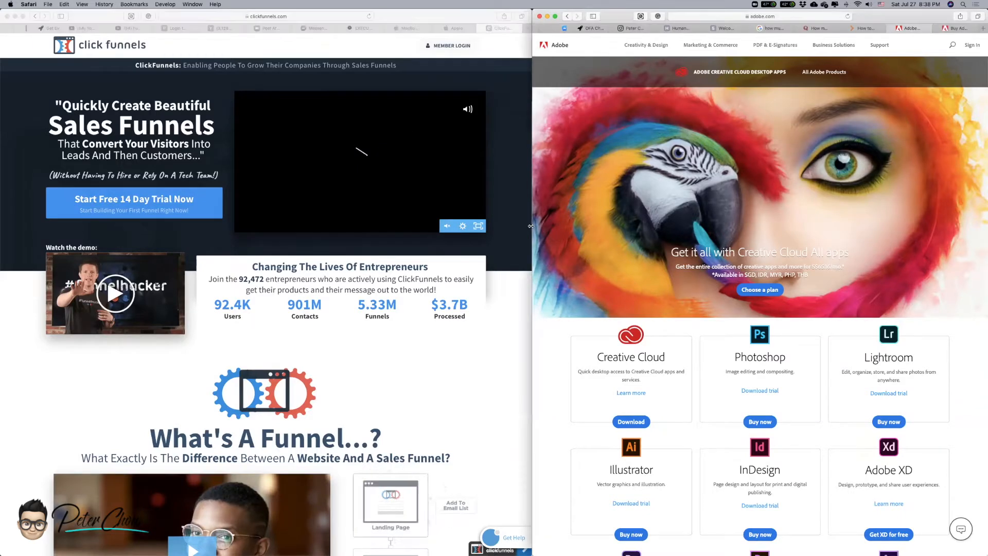
- Widen the Adobe browser window to look through the Creative Cloud desktop apps, and bring up the Dreamweaver product page
drag(533, 226, 24, 227)
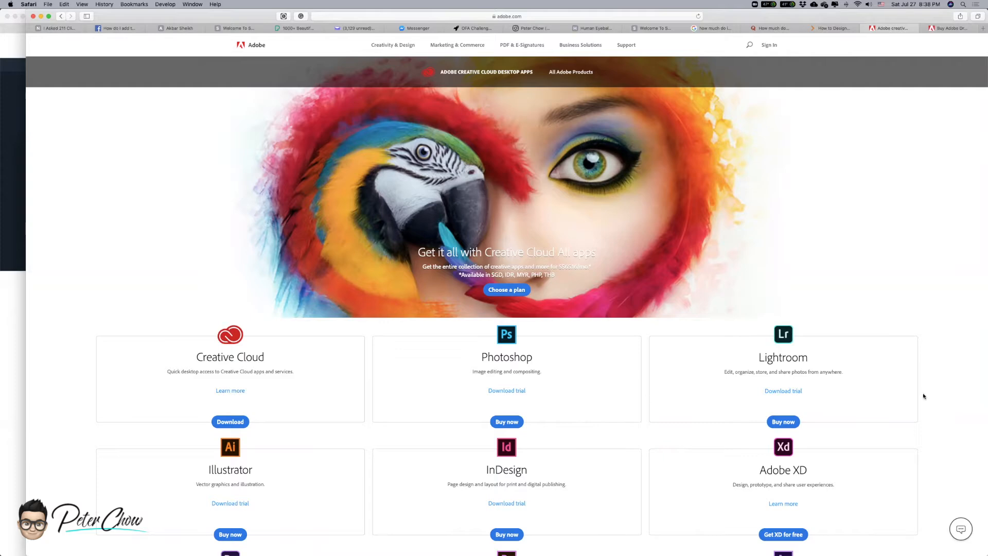
scroll(688, 439, down, 1)
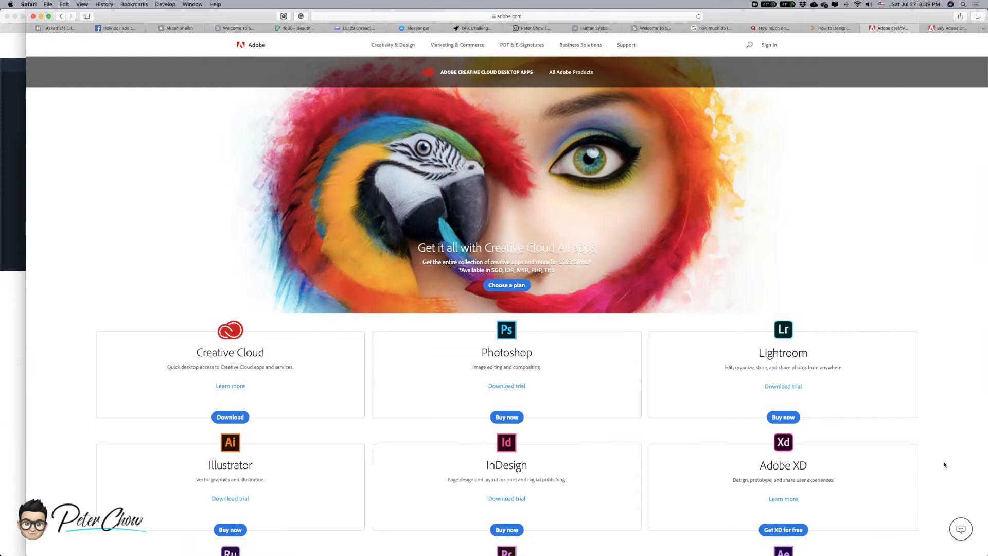
scroll(945, 465, down, 5)
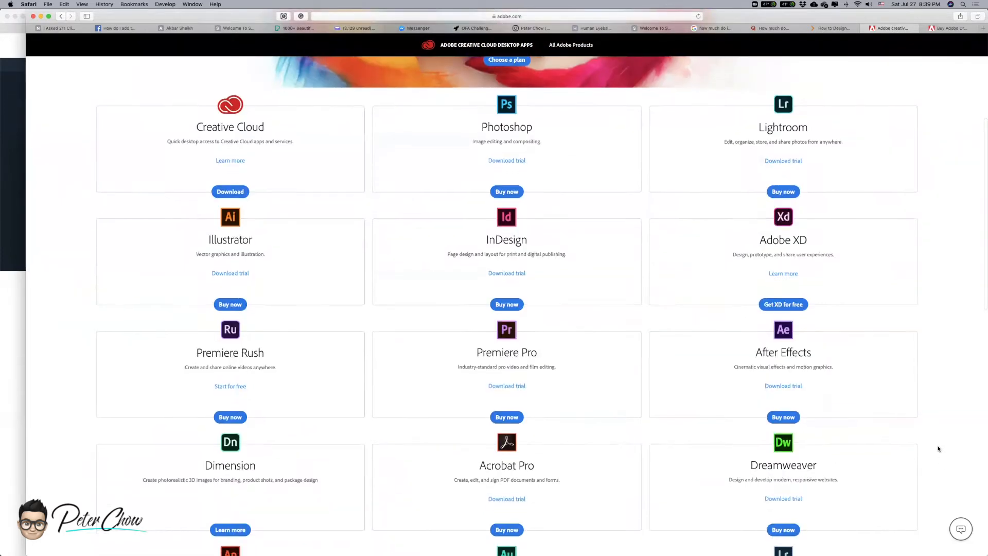
scroll(939, 449, down, 1)
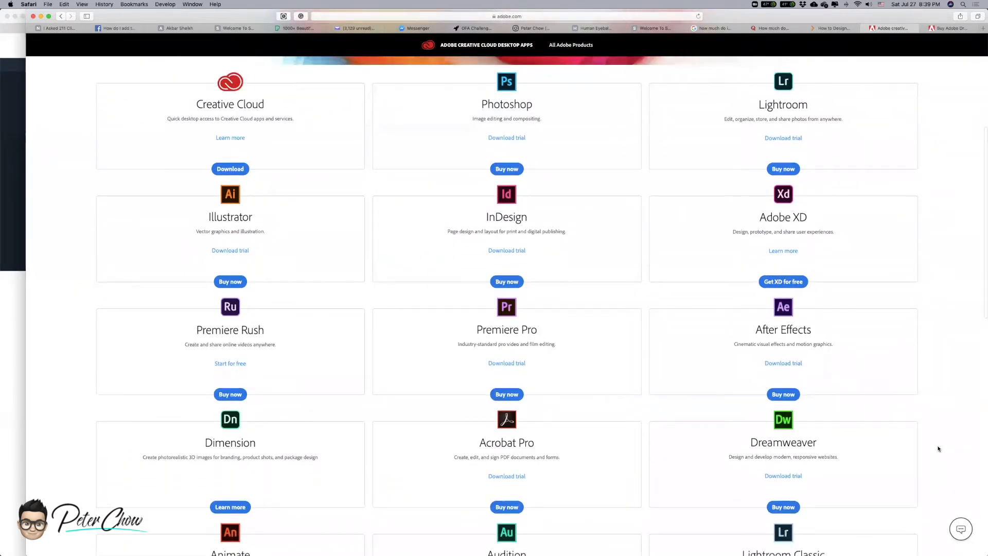
scroll(939, 449, down, 1)
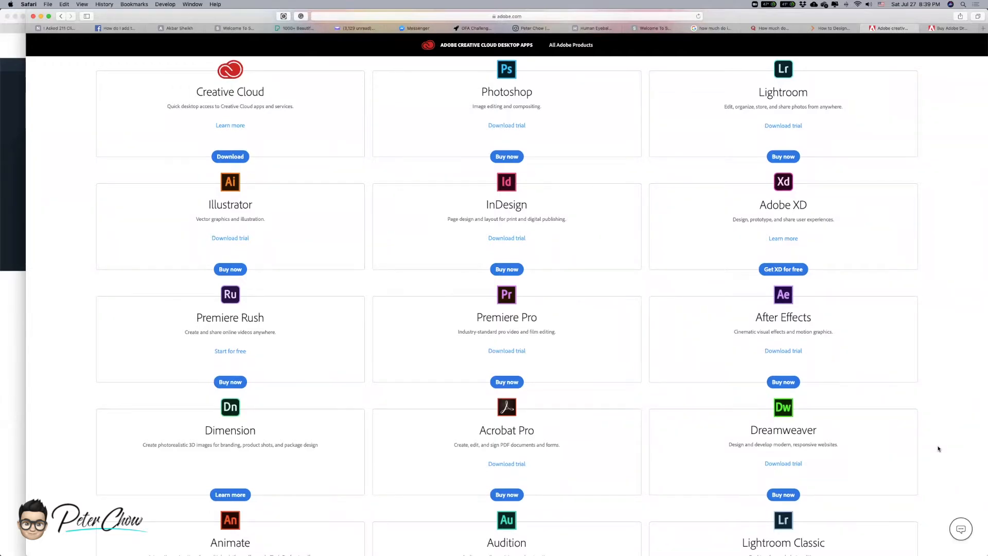
scroll(945, 451, down, 1)
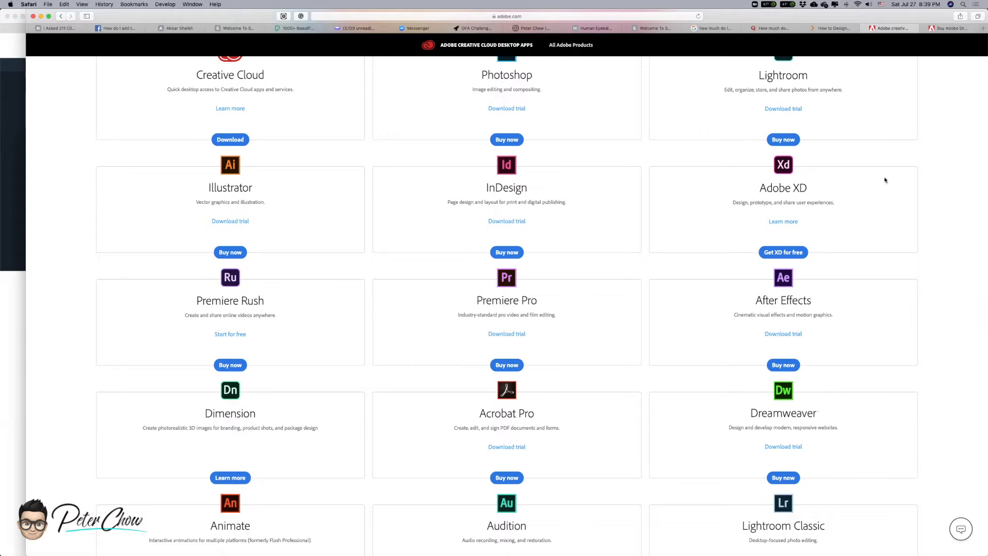
click(958, 29)
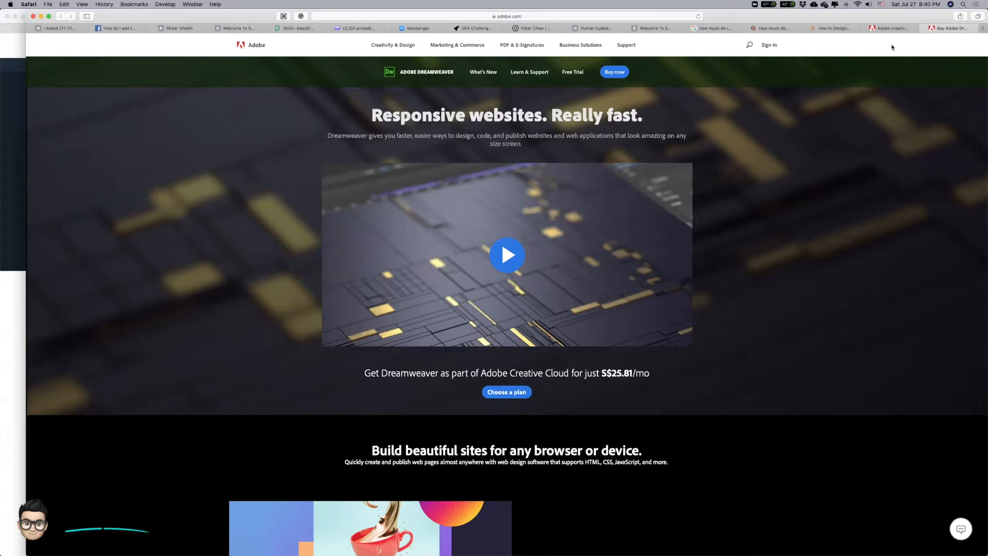
- Open wordpress.org in a new tab and look through its homepage sections
key(super+t)
text(wordpress.org)
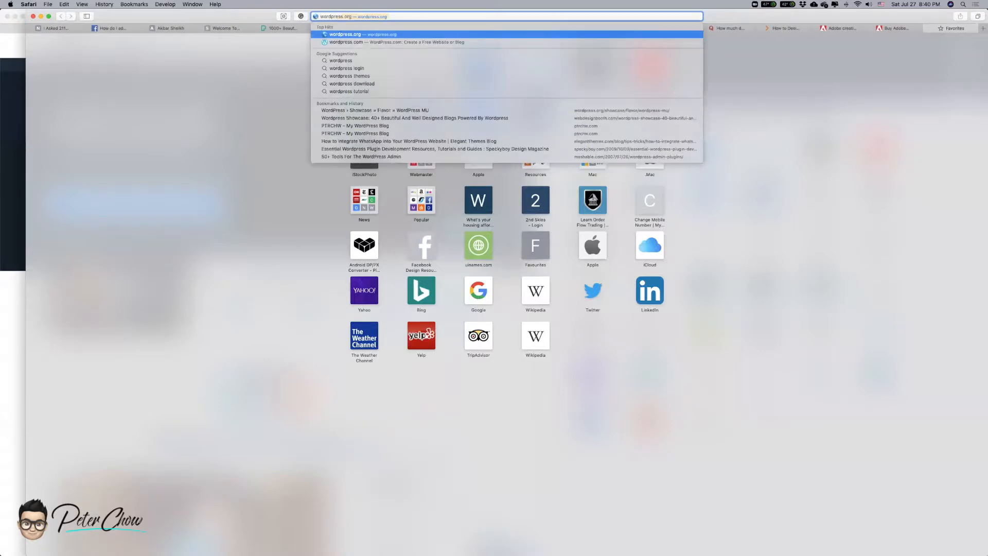
key(Return)
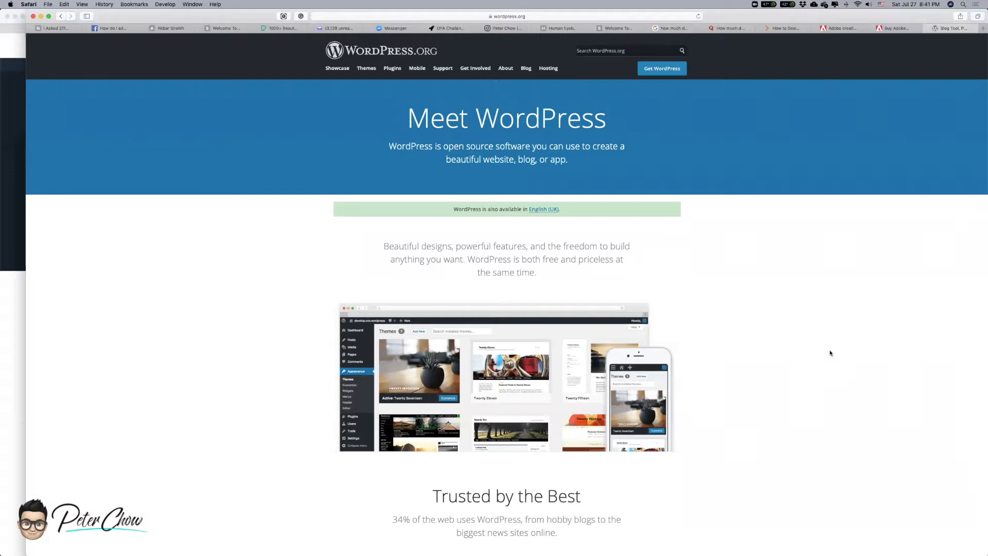
scroll(833, 352, down, 5)
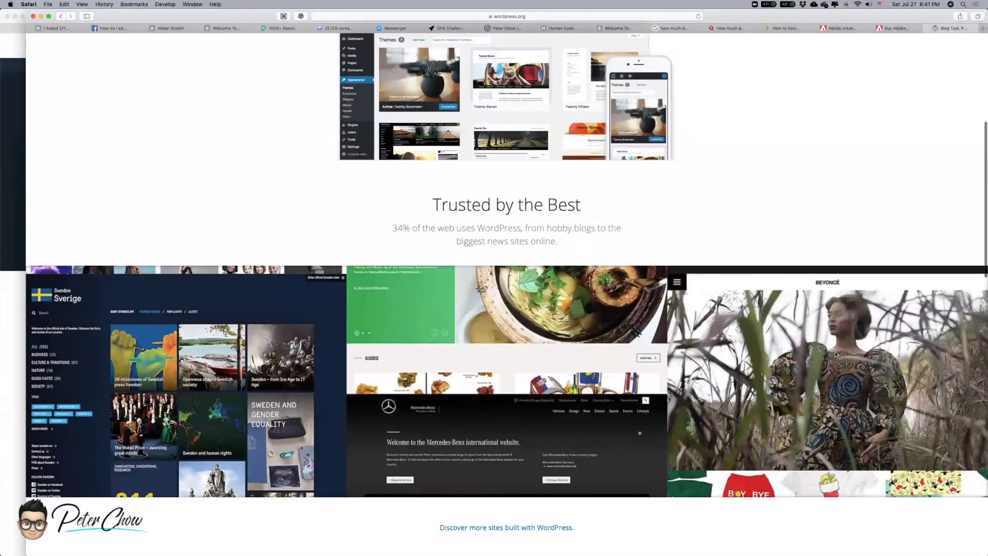
scroll(835, 354, down, 10)
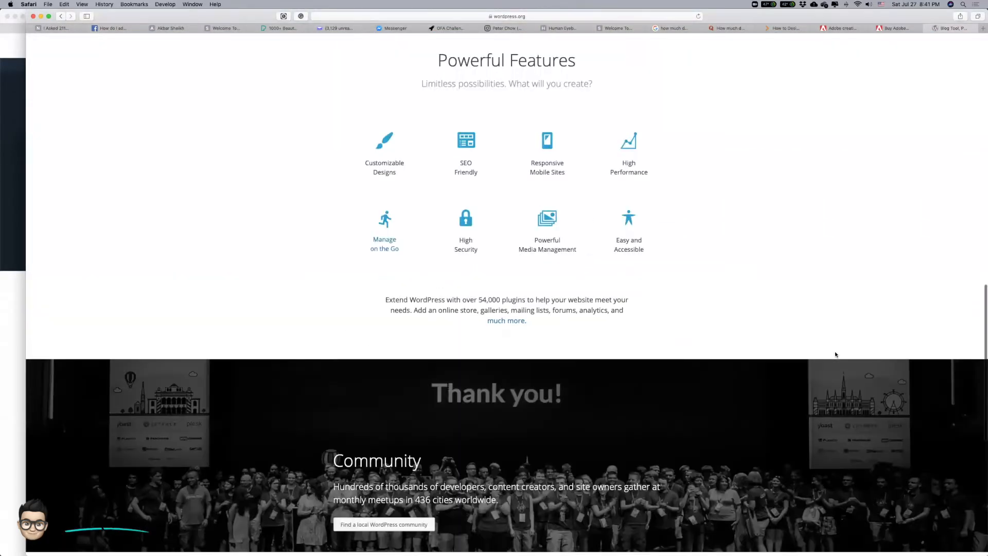
scroll(835, 355, down, 5)
scroll(834, 354, up, 20)
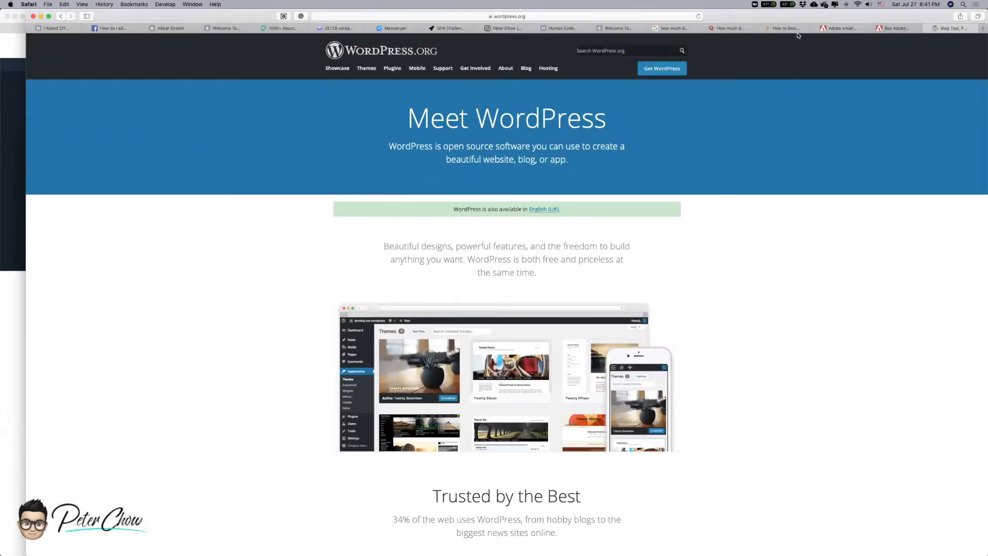
- Switch to the open Schmangotango site and examine its homepage from the messenger bot headline through the testimonials
click(618, 28)
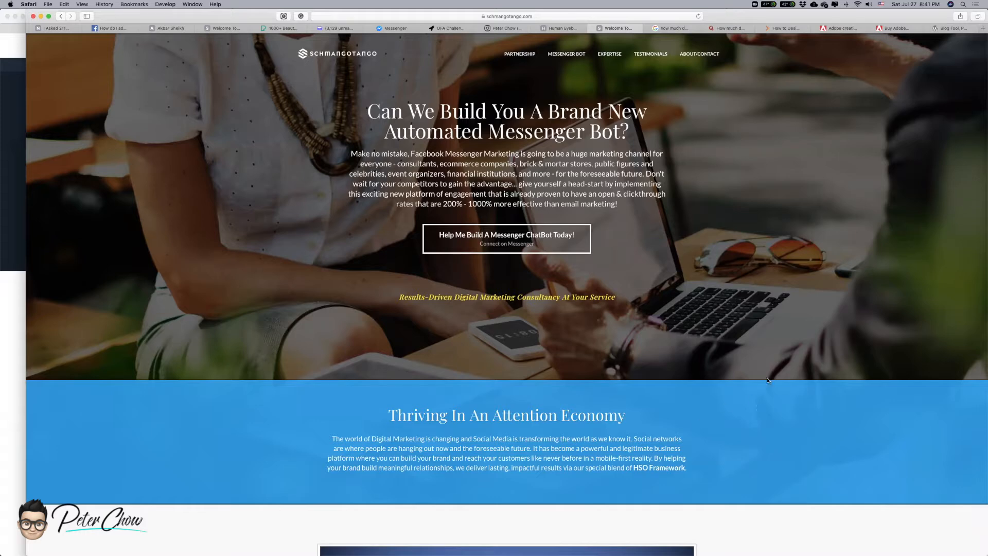
scroll(834, 432, down, 2)
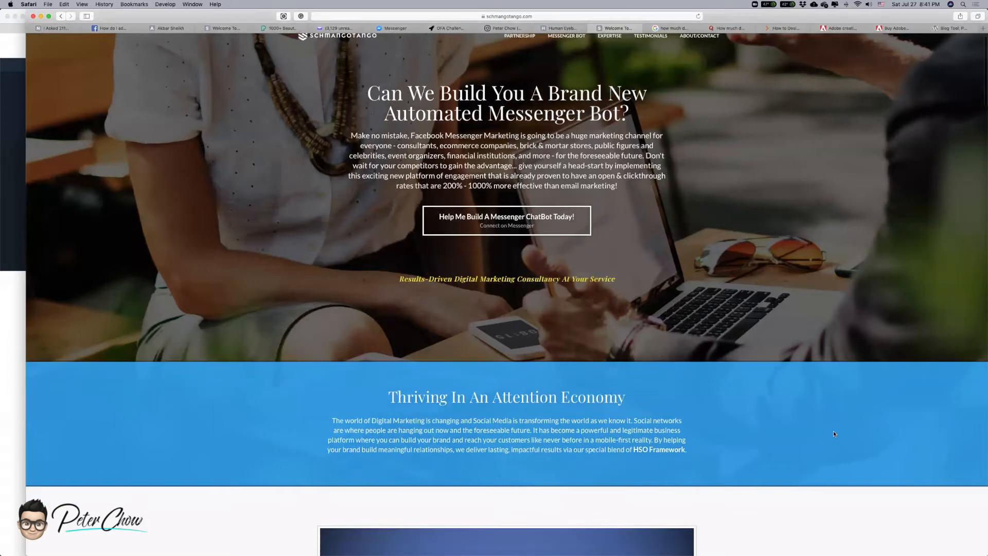
scroll(834, 434, up, 2)
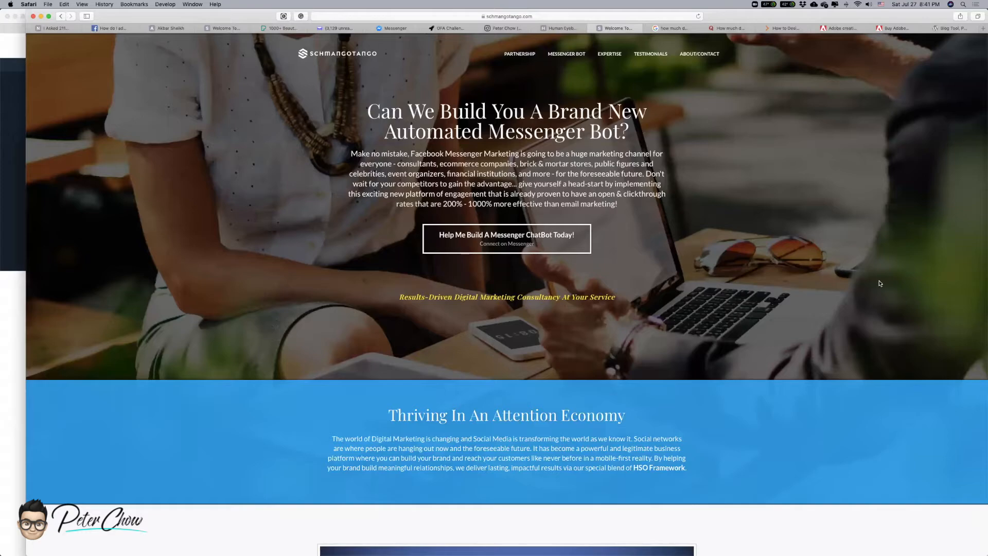
scroll(813, 381, down, 2)
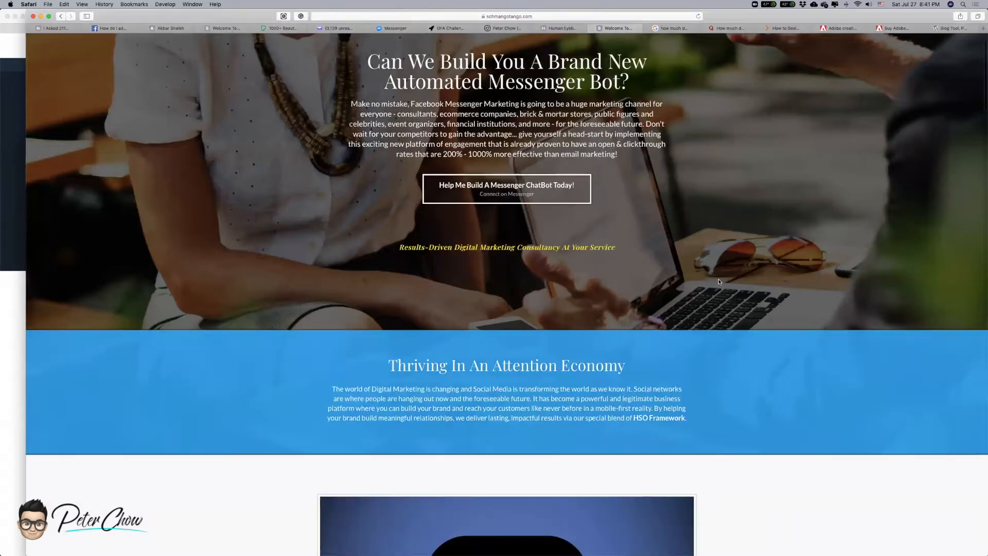
scroll(775, 446, down, 15)
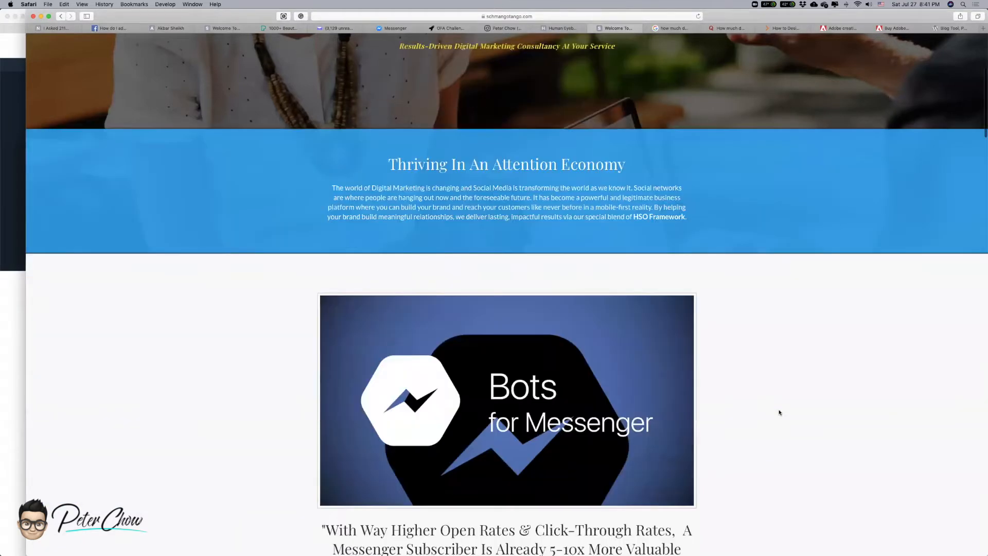
scroll(780, 412, down, 4)
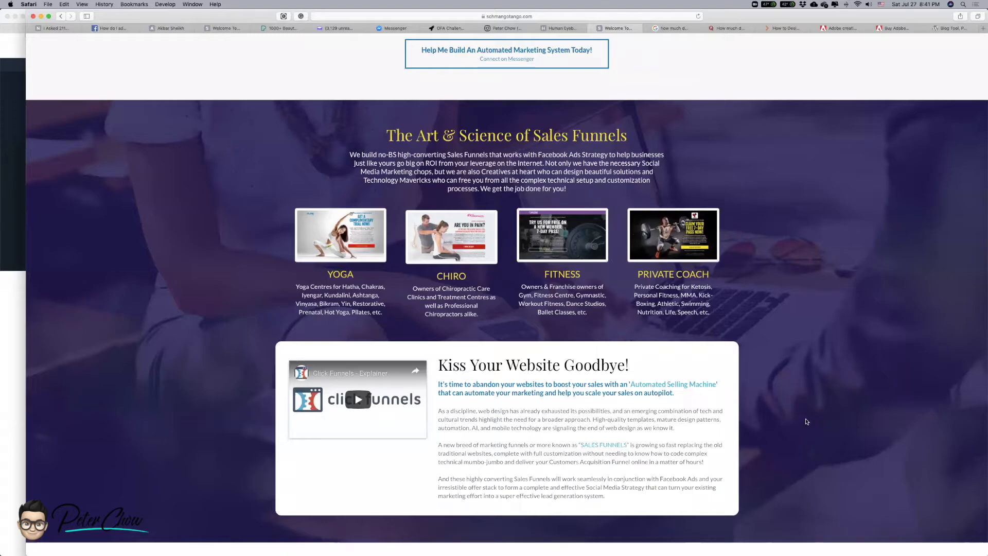
scroll(807, 422, down, 13)
scroll(807, 422, down, 15)
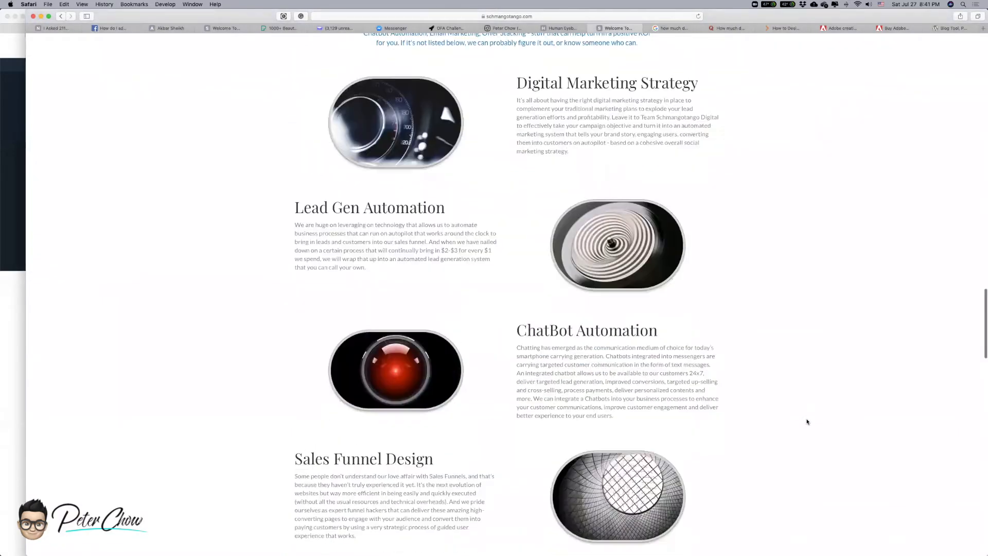
scroll(807, 422, down, 20)
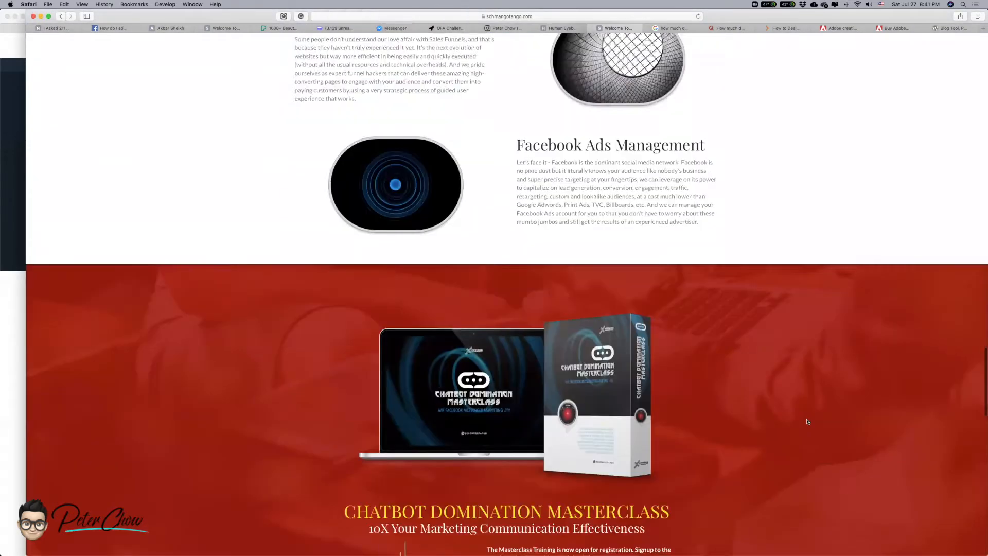
scroll(807, 422, down, 14)
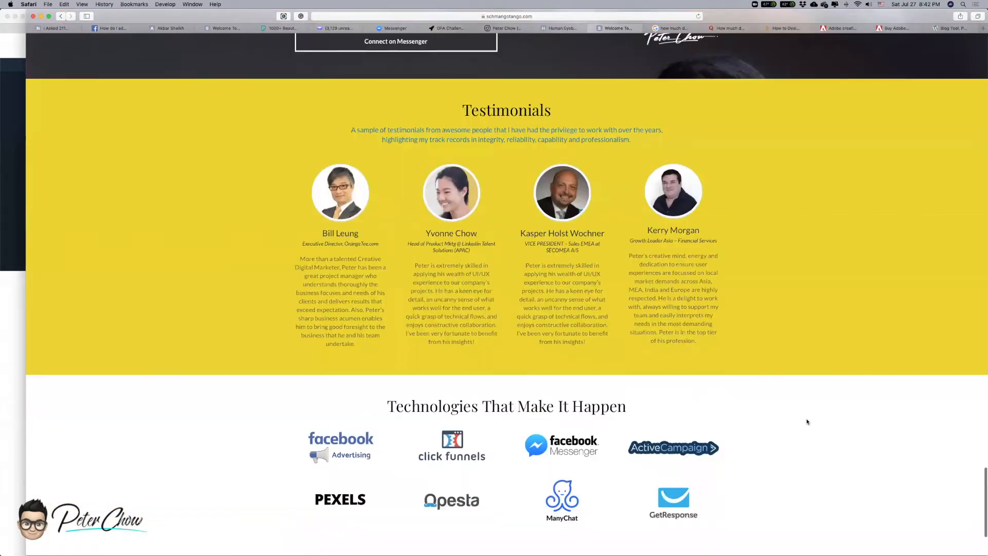
scroll(807, 422, up, 20)
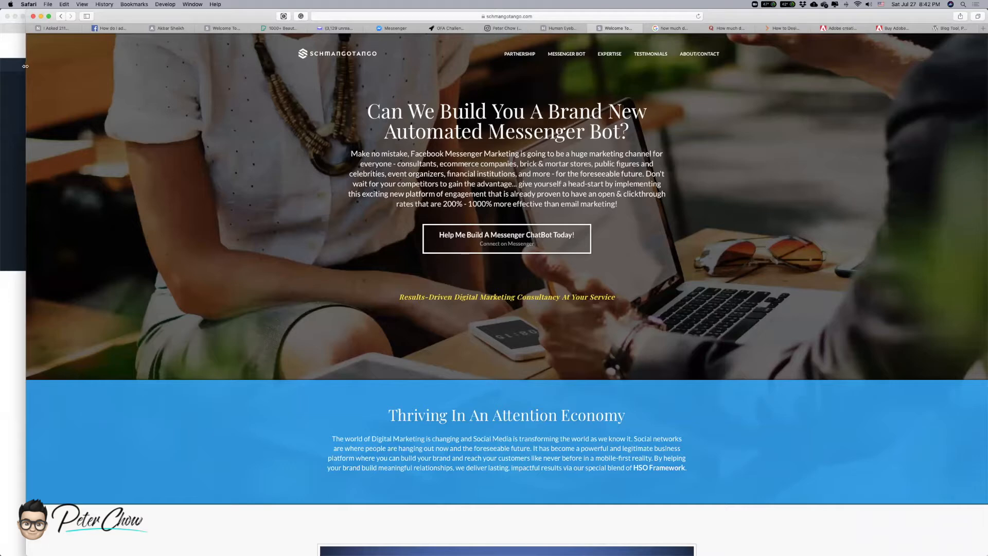
- Briefly uncover the ClickFunnels page behind the window, and examine the Schmangotango homepage's technologies section
drag(176, 90, 531, 106)
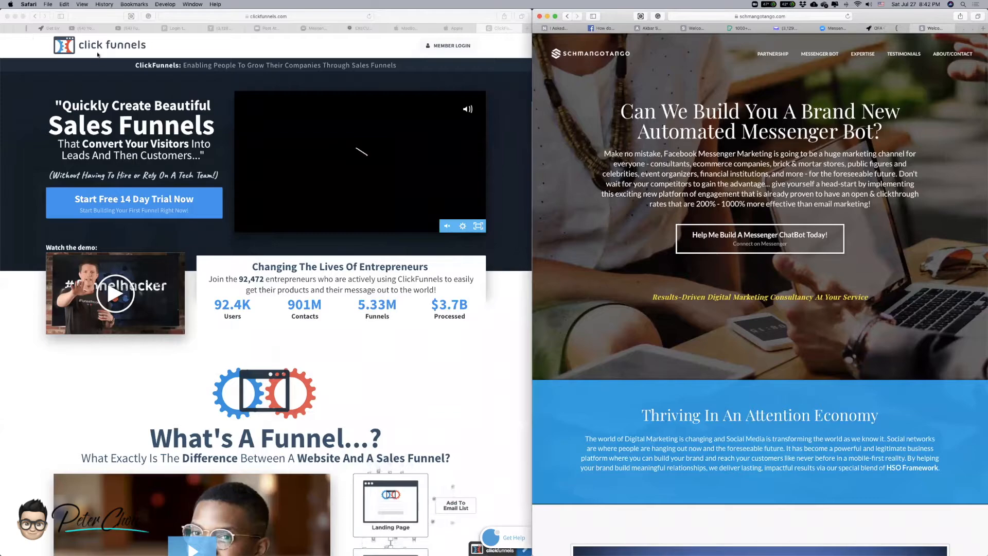
drag(532, 82, 26, 77)
scroll(765, 288, down, 20)
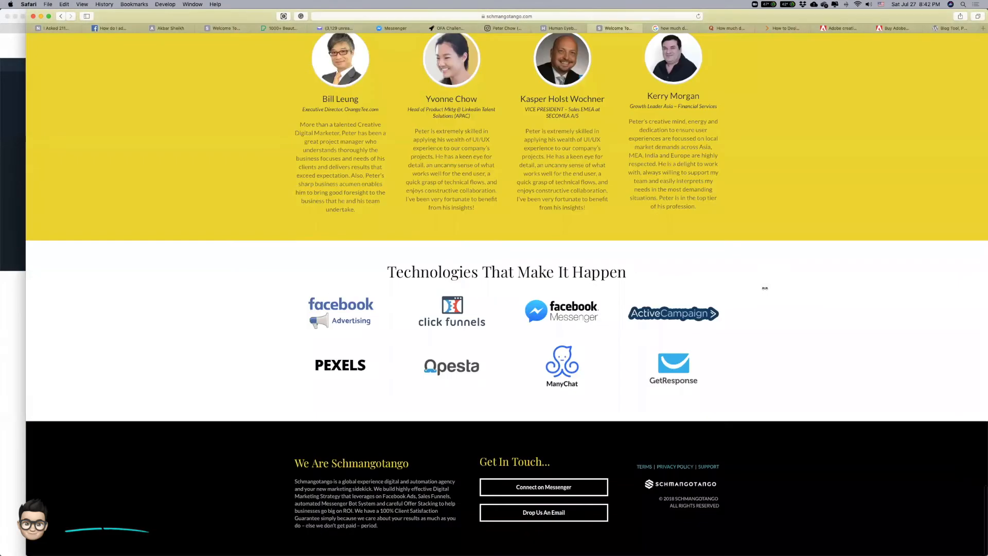
scroll(765, 288, up, 20)
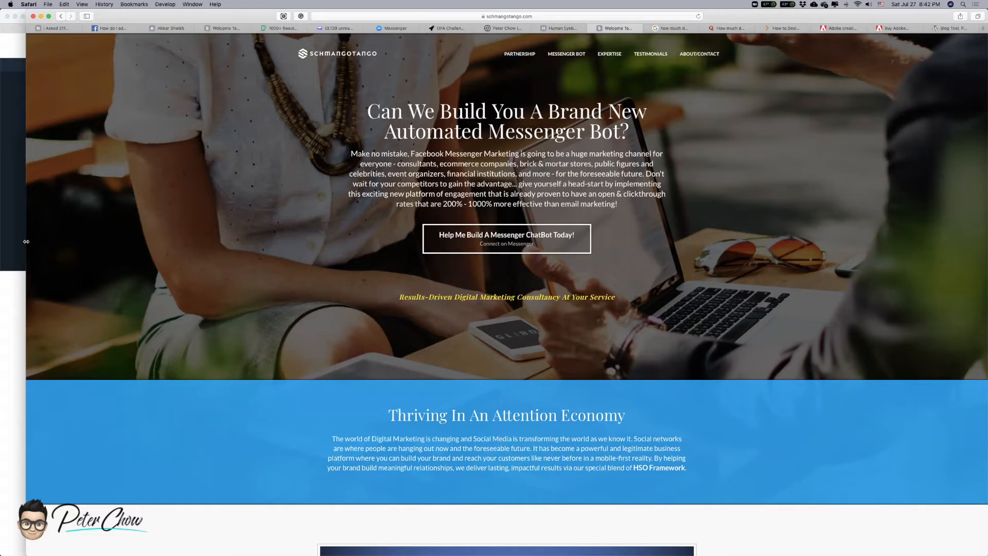
- Narrow the Schmangotango window to sit beside the other browser window, and show the open Google results about paying for an Apple-like website
drag(224, 265, 529, 334)
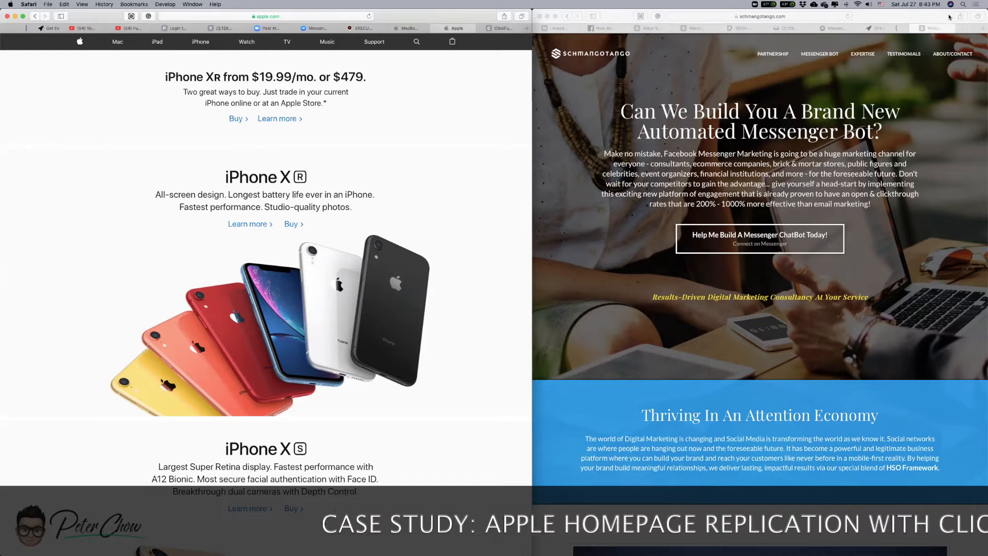
scroll(935, 30, right, 5)
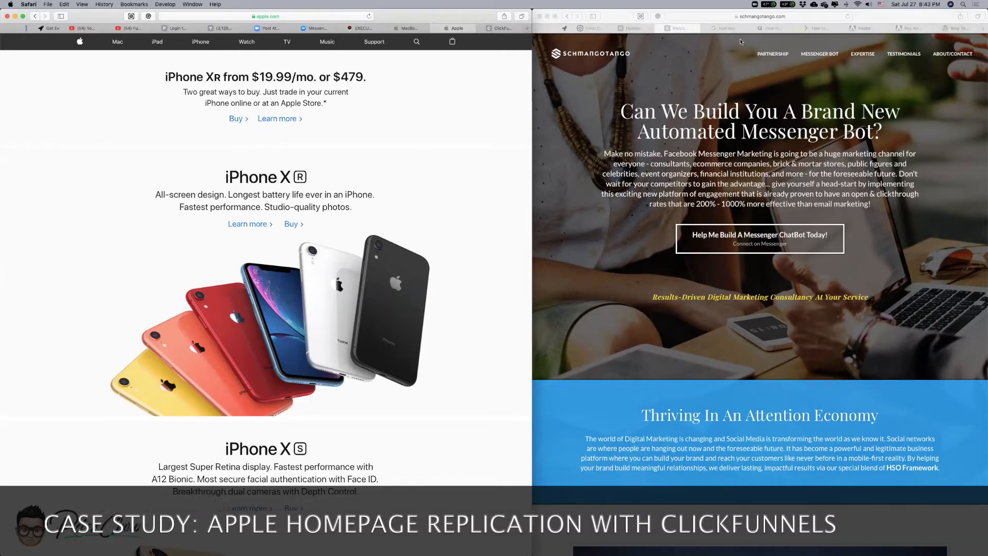
click(725, 30)
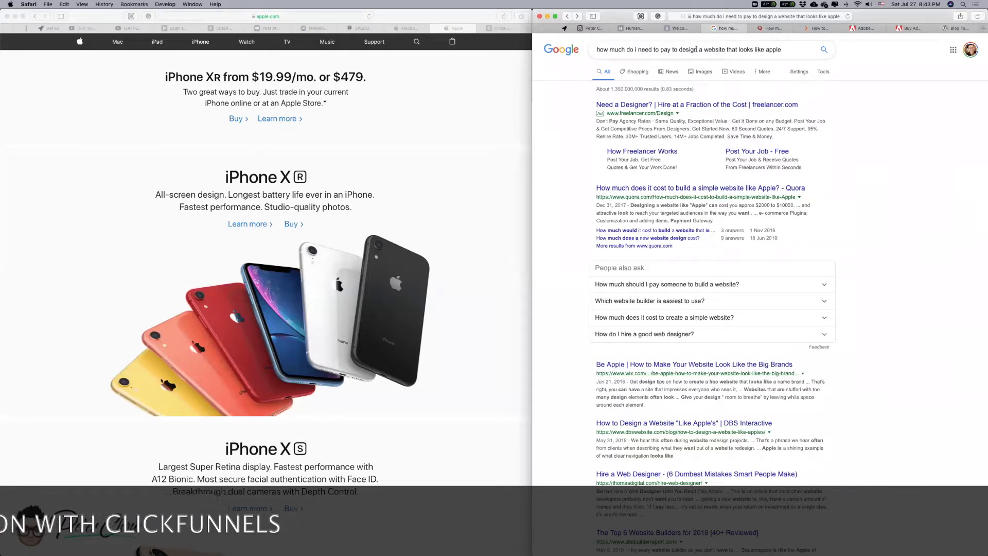
- Read the Quora answers on the cost of a simple website like Apple, highlighting the answer calling Apple's website far from simple
click(771, 29)
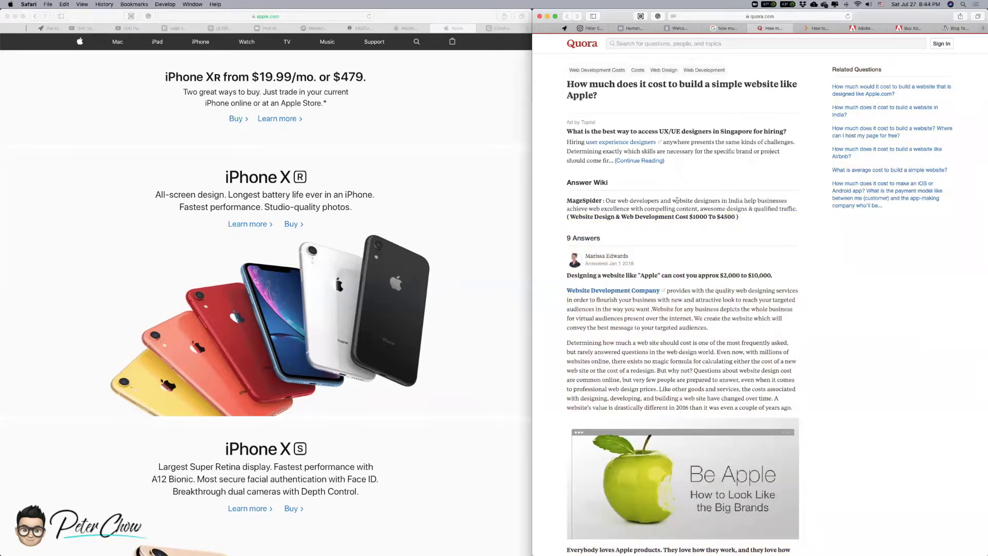
scroll(873, 413, down, 3)
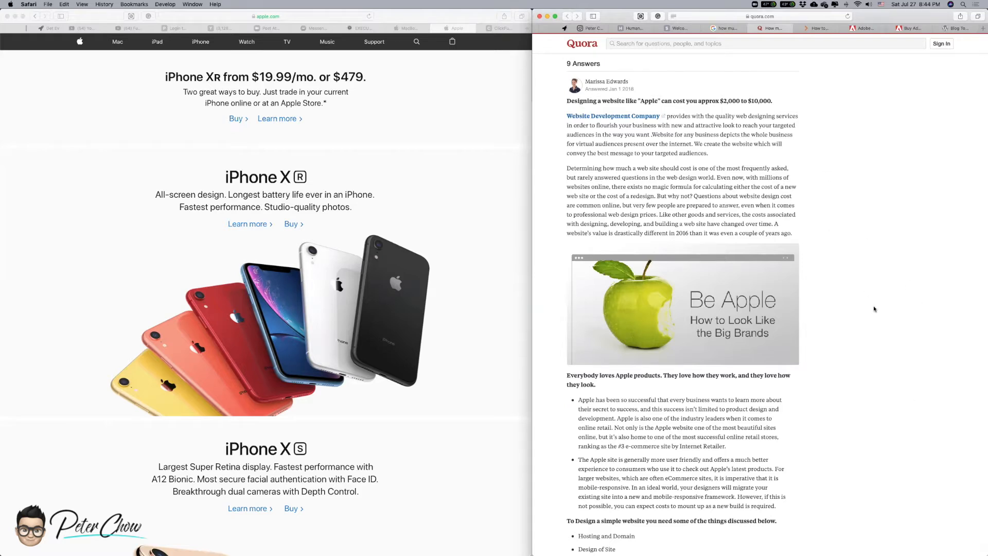
scroll(818, 264, down, 20)
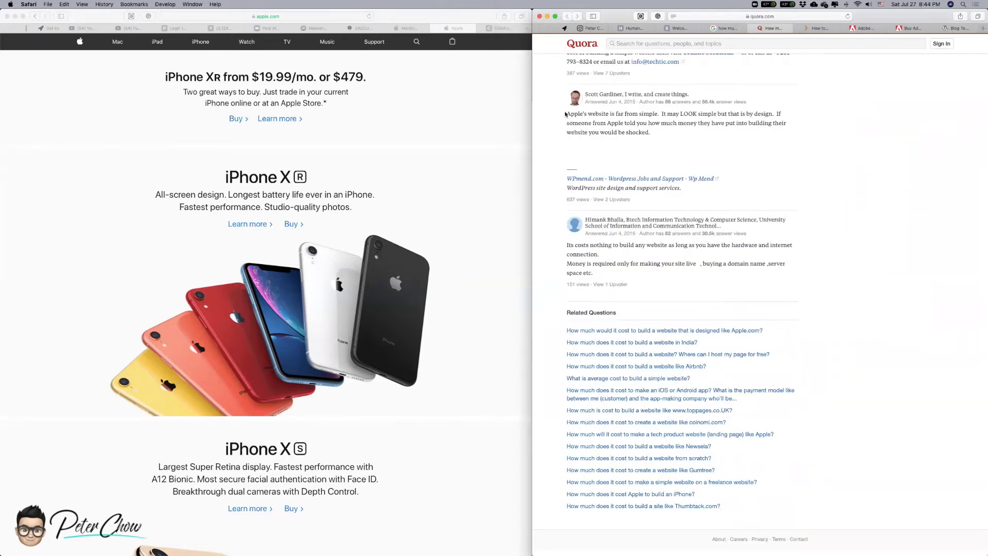
mouse_move(566, 115)
mouse_down()
mouse_move(618, 114)
mouse_move(654, 136)
mouse_move(570, 113)
mouse_up()
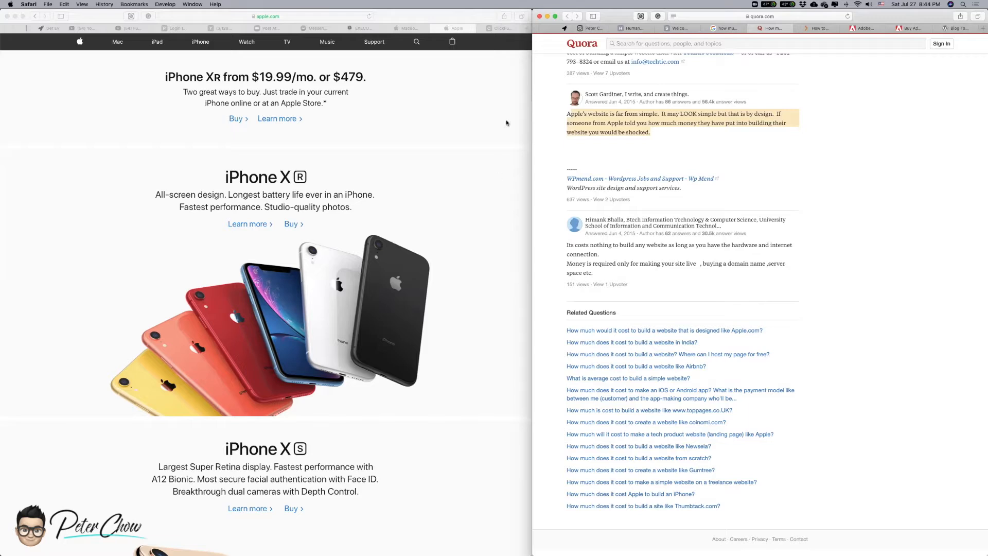
click(505, 149)
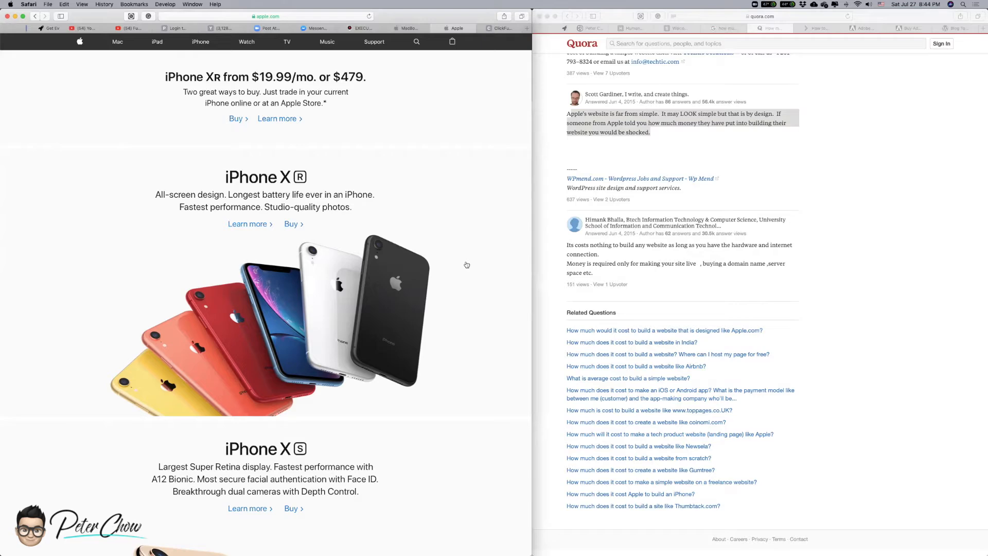
scroll(838, 267, up, 5)
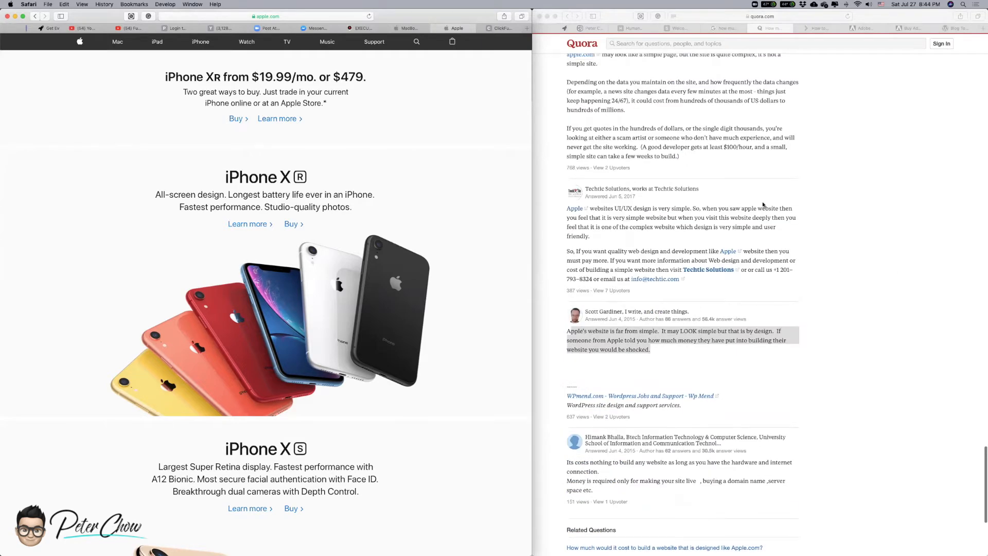
scroll(761, 206, up, 1)
scroll(859, 200, up, 10)
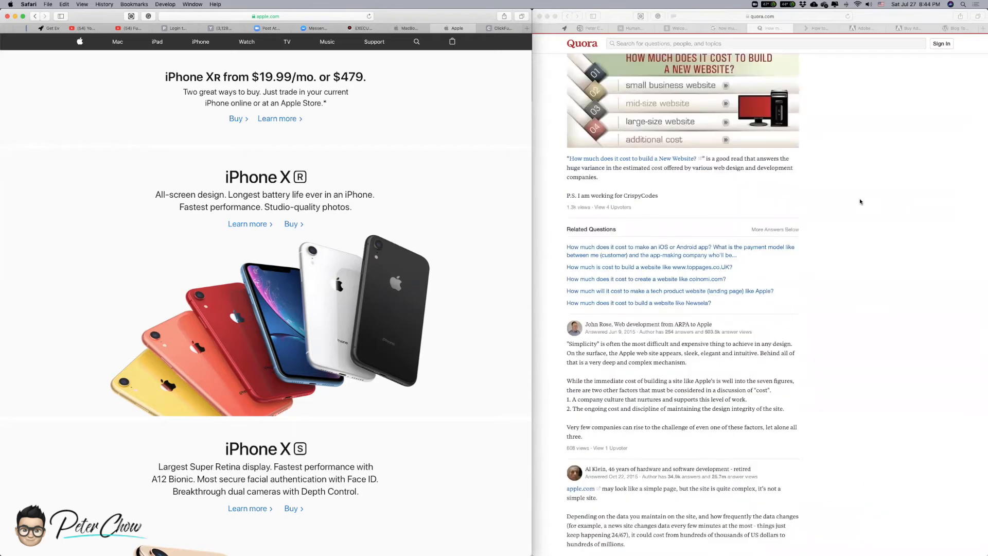
- Read the Quora answer on simplicity, highlighting its passage on the immediate cost and two other factors of building a site like Apple's
scroll(860, 202, up, 2)
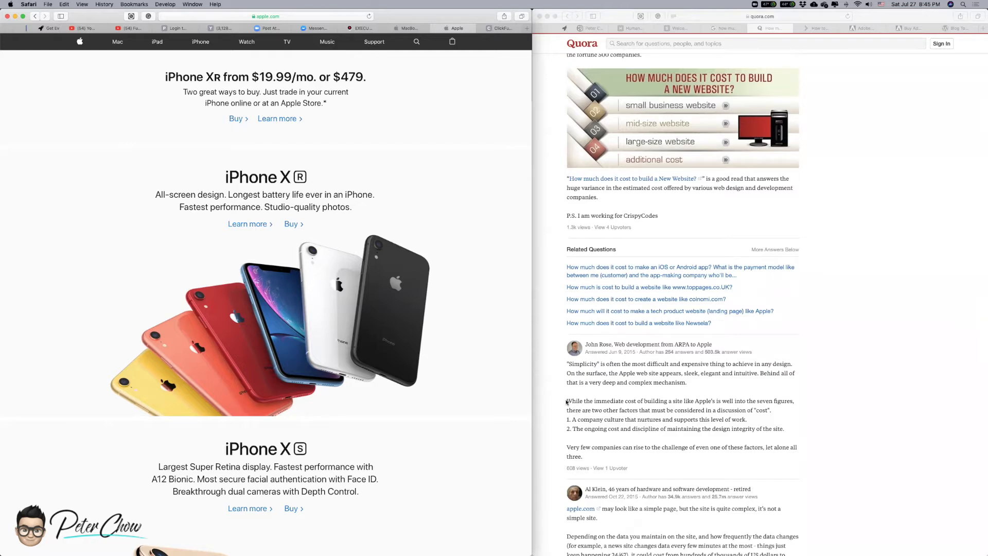
click(585, 402)
drag(652, 401, 769, 409)
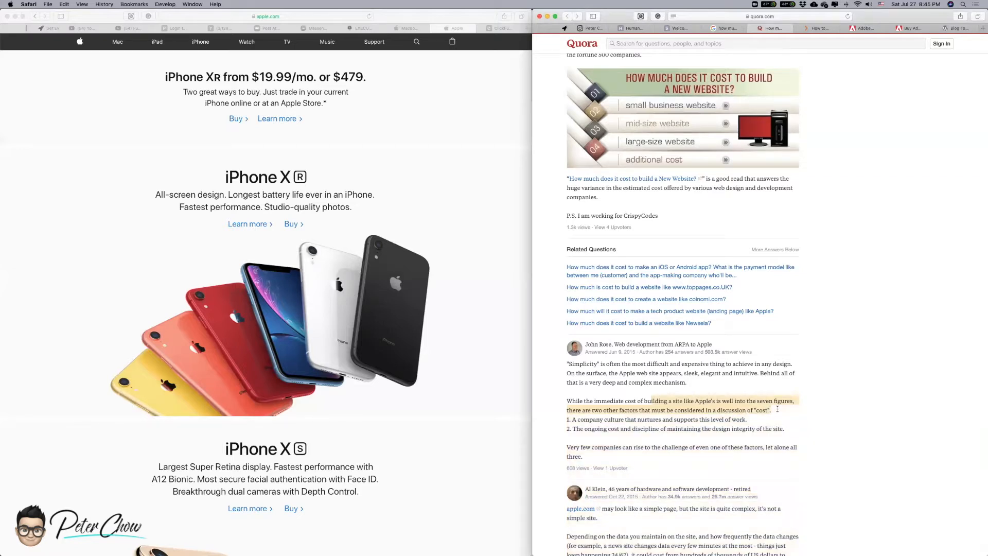
drag(777, 409, 792, 428)
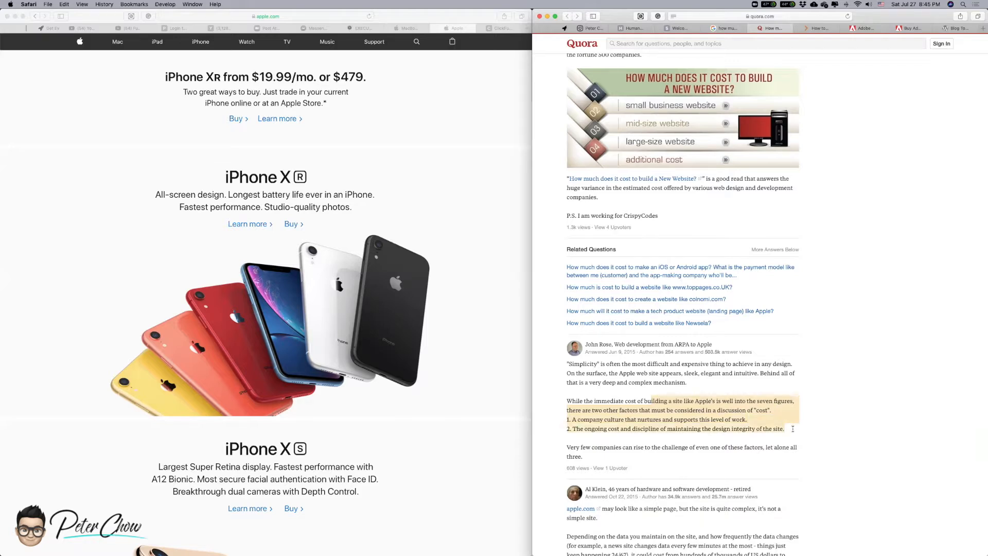
click(820, 387)
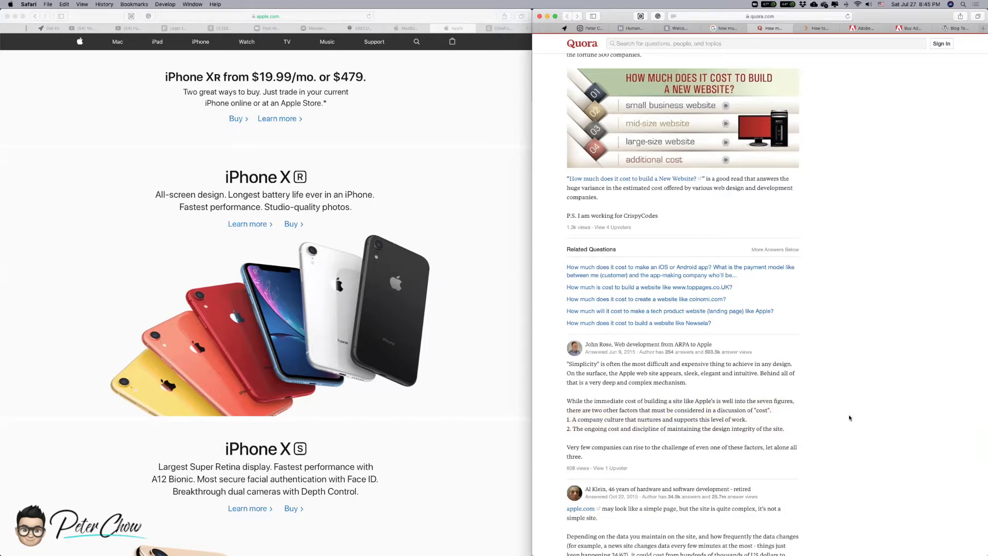
- Look back through the earlier Quora answers, up to the one pricing simple, medium and complex websites
scroll(848, 415, up, 5)
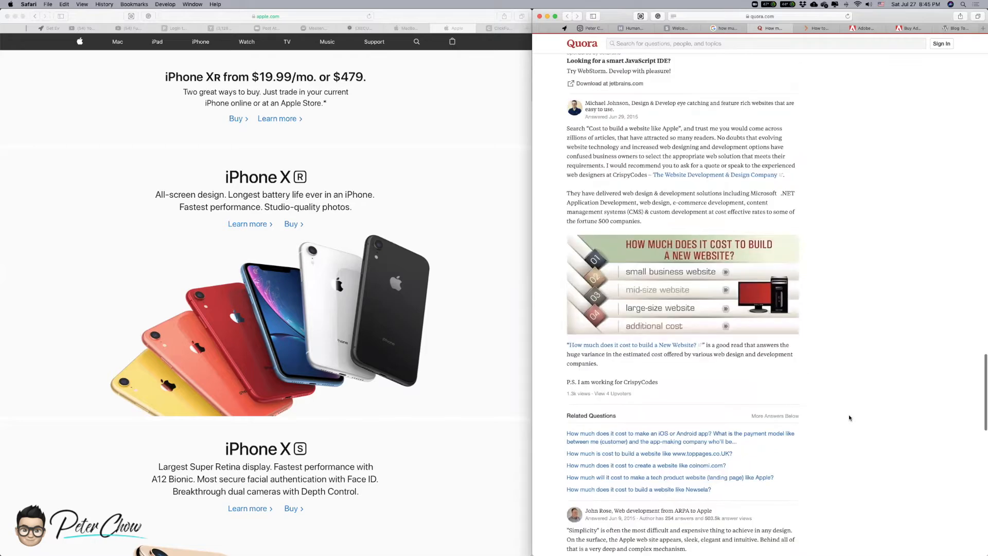
scroll(850, 417, up, 8)
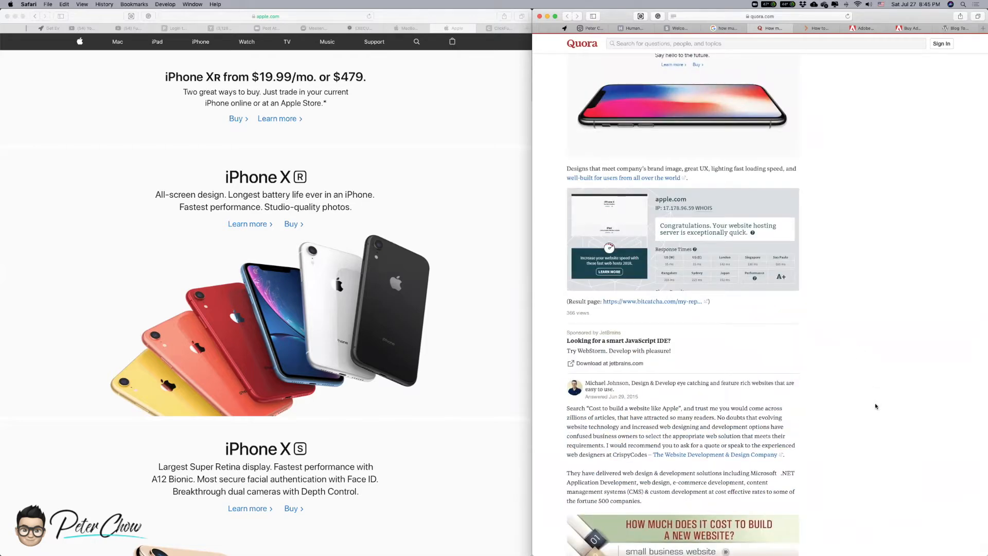
scroll(833, 420, up, 1)
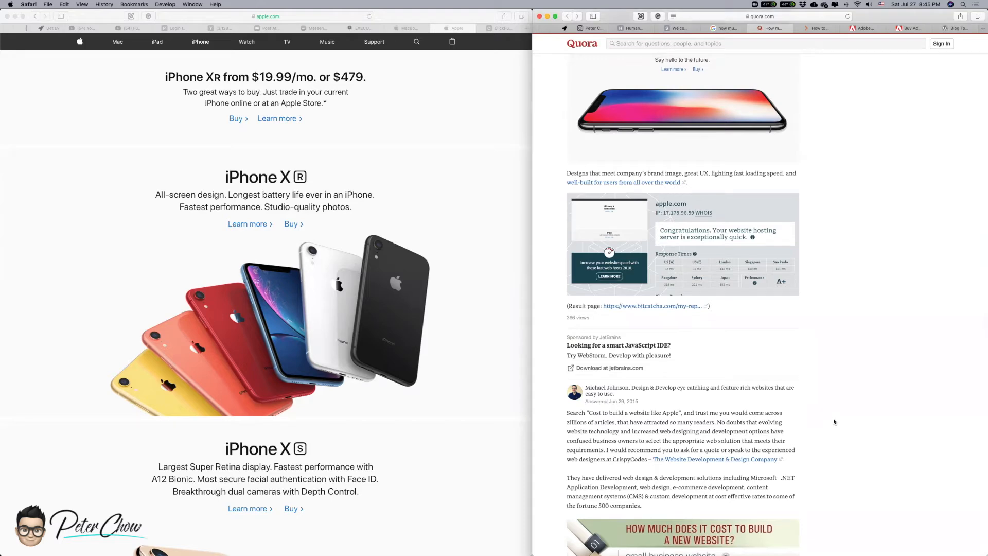
scroll(863, 396, up, 9)
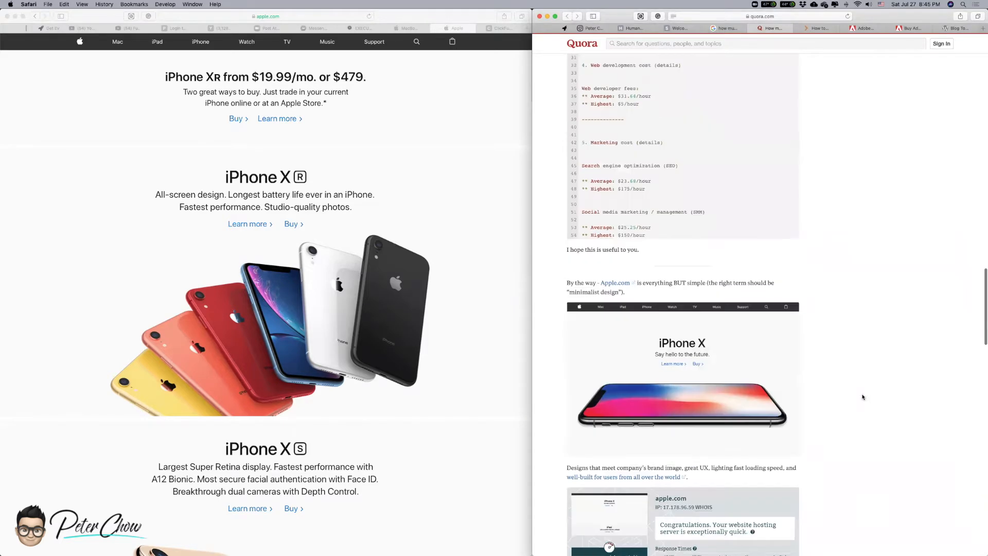
scroll(864, 396, up, 10)
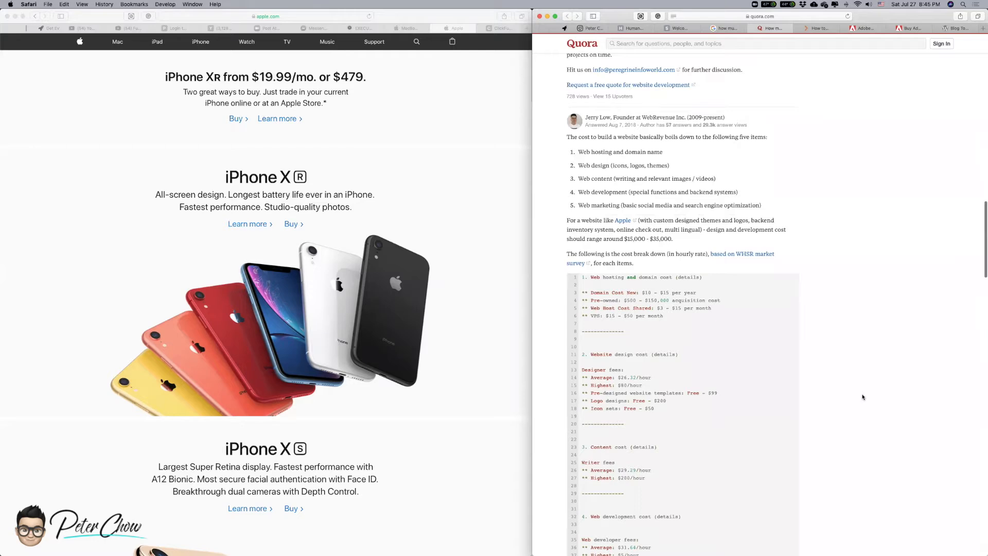
scroll(863, 396, up, 4)
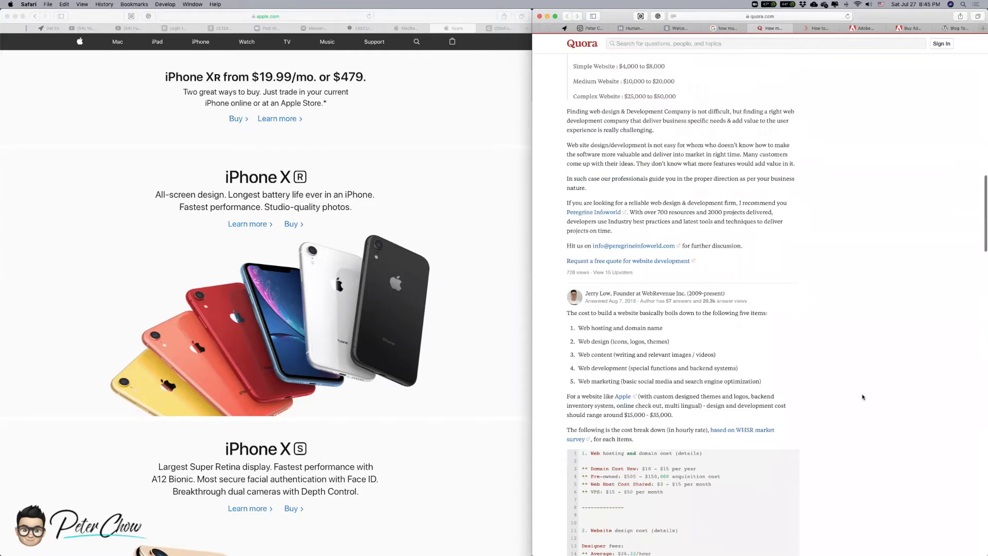
scroll(863, 397, up, 3)
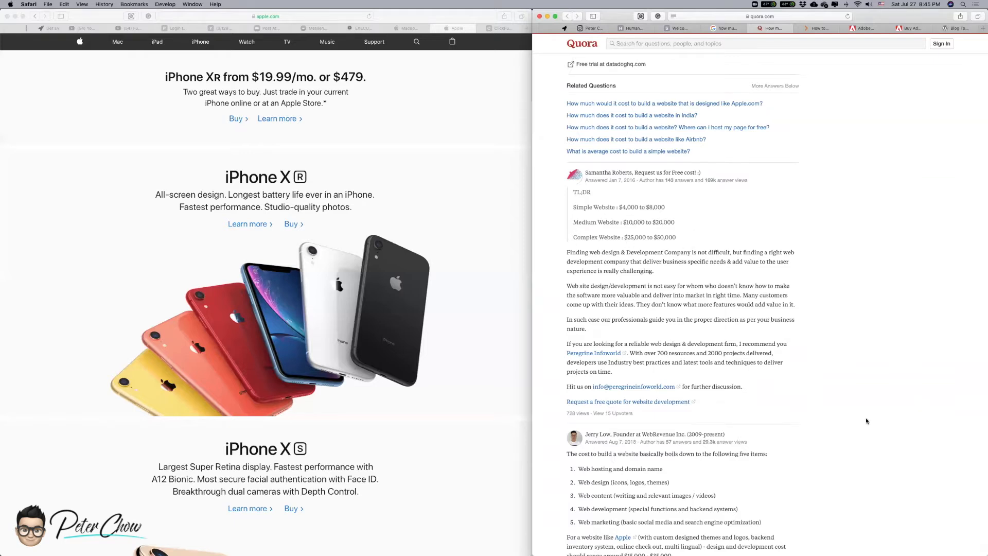
- Read the Quora answer listing five website cost items, marking its passage on a website like Apple, and skim the neighbouring answers
scroll(872, 405, down, 5)
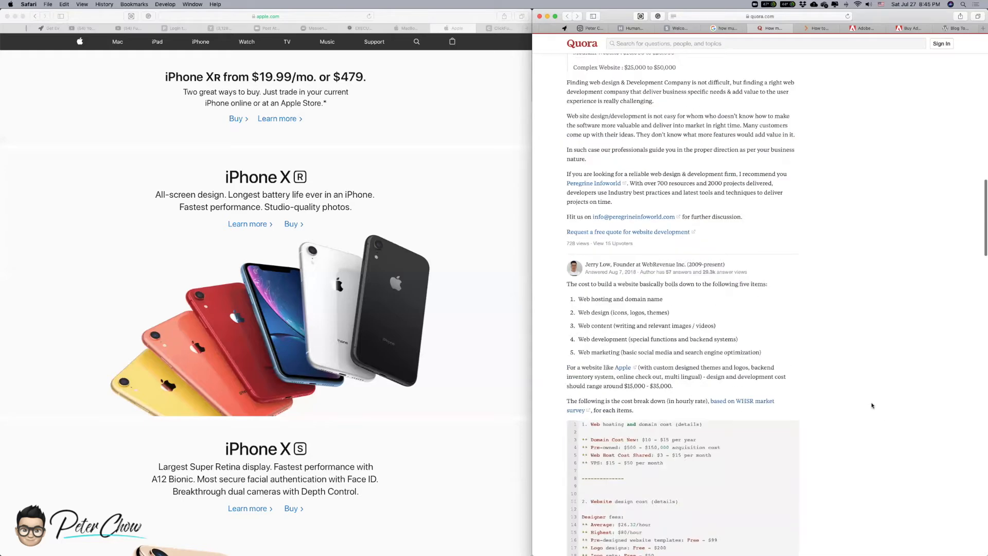
scroll(872, 405, down, 4)
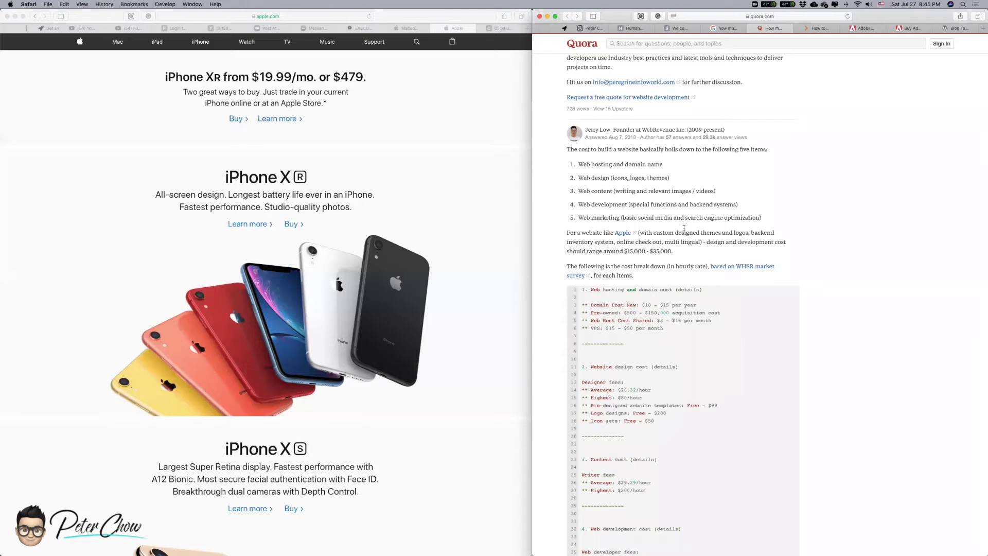
drag(565, 234, 704, 231)
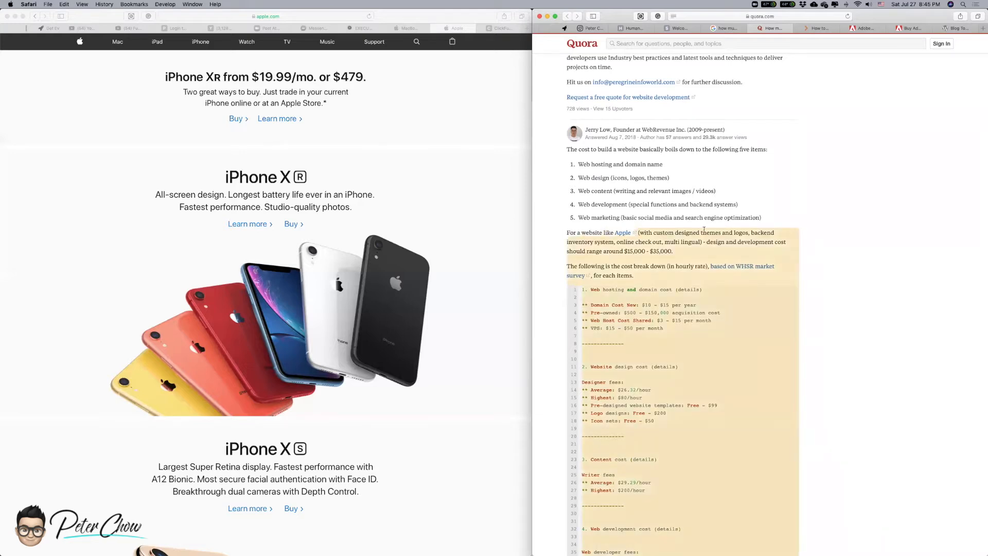
click(659, 231)
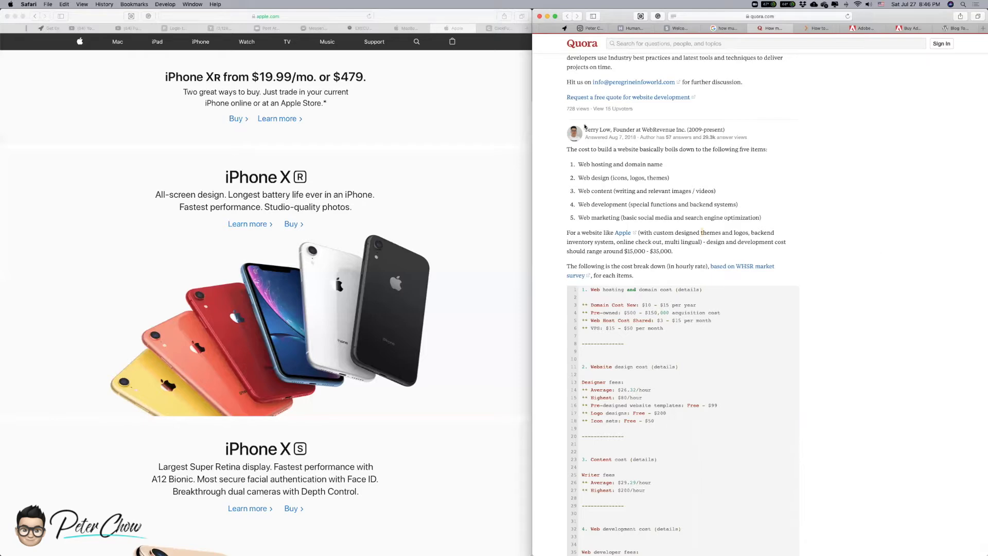
click(507, 77)
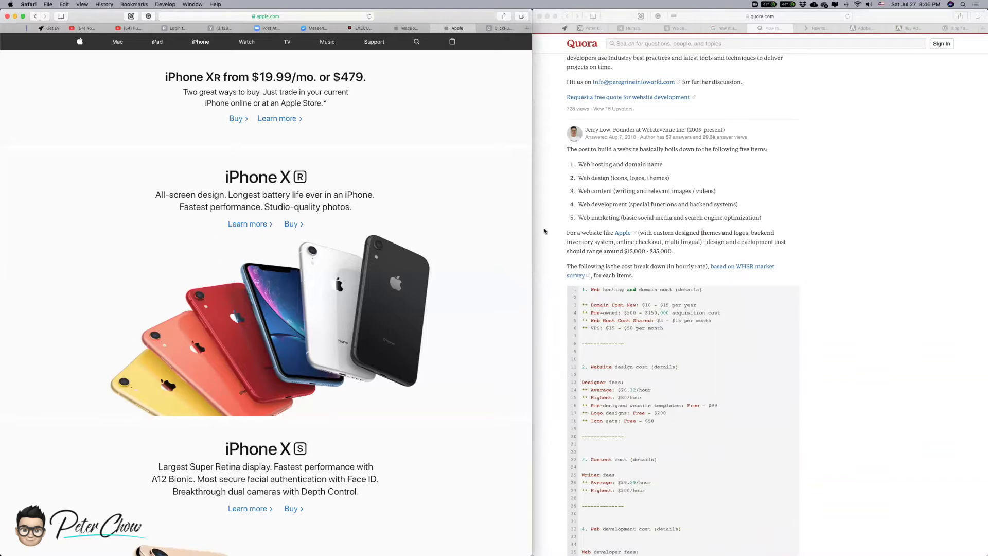
click(872, 308)
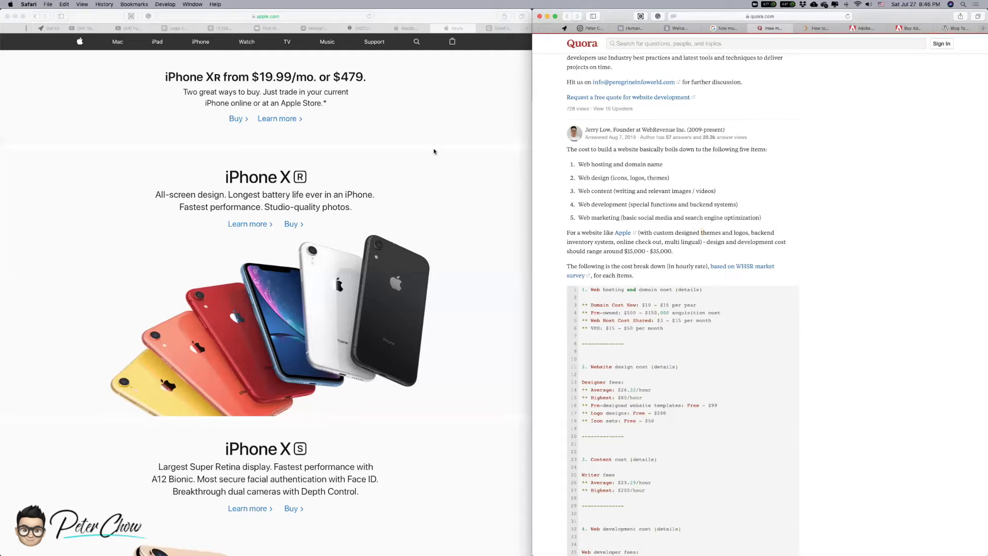
scroll(824, 156, down, 10)
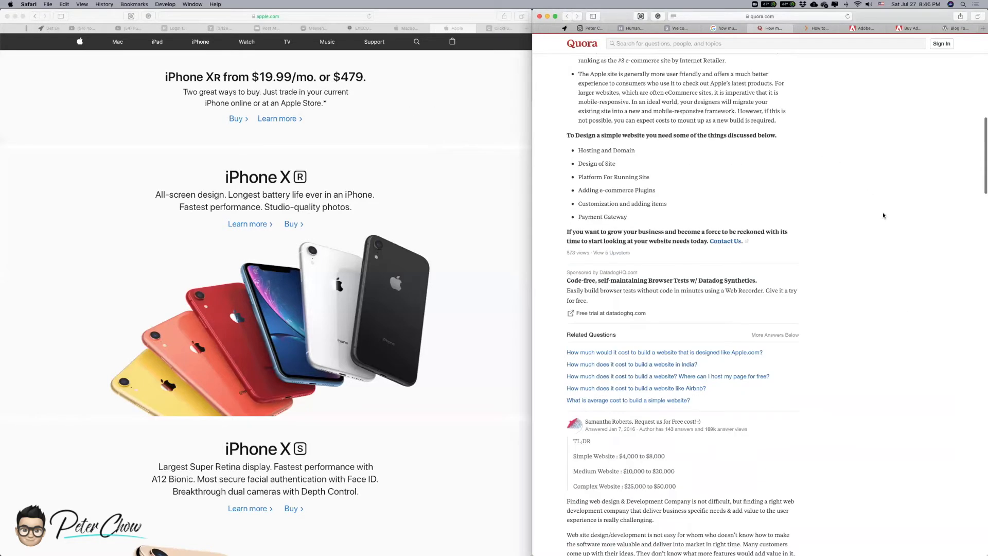
scroll(884, 215, up, 15)
scroll(883, 215, down, 10)
- Show the open DBS Interactive article "How to Design a Website 'Like Apple's'" and read its six points through the closing lesson
click(815, 29)
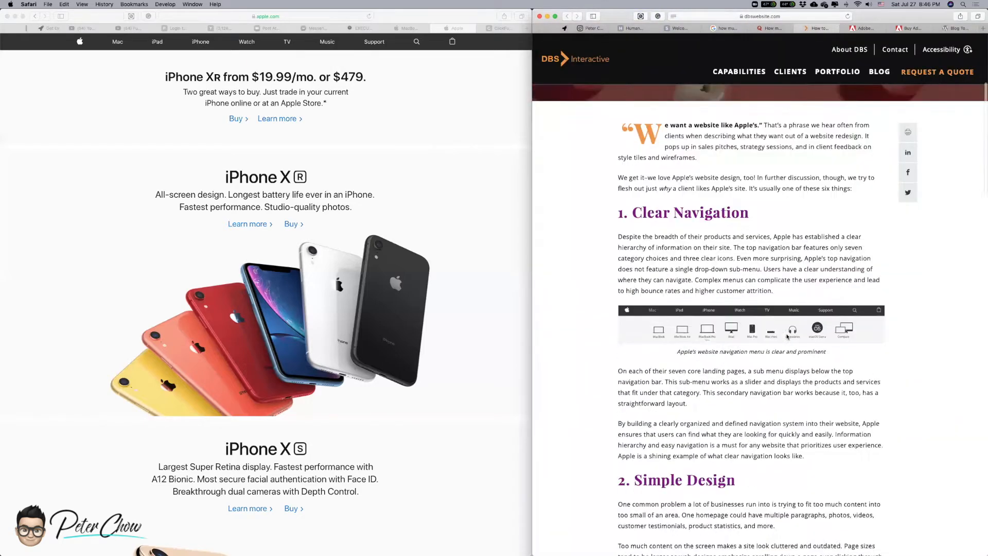
scroll(803, 324, up, 5)
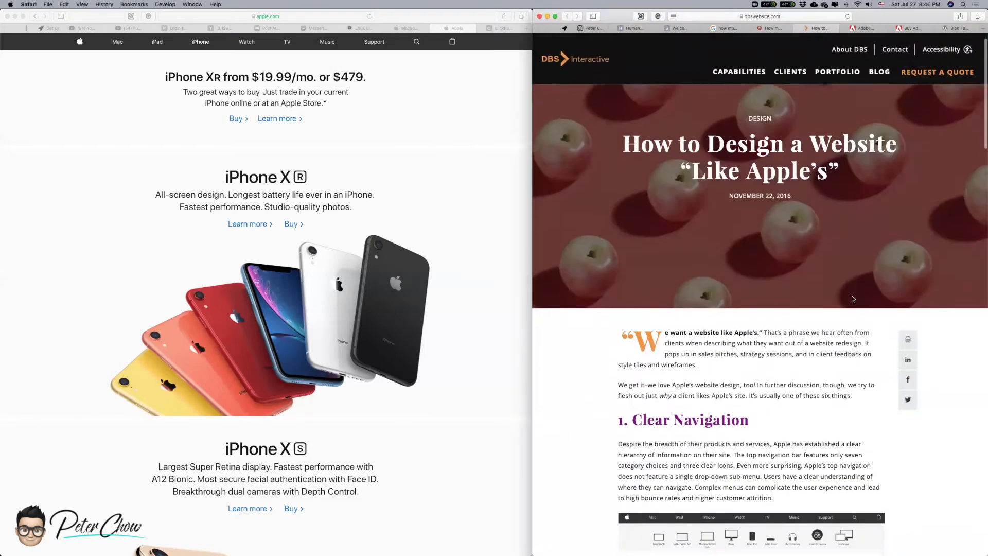
scroll(852, 298, down, 5)
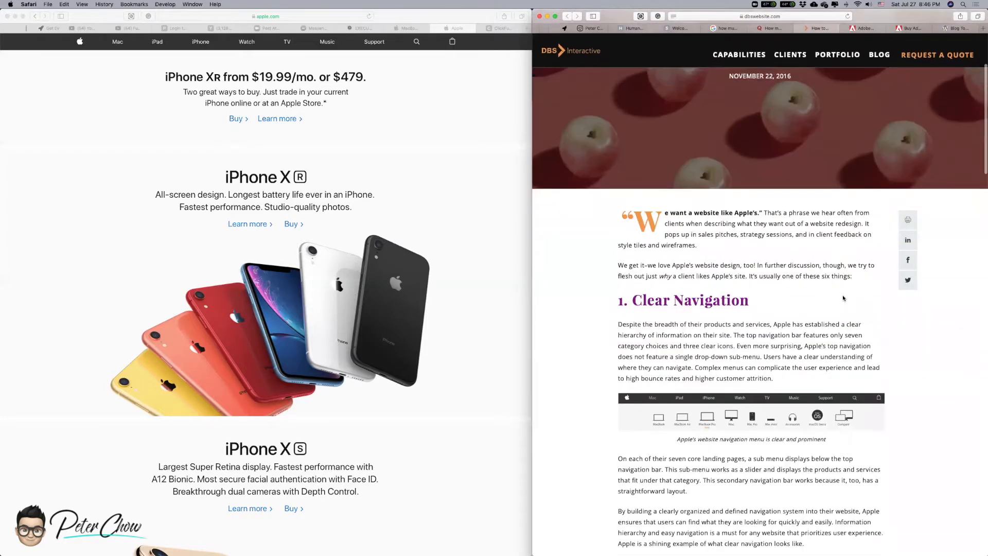
scroll(843, 299, down, 3)
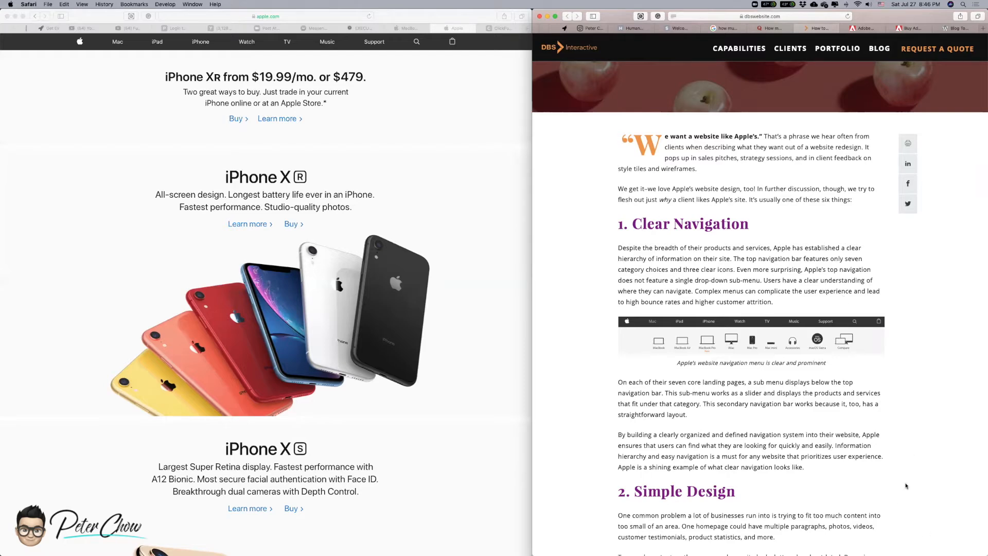
scroll(906, 486, down, 10)
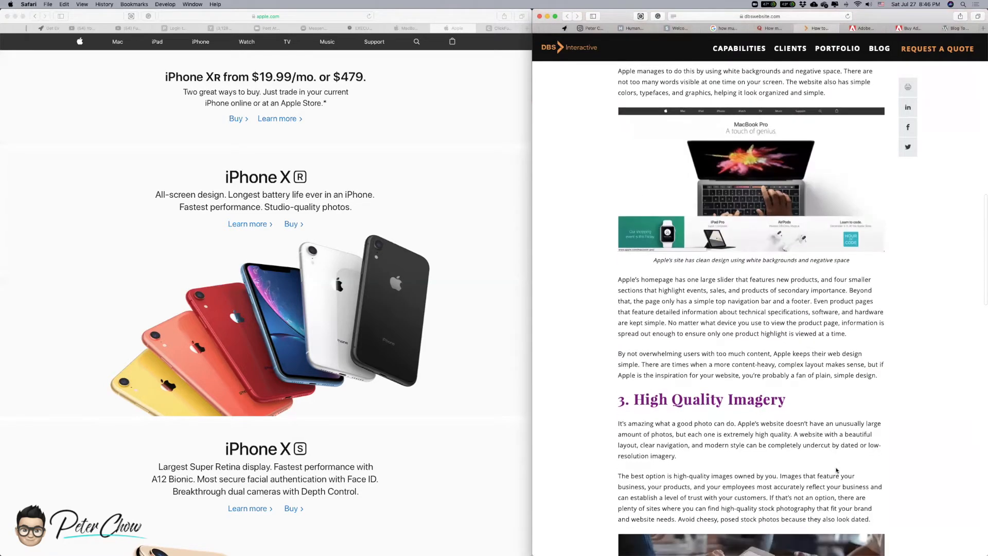
scroll(836, 470, down, 9)
scroll(837, 470, down, 6)
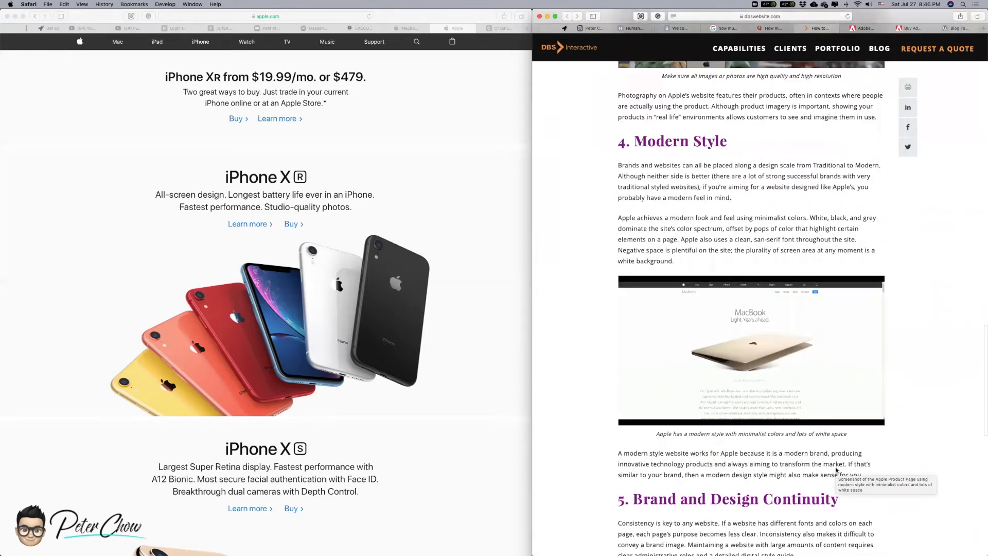
scroll(791, 477, down, 3)
scroll(795, 467, down, 5)
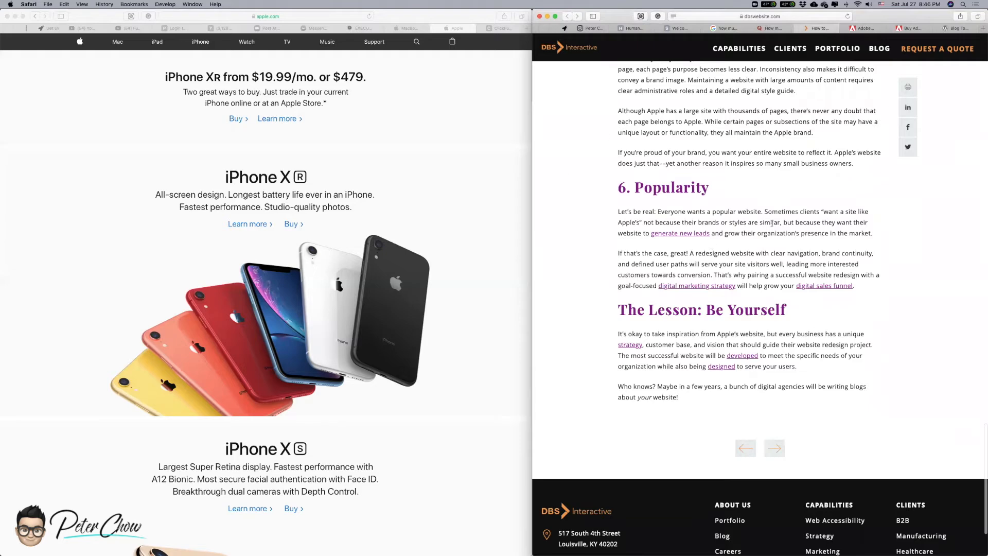
scroll(772, 223, up, 20)
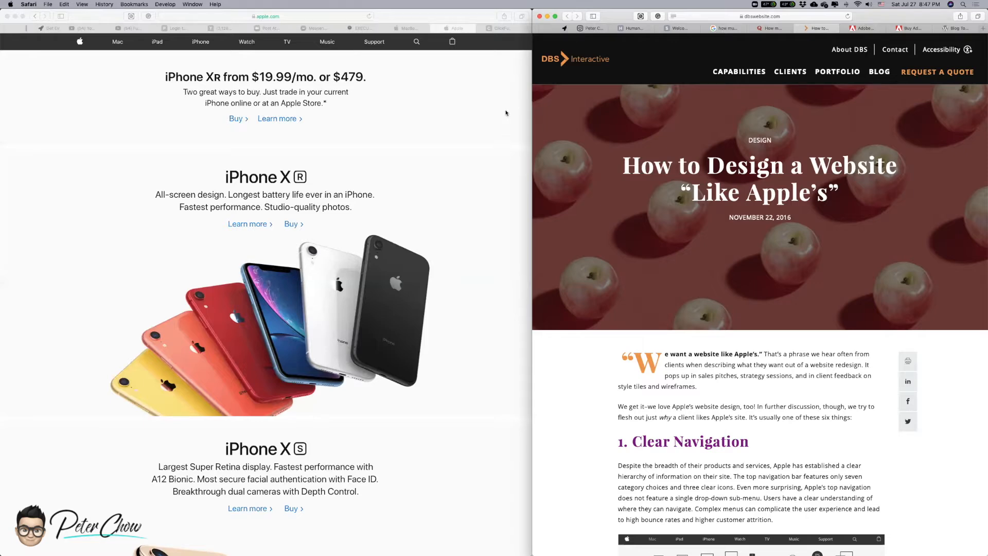
- Compare Apple's homepage down to the Apple Watch section with the DBS article's points from Clear Navigation to Modern Style
scroll(476, 129, down, 20)
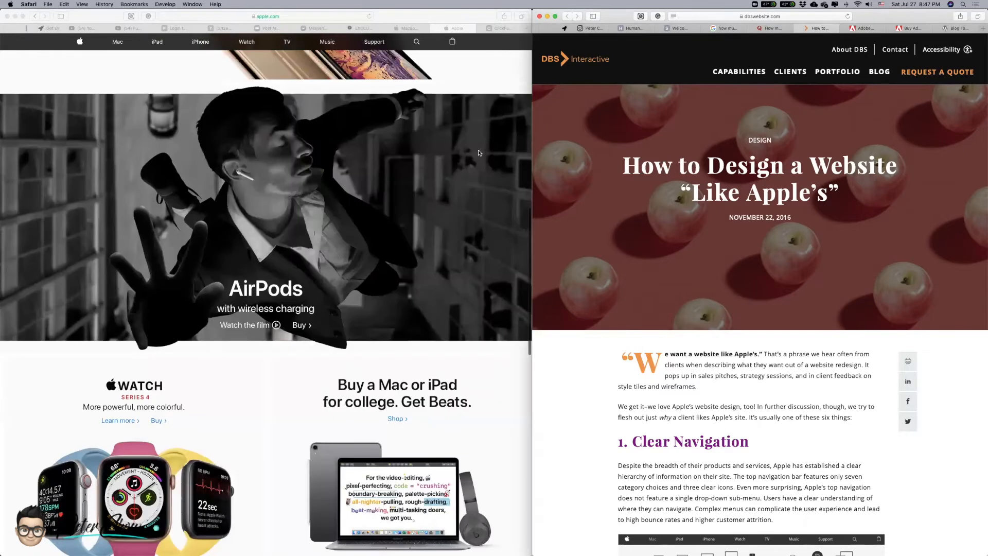
scroll(478, 153, up, 20)
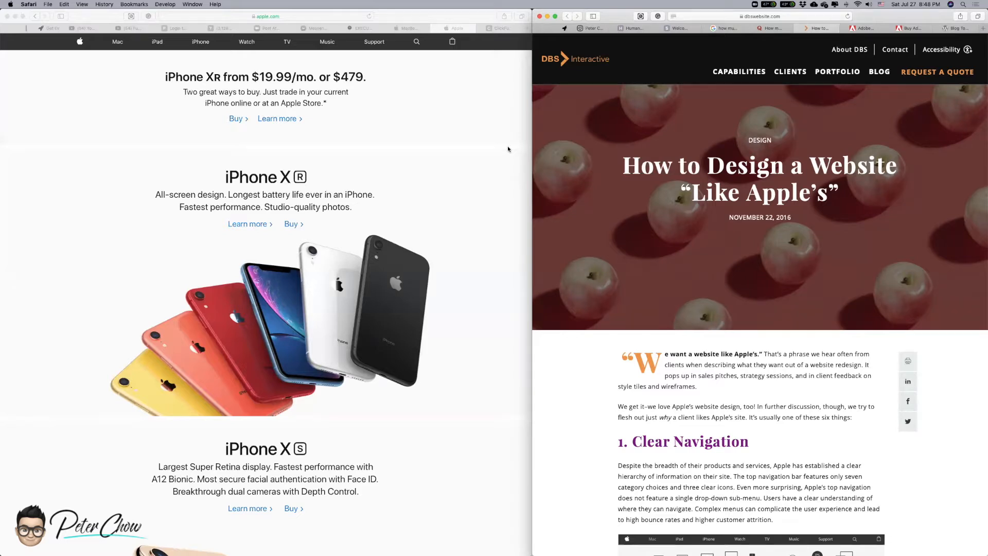
scroll(735, 306, down, 10)
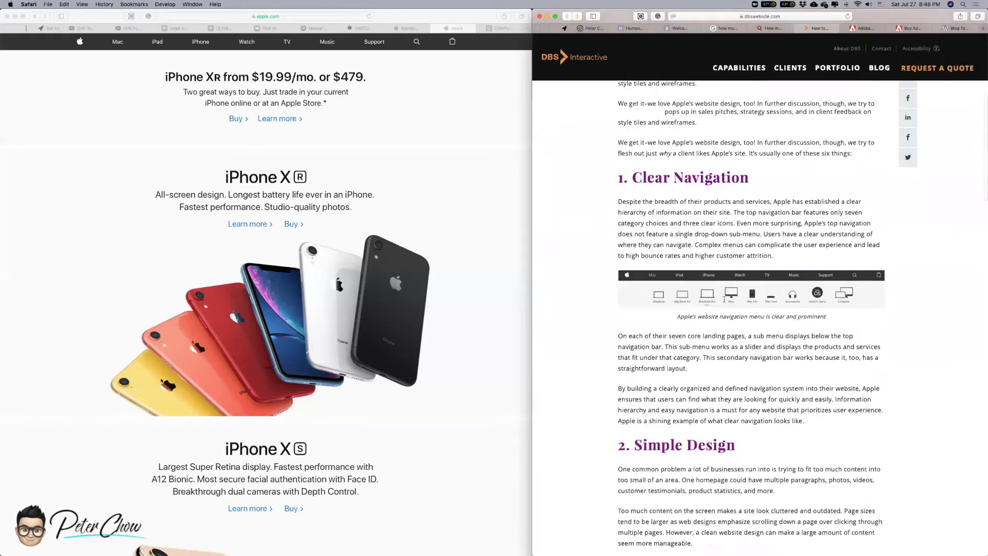
scroll(734, 306, down, 10)
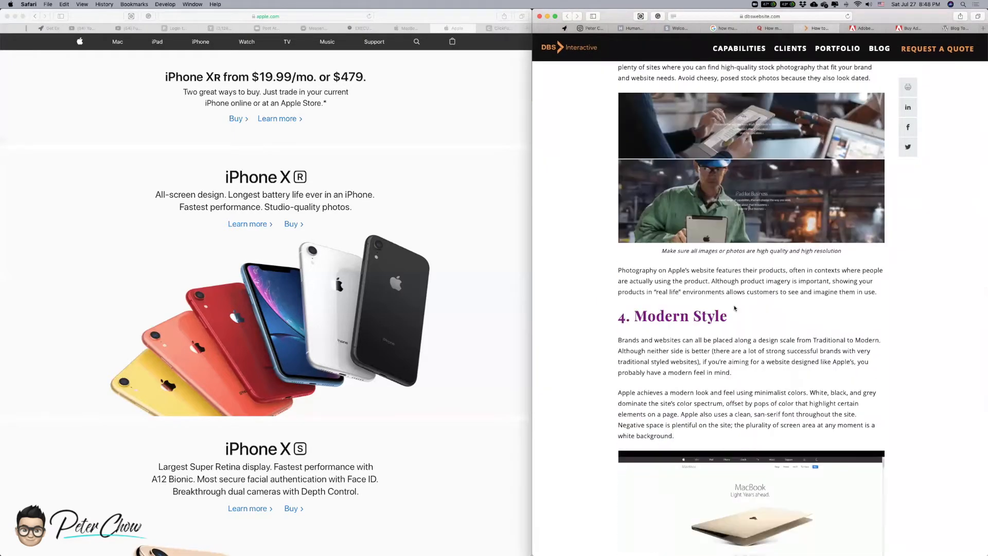
scroll(734, 308, up, 20)
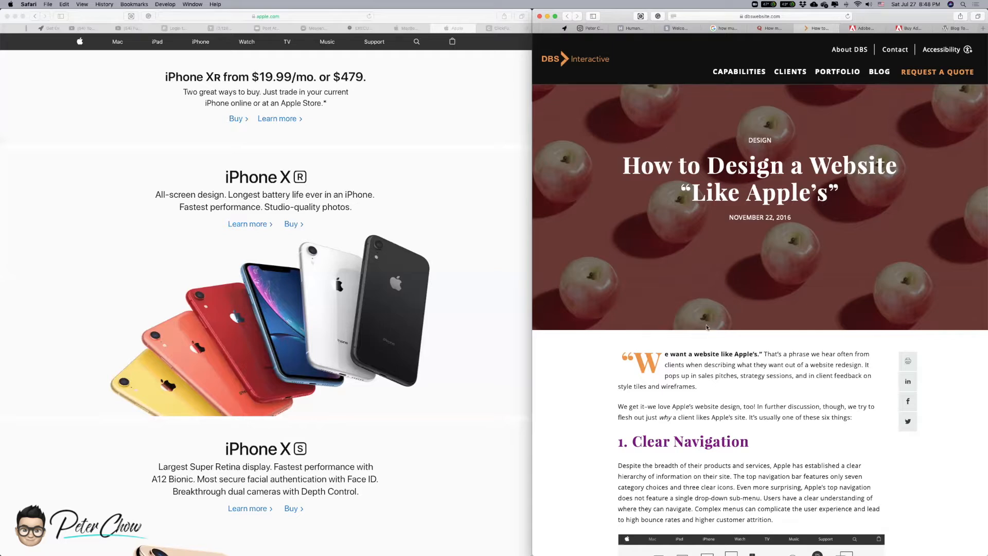
- Briefly show the ClickFunnels homepage, and return to Apple's homepage to examine its layout down to the AirPods and Apple Watch sections
click(495, 28)
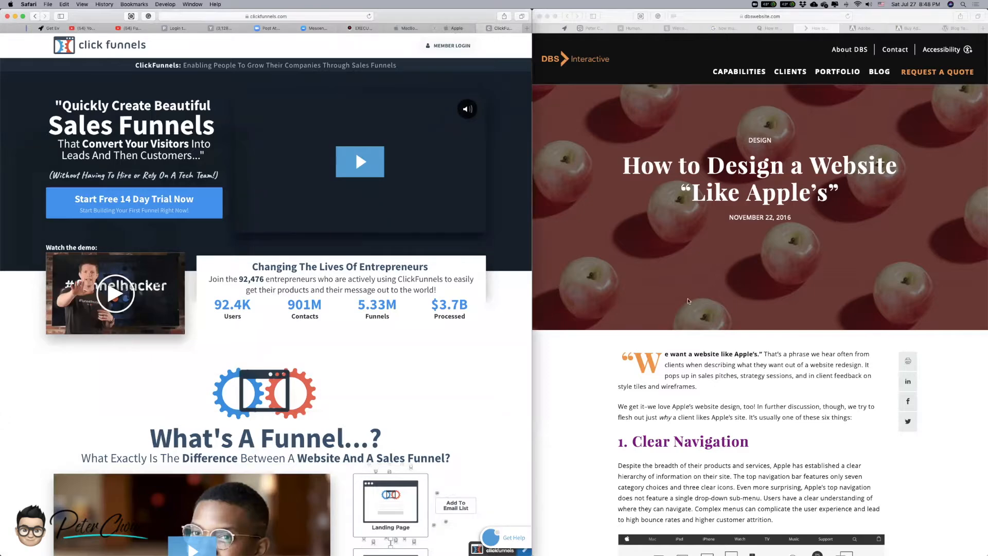
click(454, 29)
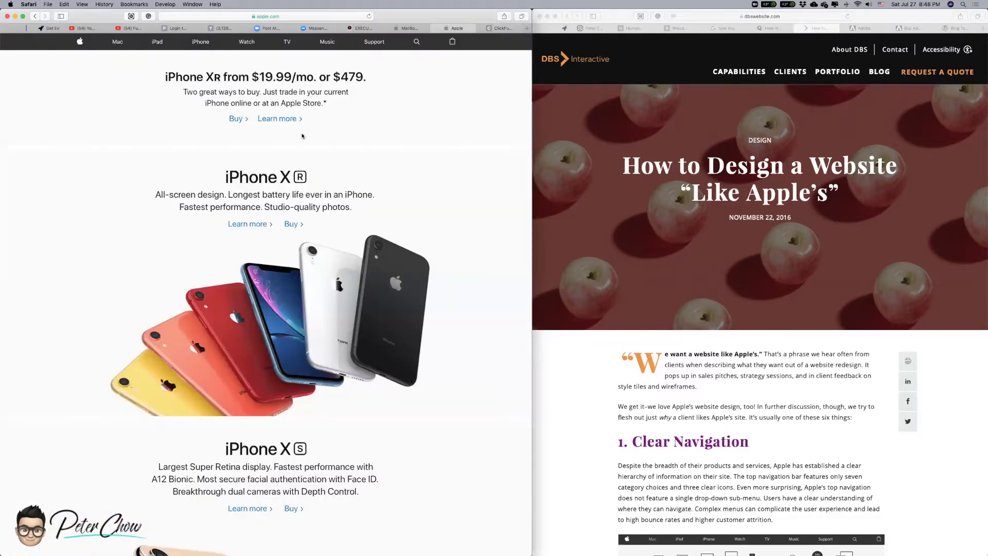
scroll(393, 434, down, 15)
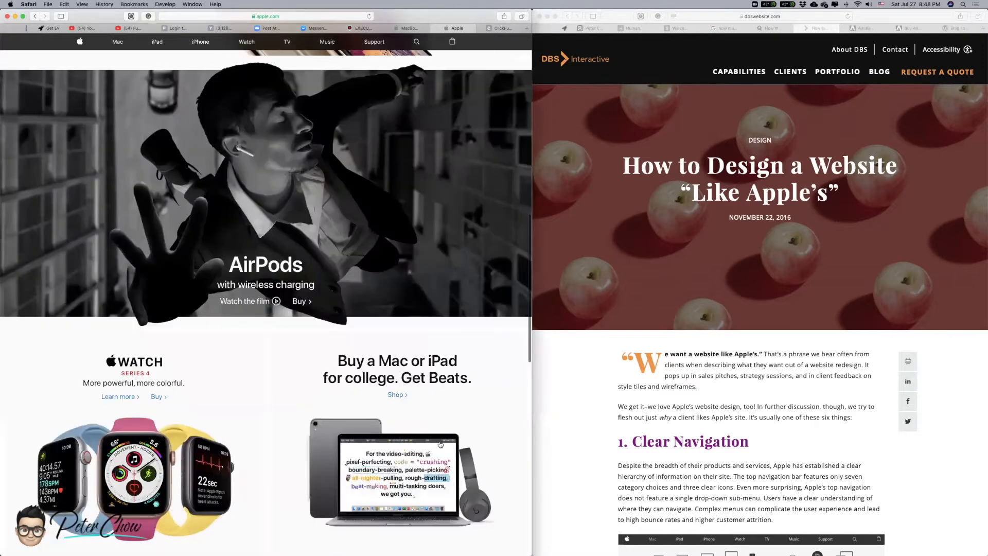
scroll(442, 443, up, 15)
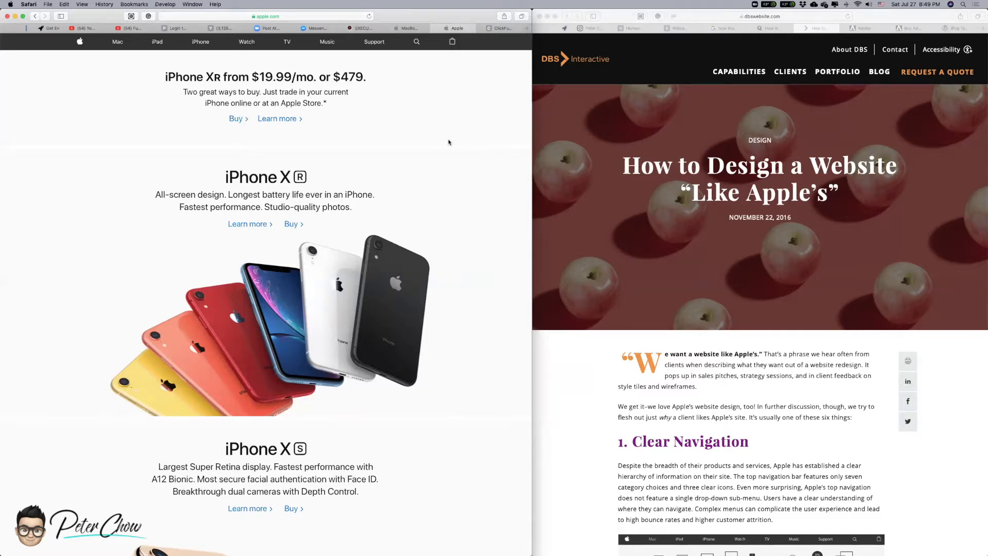
click(412, 28)
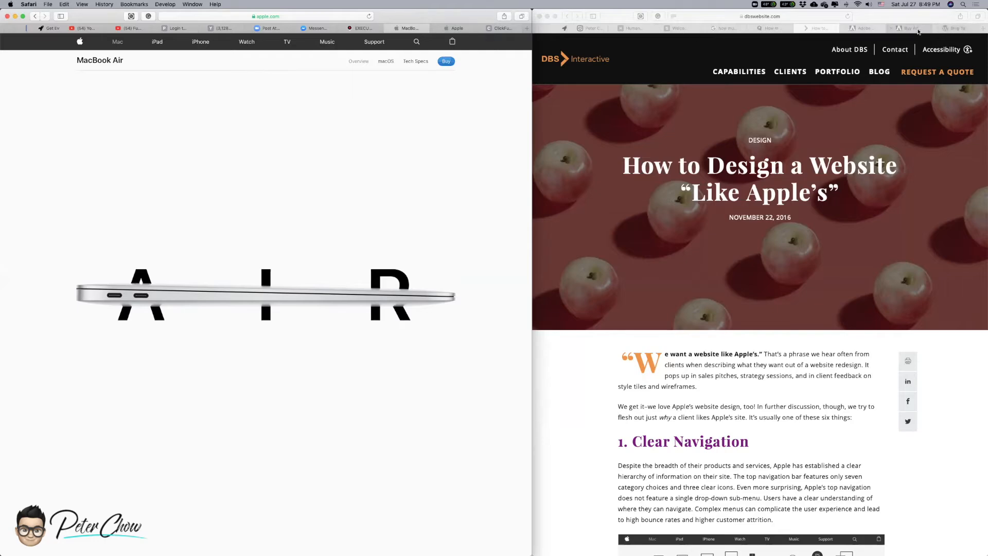
click(864, 28)
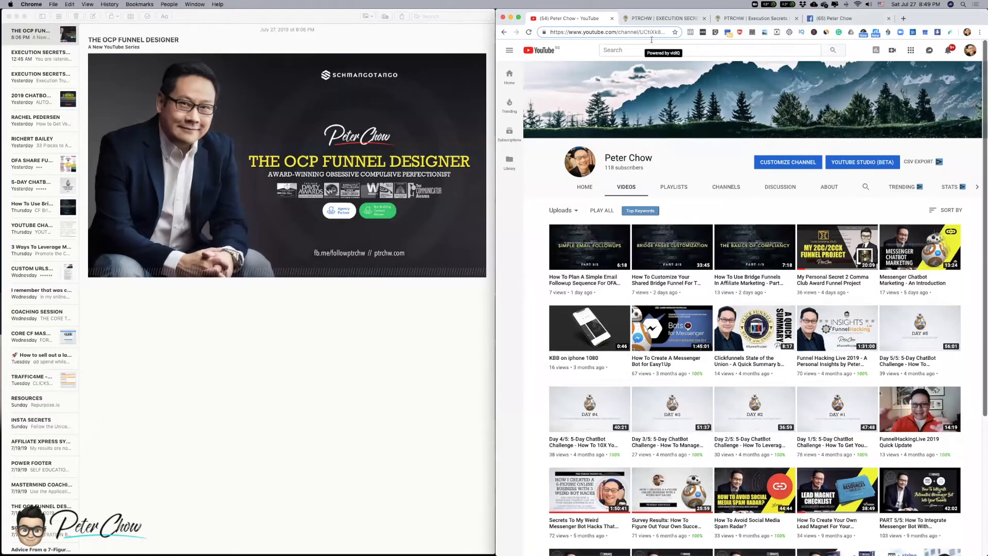
- Tour the presenter's website about and training pages, Facebook profile and YouTube videos in Chrome, and return to the Apple and Adobe pages in Safari
click(664, 19)
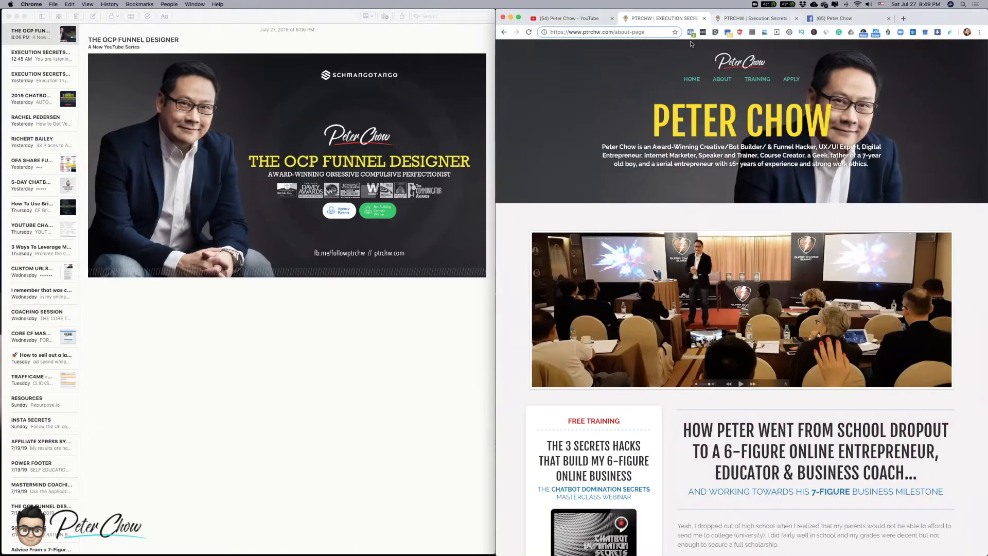
click(759, 21)
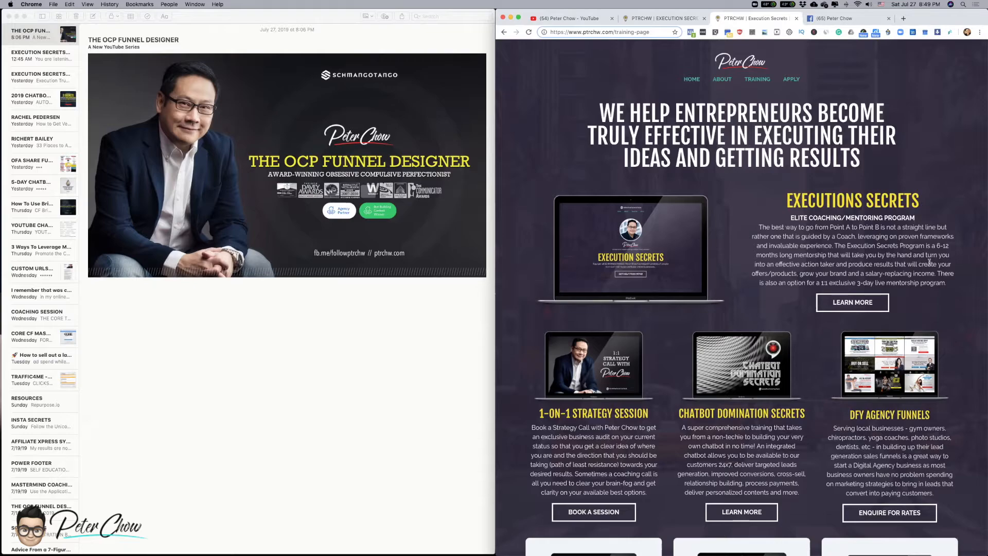
scroll(844, 367, down, 10)
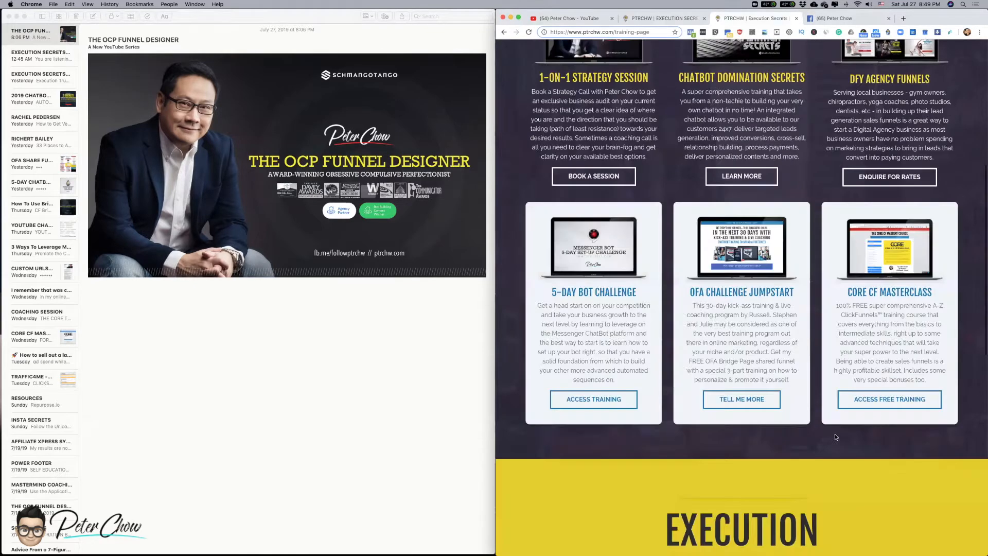
scroll(835, 437, up, 15)
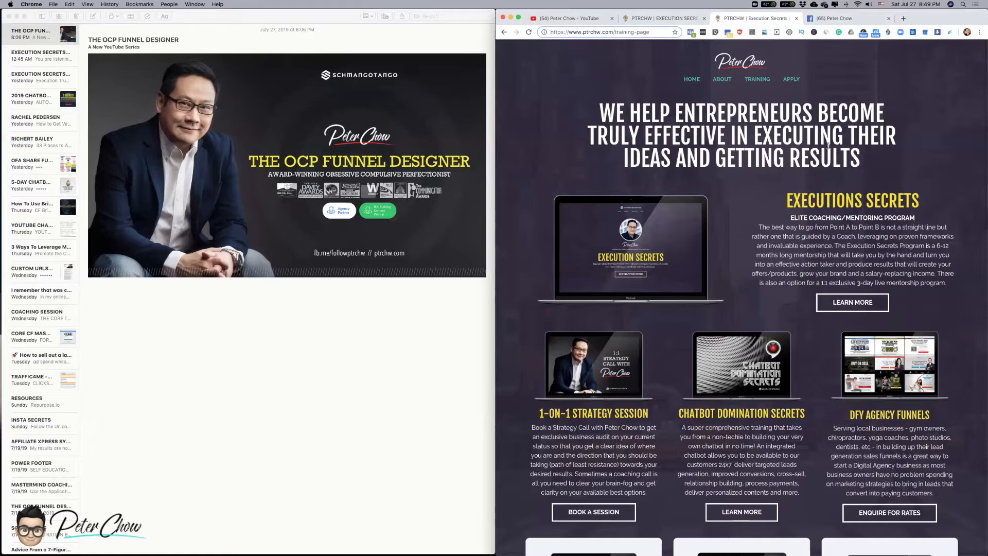
click(839, 21)
click(756, 18)
click(836, 19)
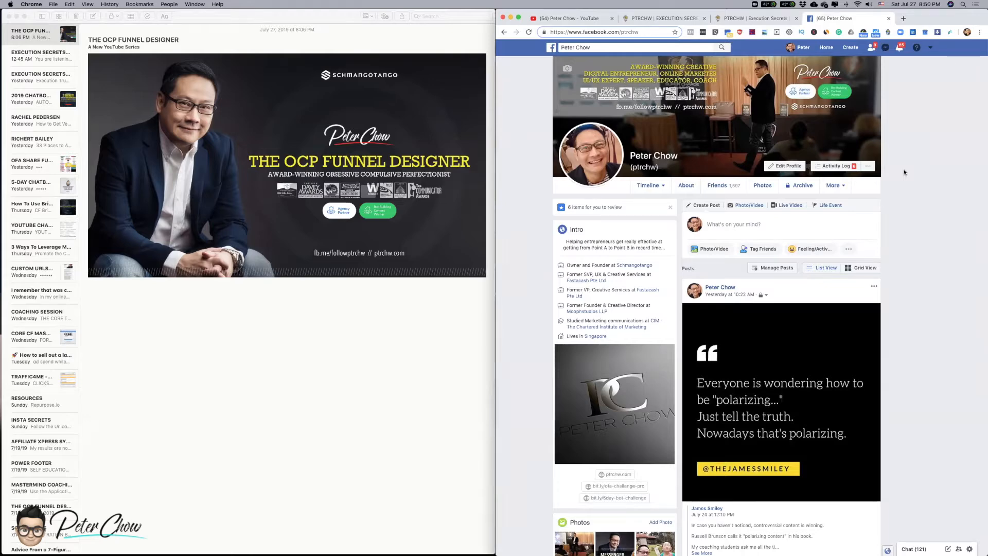
click(660, 18)
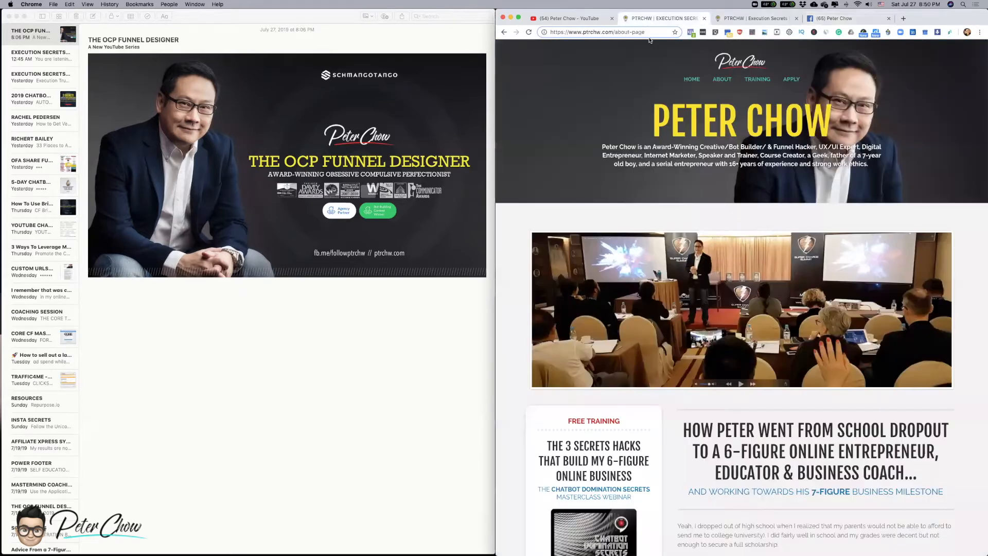
click(569, 20)
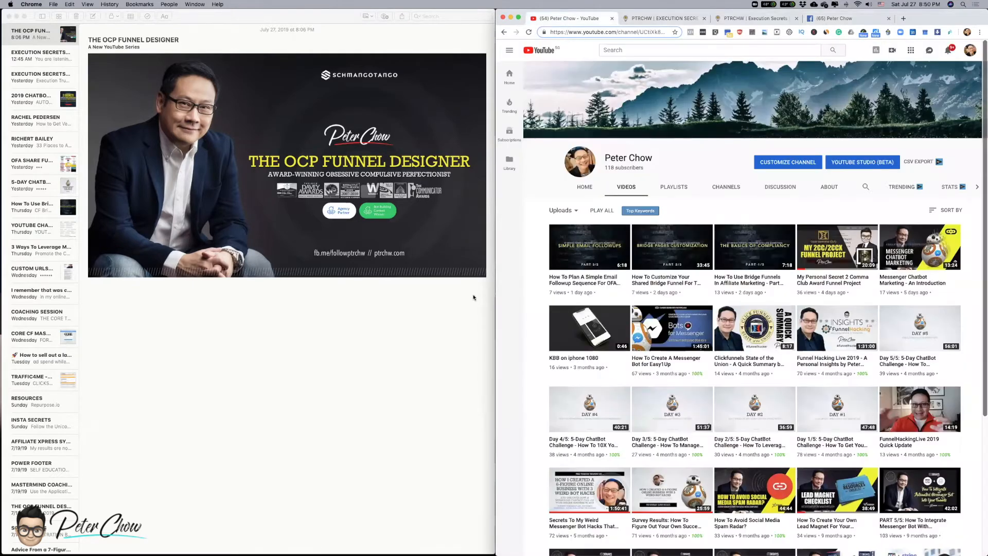
key(ctrl+Left)
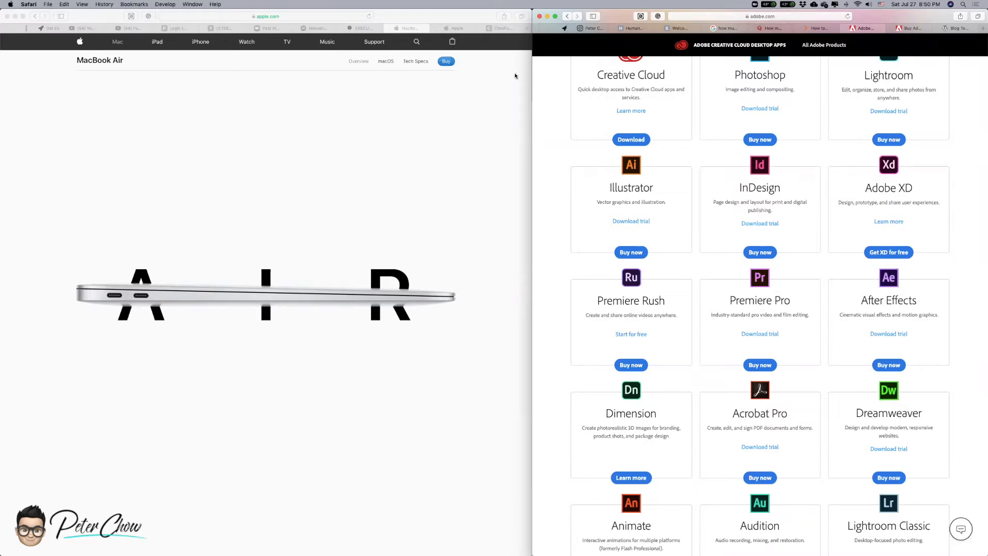
click(501, 28)
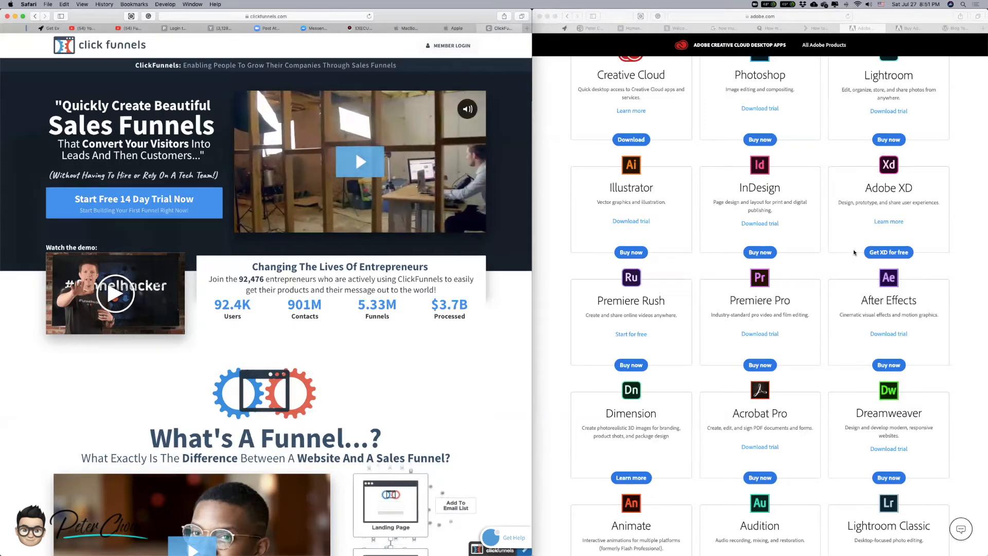
scroll(548, 175, up, 10)
drag(532, 127, 33, 142)
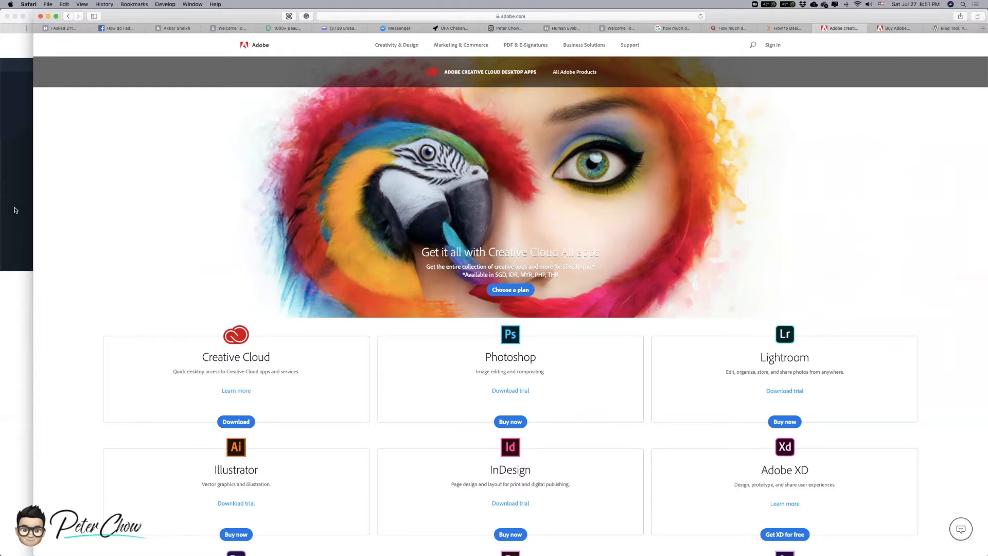
drag(111, 209, 532, 213)
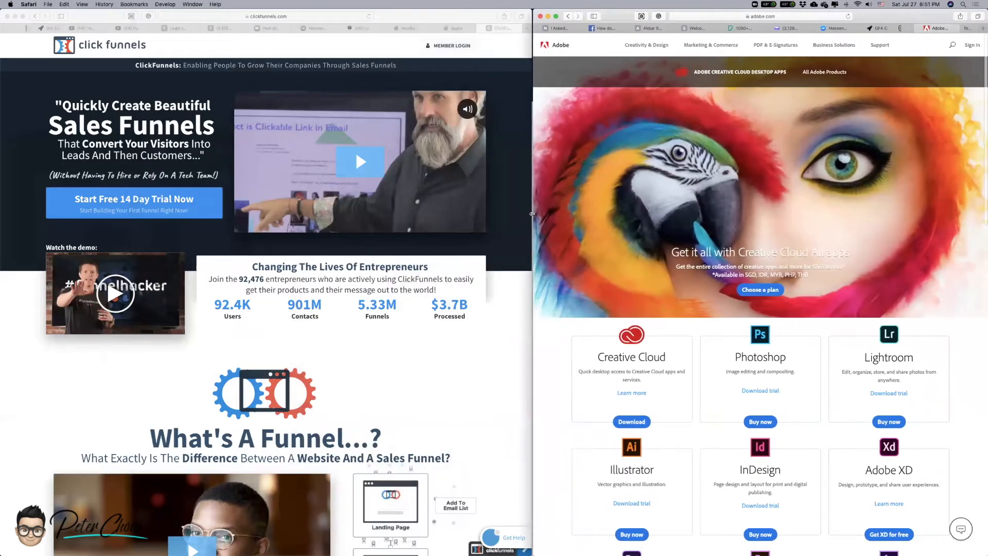
click(416, 30)
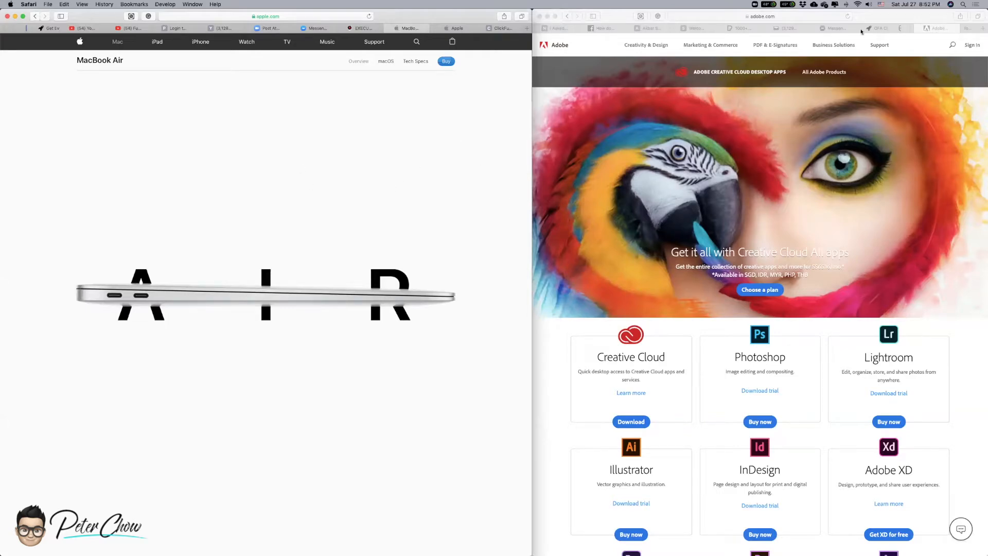
scroll(875, 29, right, 10)
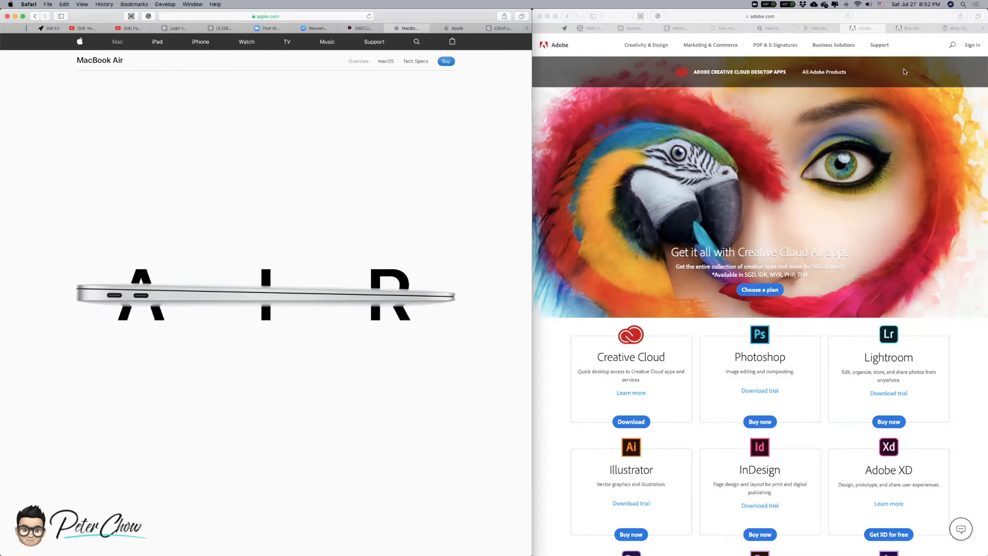
- Switch to Chrome, open Demo Funnels in the ClickFunnels dashboard, and widen its window beside Apple's homepage
key(ctrl+Left)
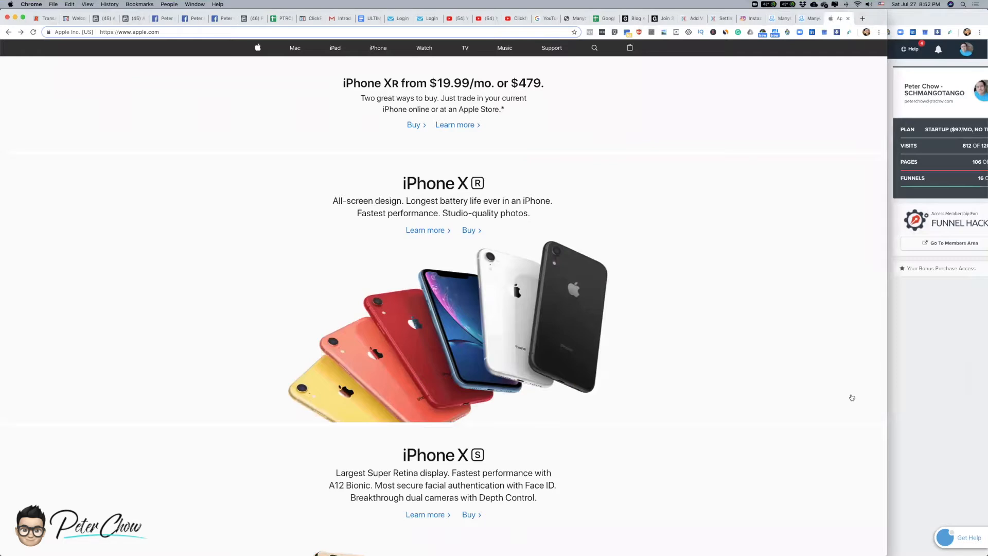
click(929, 358)
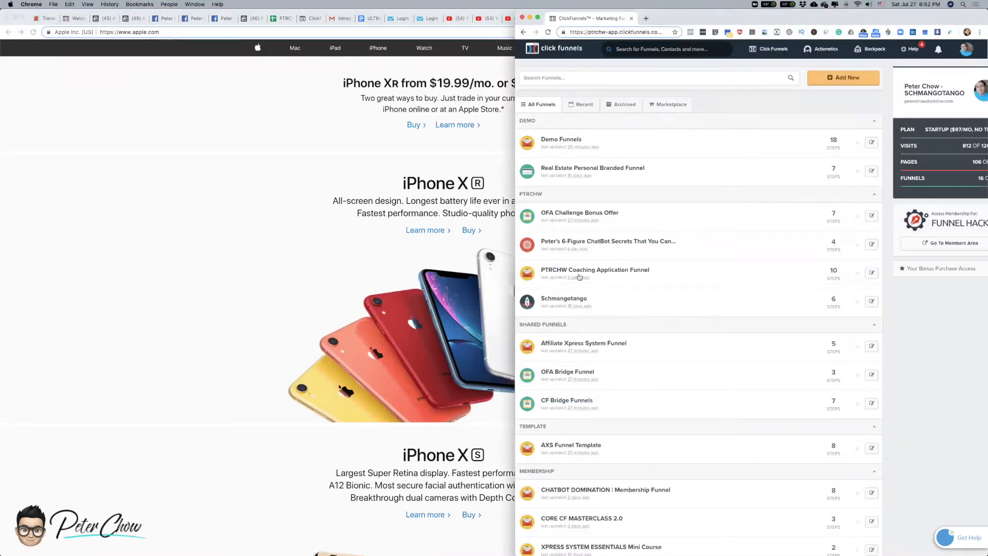
click(555, 140)
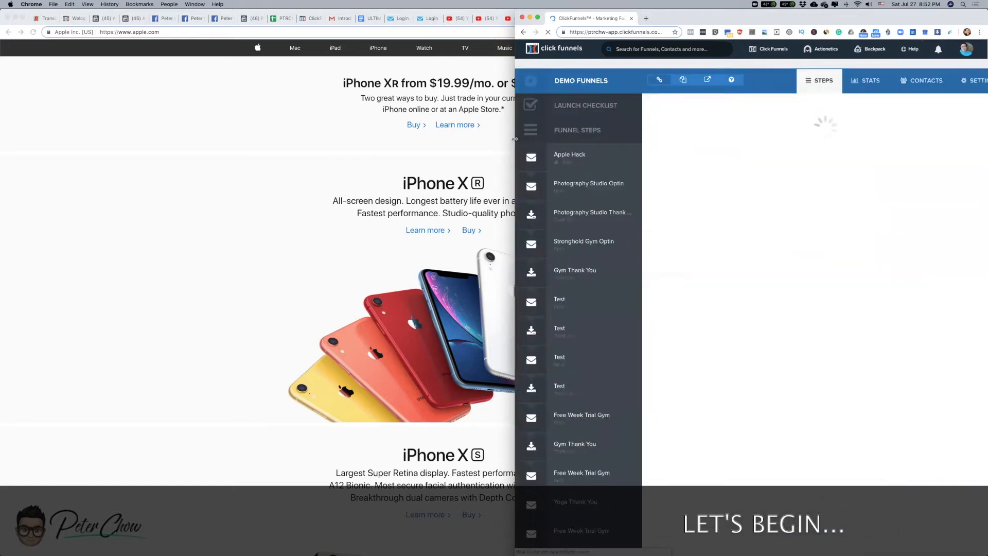
drag(508, 139, 430, 139)
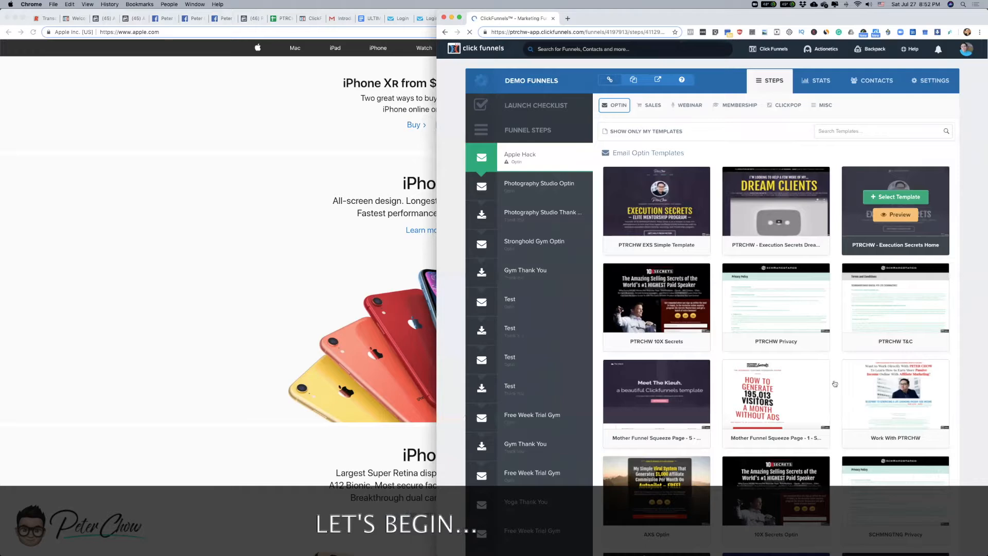
- Find the Optin Blank Start template among the email optin templates and select it for the Apple Hack funnel step
scroll(846, 229, down, 8)
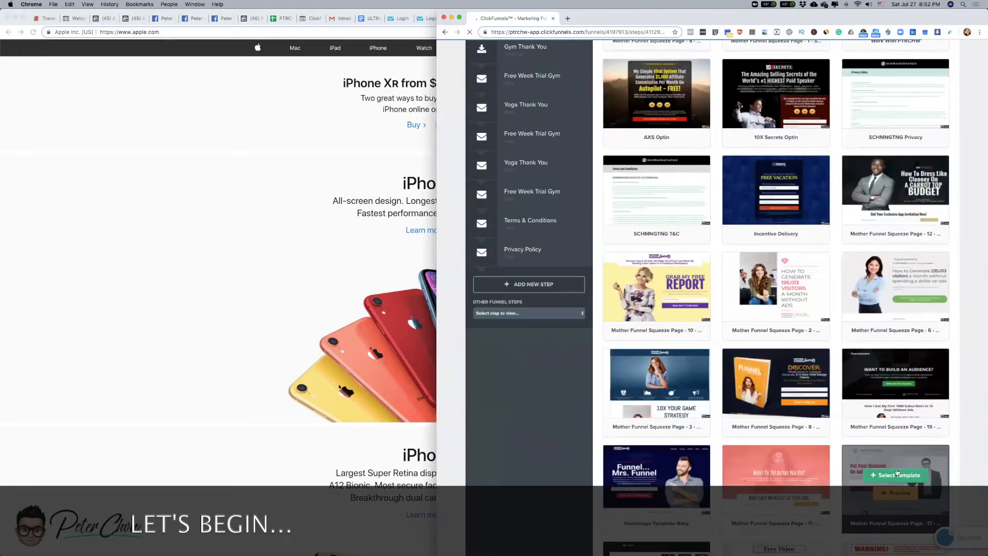
scroll(818, 375, down, 4)
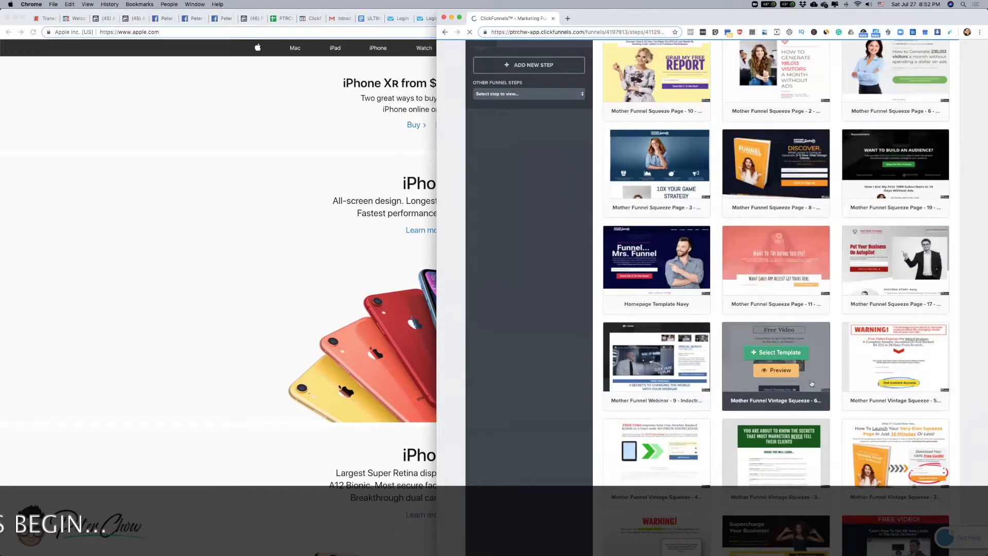
scroll(818, 376, down, 4)
scroll(812, 384, down, 20)
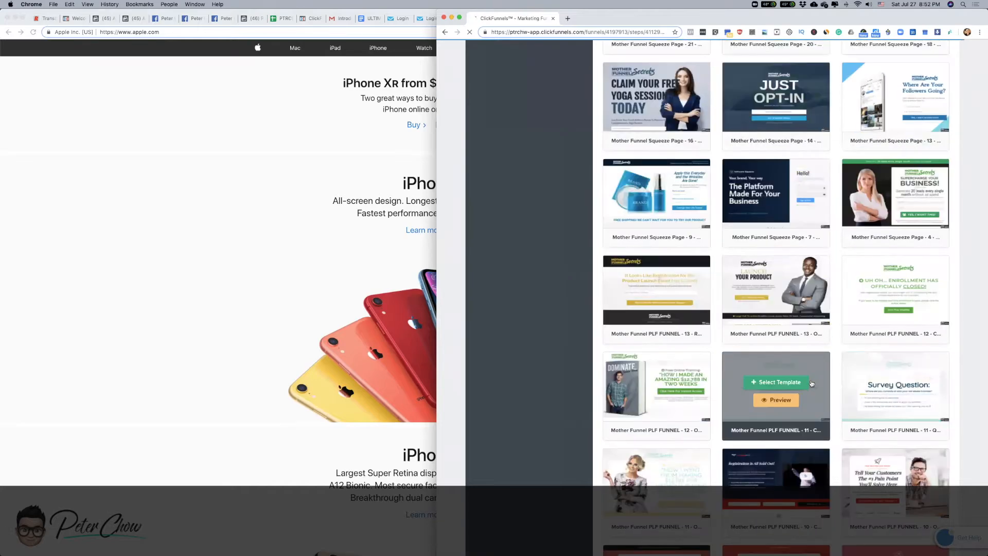
scroll(790, 416, down, 15)
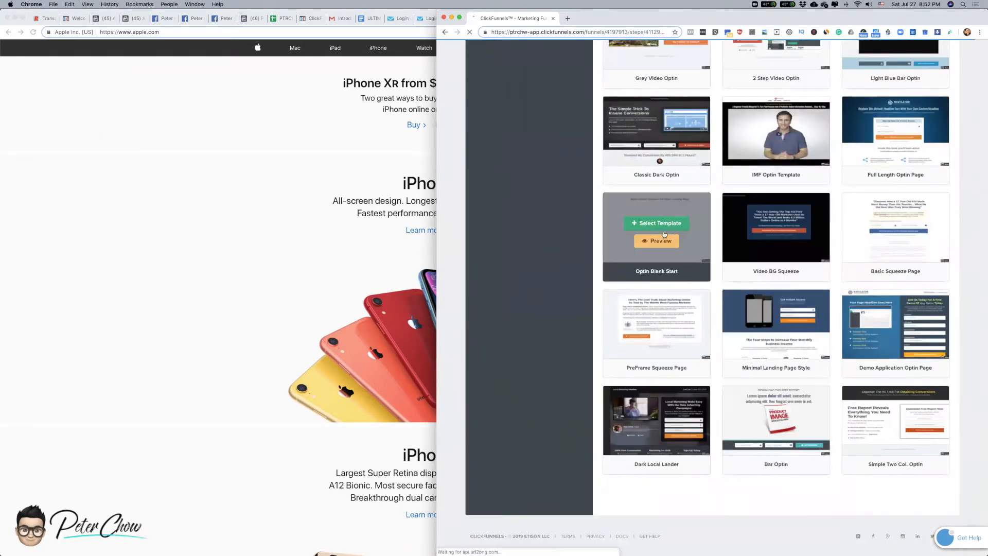
click(661, 225)
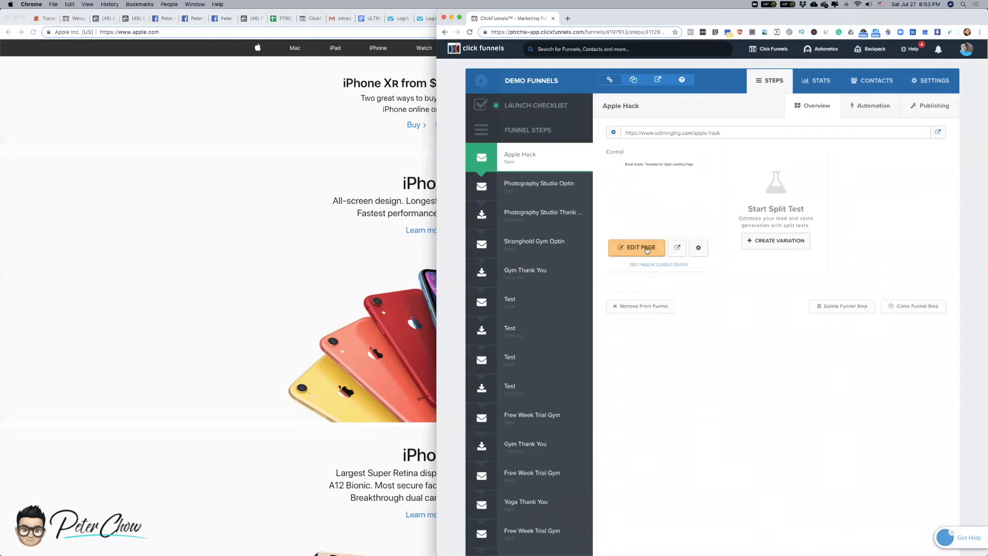
- Open the Apple Hack page in the ClickFunnels editor and narrow the Apple homepage window to fit beside it
click(651, 248)
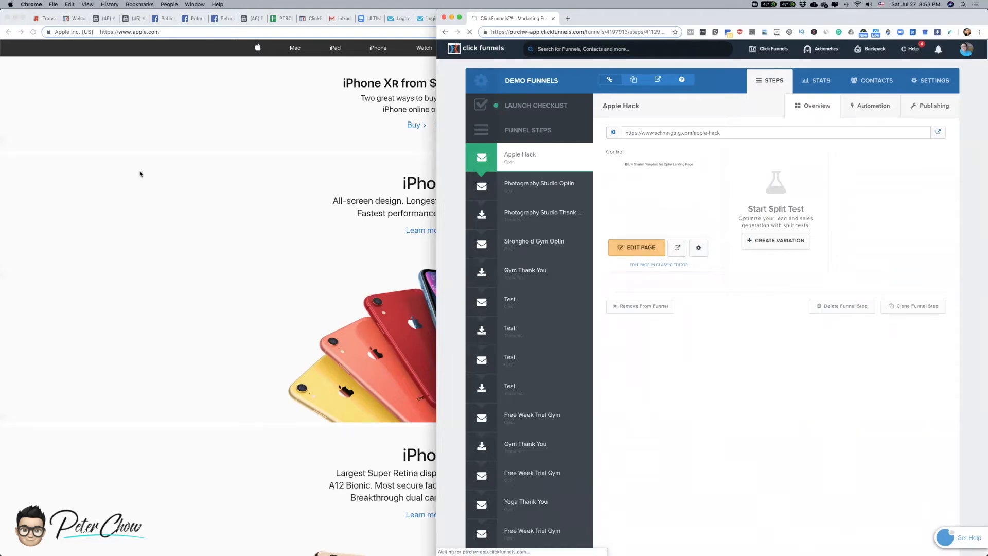
click(140, 174)
drag(683, 234, 437, 237)
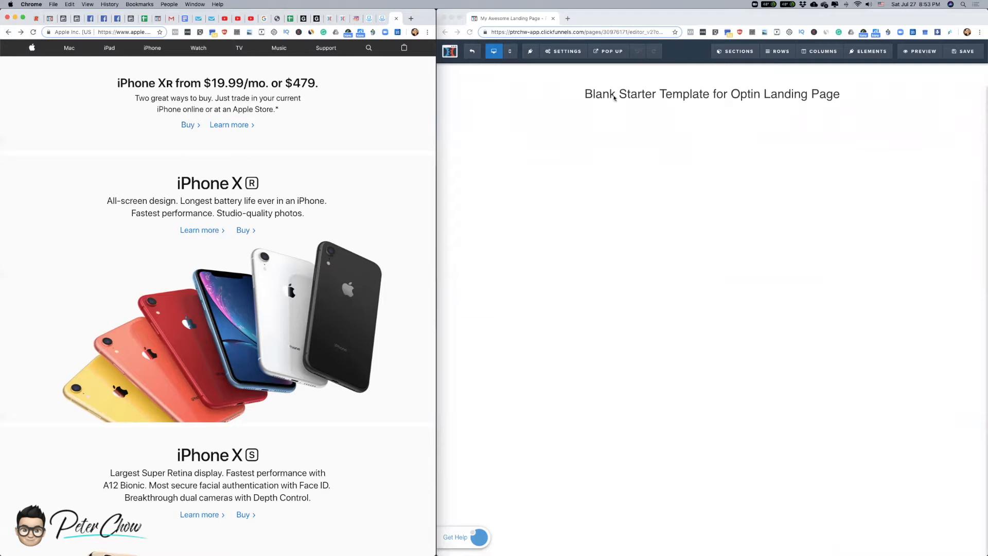
- Switch to Safari, show the page resources of Apple's homepage, and look through its list of image files
click(681, 153)
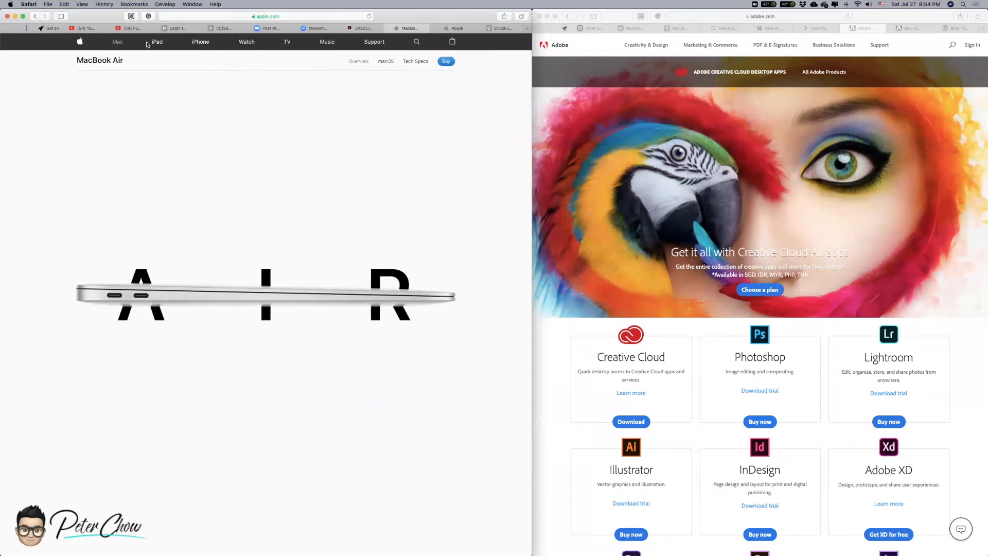
key(ctrl+Tab)
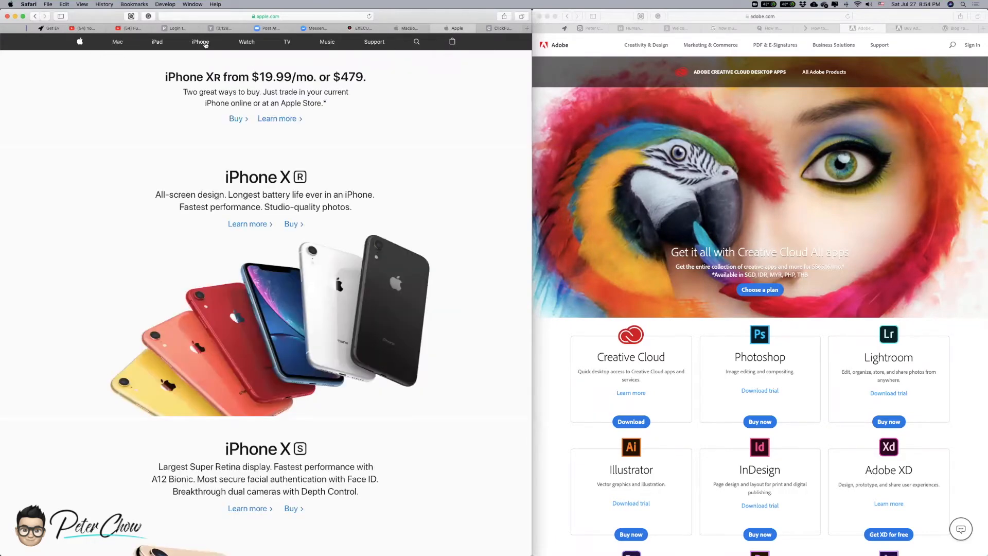
click(168, 6)
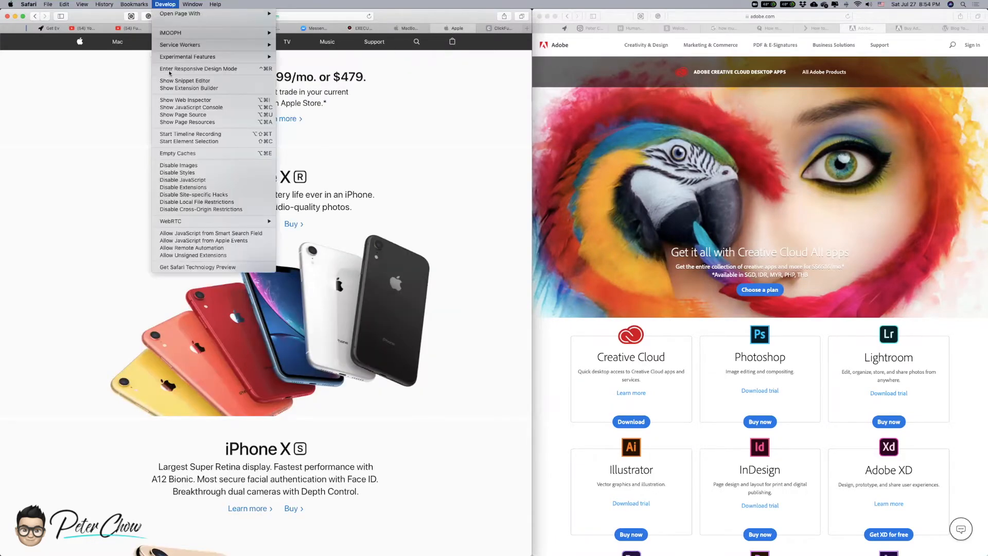
click(205, 121)
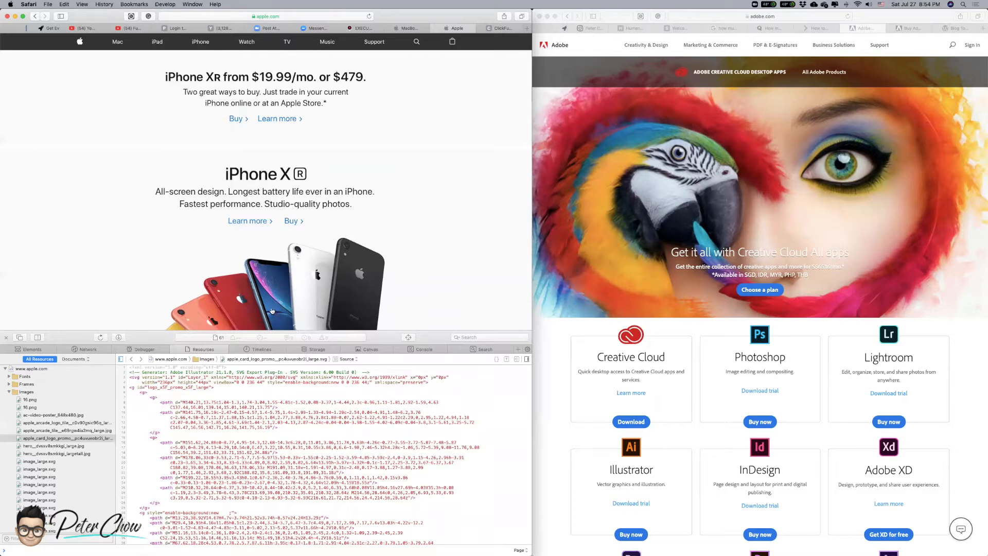
scroll(271, 314, down, 10)
scroll(334, 280, down, 8)
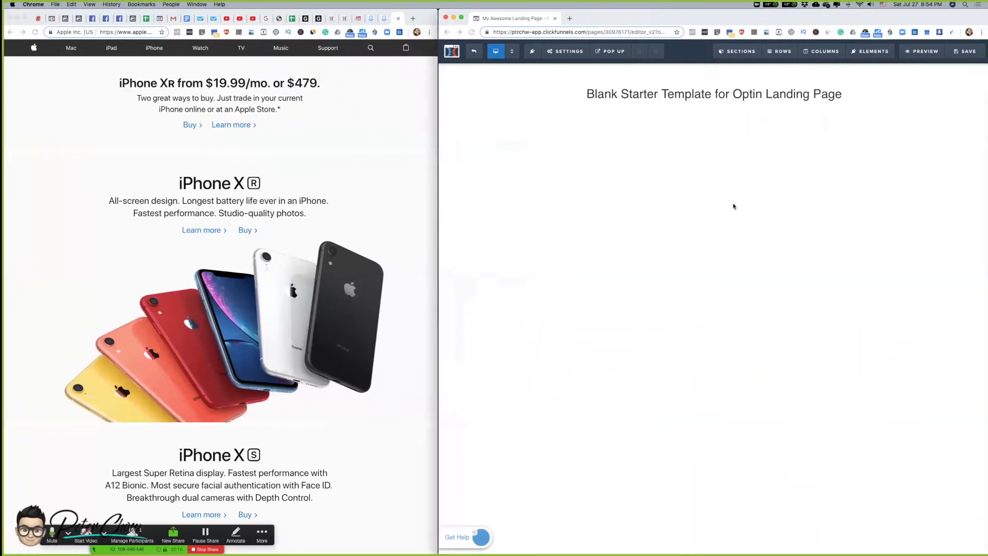
- Return to the ClickFunnels editor in Chrome and set the section width of the blank template's headline section to Full Page
click(563, 51)
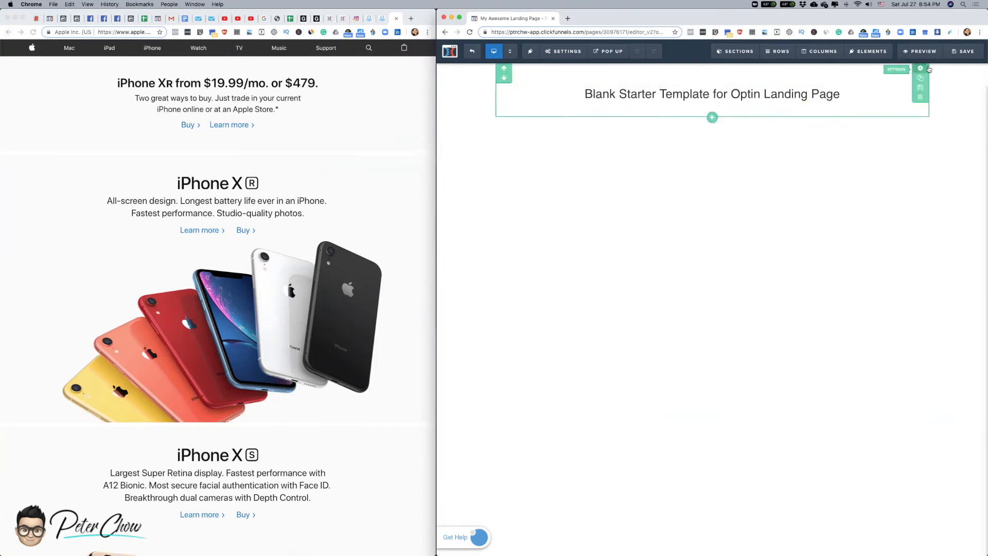
click(920, 68)
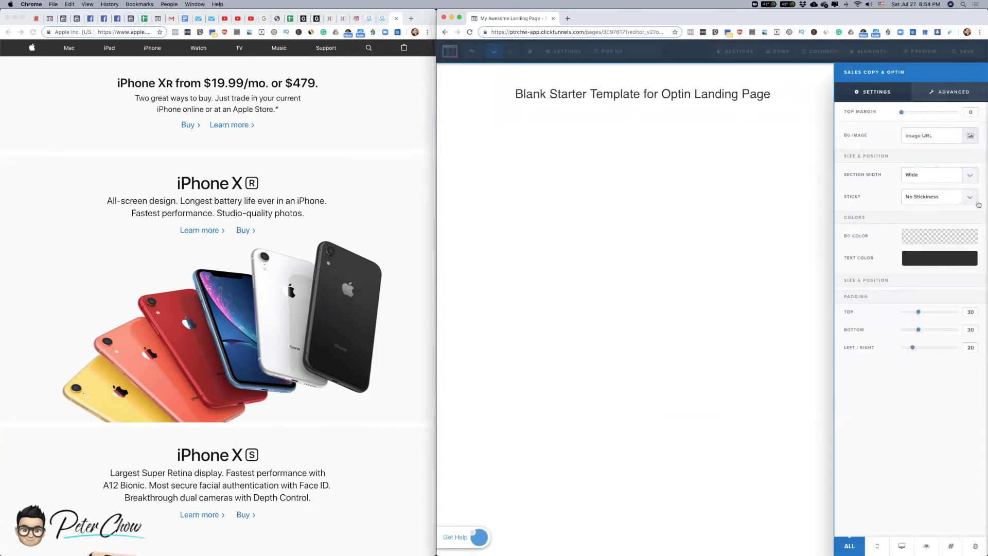
click(970, 178)
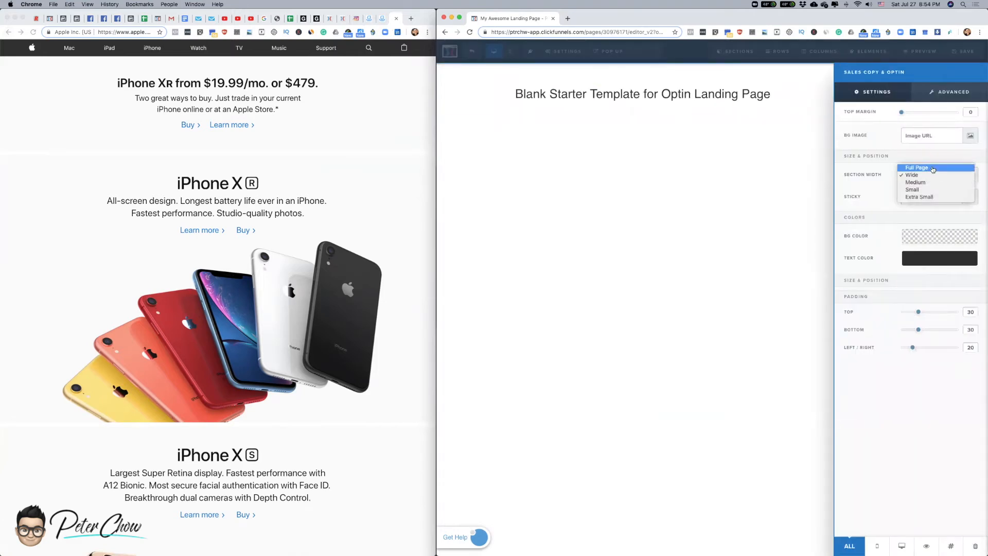
click(933, 167)
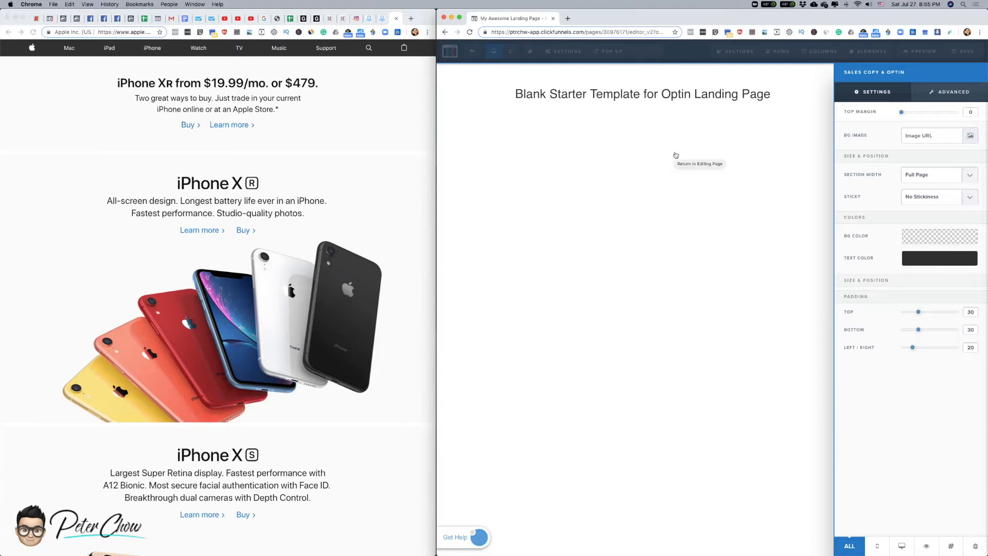
- Set the headline section's background color to #2d2d2d and its top and bottom padding to 10
click(934, 239)
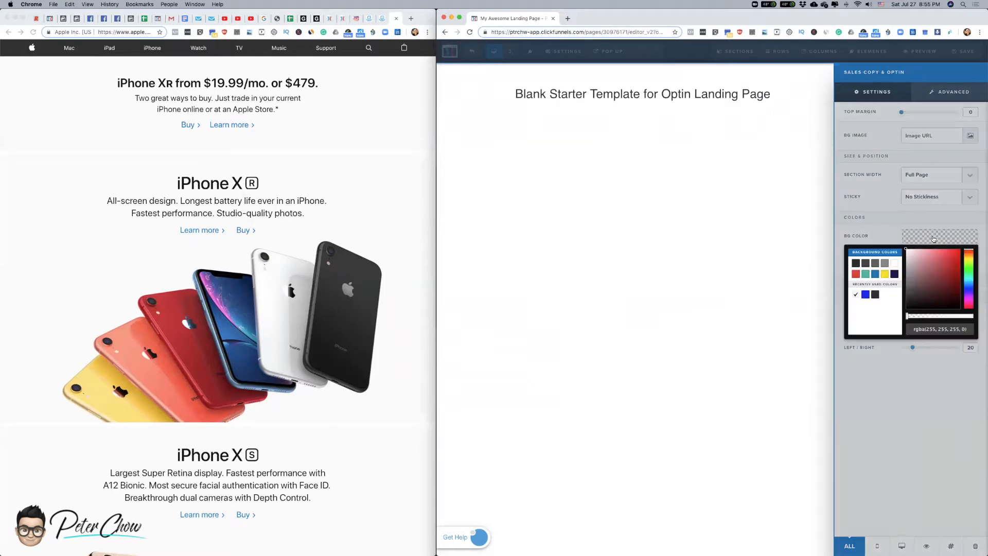
click(865, 264)
click(856, 263)
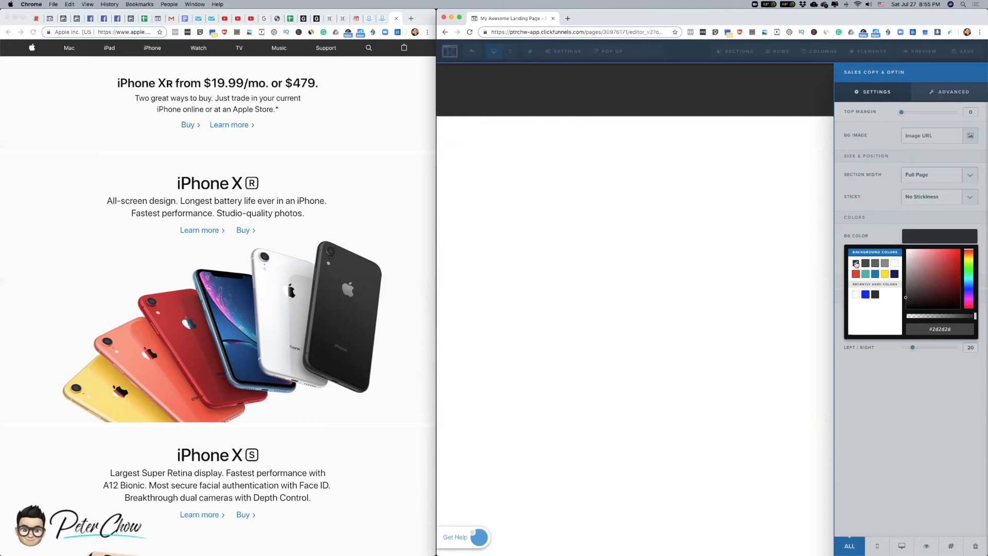
click(857, 199)
mouse_move(918, 328)
mouse_down()
mouse_move(908, 330)
mouse_move(908, 313)
mouse_up()
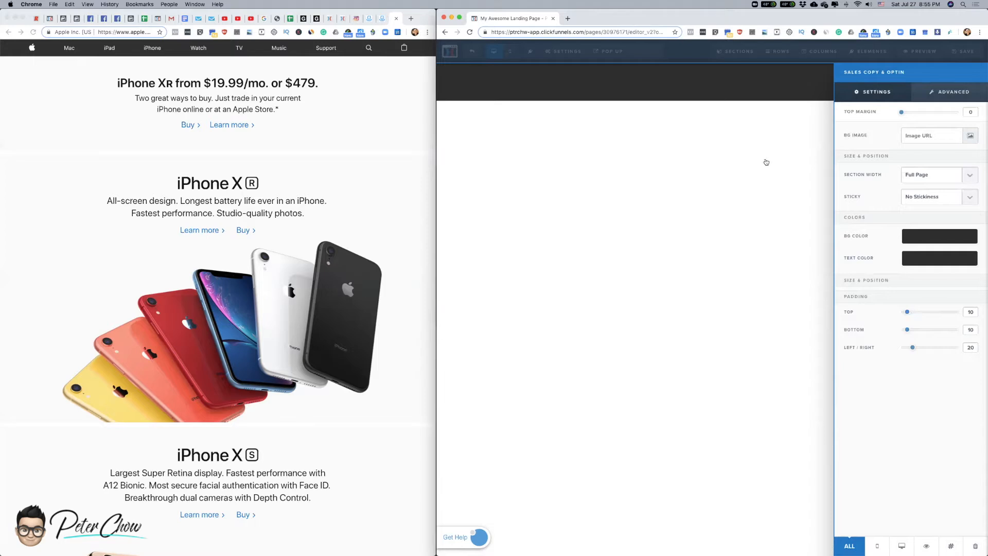
click(644, 148)
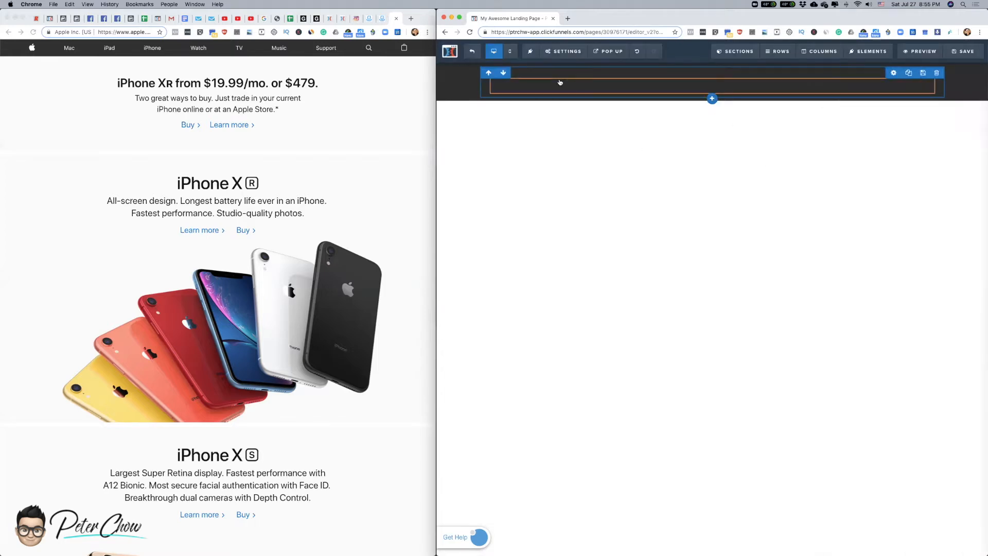
- Set the text color of the row inside the dark section to teal green
click(894, 76)
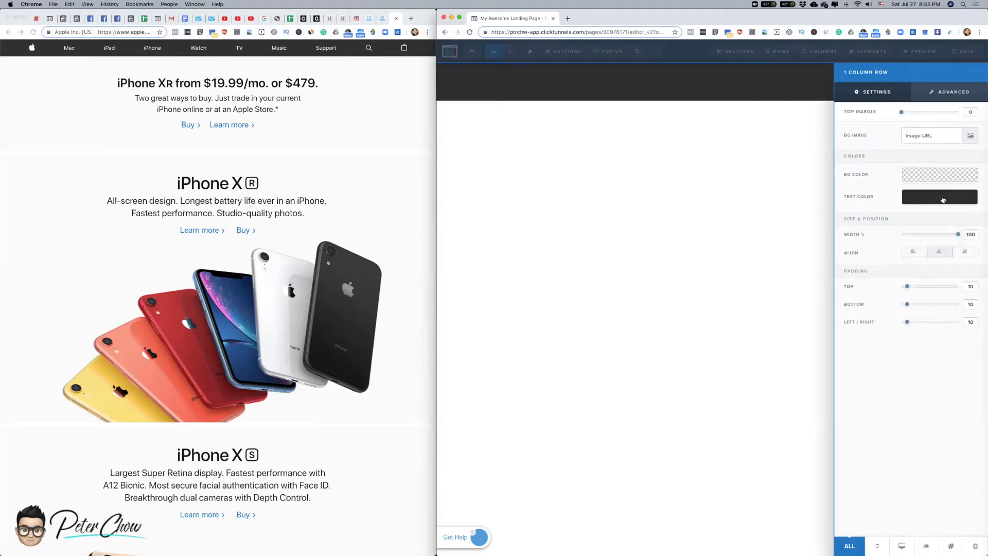
click(954, 198)
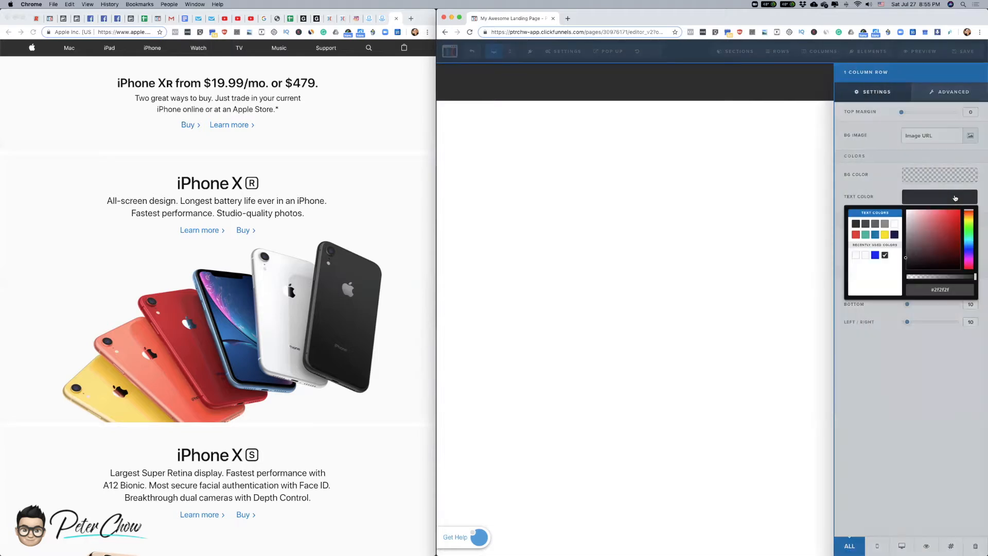
click(866, 234)
click(652, 153)
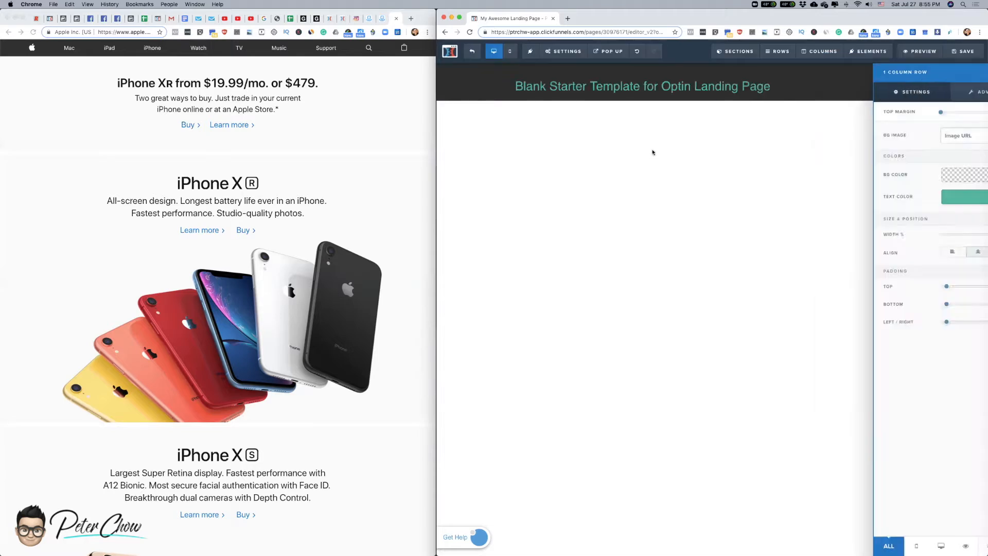
- Open the page's typography settings and bring up the font choices for the headline font
click(564, 51)
mouse_move(562, 53)
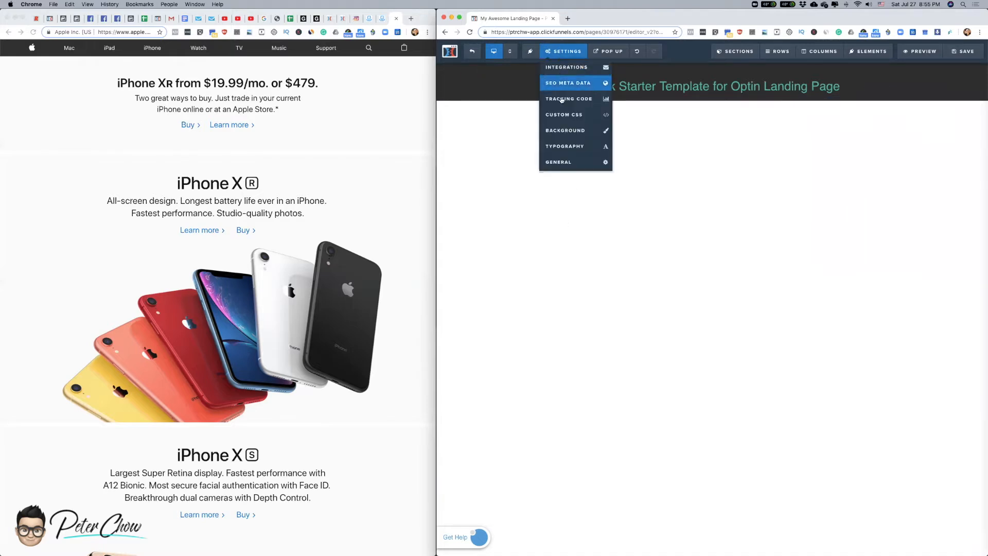
click(562, 147)
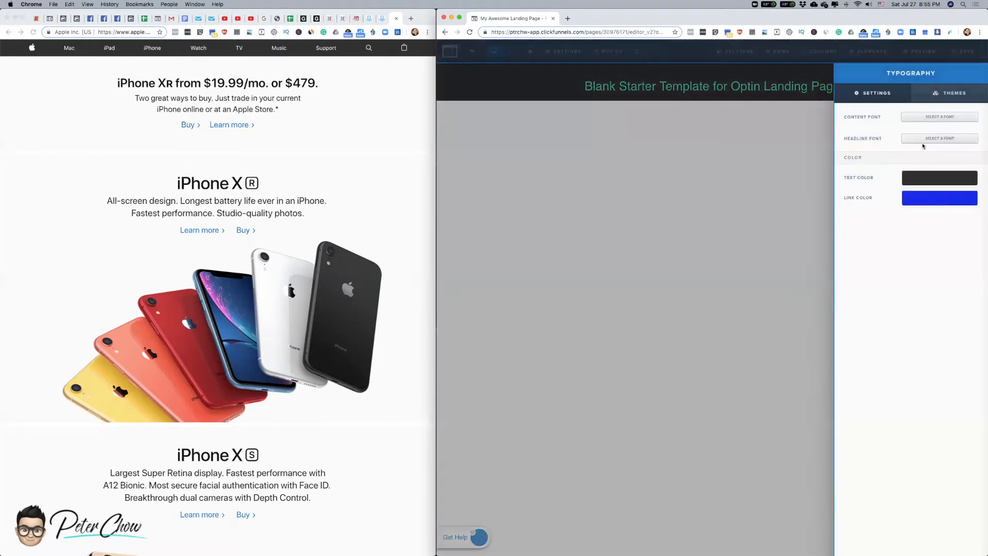
click(934, 139)
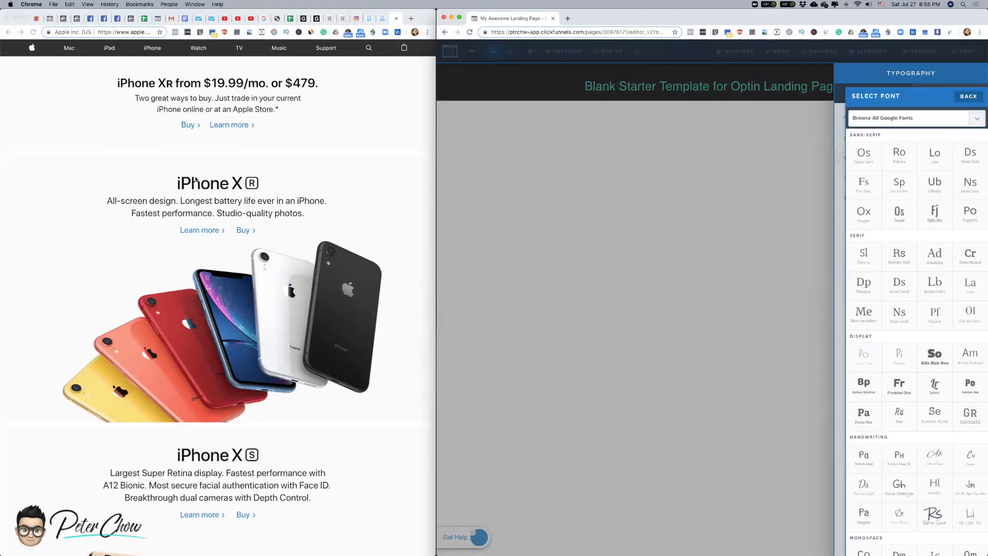
- Switch to Safari and search the web for "apple default font" in a new tab
click(405, 157)
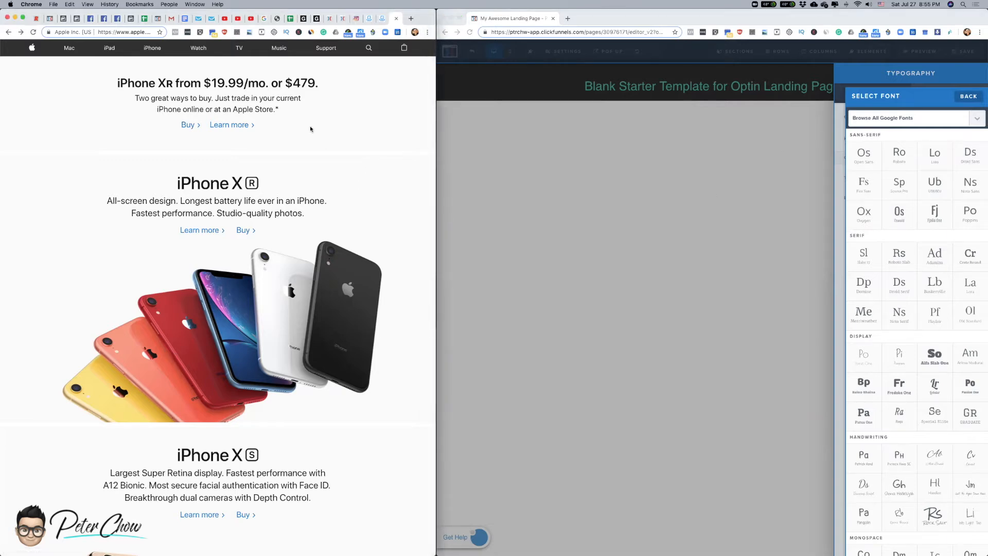
key(super+Tab)
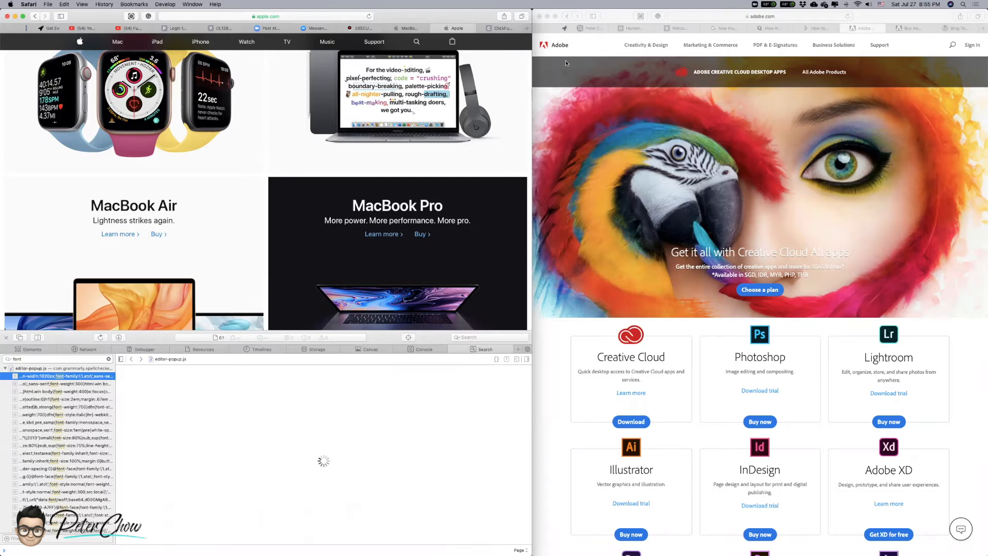
click(915, 48)
key(super+l)
text(apple defau)
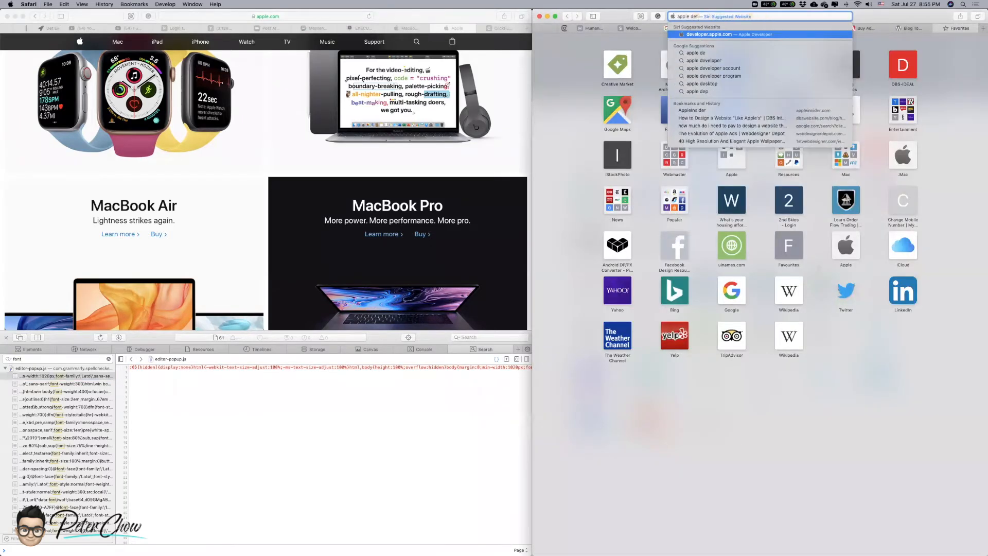
text(lt font)
key(Return)
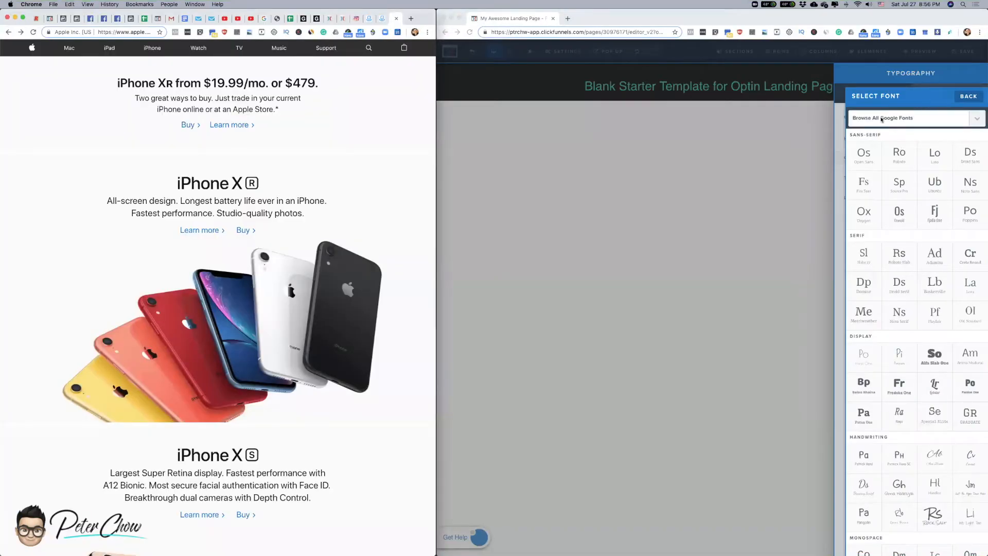
- Look for Helvetica in the Google Fonts list of the ClickFunnels editor, and set the headline font to Noto Sans
click(881, 119)
click(917, 120)
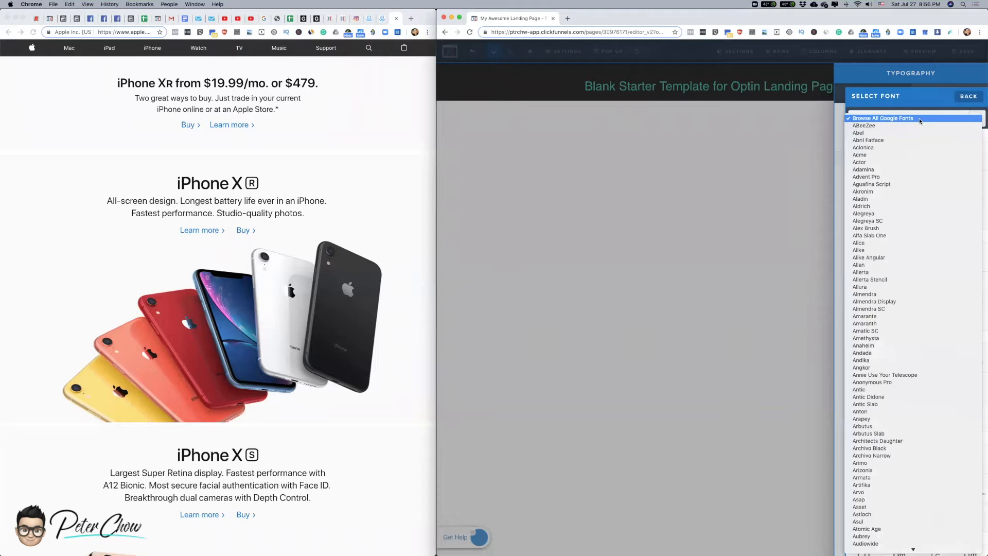
text(helvi)
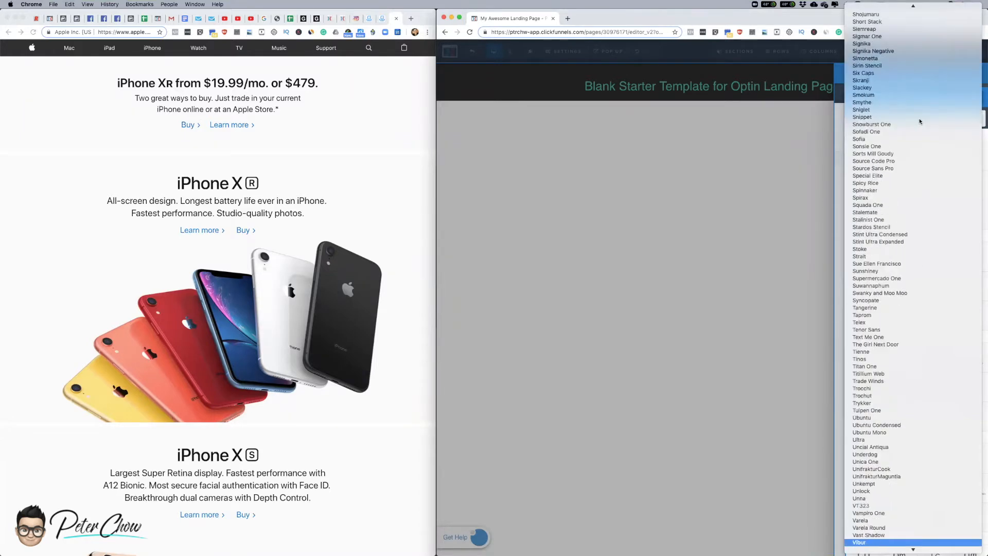
text(hen)
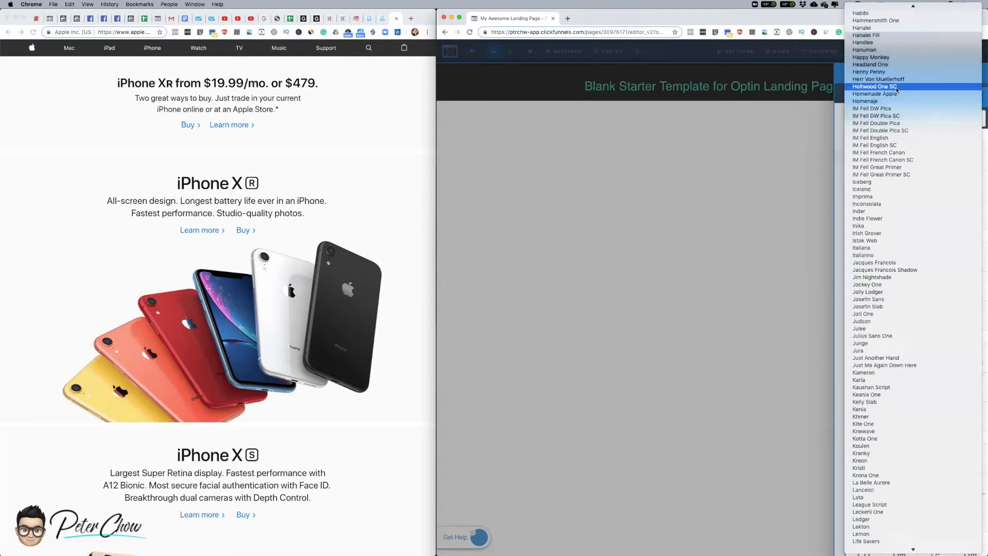
scroll(897, 90, up, 3)
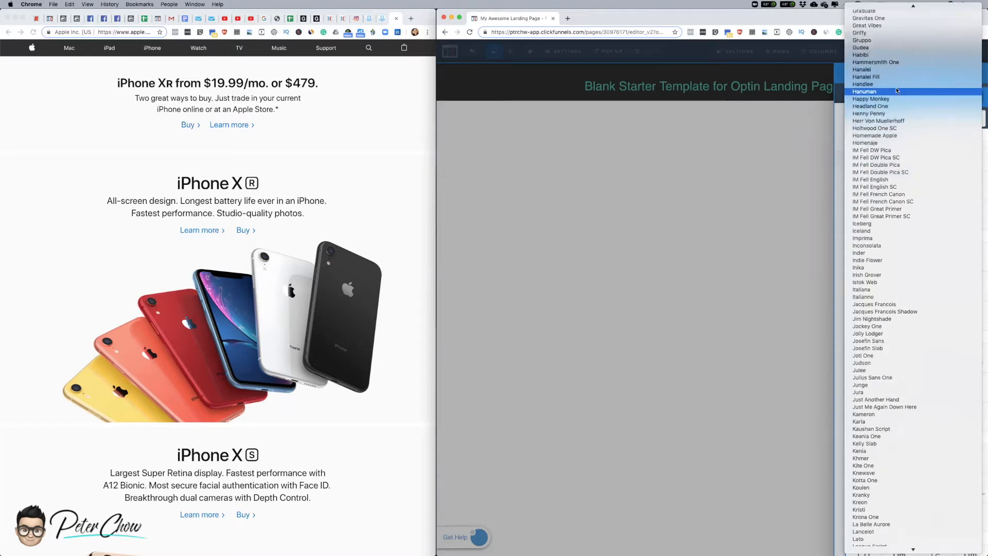
click(837, 125)
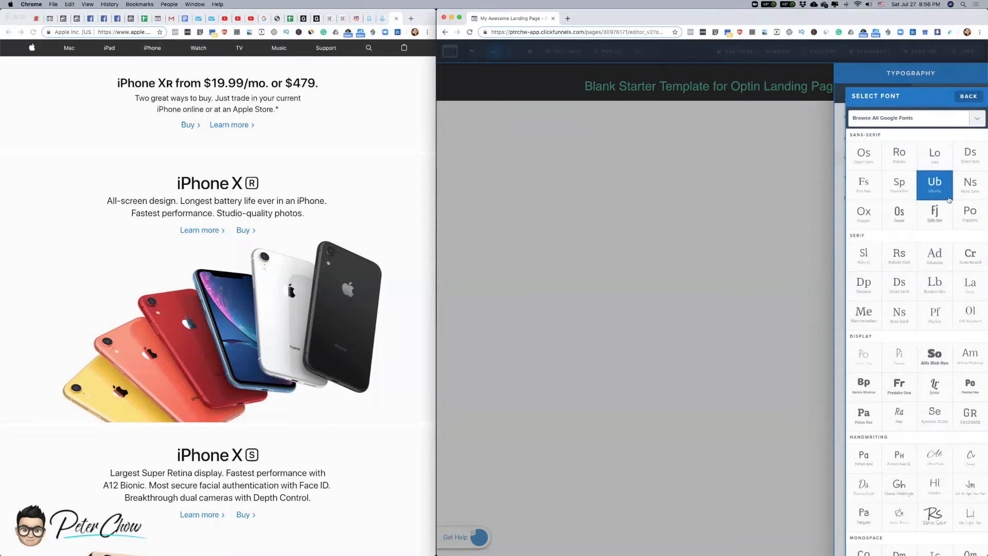
click(971, 183)
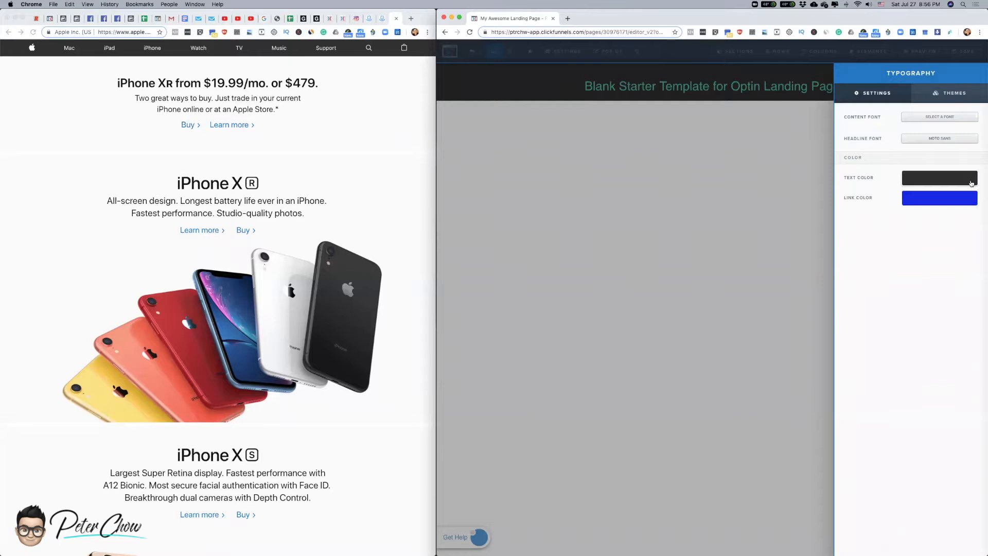
- Set the page's link color to light blue and the content font to Noto Sans, and close the typography settings
click(946, 202)
click(866, 238)
click(869, 122)
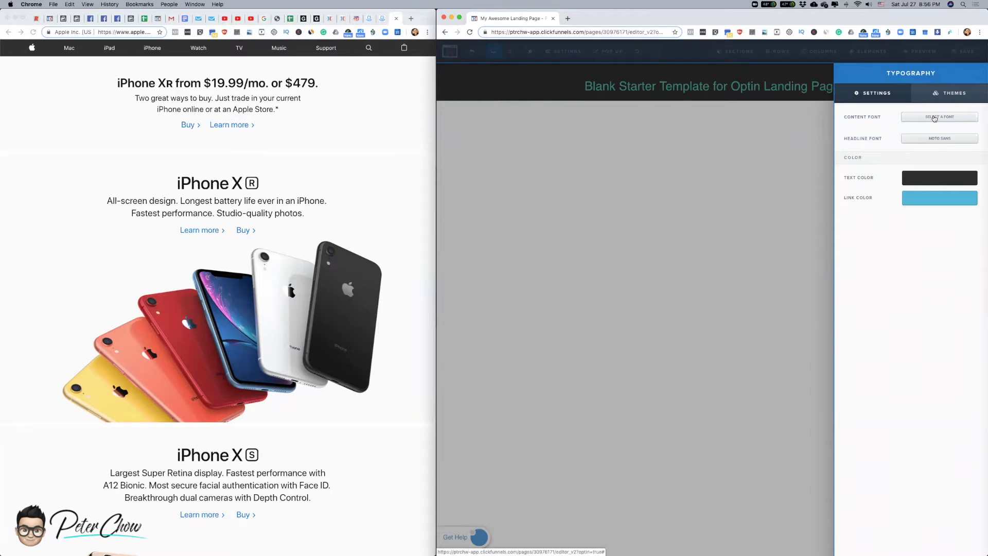
click(934, 118)
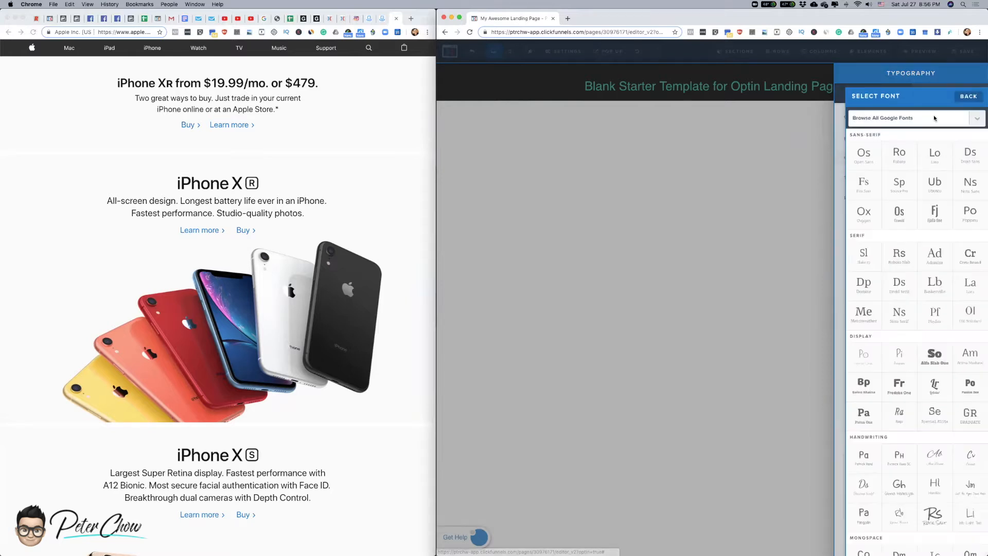
click(969, 181)
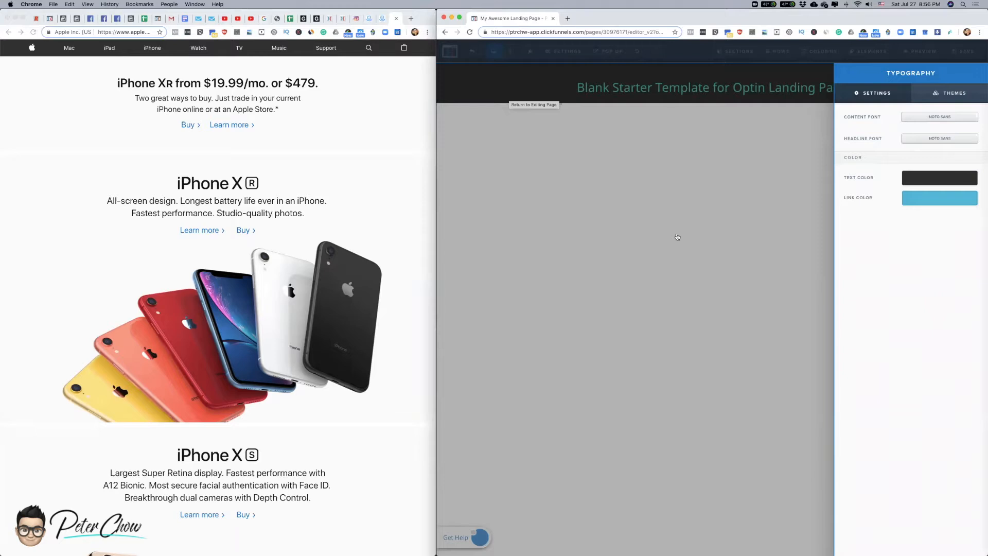
click(714, 175)
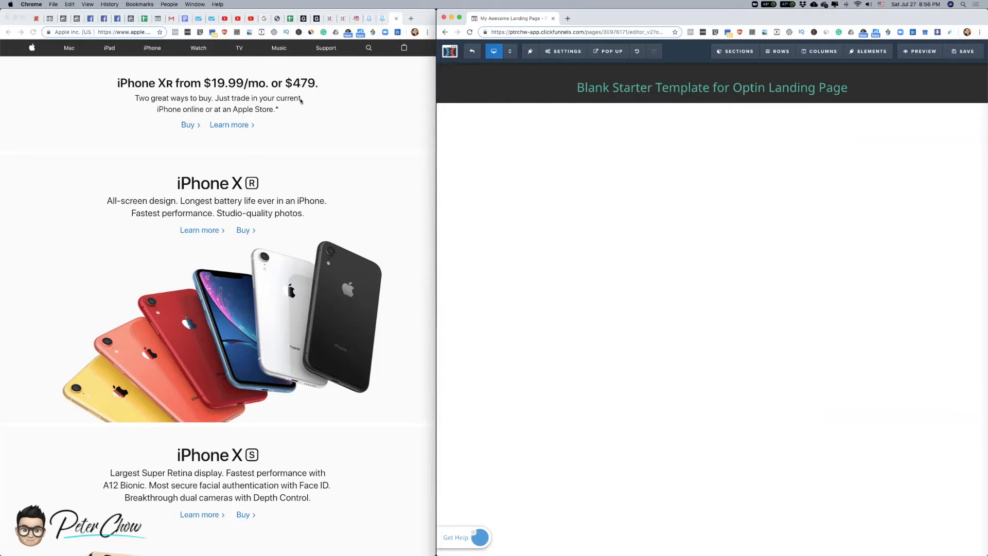
- Check the navigation bar's Apple logo for a save option, and show the page resources of Apple's homepage in Safari
right_click(32, 48)
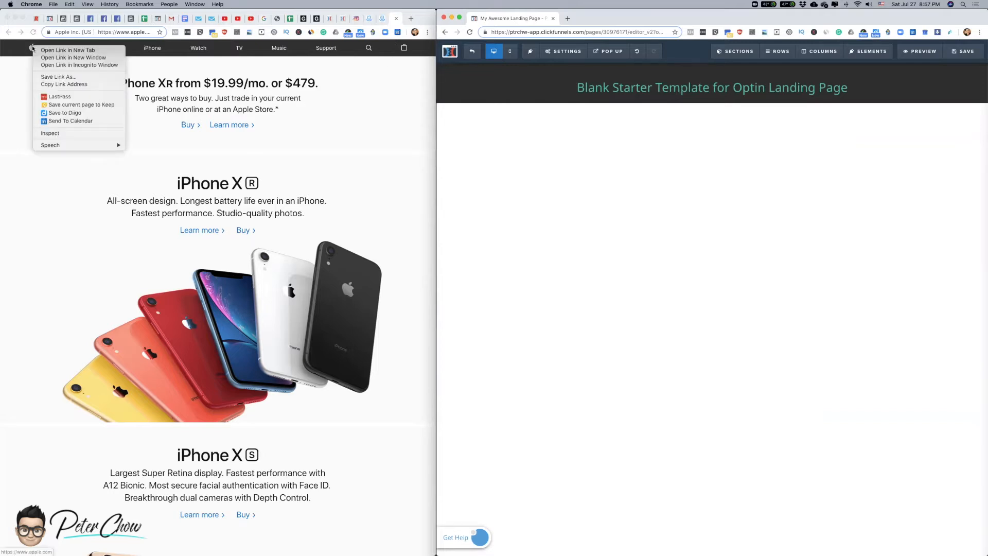
click(124, 163)
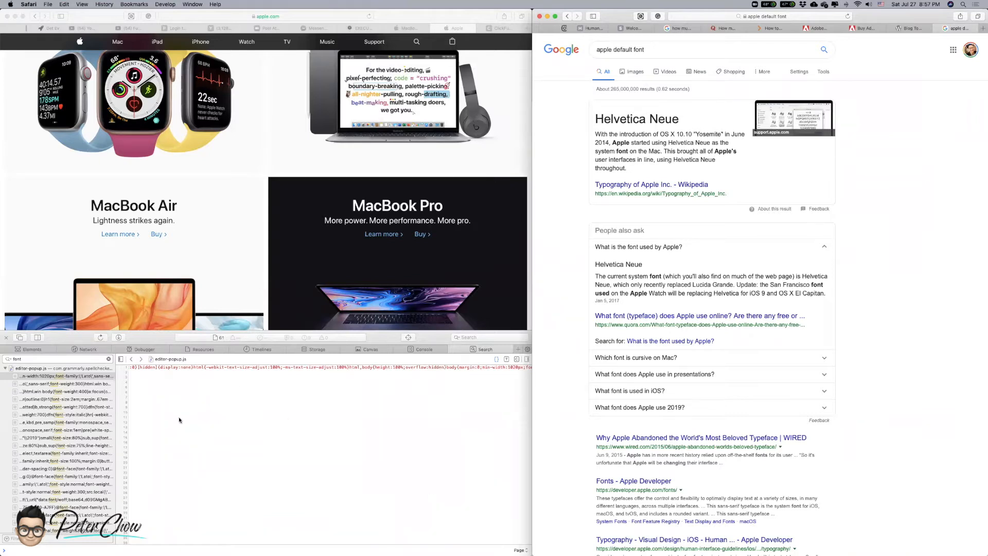
click(498, 434)
click(13, 375)
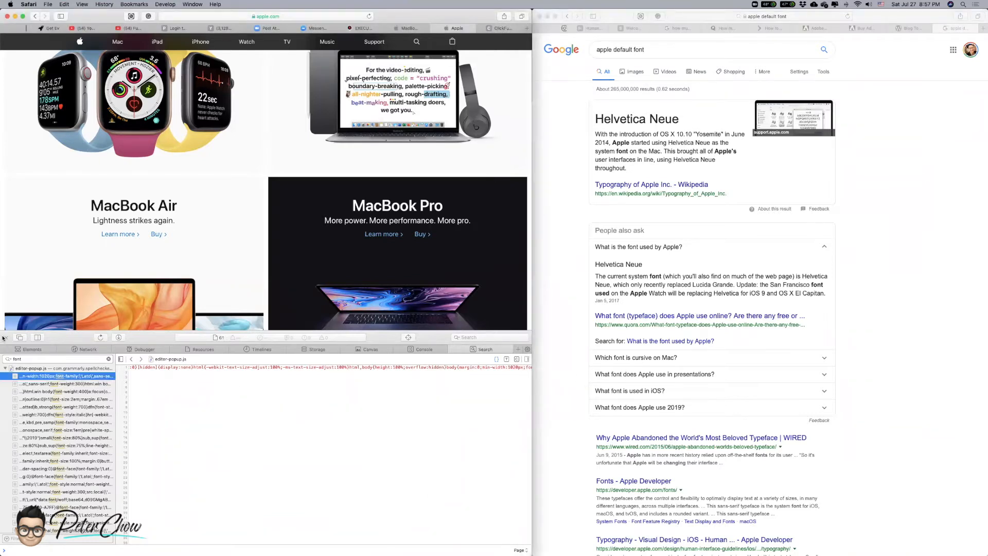
click(194, 350)
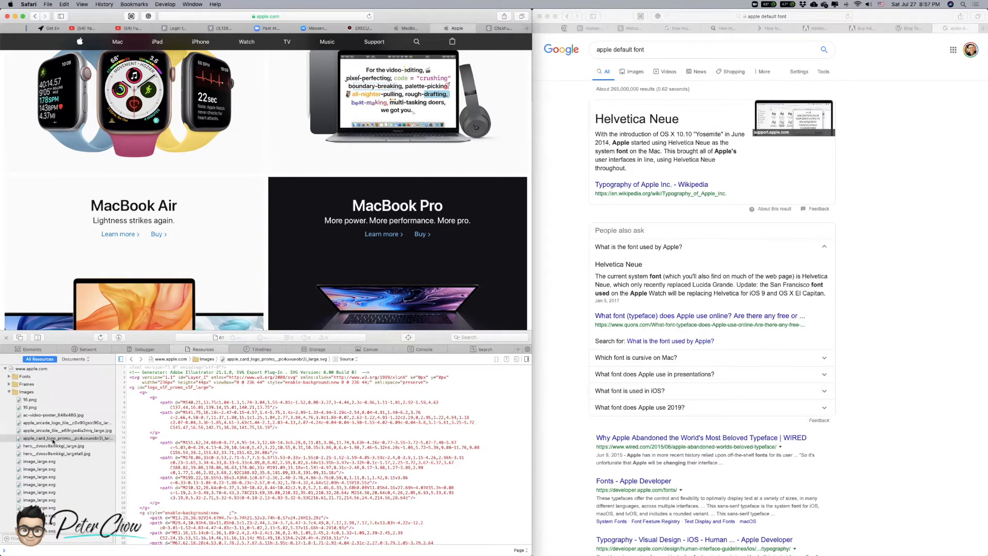
- Preview the image files among the homepage's resources one by one to find the Apple logo
click(29, 401)
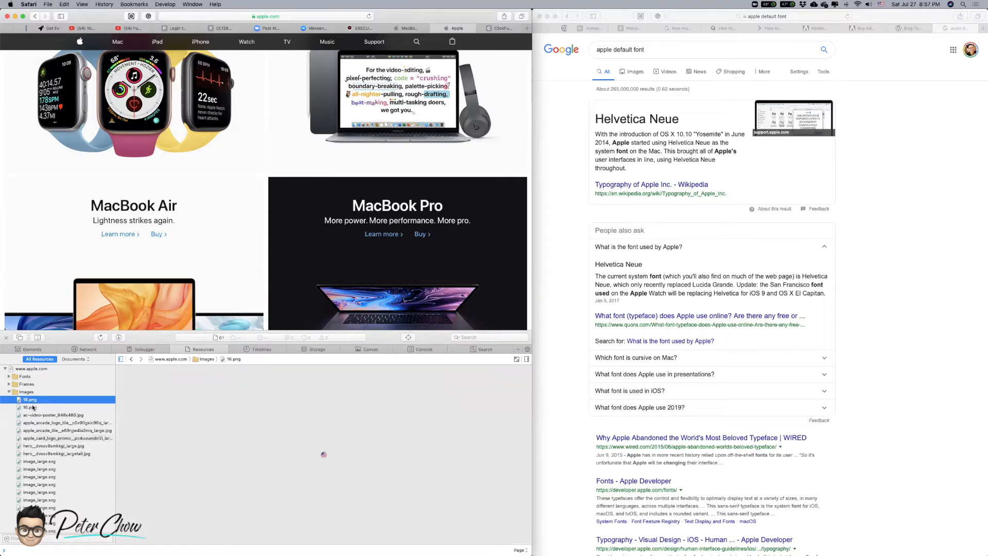
click(37, 409)
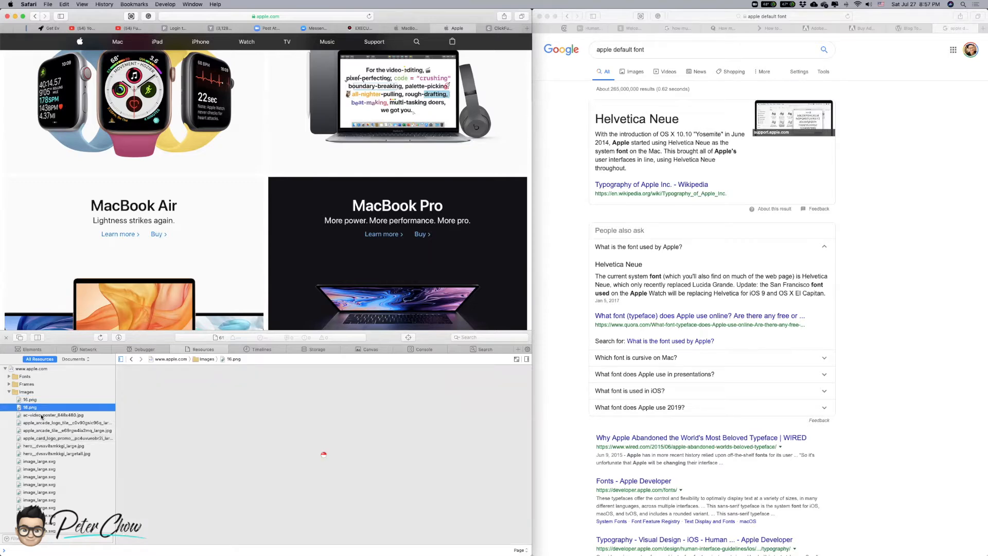
click(44, 417)
click(43, 424)
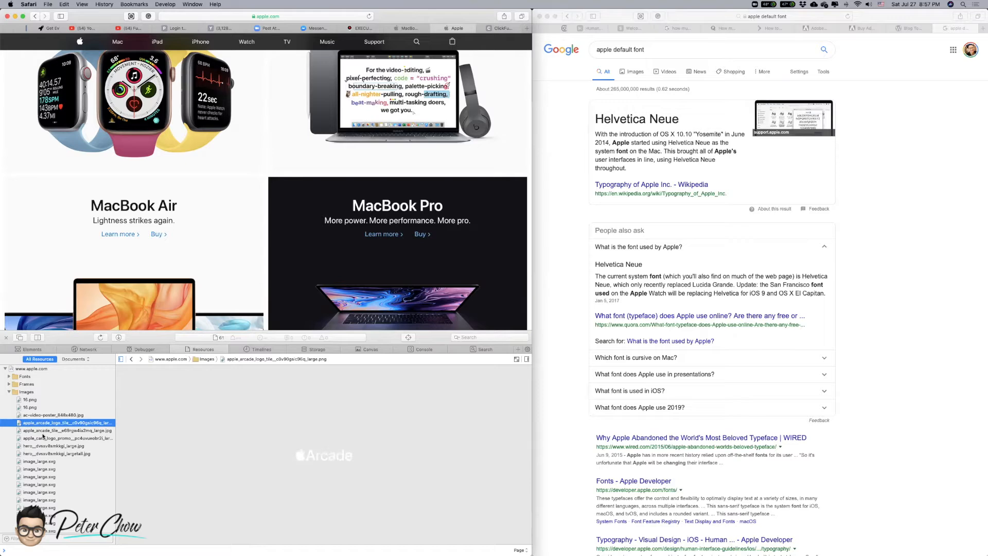
click(44, 431)
click(45, 439)
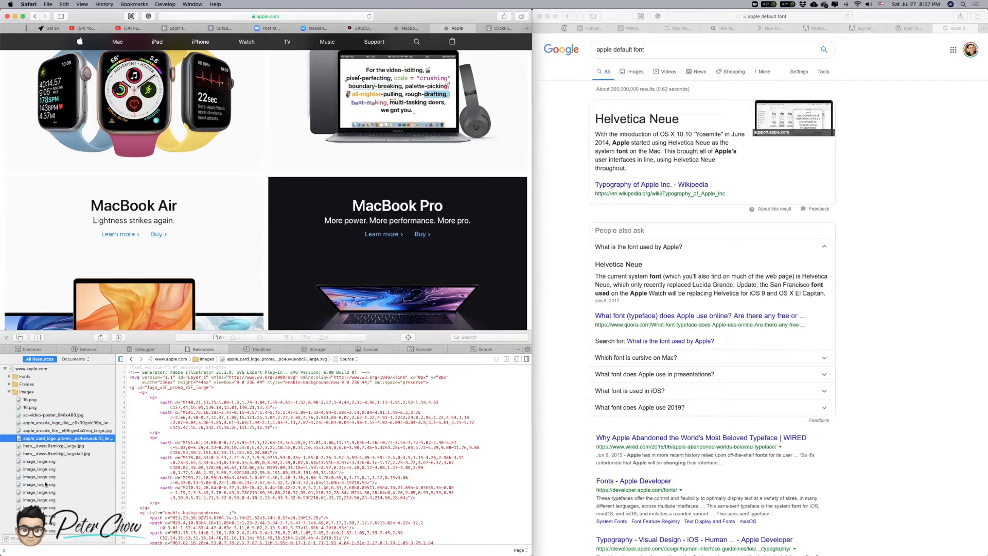
click(45, 479)
click(44, 469)
click(47, 462)
- Open the Apple logo's image_large.svg file from the page resources in a new browser tab
click(49, 469)
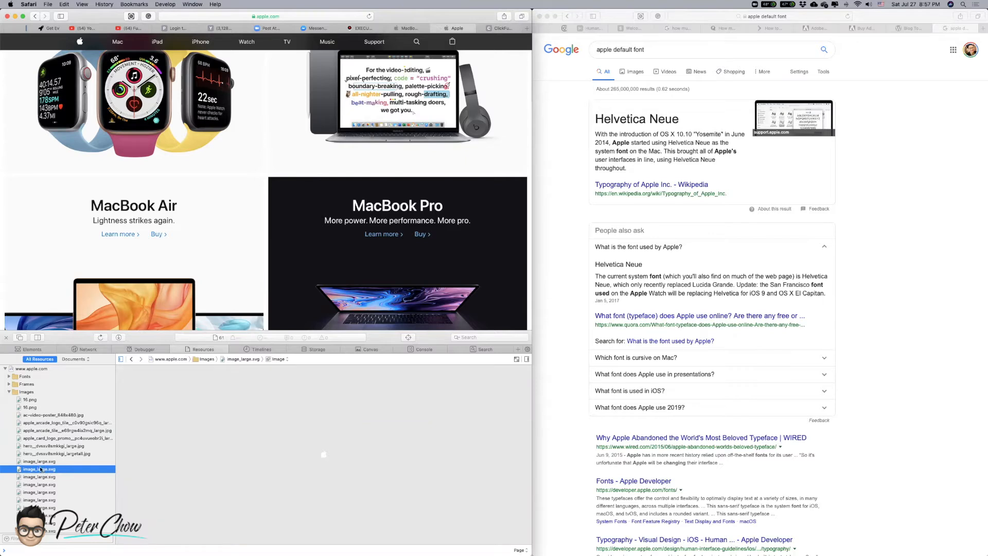
right_click(40, 471)
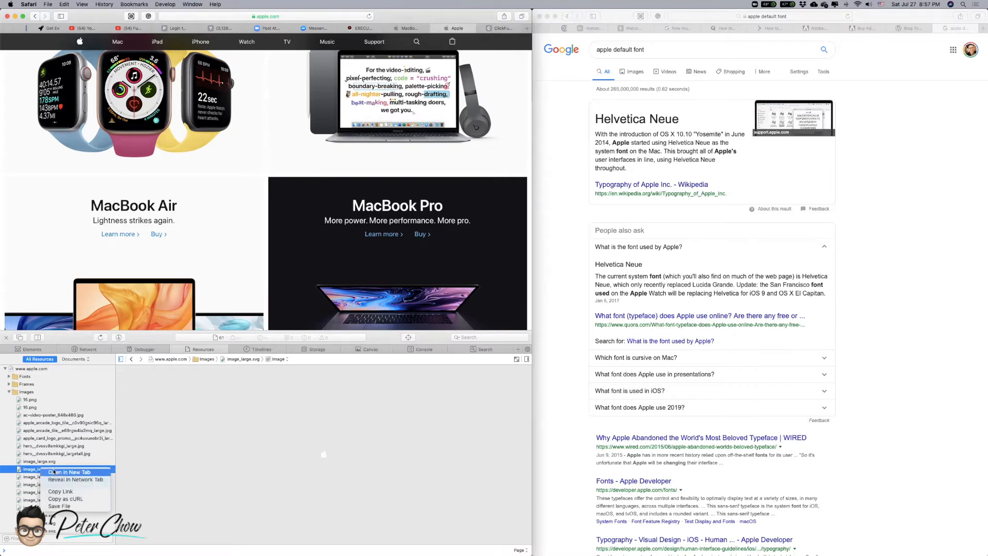
click(56, 473)
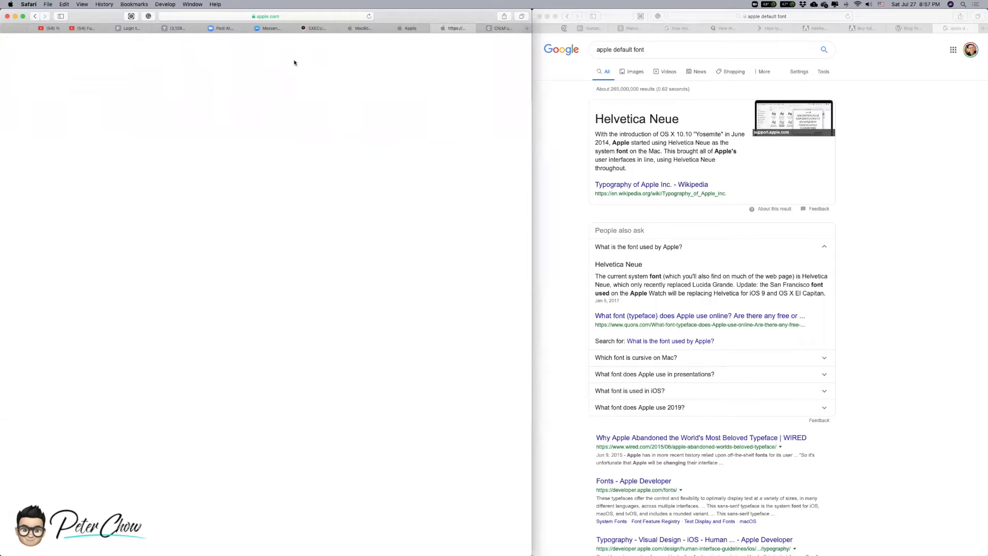
- Copy the Apple logo's image URL and set the dark section's bottom padding to 55 in the ClickFunnels editor
click(279, 17)
key(super+c)
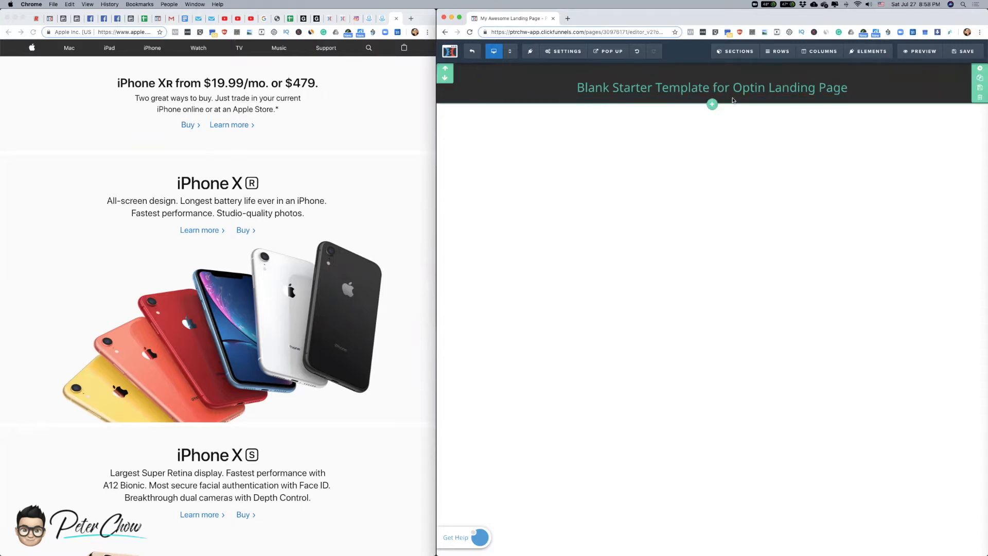
click(981, 70)
drag(907, 331, 933, 331)
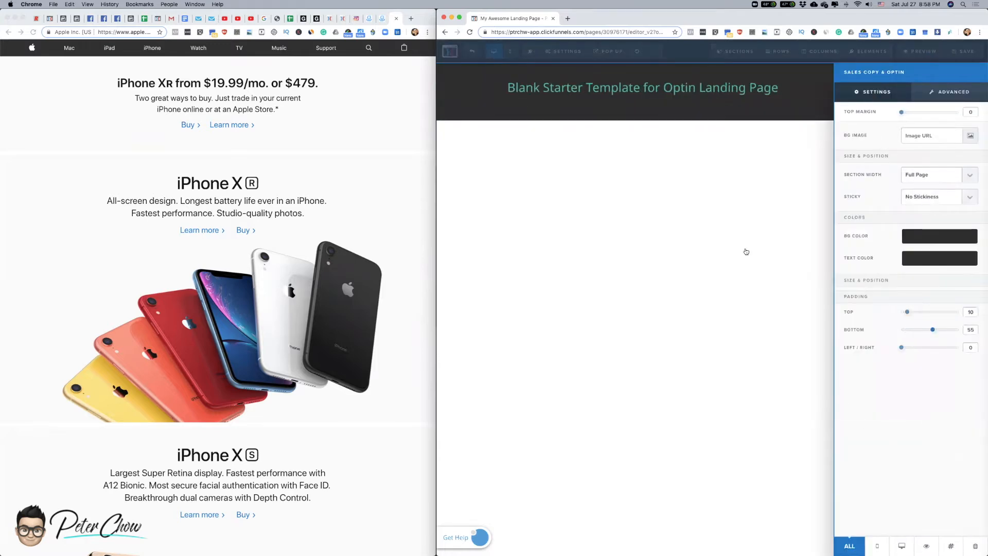
click(746, 252)
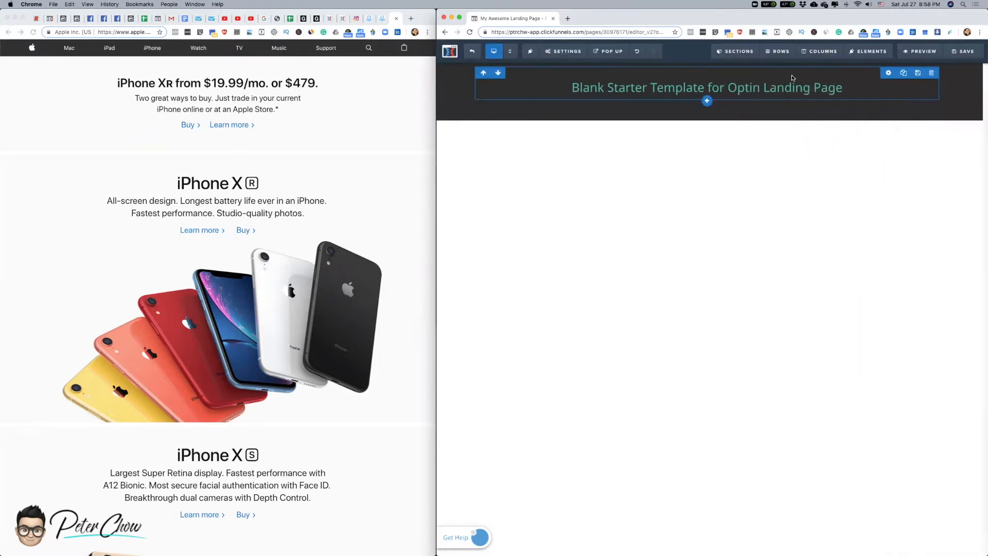
- Add a four-column row beneath the headline and insert an image element in its first column
click(713, 101)
click(889, 126)
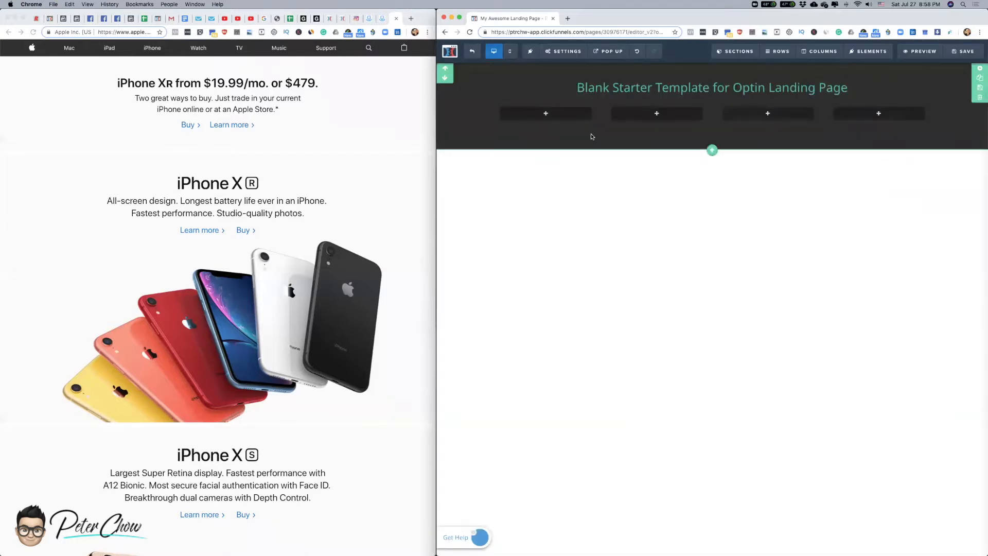
click(545, 113)
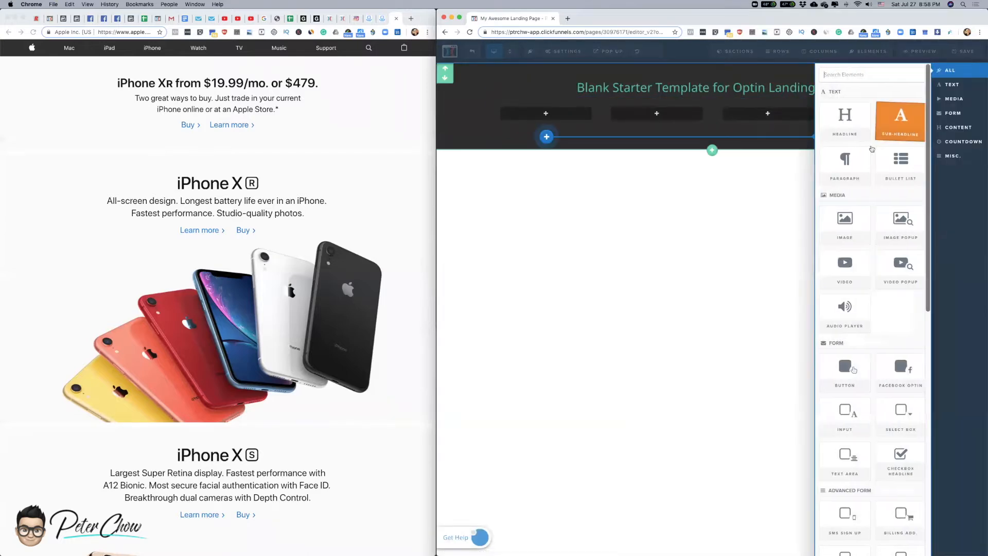
click(845, 222)
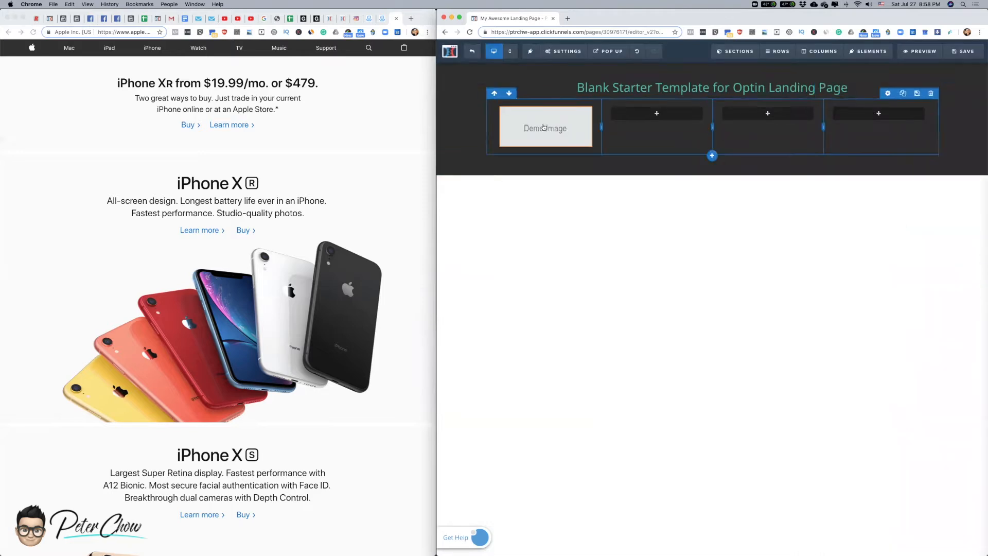
- Set the new image's source to the copied Apple logo URL and narrow the first column around the logo
key(super+a)
key(super+v)
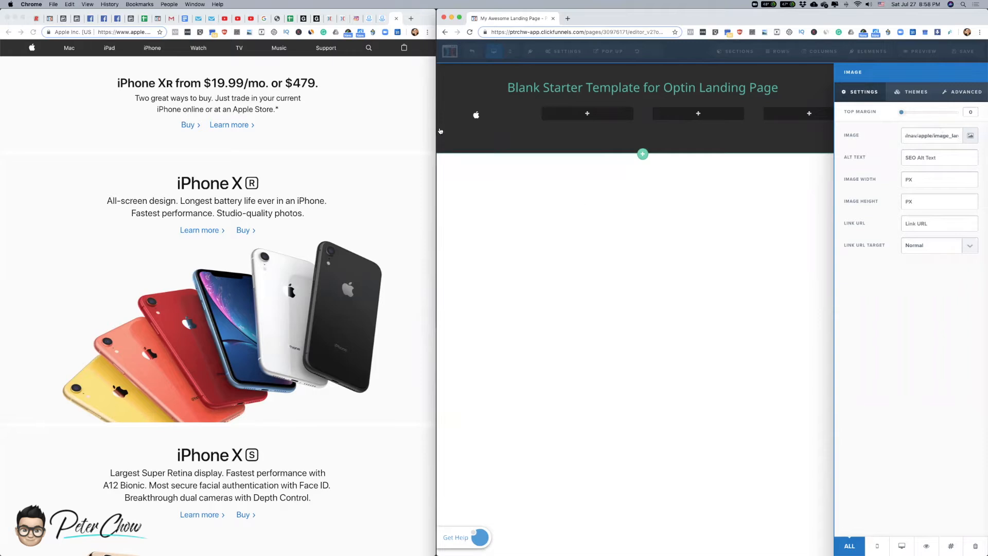
click(561, 216)
drag(570, 119, 536, 119)
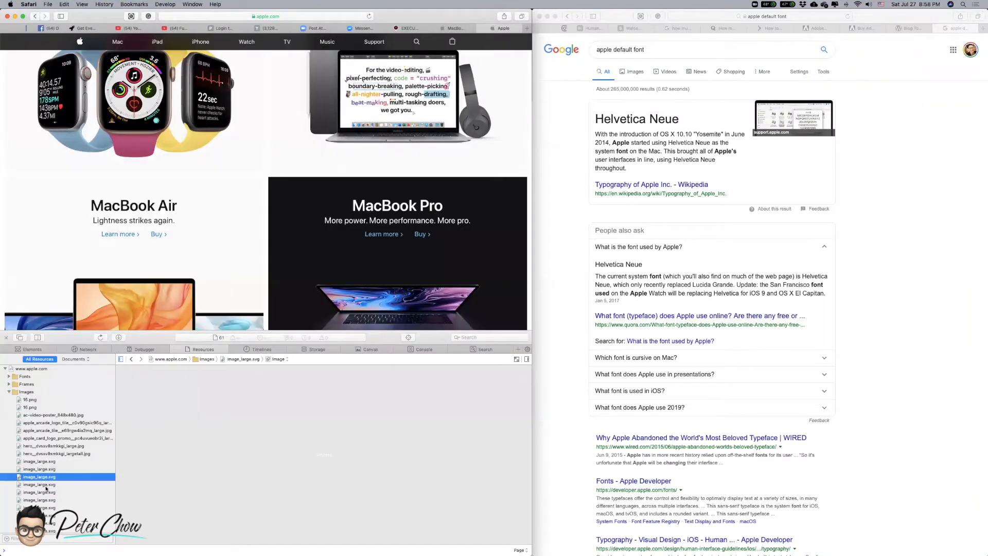
- Open the search icon's image_large.svg from Apple's page resources in a new Safari tab and copy its URL
click(46, 486)
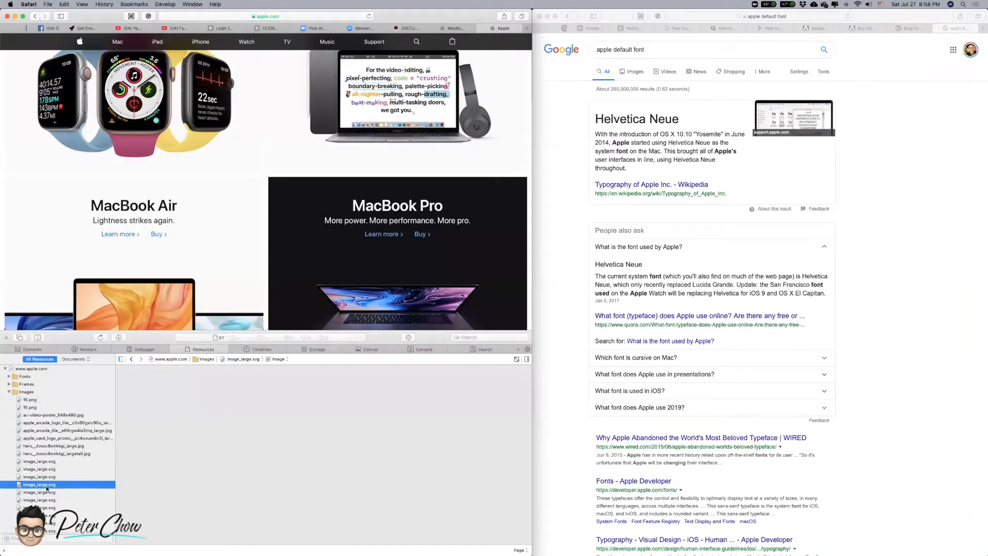
right_click(47, 487)
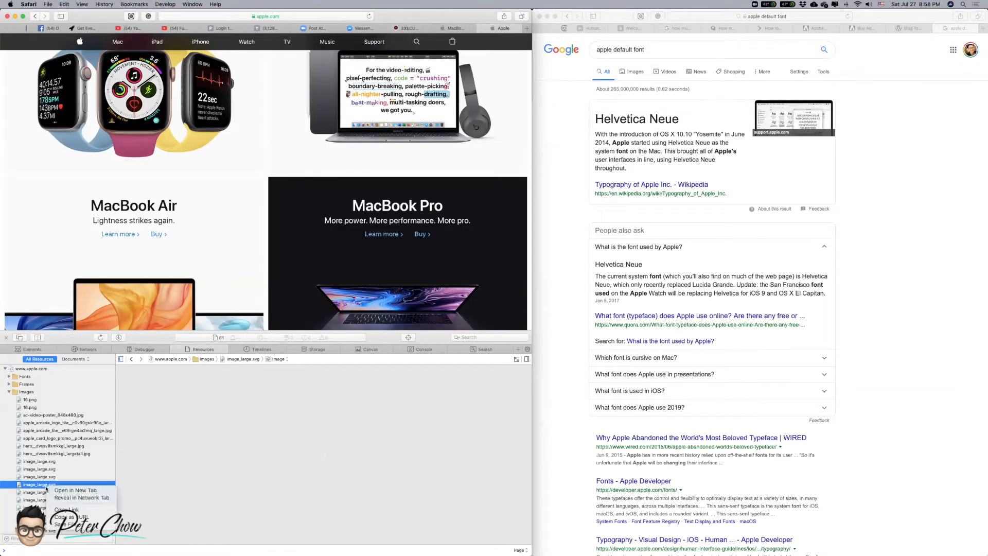
click(63, 491)
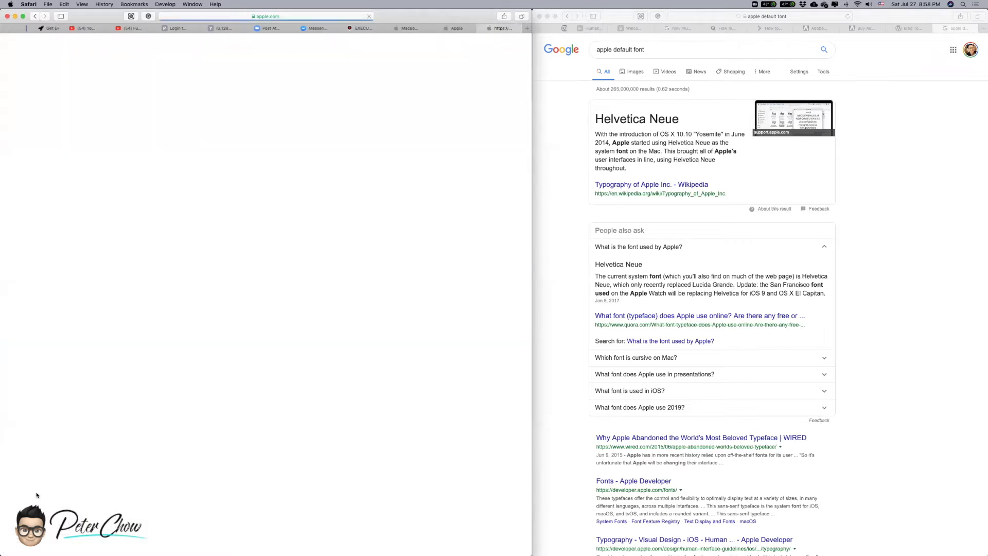
click(305, 17)
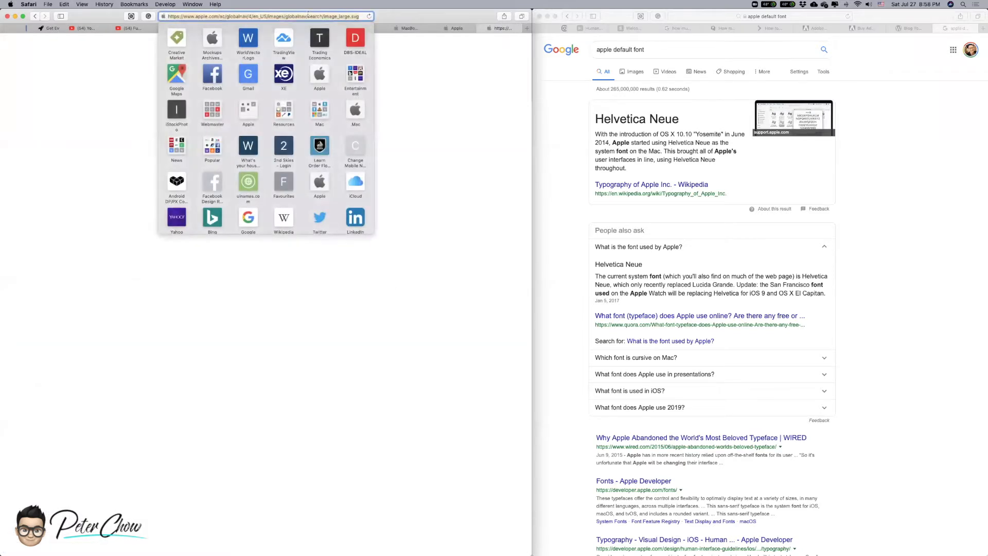
key(super+Tab)
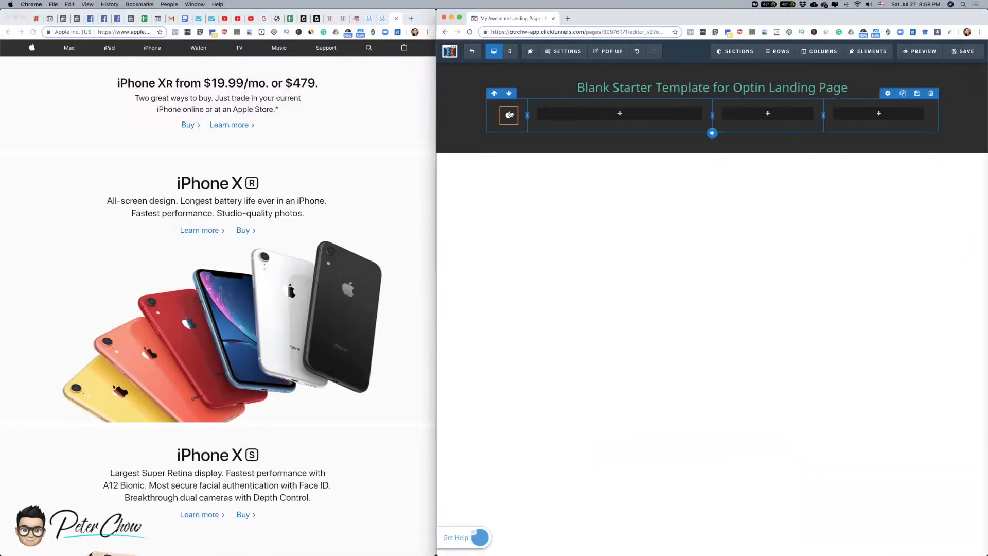
- Duplicate the Apple logo image into the third and fourth columns of the row
drag(471, 102, 793, 115)
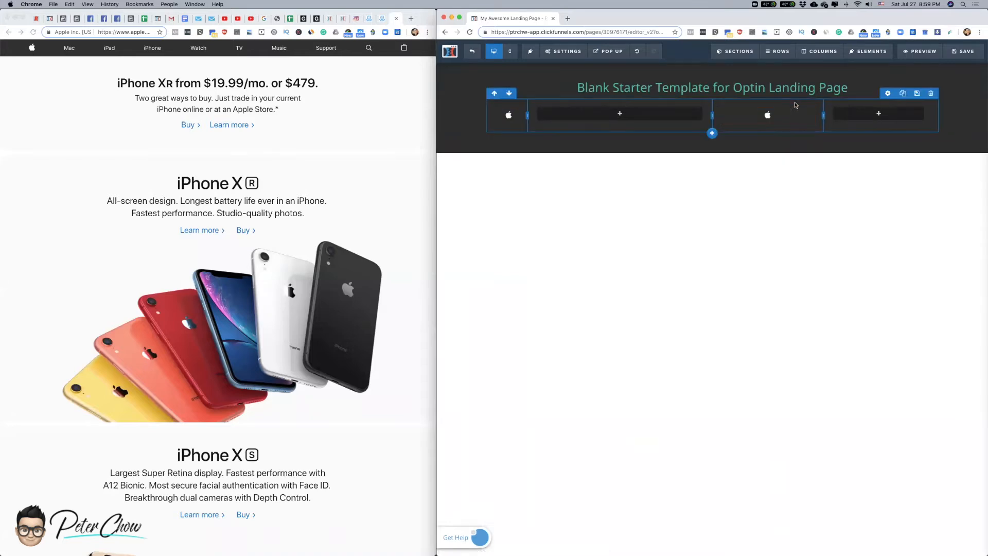
click(797, 103)
drag(766, 104, 884, 108)
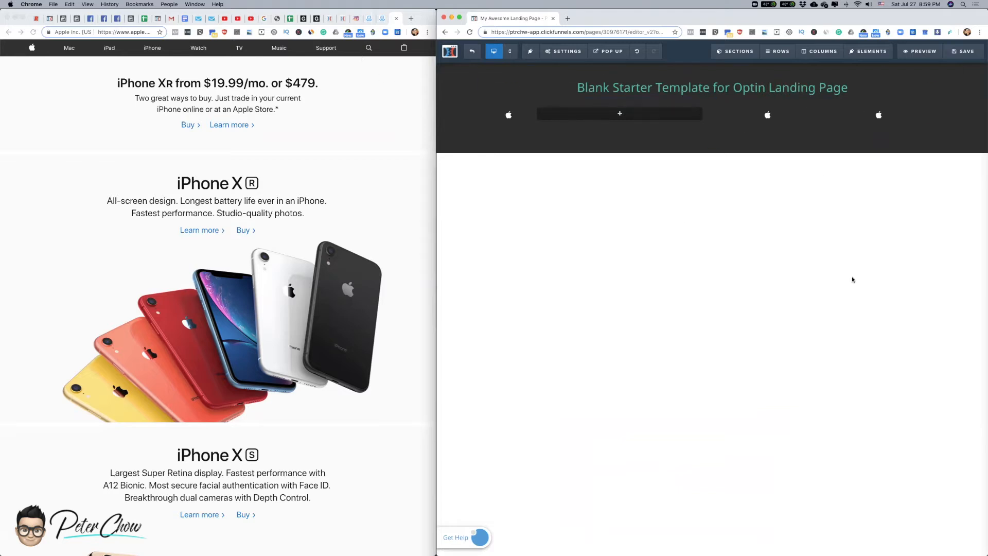
- Replace the third column's image source with the copied search icon URL
click(766, 118)
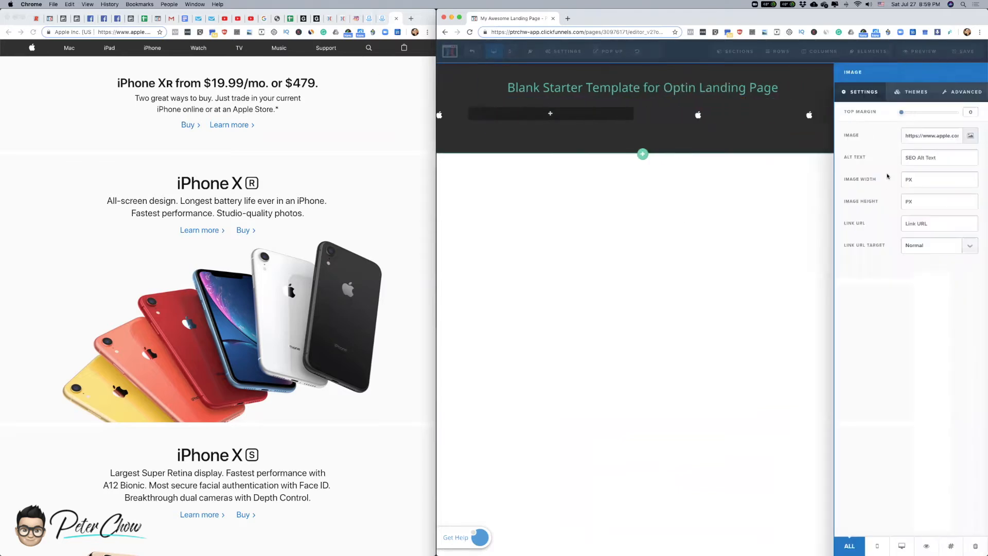
key(super+a)
key(super+v)
- Open the shopping bag's image_large.svg from Apple's page resources in a new Safari tab and copy its URL
click(368, 168)
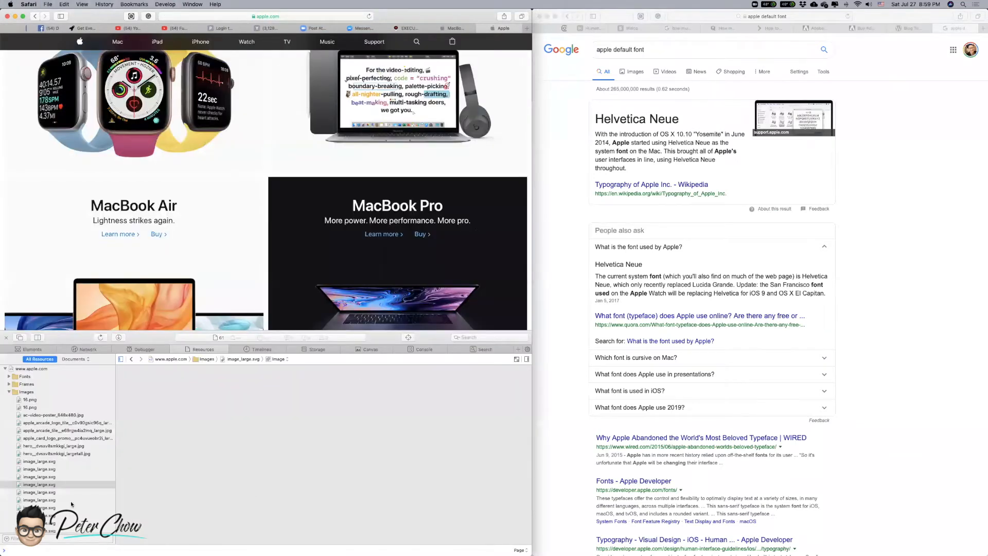
click(44, 493)
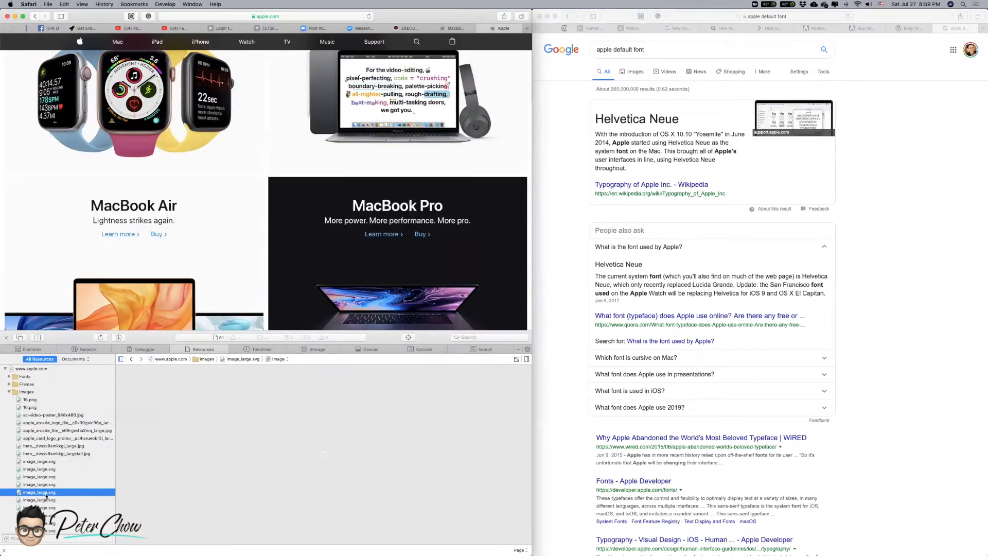
click(527, 28)
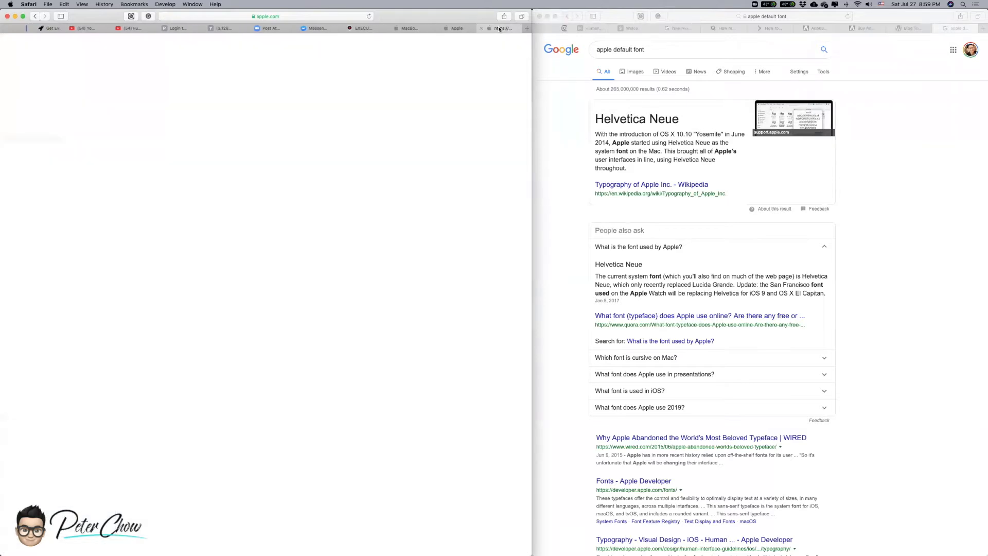
click(334, 16)
text(https://www.apple.com/ac/globalnav/4/en_US/images/globalnav/bag/image_large.svg)
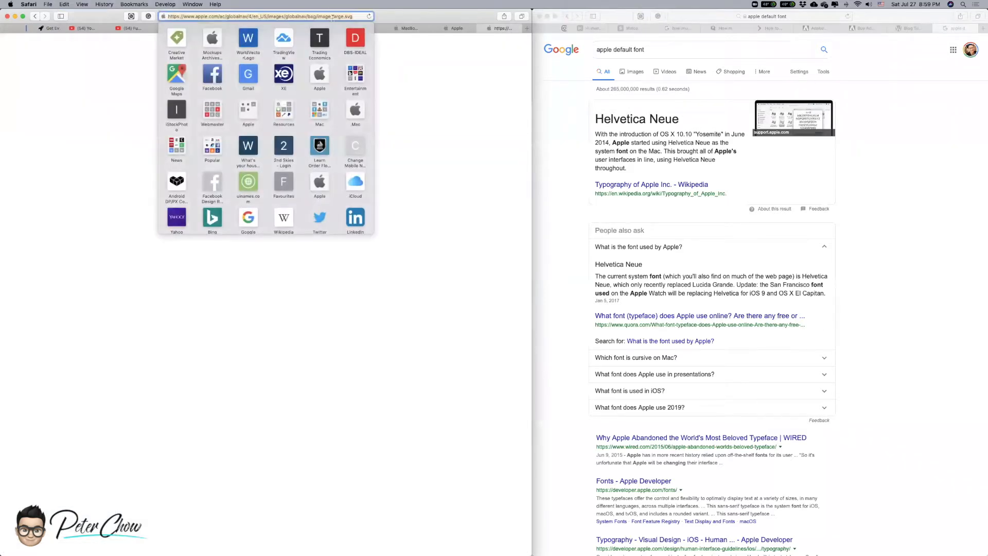
key(ctrl+Left)
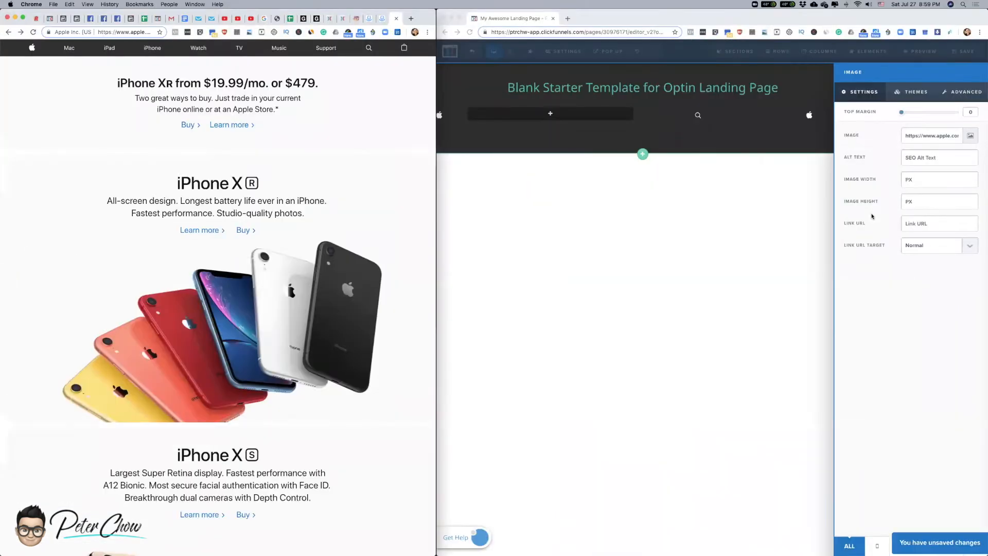
click(776, 212)
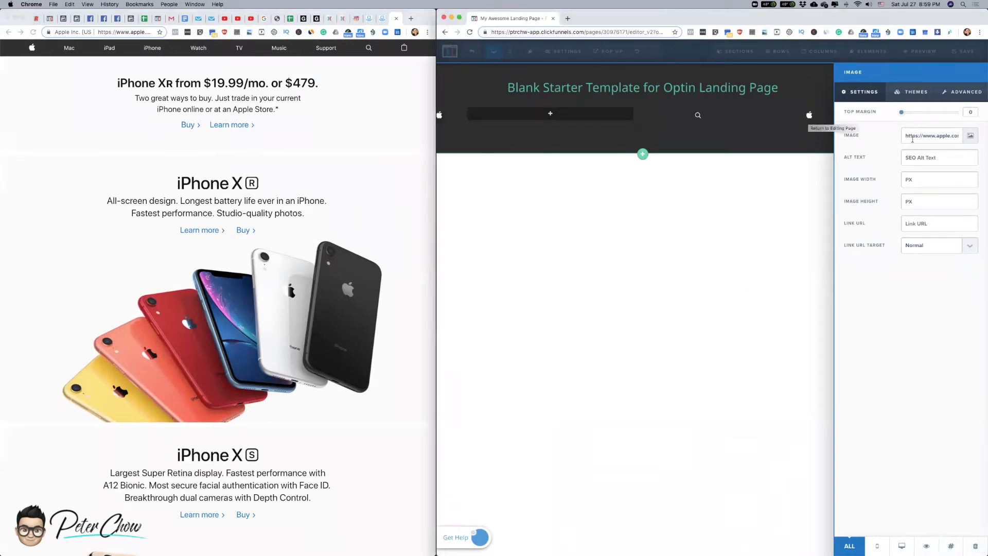
drag(906, 136, 972, 137)
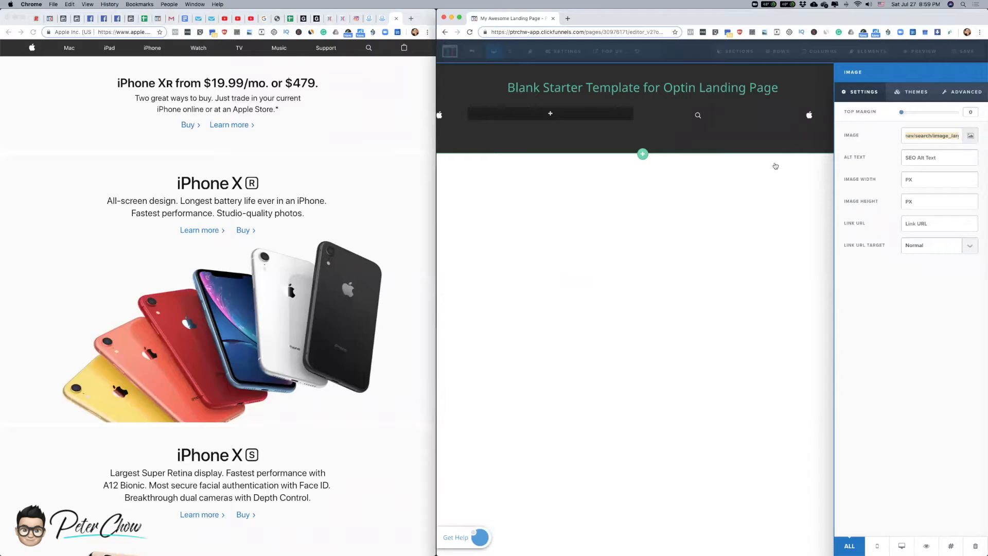
click(767, 233)
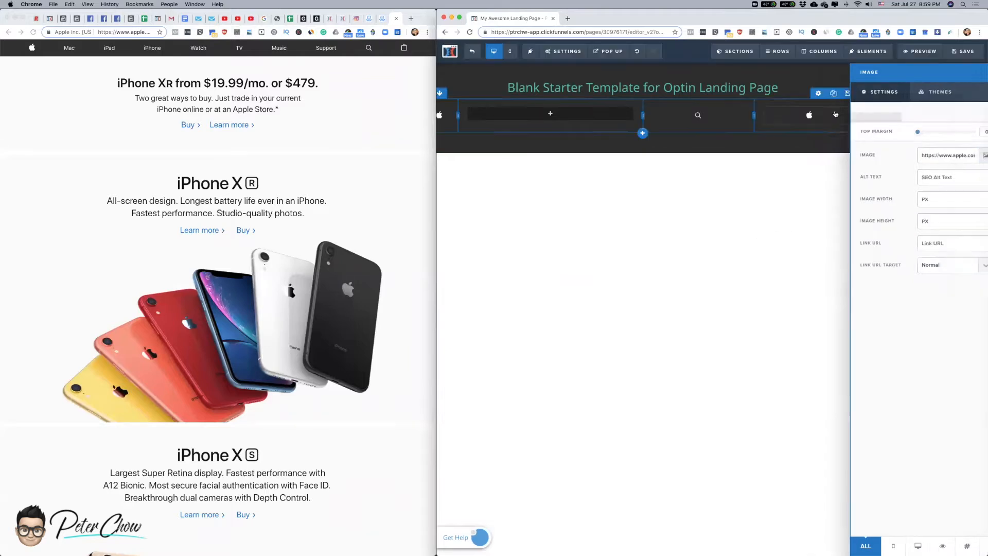
click(894, 112)
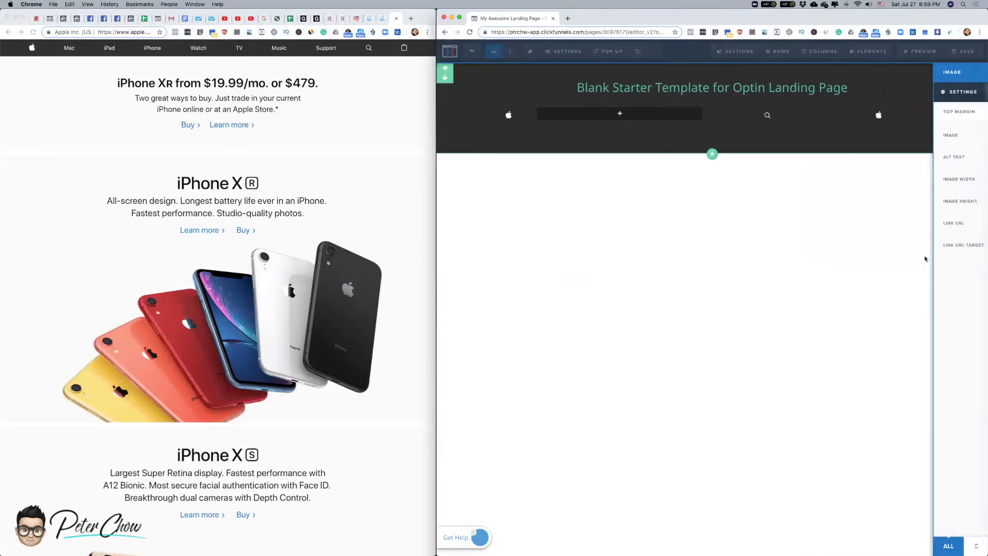
click(937, 135)
key(super+a)
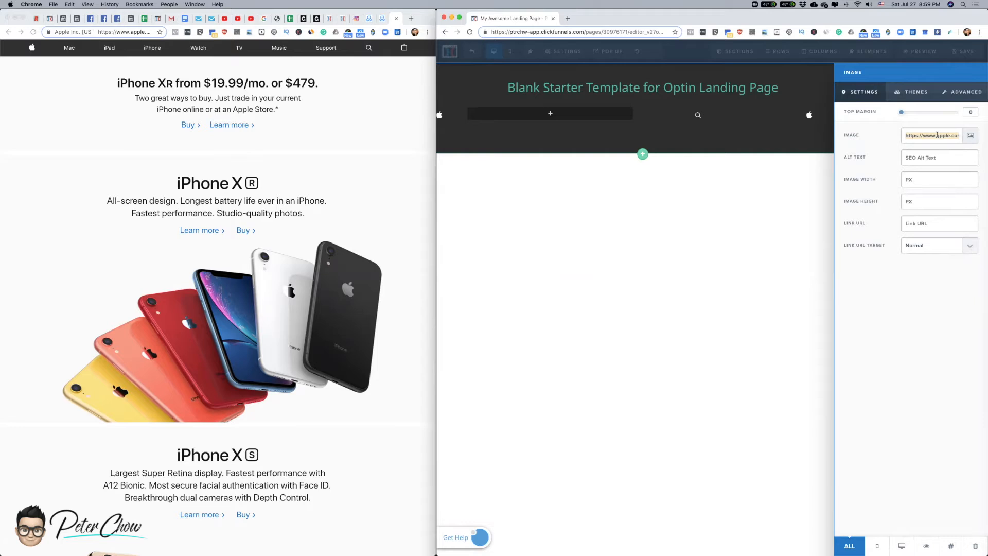
text(https://www.apple.com/ac/globalnav/4/en_US/images/globalnav/bag/image_large.svg)
click(702, 247)
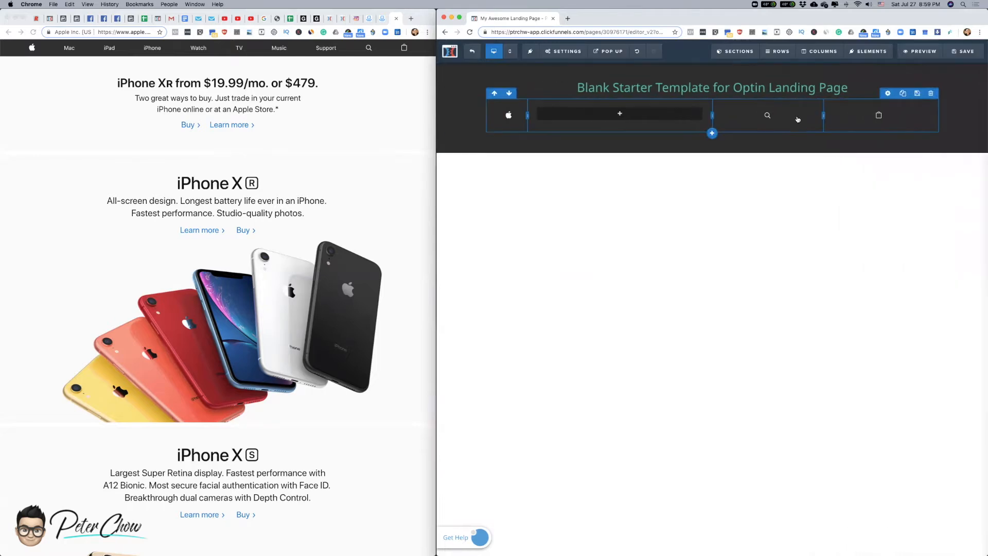
- Narrow the third and fourth columns around the search and bag icons, and check the section's padding settings
drag(823, 116, 900, 116)
drag(712, 116, 861, 115)
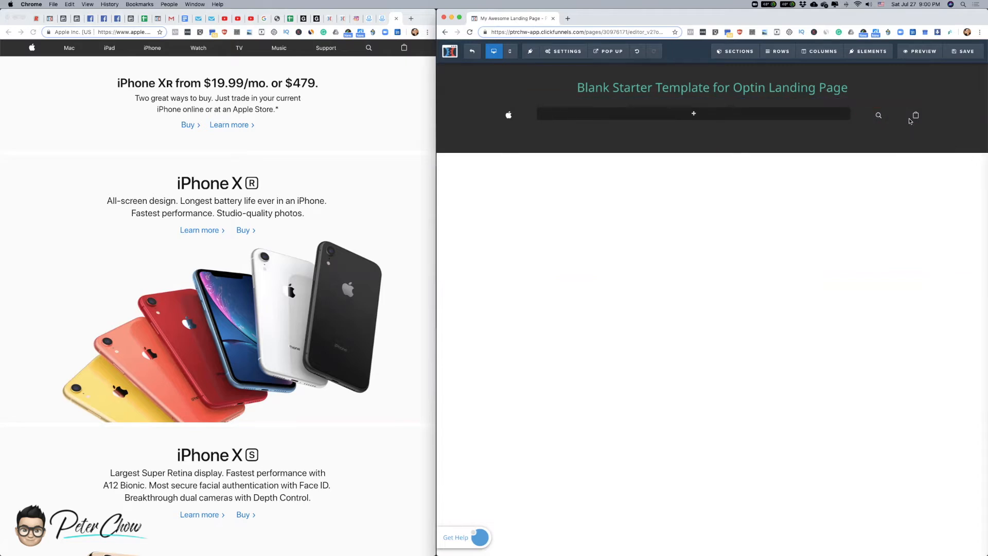
click(980, 68)
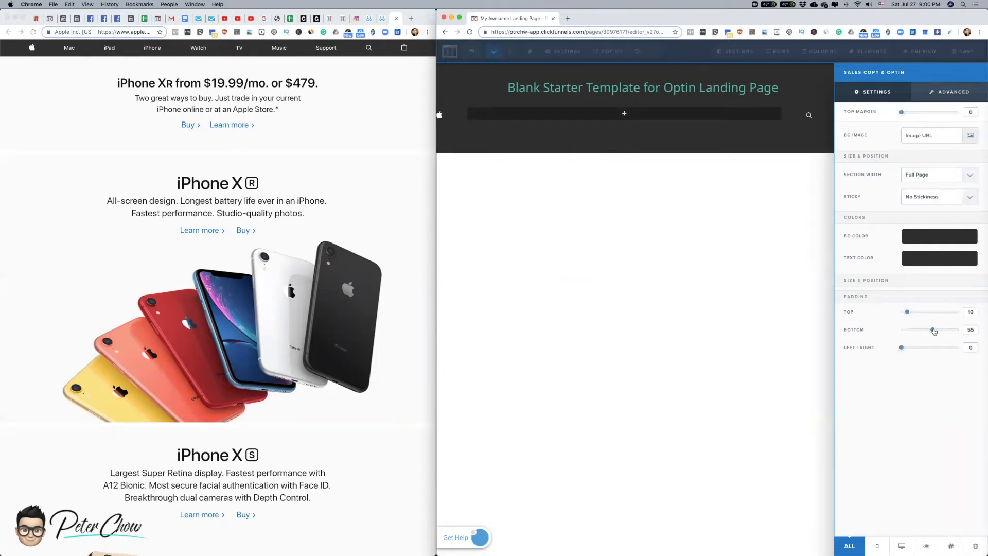
click(590, 240)
- Set the headline's font size to 16 and close its settings
click(900, 84)
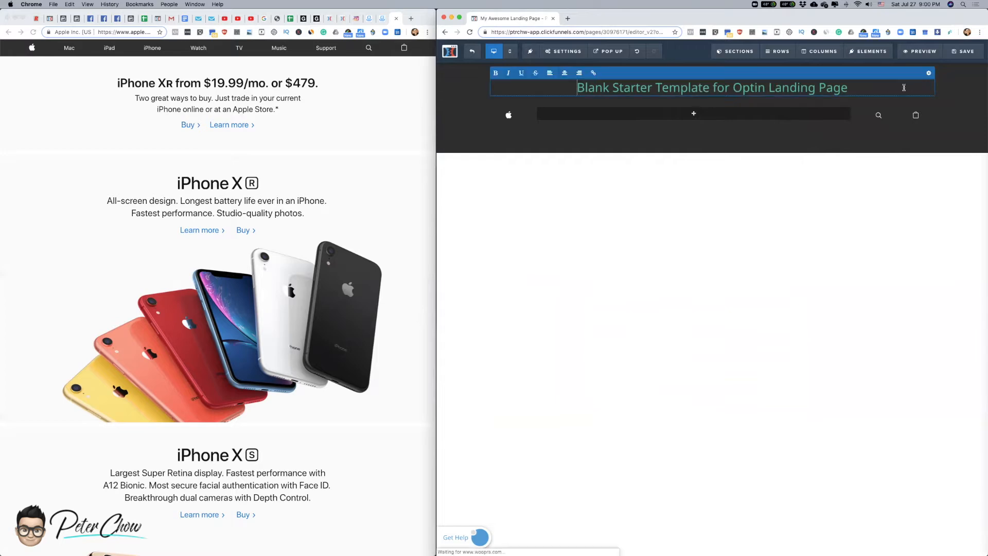
click(925, 73)
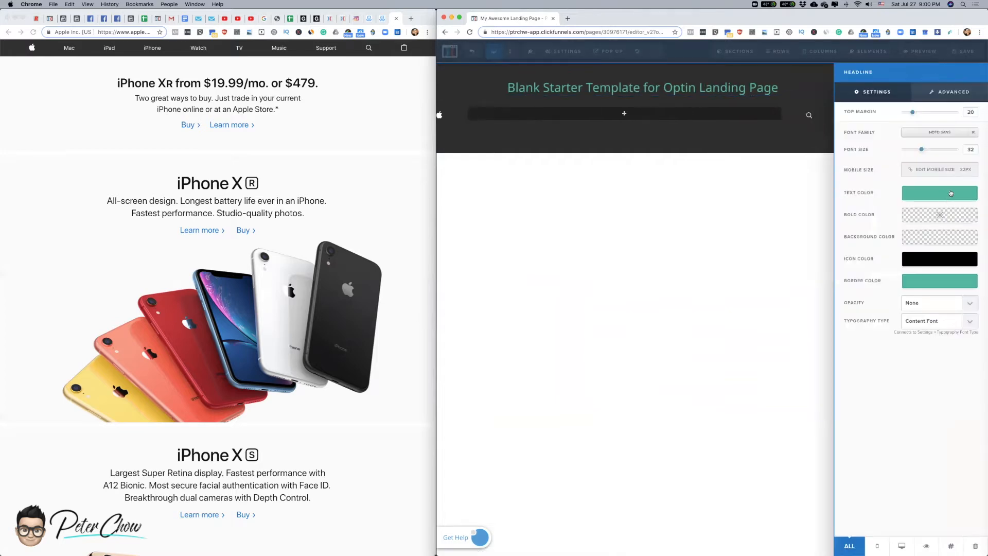
drag(923, 151, 909, 154)
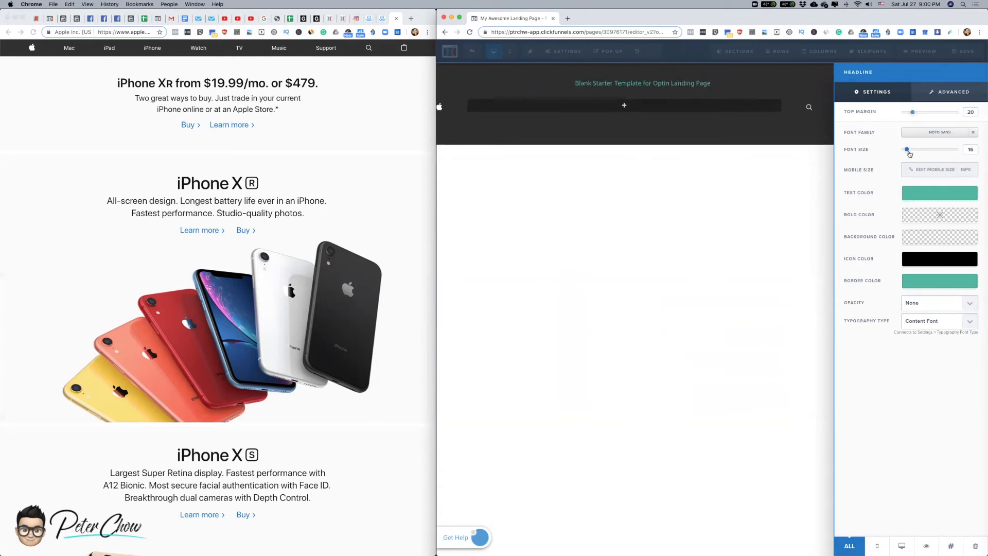
drag(910, 154, 910, 155)
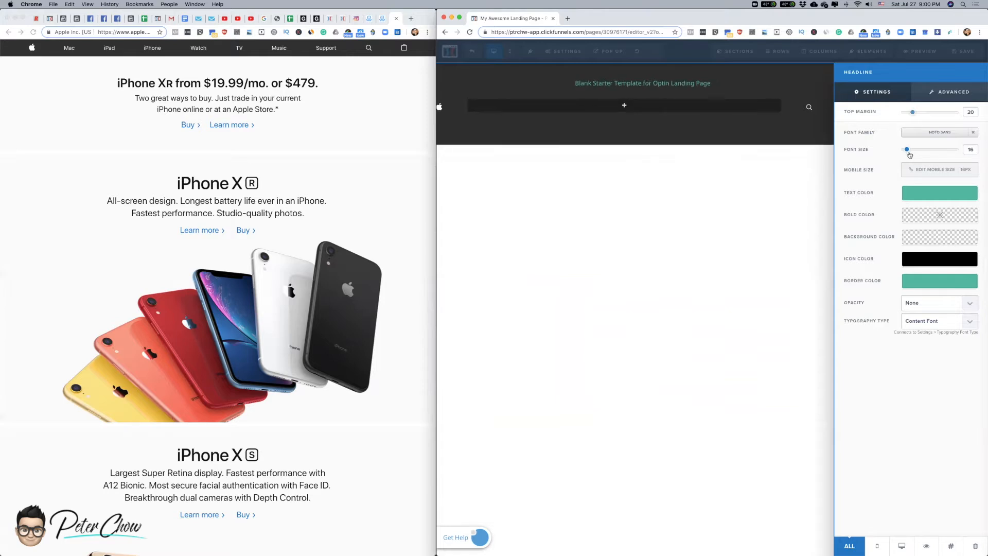
click(680, 87)
- Move the headline into the wide second column between the icons and delete its emptied original row
drag(887, 84, 726, 105)
click(938, 73)
key(Return)
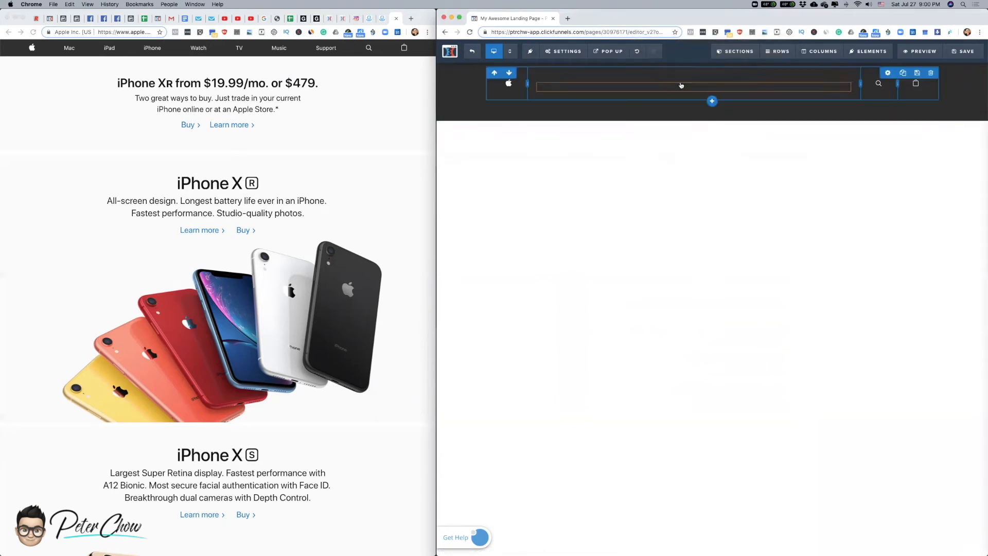
- Set the headline's text color to the green swatch #42b99f so it shows on the dark bar
click(669, 86)
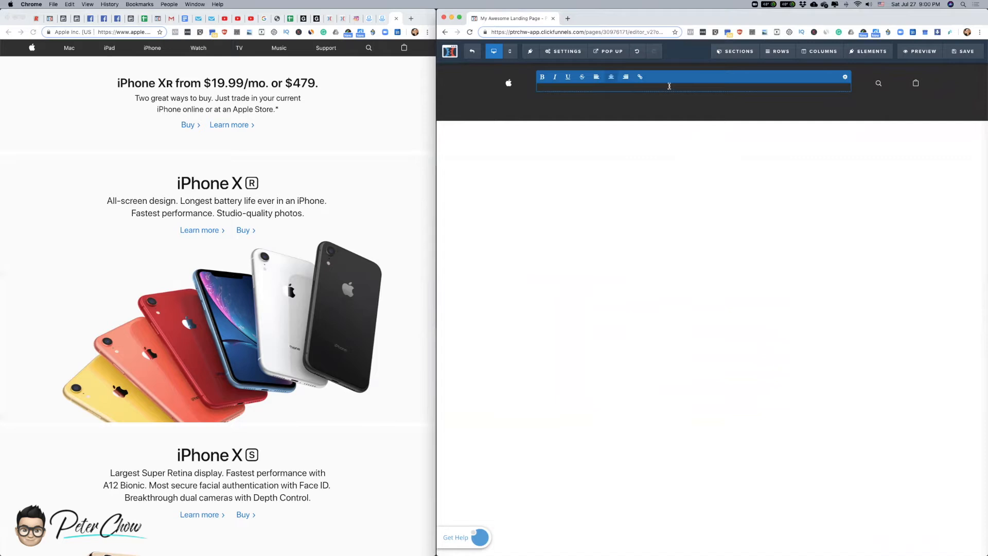
click(845, 77)
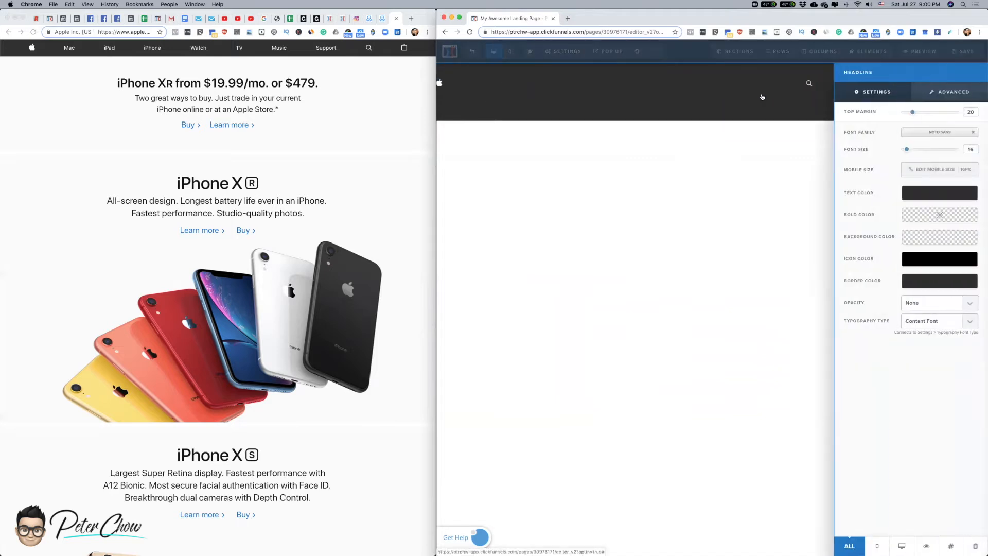
click(950, 195)
click(869, 232)
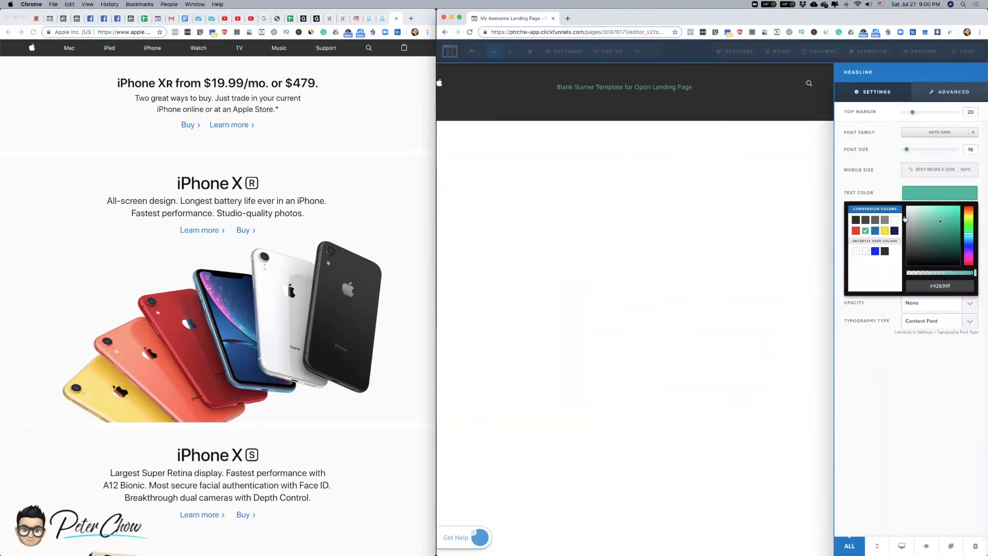
click(664, 89)
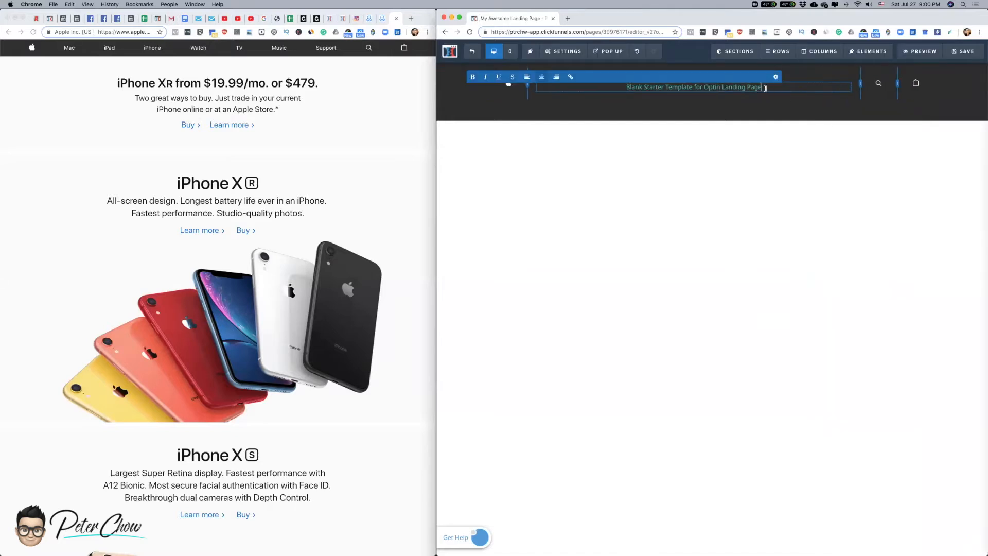
- Replace the headline text with the menu entries Mac, iPad, iPhone, Watch, TV, Music and Support, separated by wide spaces
drag(766, 88, 625, 87)
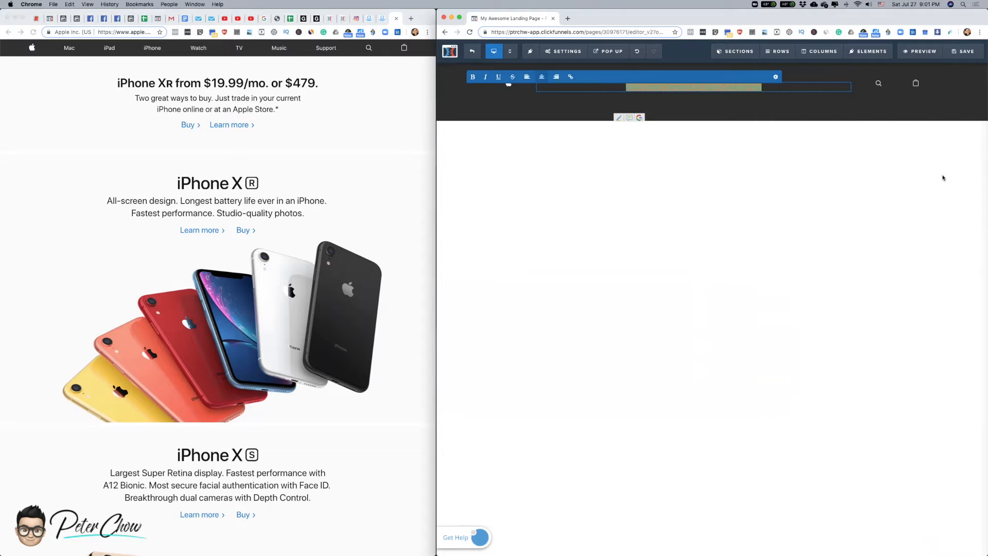
text(Mac  )
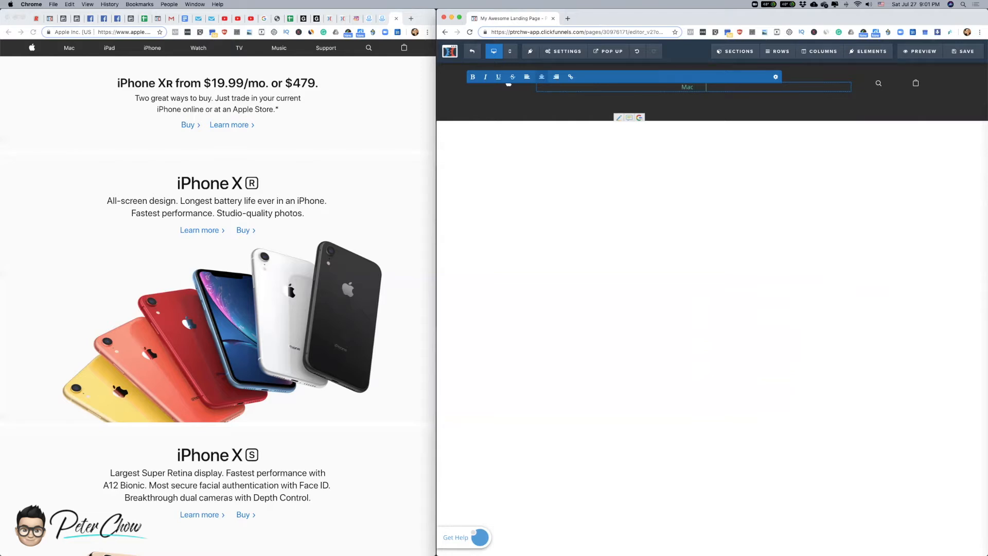
text(      iPad        iPhone        Watch        TV        Music        Support)
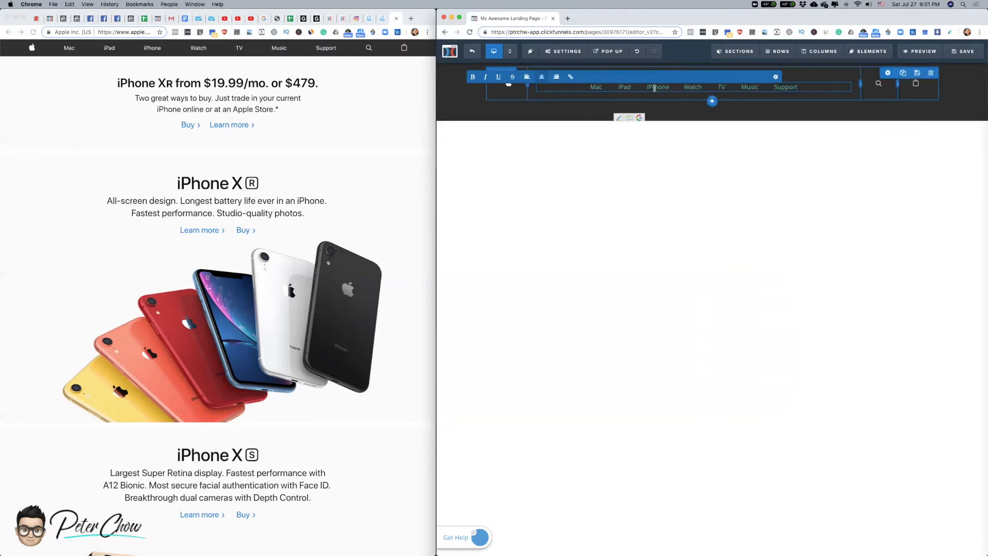
click(783, 296)
- Set the four-column row's top and bottom padding to 5
mouse_move(765, 95)
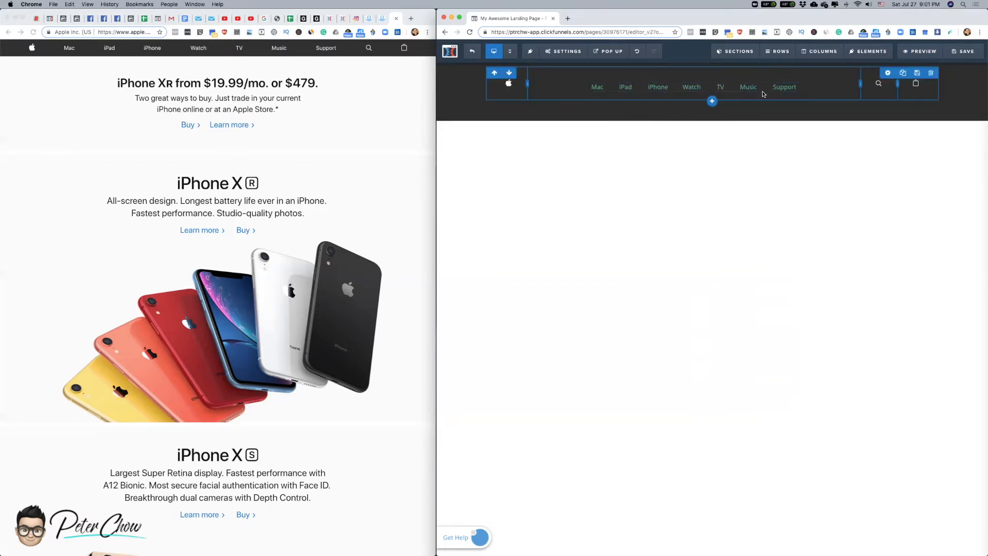
click(887, 74)
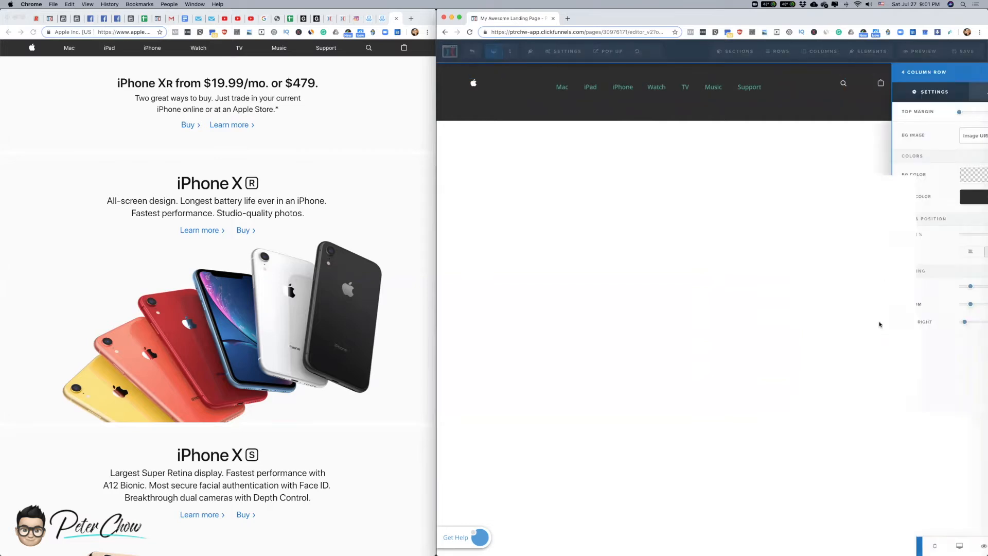
drag(911, 306, 904, 286)
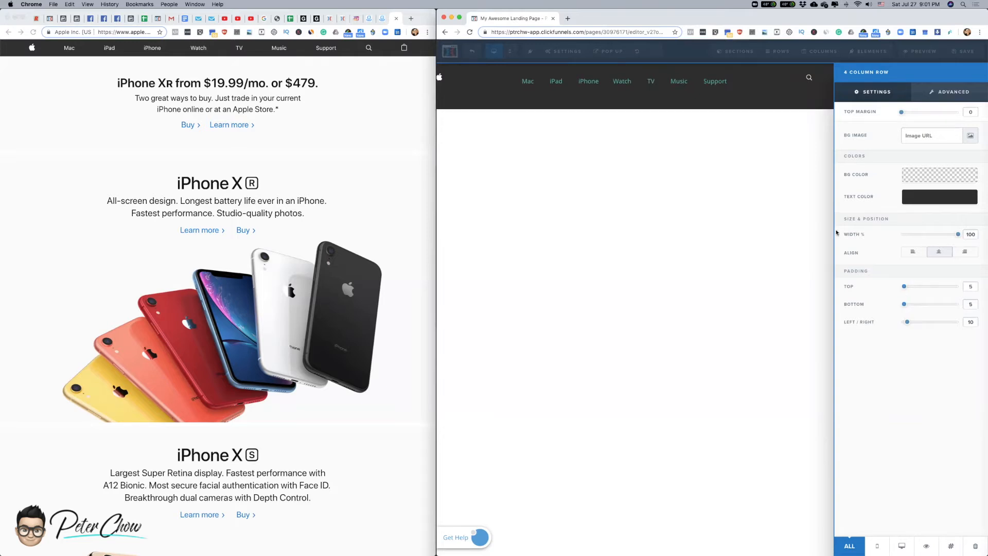
click(780, 134)
- Reduce the navigation section's bottom padding to match its top padding
click(979, 73)
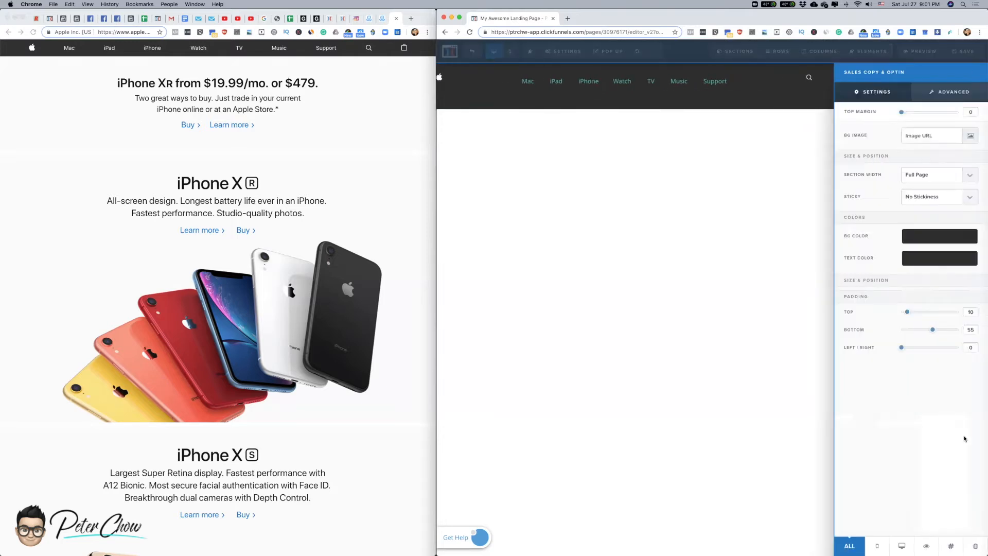
drag(934, 331, 908, 330)
click(679, 256)
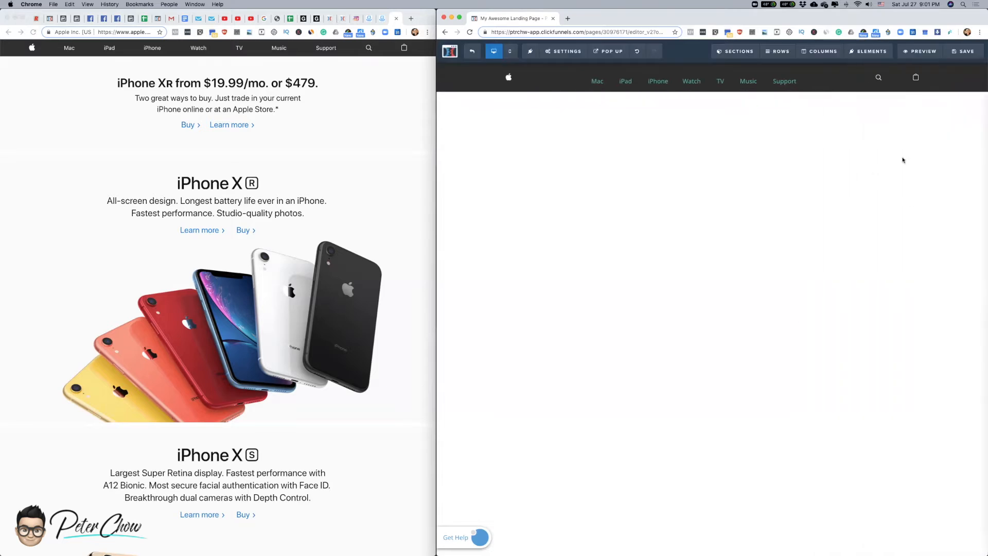
- Set the navigation headline's top margin to 5
click(776, 83)
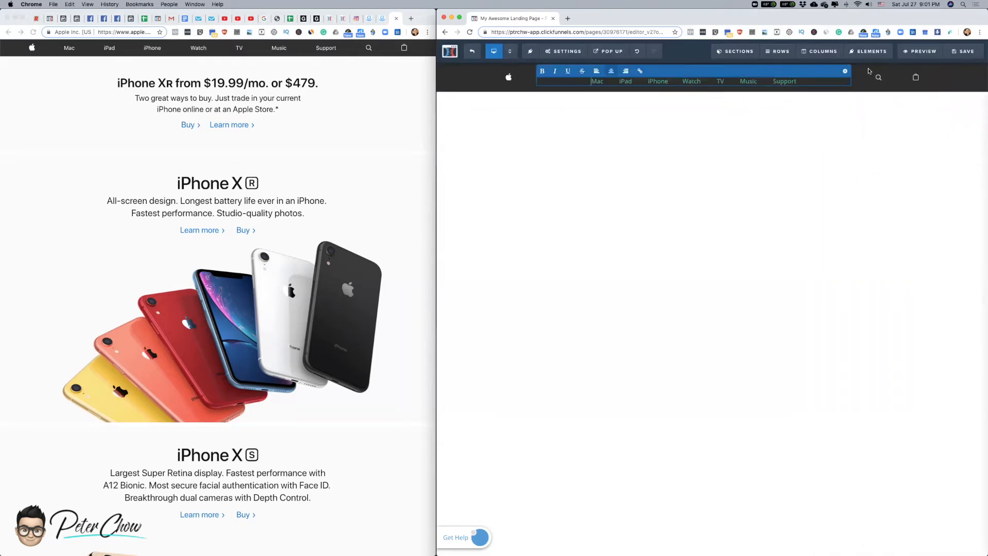
click(844, 72)
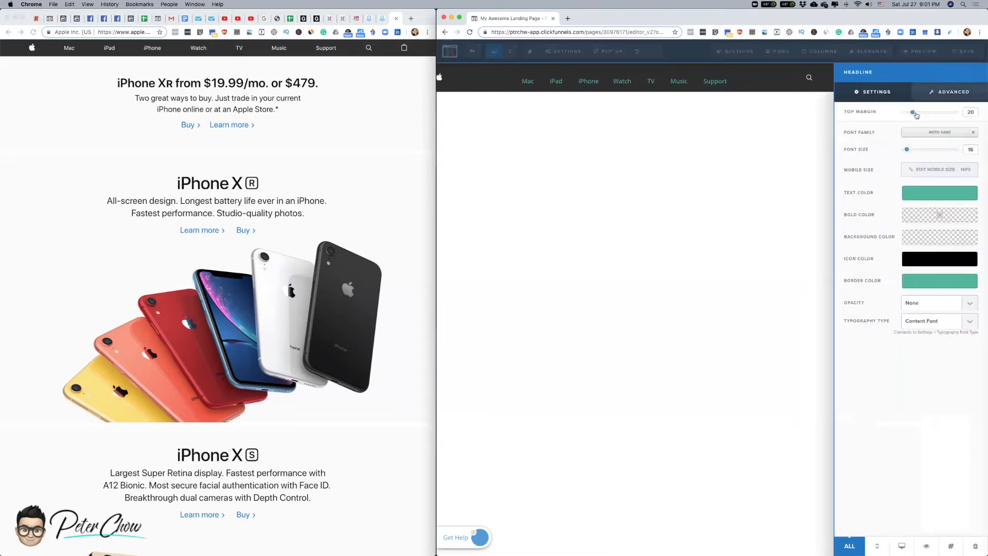
drag(914, 113, 904, 115)
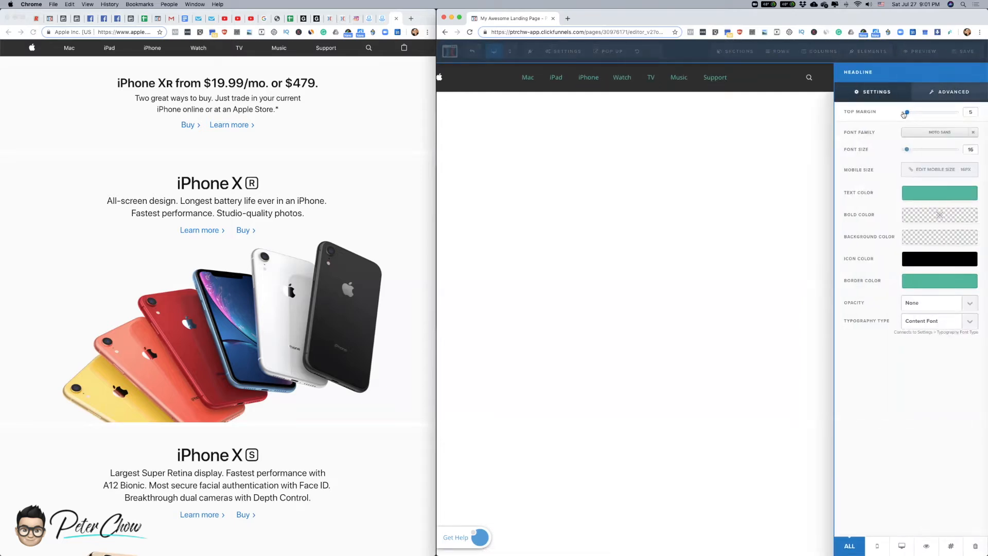
click(761, 126)
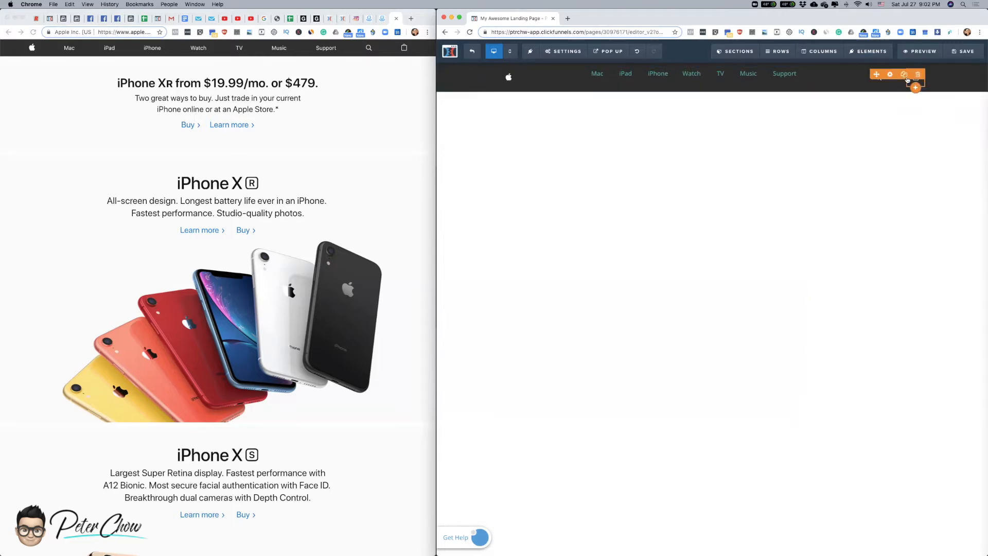
- Check the bag icon's image settings, and set the navigation section's top and bottom padding to 0
click(891, 76)
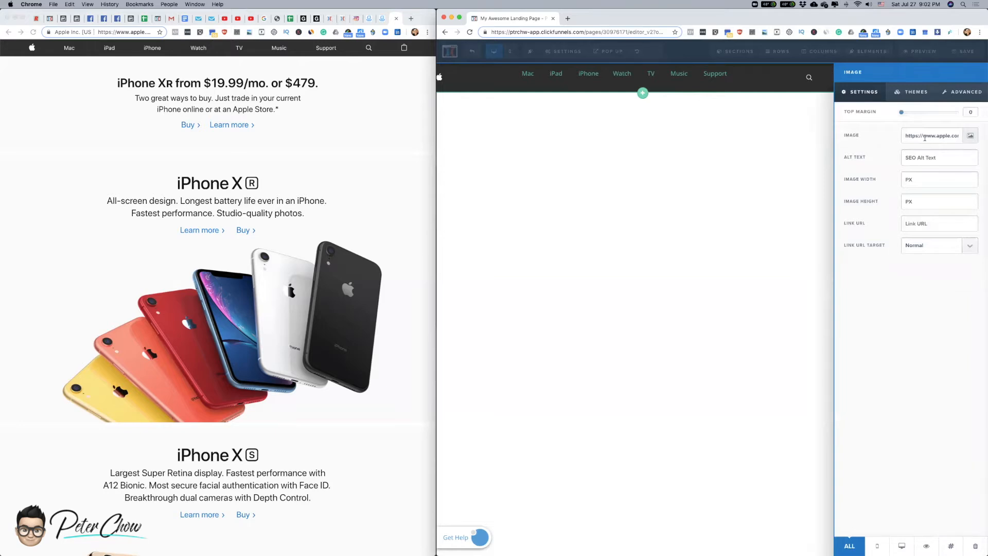
click(735, 191)
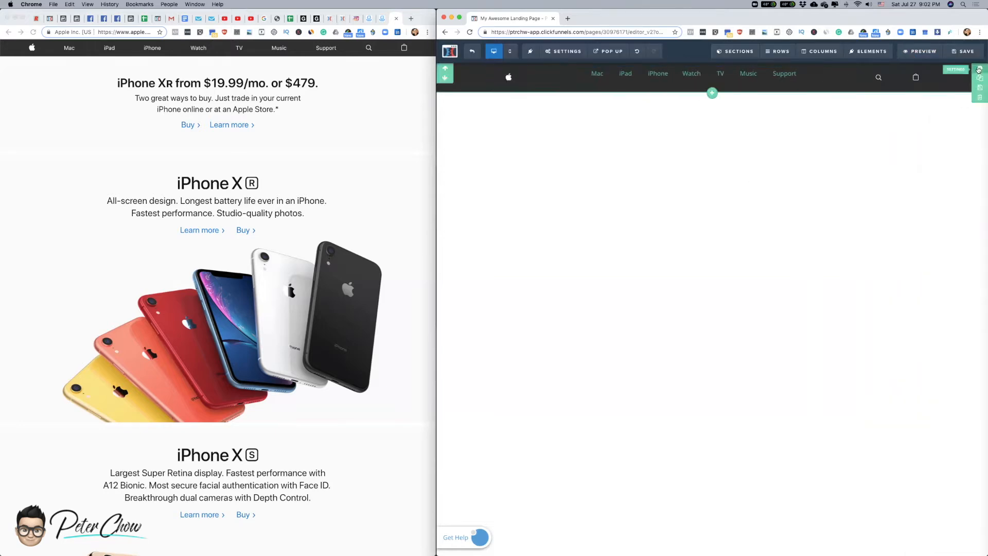
click(941, 238)
drag(909, 329, 518, 325)
drag(908, 311, 794, 310)
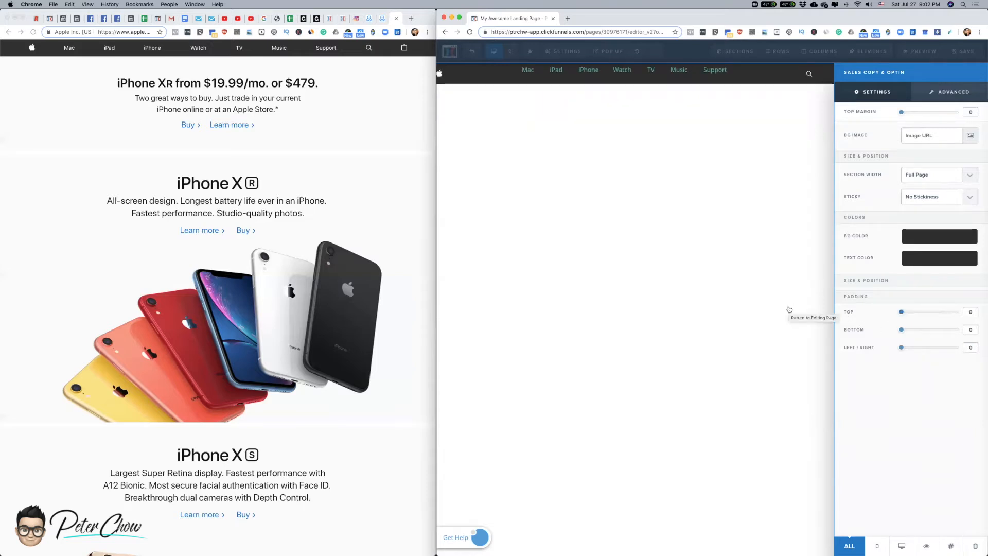
click(723, 169)
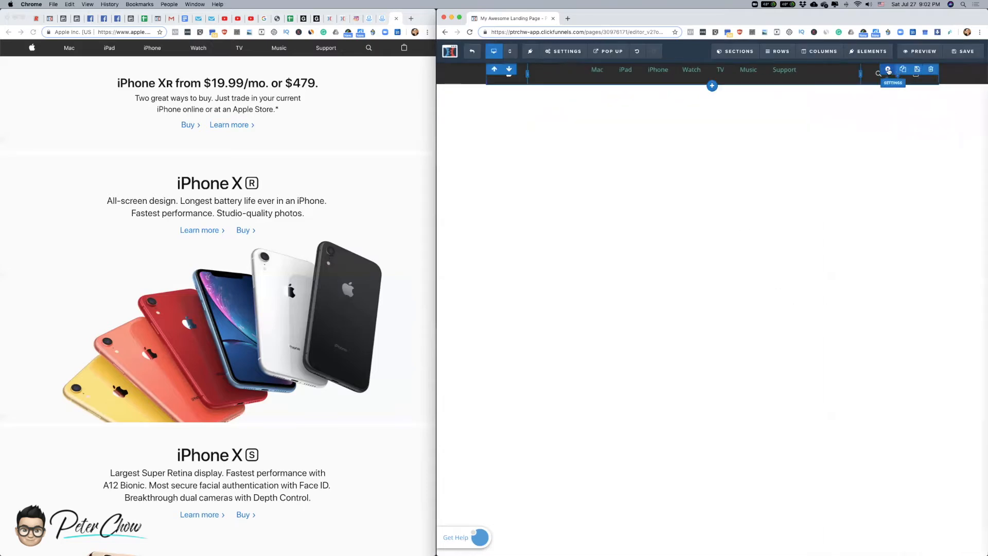
- Set the four-column row's top and bottom padding to 10, and check the section's padding settings
click(889, 70)
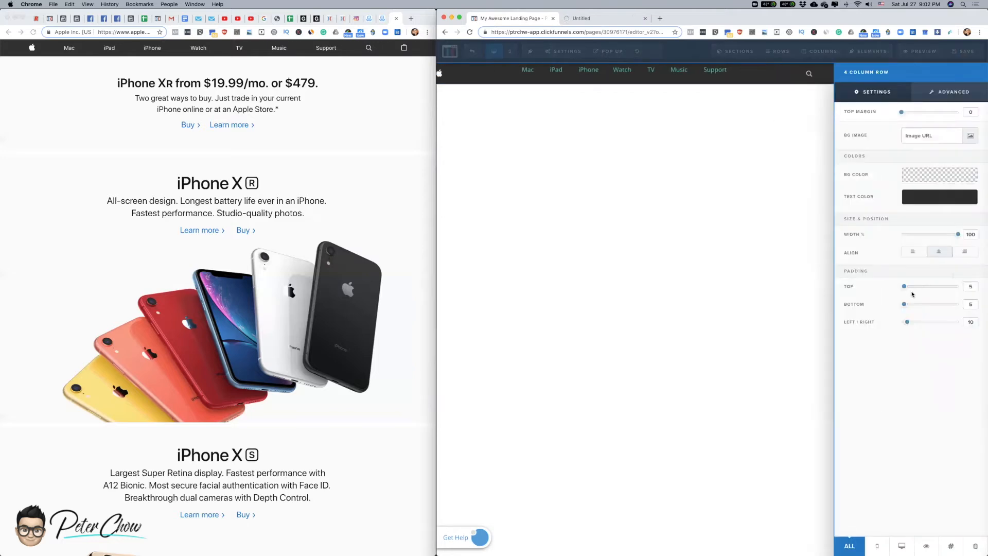
drag(906, 287, 908, 287)
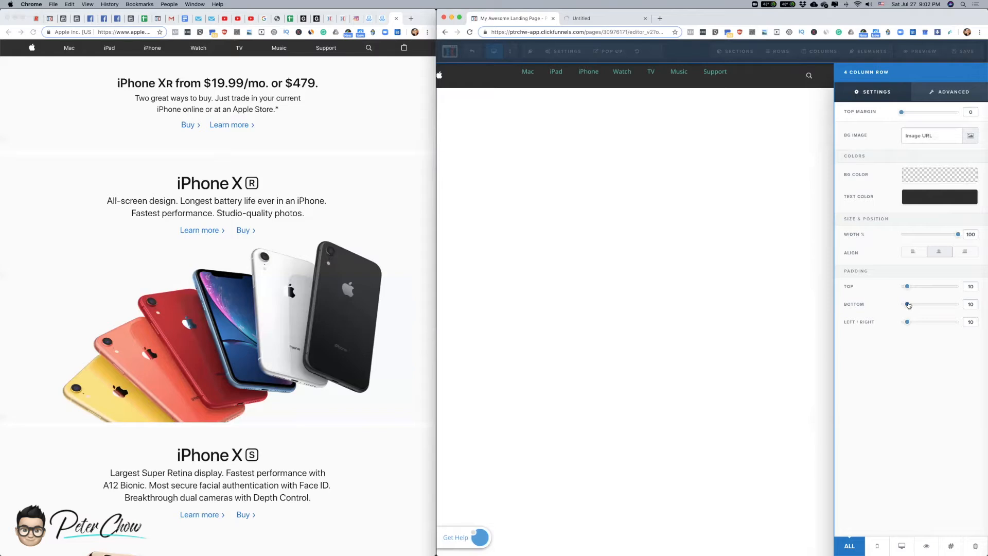
click(695, 118)
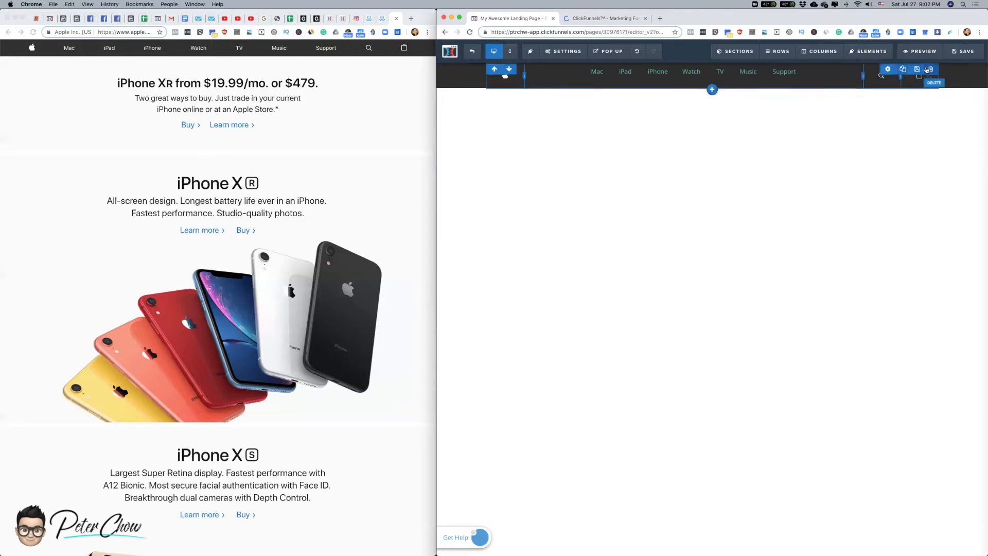
click(980, 71)
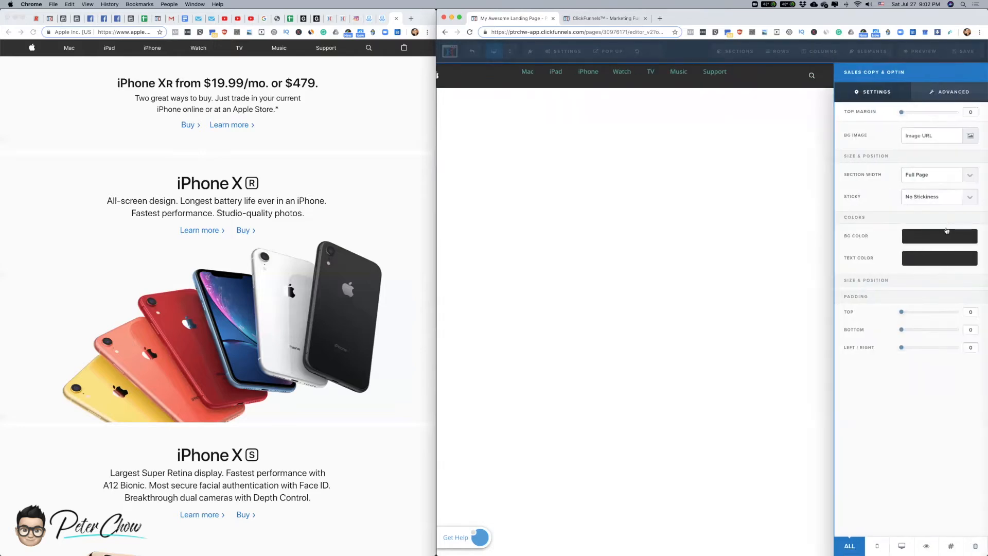
click(778, 93)
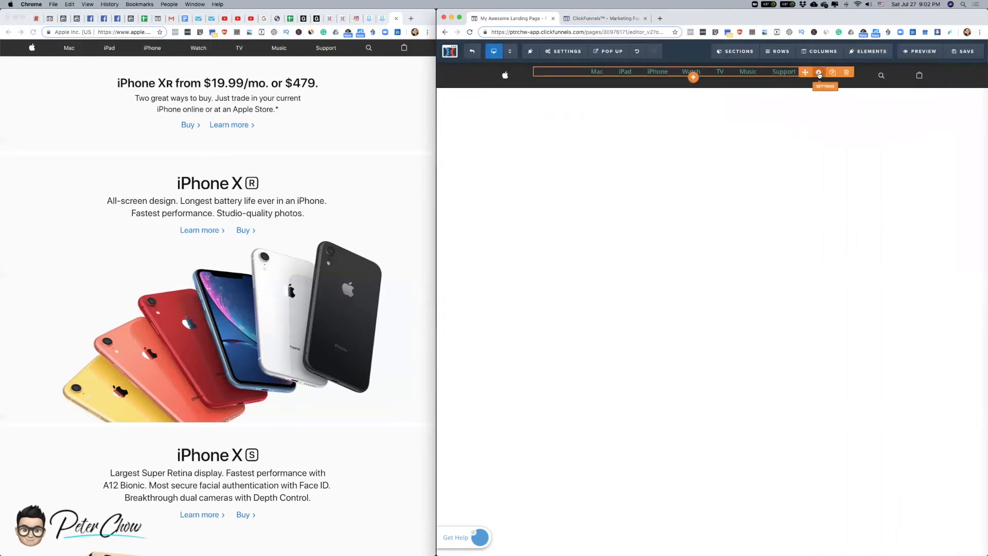
- Set the navigation headline's top margin to 10 and its font size to 15
click(819, 72)
drag(902, 113, 908, 113)
click(711, 113)
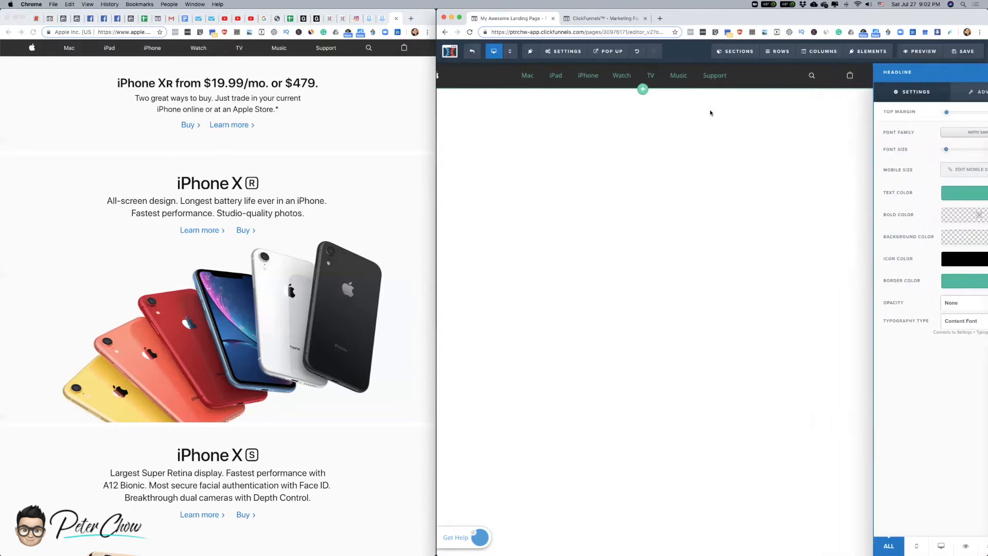
mouse_move(757, 79)
click(819, 77)
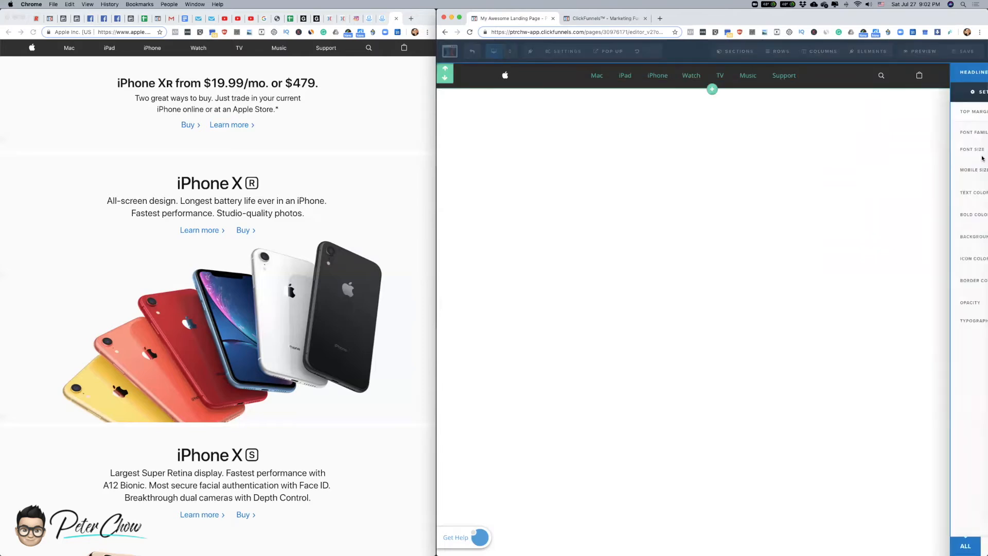
click(979, 152)
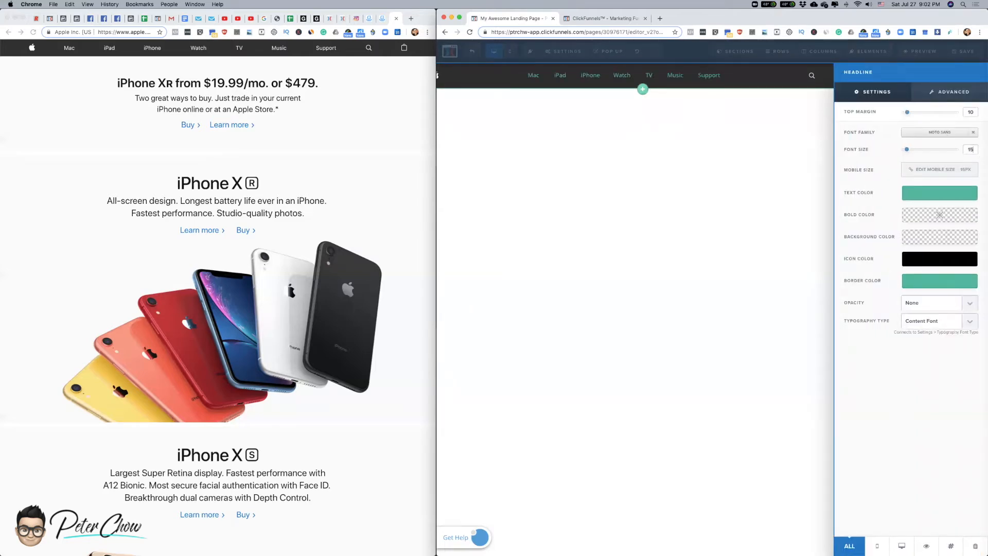
click(762, 150)
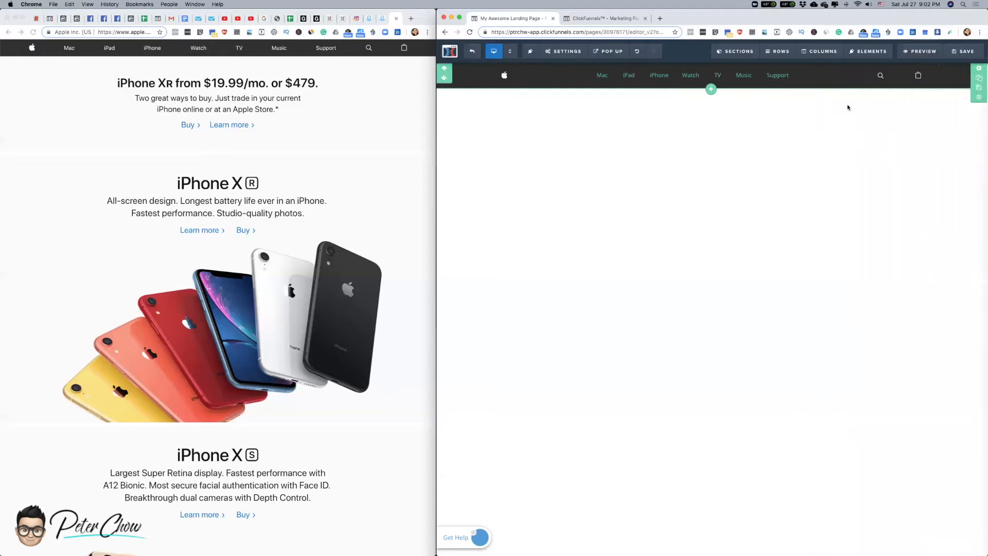
- Change the navigation headline's text color to the pale grey #d1e0dc
click(819, 78)
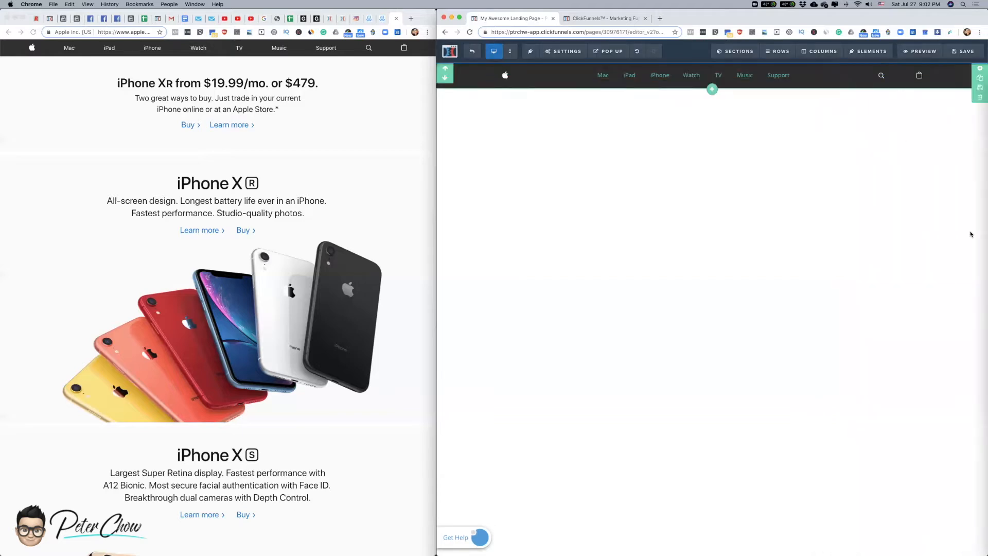
click(968, 195)
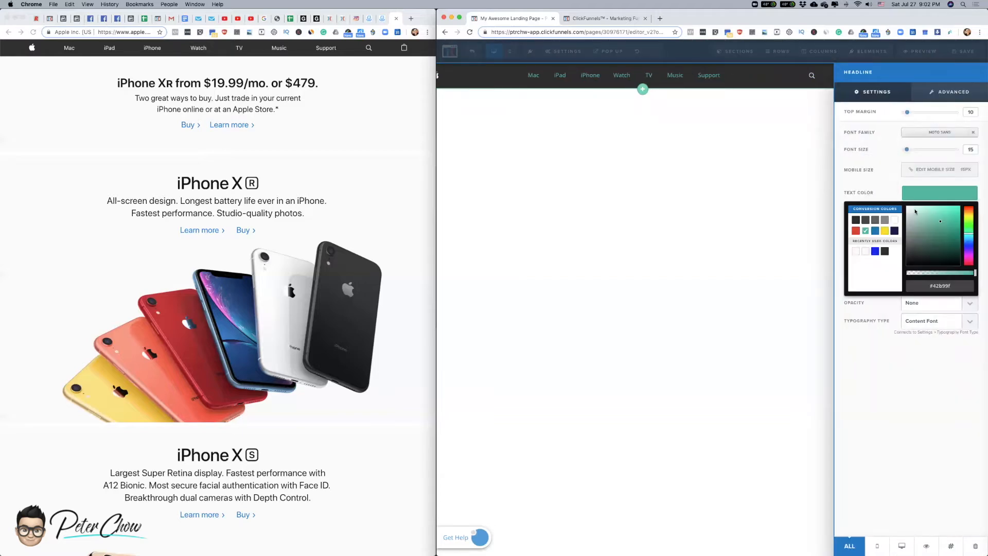
drag(941, 223, 910, 215)
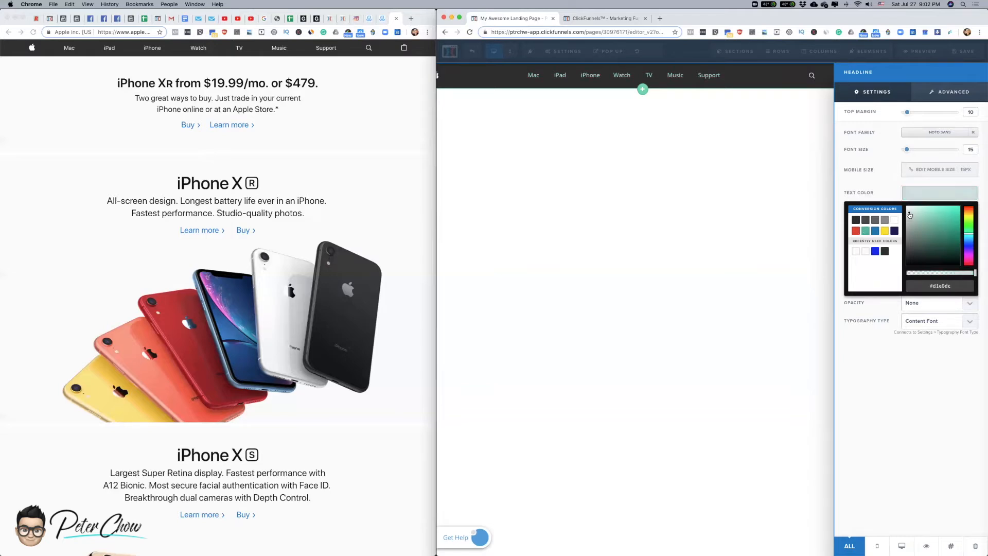
click(721, 158)
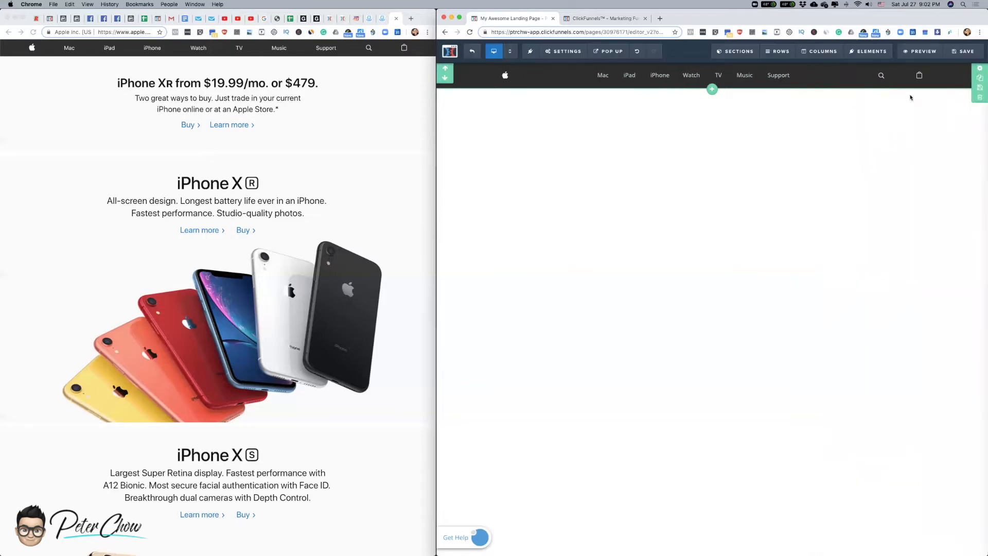
click(621, 76)
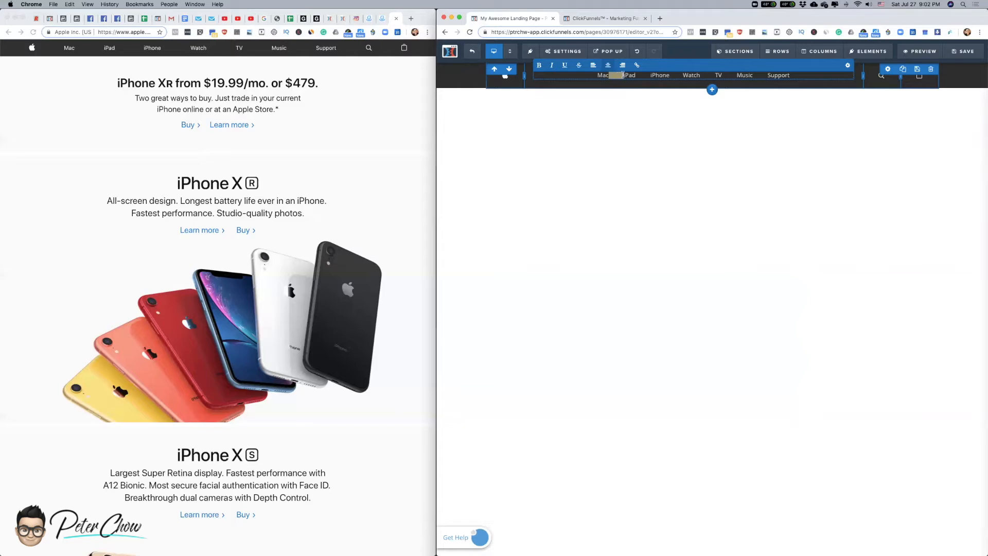
text(https://www.apple.com/ac/globalnav/4/en_US/images/globalnav/bag/image_large.svg)
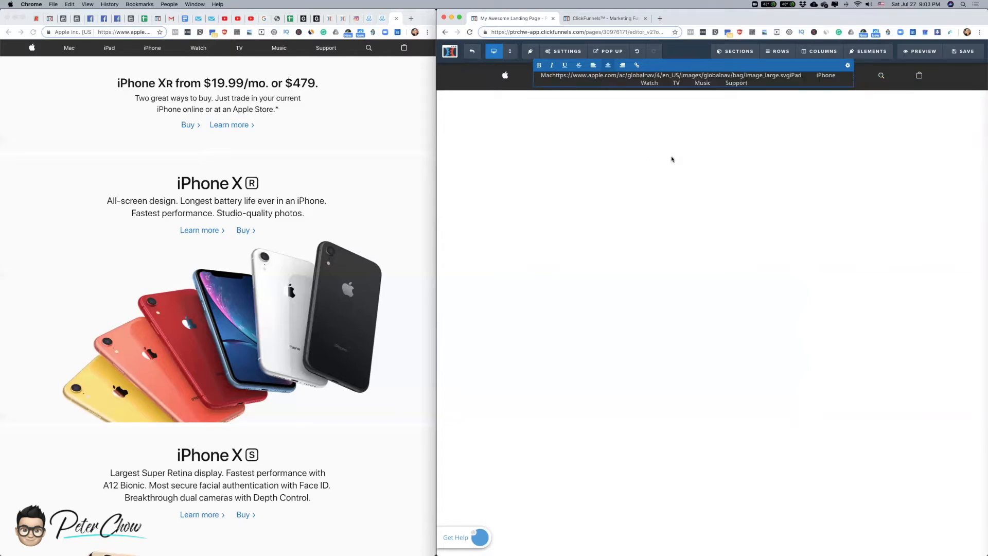
key(super+z)
key(super+z)
- Widen the gaps between the navigation headline's menu words, from Mac through Support, by inserting extra spaces
key(super+v)
click(692, 75)
key(super+v)
click(729, 75)
key(super+v)
click(758, 75)
key(super+v)
click(851, 183)
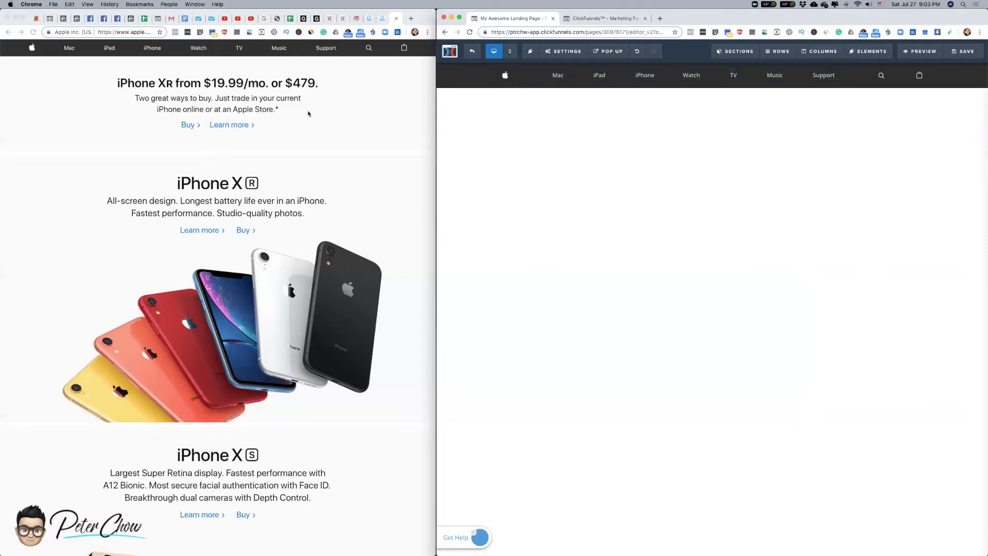
- Check the Apple logo's image settings, and reduce the navigation row's padding to make the dark bar slimmer
mouse_move(438, 119)
mouse_down()
mouse_move(419, 118)
mouse_move(436, 118)
mouse_up()
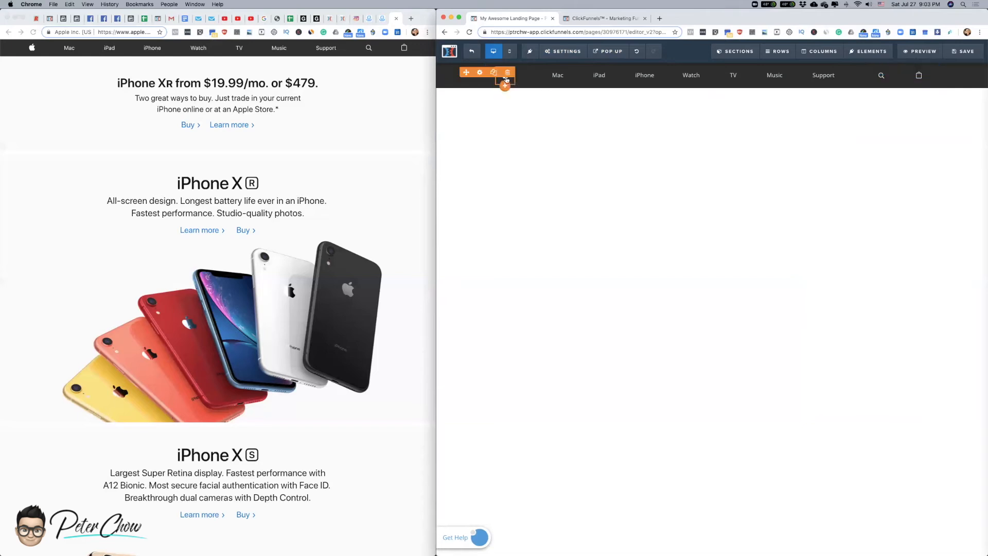
click(480, 76)
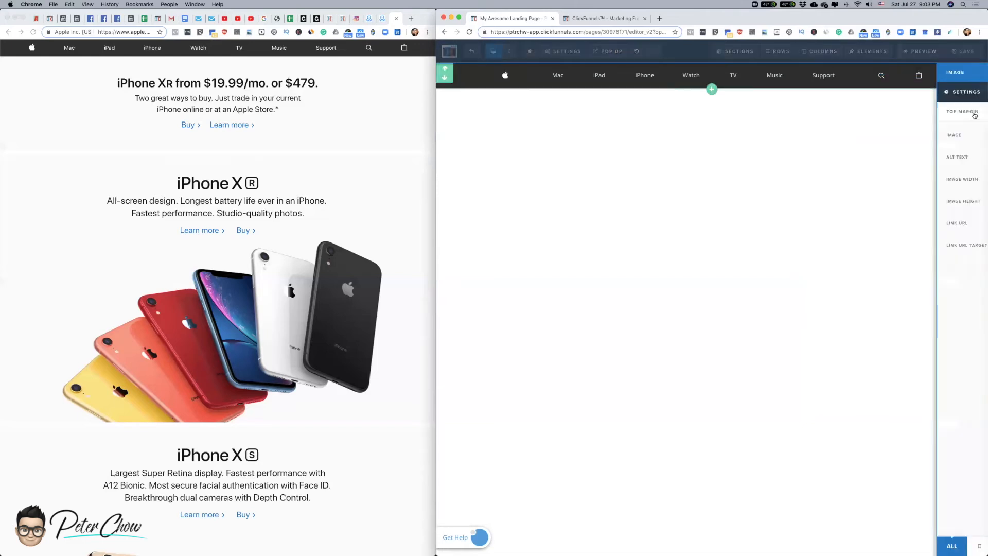
click(698, 138)
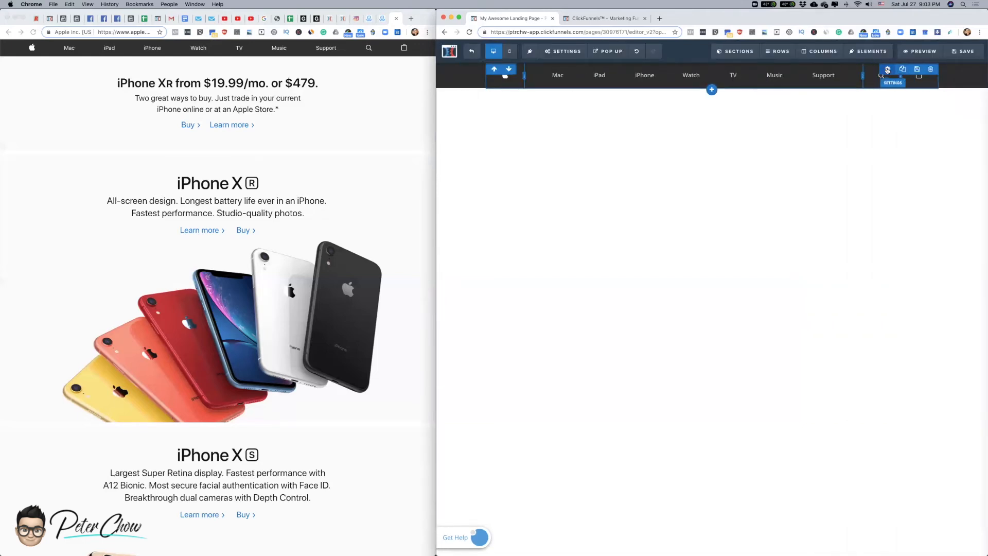
click(888, 69)
mouse_move(908, 288)
mouse_down()
mouse_move(900, 305)
mouse_move(901, 287)
mouse_up()
click(652, 186)
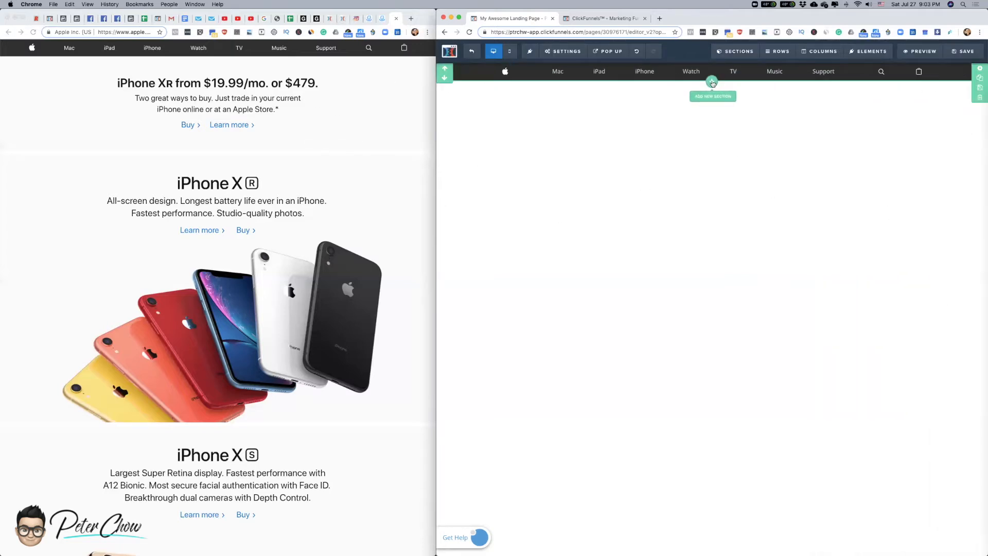
- Add a full-width section and move it directly below the navigation bar
click(713, 84)
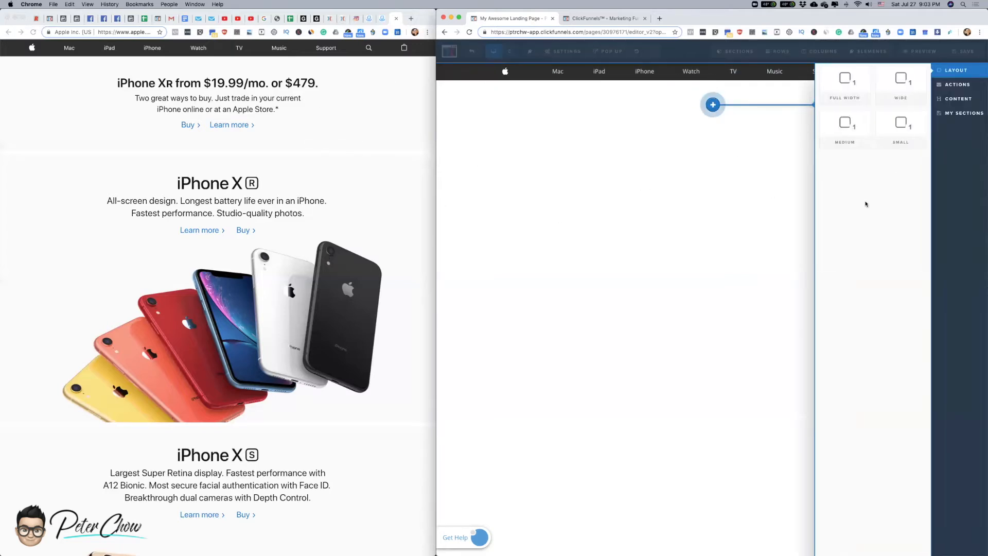
click(847, 82)
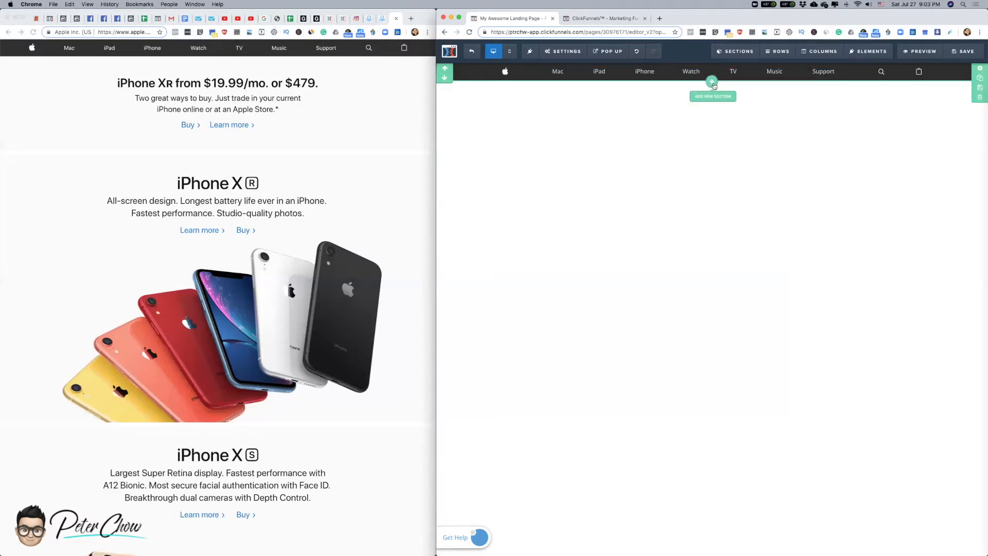
click(713, 86)
click(845, 78)
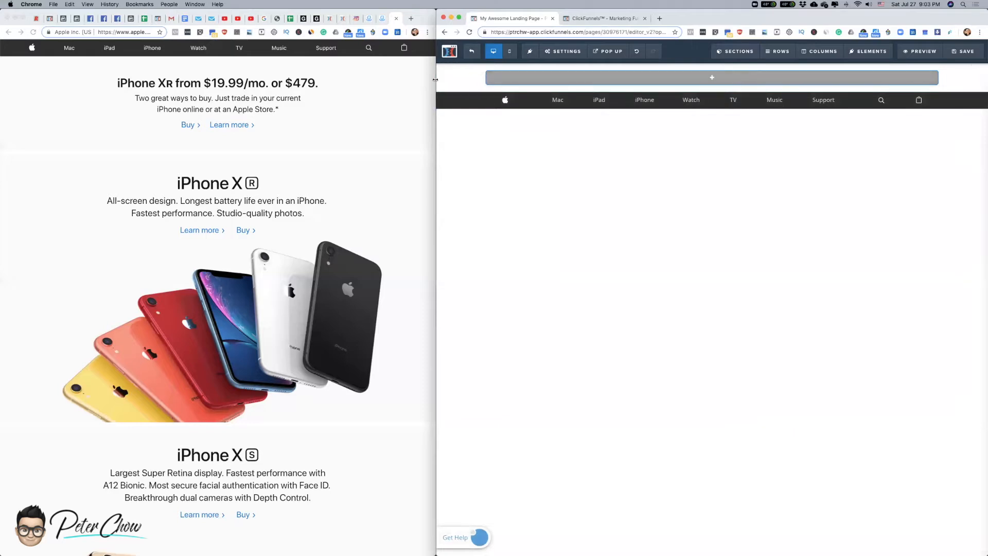
click(444, 79)
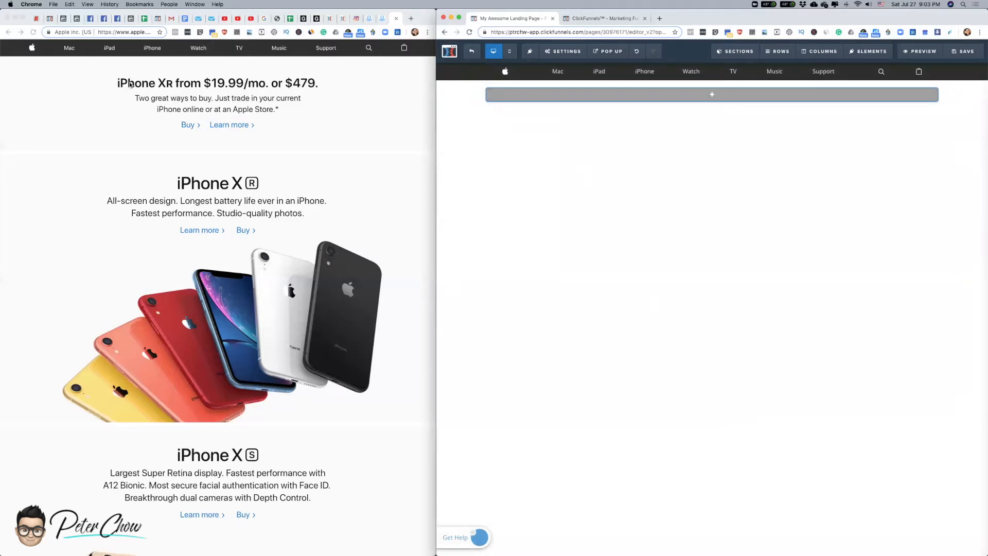
- Select Apple's "iPhone XR from $19.99/mo. or $479." heading, and add a one-column row with a headline element to the new section
click(297, 83)
drag(332, 88, 117, 87)
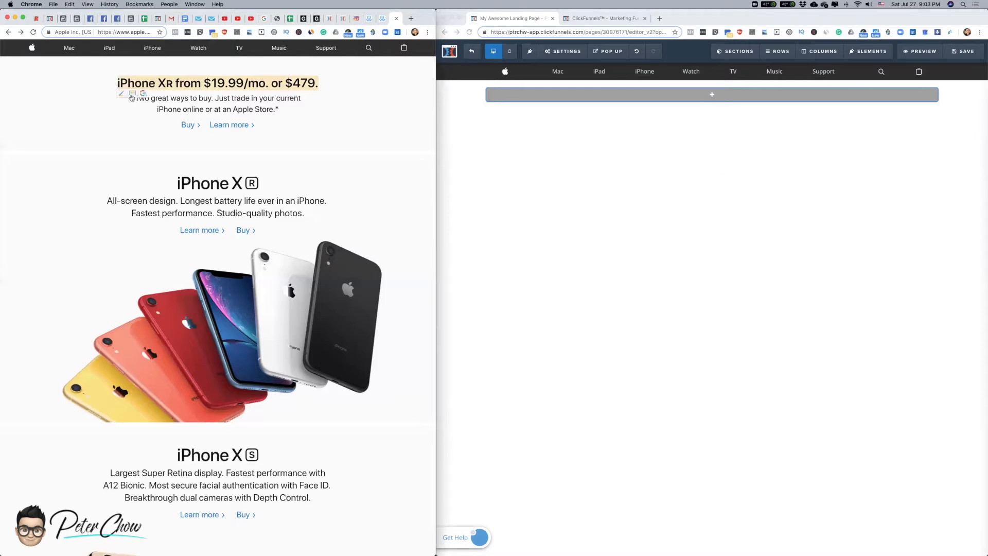
click(712, 95)
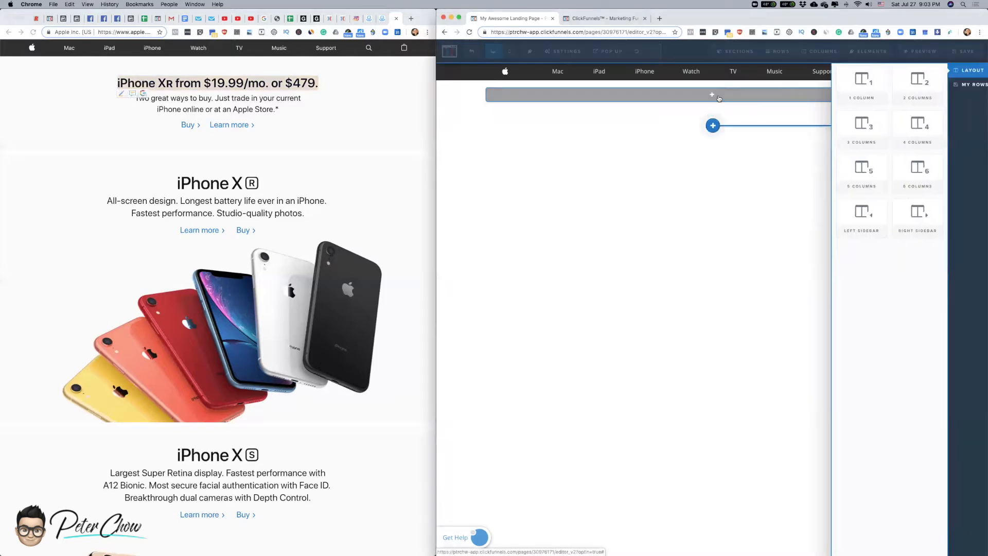
click(846, 81)
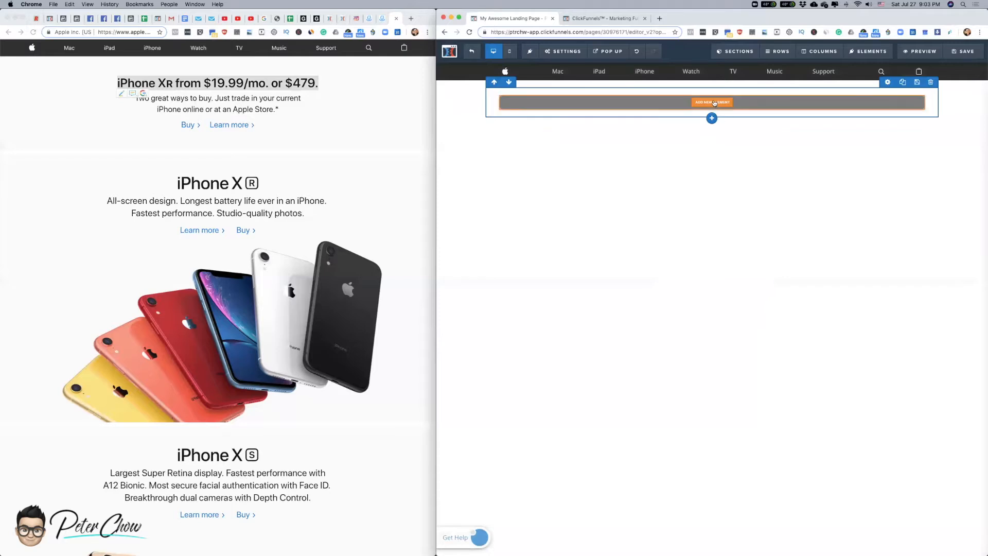
click(714, 102)
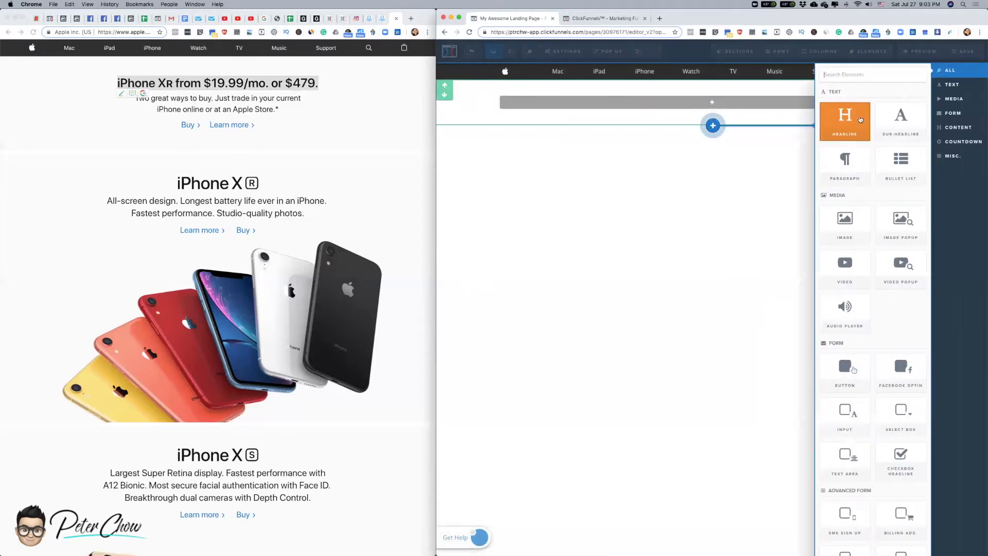
click(838, 113)
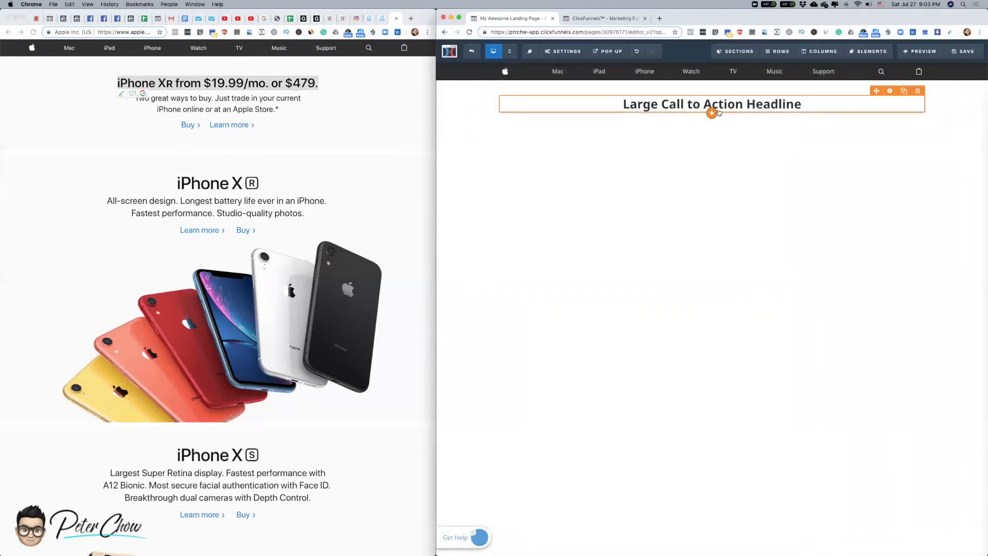
- Add a sub-headline and a paragraph element below the large headline
click(710, 127)
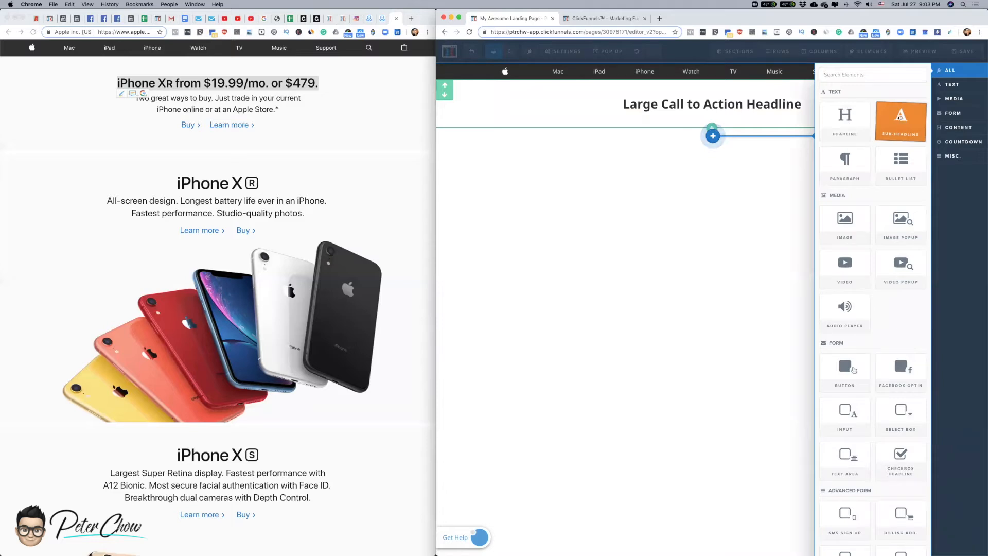
click(900, 118)
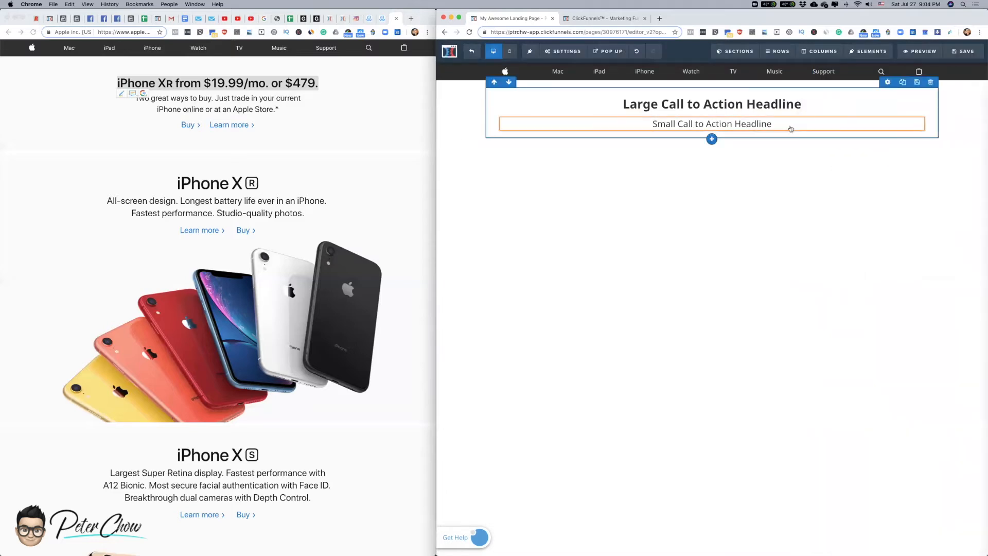
click(712, 139)
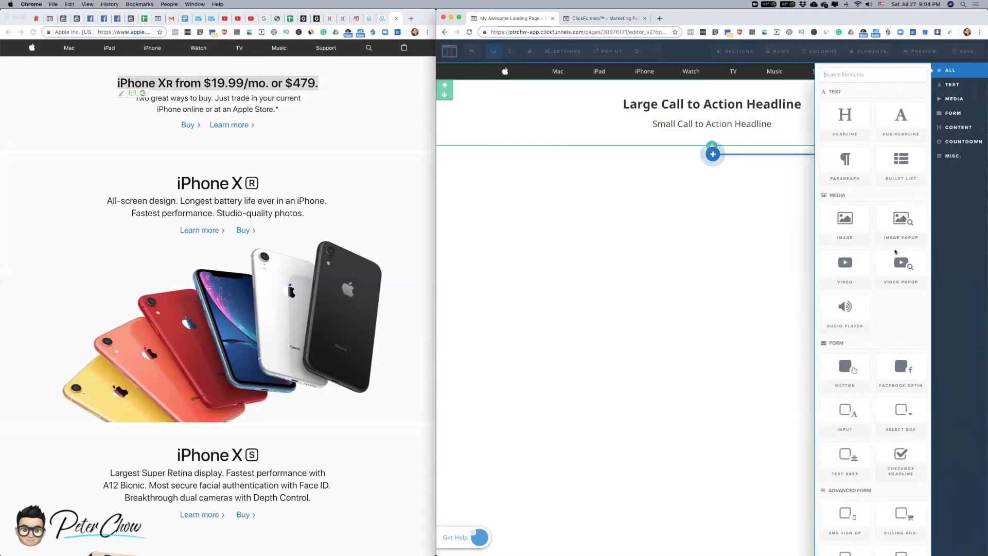
click(842, 162)
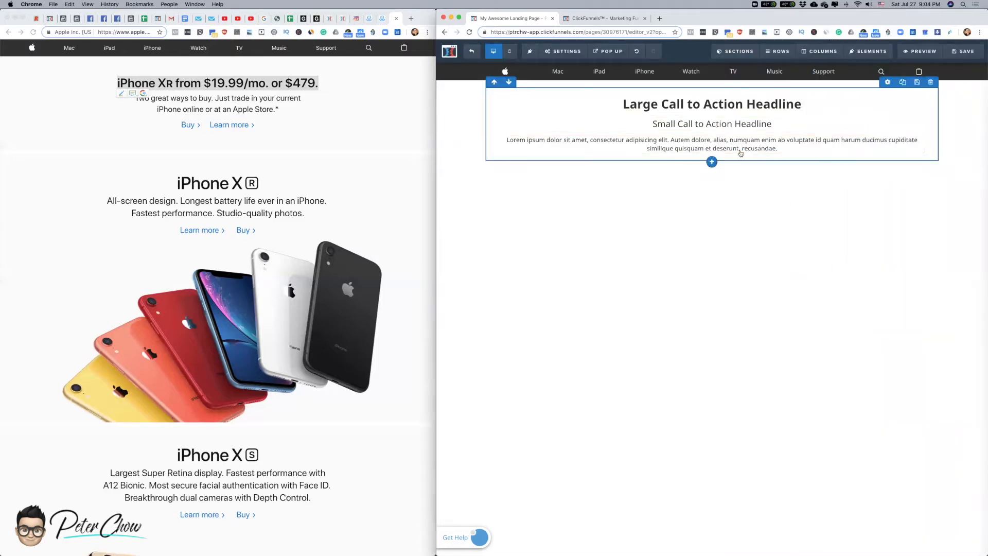
click(712, 155)
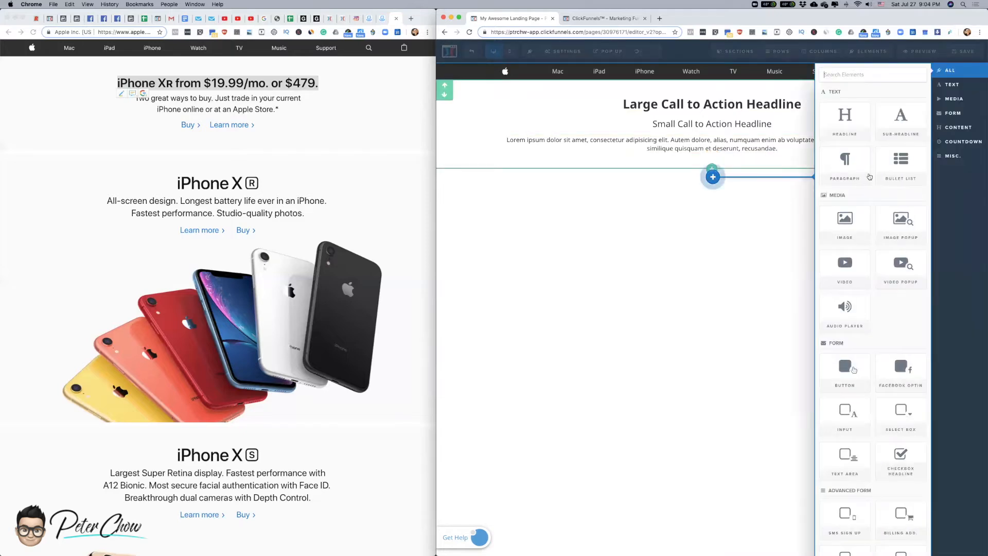
click(745, 162)
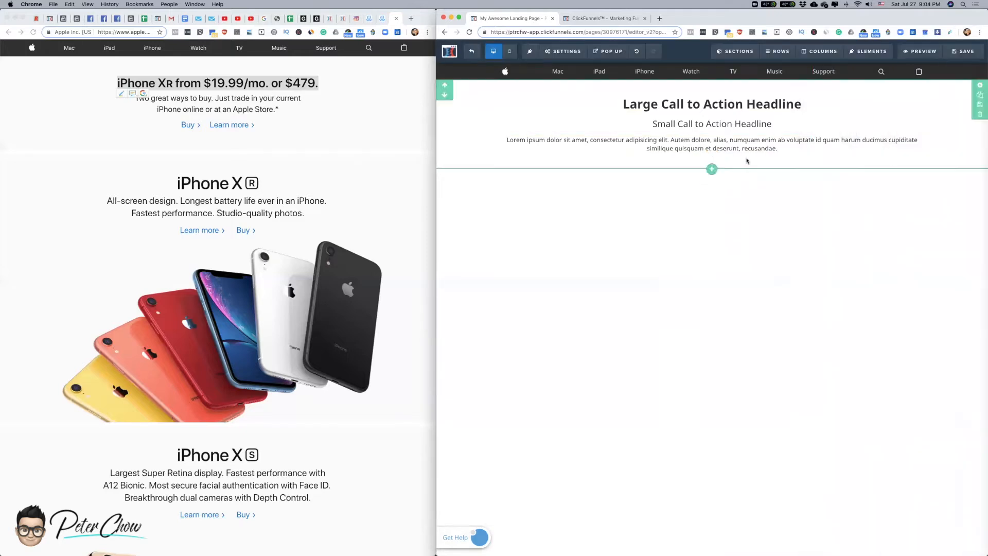
- Add a two-column row under the text elements and move the paragraph into its left column
click(712, 169)
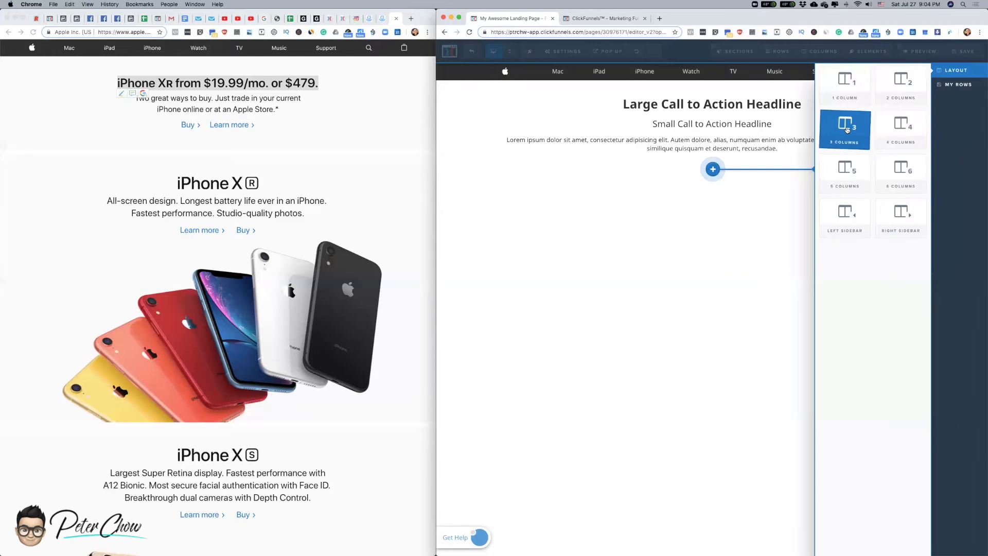
click(901, 90)
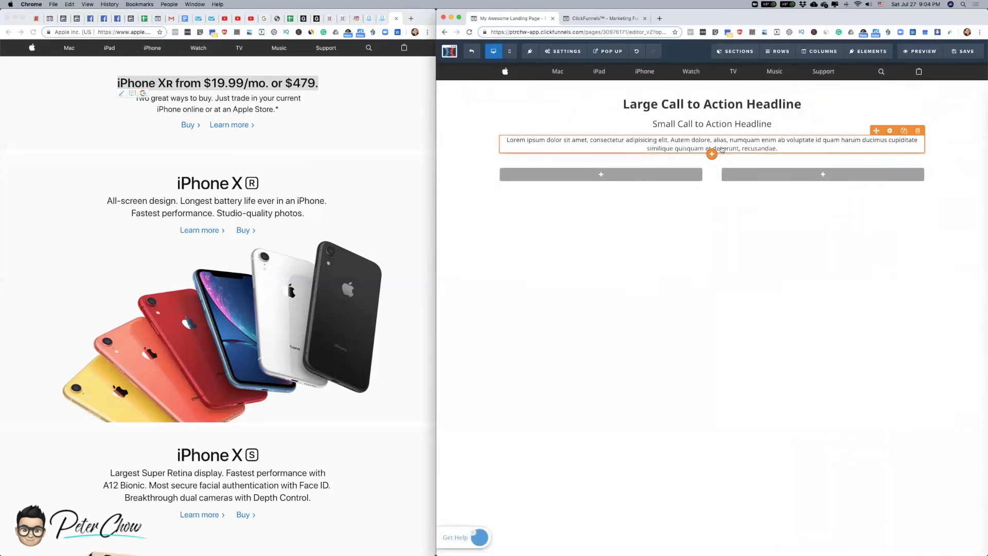
drag(739, 146, 635, 200)
- Replace the left column paragraph's placeholder text with "Buy >"
click(640, 163)
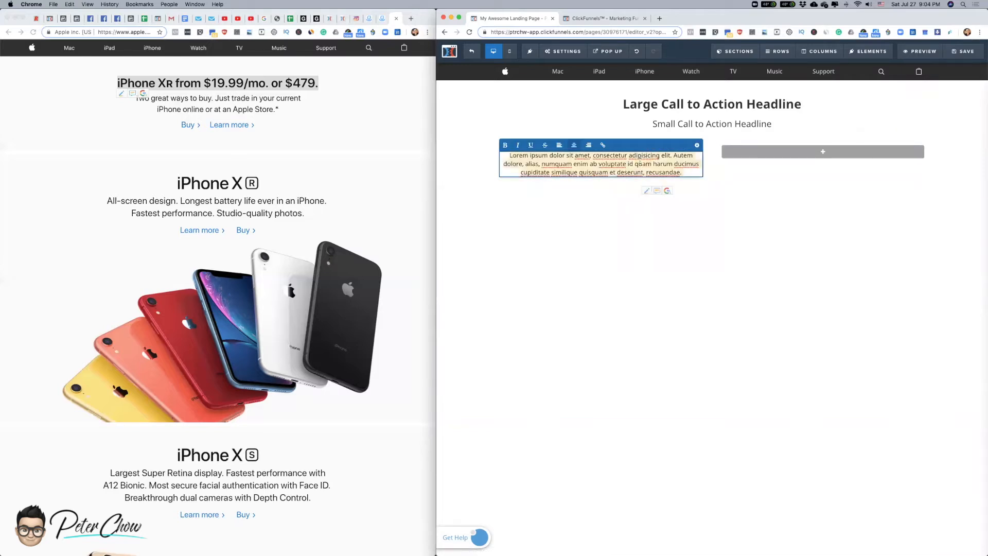
key(super+a)
text(B)
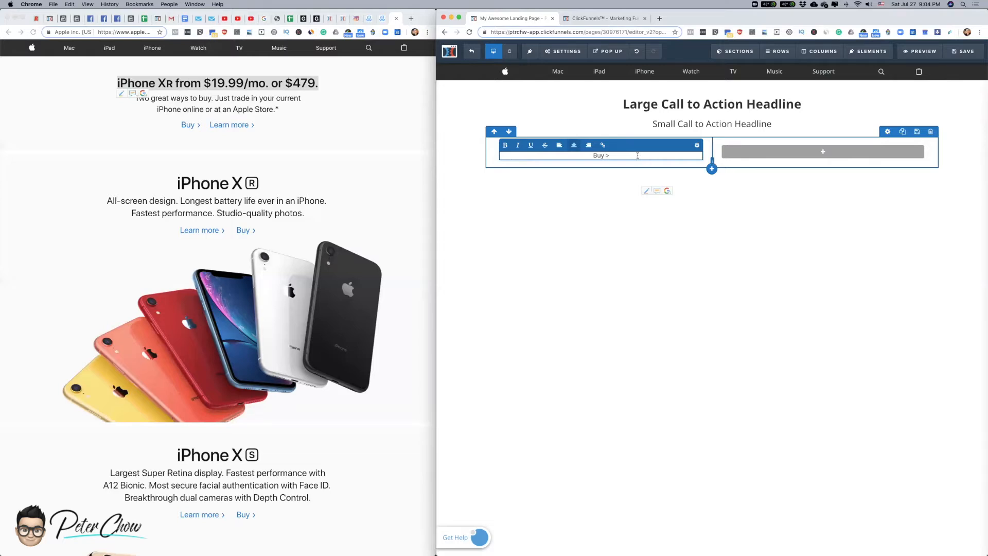
- Set the "Buy >" paragraph's font size to 20 and its text color to the blue #0075b2
click(699, 146)
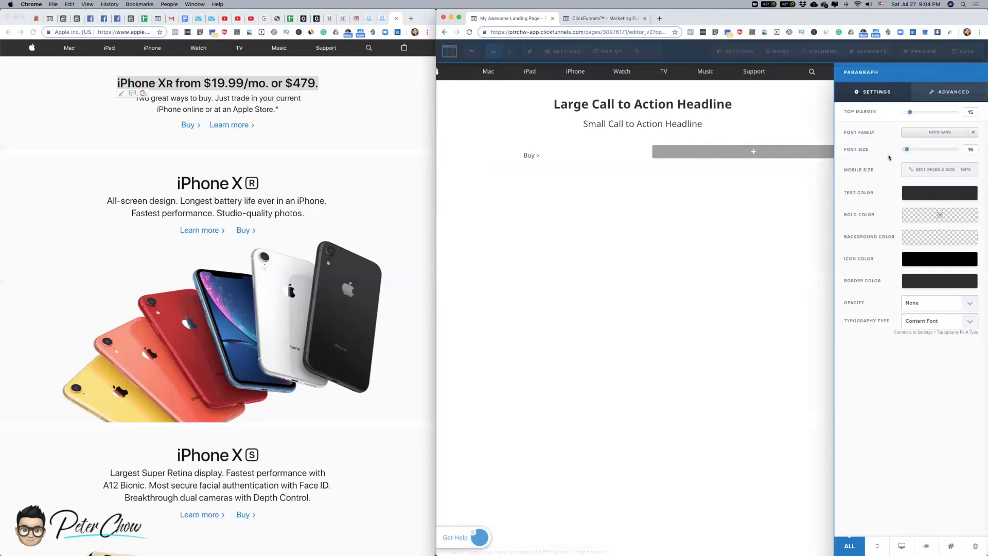
drag(907, 151, 910, 150)
click(953, 194)
click(876, 233)
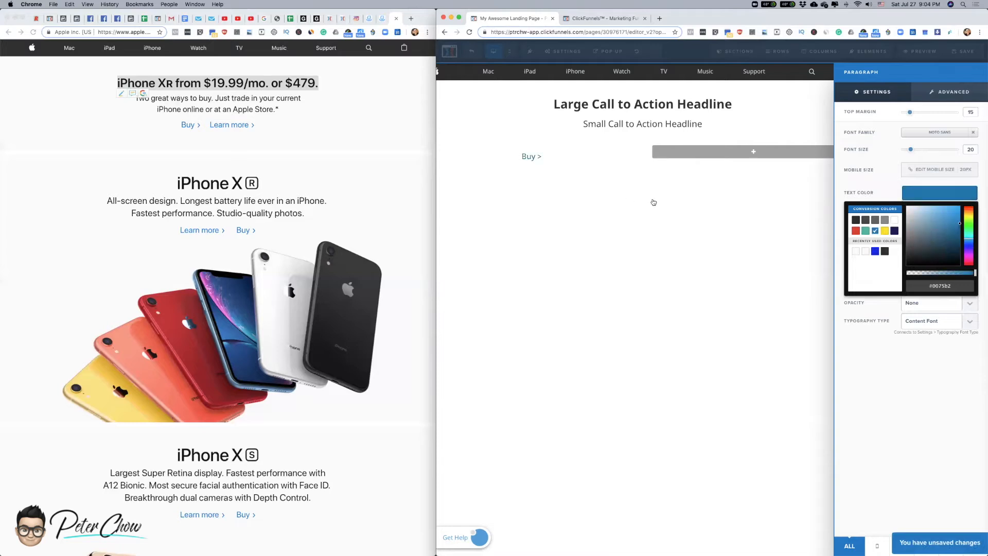
click(641, 201)
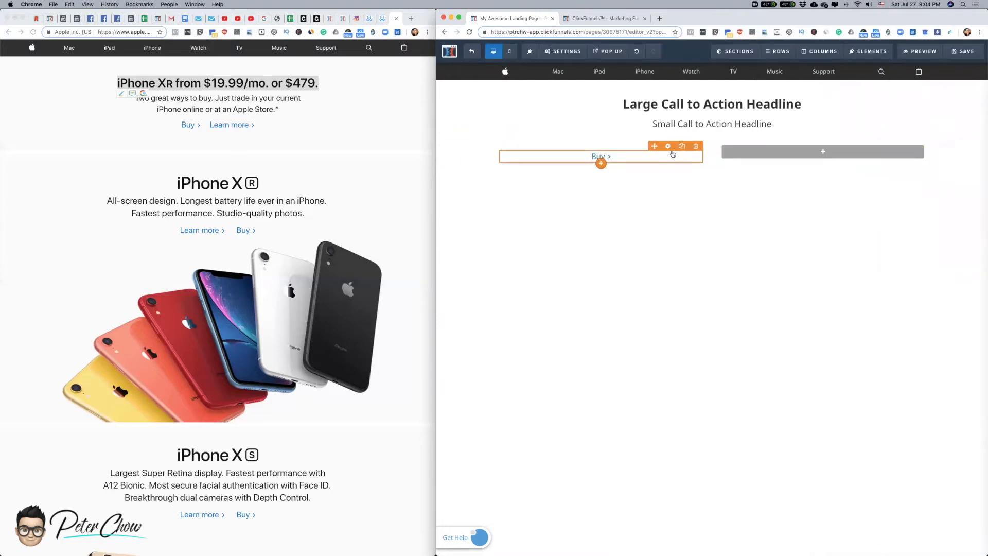
- Duplicate the "Buy >" paragraph into the right column and change the copy's text to "Learn More >"
click(682, 146)
drag(743, 153, 823, 150)
click(822, 158)
text(Learn More >)
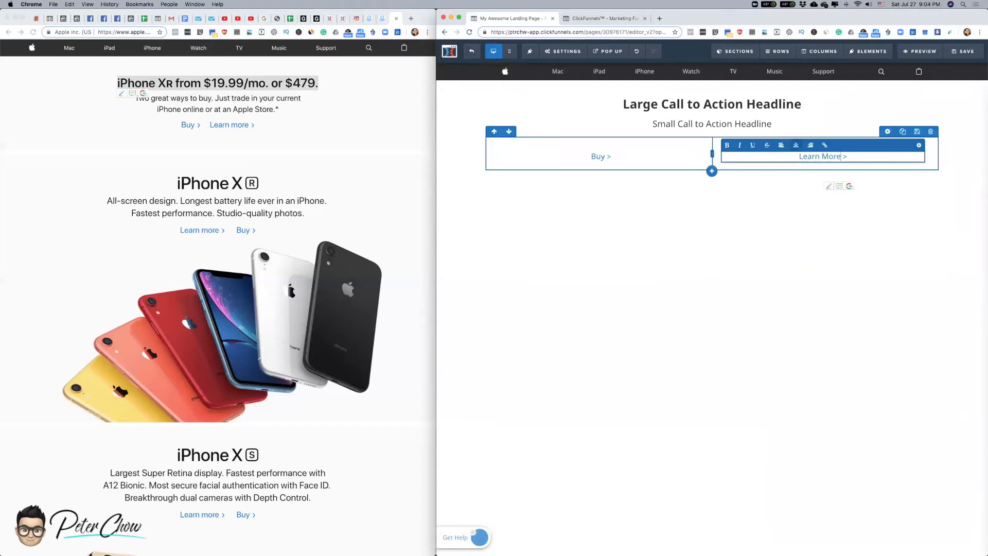
click(742, 274)
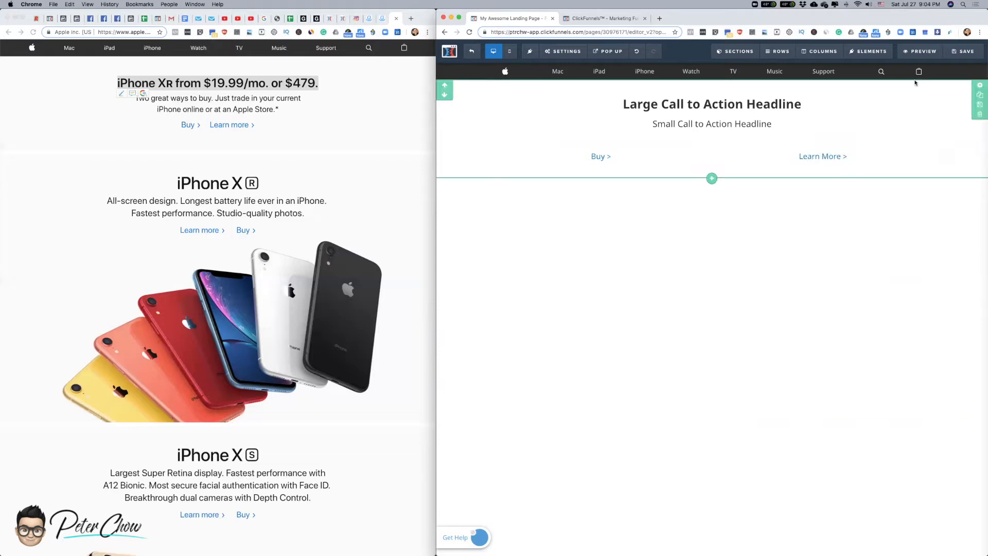
- Replace the sub-headline's text with Apple's "Two great ways to buy. Just trade in your current iPhone online or at an Apple Store.*"
click(310, 115)
drag(310, 115, 121, 110)
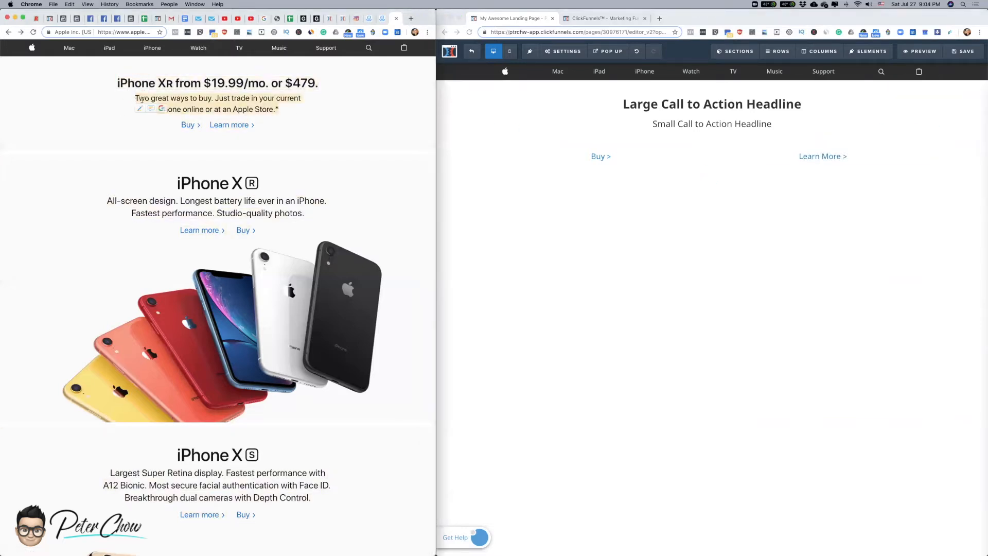
click(701, 126)
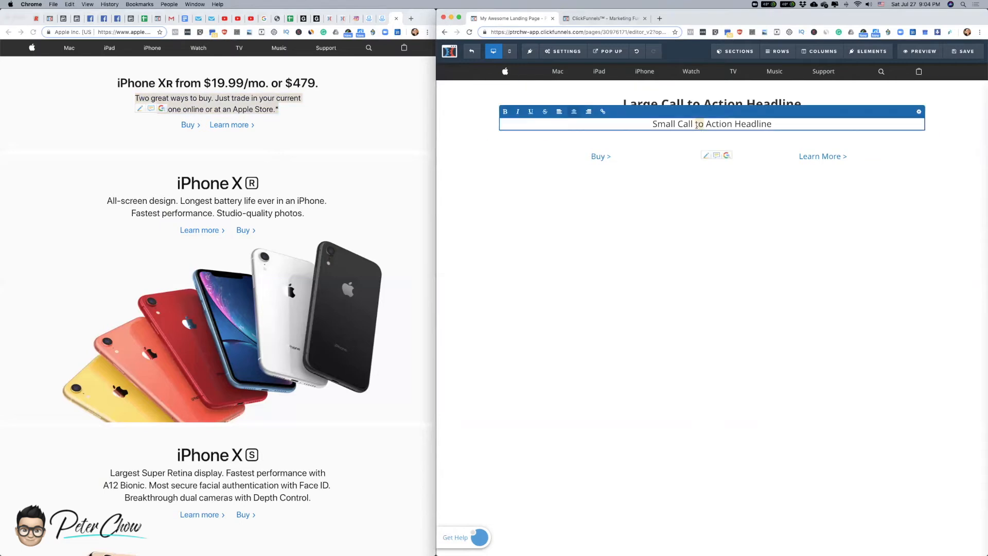
key(super+a)
text(Two great ways to buy. Just trade in your current iPhone online or at an Apple Store.*)
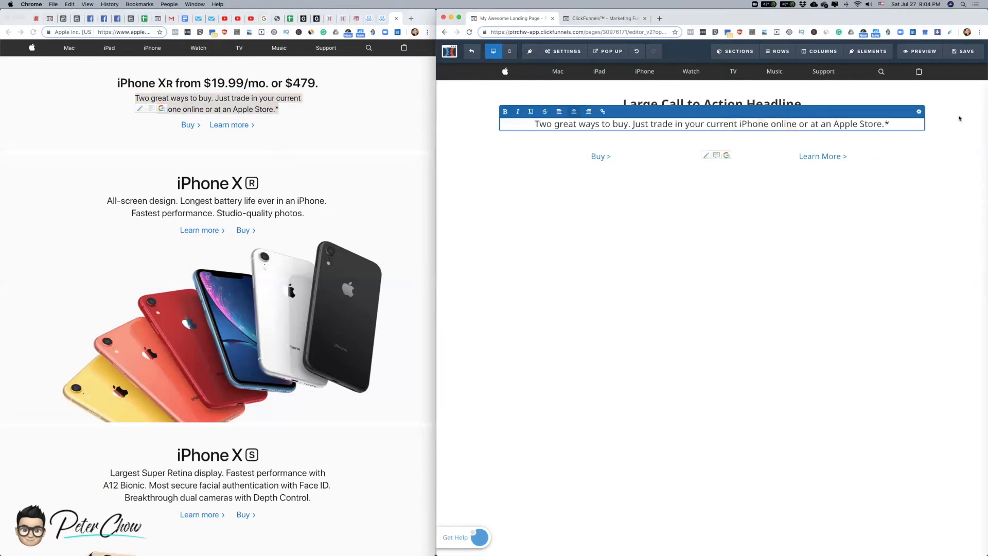
click(921, 176)
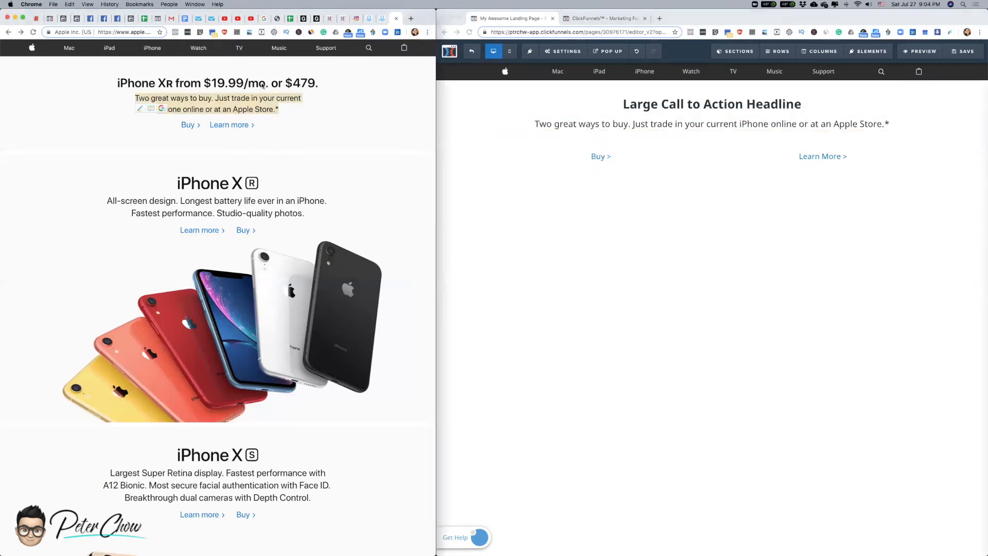
- Replace the placeholder headline's text with Apple's "iPhone XR from $19.99/mo. or $479."
click(317, 84)
drag(318, 83, 115, 83)
key(super+c)
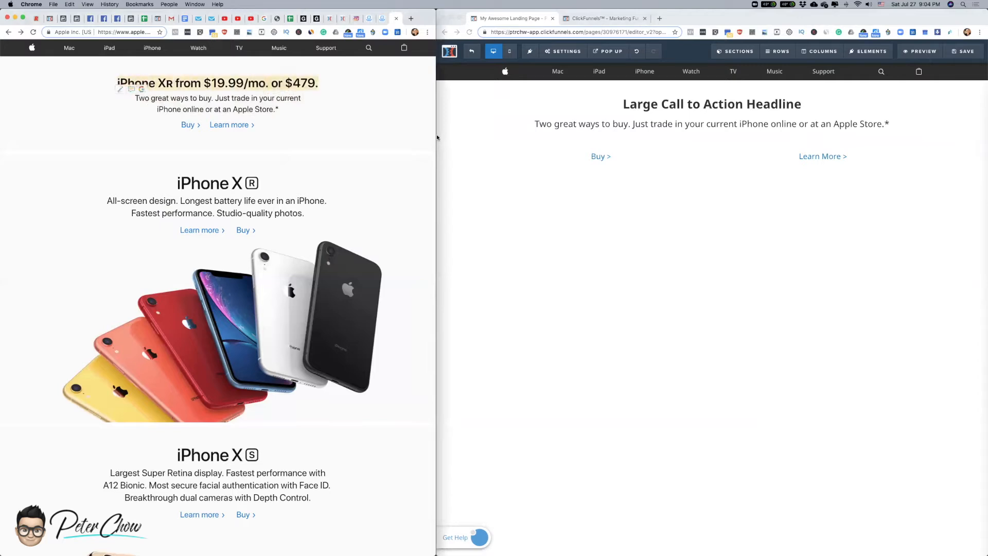
double_click(764, 105)
key(super+a)
key(super+v)
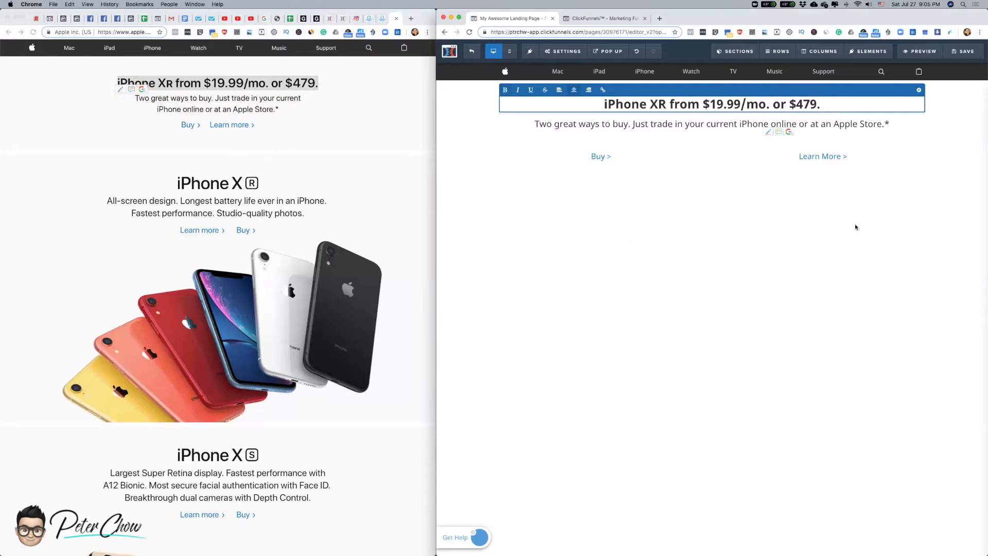
click(856, 227)
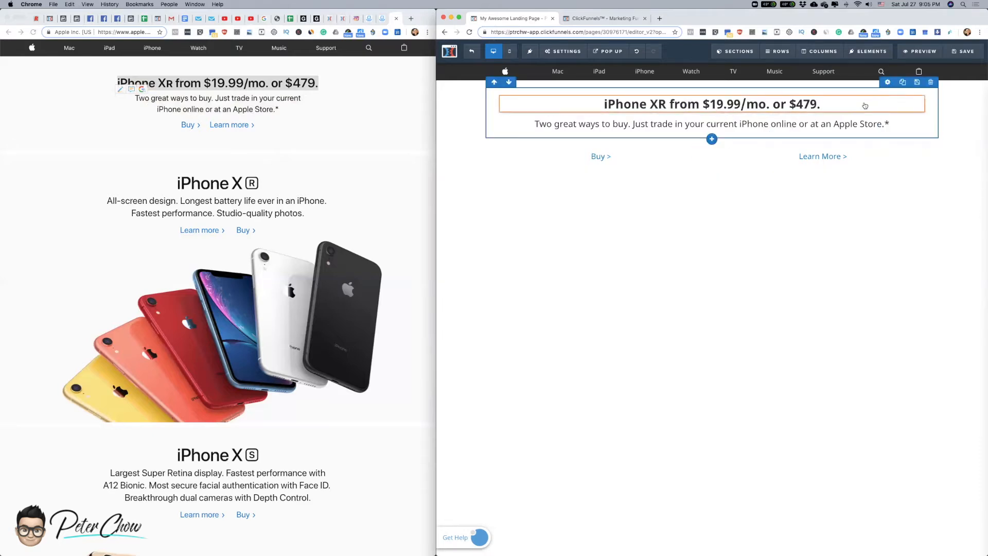
- Narrow the one-column row holding the headline and sub-headline to a width of 55%
click(888, 82)
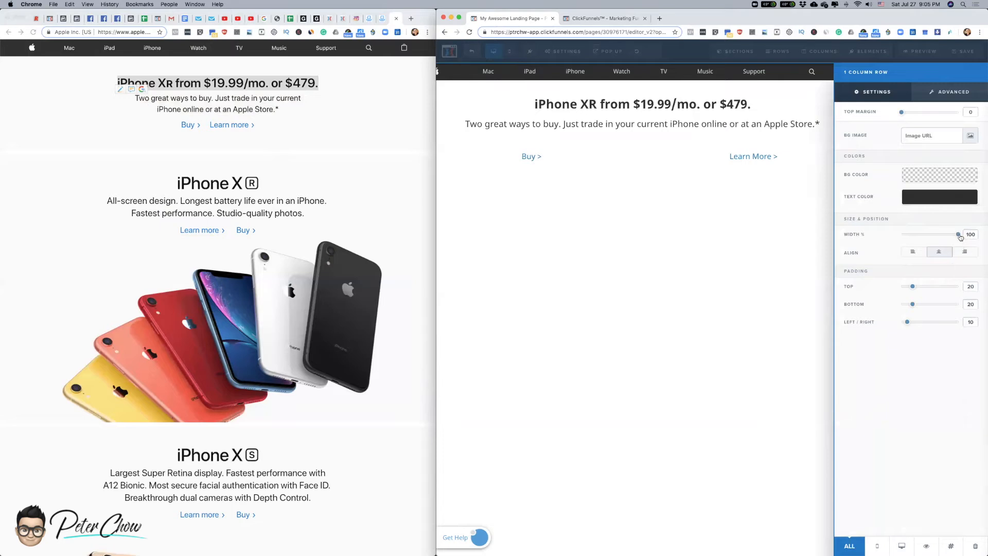
drag(960, 236, 921, 236)
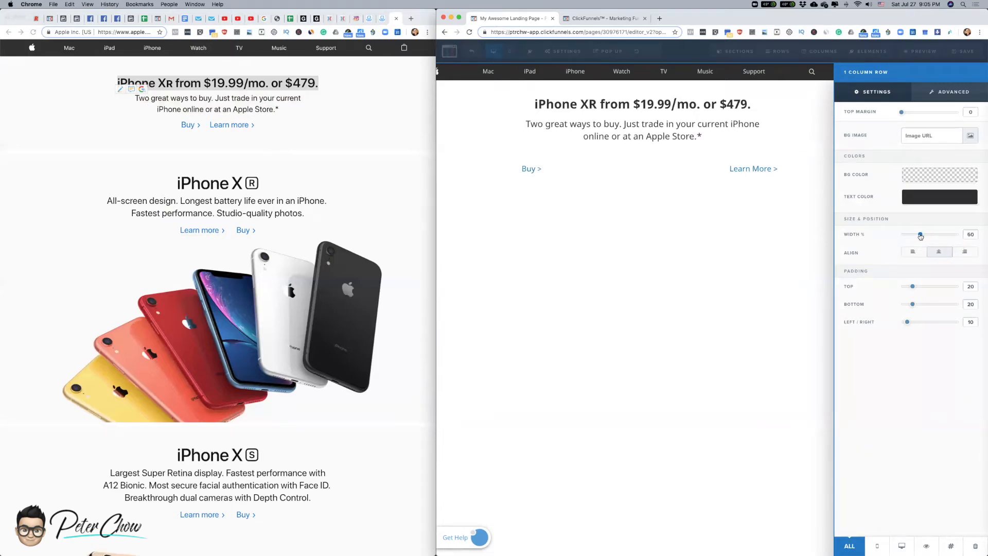
drag(921, 236, 917, 236)
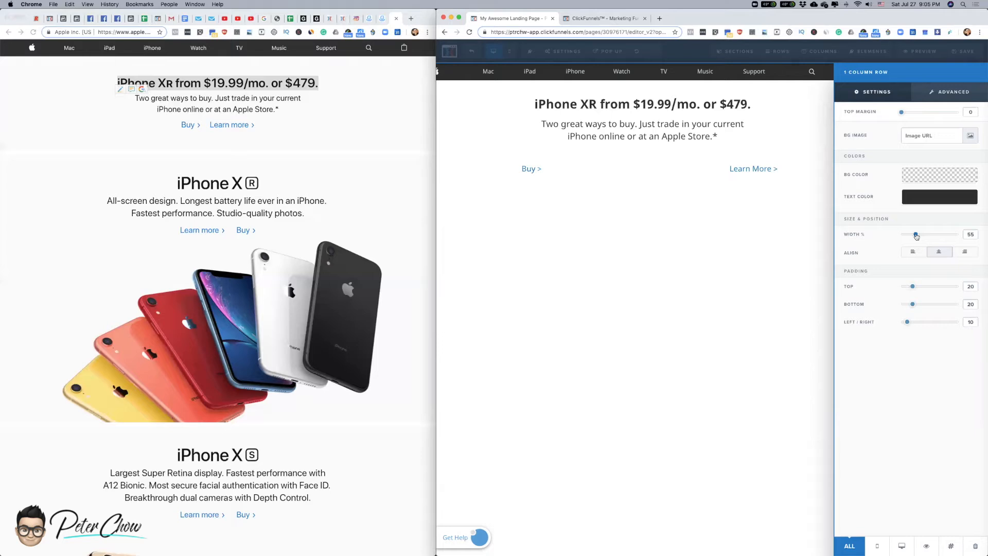
click(758, 132)
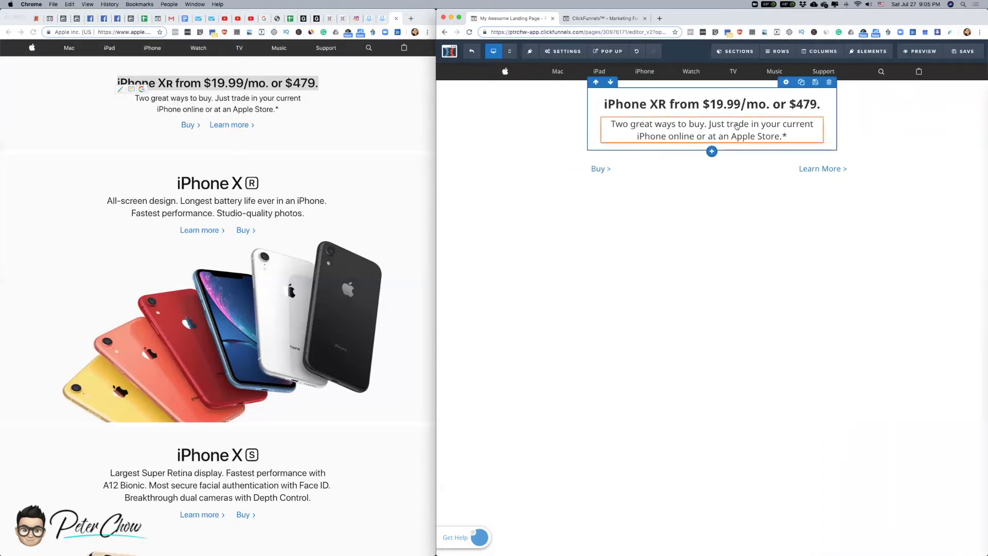
- Set the sub-headline's font size to 20
click(789, 113)
drag(915, 150, 911, 151)
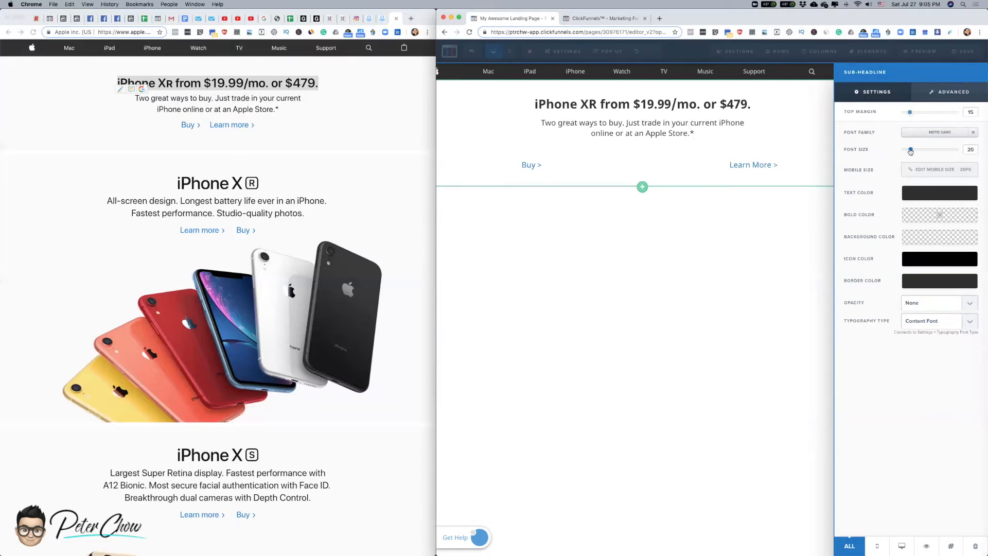
text(19)
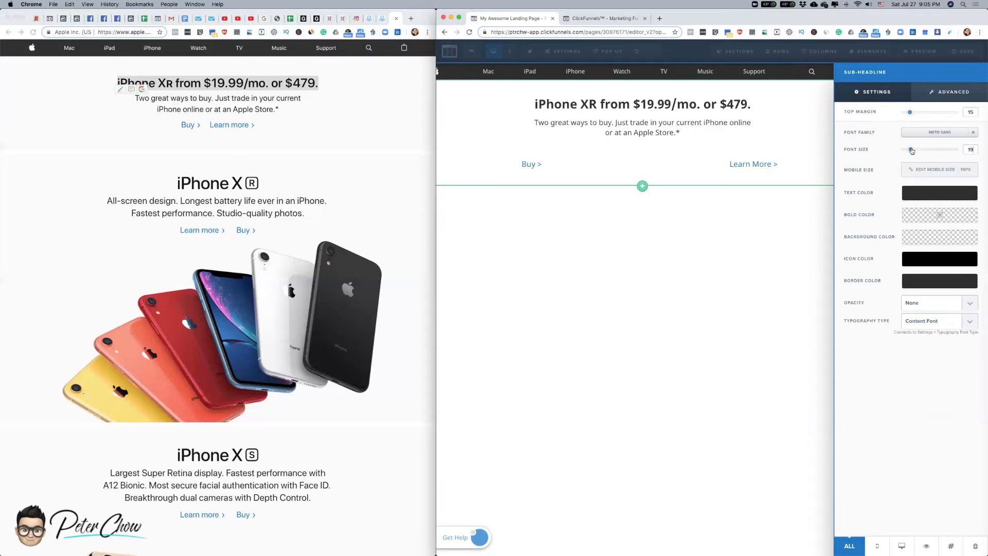
drag(913, 150, 912, 150)
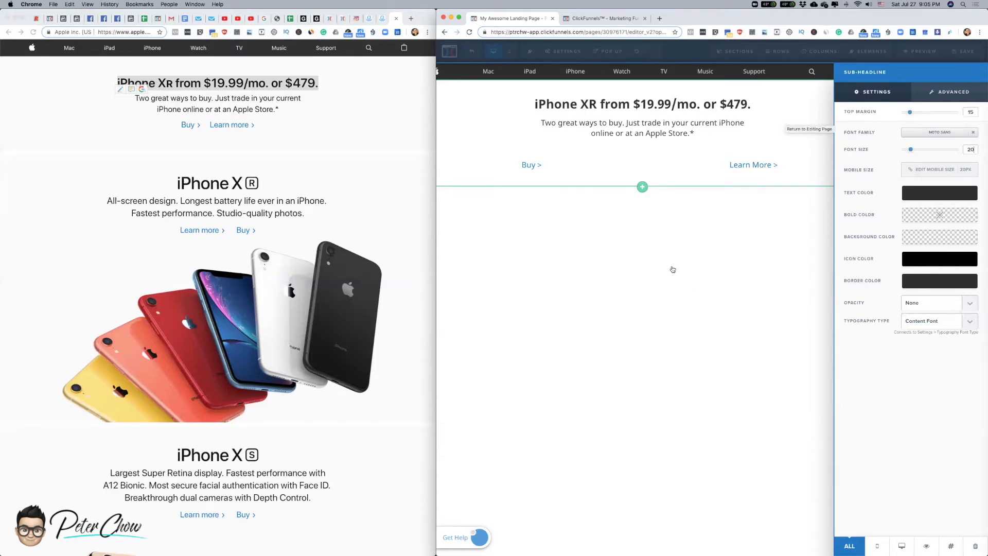
click(692, 270)
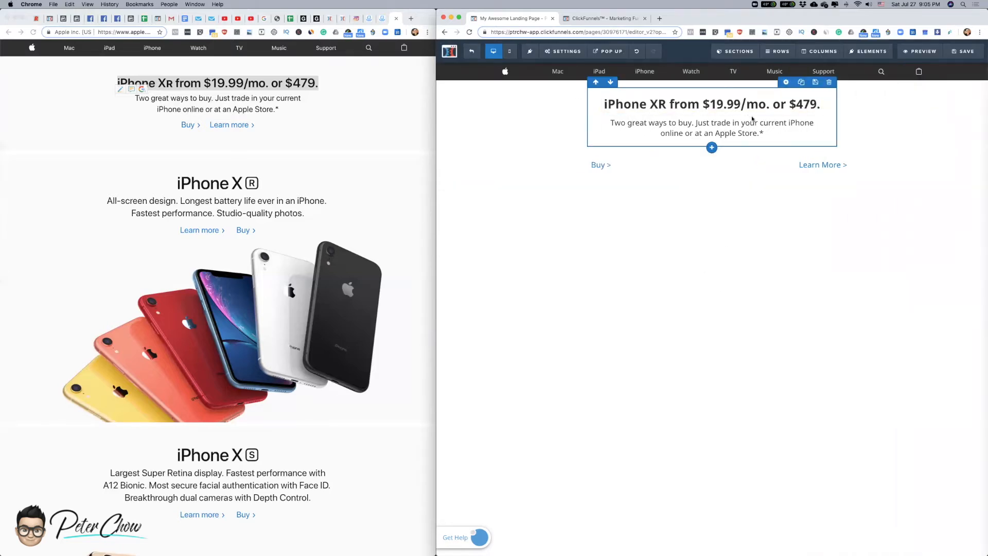
- Reduce the sub-headline's top margin to 5
click(792, 122)
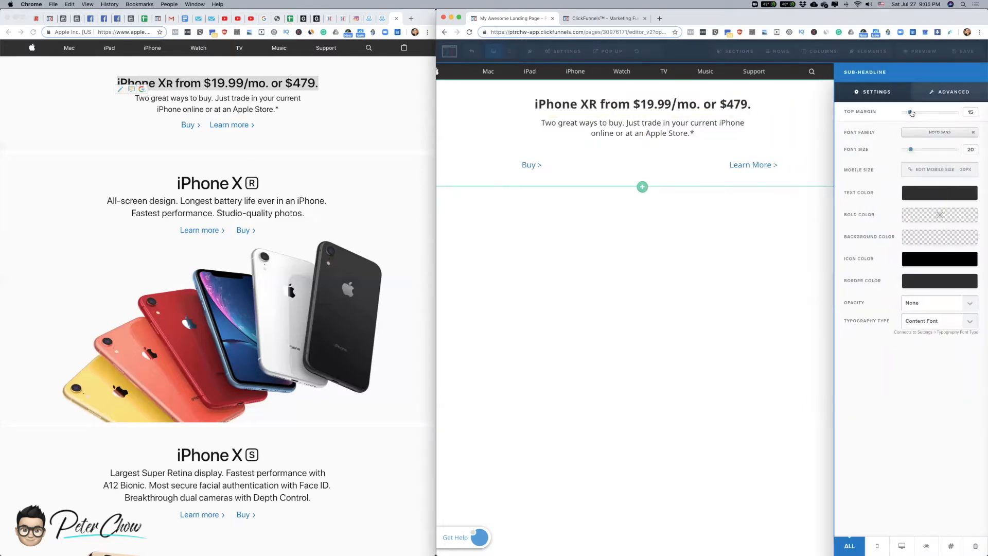
drag(909, 113, 907, 113)
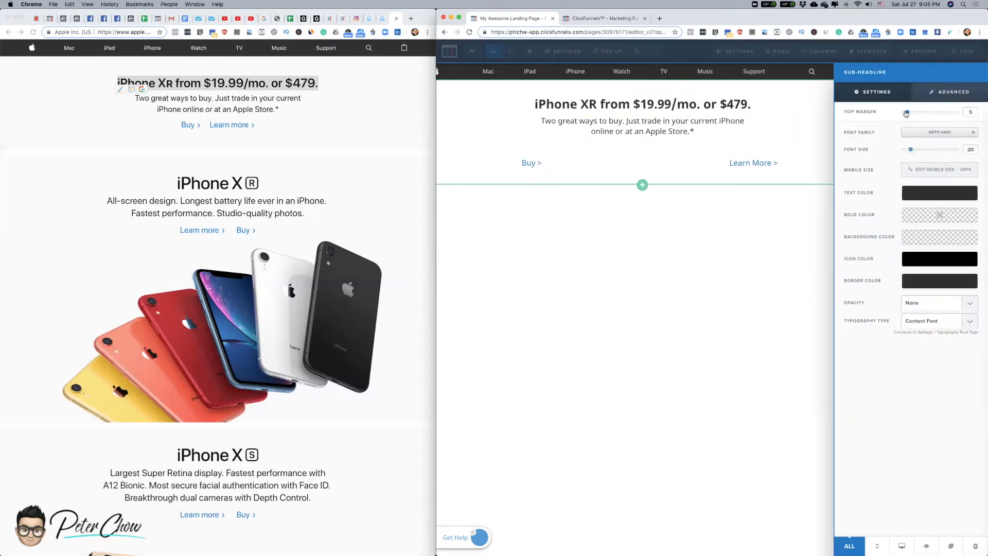
click(768, 223)
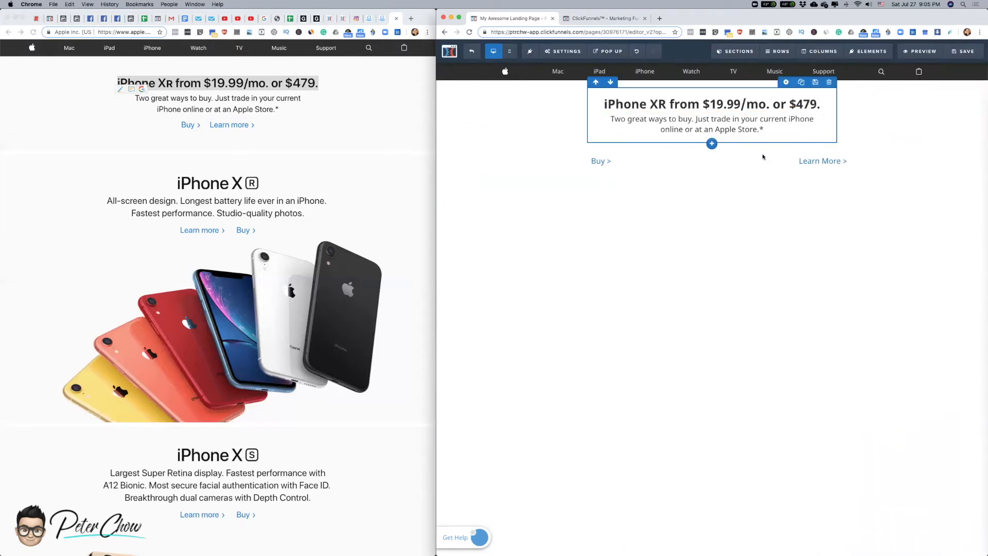
- Set the top margin of both the "Learn More >" and "Buy >" paragraphs to 0
click(893, 157)
drag(910, 112, 903, 112)
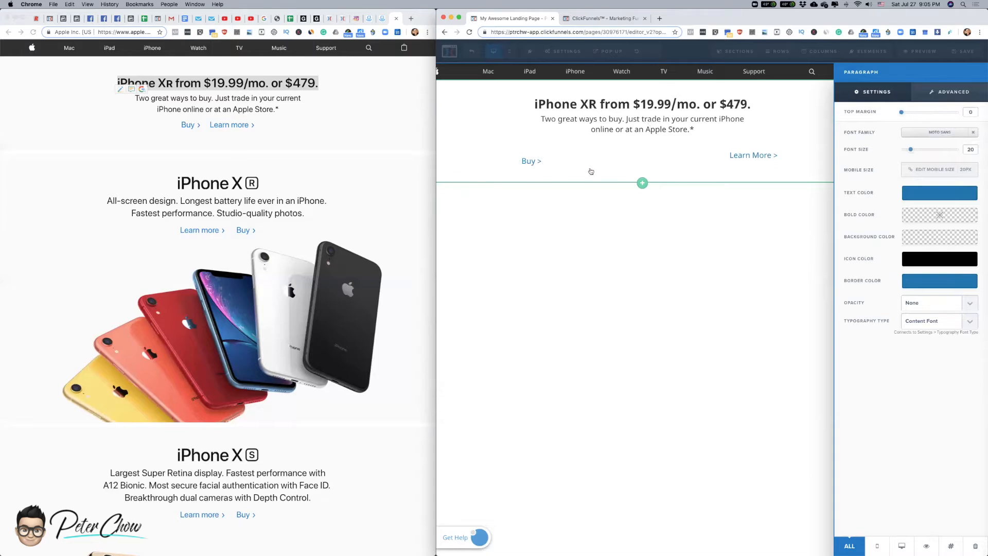
click(552, 161)
click(687, 161)
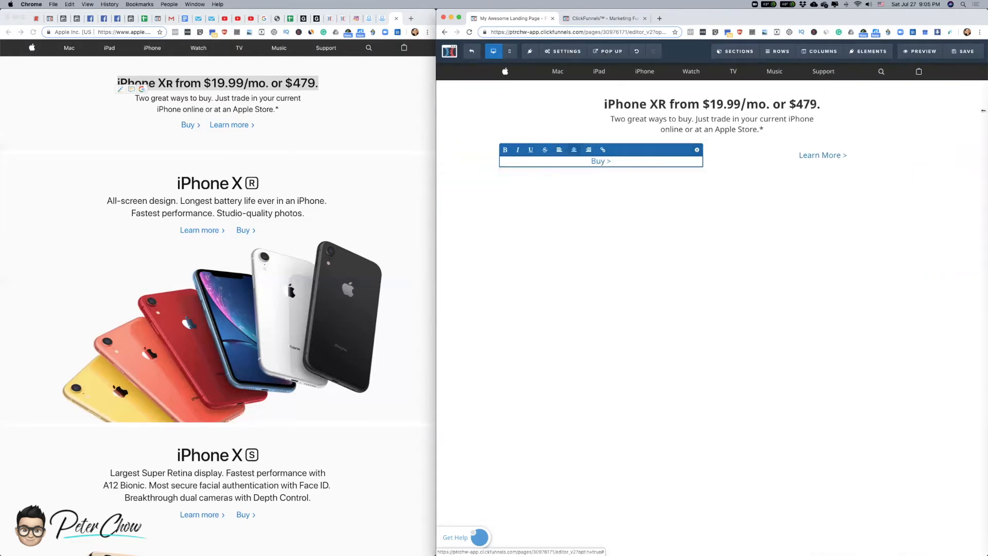
click(697, 150)
drag(909, 113, 844, 113)
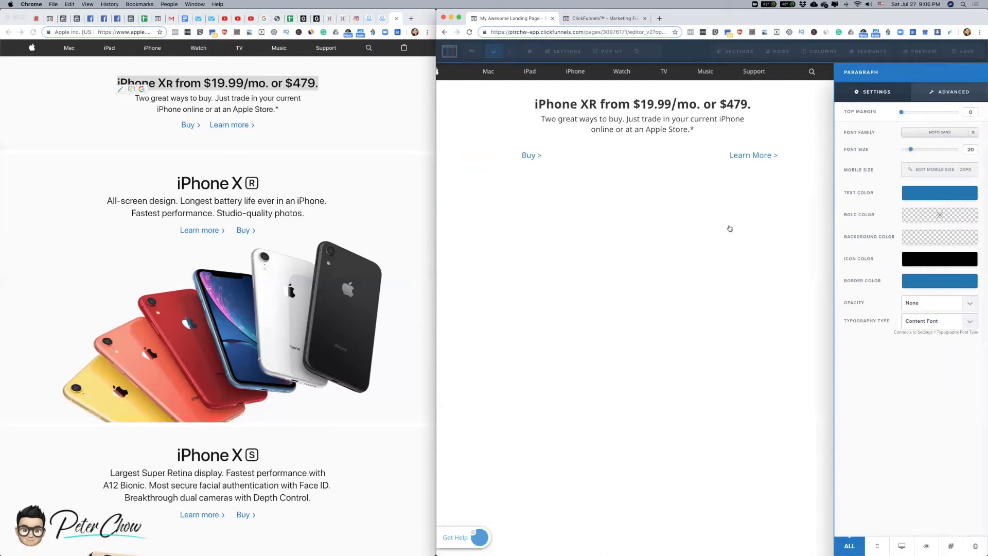
click(686, 198)
- Set the two-column link row's width to 40% and its top padding to 0
click(887, 136)
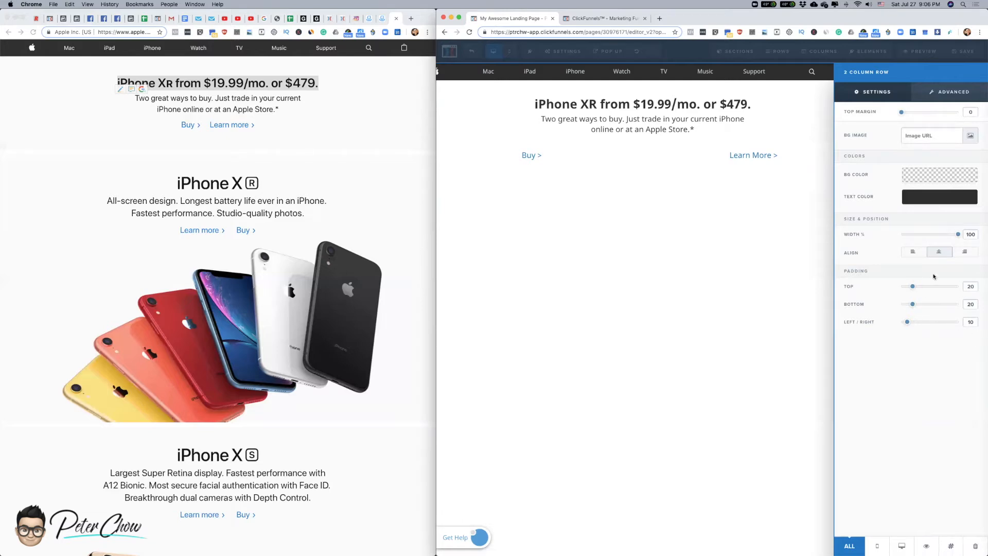
drag(963, 234, 873, 237)
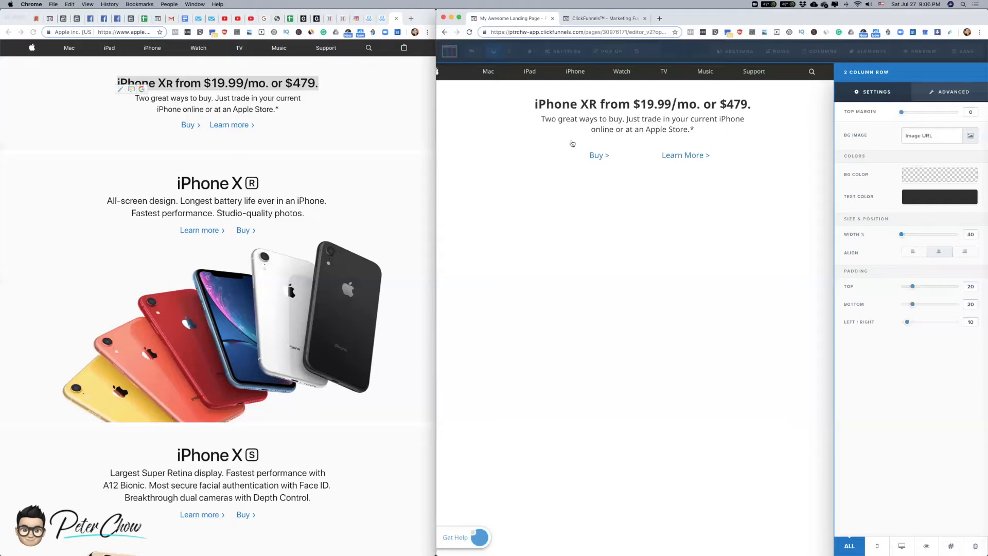
click(618, 163)
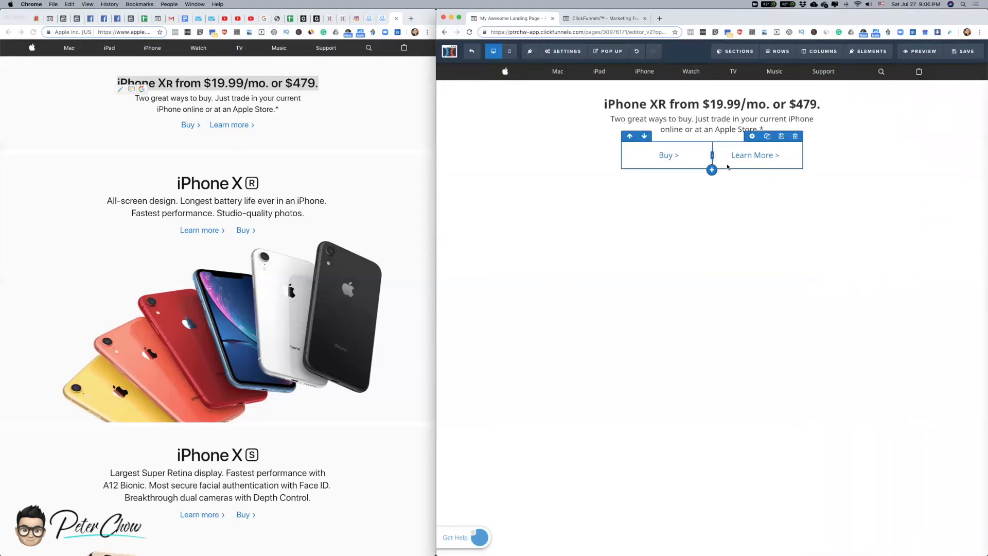
click(754, 138)
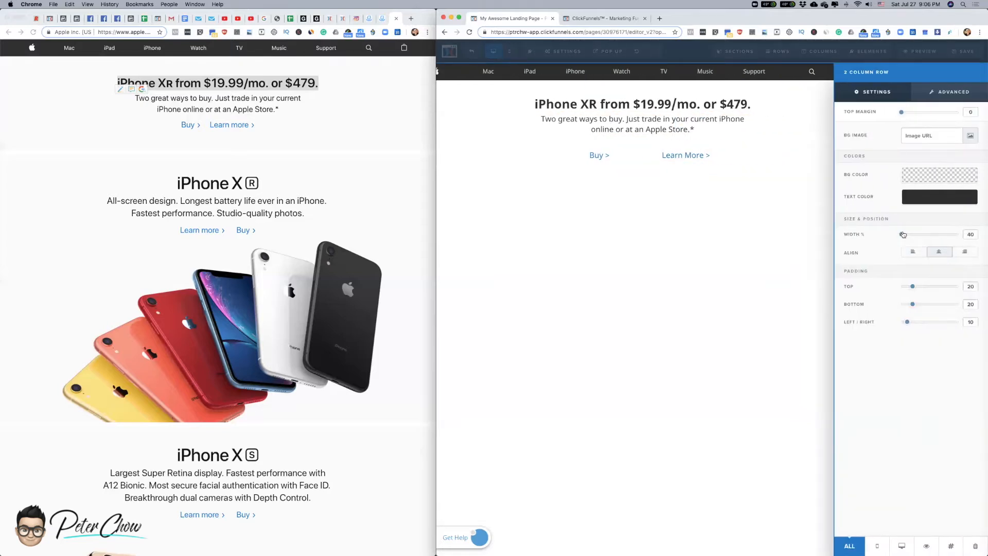
drag(913, 287, 794, 282)
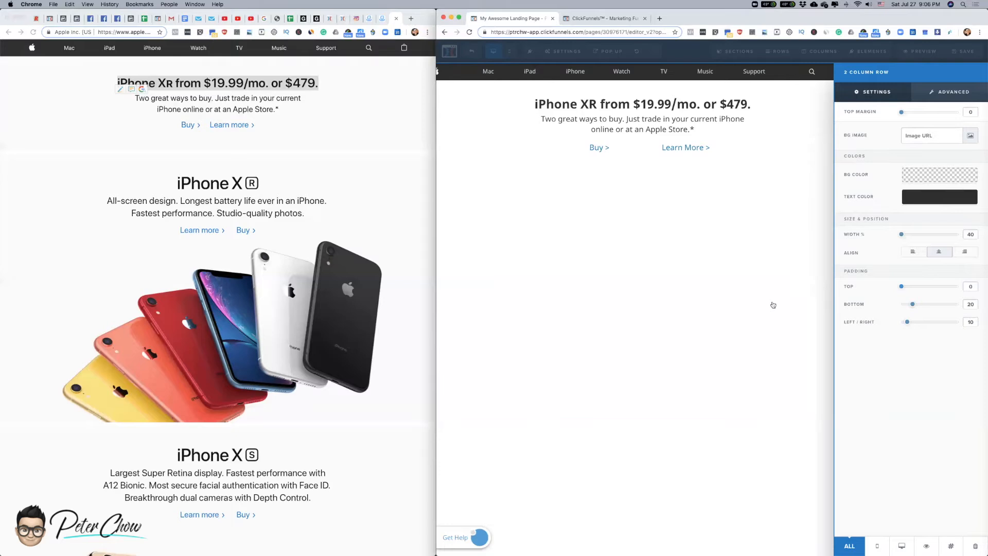
click(691, 224)
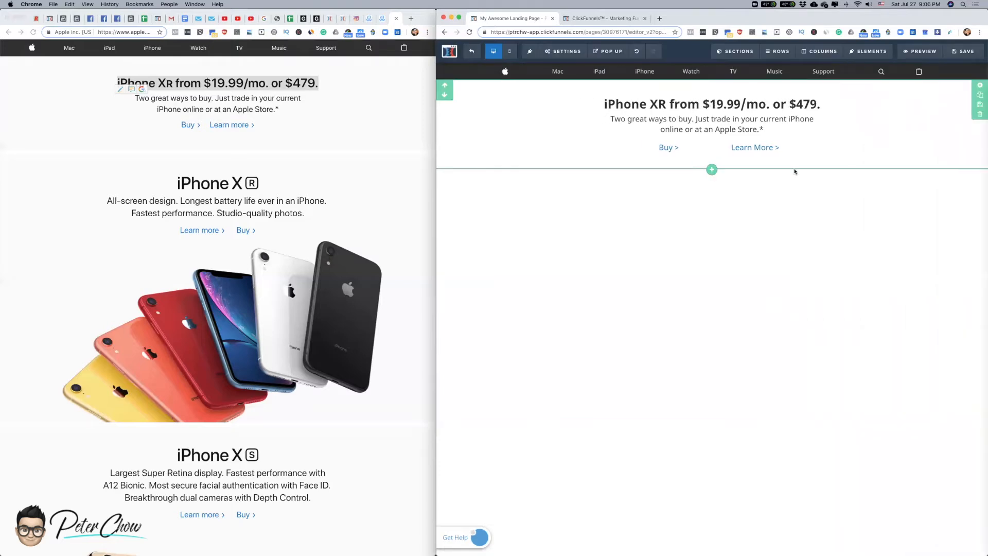
- Add a full-width section below the iPhone XR price offer section
click(713, 173)
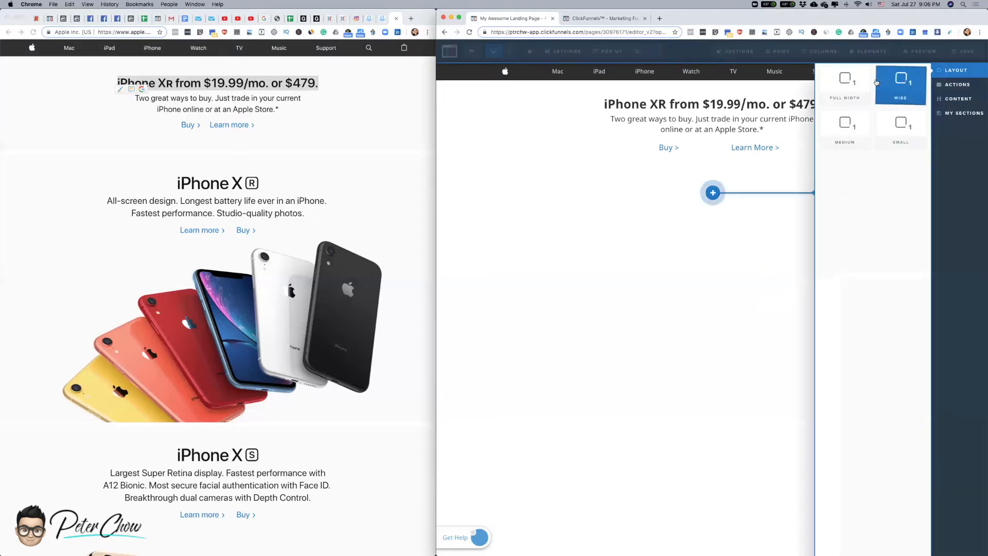
click(854, 85)
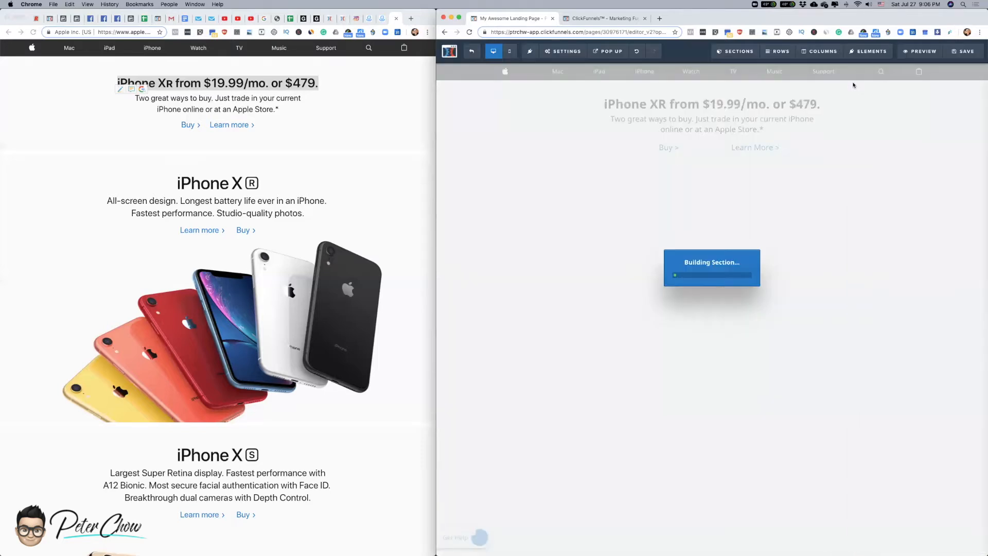
- Switch to Safari, close the blank image tab and find the iPhone XR logo among apple.com's image resources
click(236, 183)
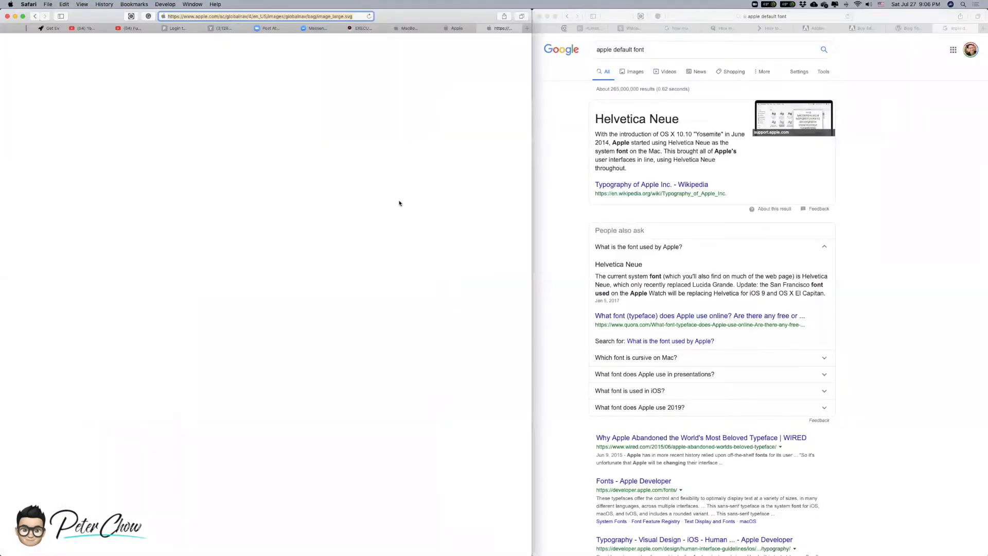
key(super+w)
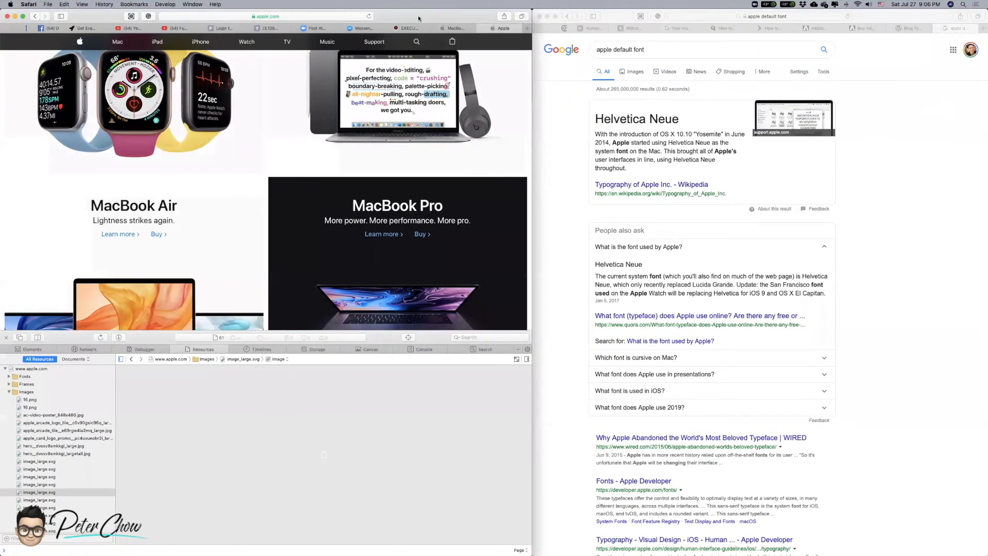
click(48, 501)
click(45, 508)
key(Down)
key(Down)
key(Down)
key(Down)
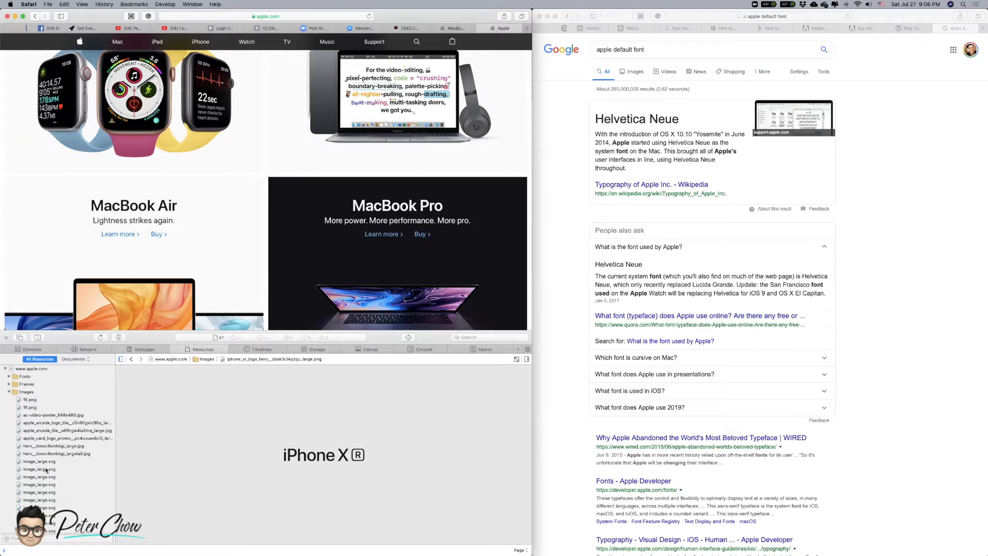
- Open the iPhone XR logo image in its own tab and copy its web address
scroll(51, 463, down, 5)
right_click(39, 403)
click(56, 412)
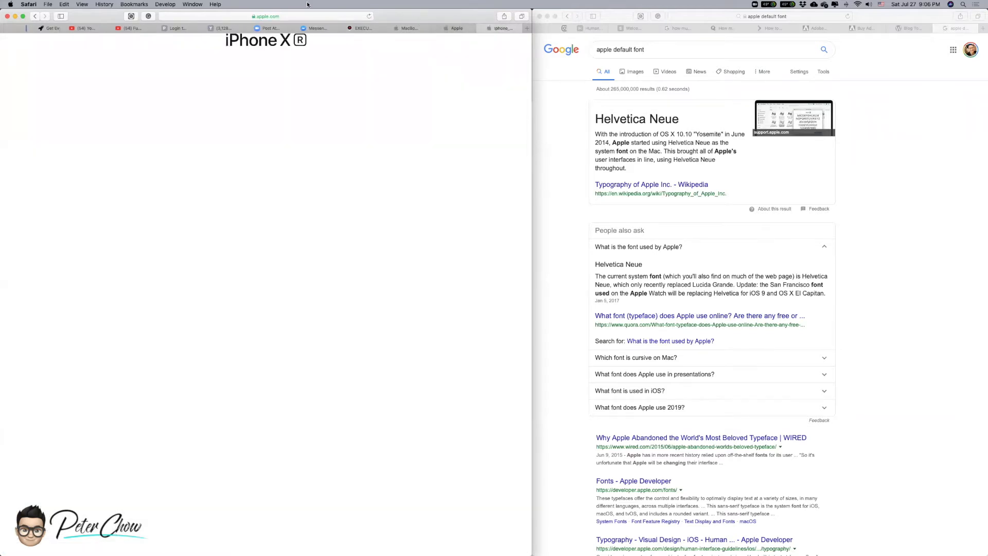
click(302, 16)
key(super+c)
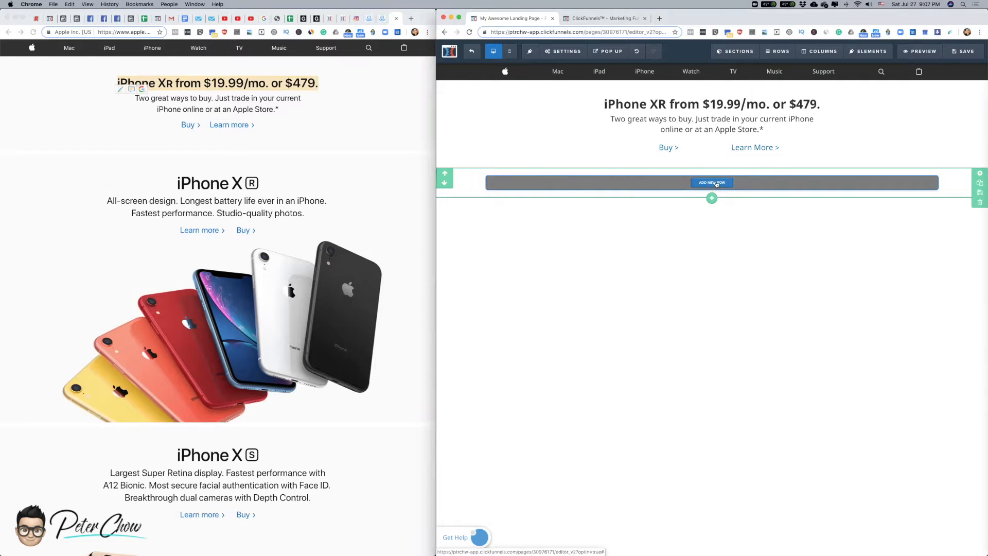
- Check the page's background settings in ClickFunnels against the background shades used along Apple's homepage
mouse_move(571, 54)
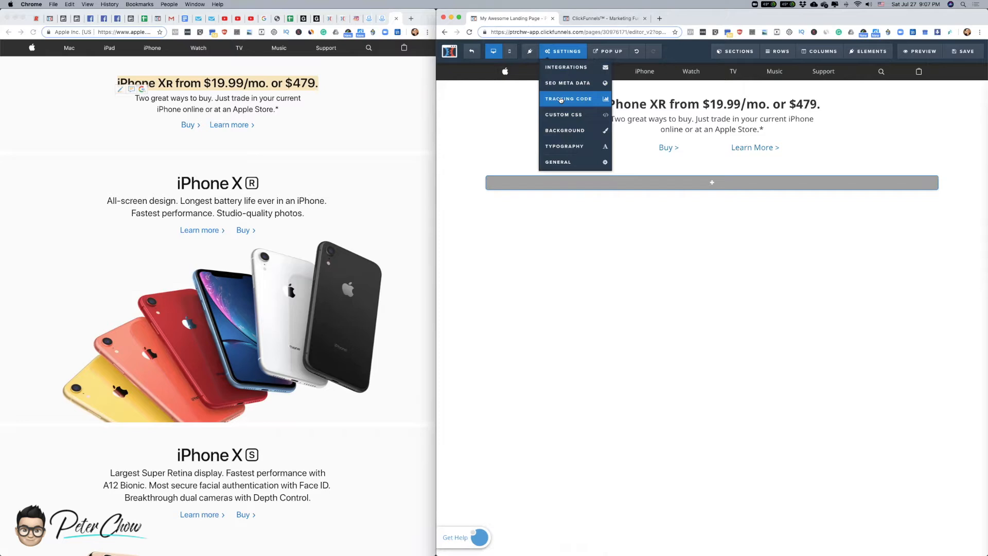
click(560, 131)
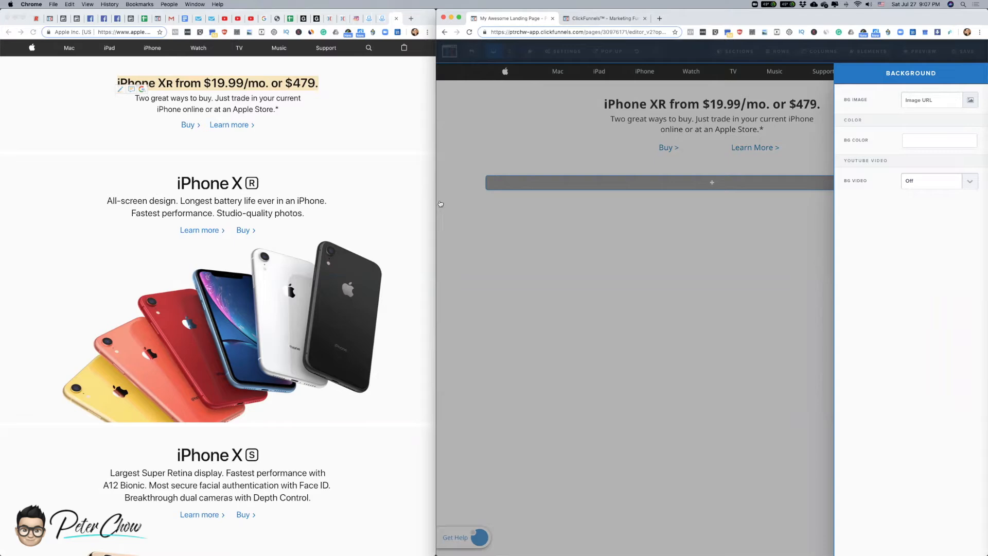
click(385, 210)
scroll(391, 257, down, 20)
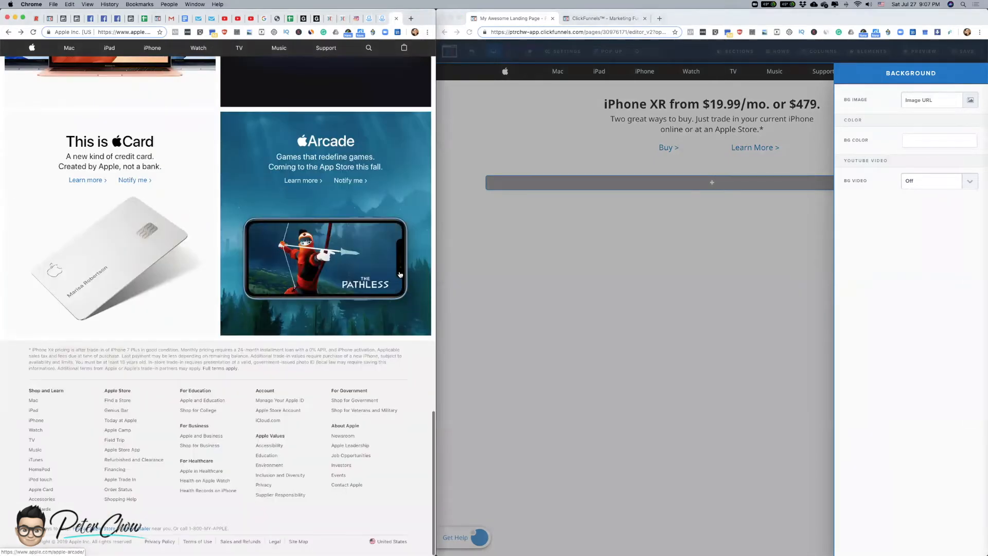
scroll(400, 274, up, 20)
click(746, 227)
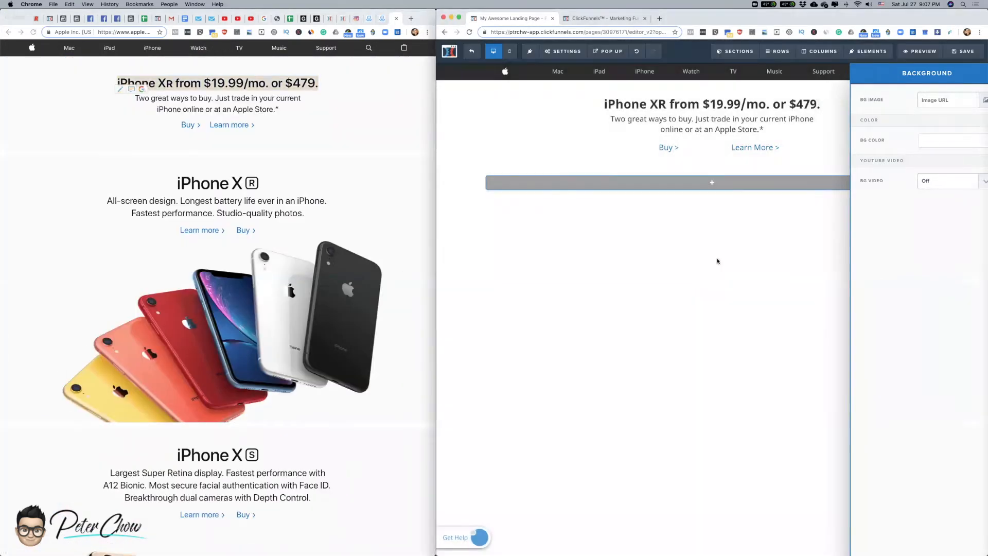
click(695, 287)
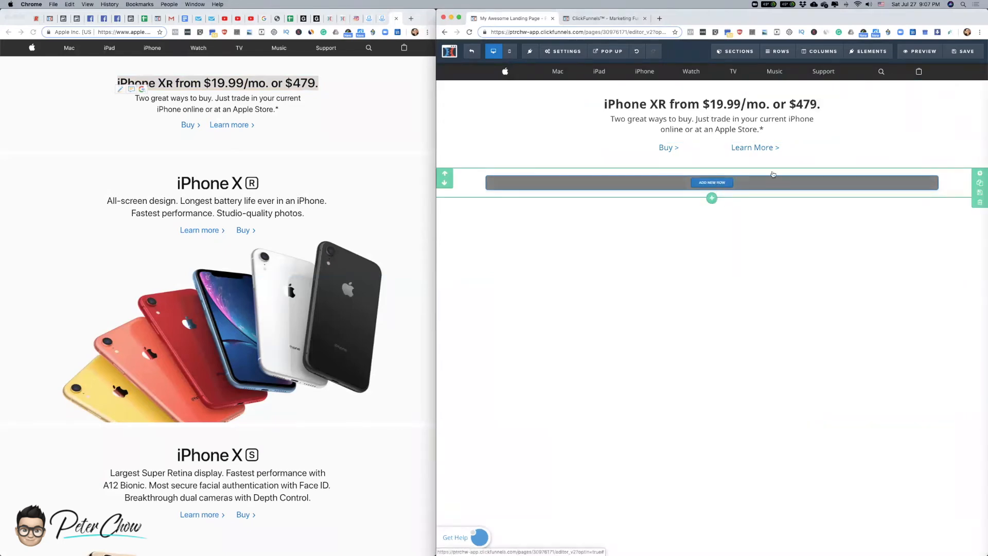
- Add a one-column row with an image element to the empty section below the iPhone XR price offer
click(719, 183)
click(848, 86)
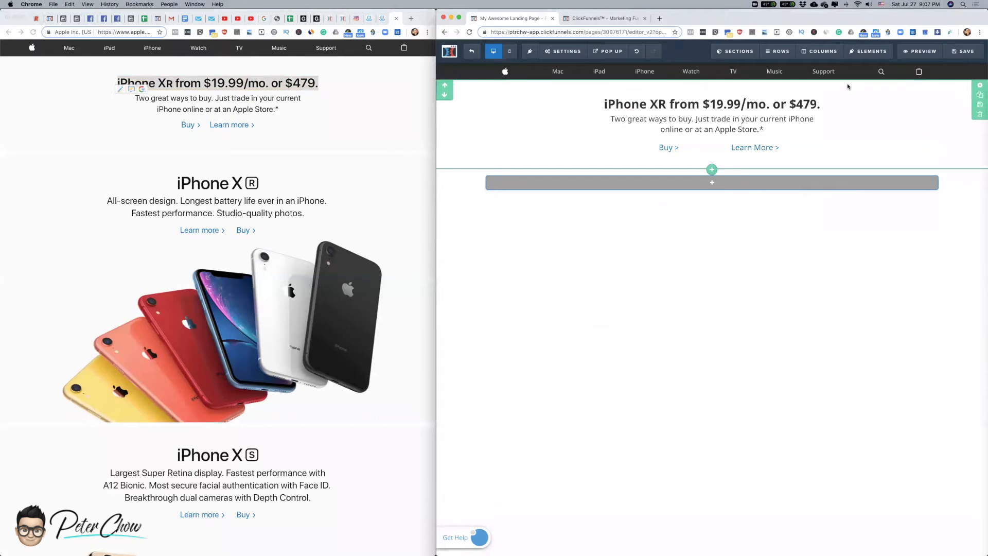
click(718, 184)
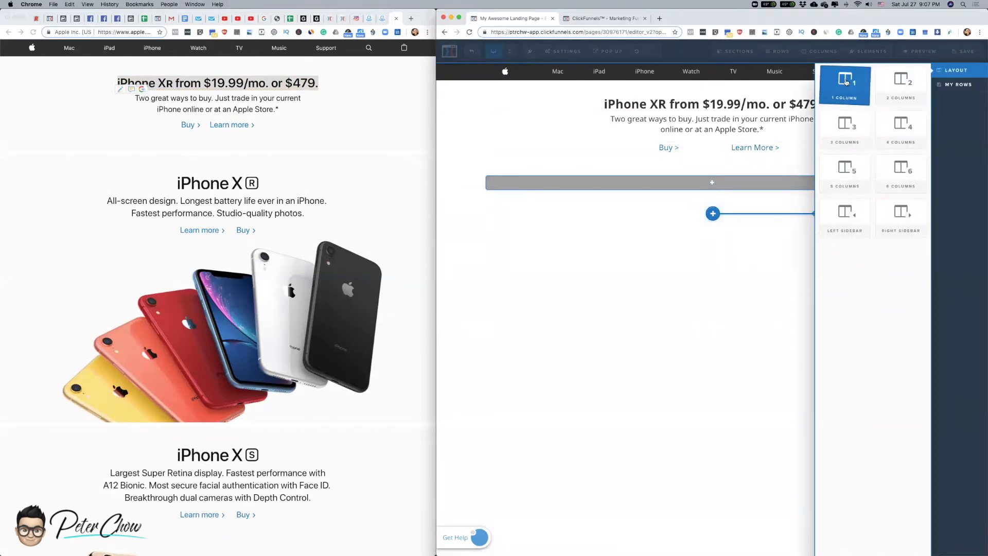
click(847, 81)
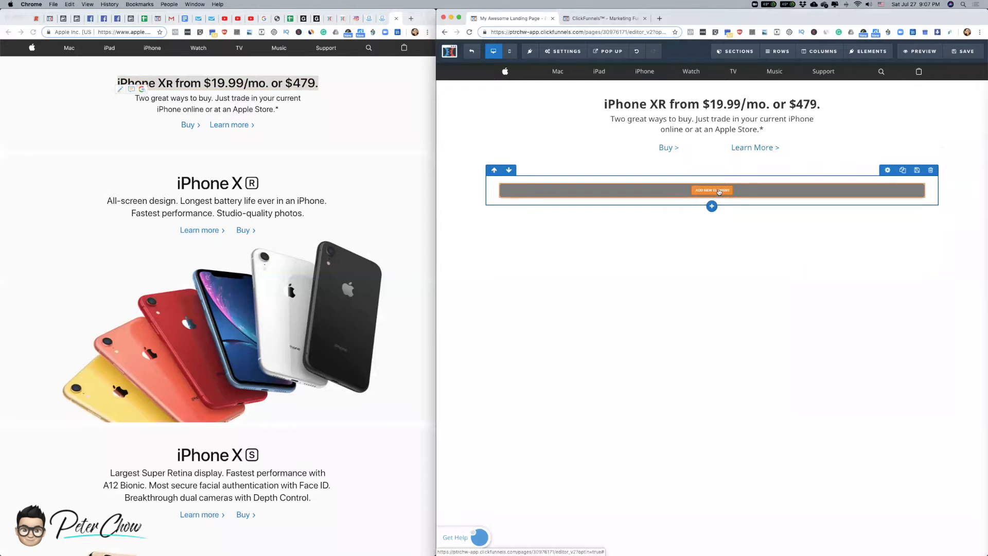
click(719, 191)
click(844, 225)
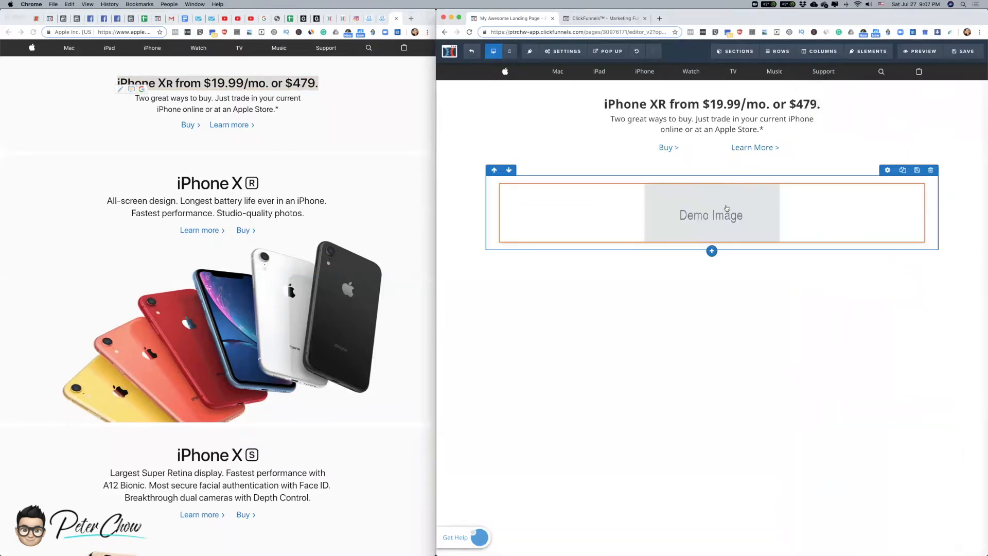
- Replace the demo image's address with the copied iPhone XR logo address
click(787, 212)
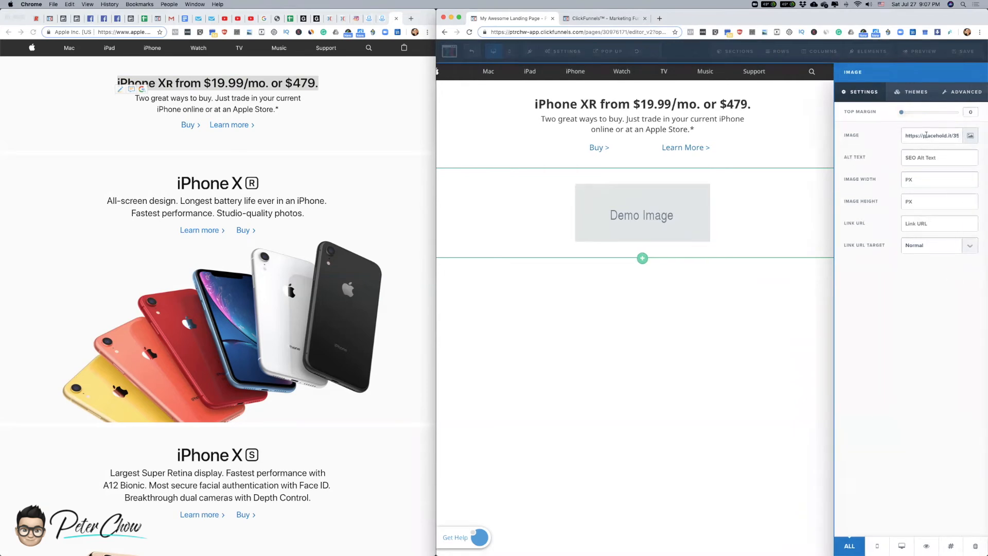
triple_click(927, 135)
key(super+v)
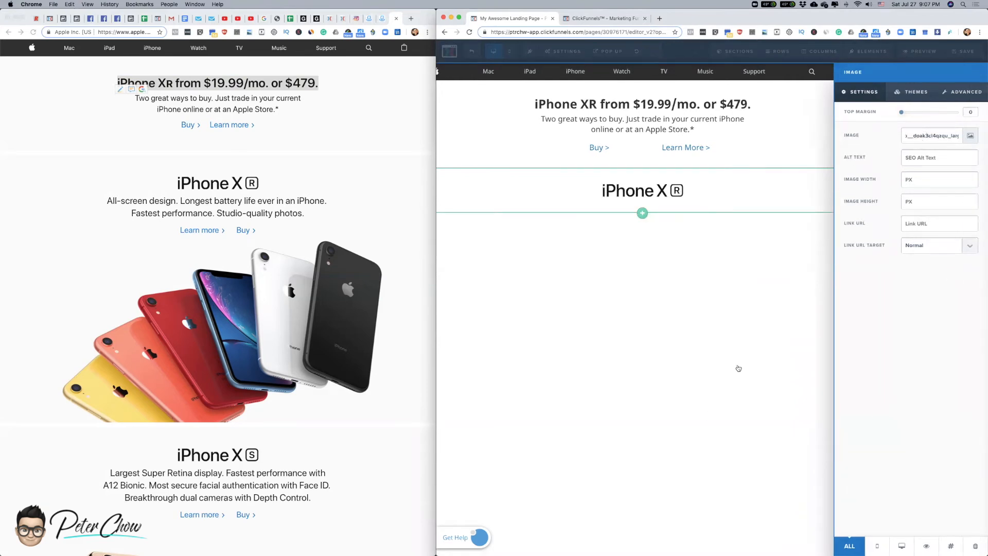
click(722, 271)
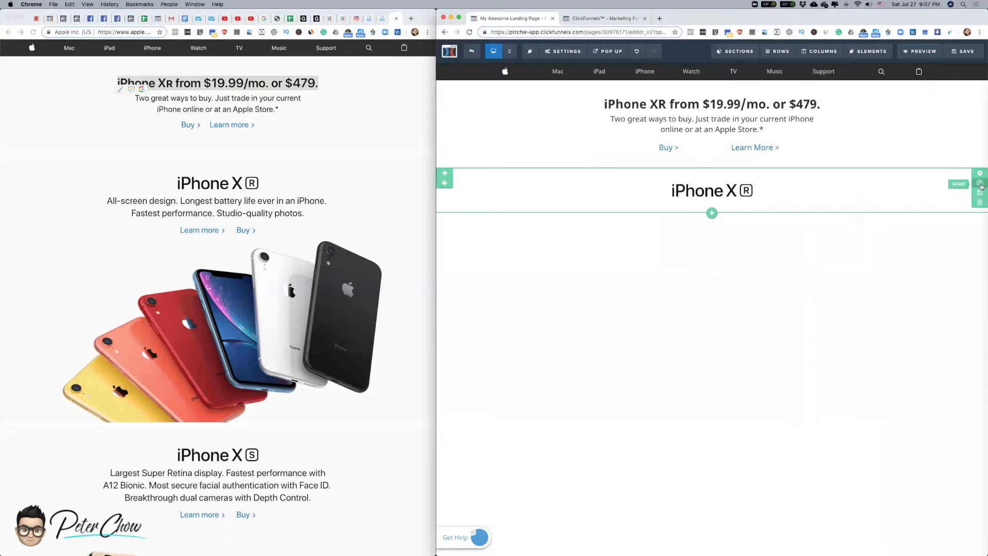
- Give the iPhone XR logo section a top-only solid white border with a size of 10px
click(980, 175)
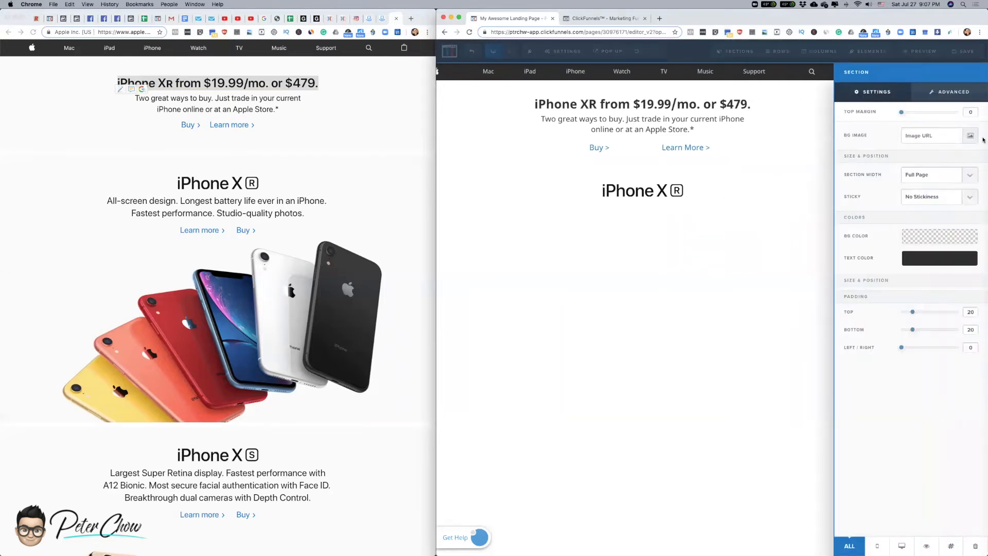
click(954, 93)
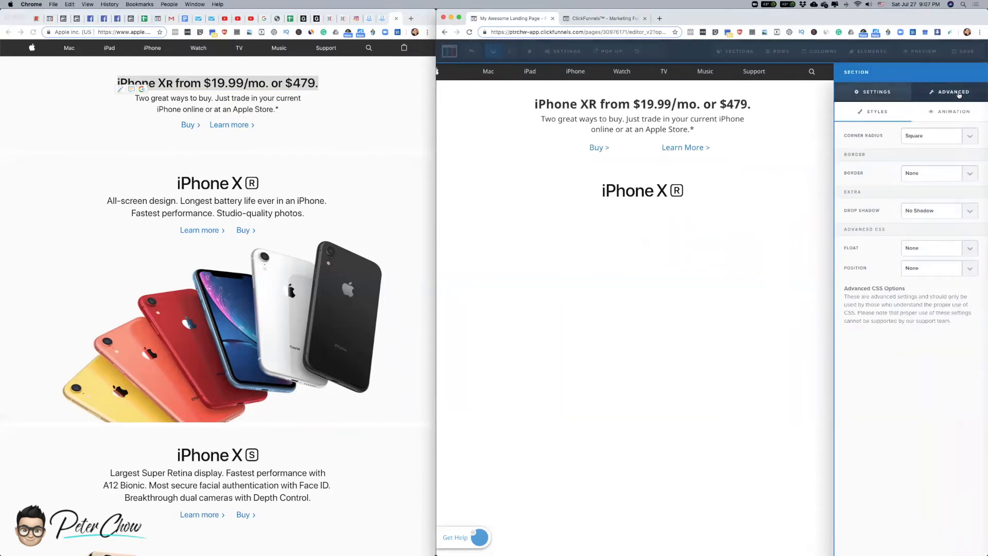
click(970, 174)
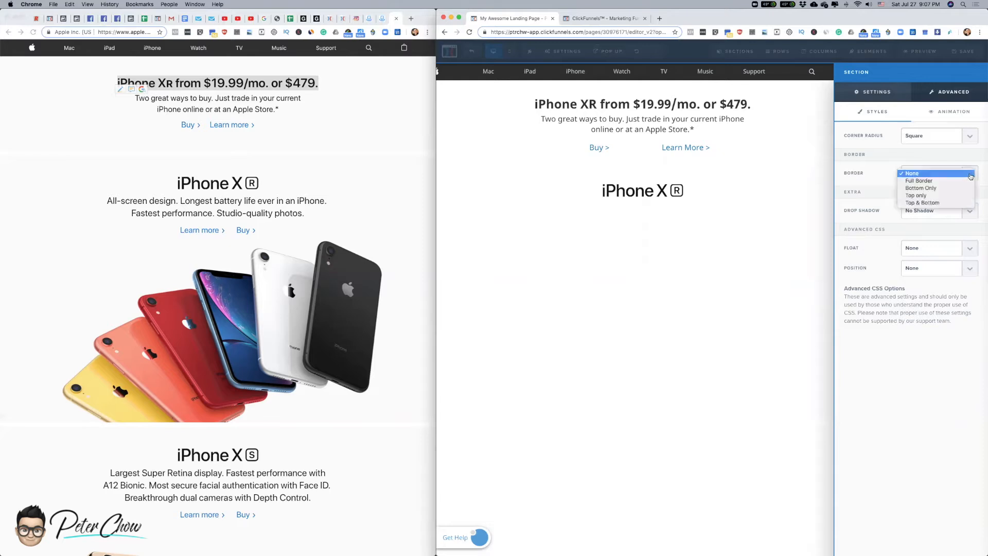
click(951, 196)
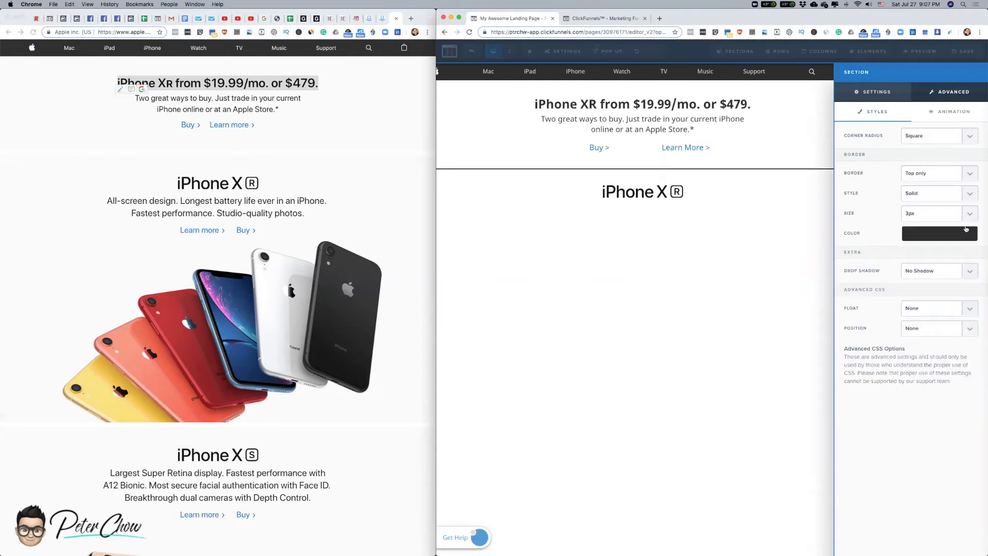
click(963, 234)
click(895, 261)
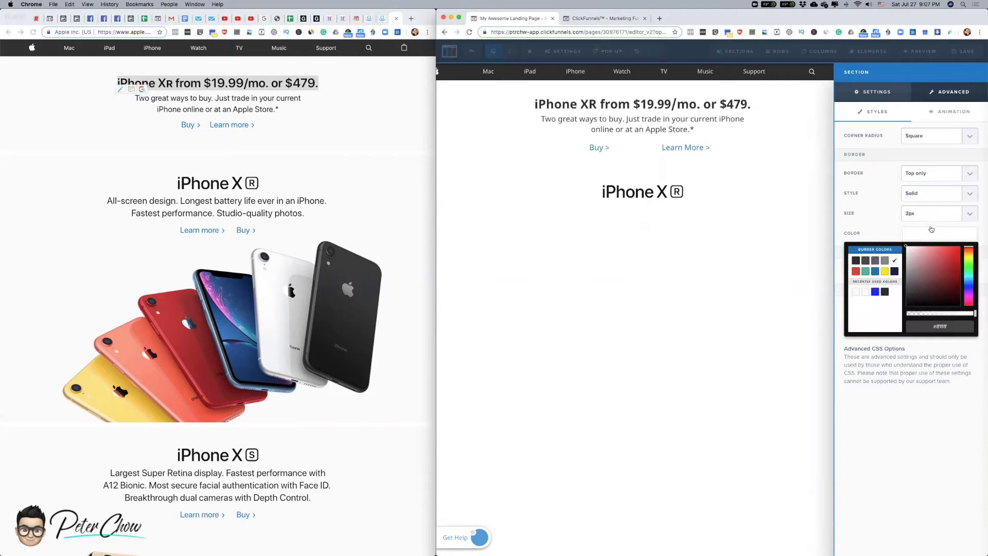
click(968, 216)
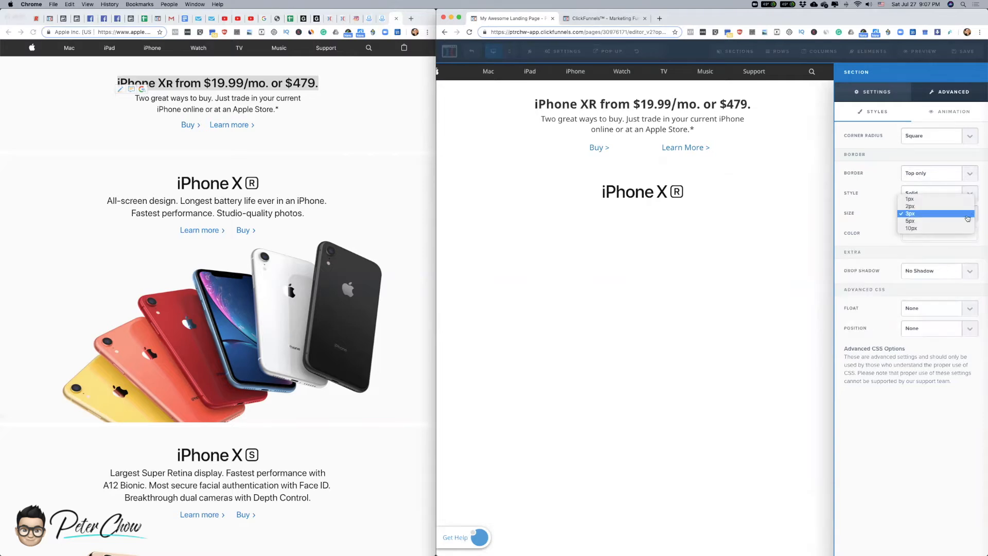
click(960, 228)
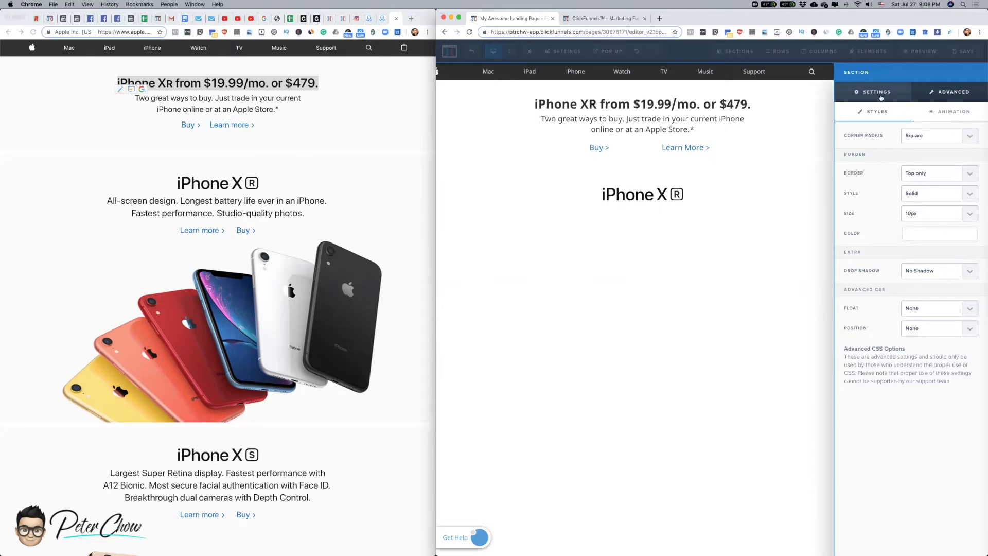
click(638, 248)
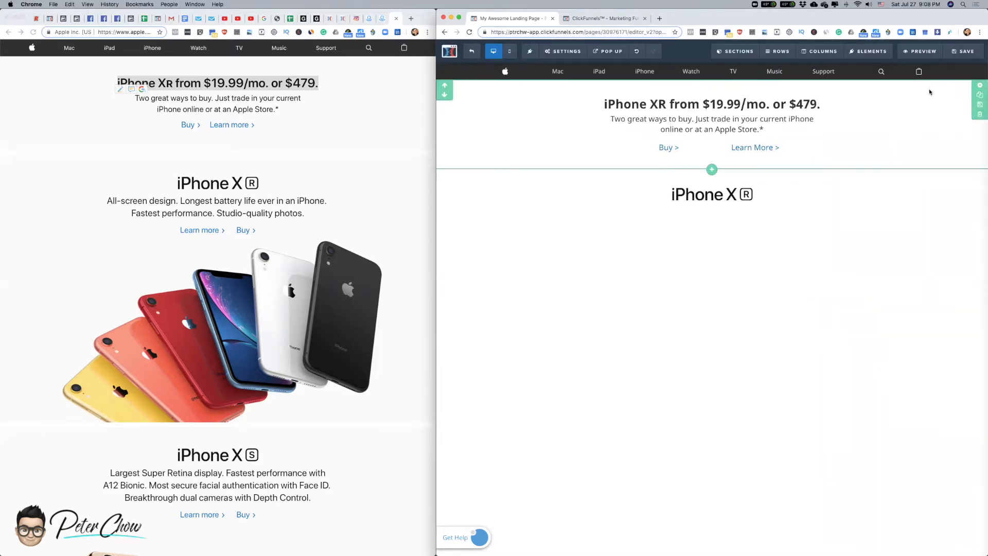
- Set the background color of the iPhone XR price offer section to the light shade #faf8f8
click(980, 69)
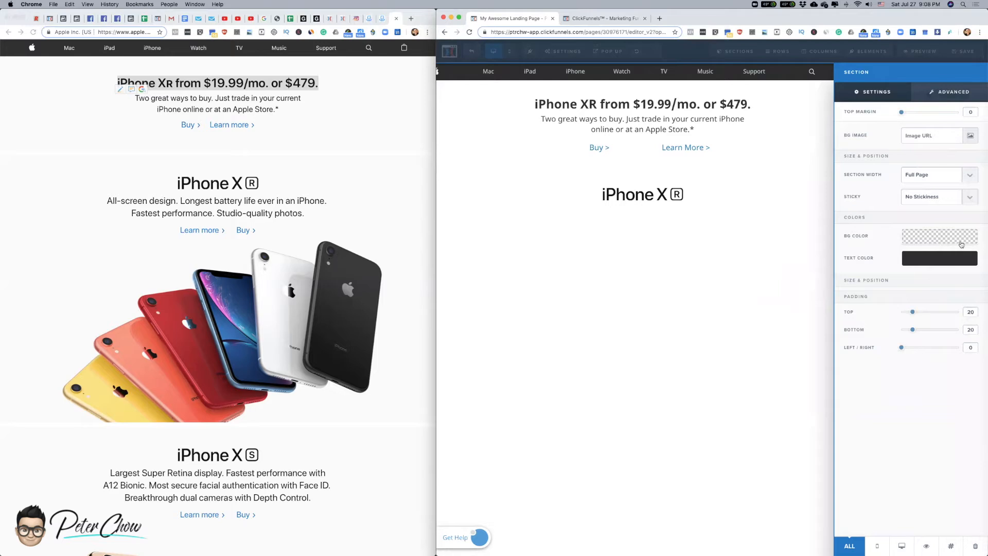
click(947, 242)
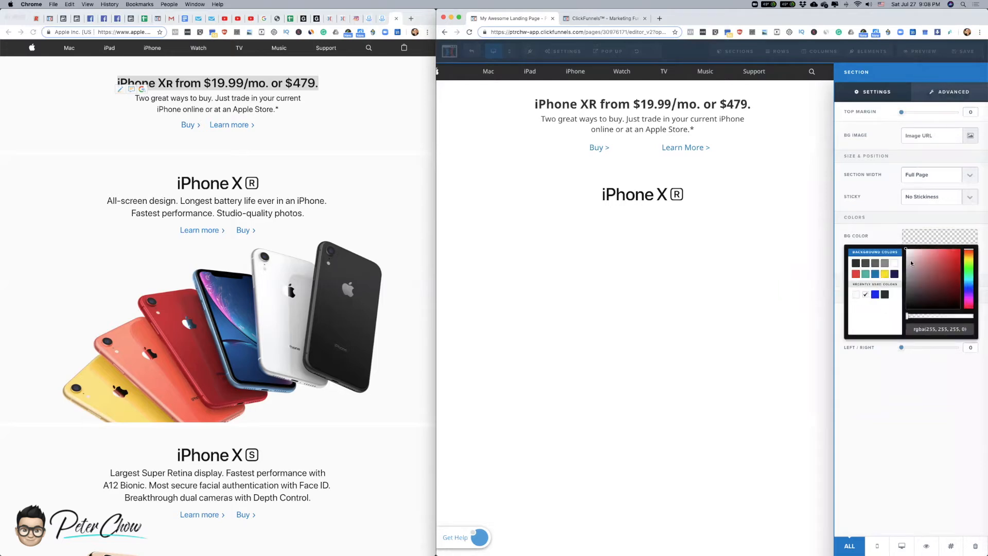
drag(906, 255, 899, 228)
click(940, 238)
click(941, 239)
click(753, 166)
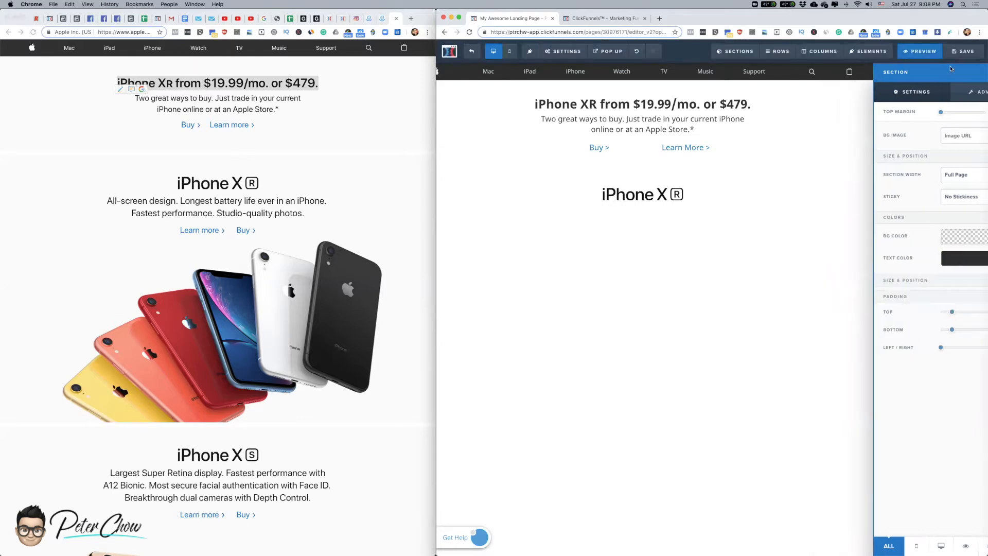
click(975, 86)
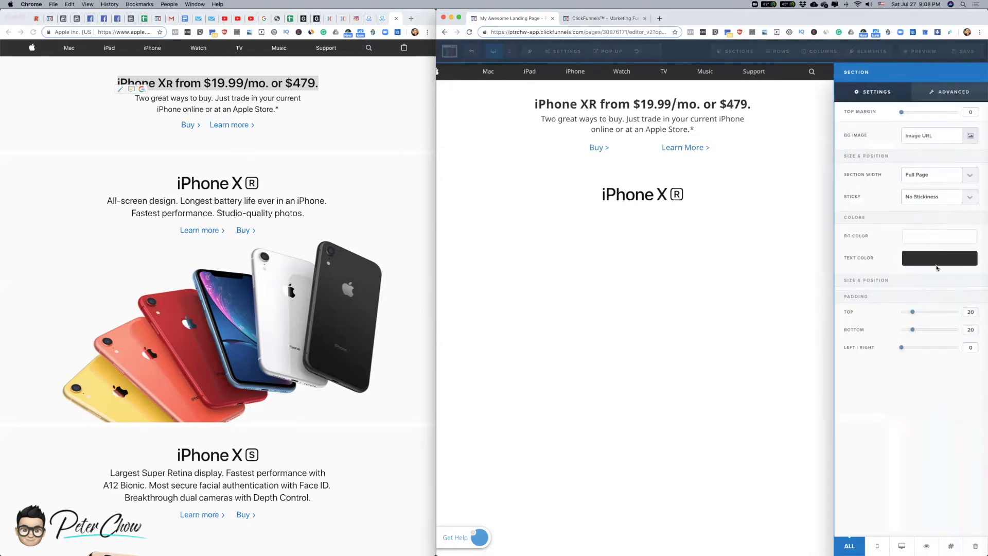
click(931, 235)
drag(906, 250, 908, 252)
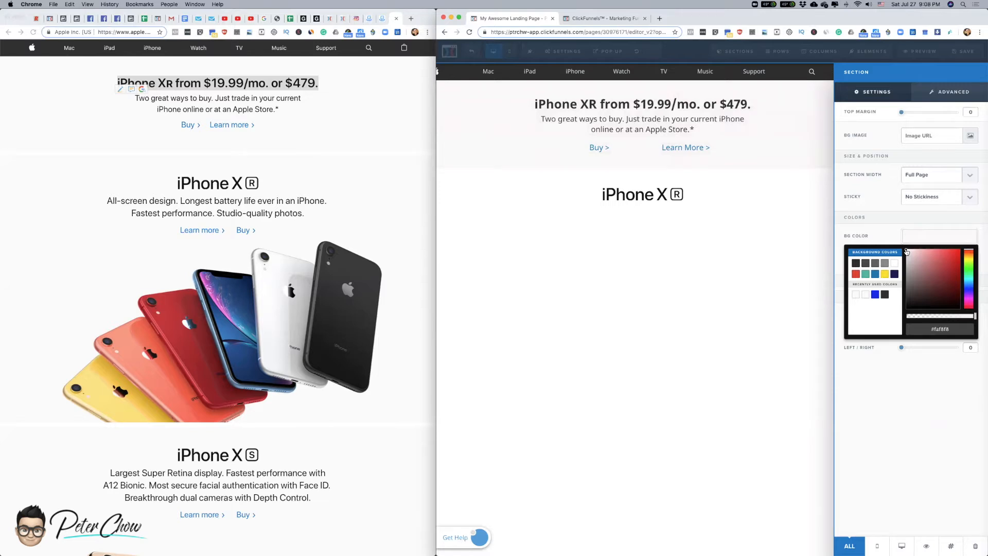
click(787, 233)
- Set the background color of the iPhone XR logo section to #faf8f8
click(981, 178)
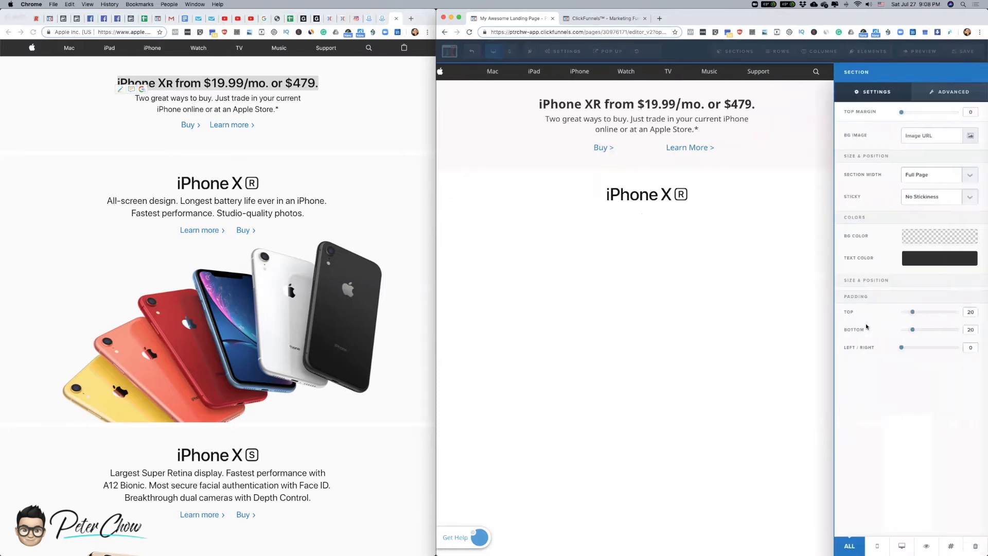
click(930, 236)
drag(954, 328, 921, 330)
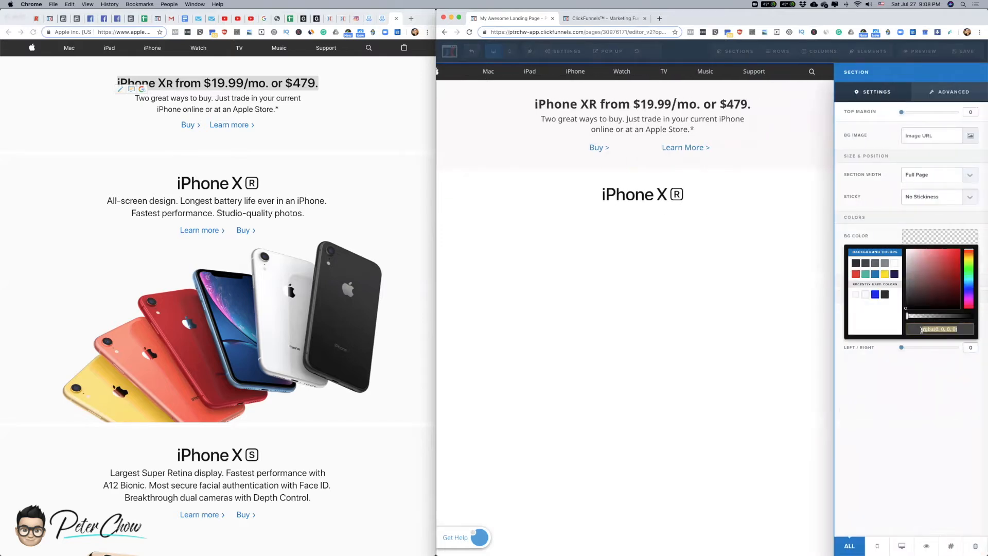
text(#faf8f8)
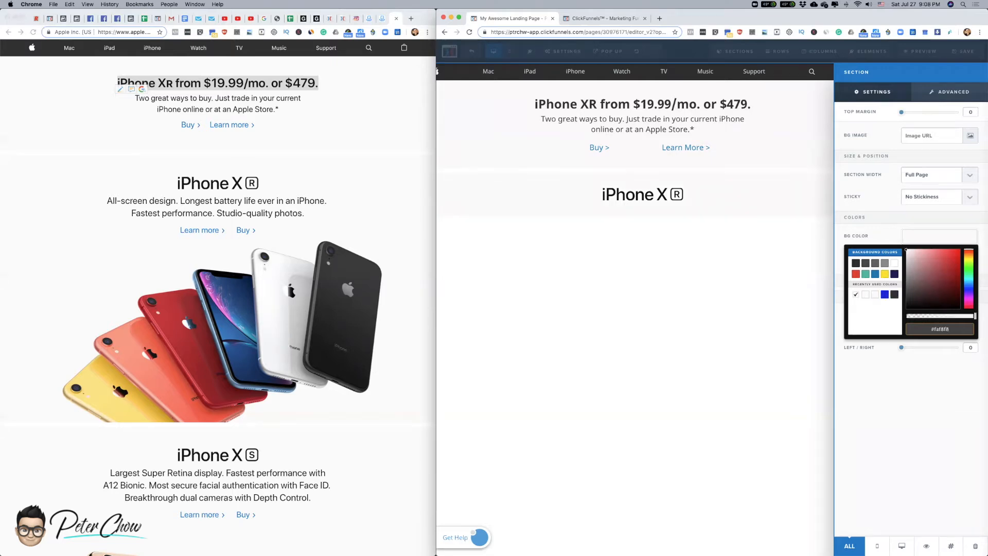
click(684, 306)
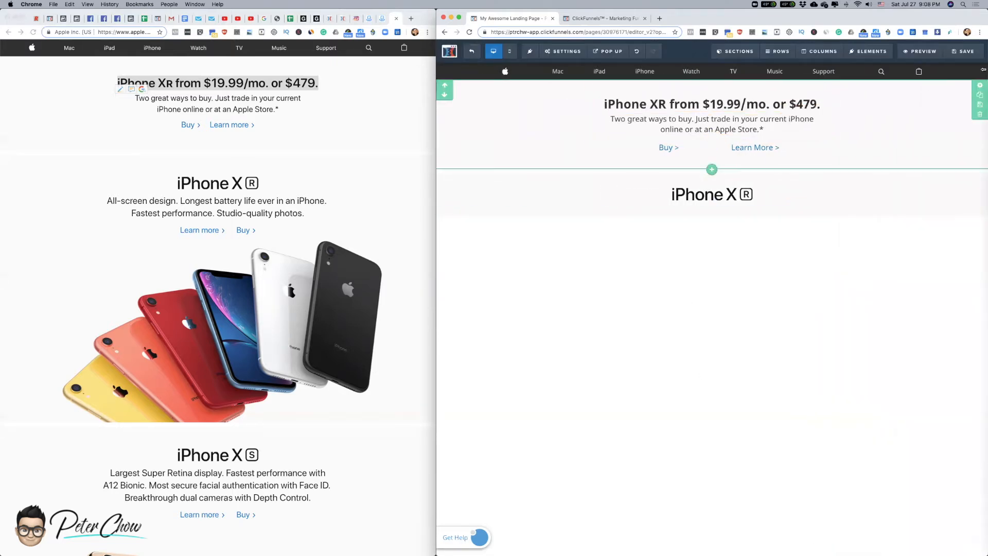
- Review the available border sizes for the iPhone XR logo section's top border
click(980, 175)
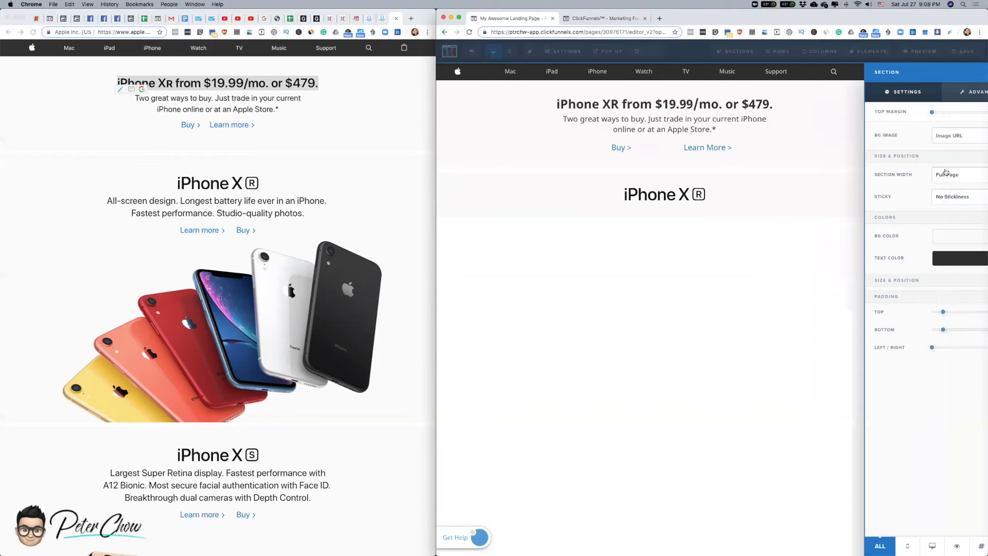
click(958, 92)
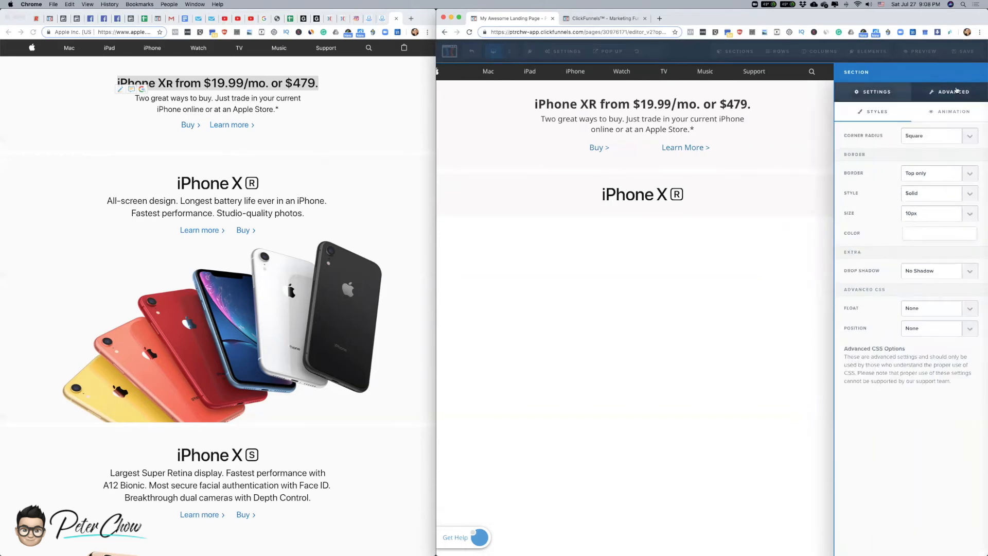
click(964, 215)
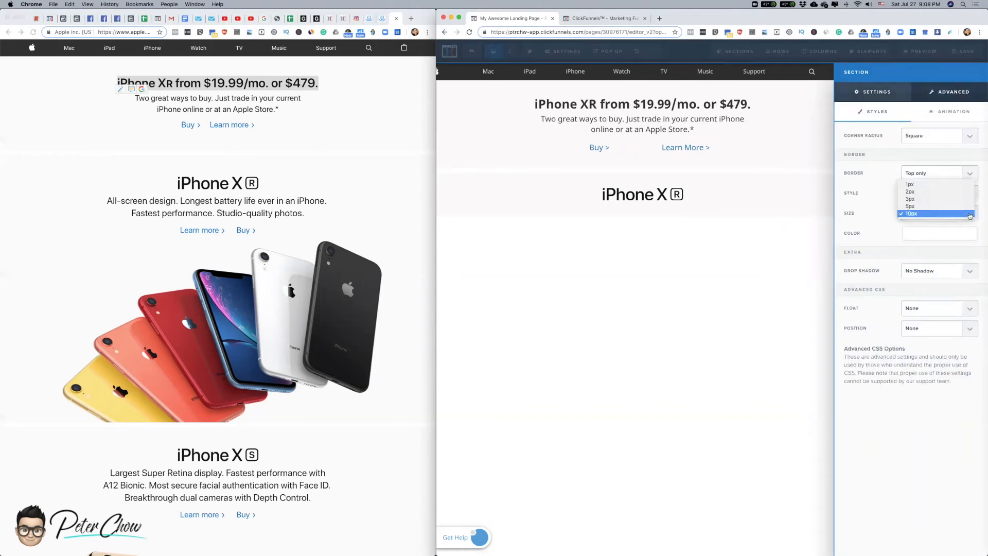
click(910, 214)
click(924, 215)
click(765, 129)
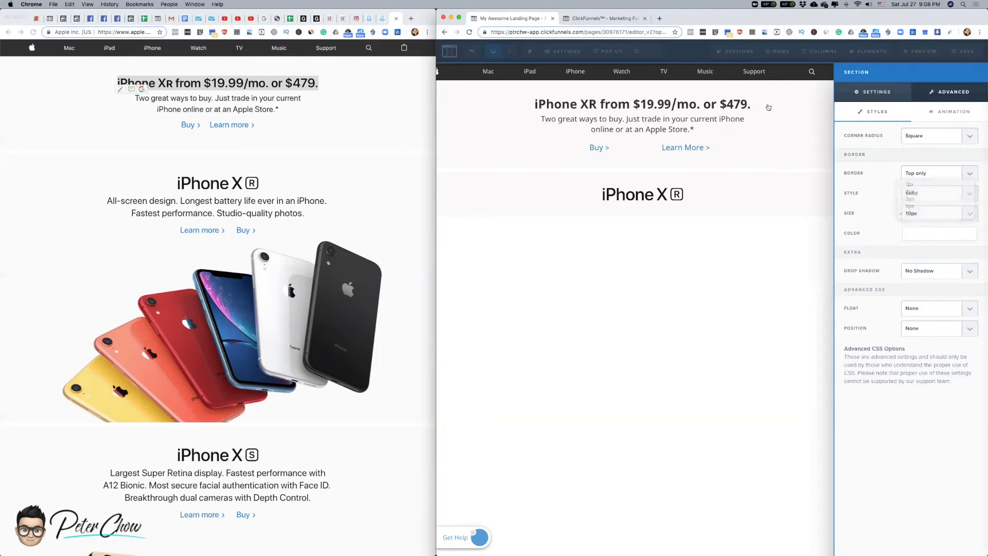
click(803, 141)
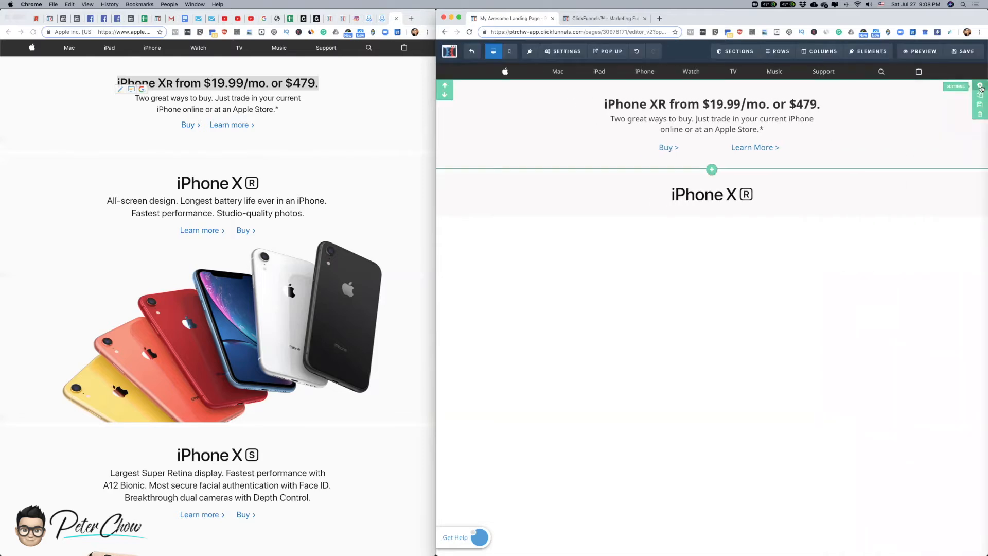
- Give the iPhone XR price offer section a bottom-only solid white border with a size of 5px
click(978, 89)
click(956, 92)
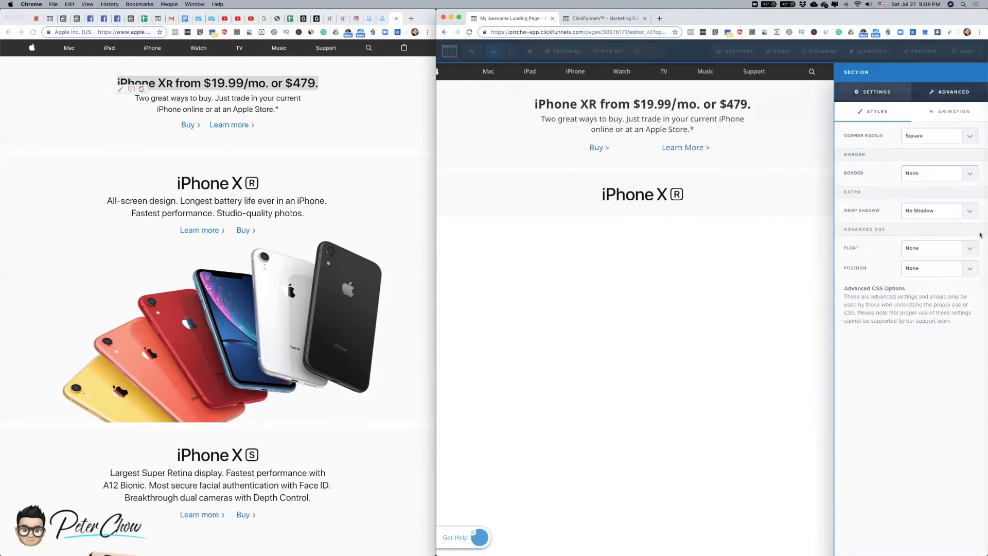
click(970, 175)
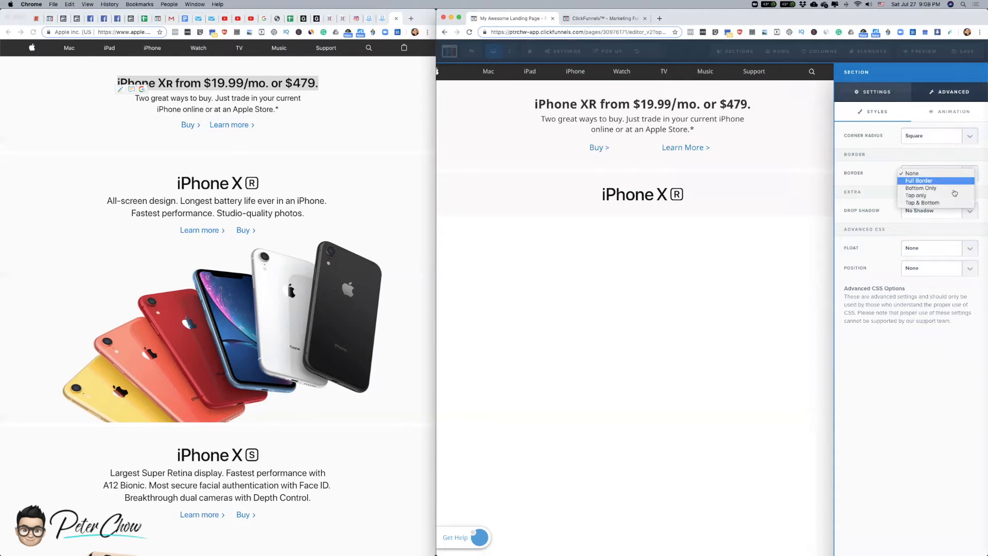
click(946, 192)
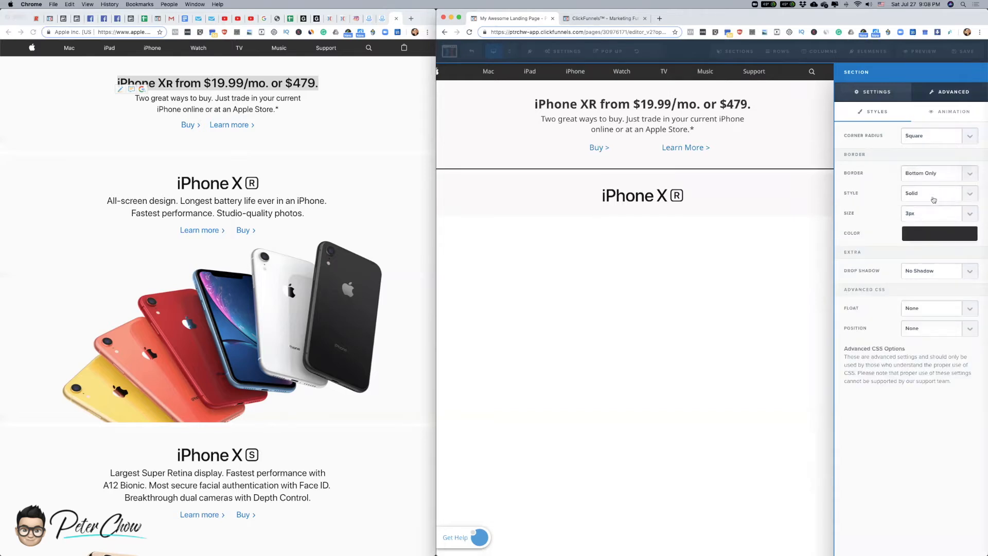
click(974, 215)
click(968, 220)
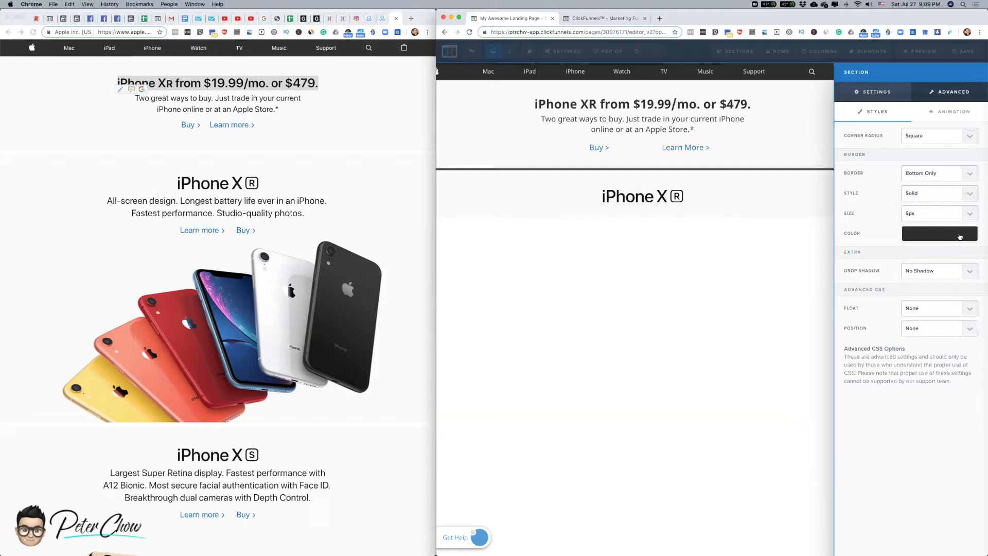
click(961, 236)
click(895, 263)
click(727, 288)
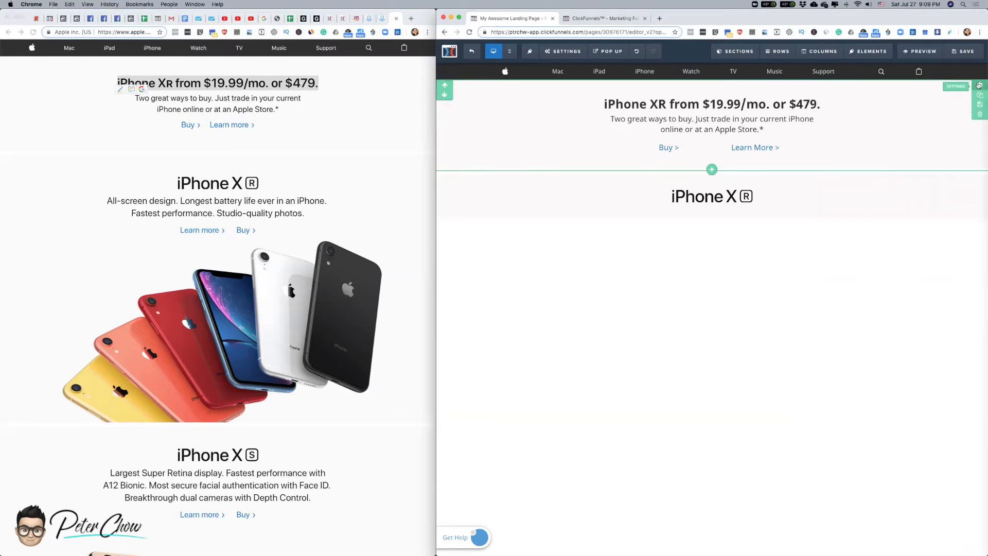
- Remove the bottom border from the iPhone XR price offer section
click(783, 269)
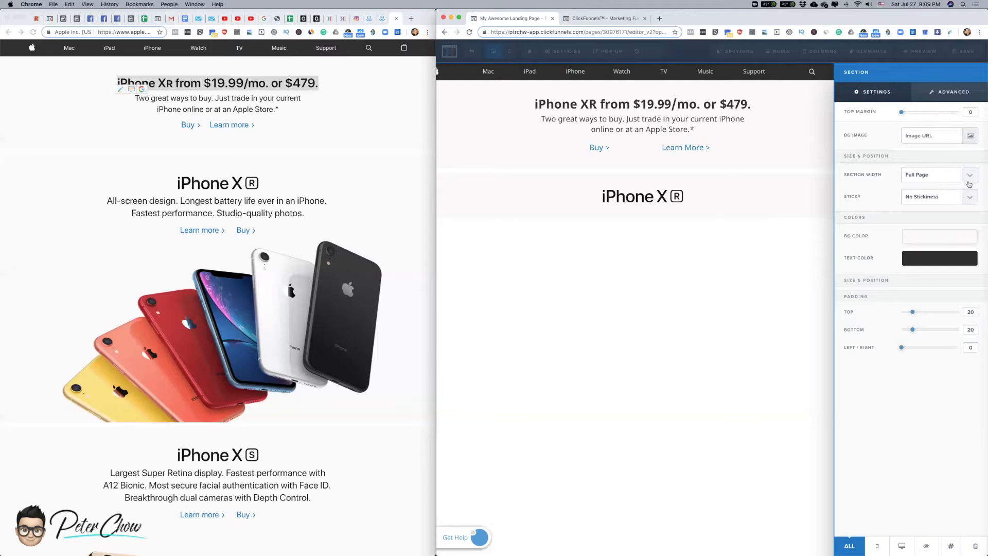
click(957, 91)
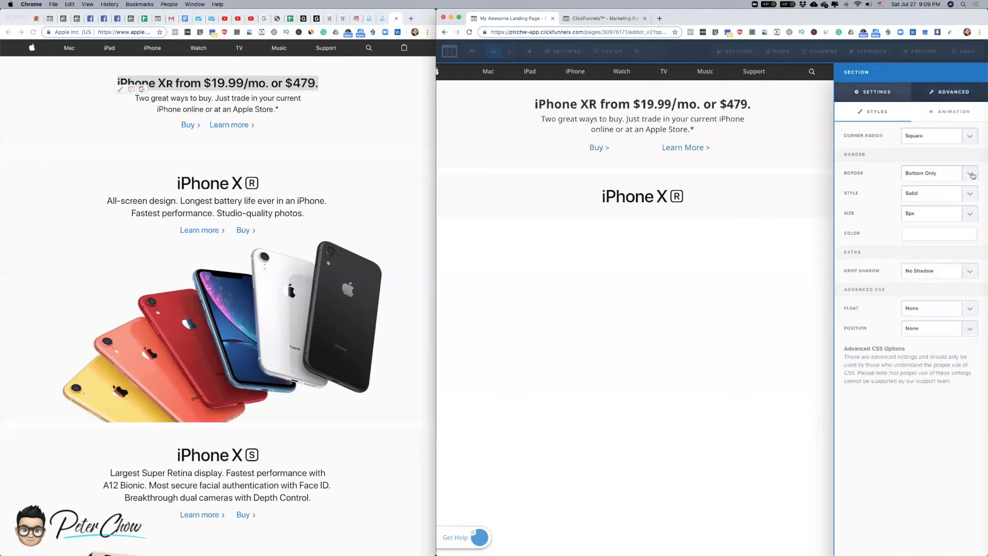
click(970, 173)
click(545, 327)
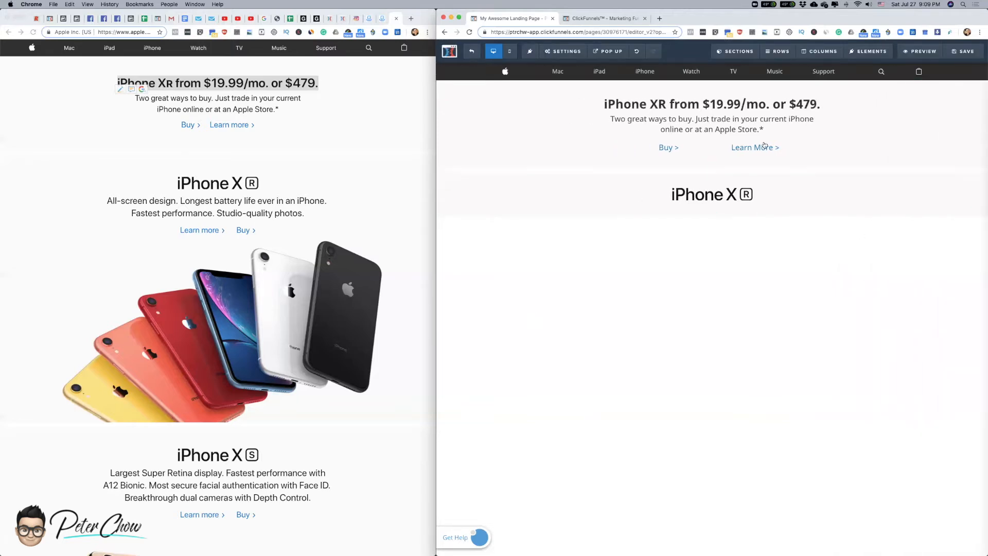
click(310, 220)
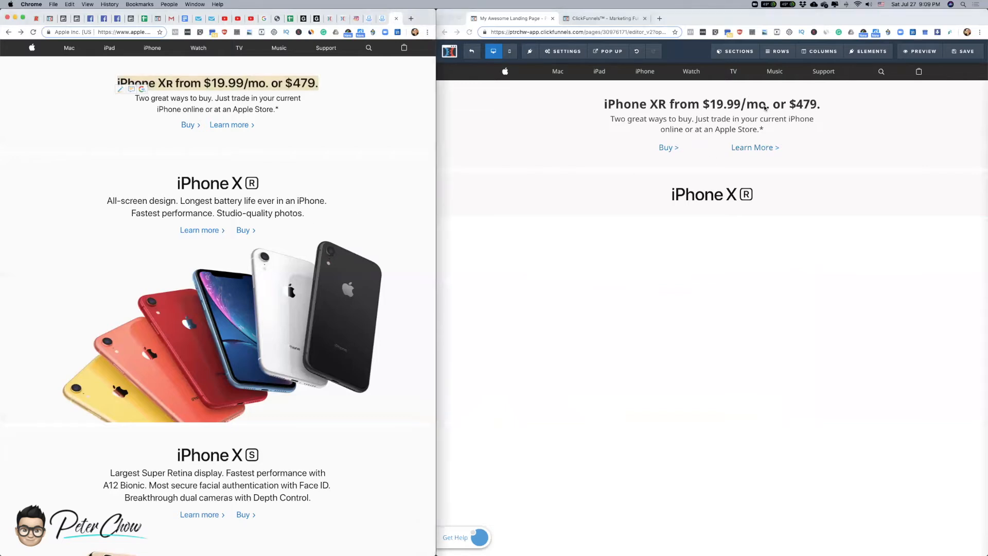
- Duplicate the "Two great ways to buy" sub-headline and place the copy beneath the iPhone XR logo
click(882, 133)
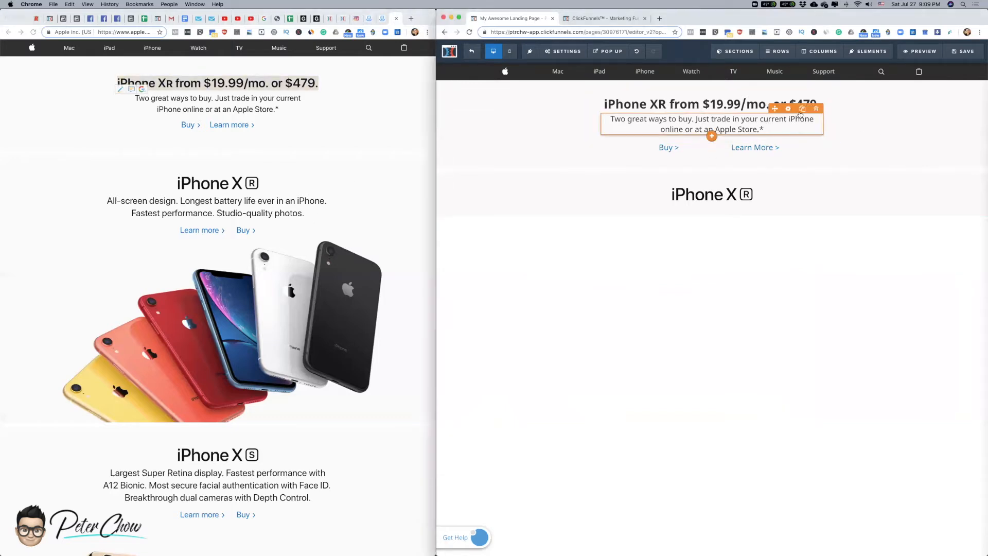
click(802, 110)
drag(767, 223, 728, 227)
click(314, 222)
click(308, 214)
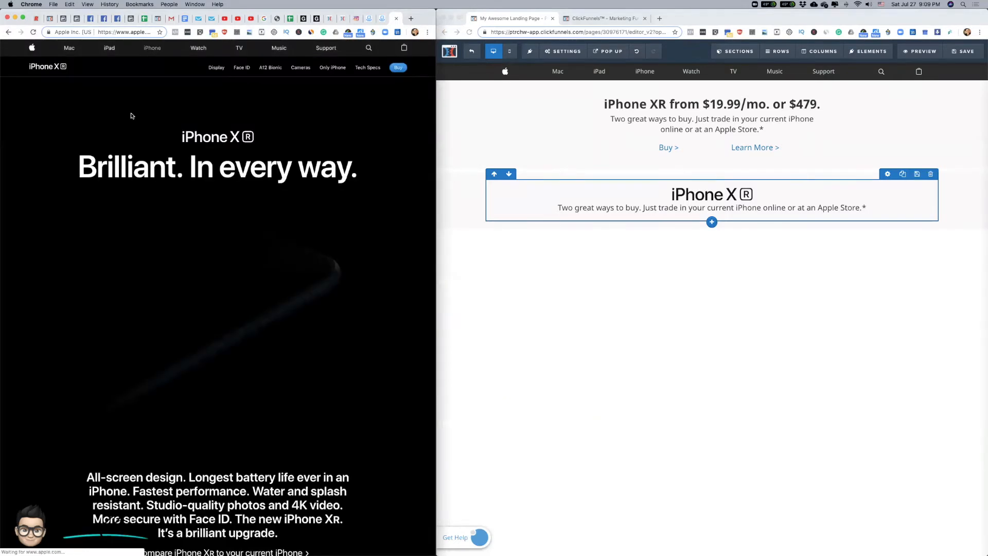
click(8, 32)
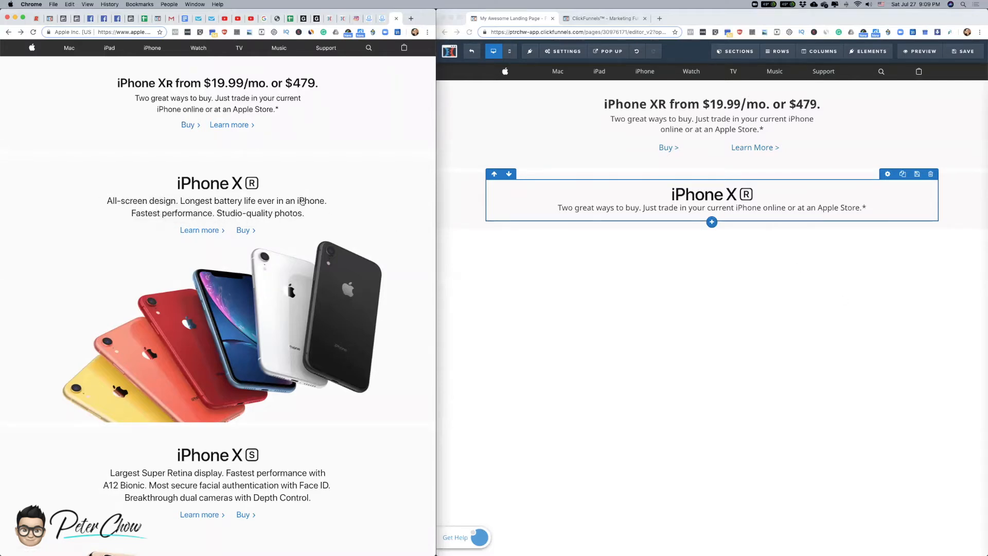
- Replace the copied sub-headline's text with "All-screen design. Longest battery life ever in an iPhone. Fastest performance. Studio-quality photos."
click(631, 207)
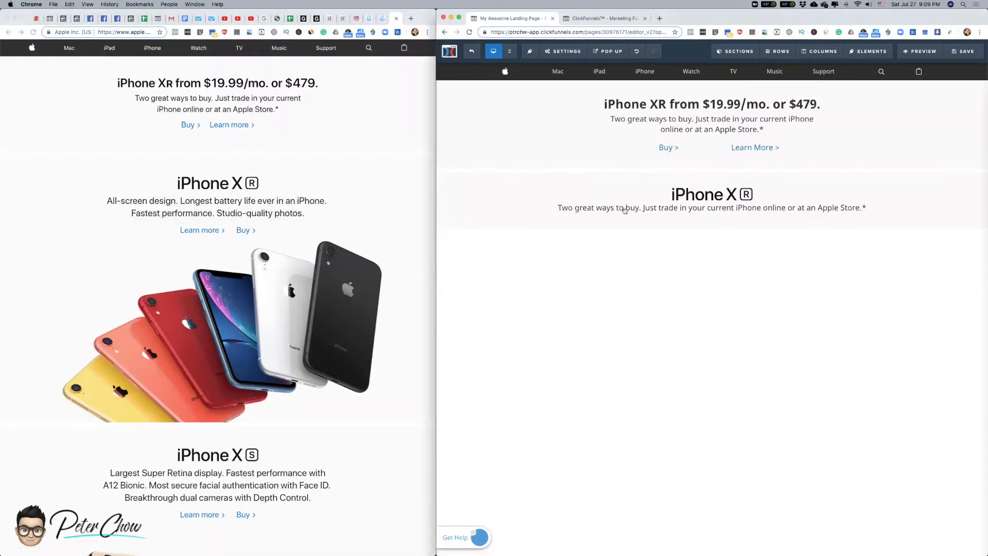
click(722, 301)
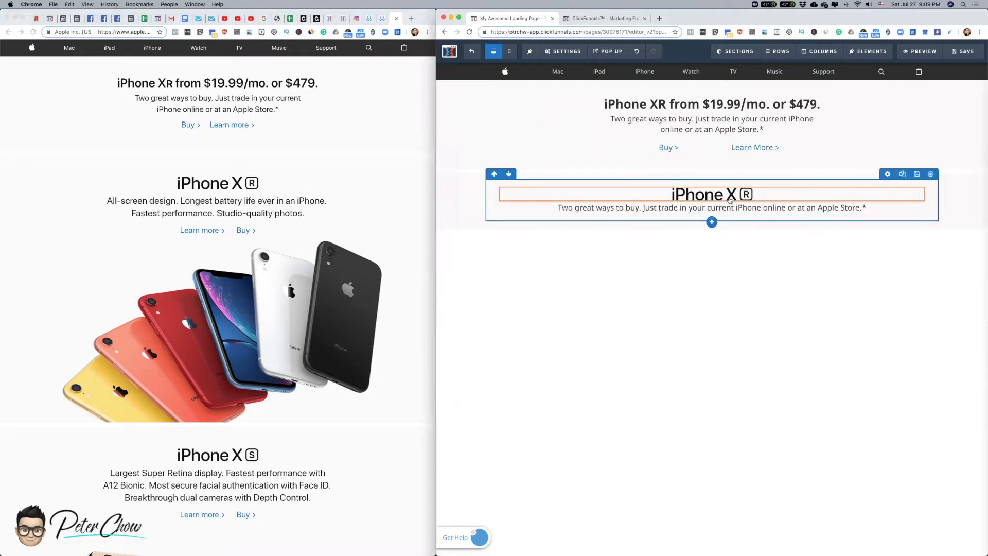
click(885, 207)
drag(886, 208, 537, 207)
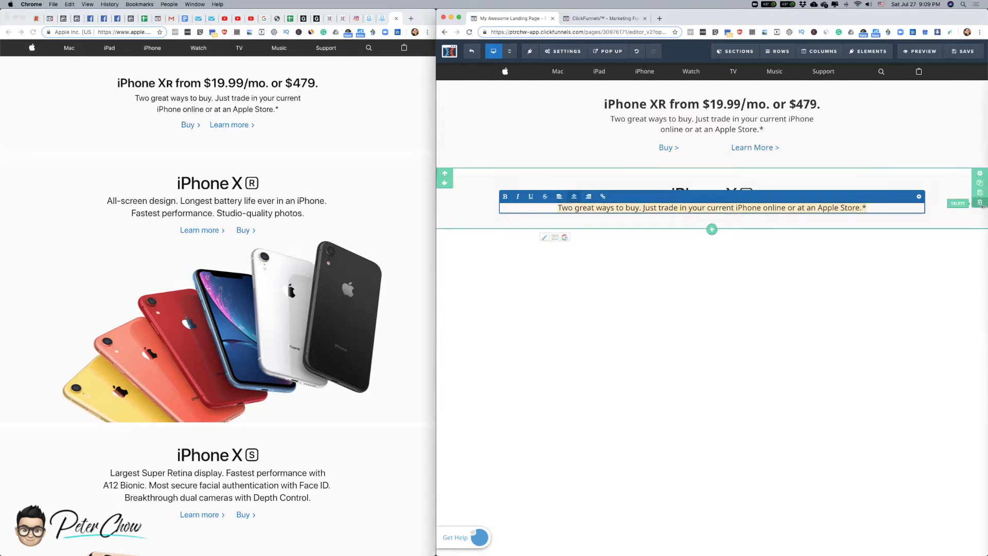
text(All-scree)
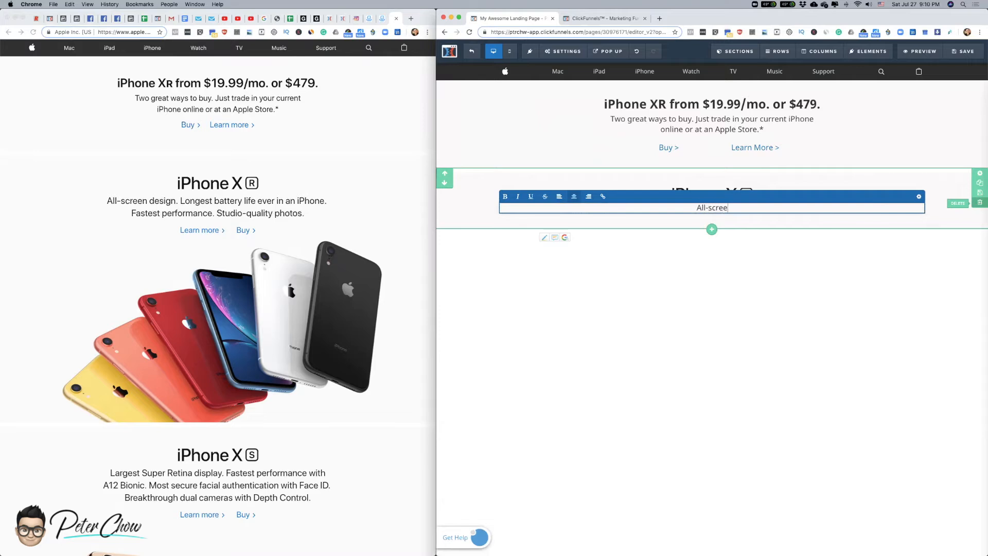
text(n design. Longest battery)
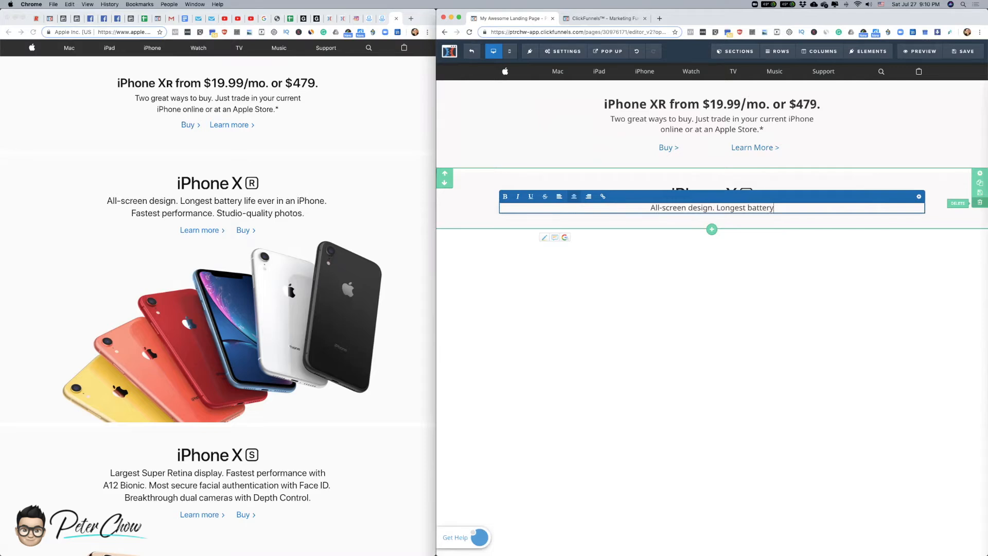
text( Lifre)
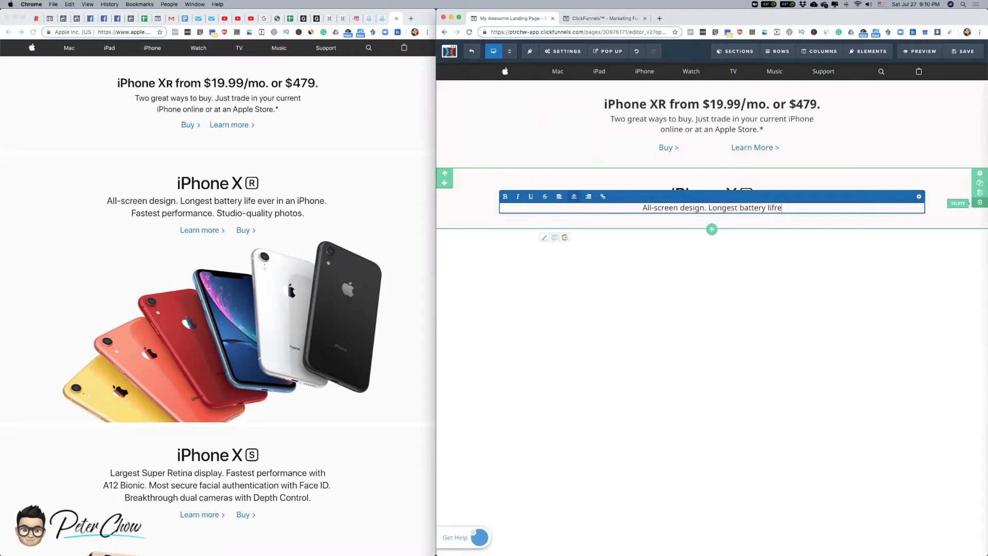
key(BackSpace)
key(BackSpace)
text(e ever i)
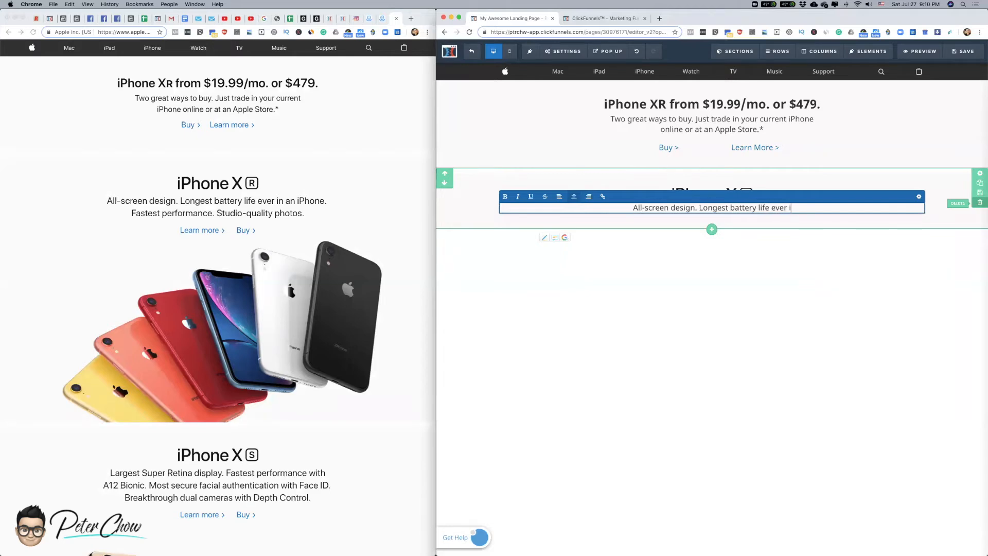
text(n an iPhone)
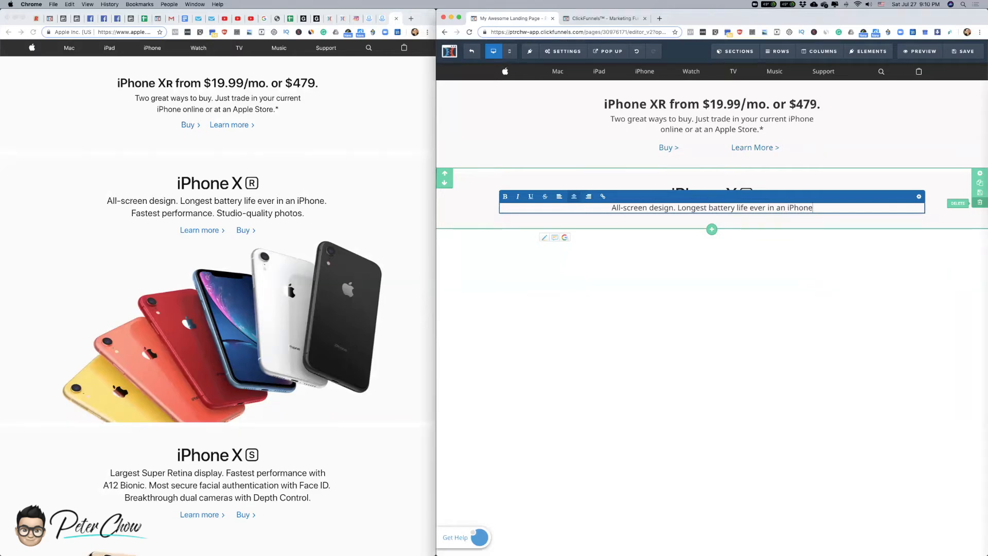
text(.)
text( Fastest)
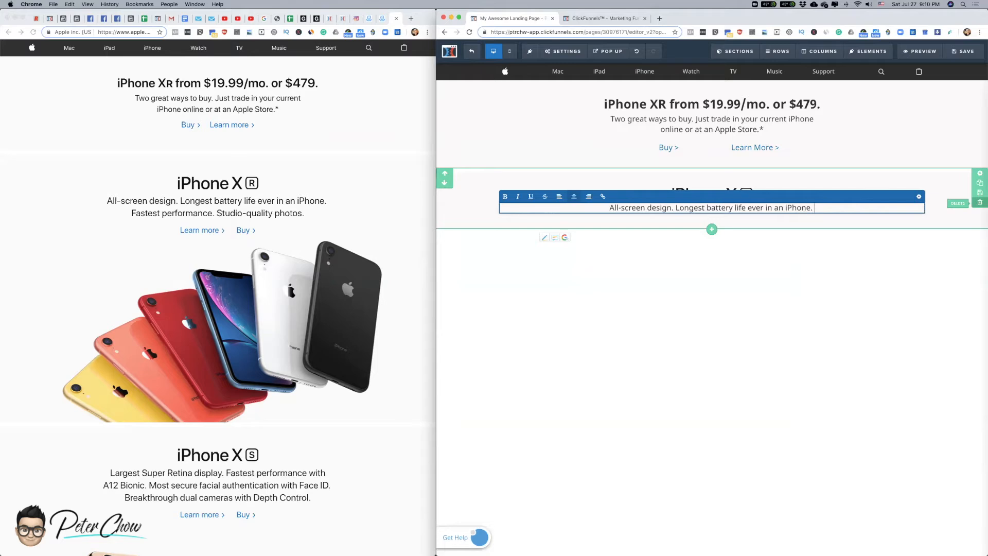
text( performance)
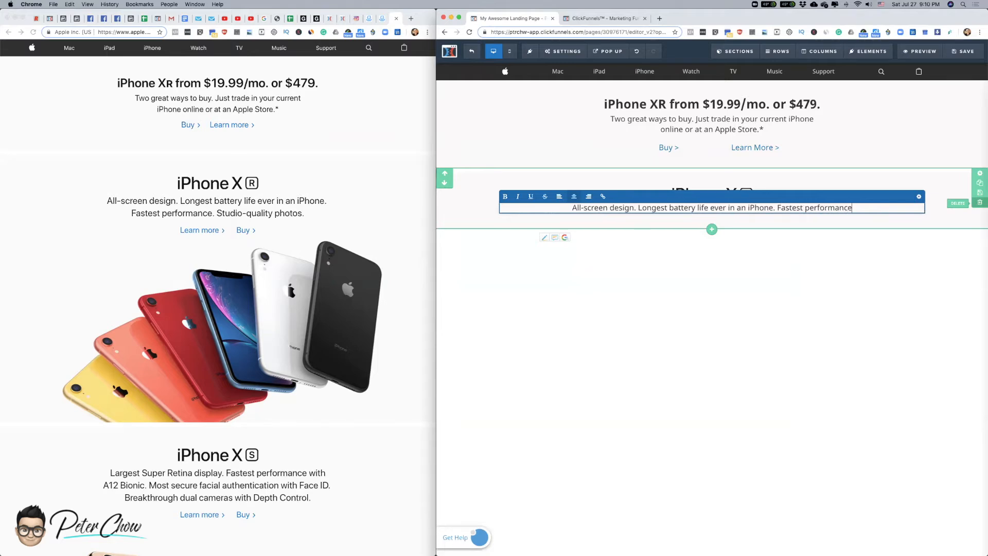
text(. Stu)
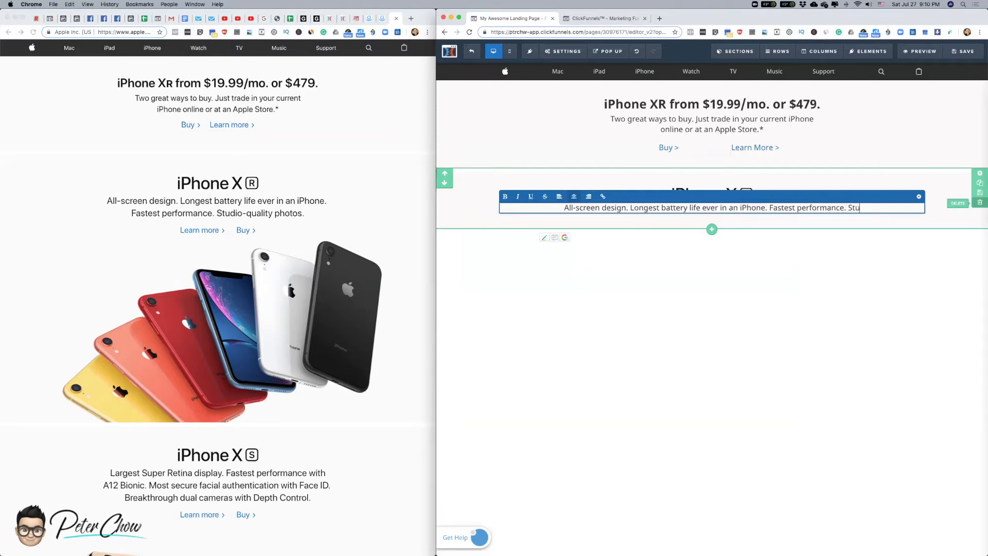
text(dio-)
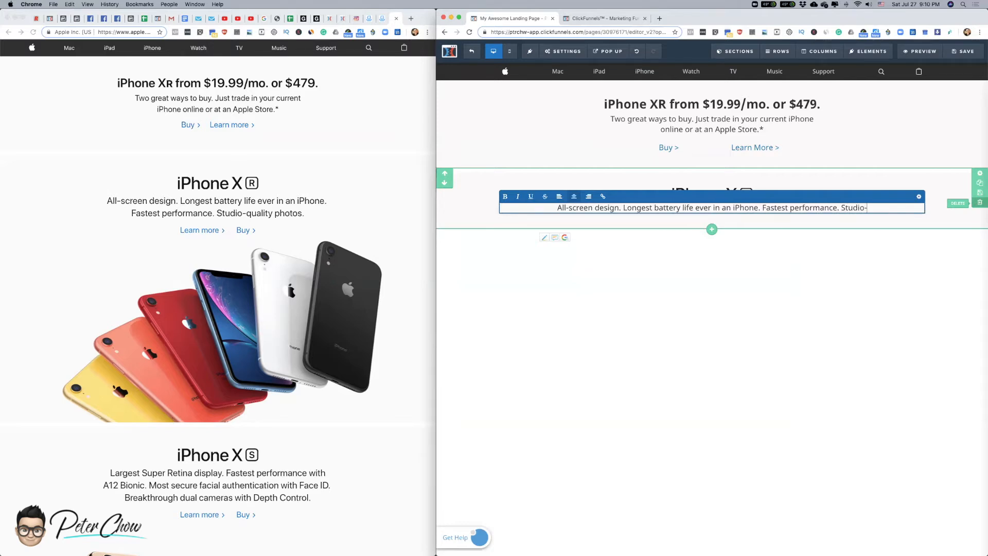
text(quality)
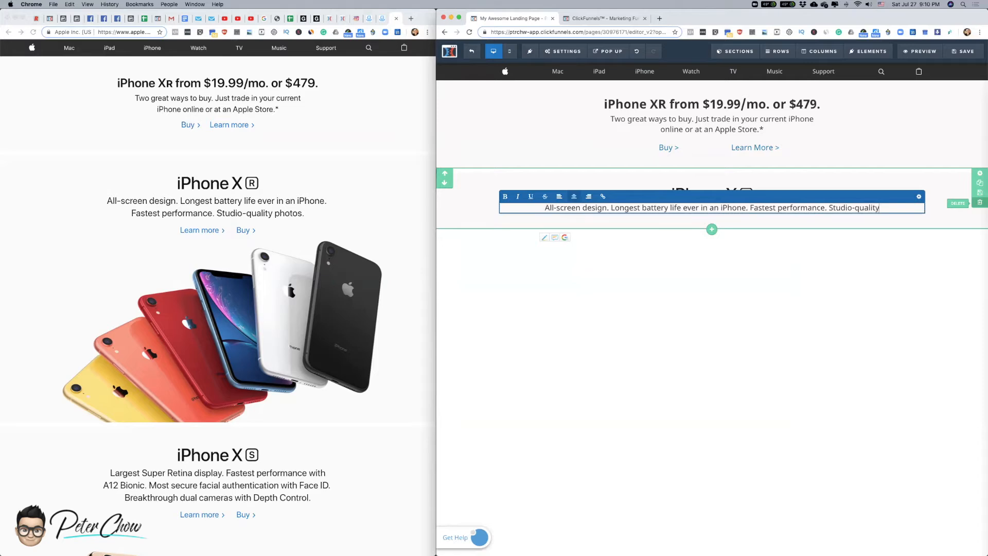
text( photos.)
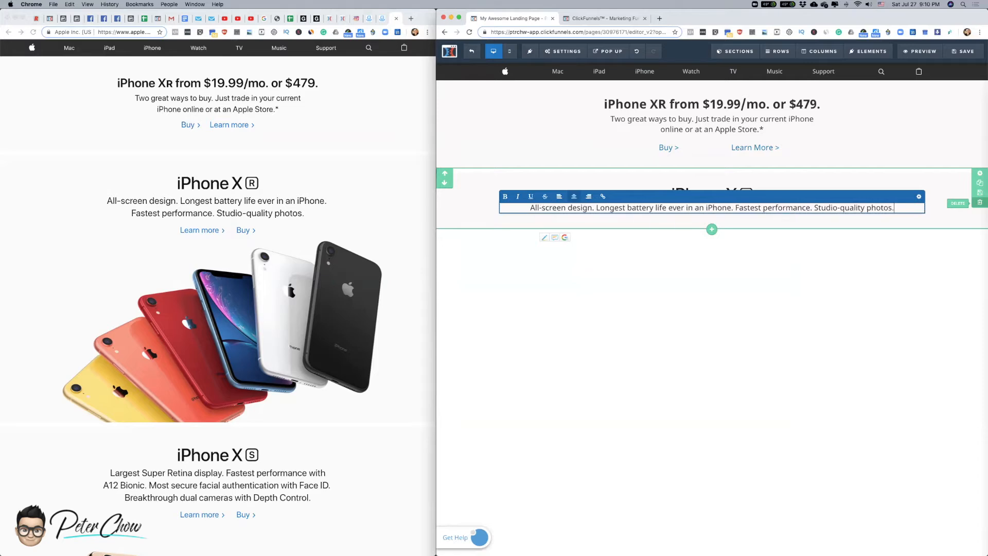
- Narrow the row holding the iPhone XR logo and its description to 55% width, matching the row above
click(965, 192)
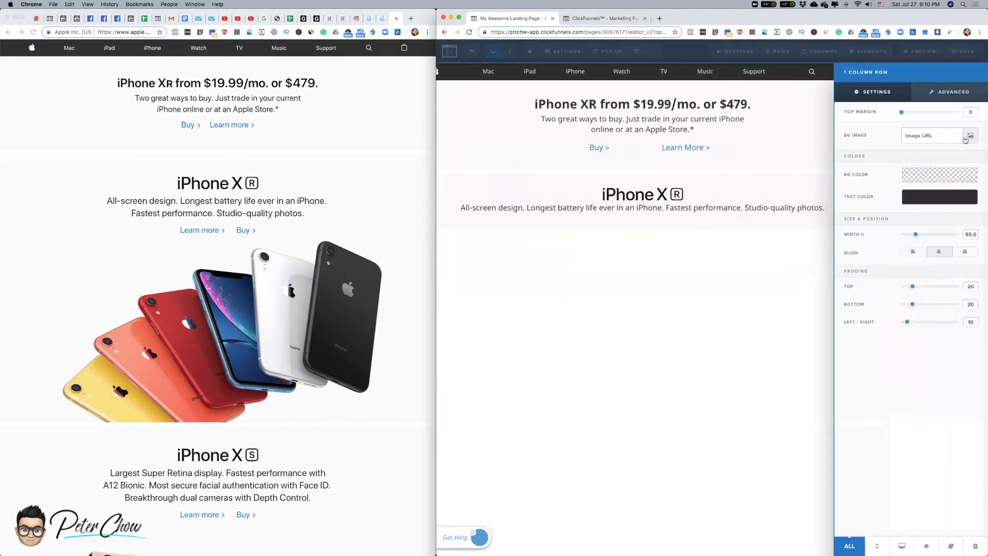
click(762, 262)
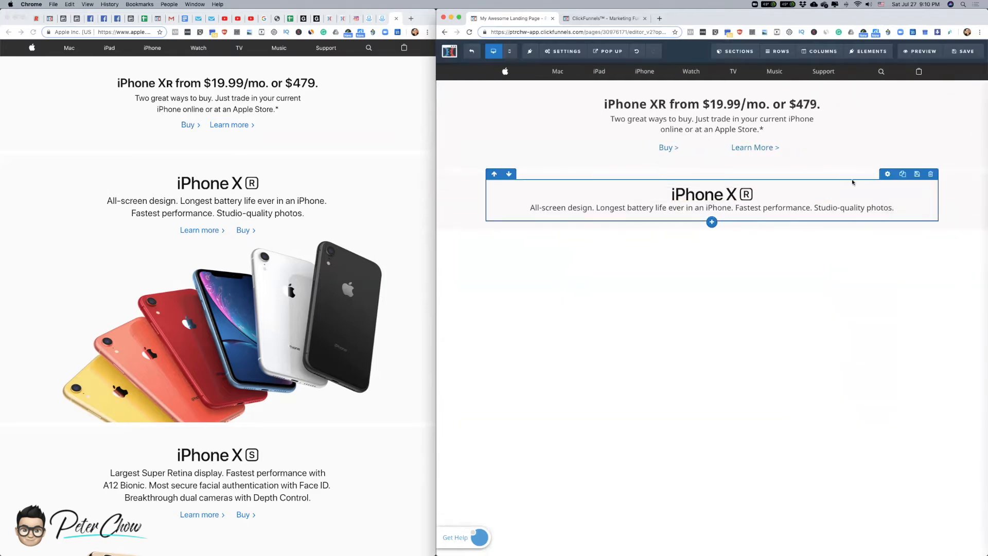
click(888, 175)
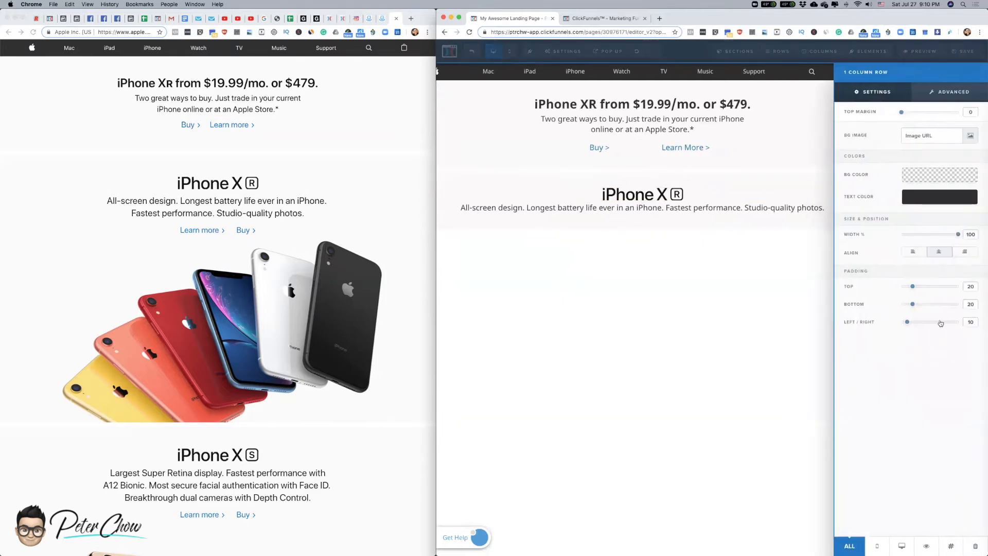
drag(959, 235, 916, 238)
click(696, 297)
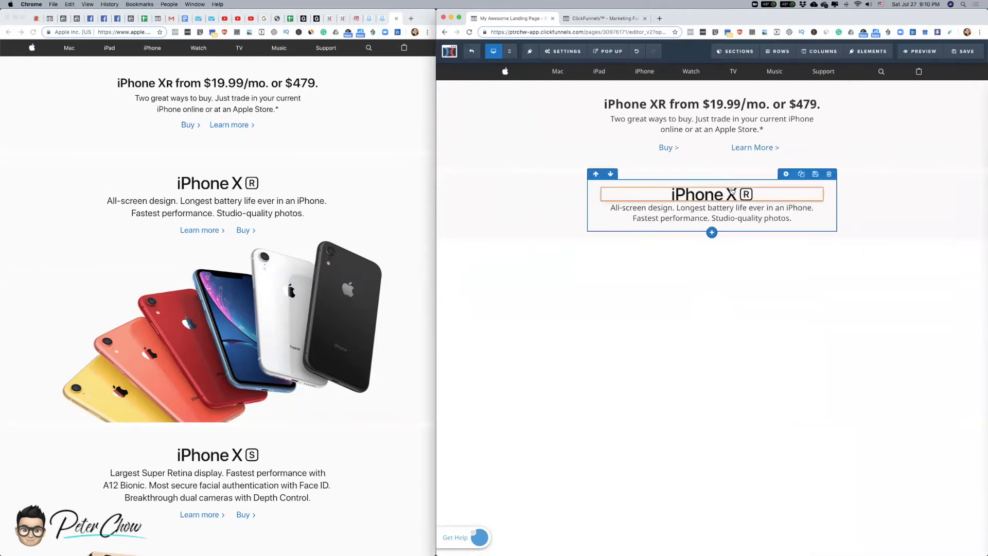
- Set the top margin of the sub-headline under the iPhone XR logo to 15
click(778, 211)
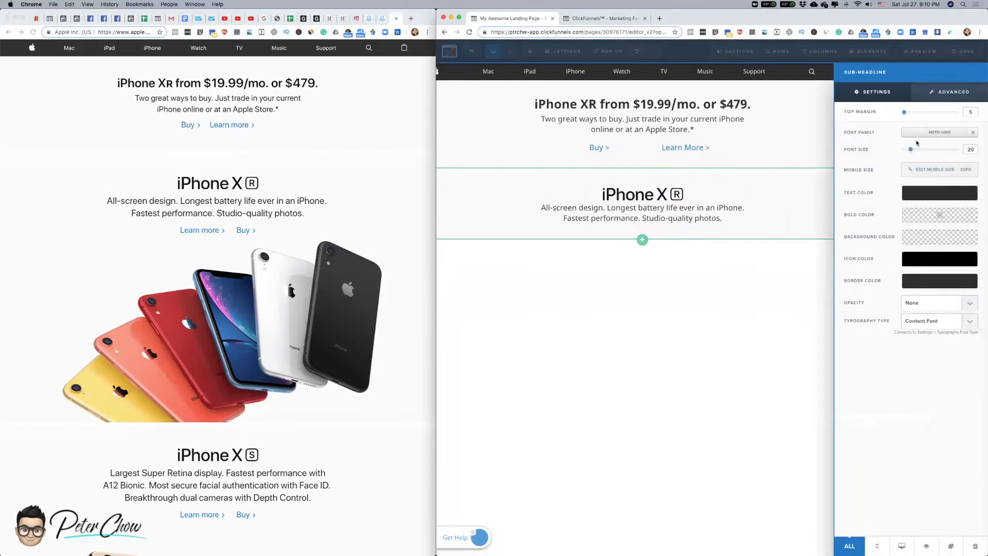
click(911, 113)
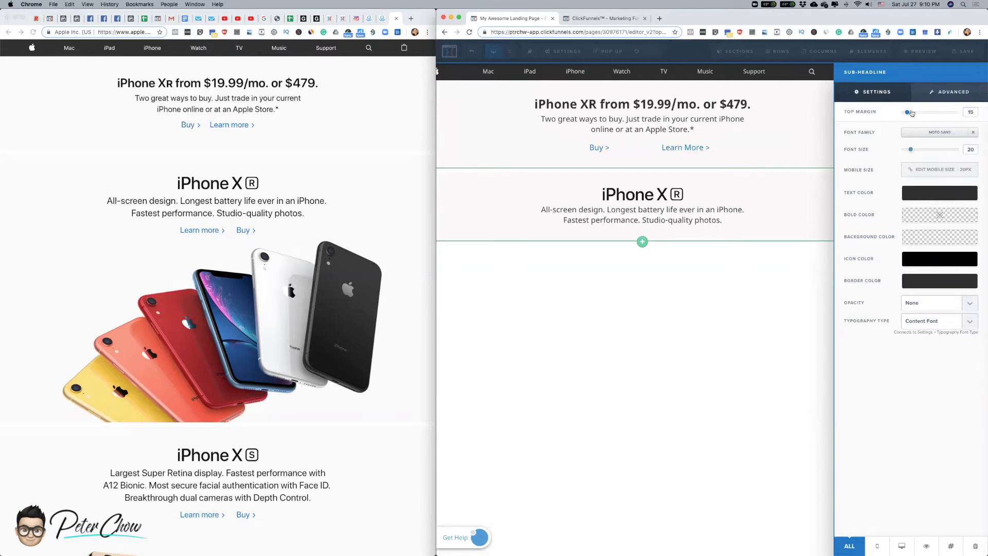
click(696, 216)
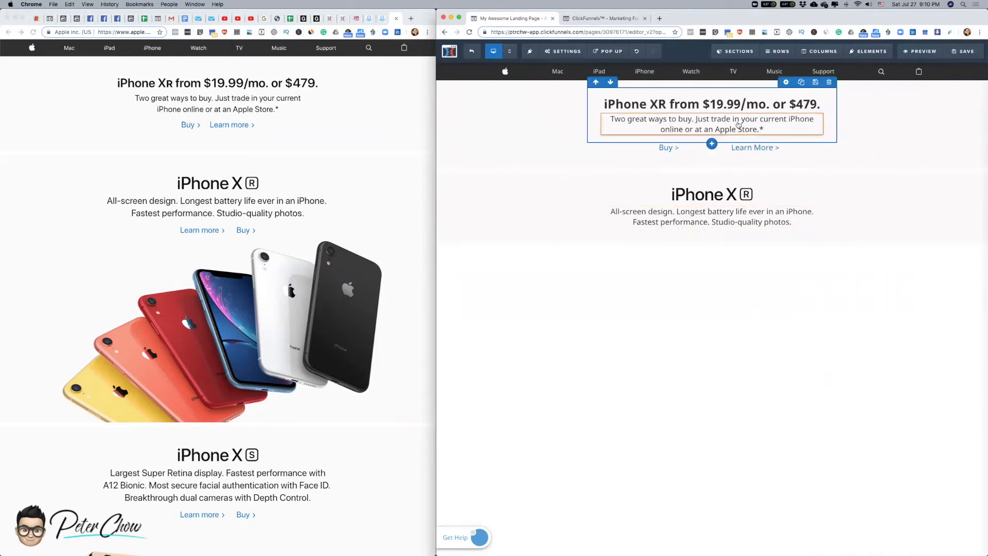
click(768, 137)
drag(746, 138, 723, 278)
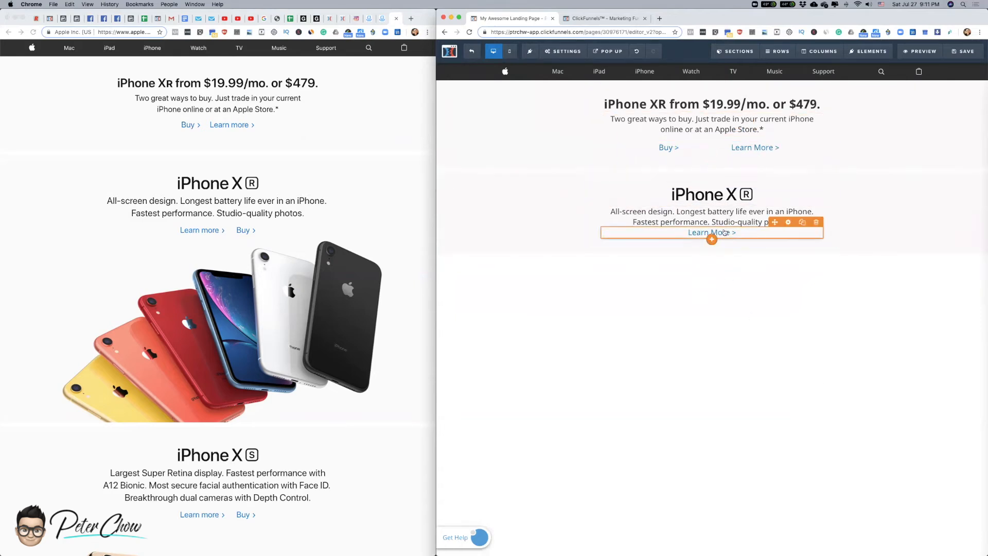
click(817, 223)
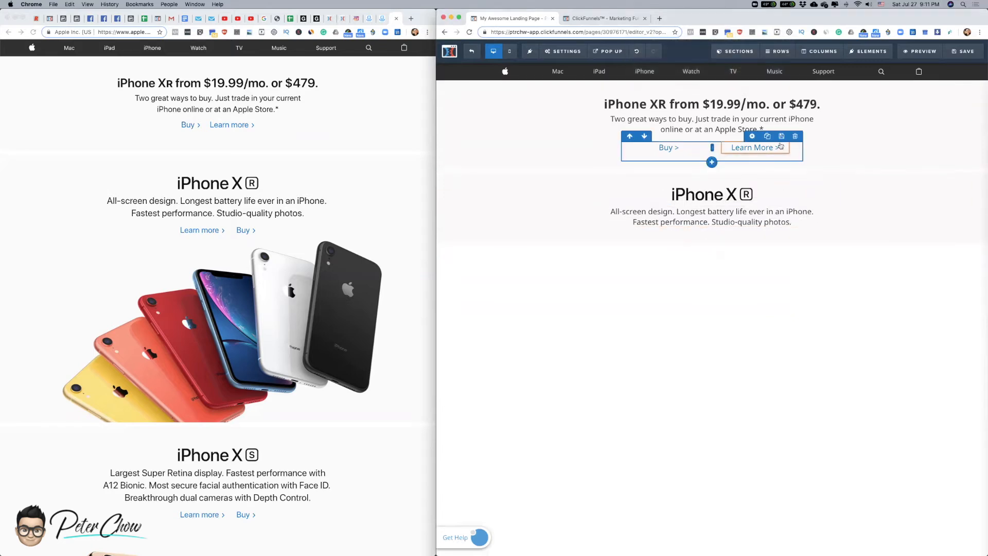
- Duplicate the row with the Buy and Learn More links and move the copy below the iPhone XR description
click(768, 137)
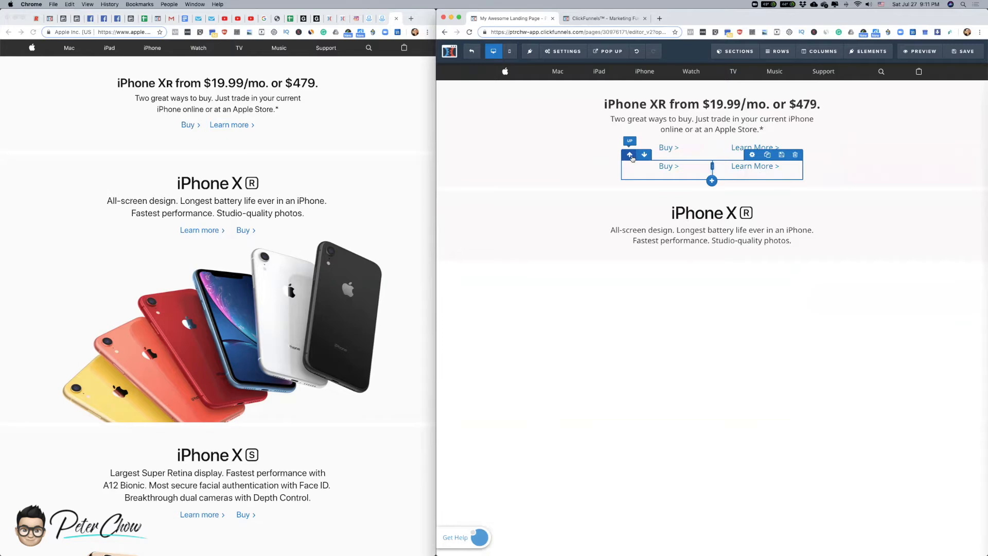
click(630, 156)
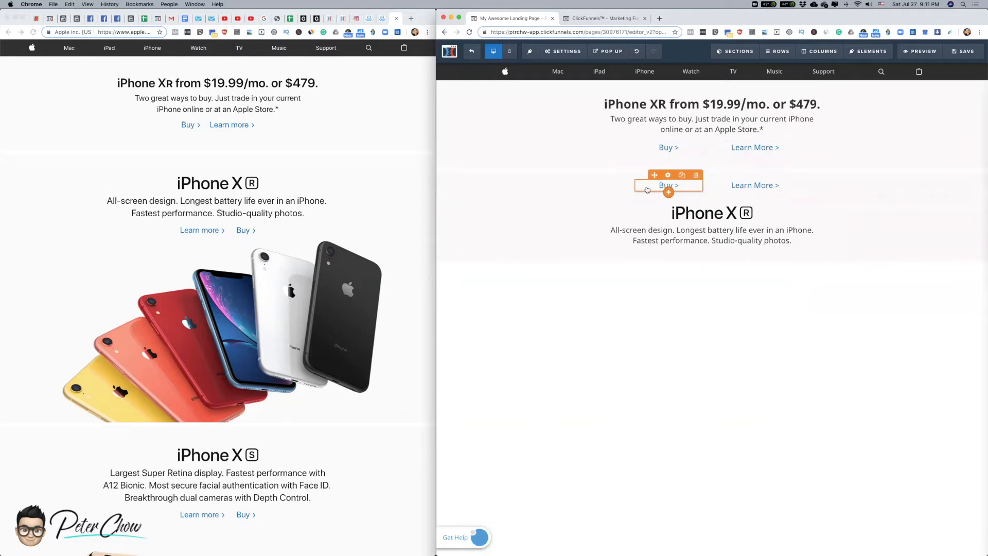
click(643, 176)
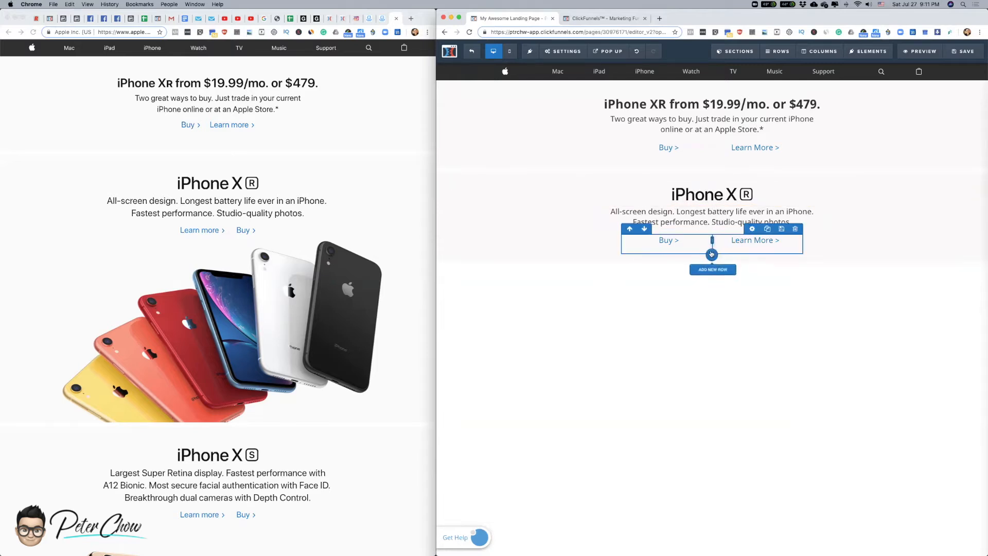
- Add a one-column row below the iPhone XR section's links and insert an image element in it
click(712, 256)
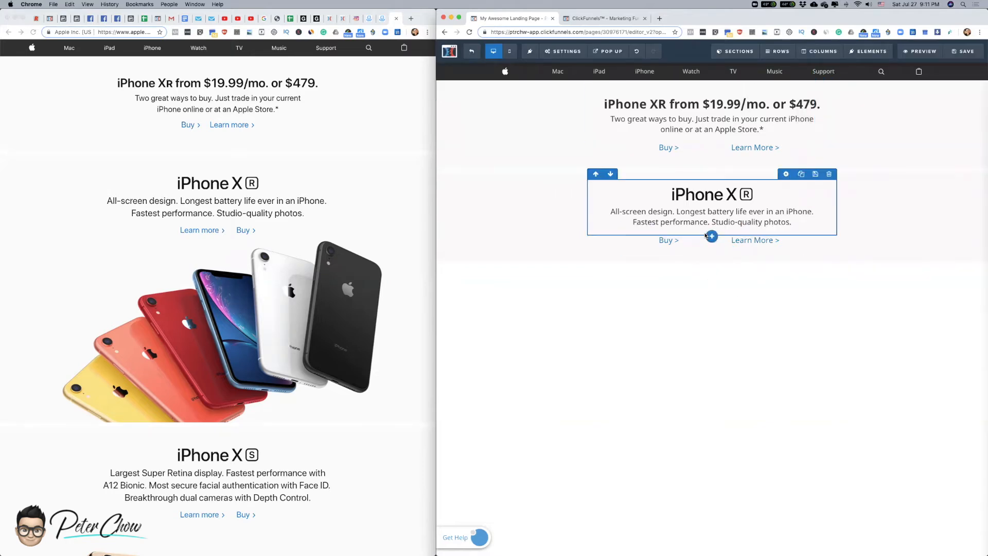
click(712, 255)
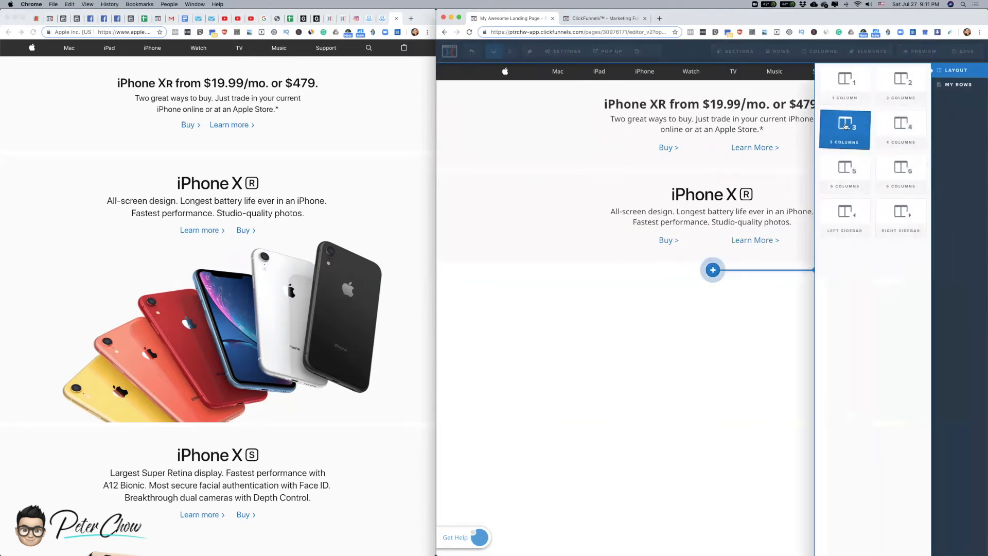
click(849, 77)
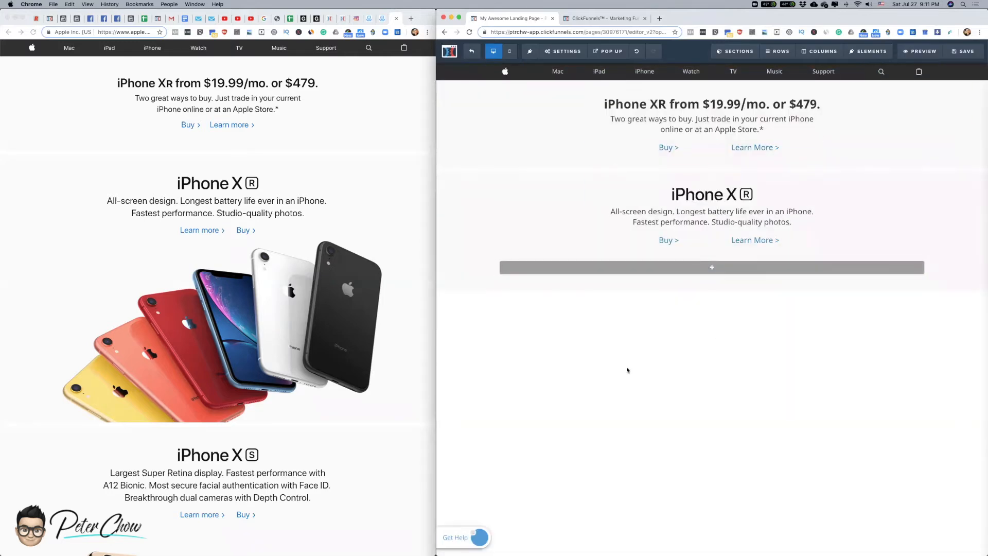
click(715, 268)
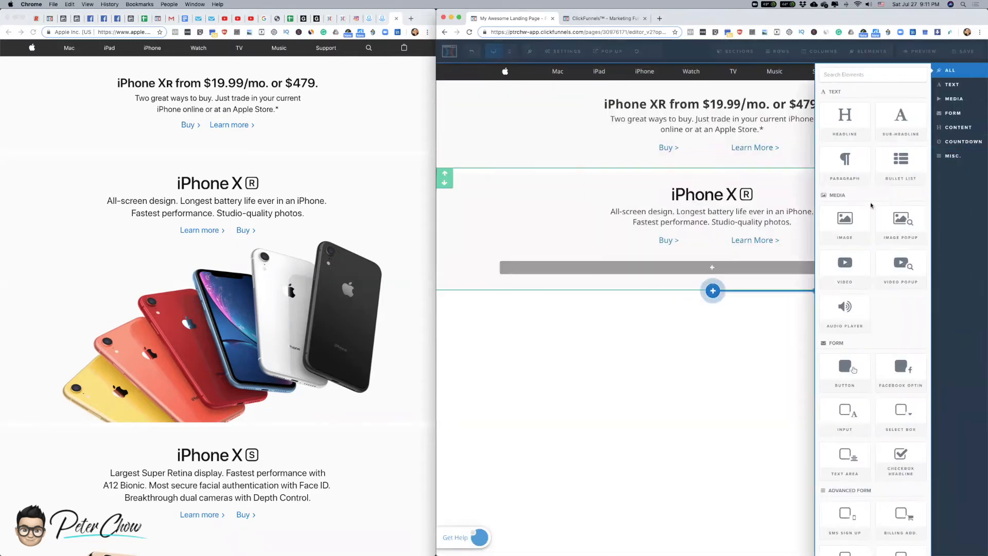
click(845, 223)
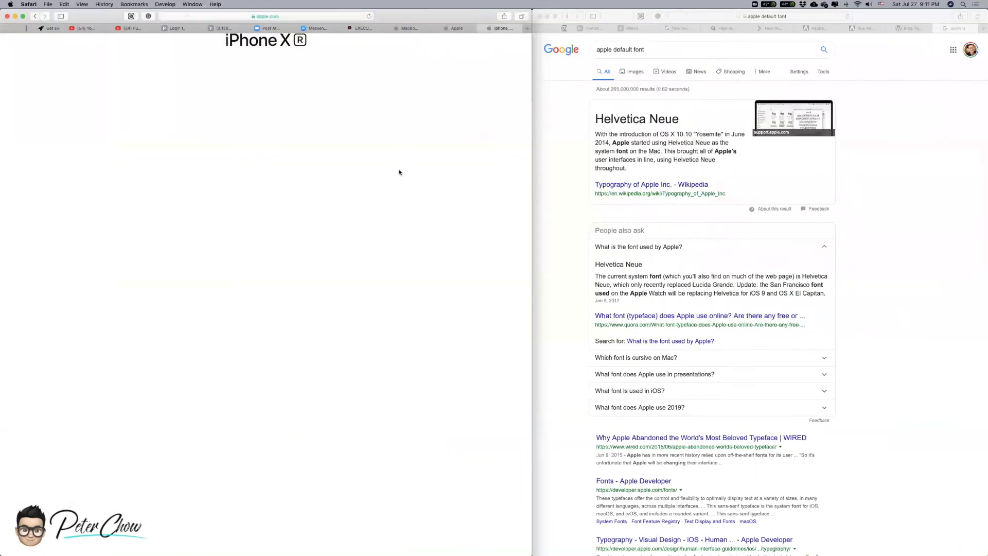
- Open the iPhone XR lineup image from the Apple page's resources in a separate tab and copy its address
key(super+w)
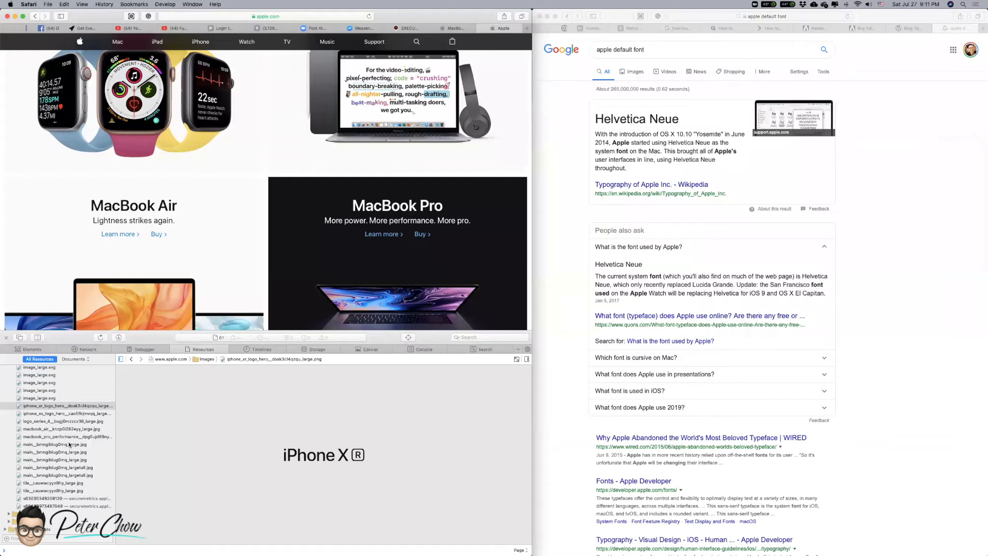
click(70, 445)
click(327, 465)
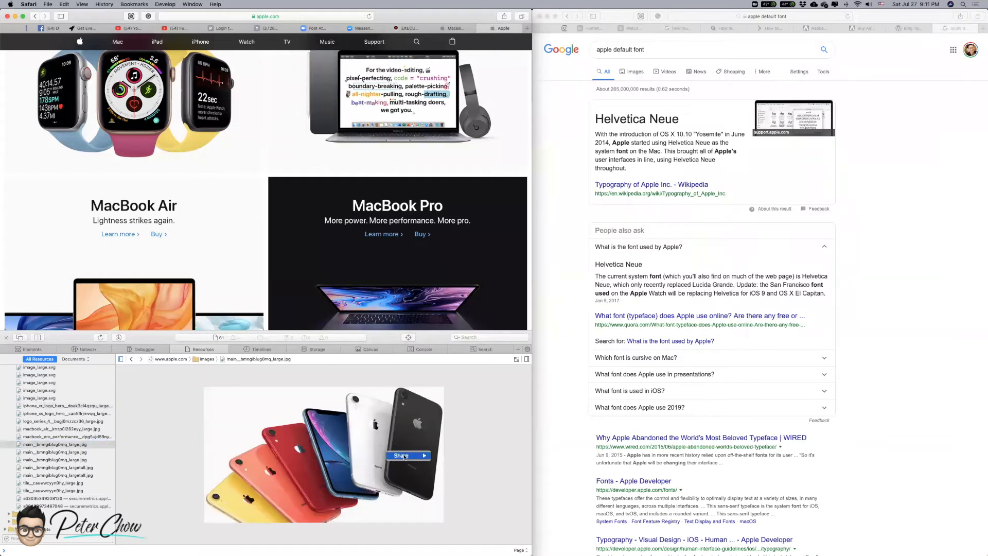
right_click(62, 446)
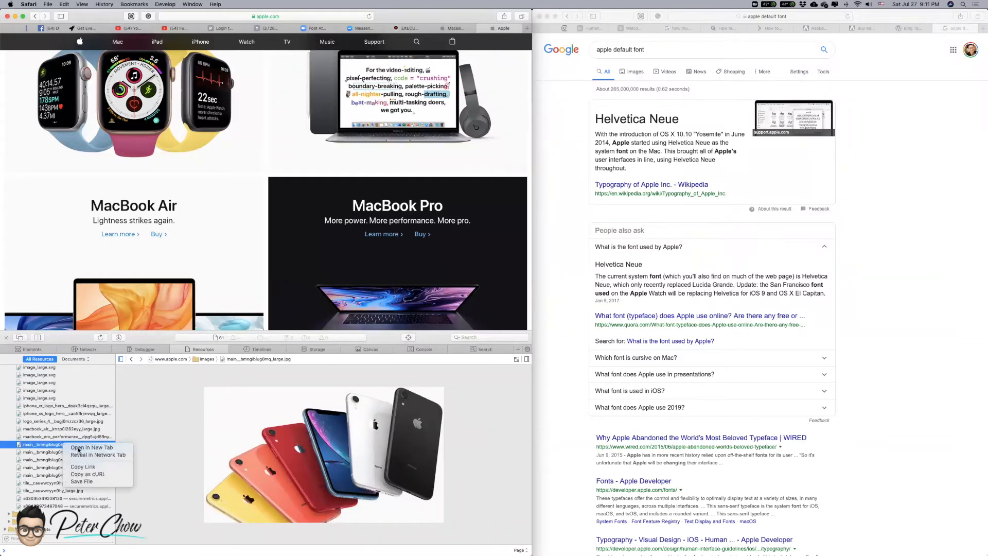
click(78, 448)
click(343, 17)
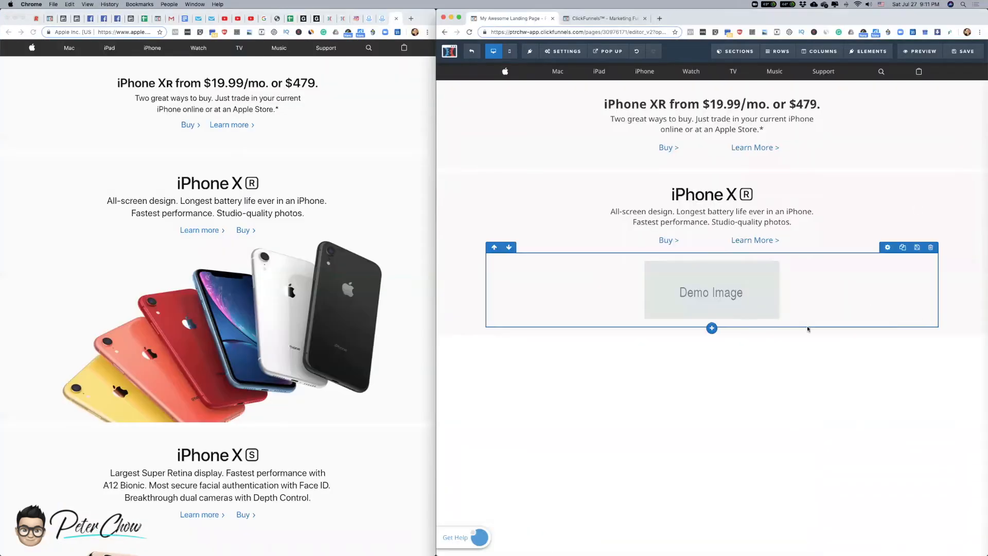
- Replace the demo image's source in the ClickFunnels iPhone XR section with the copied lineup image address
click(730, 299)
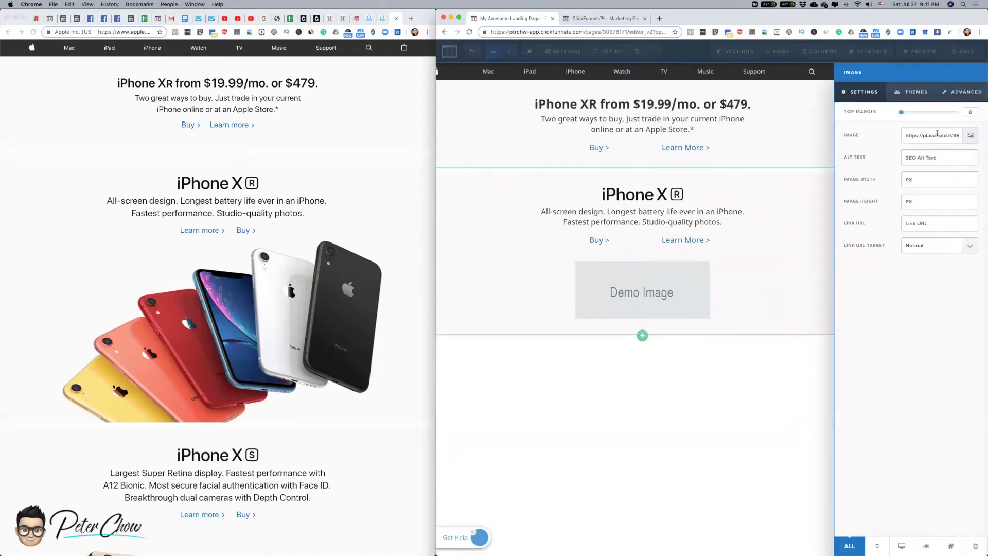
key(super+v)
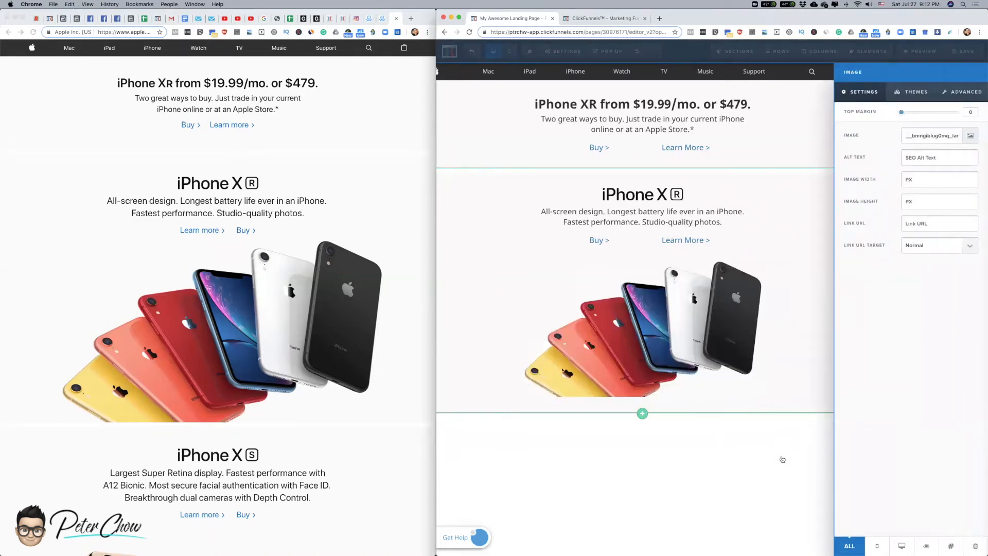
click(770, 457)
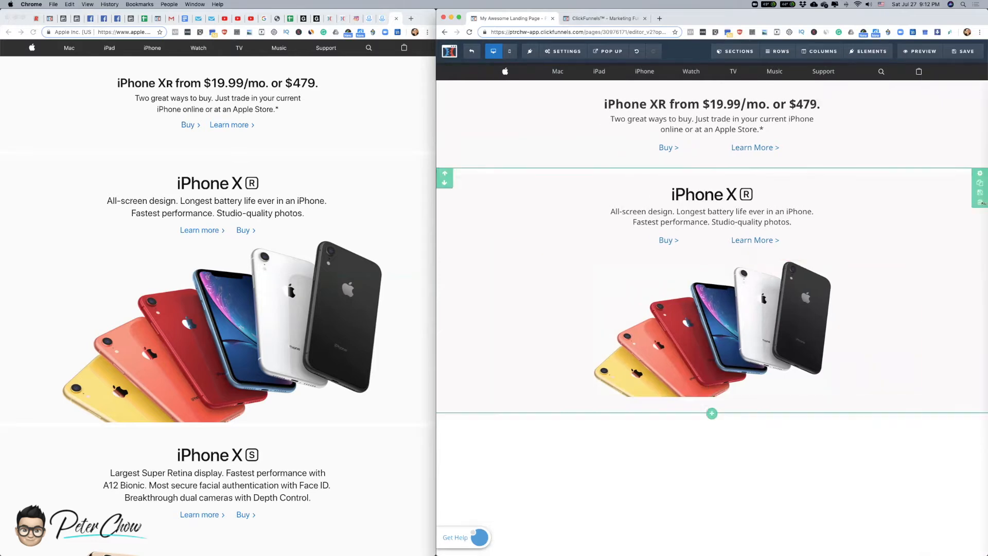
- Set the bottom padding to 0 on both the row holding the iPhone XR lineup image and its surrounding section
click(887, 248)
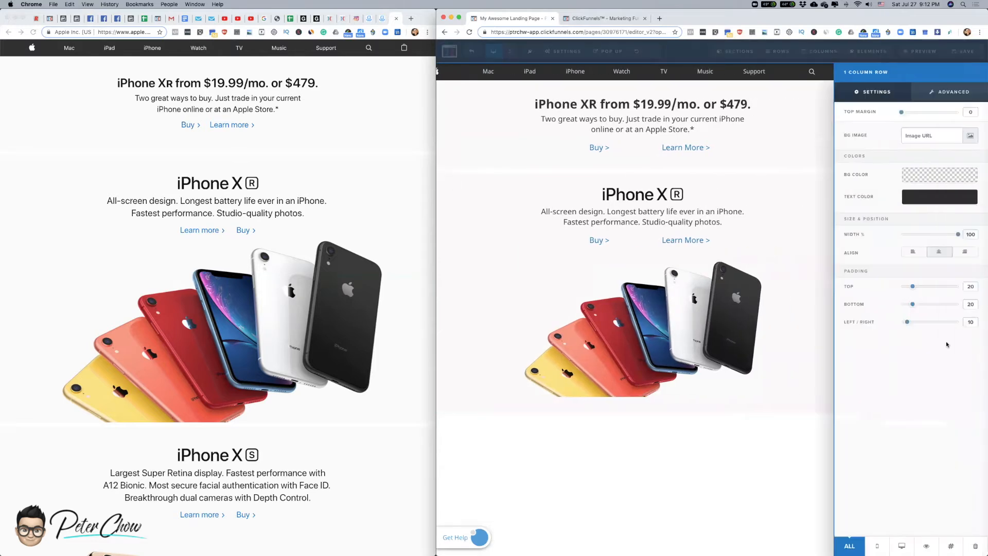
click(728, 447)
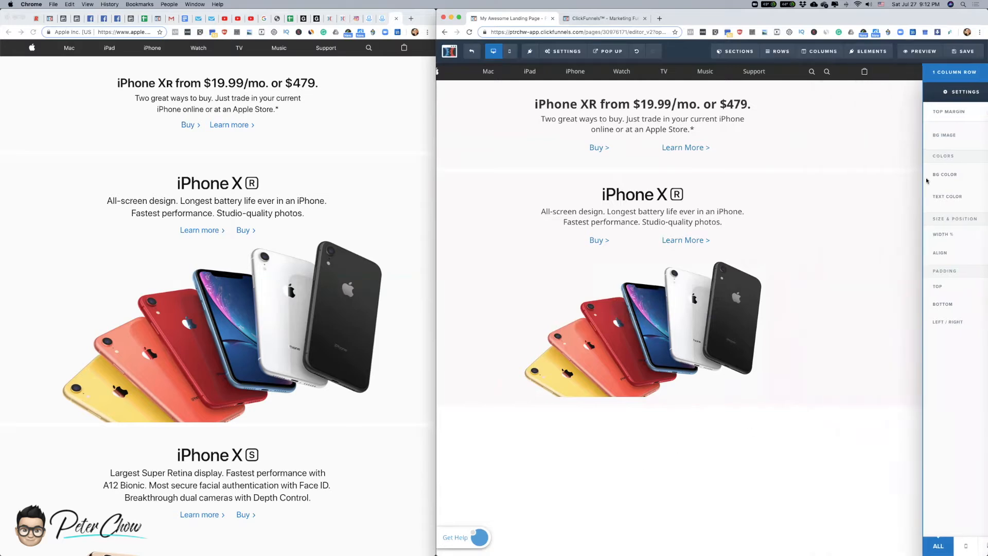
click(979, 174)
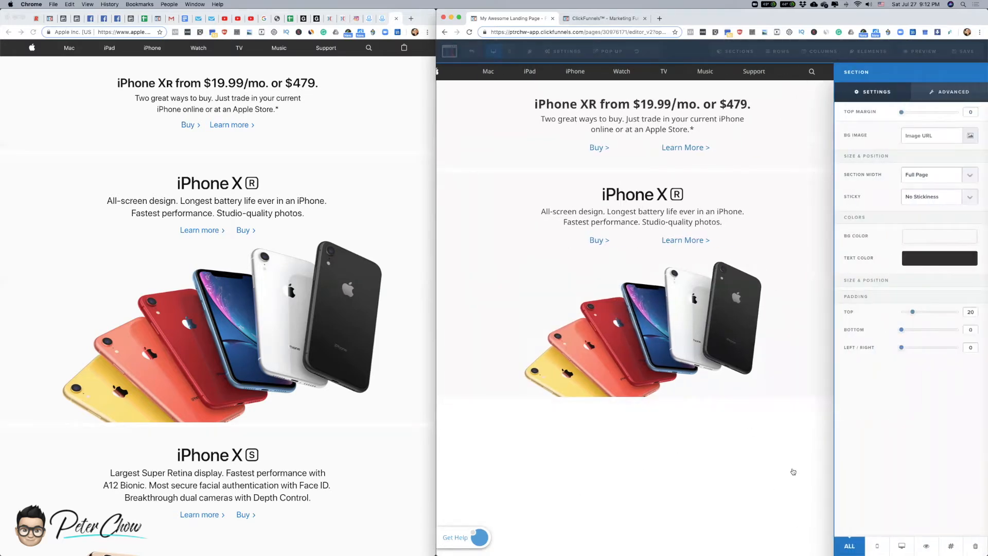
click(794, 472)
- Set the left/right padding of the row holding the iPhone XR lineup image to 0
mouse_move(849, 280)
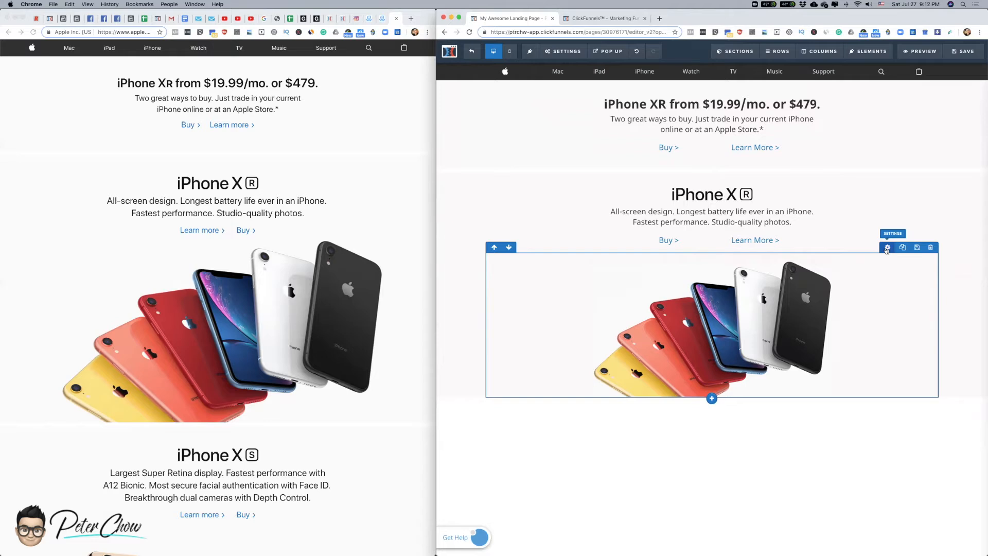
click(886, 248)
drag(911, 325, 800, 322)
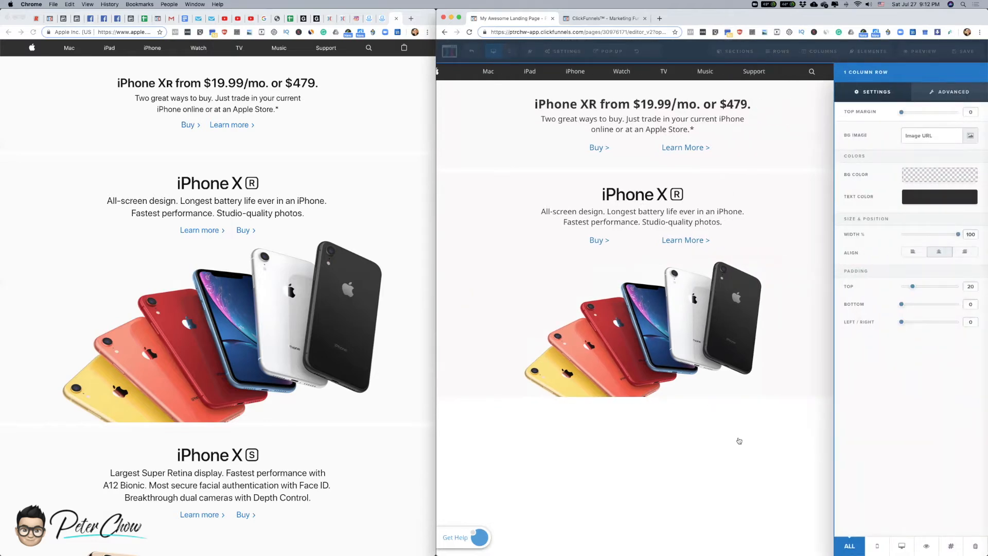
click(739, 441)
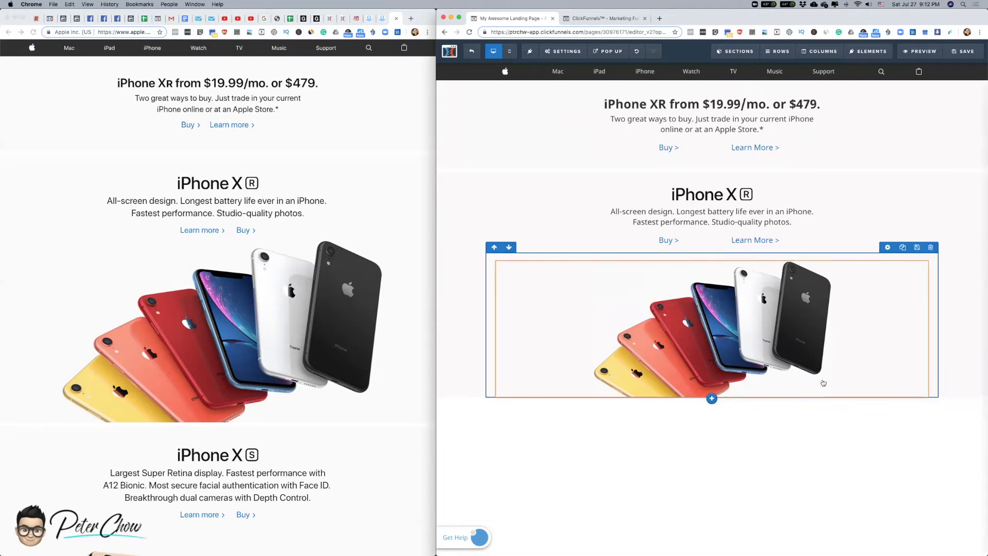
- Clone the whole iPhone XR section as the base for the iPhone XS section
scroll(318, 408, down, 3)
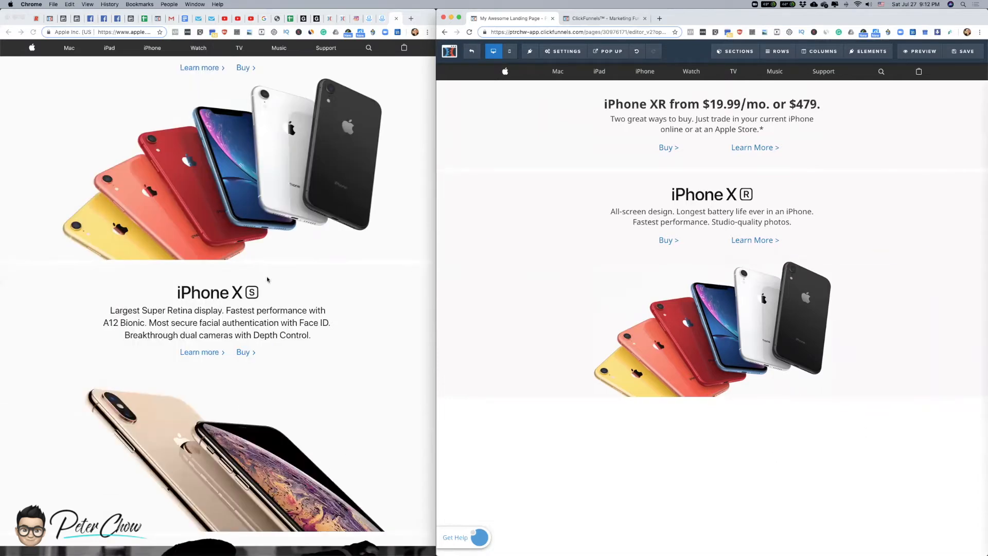
scroll(329, 290, down, 1)
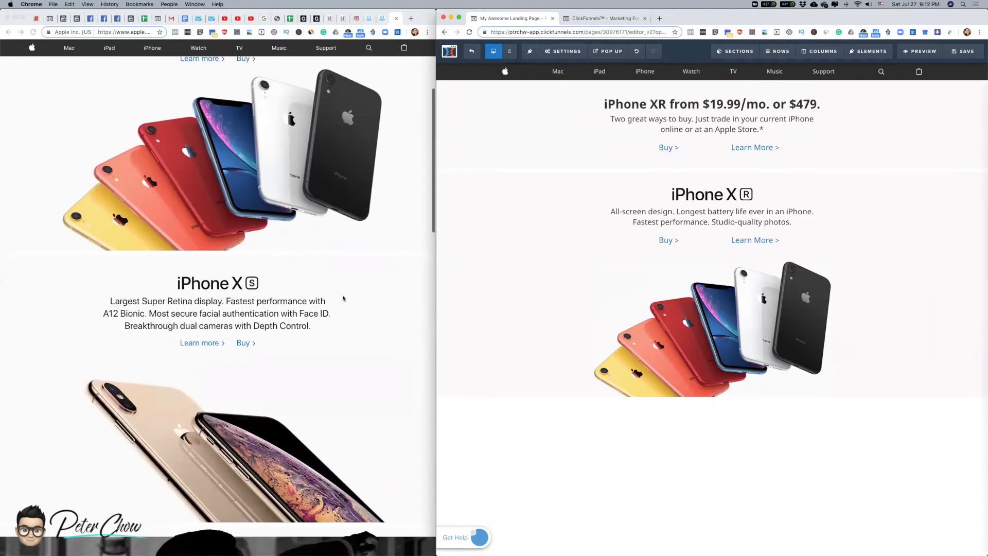
scroll(342, 299, down, 2)
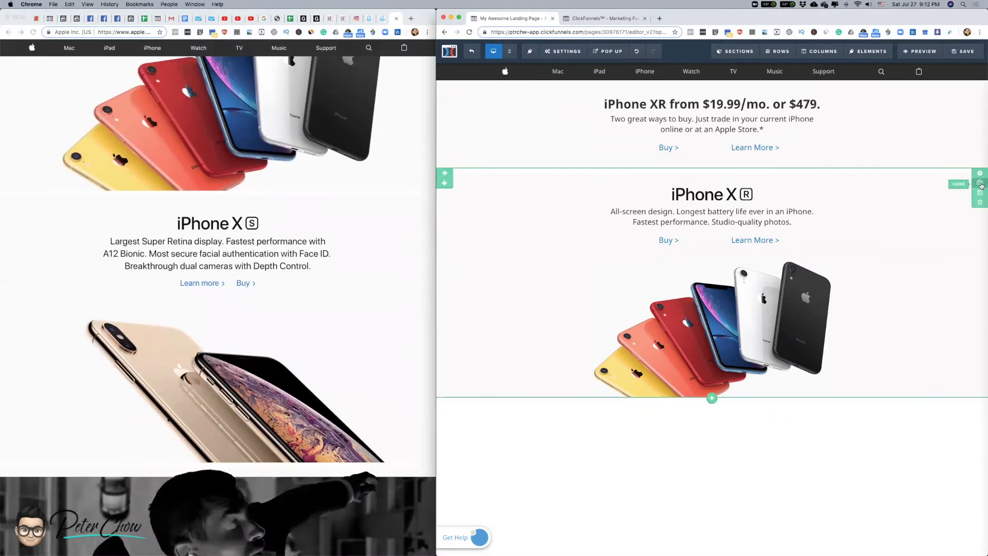
click(981, 186)
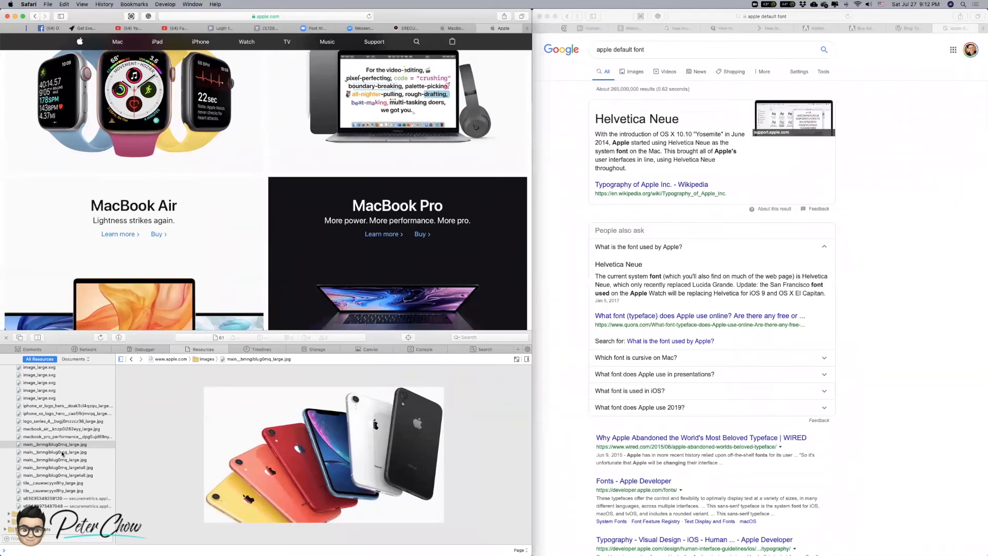
- In Safari, find the larger "largetall" version of the iPhone XR lineup image among the page resources, open it separately and copy its address
click(62, 453)
click(64, 467)
click(67, 475)
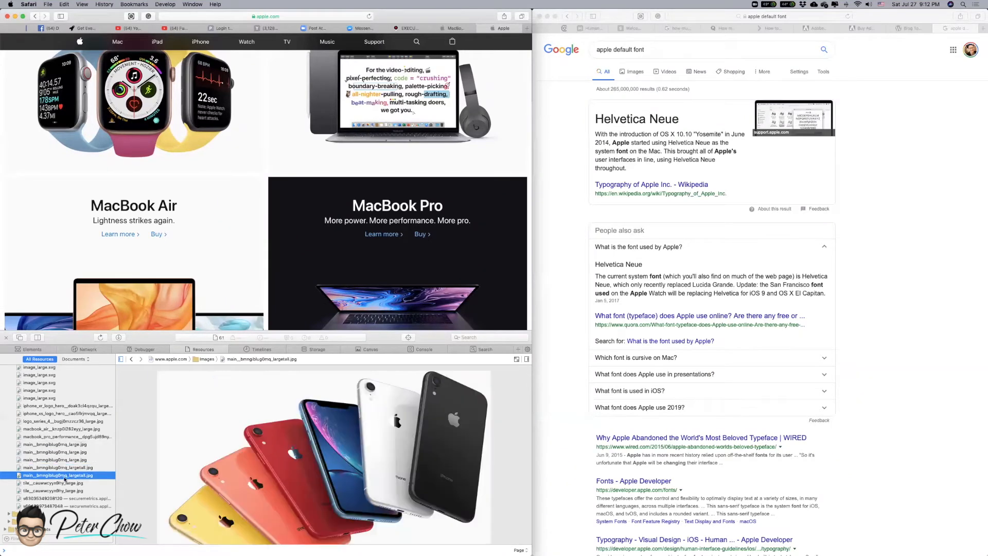
click(69, 484)
click(69, 469)
click(70, 476)
right_click(299, 465)
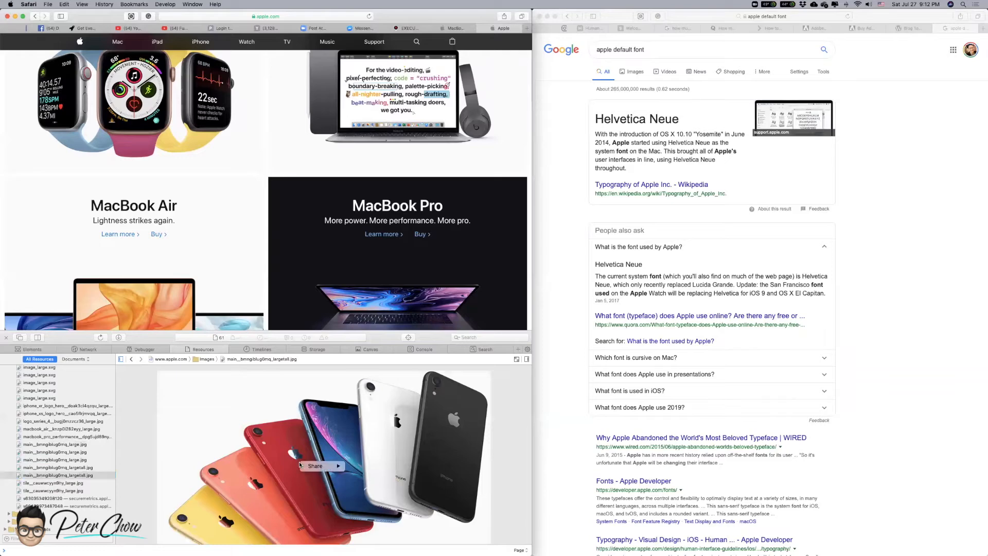
click(70, 476)
right_click(74, 476)
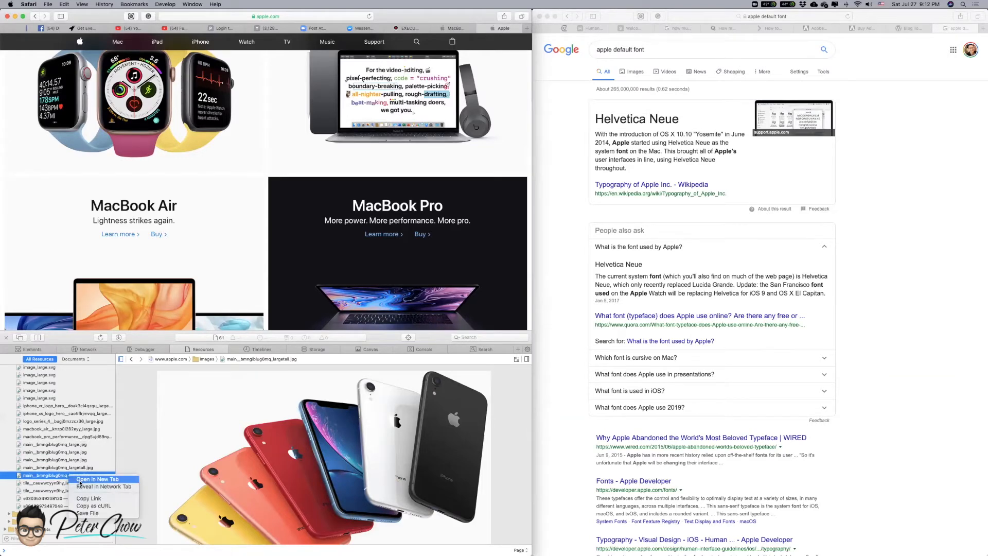
click(80, 480)
click(311, 16)
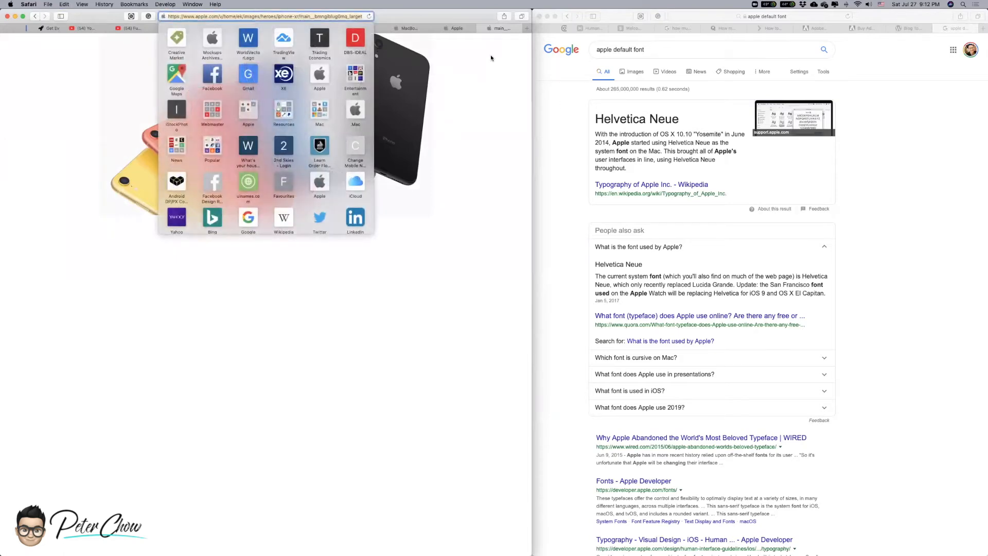
- Switch back to the ClickFunnels editor and replace the first iPhone XR section's product image with the larger version's address
key(super+Tab)
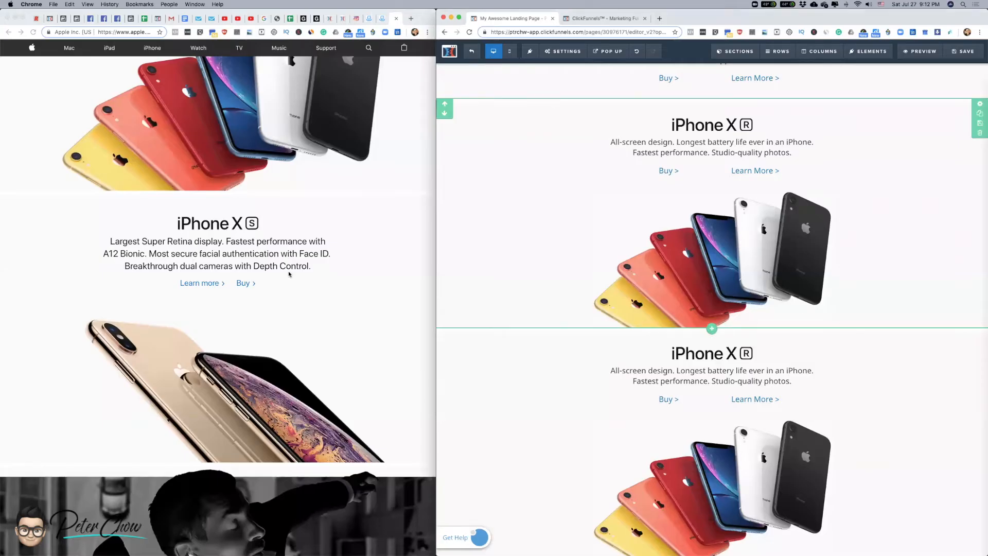
scroll(286, 266, up, 3)
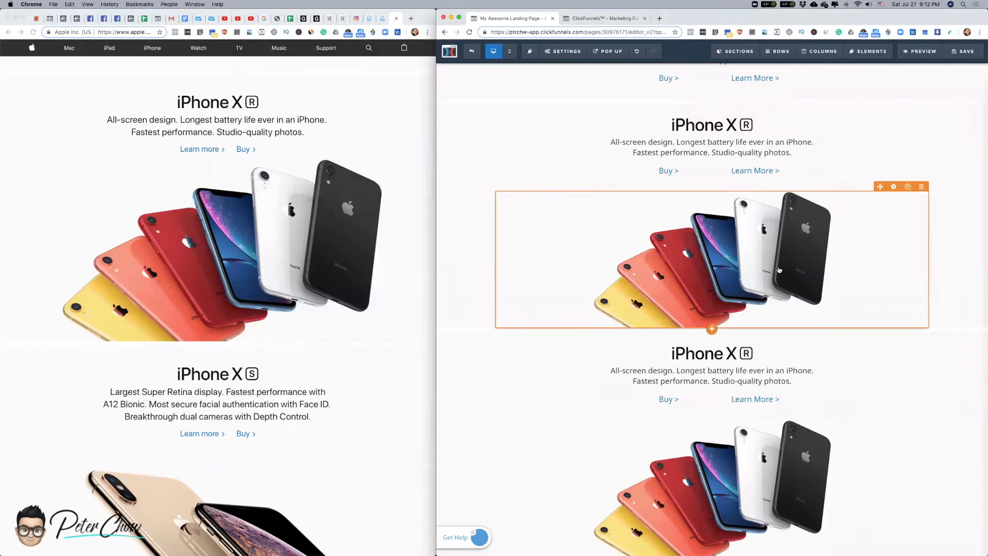
click(721, 268)
triple_click(940, 136)
key(super+v)
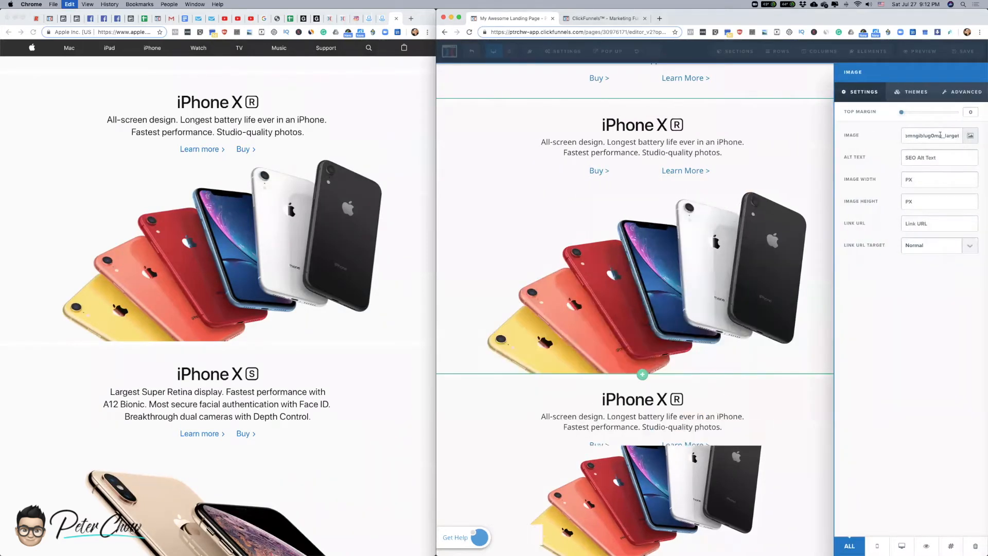
click(779, 434)
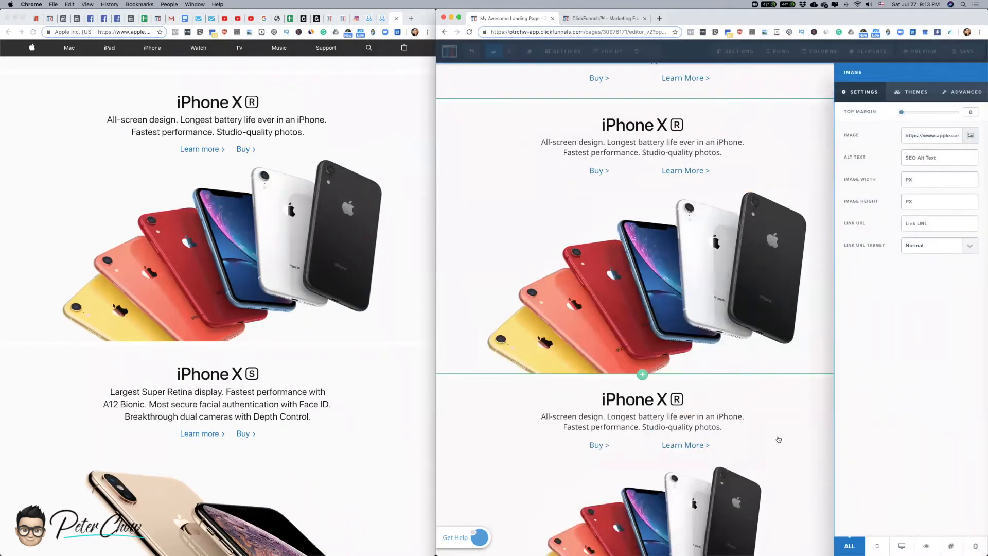
scroll(856, 375, down, 1)
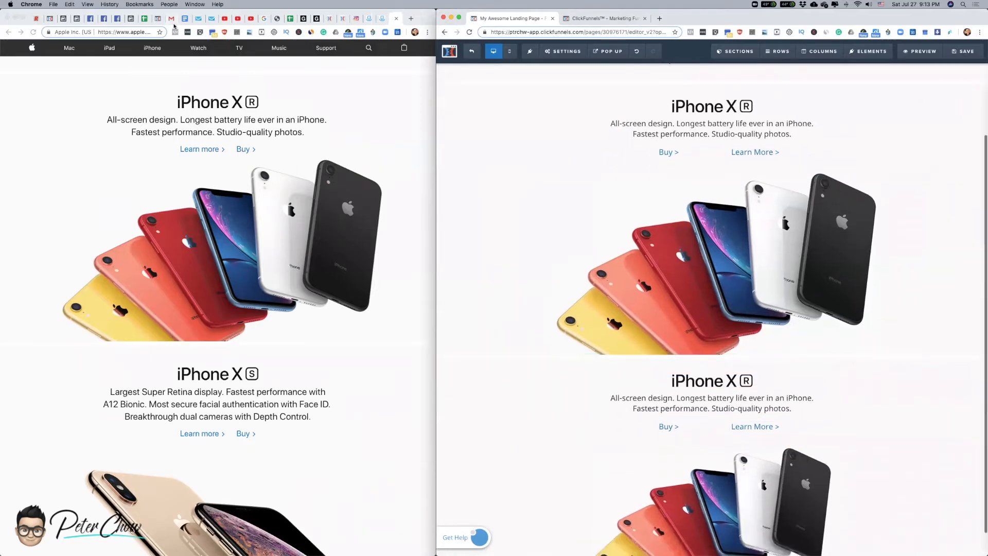
- Return to Safari, find the iPhone XS logo among the Apple page's resources, open it separately and copy its address
key(ctrl+Left)
key(ctrl+Left)
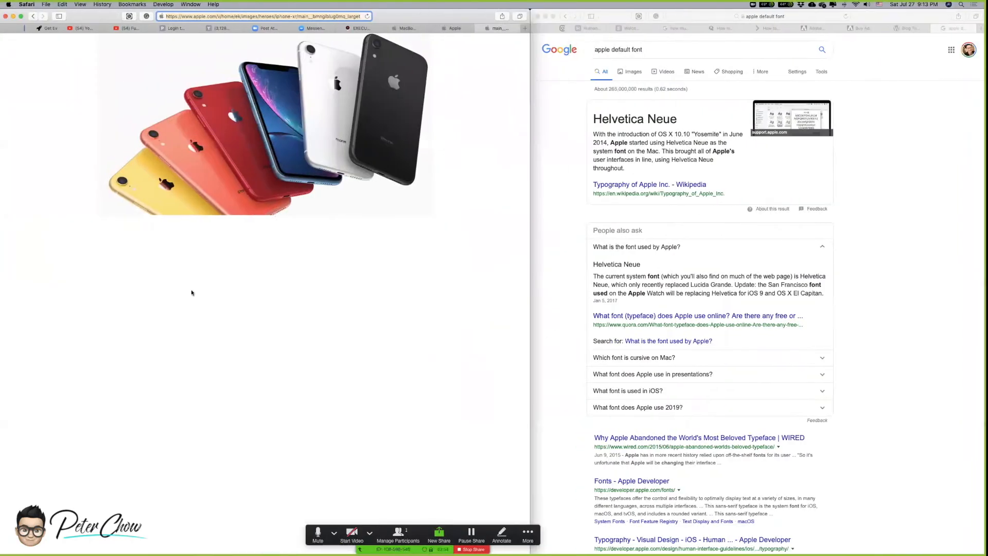
key(super+w)
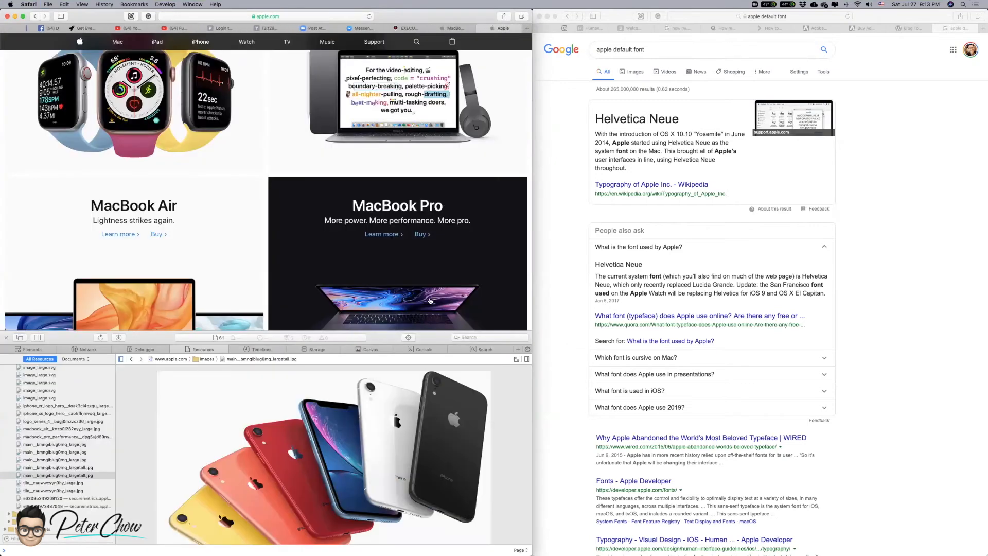
click(65, 485)
click(66, 490)
click(66, 429)
click(70, 421)
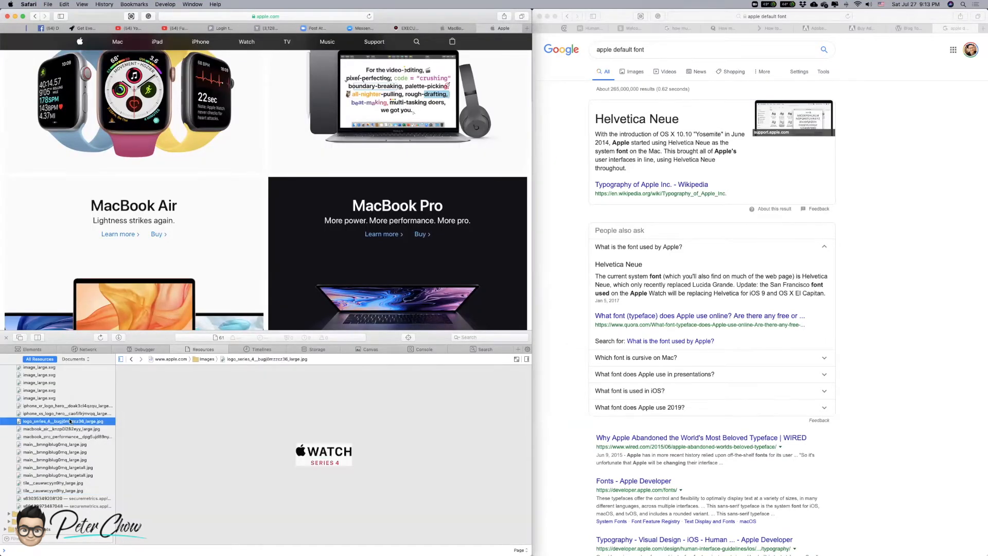
key(Up)
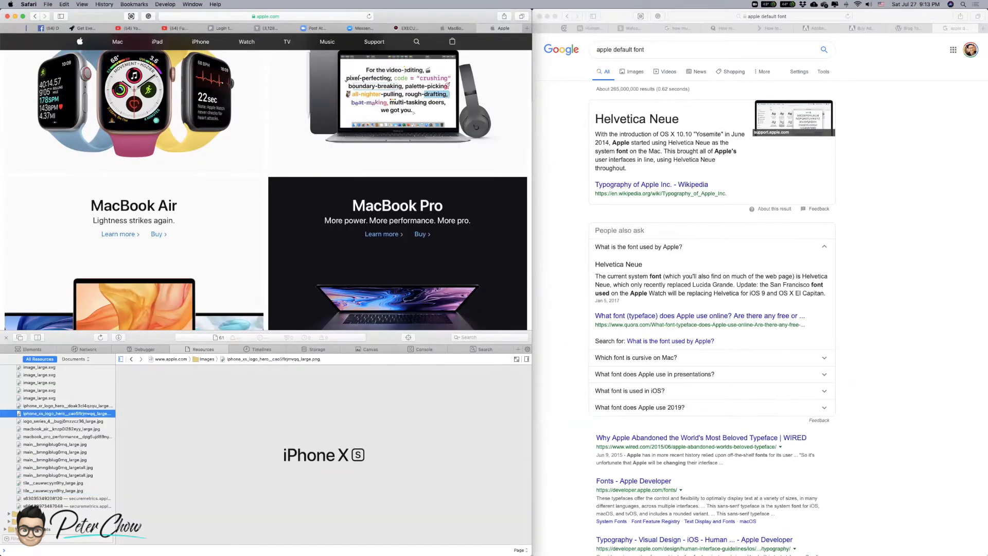
right_click(43, 415)
click(57, 420)
click(498, 29)
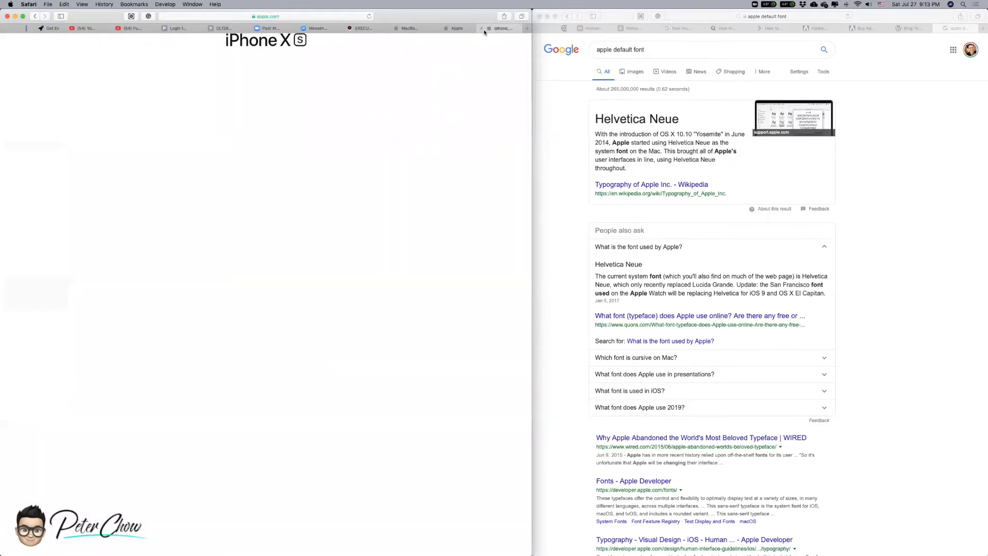
click(320, 17)
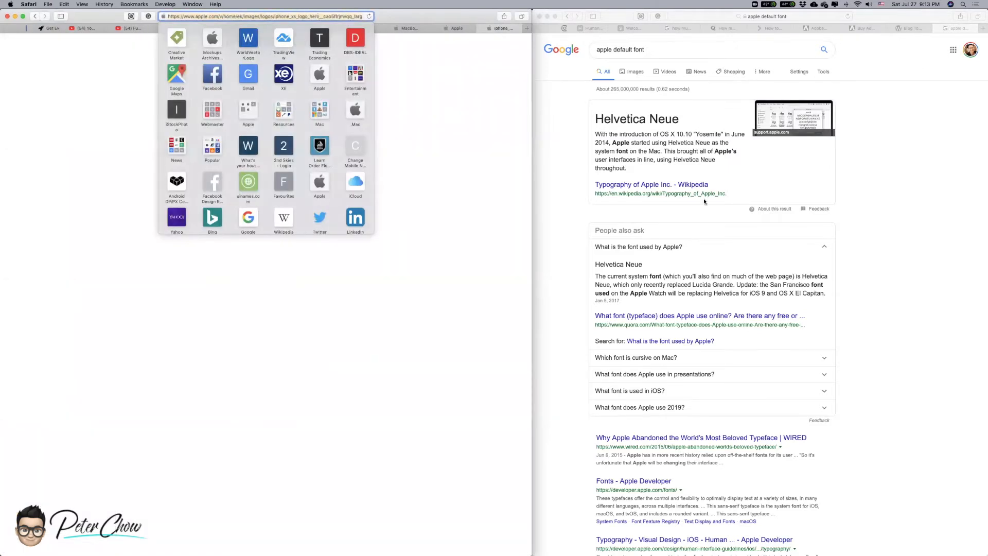
- Replace the logo image in the cloned ClickFunnels section with the copied iPhone XS logo address
click(894, 300)
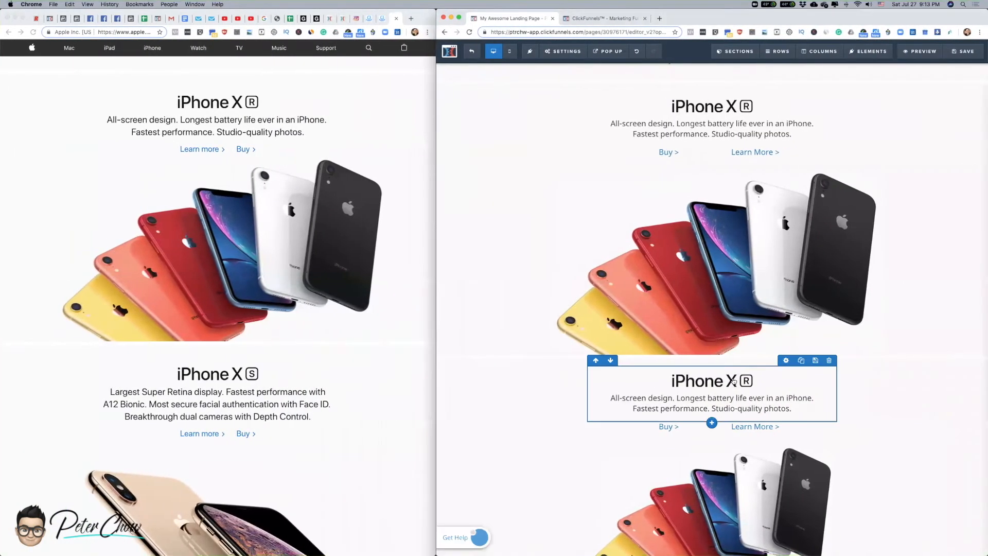
click(733, 381)
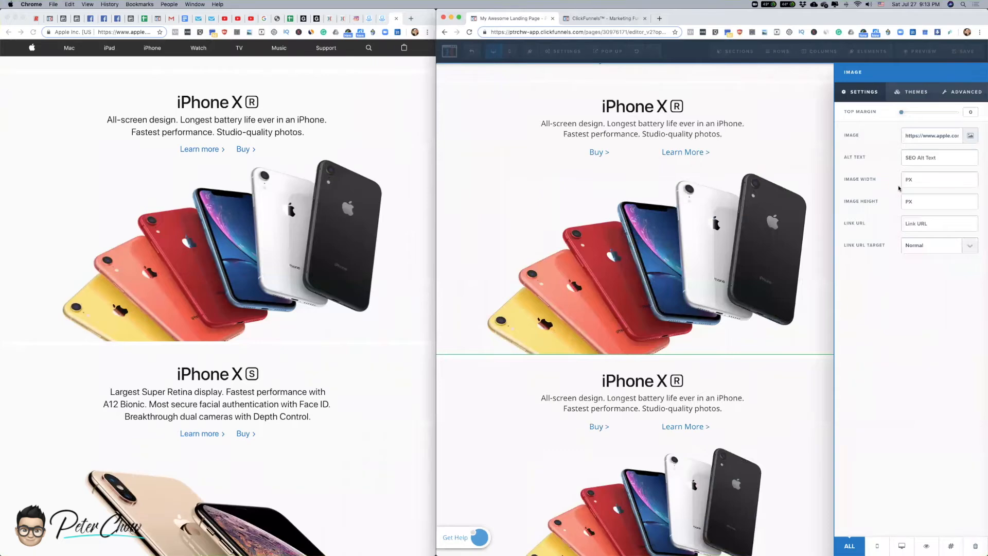
triple_click(926, 135)
key(super+v)
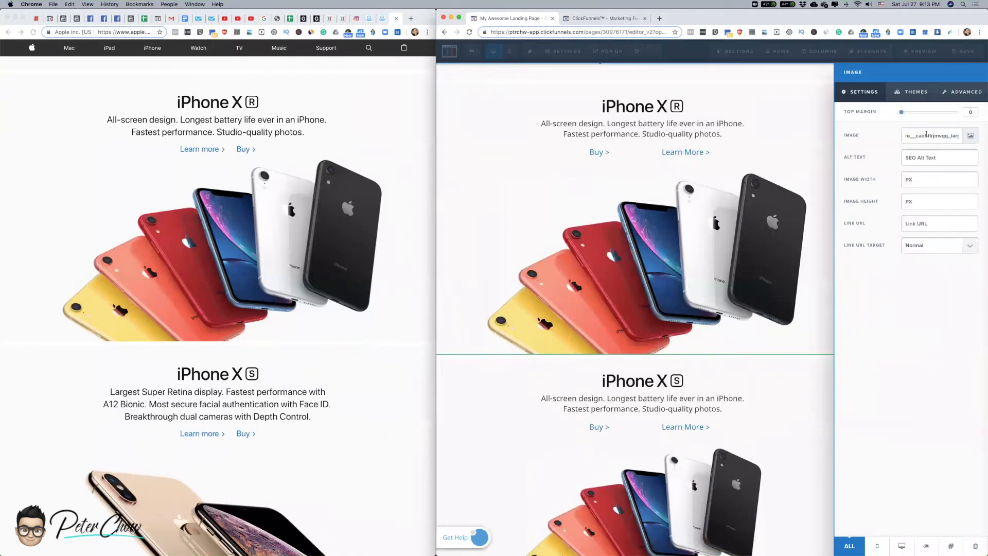
- Increase the top and bottom padding of the "iPhone XR from $19.99/mo. or $479." section
click(781, 424)
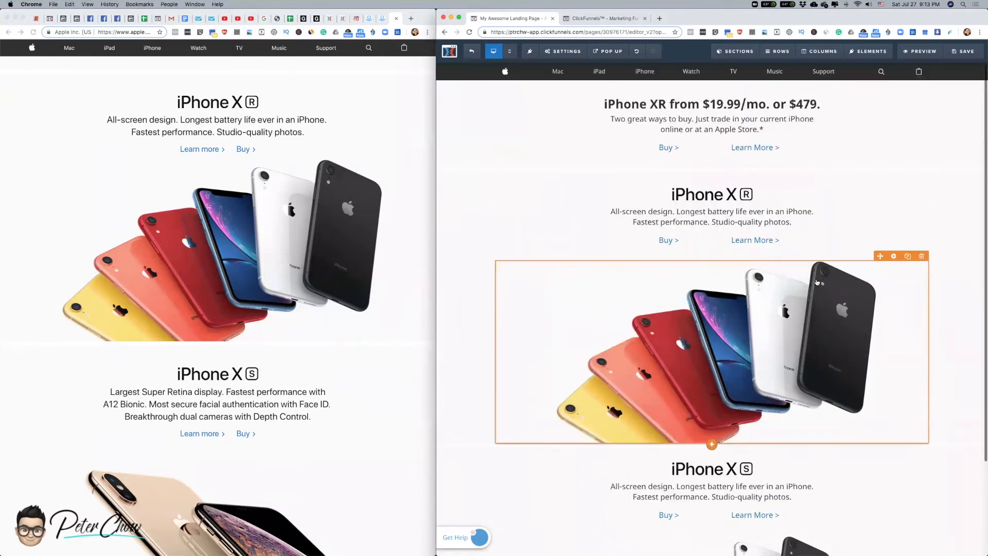
scroll(264, 215, up, 3)
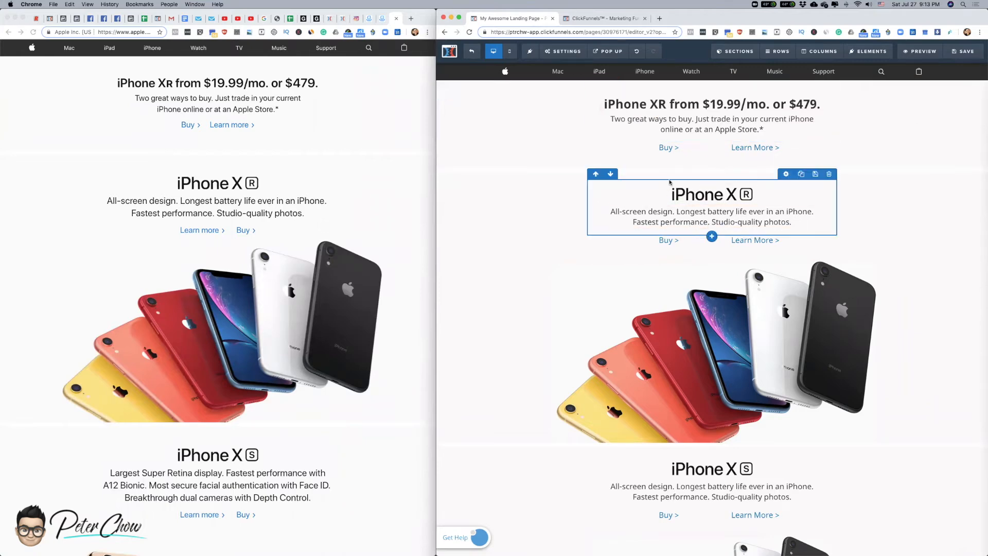
click(980, 68)
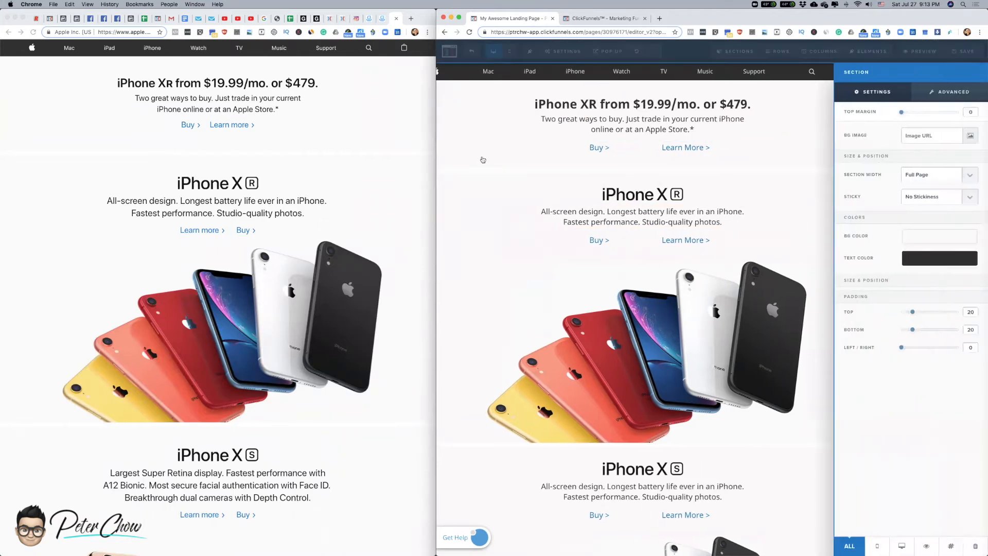
drag(914, 312, 921, 332)
click(785, 278)
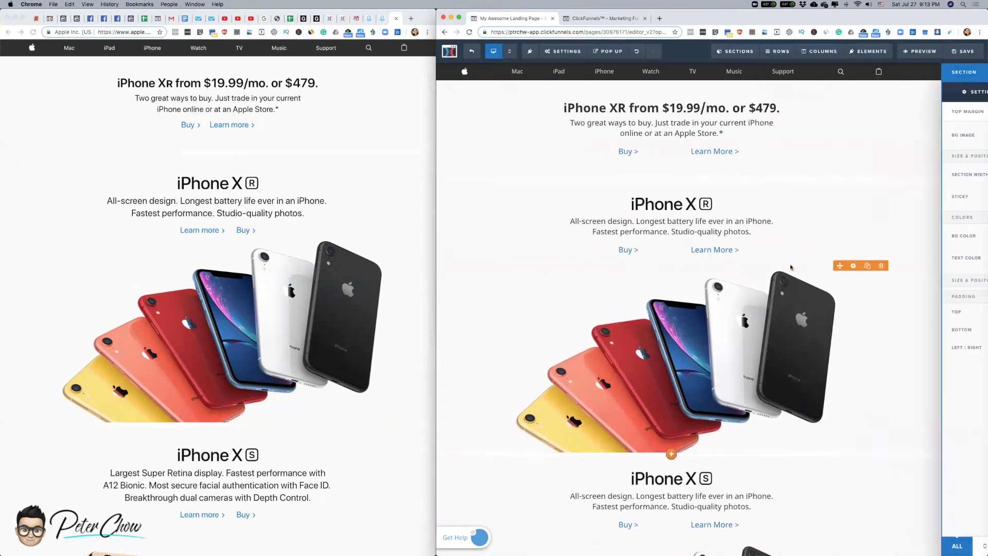
- Set the top padding of both the iPhone XR section and the cloned iPhone XS section to 30
click(980, 183)
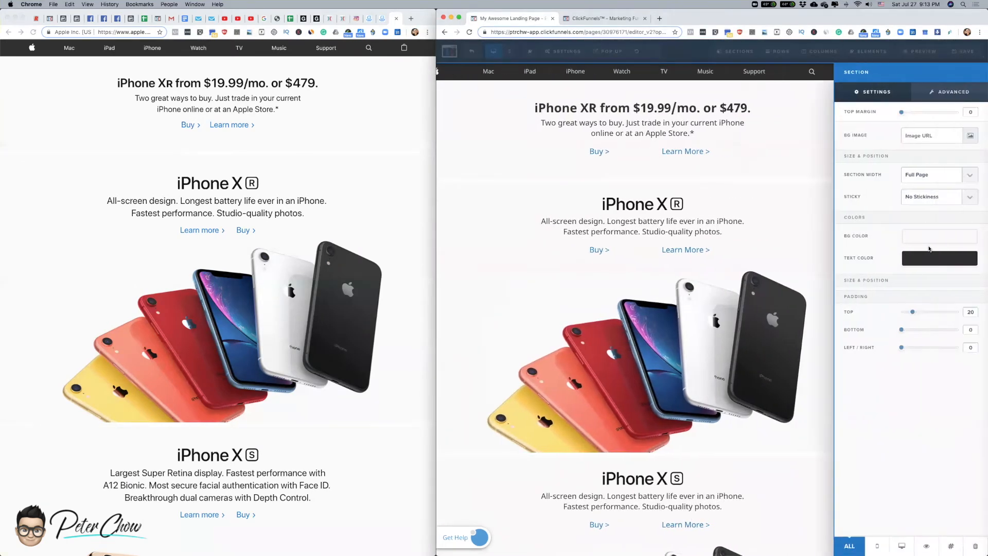
drag(914, 313, 919, 312)
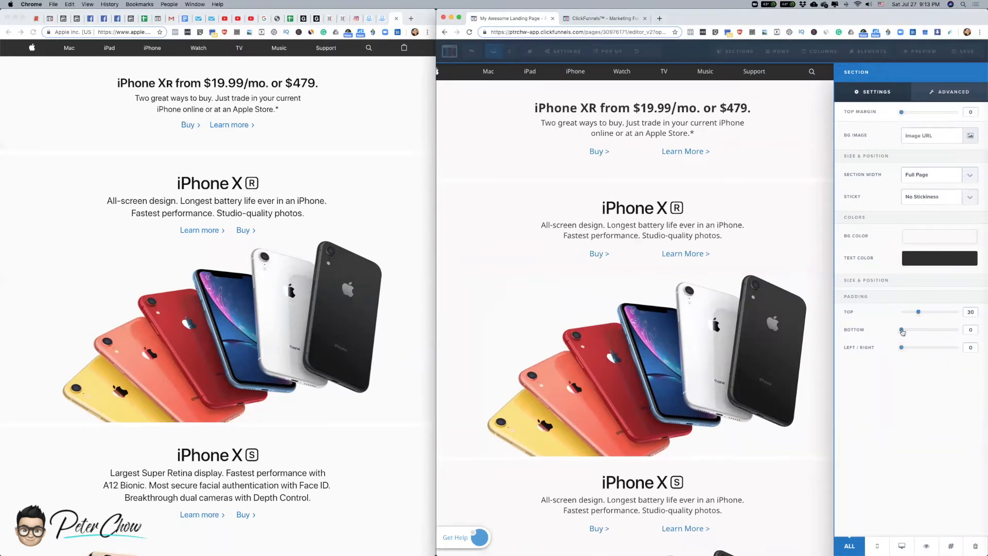
click(741, 316)
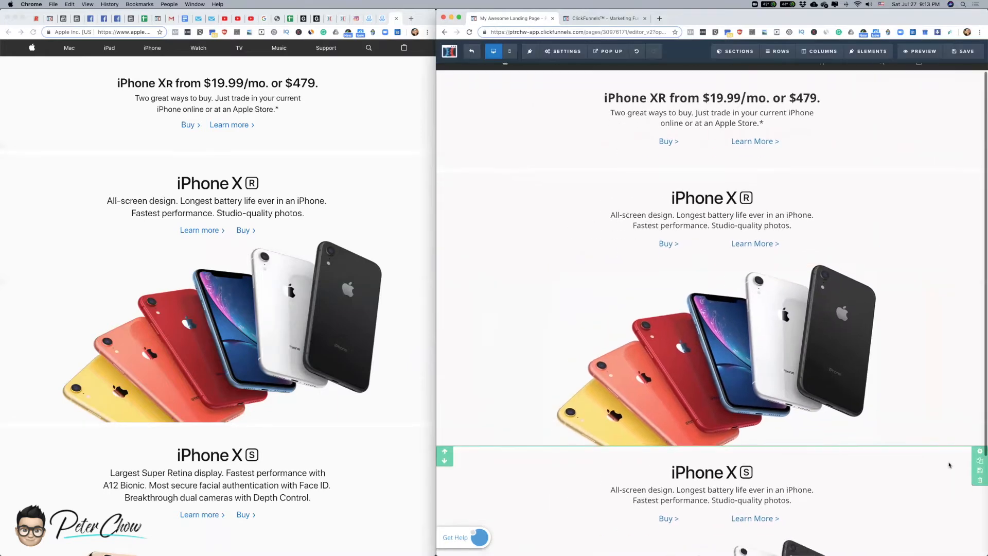
click(839, 429)
drag(913, 313, 919, 311)
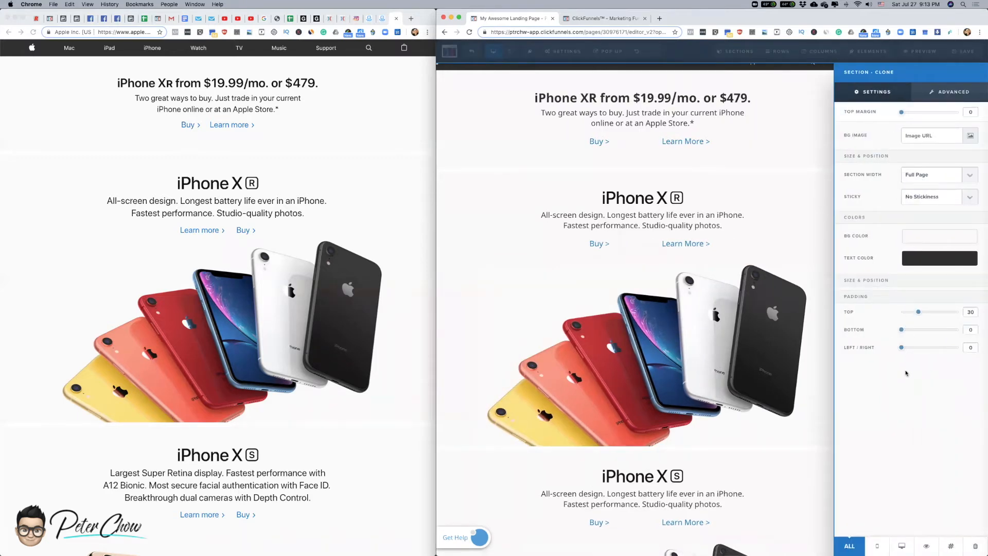
click(781, 439)
- Replace the description in the cloned iPhone XS section with "Largest Super Retina display. Fastest performance"
scroll(932, 484, down, 3)
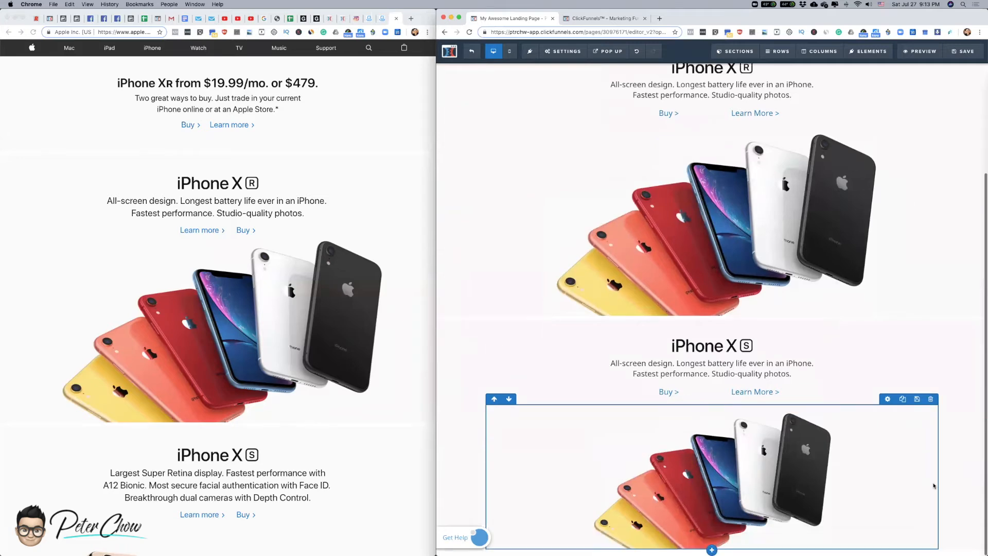
click(251, 475)
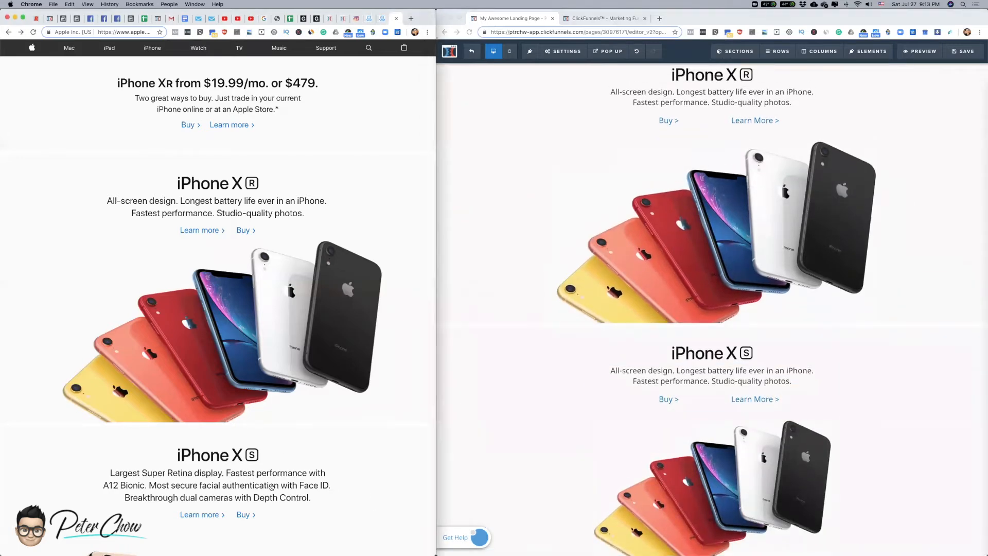
click(809, 369)
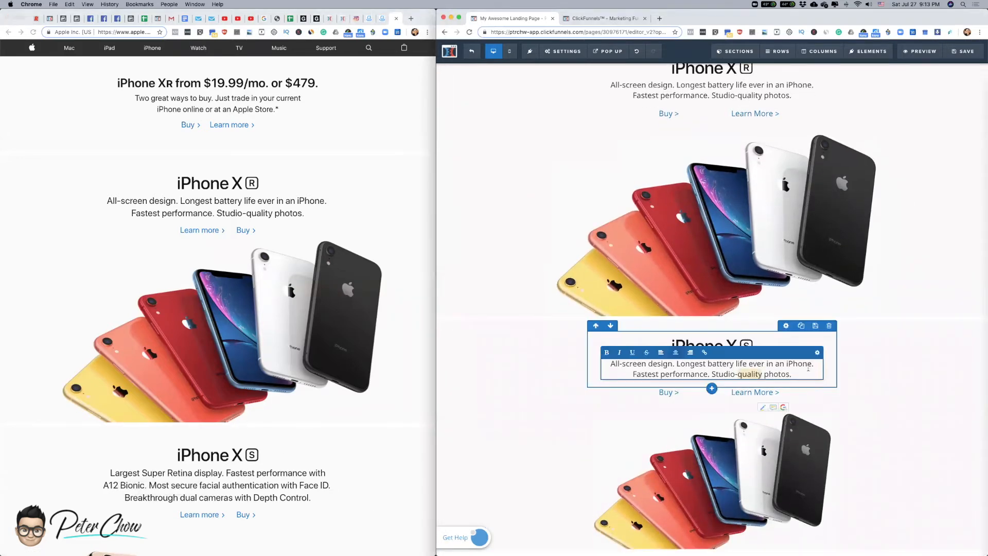
key(super+a)
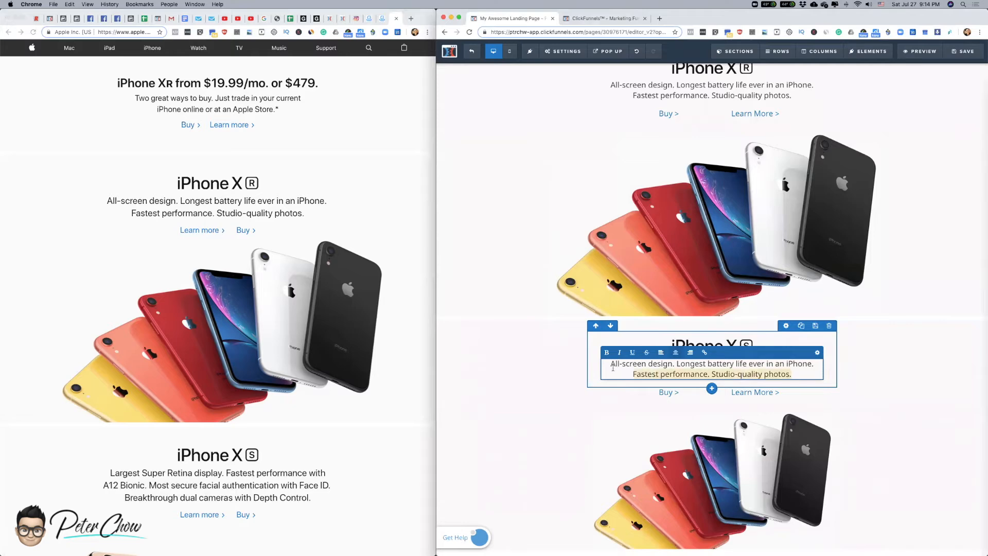
key(BackSpace)
text(Largest Supe)
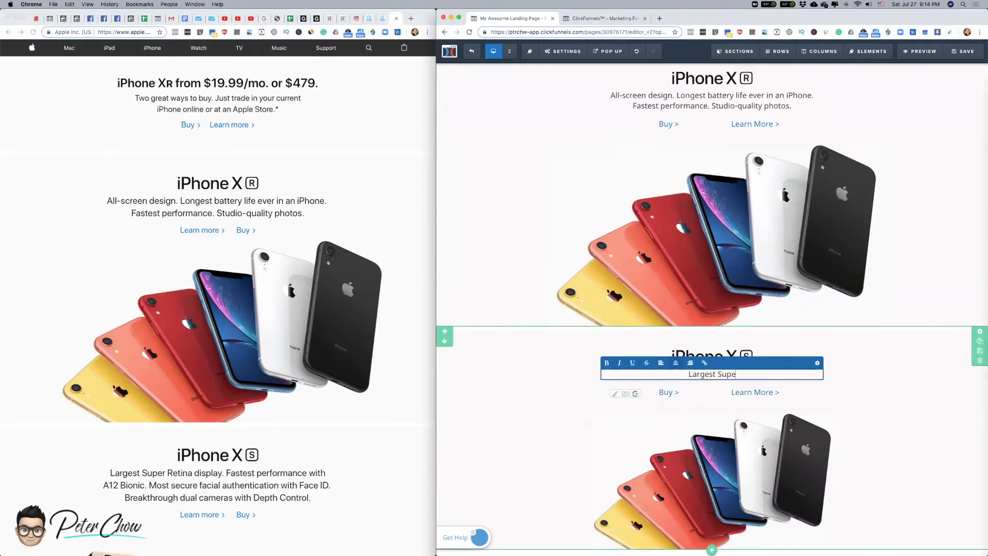
text(r Retina display. Fastes)
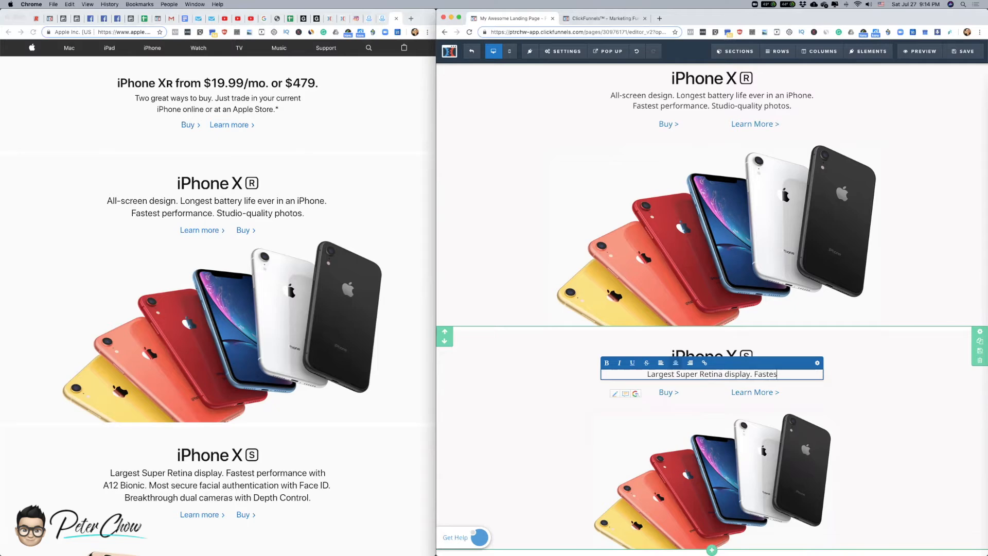
text(t performance)
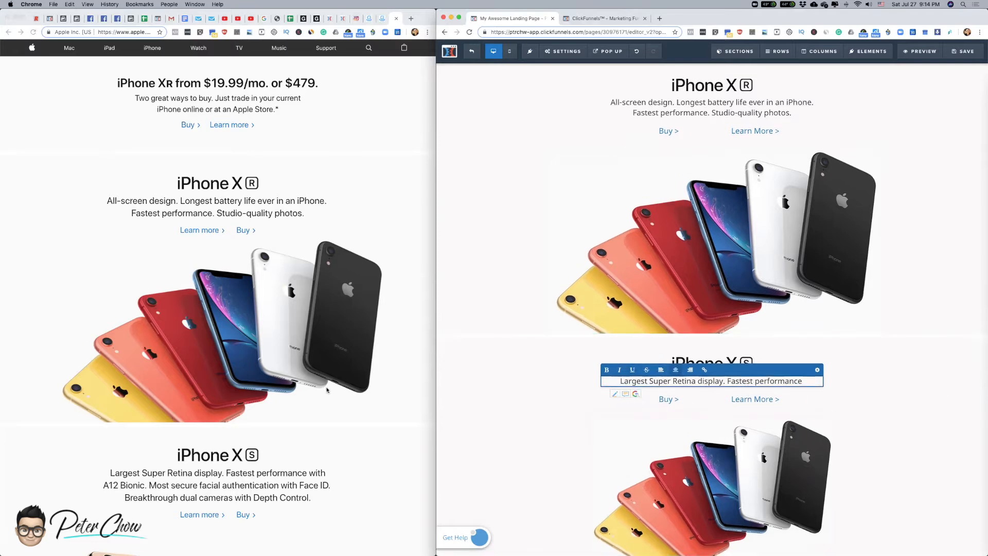
- Continue the iPhone XS description from Apple's page with "with A12 Bionic. Most secure facial authentication with Face ID."
scroll(339, 385, down, 5)
scroll(340, 385, down, 2)
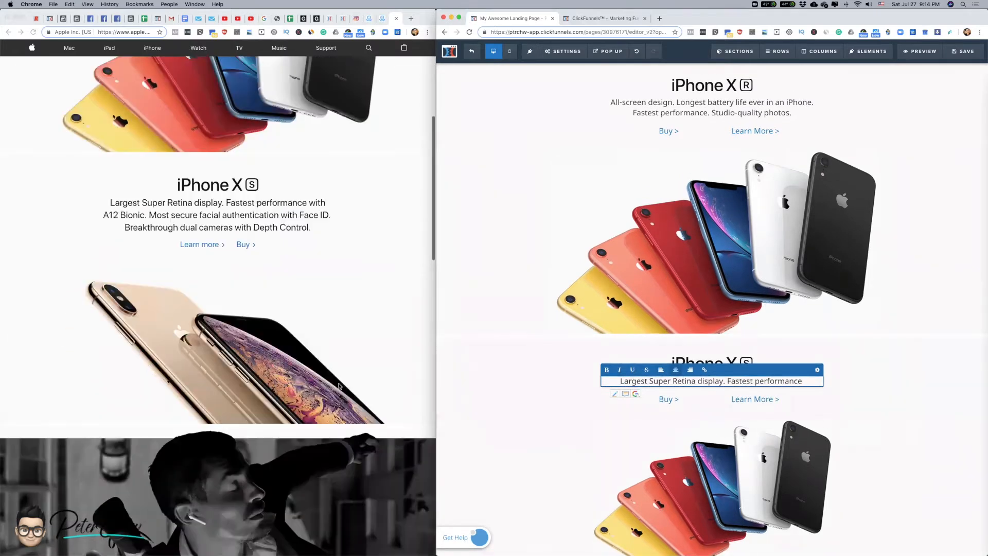
scroll(911, 378, down, 1)
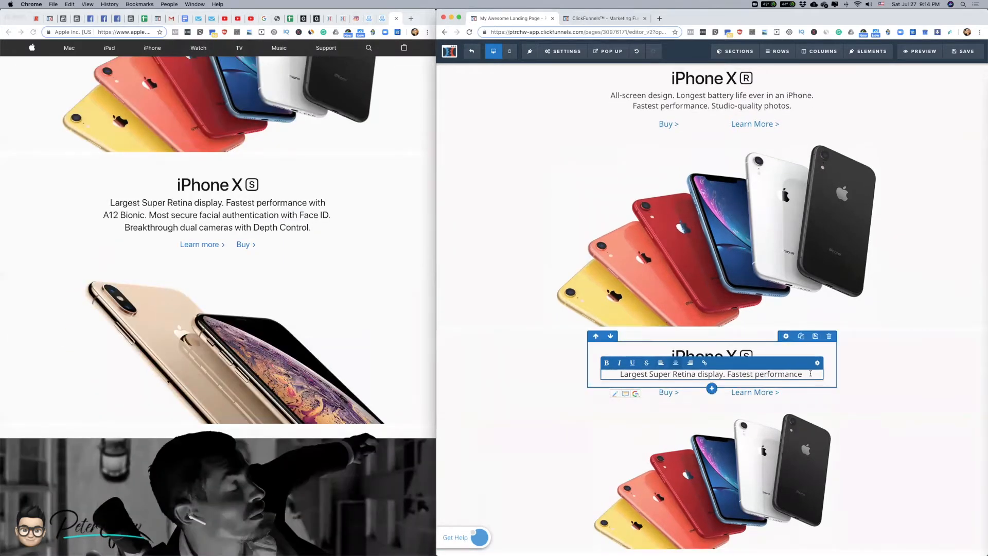
text(with A12)
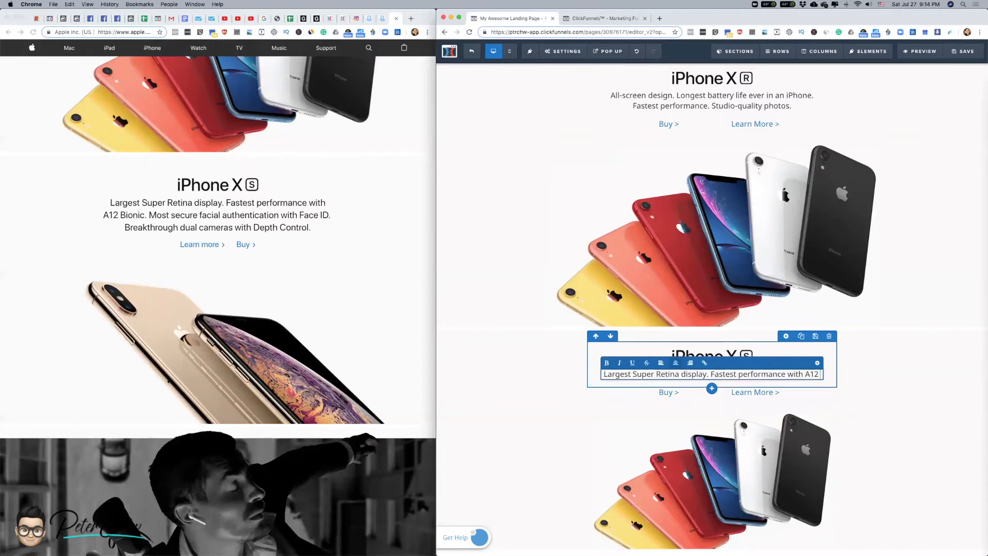
text( Bionic. Mos)
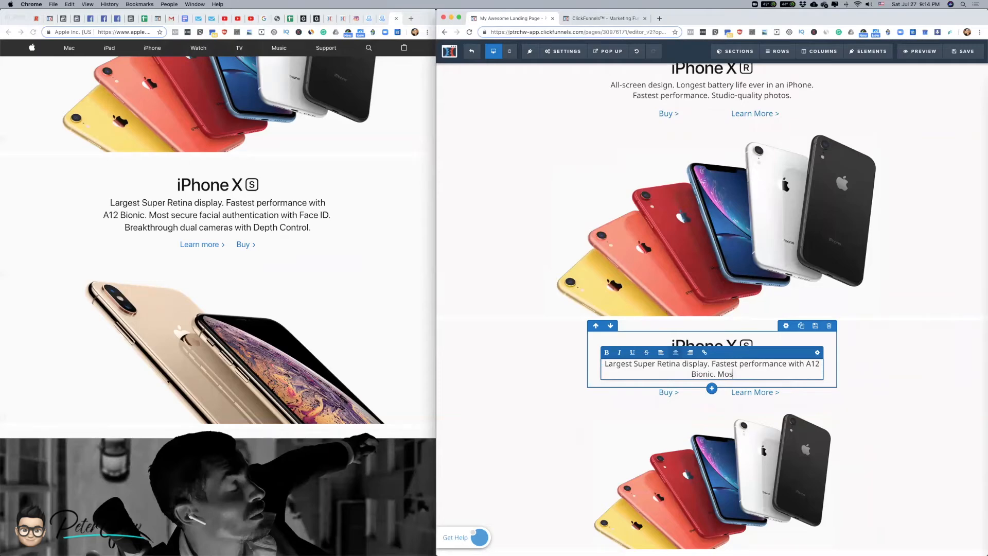
text(t secure facial authentication with FaceID)
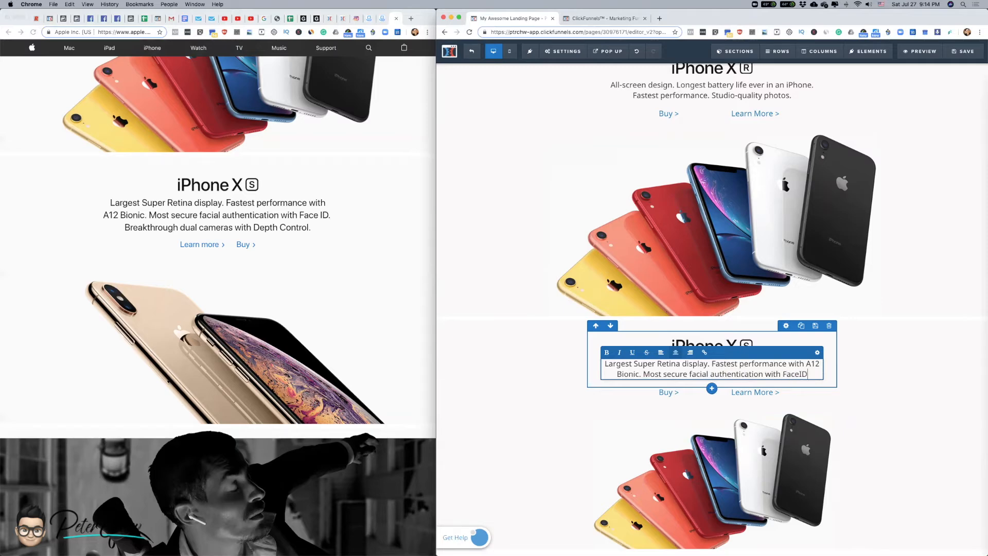
text(.)
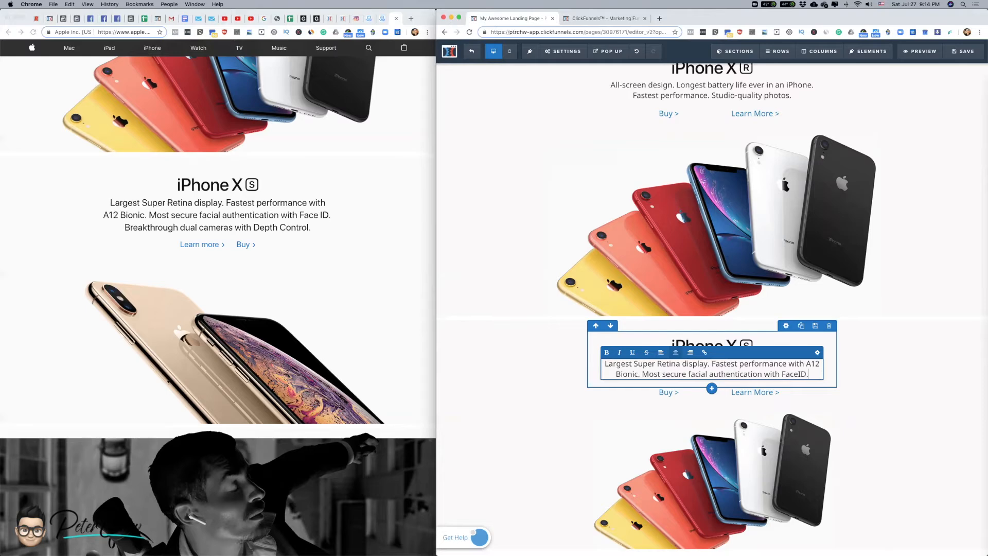
click(797, 375)
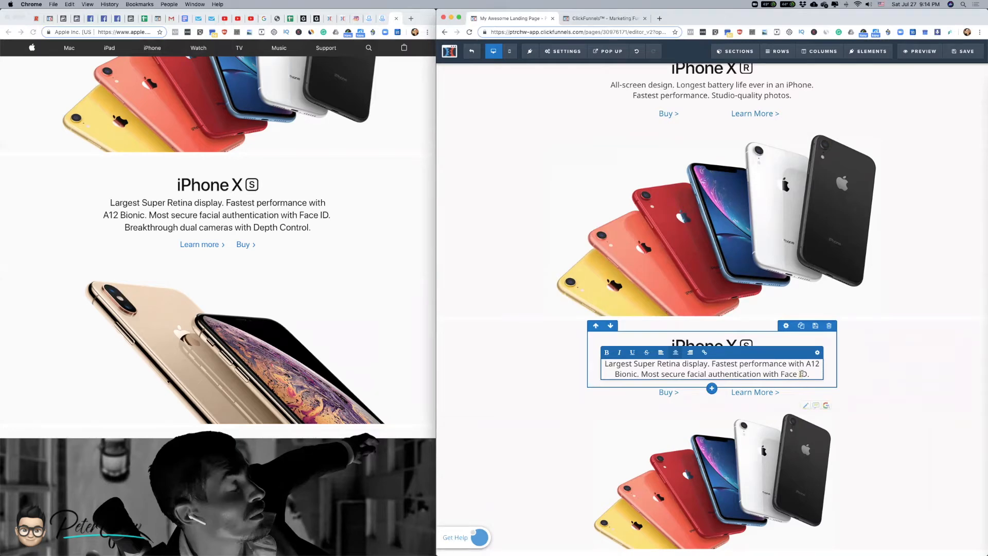
- Complete the iPhone XS description with "Breakthrough dual cameras with Depth Control." and save the page
scroll(802, 376, up, 1)
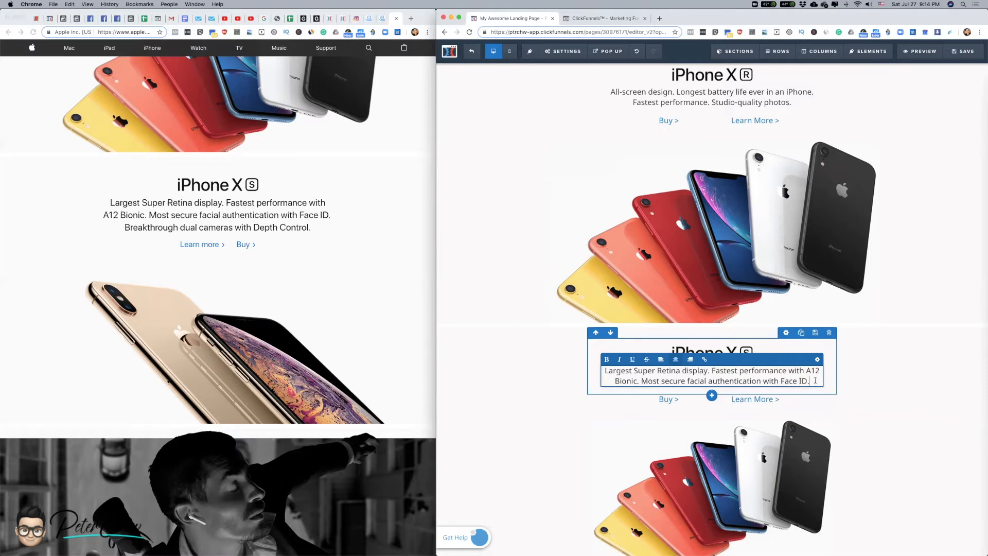
text(Brea)
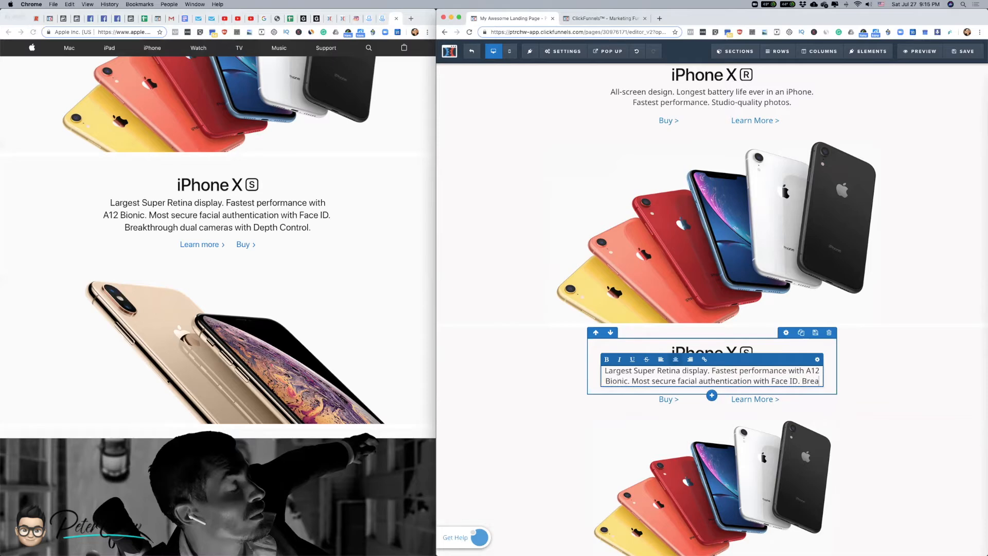
text(kthrough dual)
text(E)
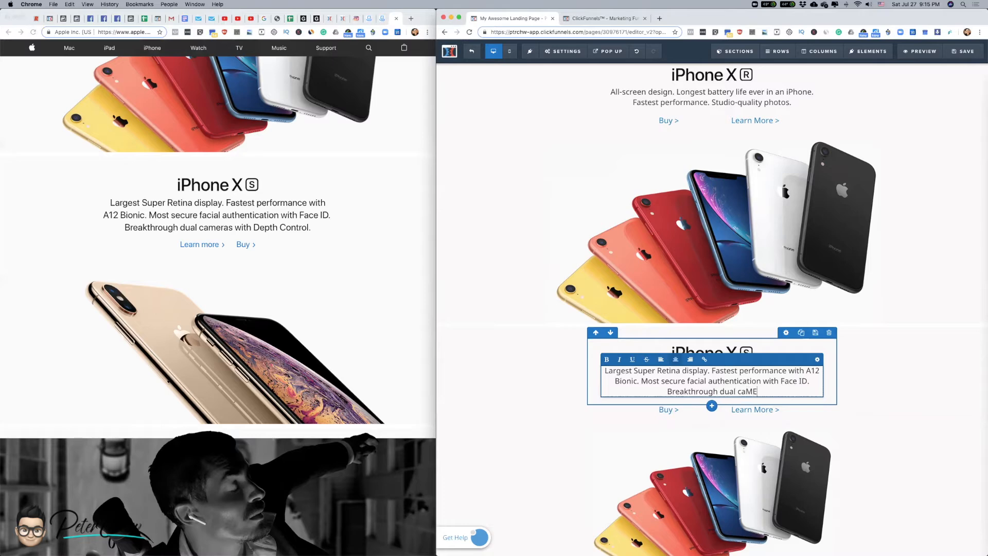
key(BackSpace)
key(BackSpace)
text(mera)
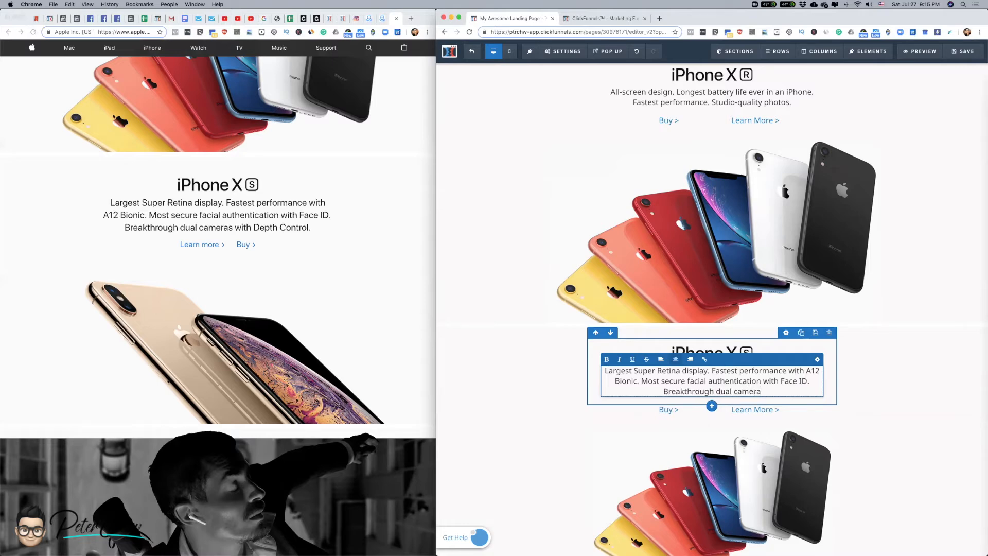
text(s with De)
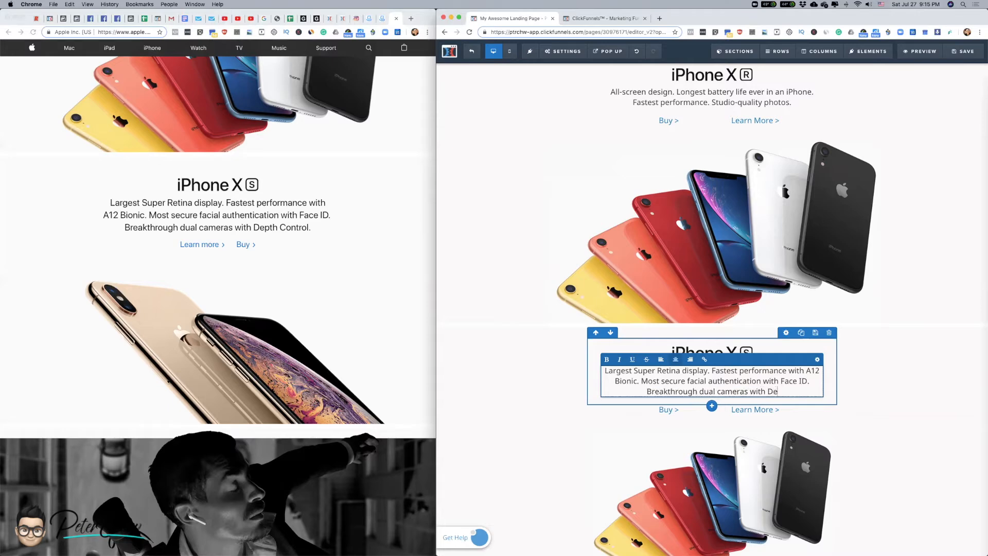
text(pth Co)
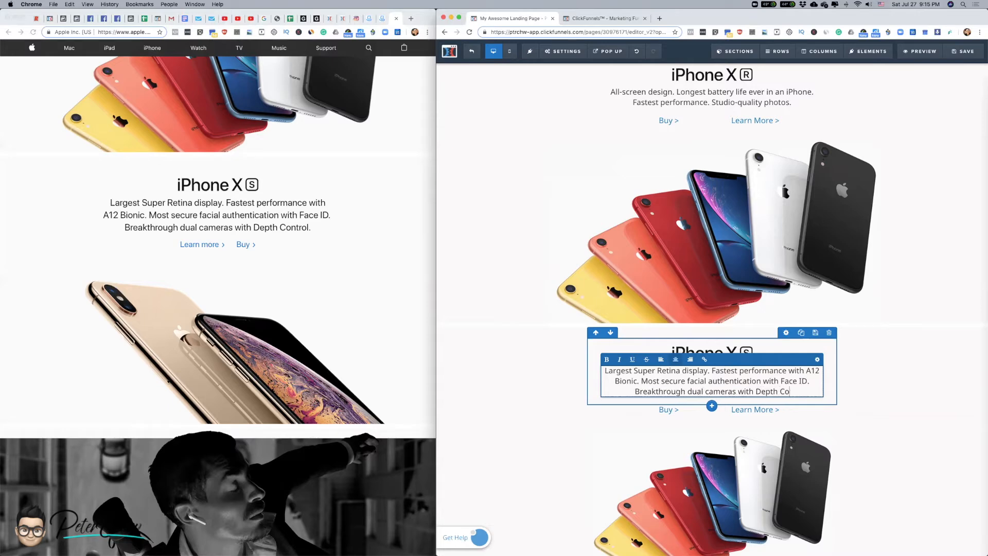
text(ntrol.)
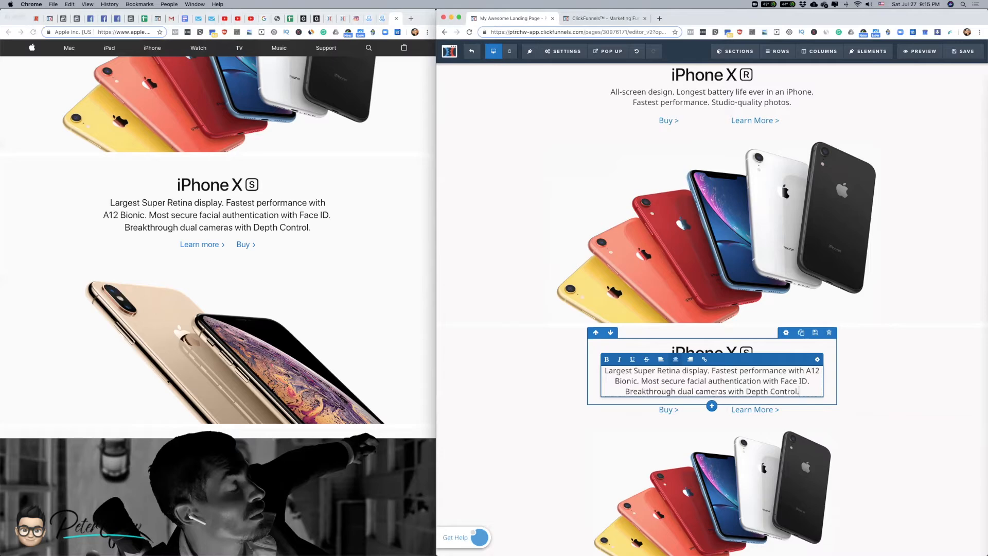
click(908, 388)
click(566, 52)
click(966, 53)
- Set the page's content font to Source Sans Pro in the typography settings
click(565, 53)
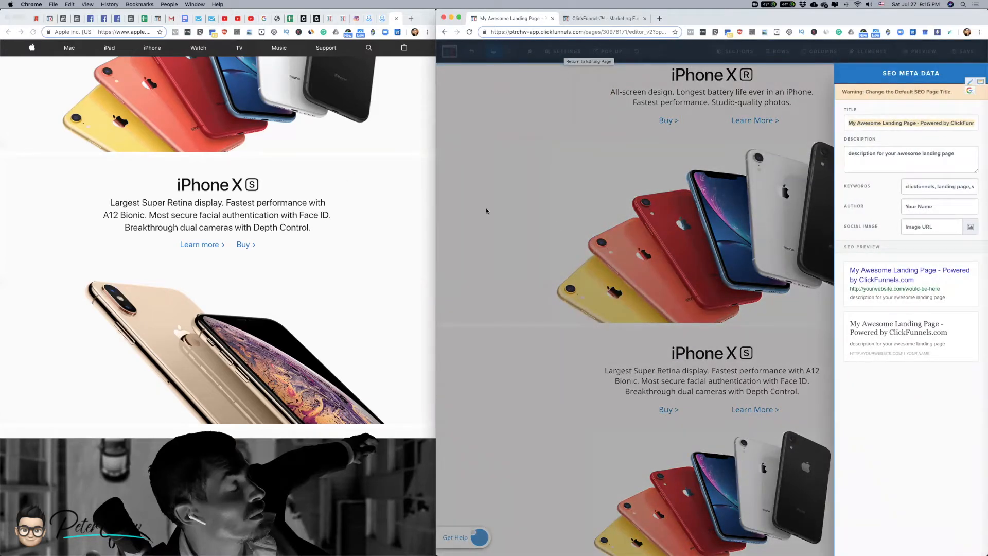
click(565, 53)
mouse_move(548, 51)
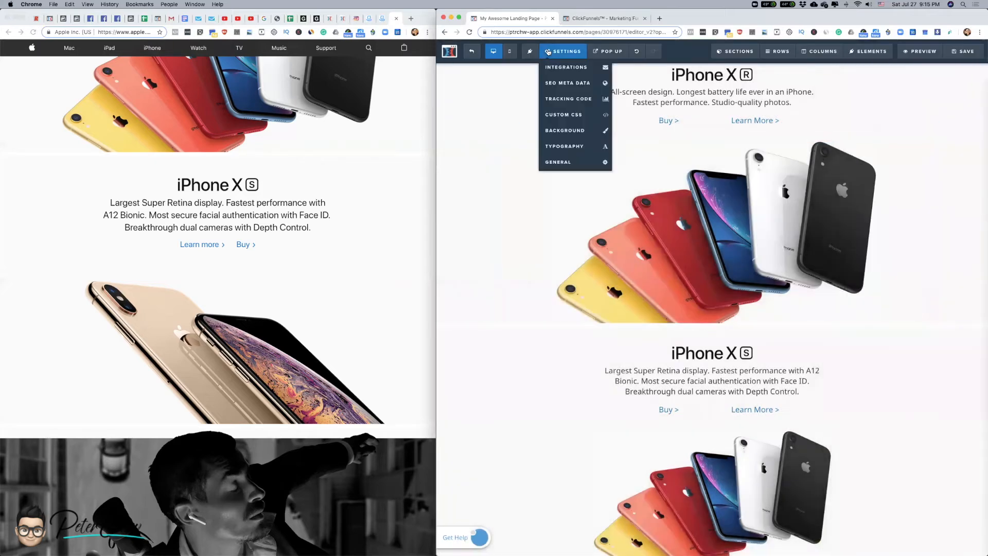
click(572, 146)
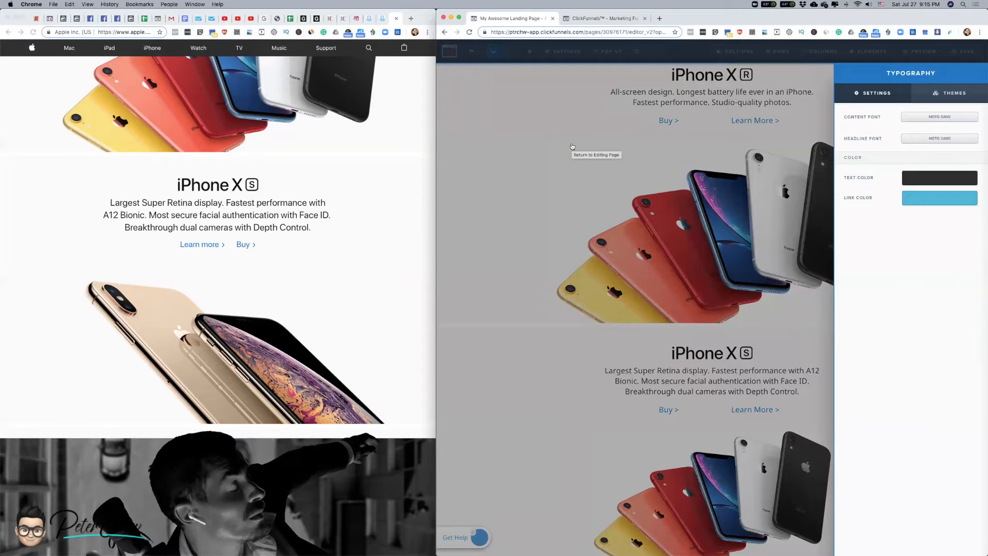
click(954, 118)
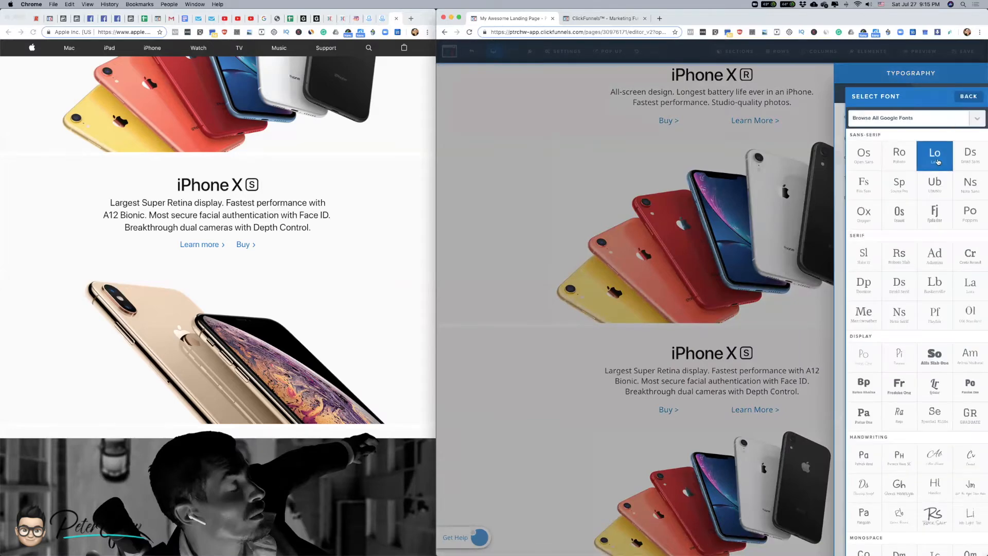
click(899, 189)
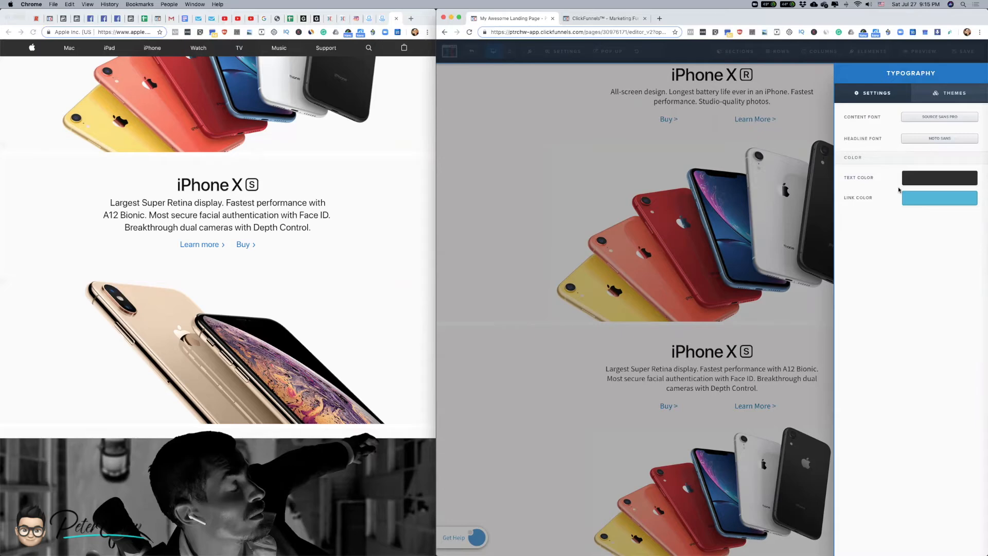
- Try Oxygen as the page's content font, settle on Open Sans, and close the typography settings
click(933, 117)
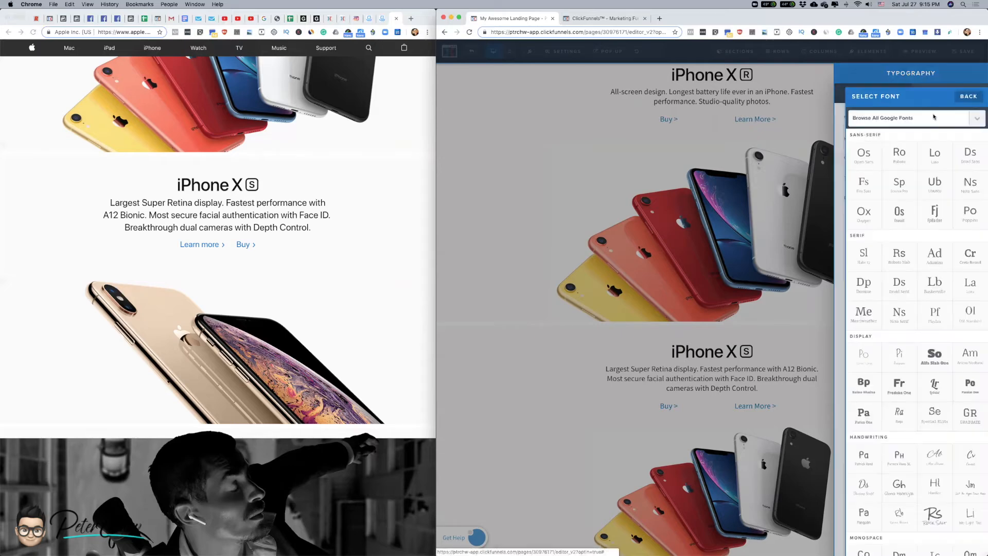
click(866, 214)
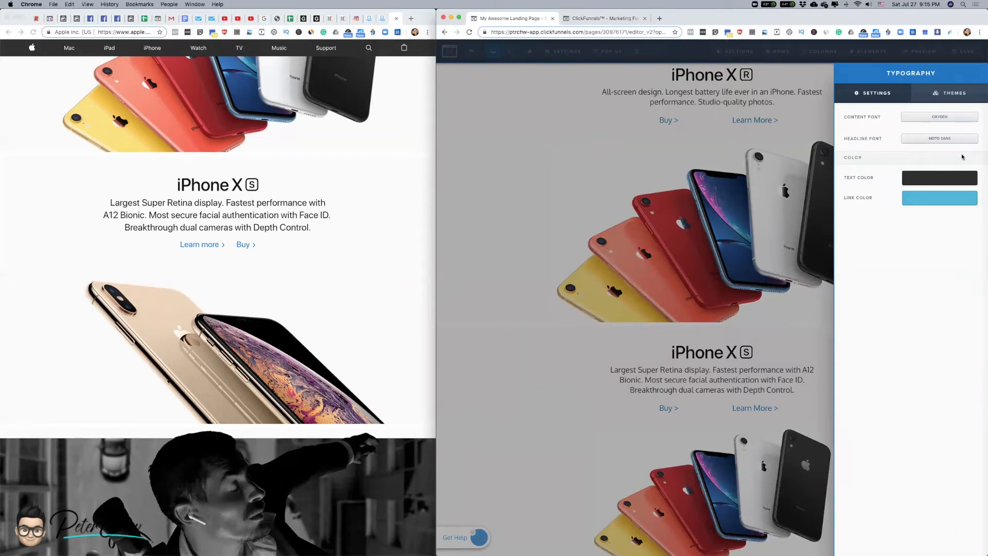
click(947, 118)
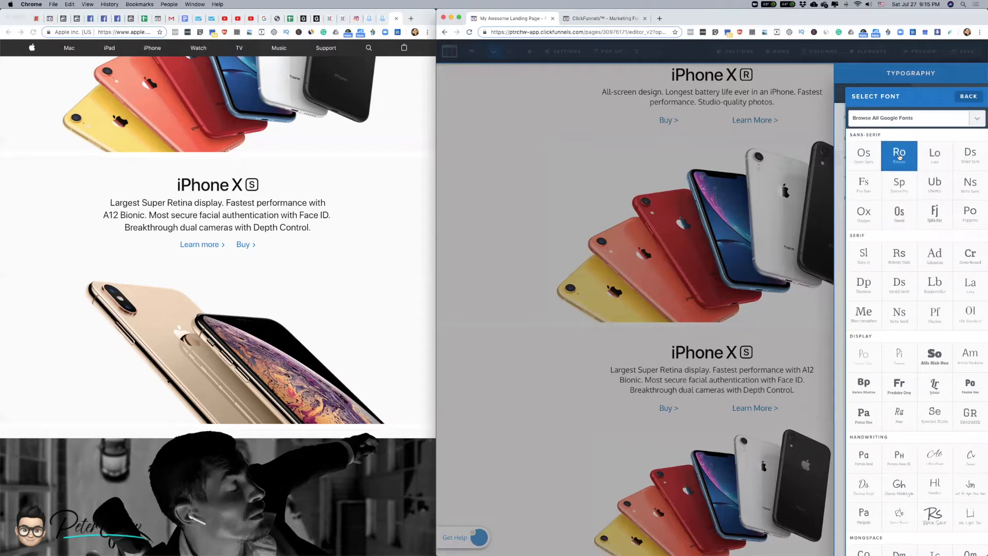
click(866, 158)
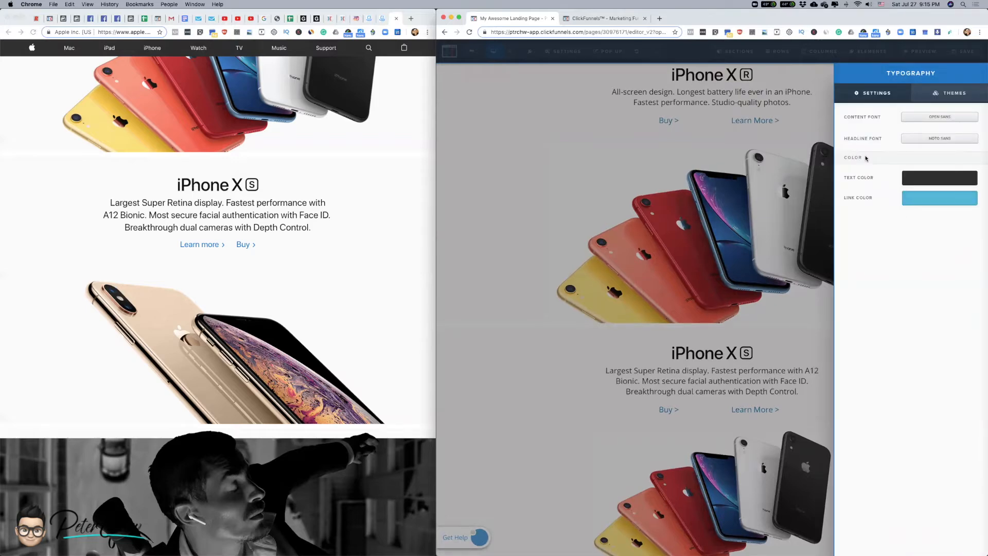
click(576, 397)
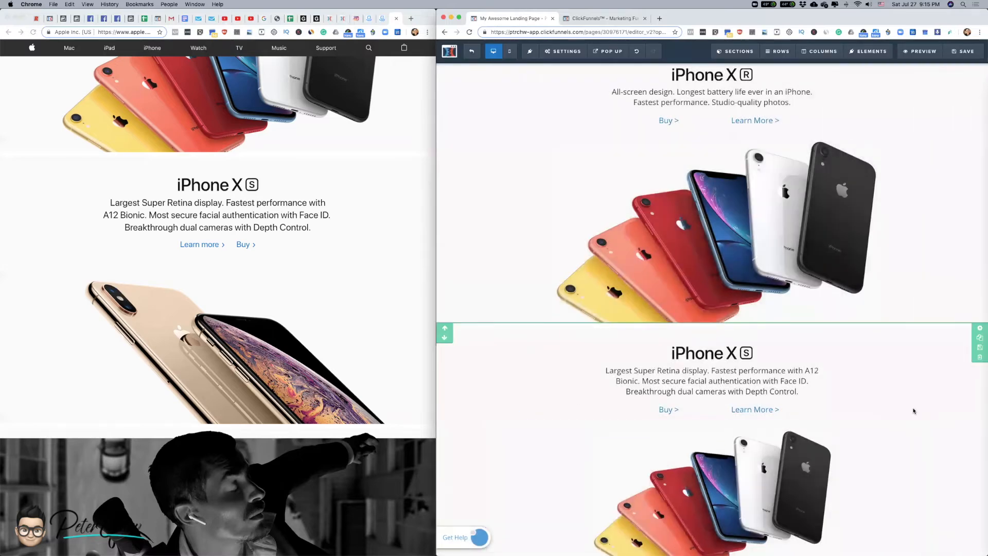
- Switch to Safari and close the iPhone XS logo image to return to Apple's homepage resources
scroll(881, 407, down, 1)
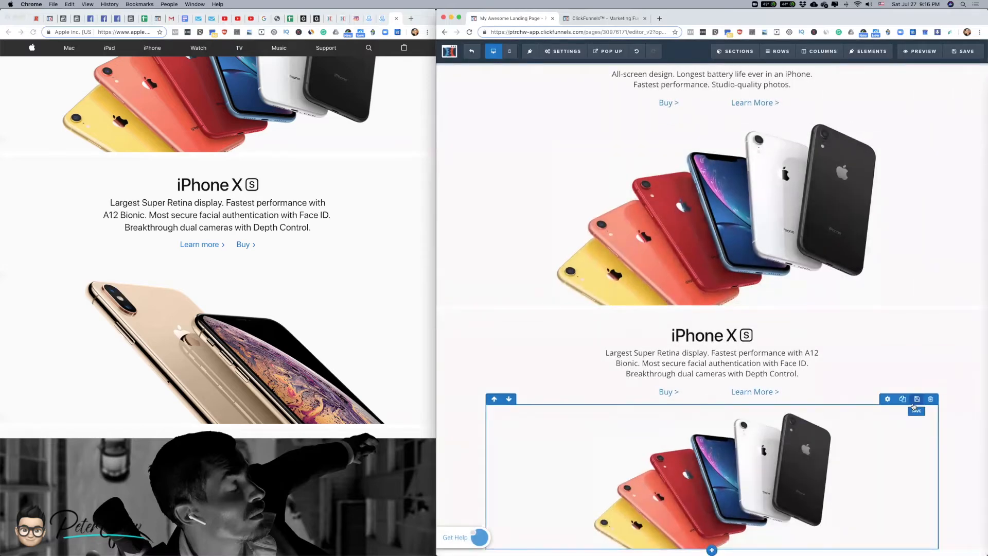
scroll(873, 416, down, 1)
scroll(227, 371, down, 1)
scroll(577, 321, down, 1)
key(ctrl+Right)
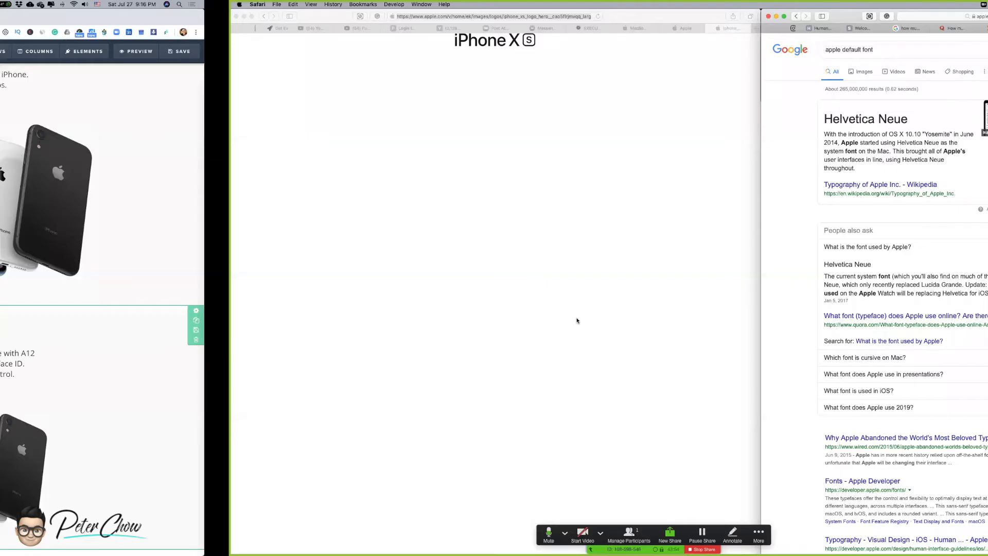
click(406, 96)
key(super+w)
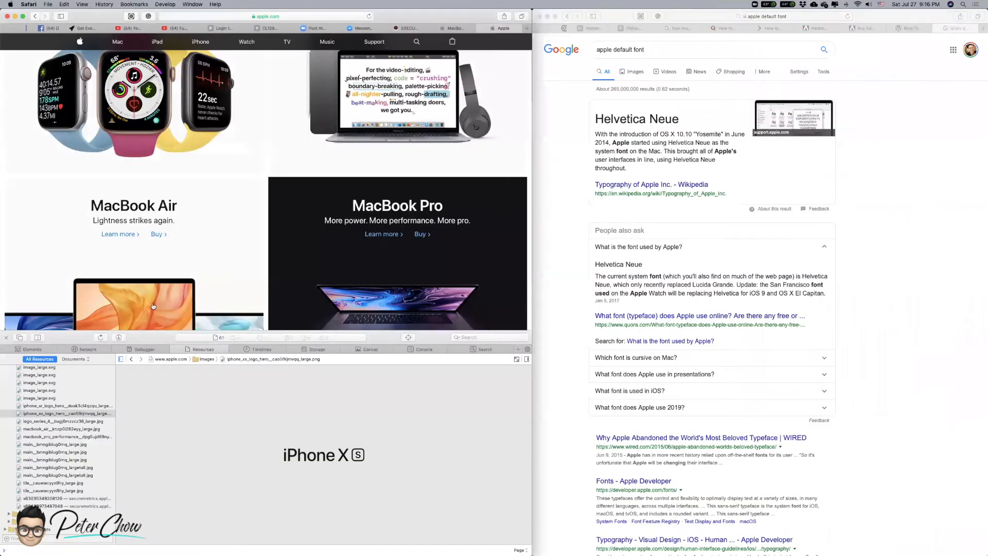
- Look through the homepage's image resources for the gold iPhone XS hero photo
scroll(268, 190, down, 2)
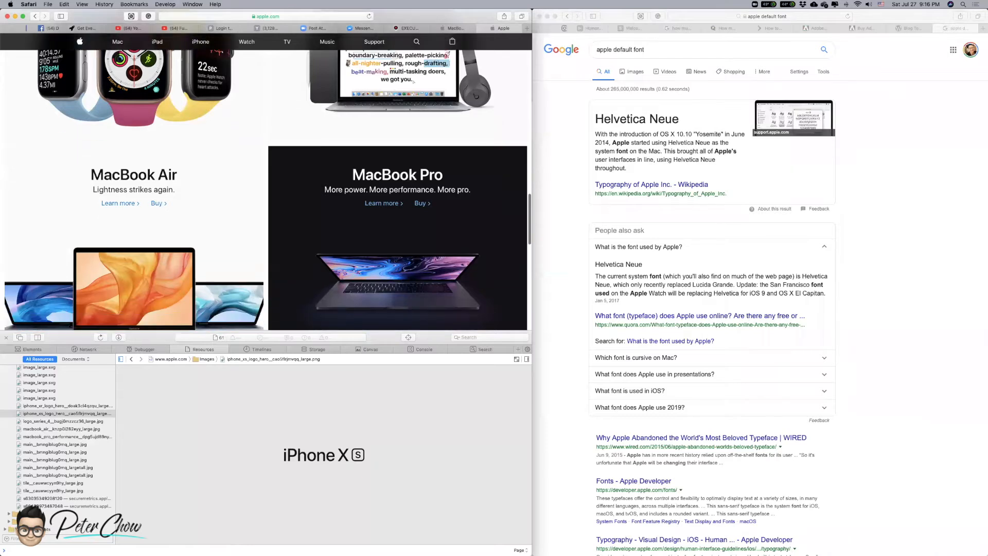
click(103, 422)
key(Down)
key(Down)
key(Down)
key(Down)
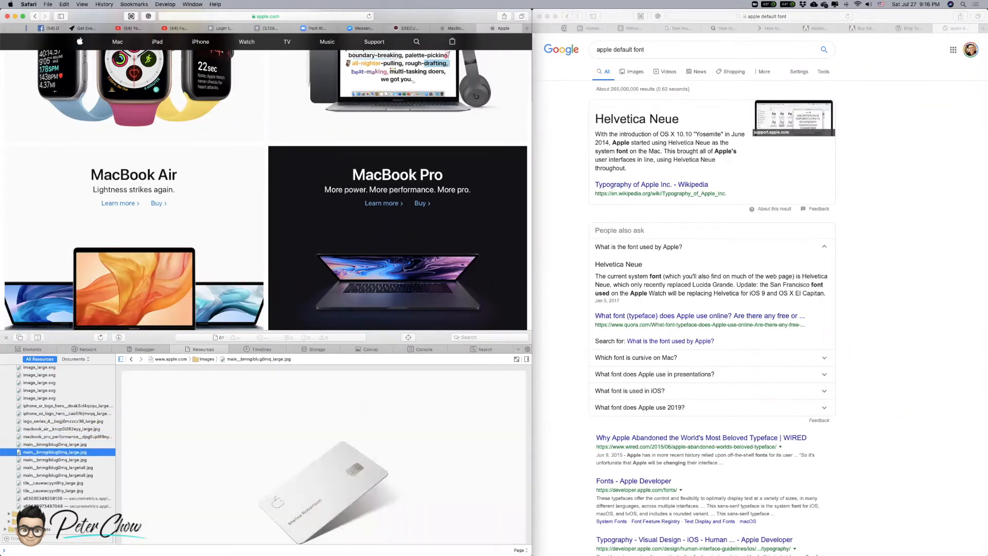
key(Down)
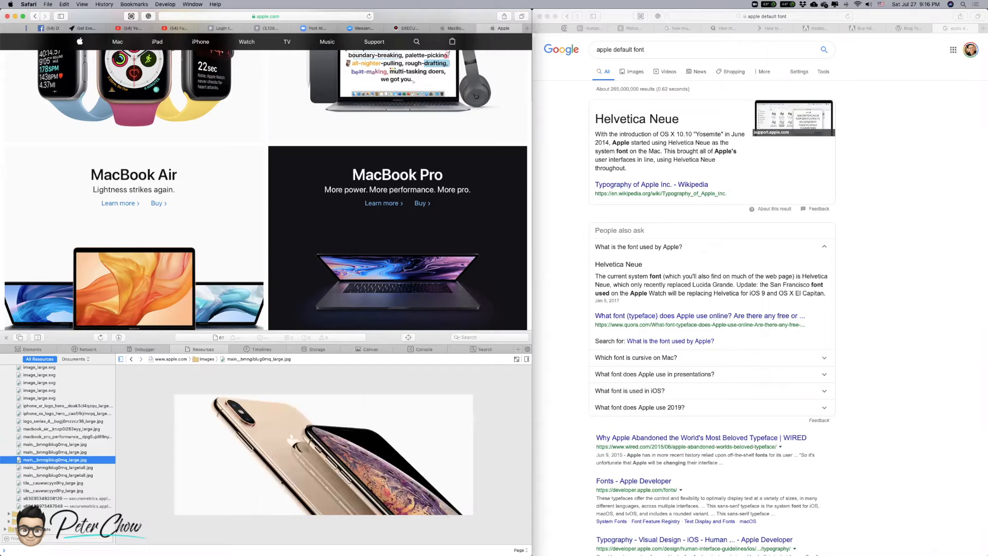
- Open the large version of the iPhone XS hero photo in a new tab and return to the page resources
right_click(44, 460)
click(67, 464)
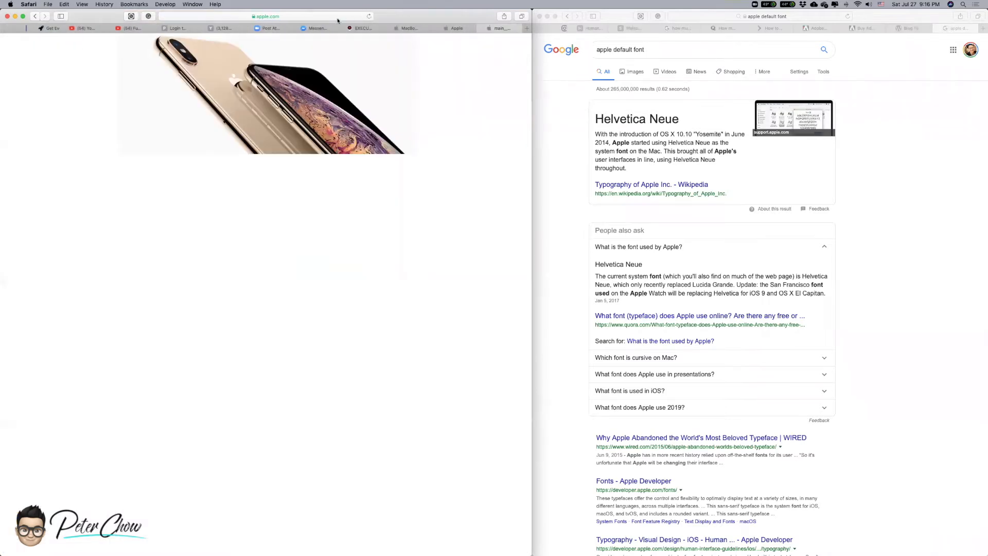
click(347, 17)
click(468, 164)
click(453, 29)
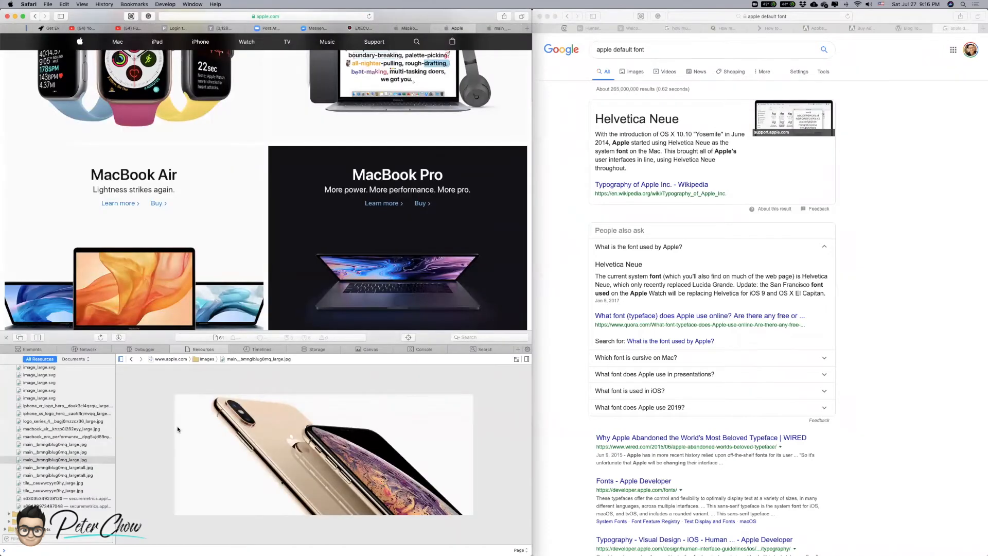
- Open the largetall version of the iPhone XS hero photo in a new tab, copy its address, and close that tab
scroll(268, 206, down, 2)
scroll(267, 206, up, 2)
scroll(268, 206, down, 2)
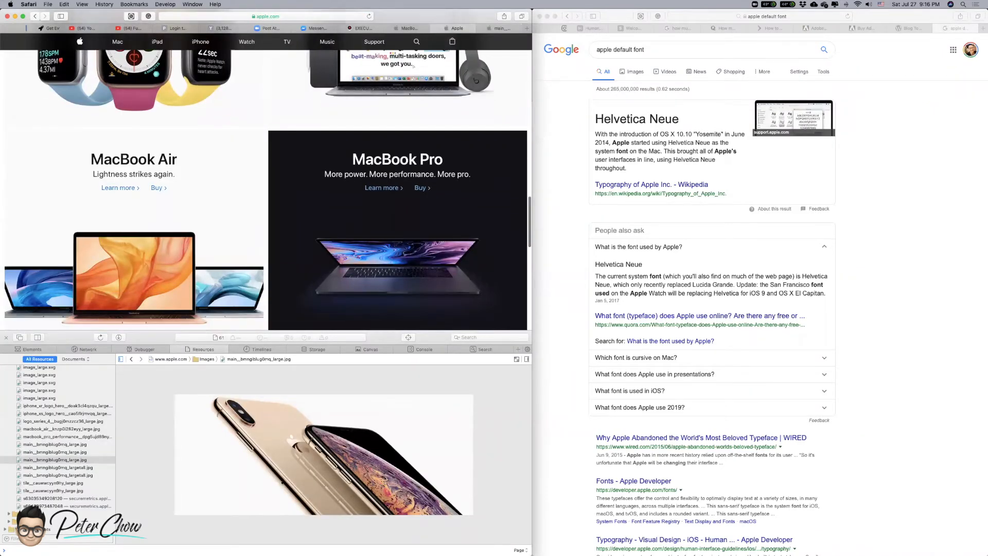
click(108, 457)
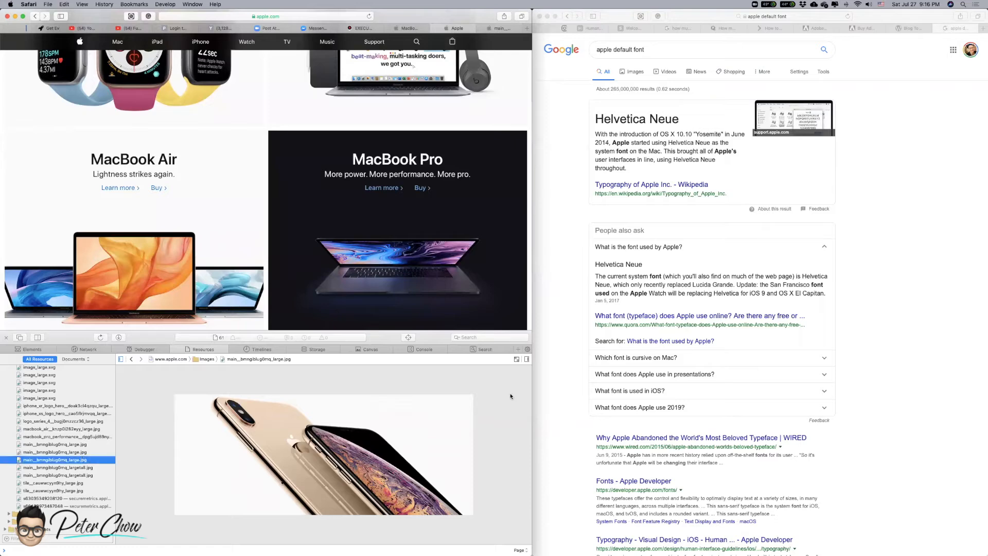
key(Down)
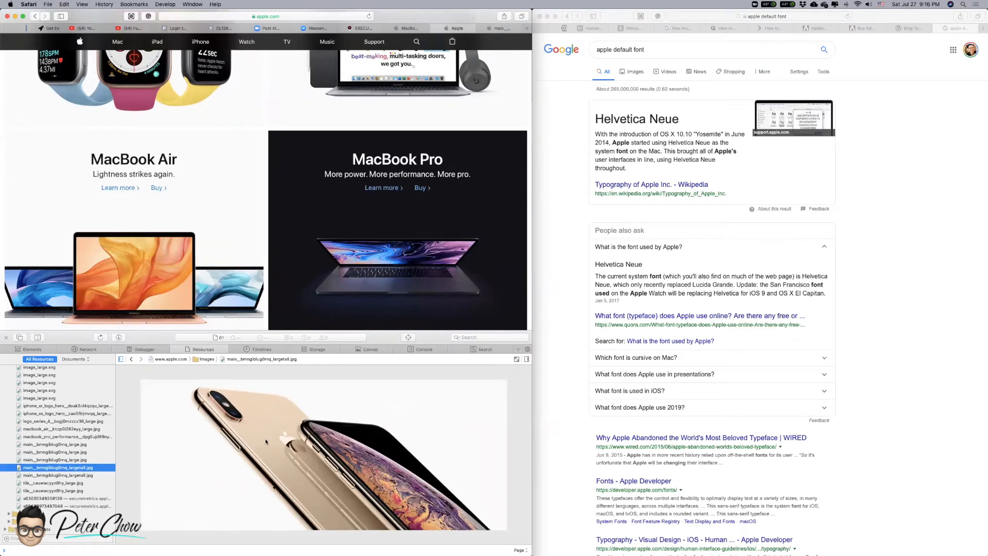
right_click(87, 469)
click(108, 472)
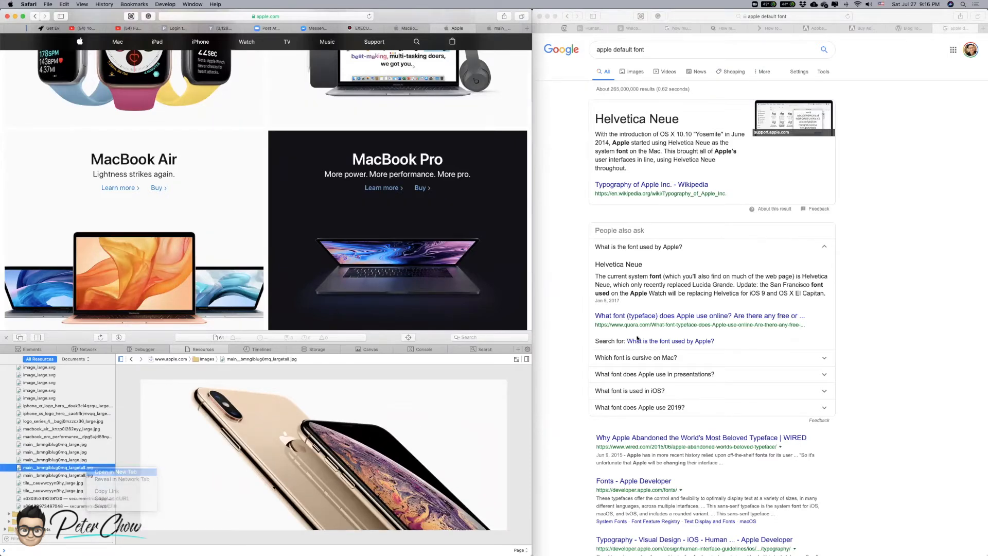
click(325, 16)
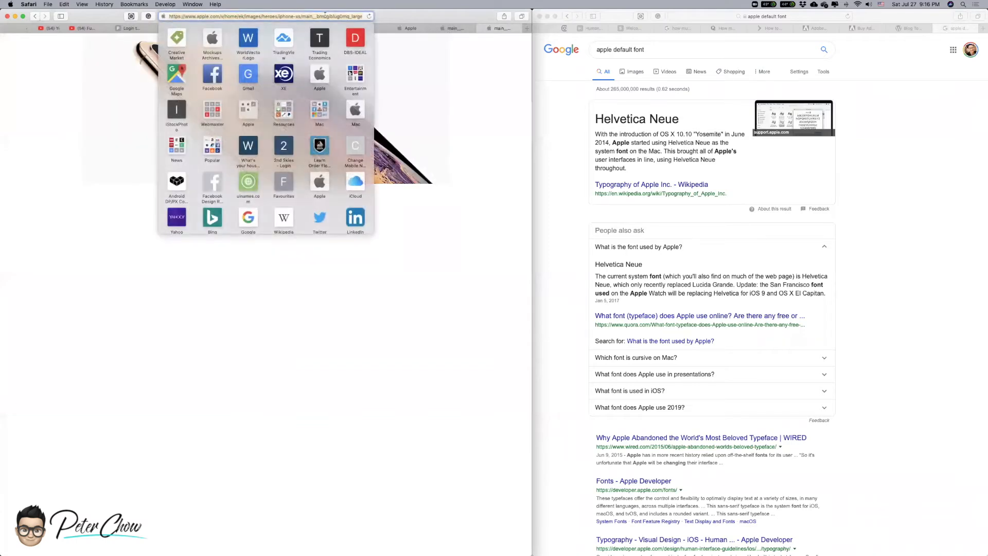
key(super+w)
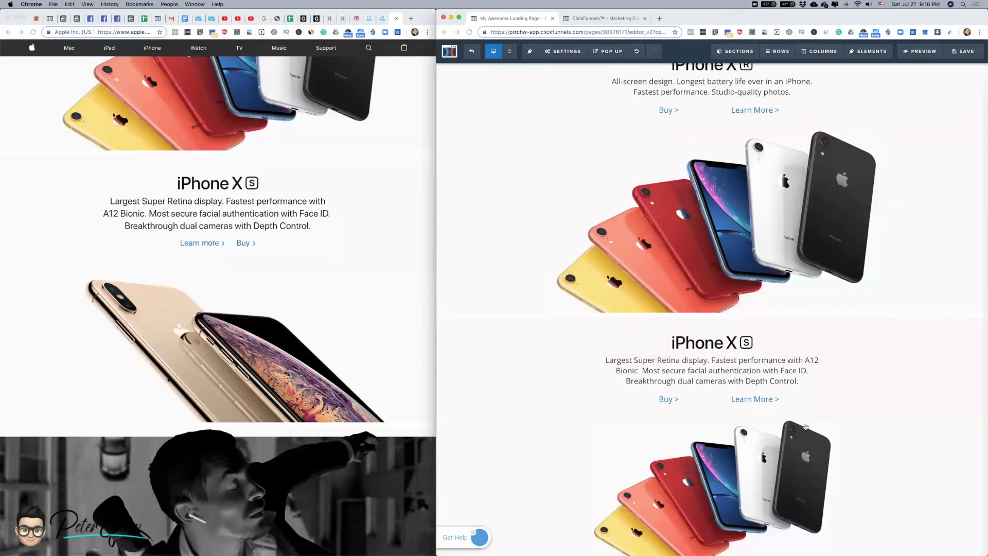
- Switch to ClickFunnels and replace the phone picture in the iPhone XS section with the copied image address
scroll(806, 427, down, 1)
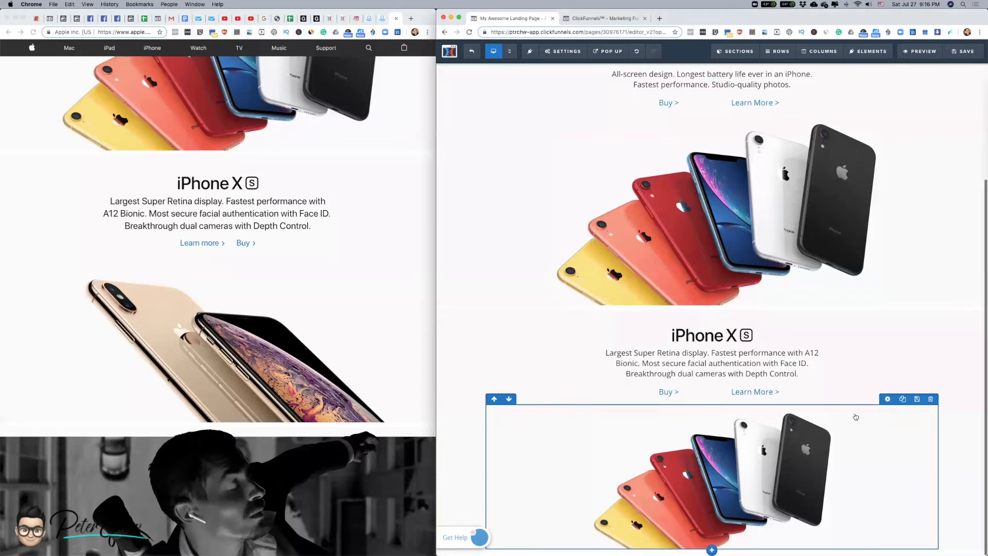
click(800, 452)
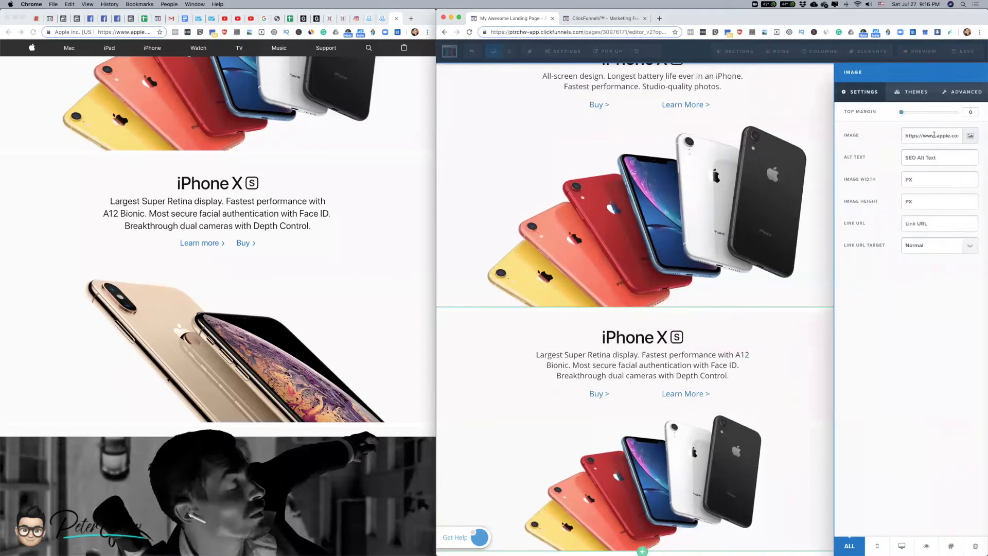
key(super+a)
key(super+v)
click(725, 395)
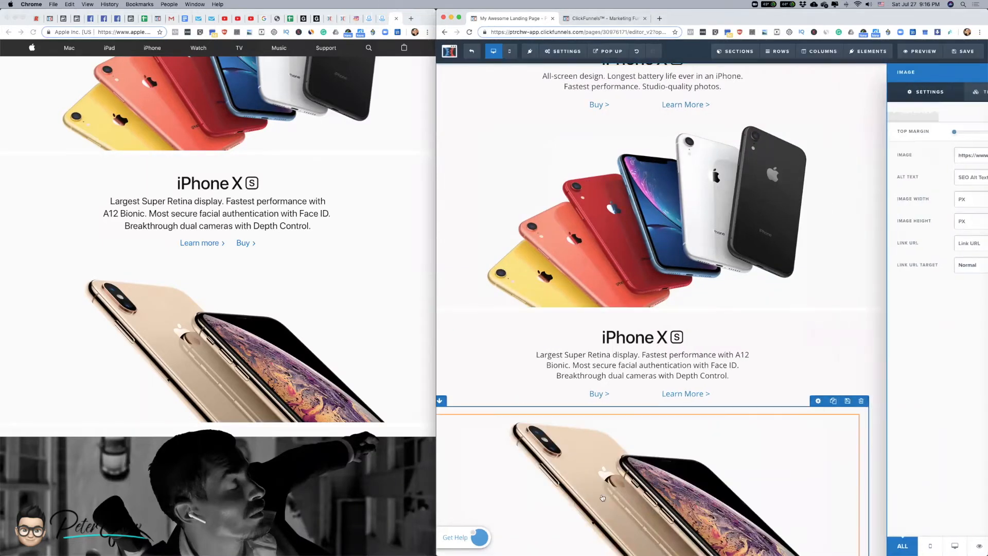
scroll(694, 332, down, 1)
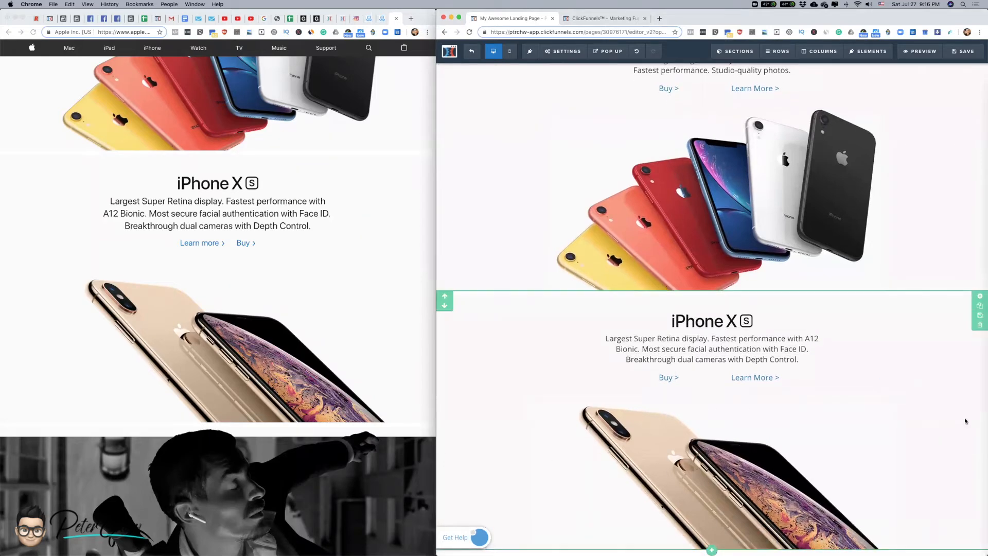
- Add a full-width section after the iPhone XR section and move it down below the iPhone XS section
scroll(875, 330, up, 1)
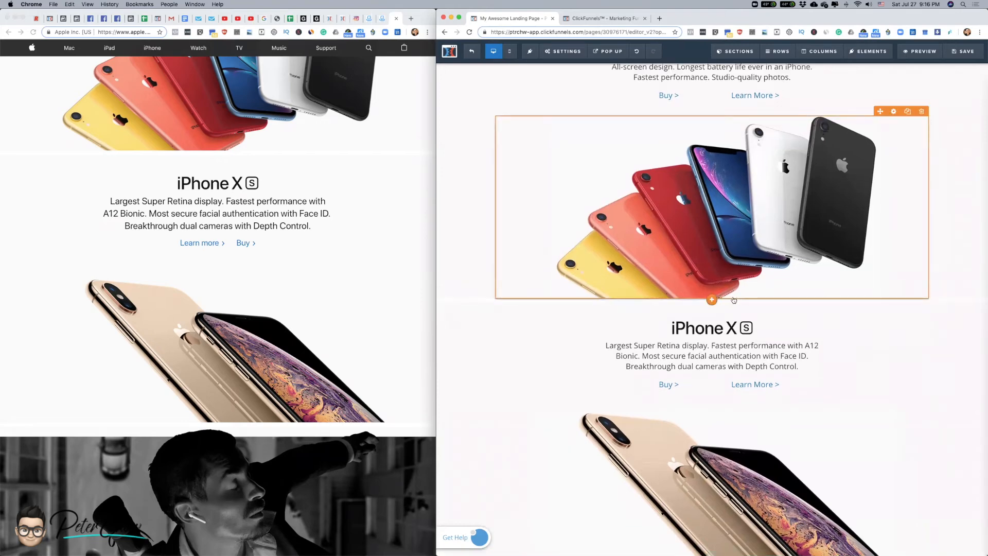
mouse_move(714, 299)
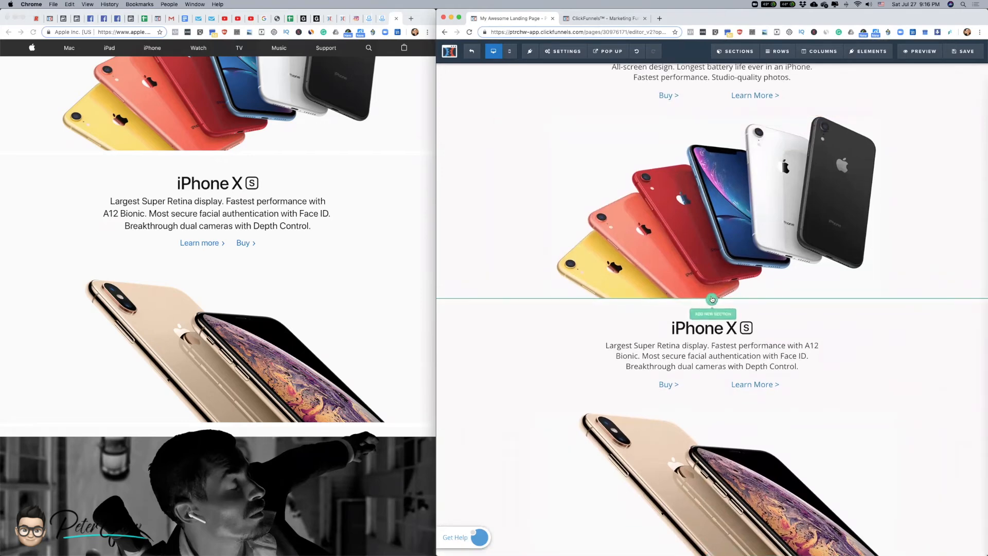
click(713, 300)
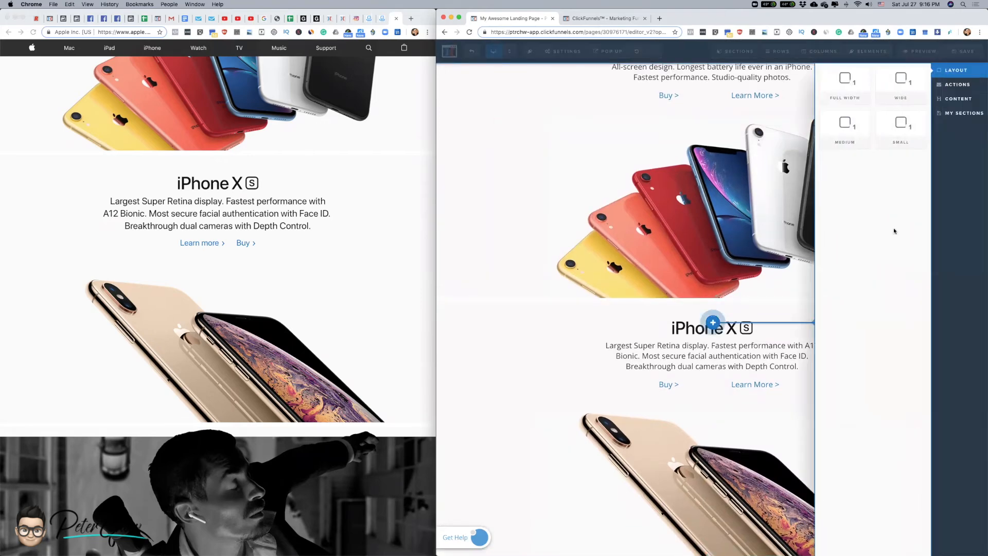
click(846, 80)
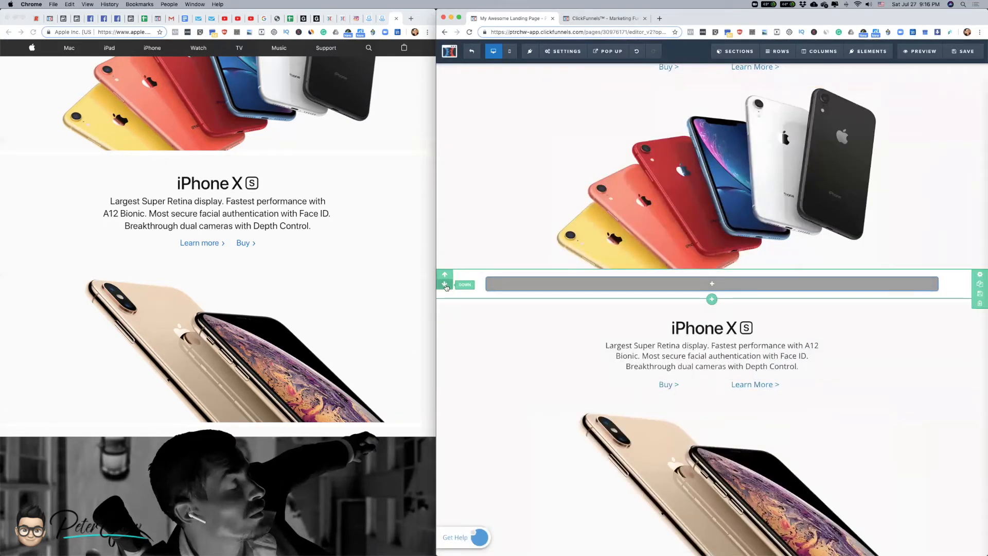
click(444, 284)
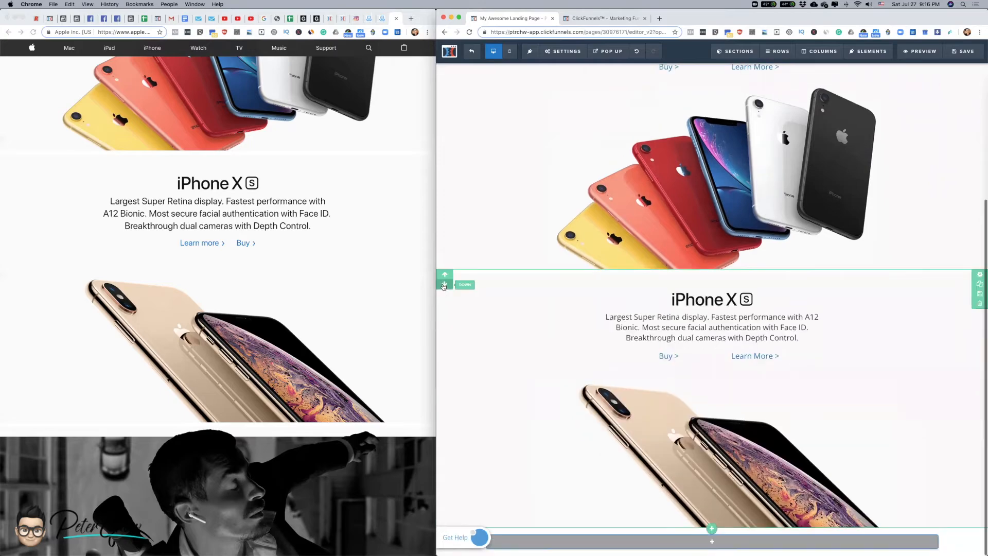
scroll(188, 486, down, 10)
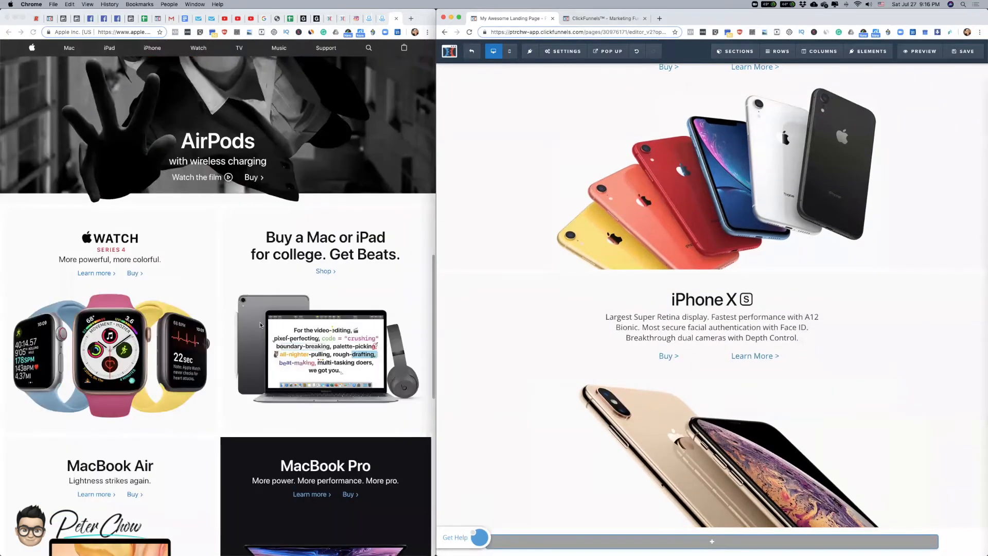
scroll(250, 358, up, 5)
scroll(345, 348, down, 1)
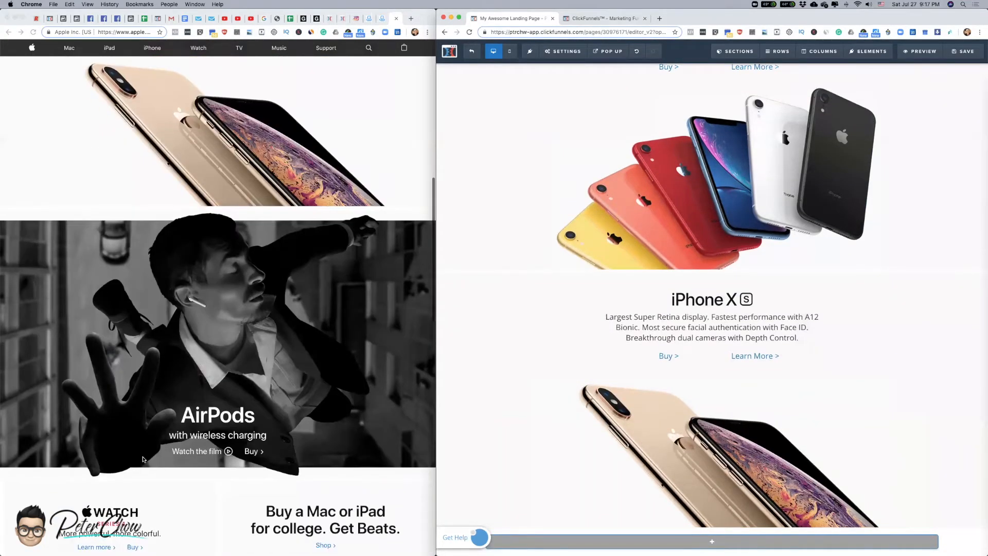
click(229, 419)
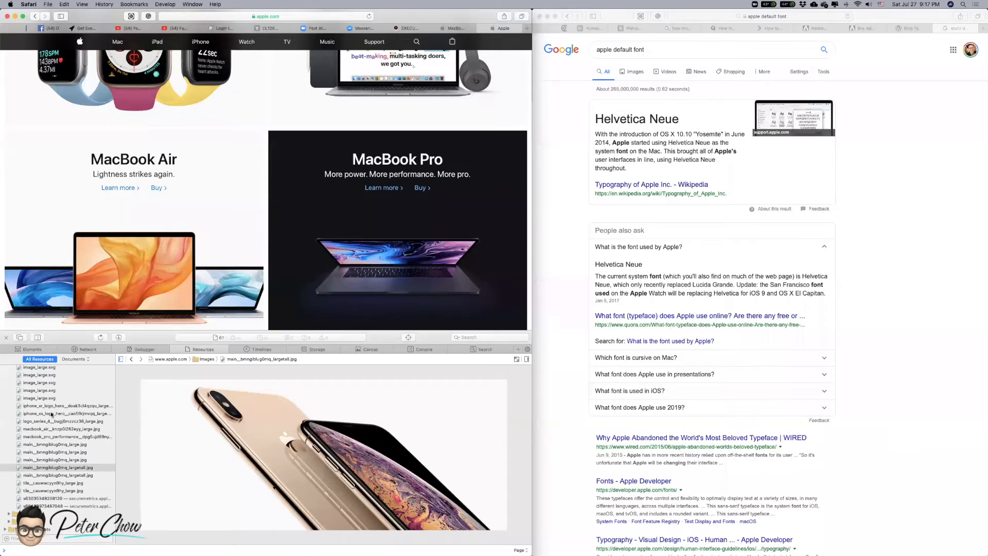
click(49, 406)
click(52, 414)
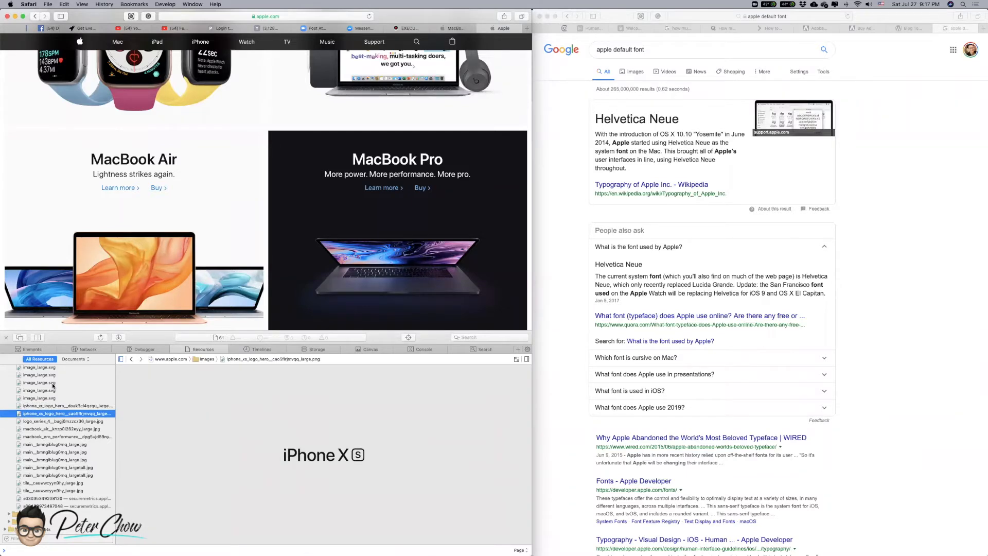
scroll(54, 386, up, 5)
click(64, 415)
key(Down)
key(Down)
key(Down)
key(Down)
key(Down)
key(Down)
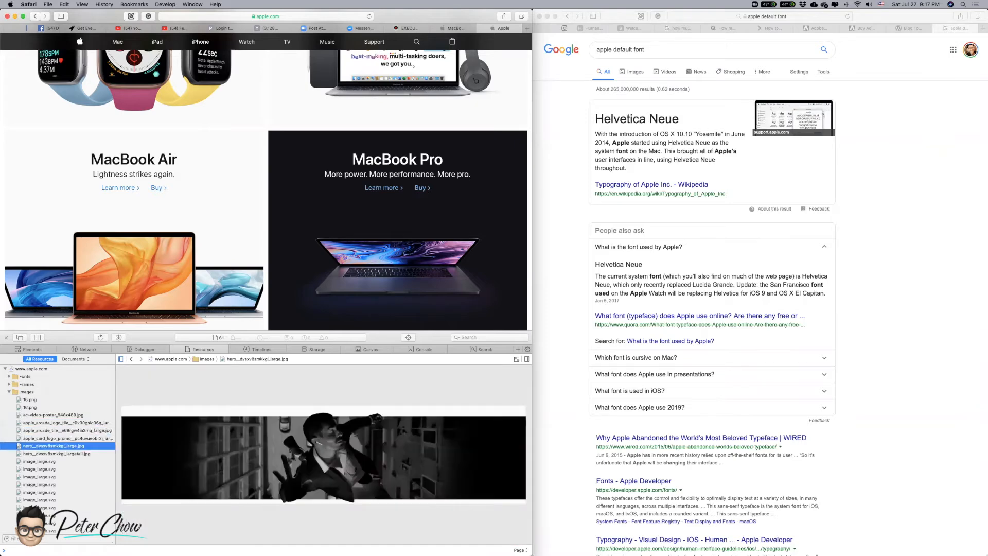
- Compare the AirPods hero image versions, open the largetall one in a new tab, and copy its address
key(Up)
key(Up)
key(Down)
key(Up)
key(Down)
key(Down)
key(Up)
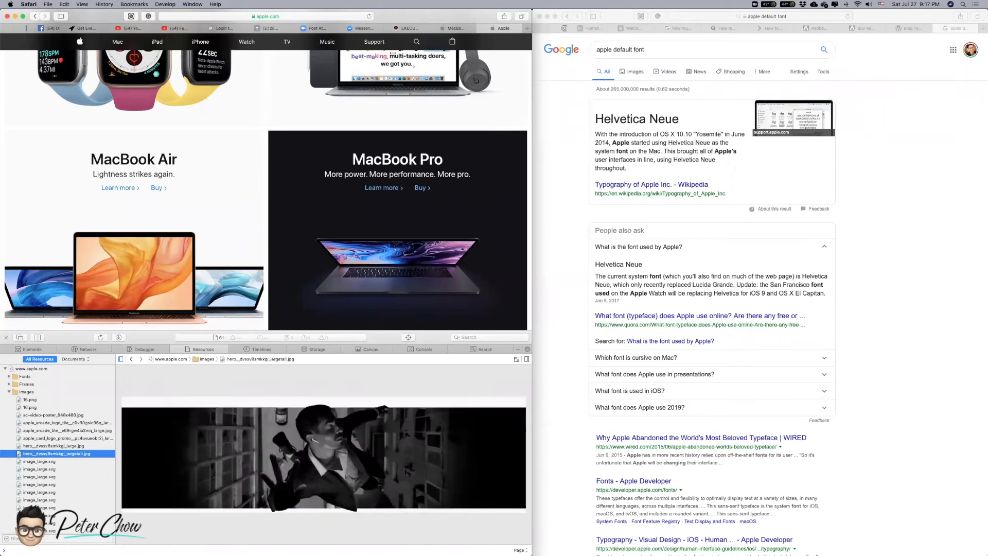
right_click(53, 457)
click(77, 461)
click(352, 16)
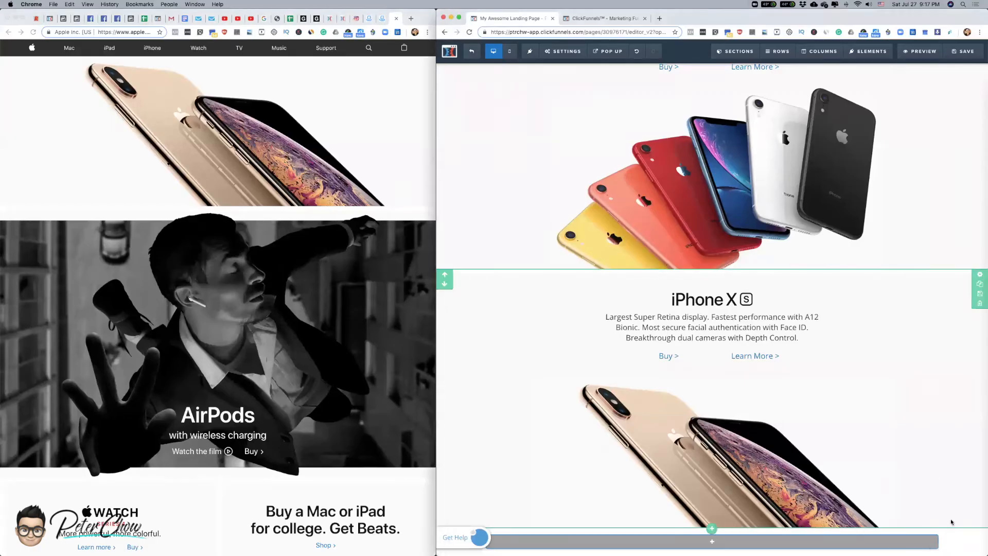
- Paste the copied AirPods hero image address as the background image of the new section below the iPhone XS section
click(797, 272)
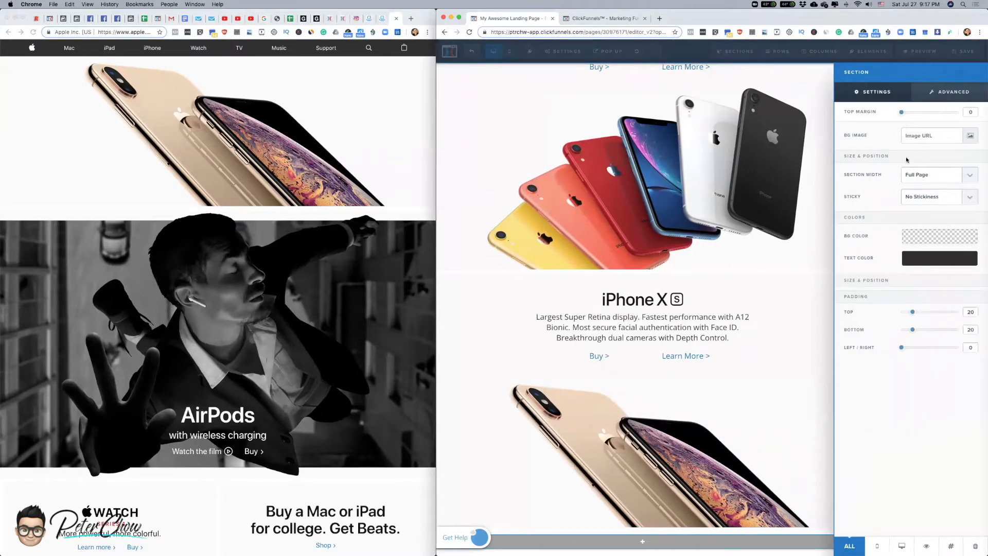
click(938, 135)
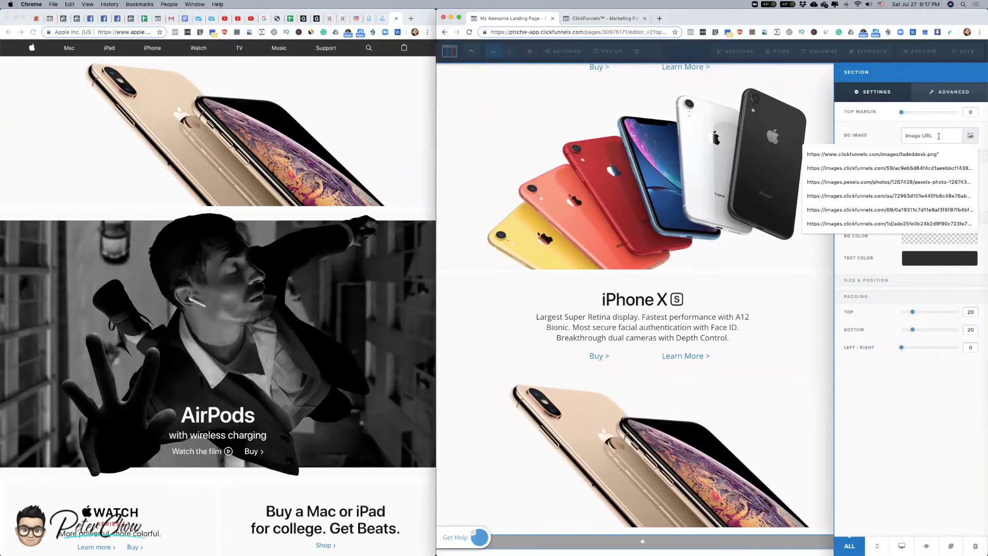
key(super+v)
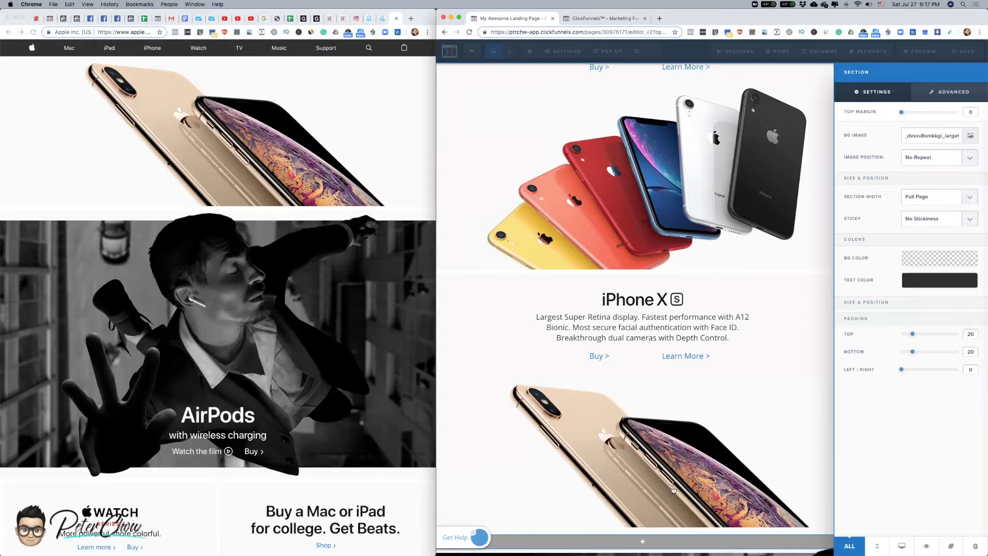
click(741, 389)
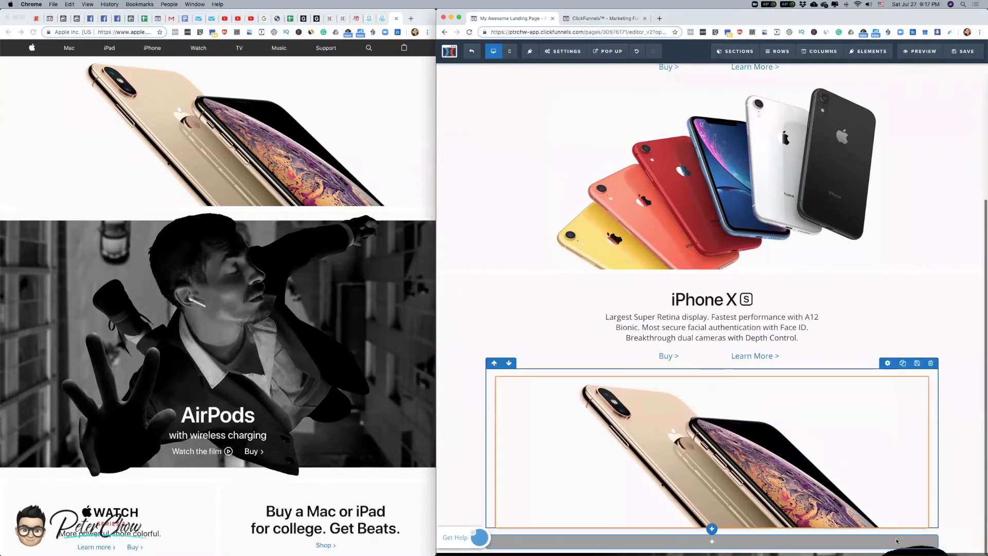
- Set the AirPods section's background image position to Fill 100% Width
scroll(896, 541, down, 1)
click(937, 524)
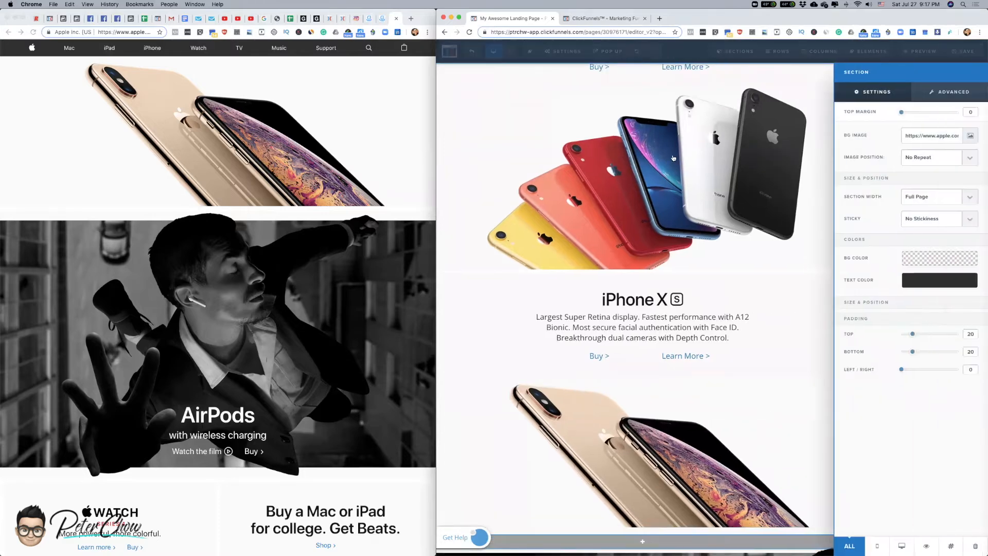
click(969, 158)
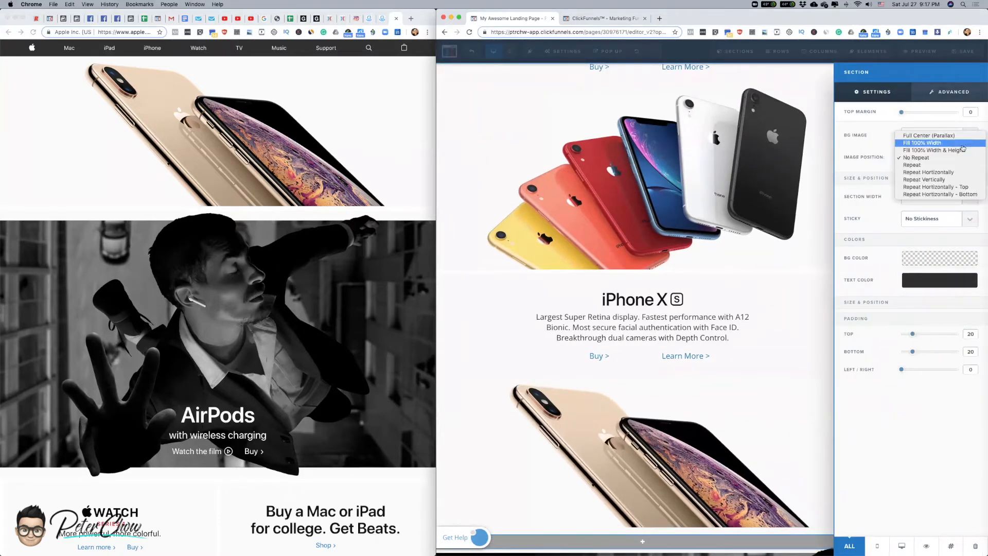
click(960, 142)
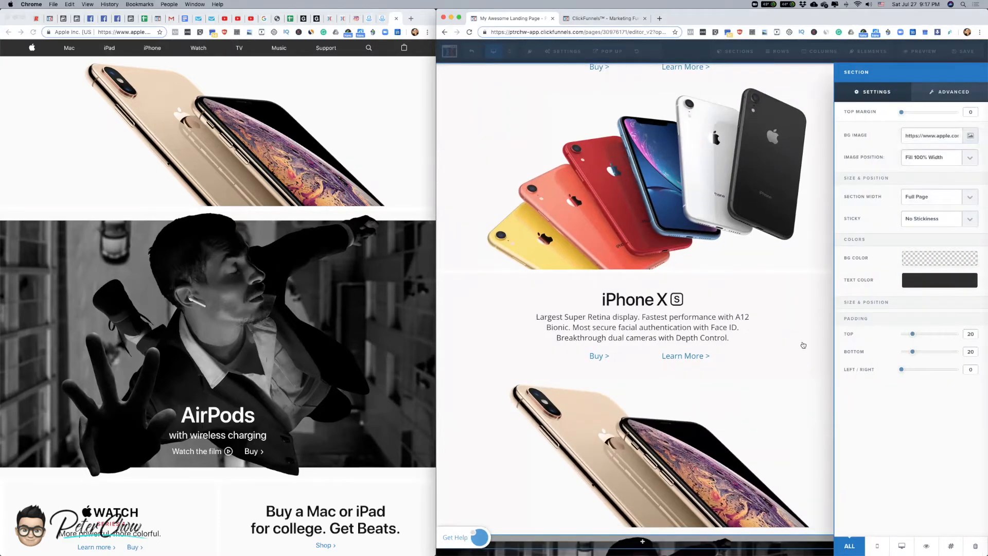
click(804, 363)
scroll(714, 548, down, 1)
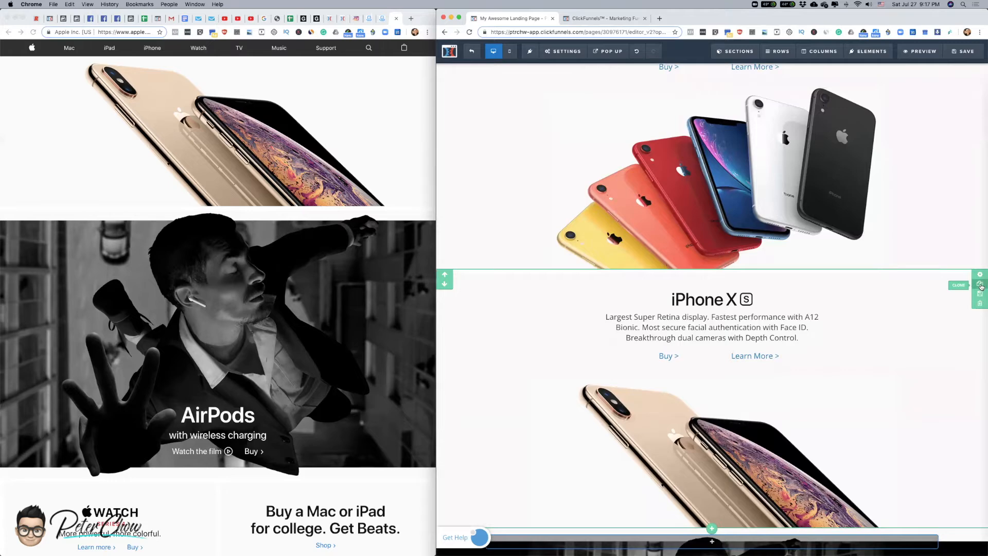
- Duplicate the iPhone XS section and move the copy below the AirPods section
scroll(479, 287, down, 1)
scroll(479, 286, down, 5)
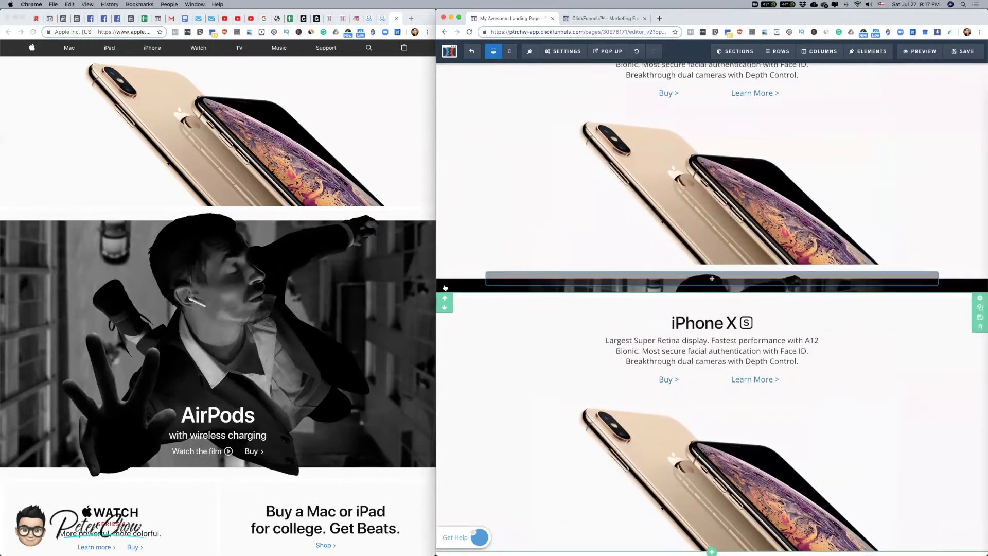
scroll(711, 288, up, 1)
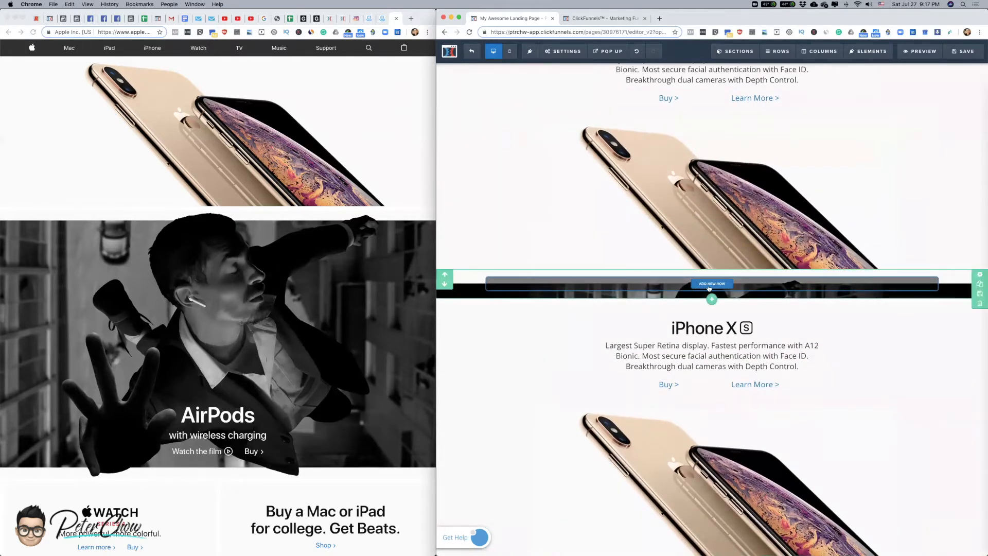
- Add a one-column row to the AirPods section and insert an image element into it
click(713, 283)
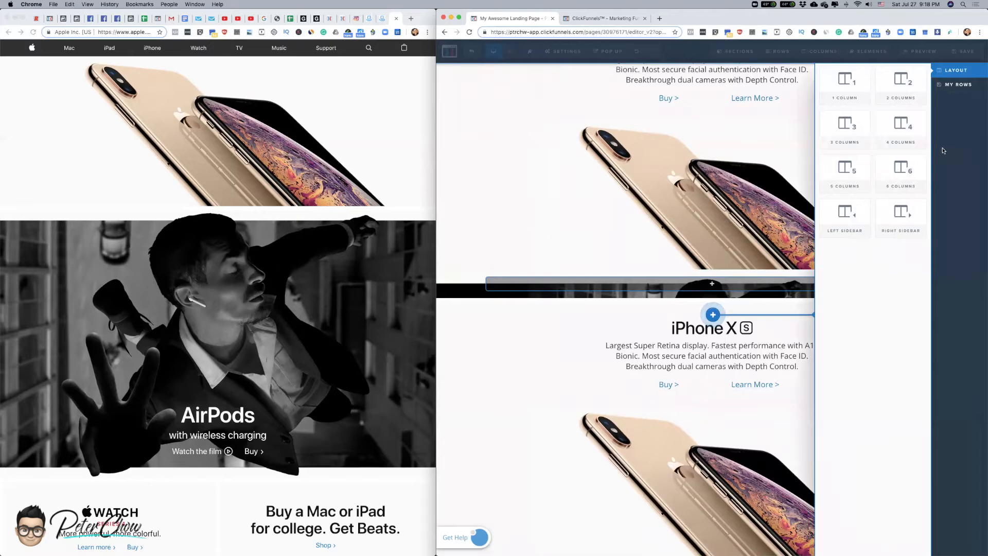
click(847, 83)
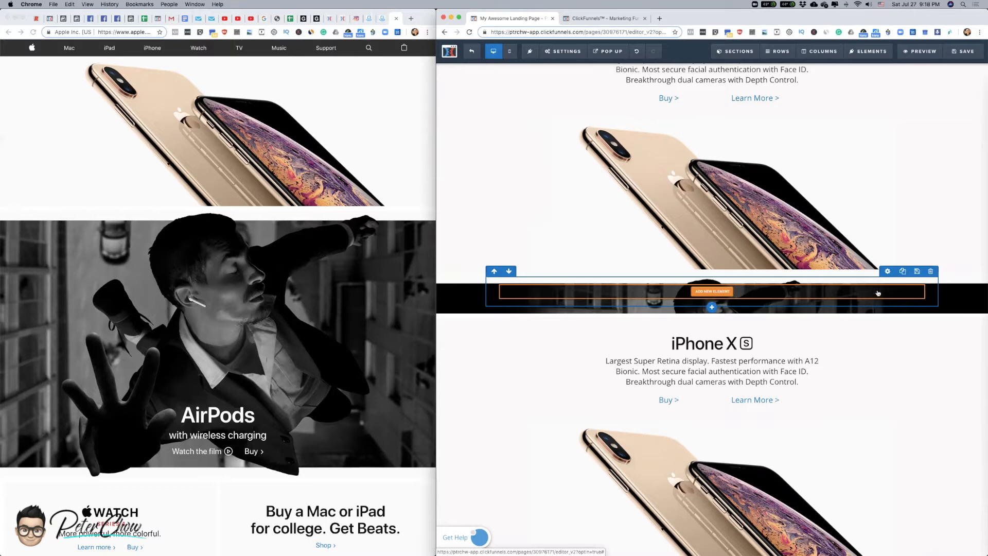
click(717, 292)
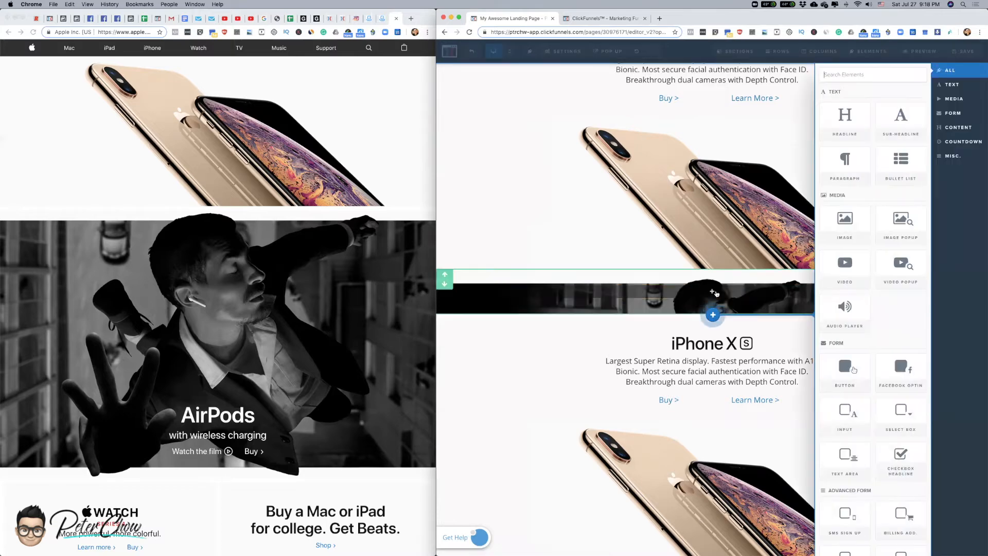
click(844, 230)
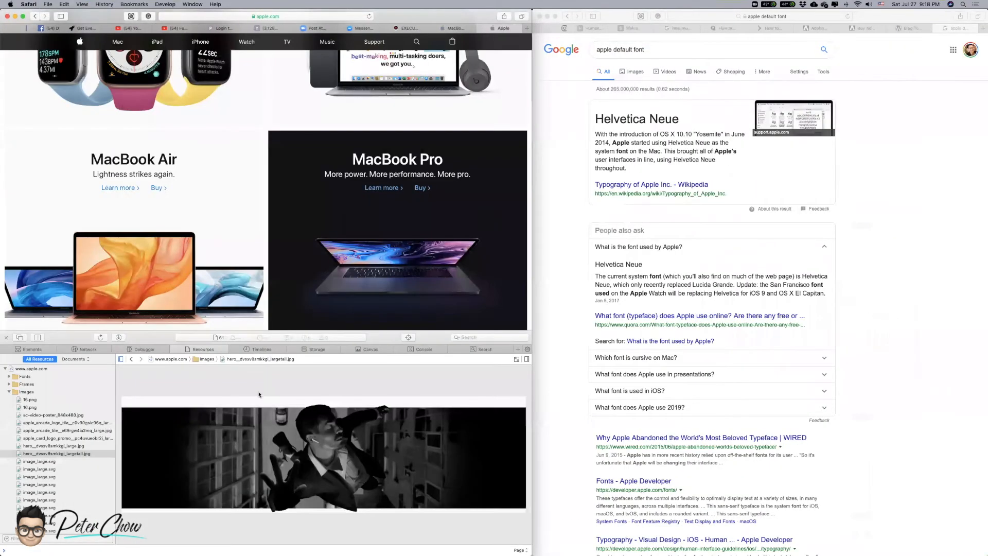
- Look through Apple's image resources in Safari for the AirPods title graphic, and copy the AirPods heading's link address from Apple's page in Chrome
click(46, 462)
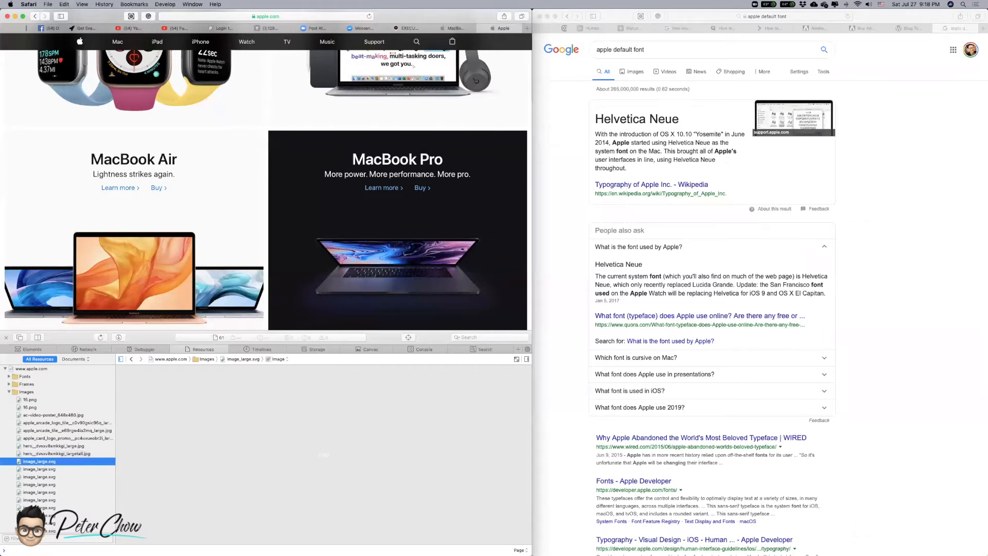
key(Down)
key(Down)
key(Down)
key(Down)
key(Down)
key(Down)
key(Down)
key(Down)
key(Down)
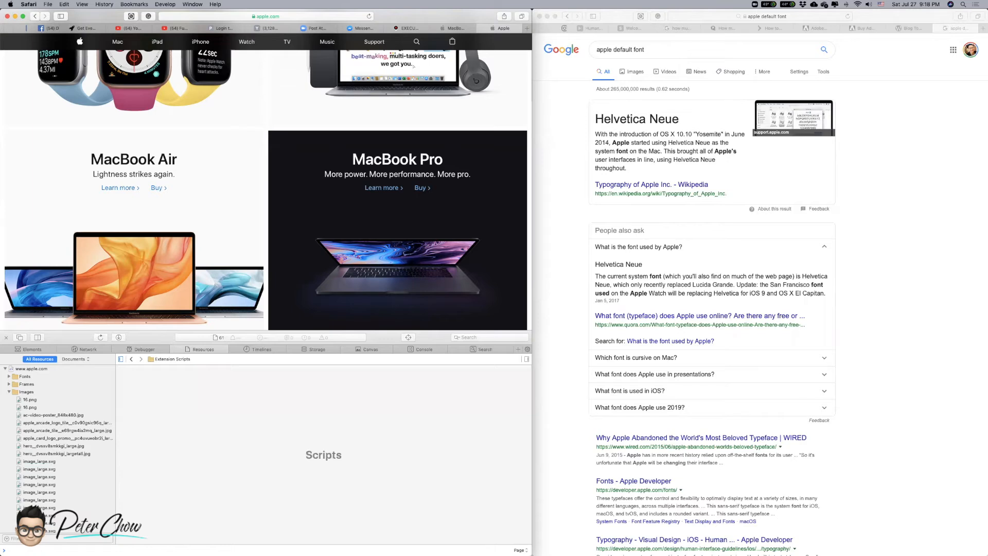
click(39, 408)
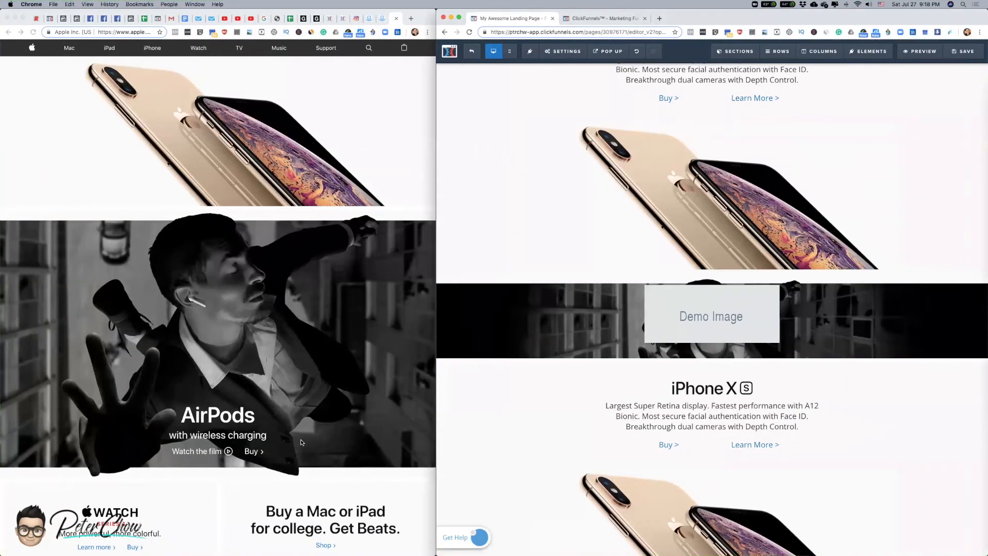
right_click(240, 413)
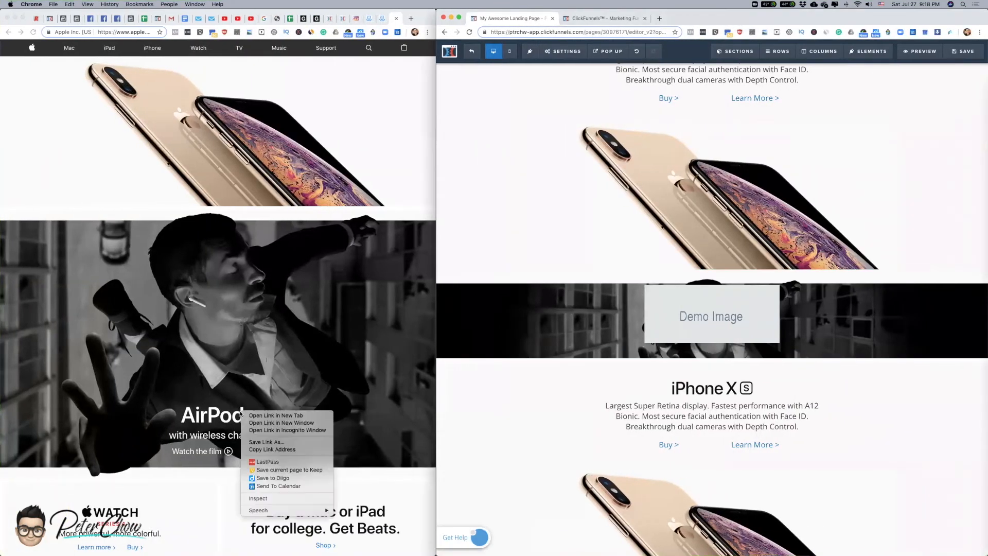
click(280, 452)
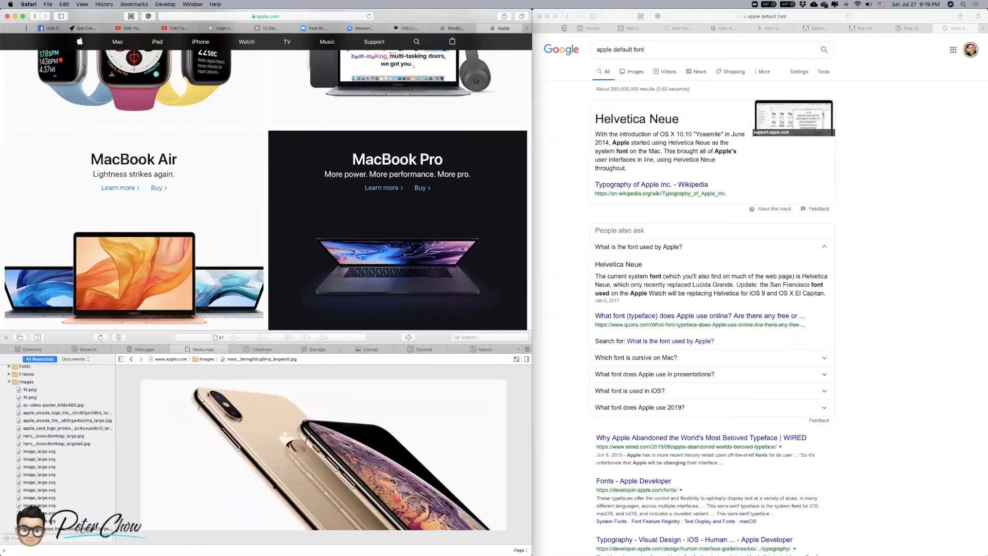
scroll(144, 134, up, 15)
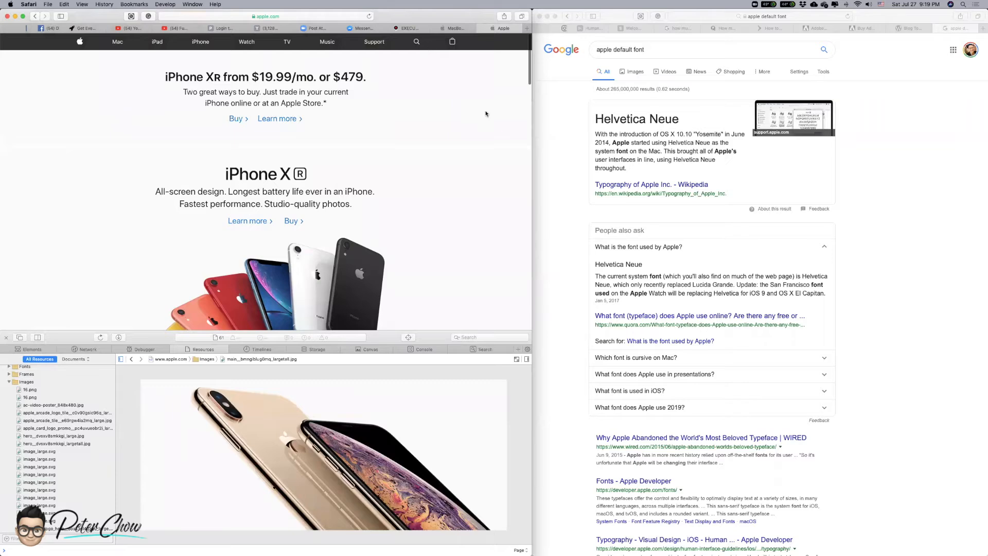
- Search Google Images for "airpods" in a new Safari tab and look through the results for a usable AirPods title graphic
key(super+t)
text(airpods)
key(Return)
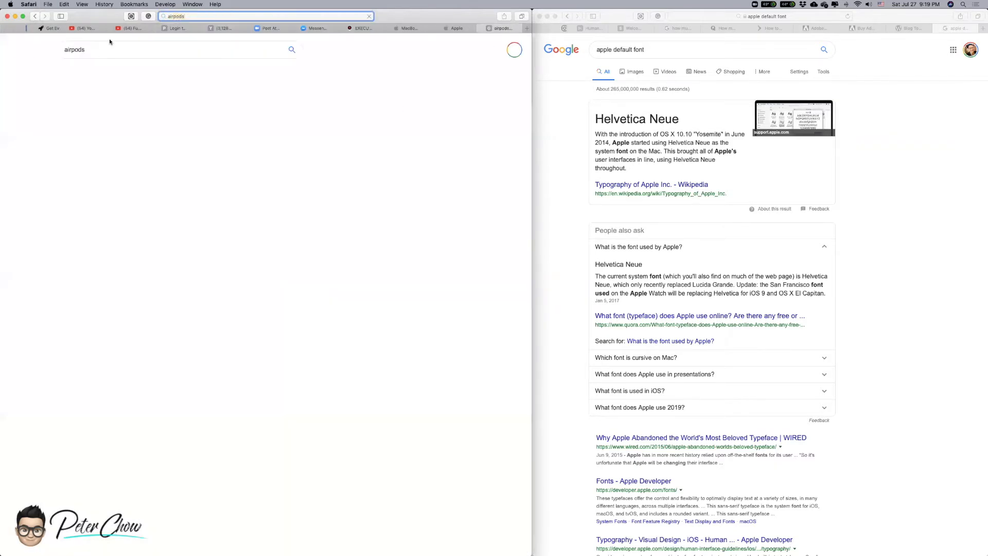
click(101, 72)
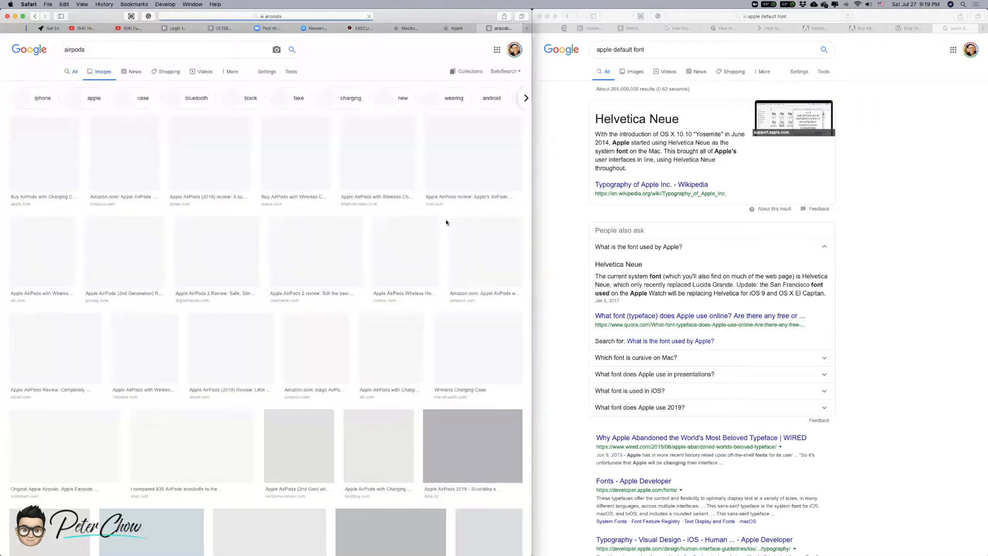
scroll(425, 315, down, 8)
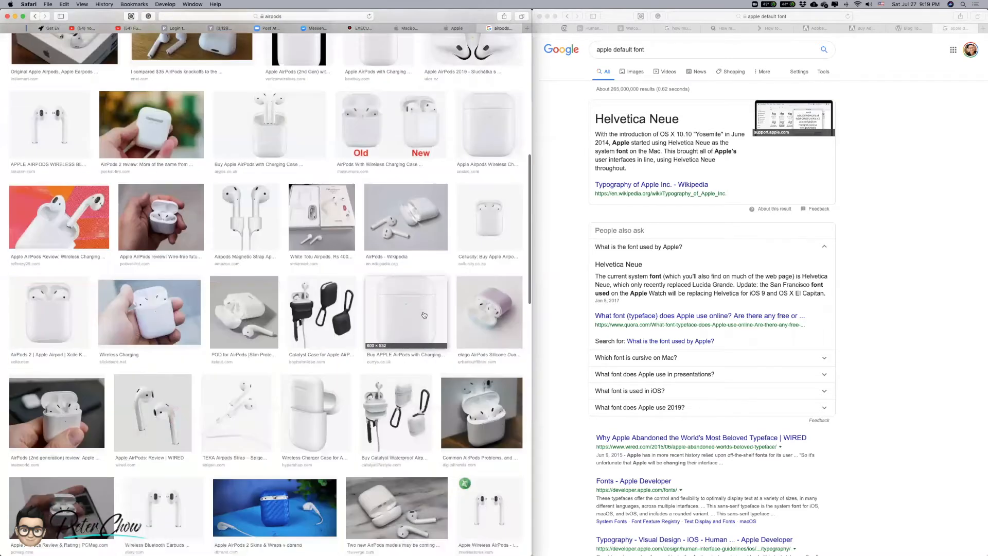
scroll(424, 315, down, 15)
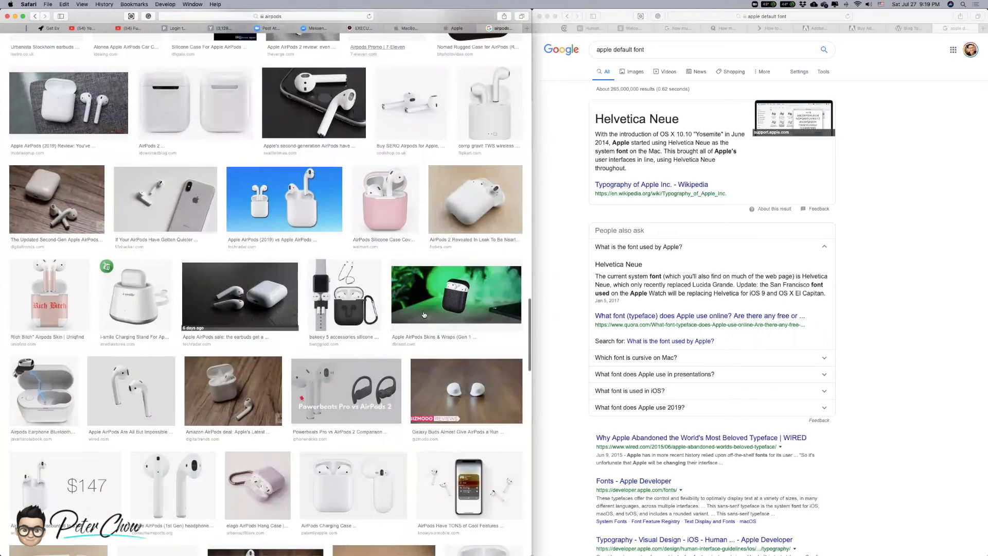
scroll(424, 315, down, 15)
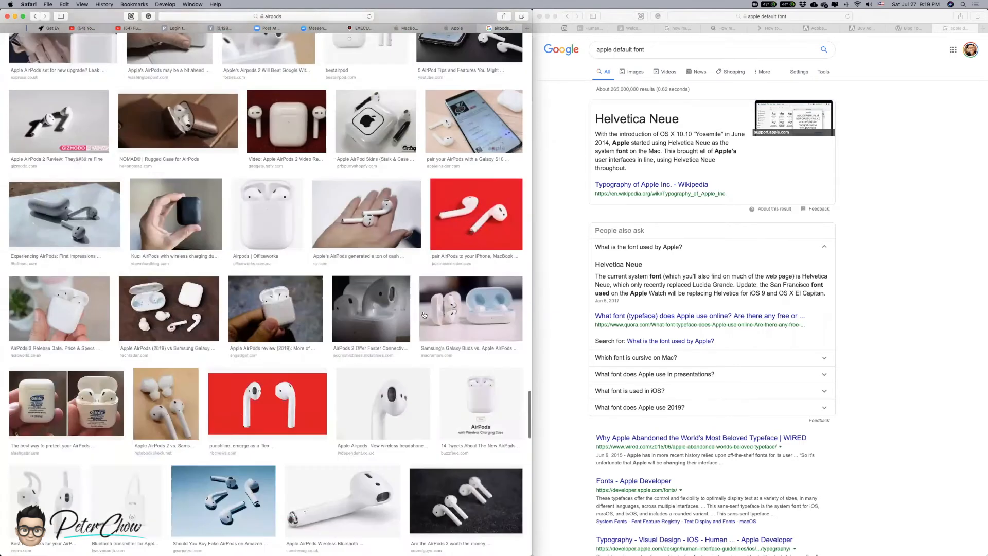
scroll(424, 315, down, 15)
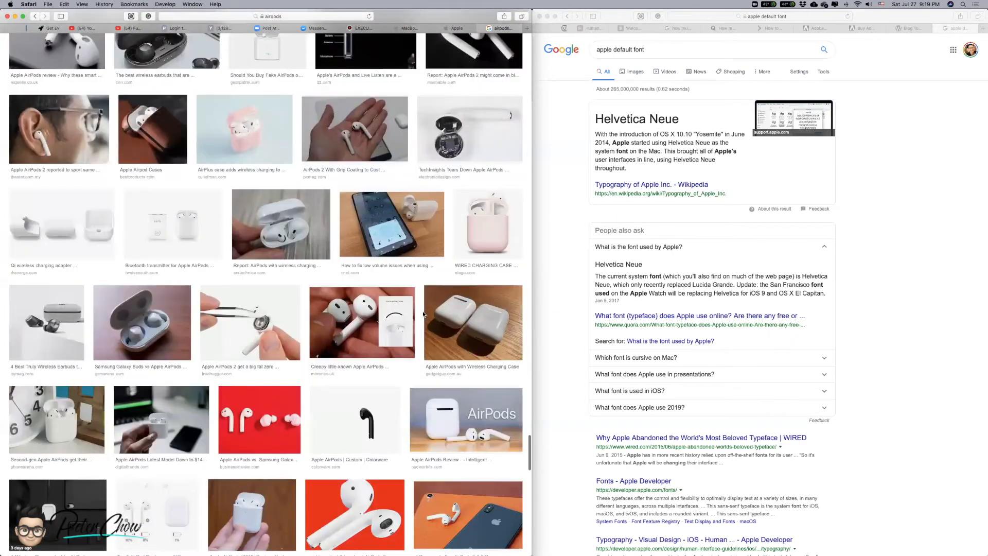
scroll(423, 314, down, 10)
scroll(423, 314, down, 5)
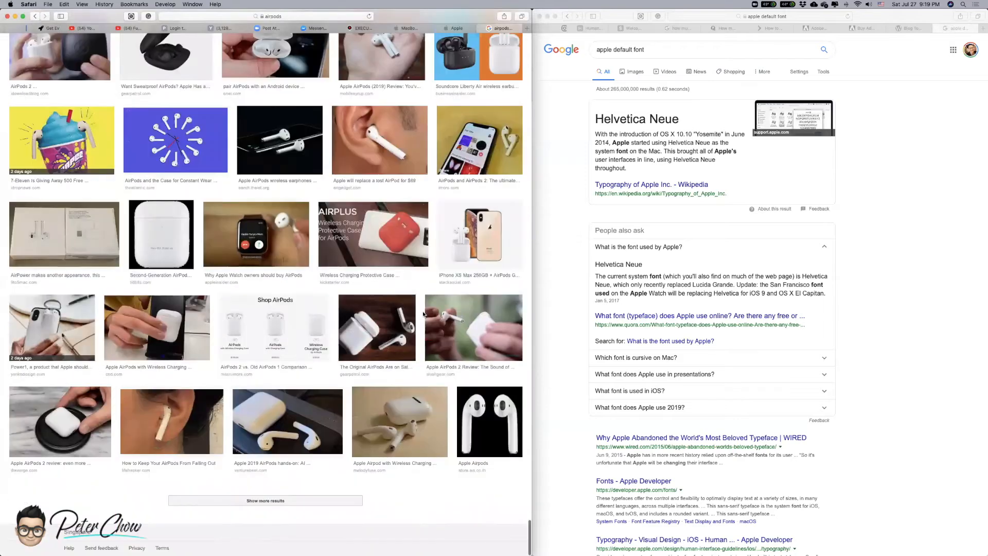
- Search Google Images for "airpods logo" and look through the results for a logo that suits the banner
click(326, 17)
text(logo)
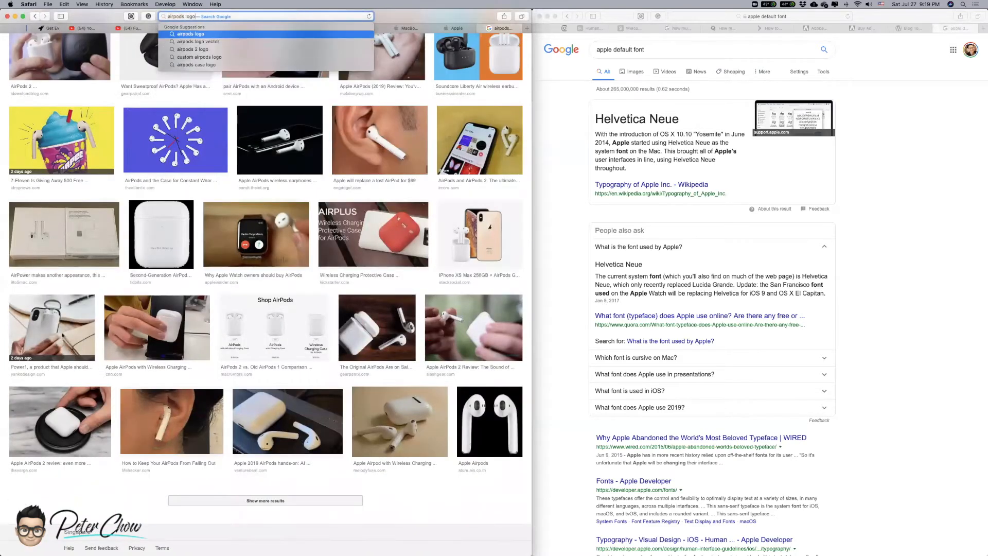
key(Return)
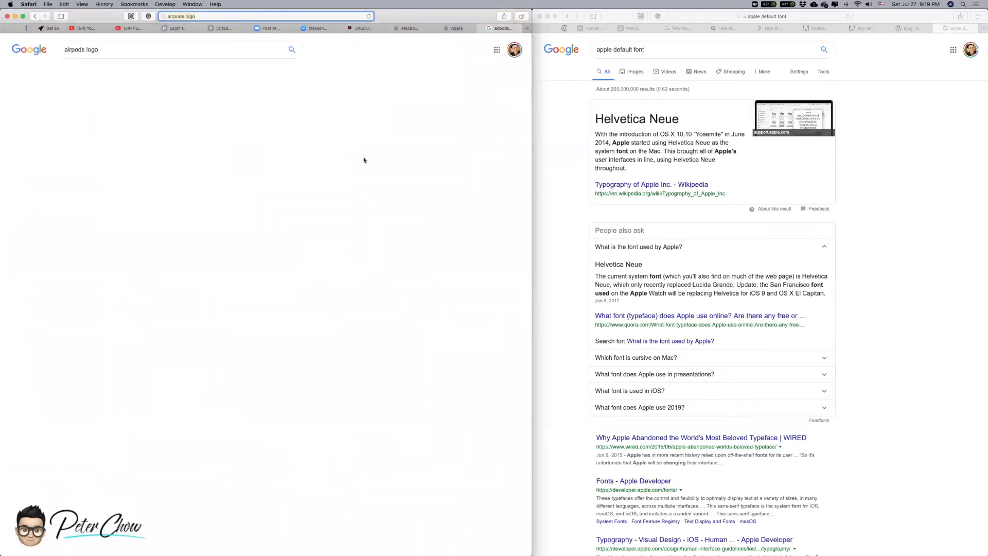
click(102, 75)
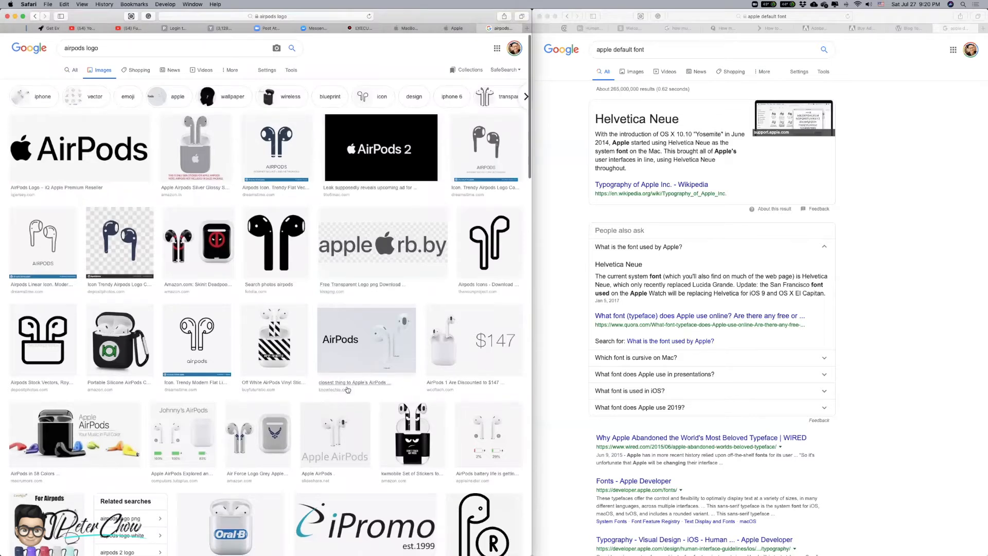
scroll(348, 390, down, 5)
scroll(348, 390, up, 5)
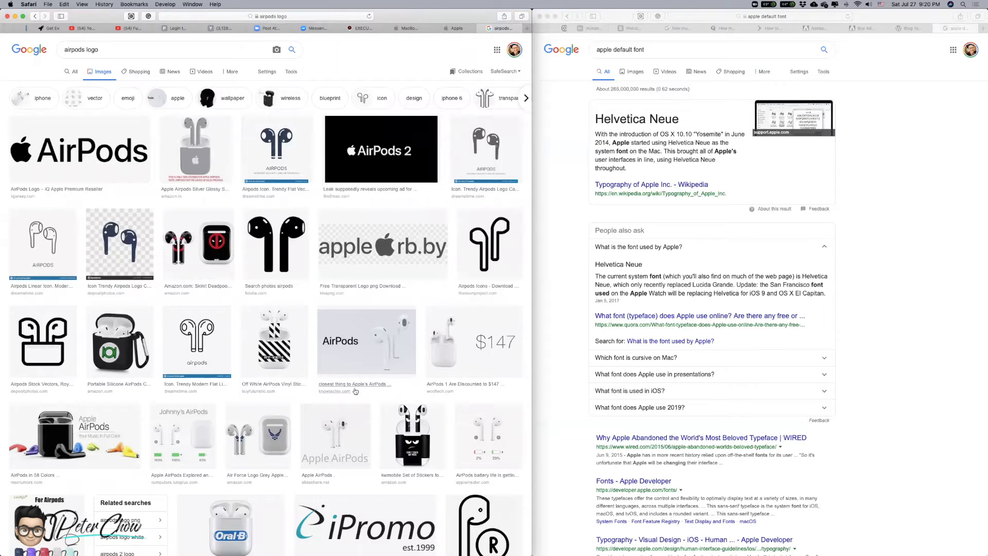
key(super+Tab)
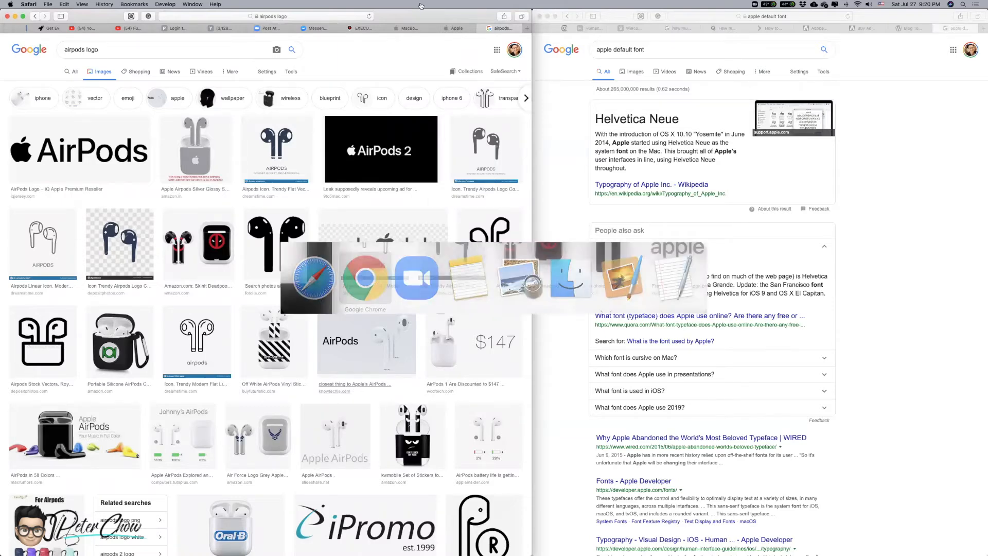
scroll(340, 225, down, 1)
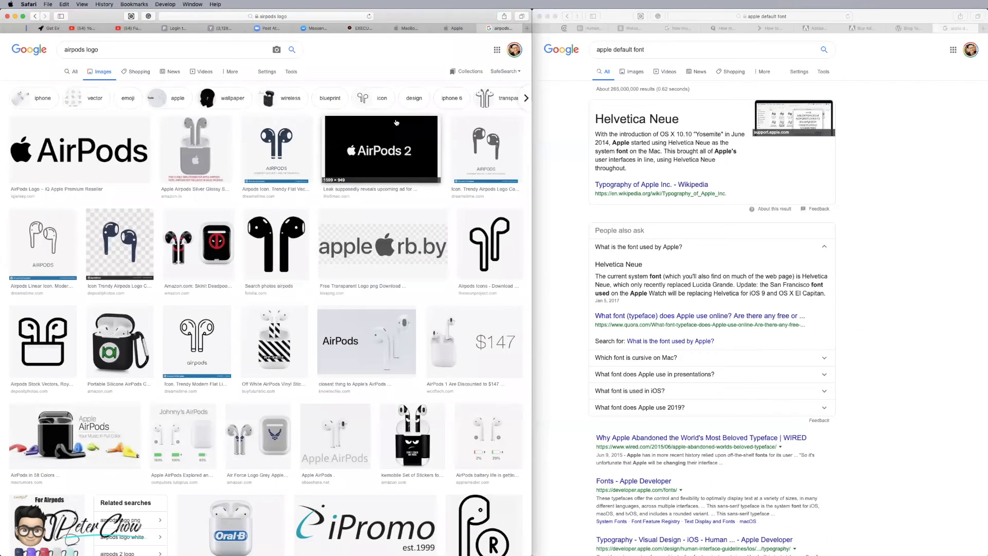
scroll(352, 270, down, 15)
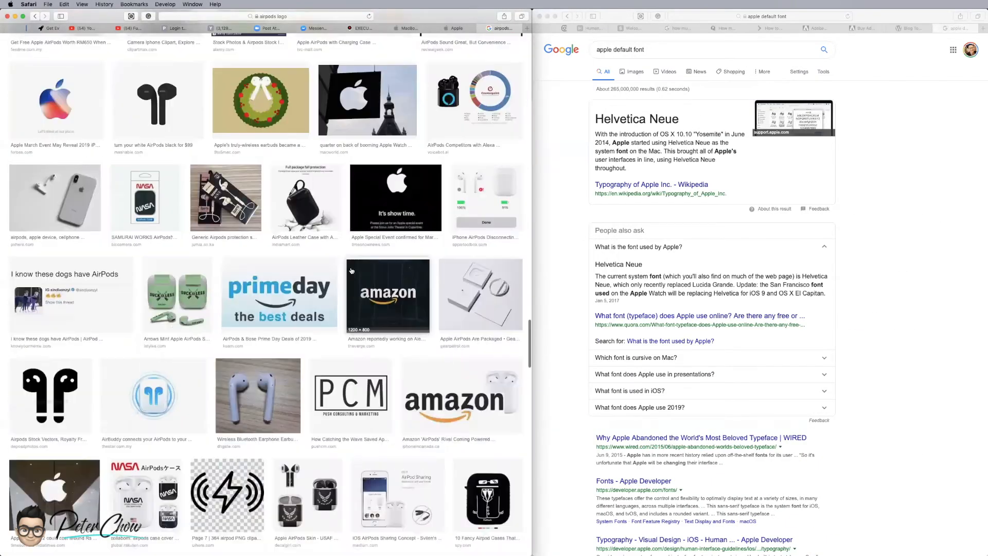
scroll(352, 271, down, 10)
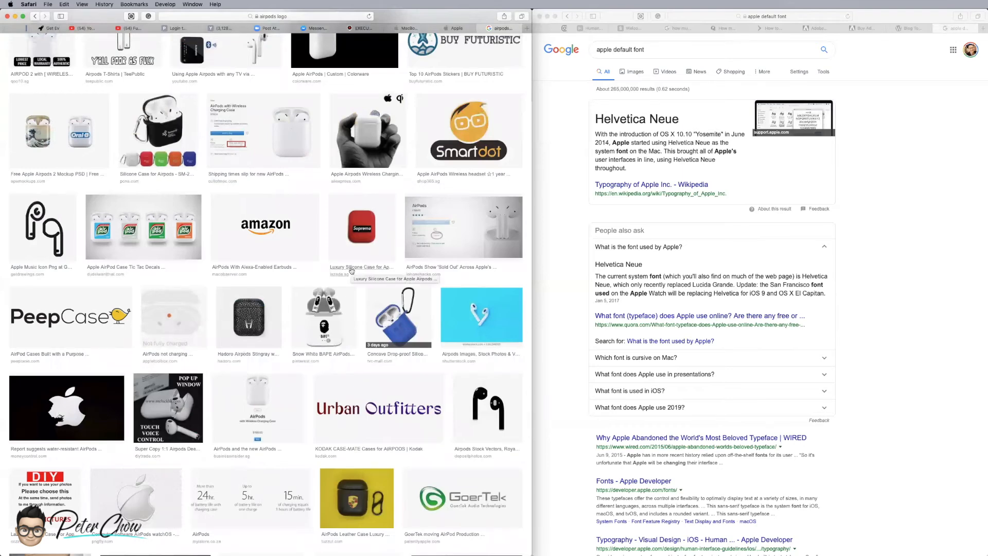
- Look further through the AirPods logo results and copy the black AirPods logo image with the transparent background
scroll(352, 270, down, 5)
scroll(351, 270, down, 10)
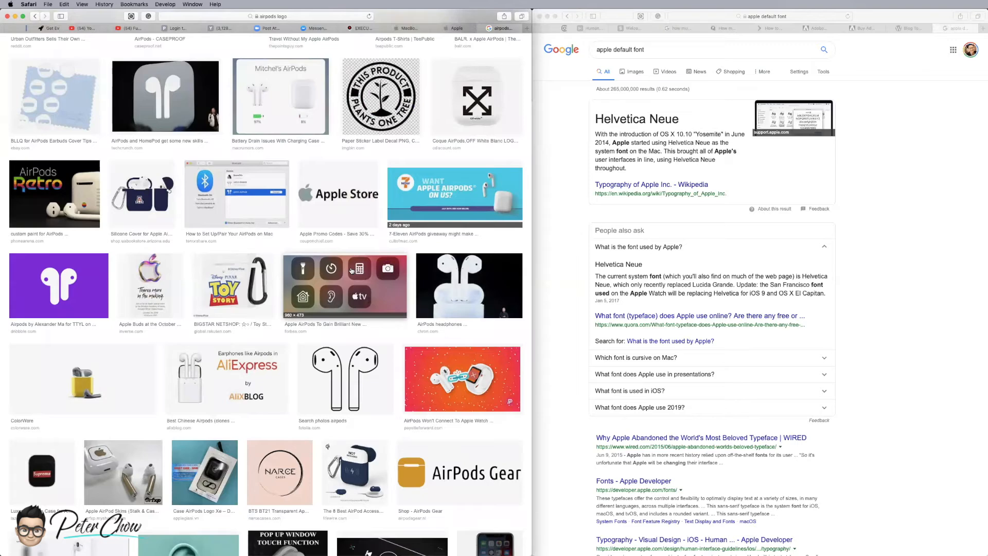
scroll(351, 271, down, 10)
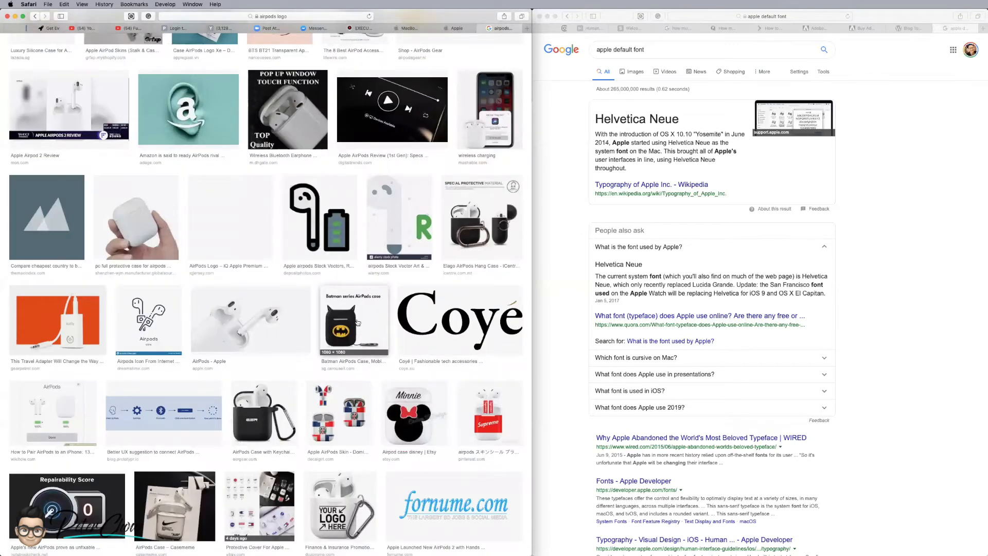
scroll(306, 321, down, 10)
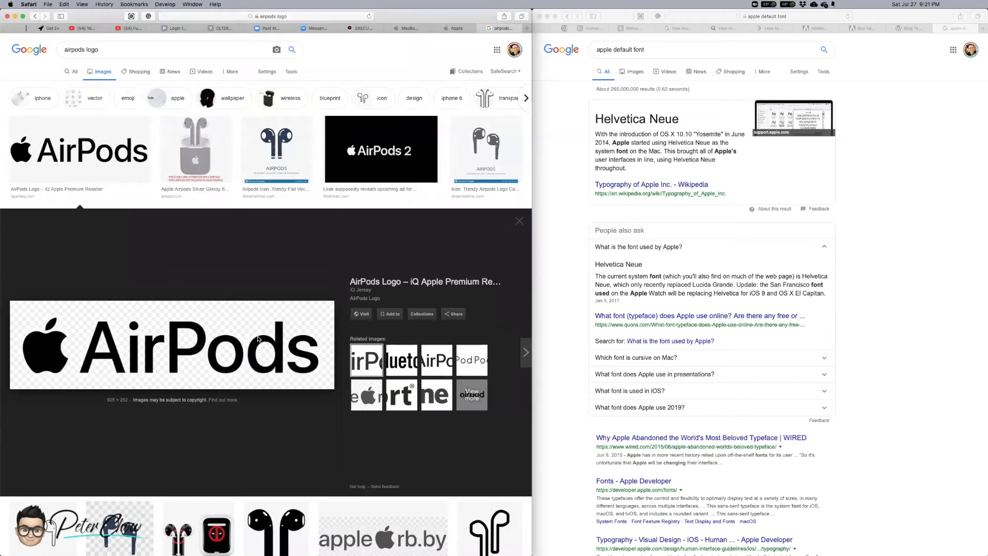
right_click(258, 338)
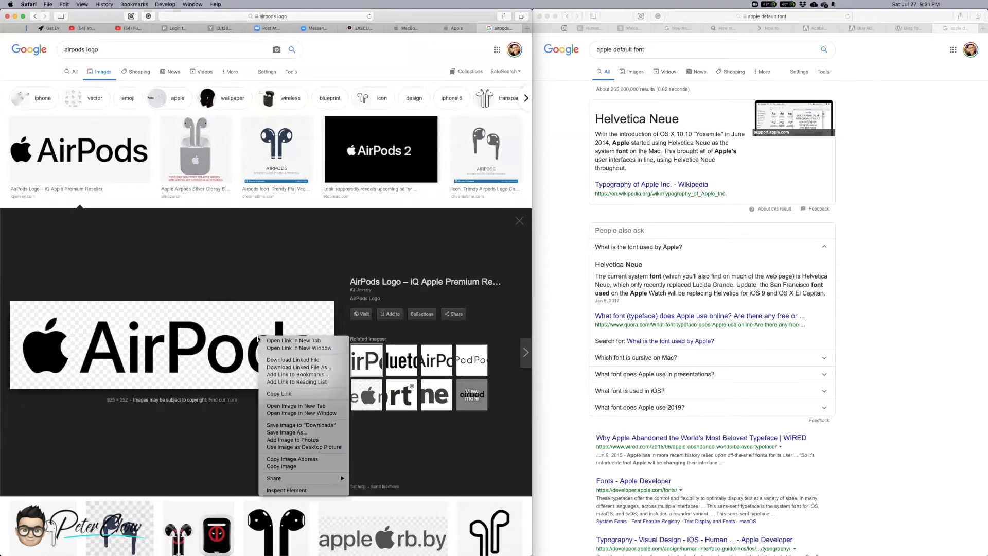
click(309, 467)
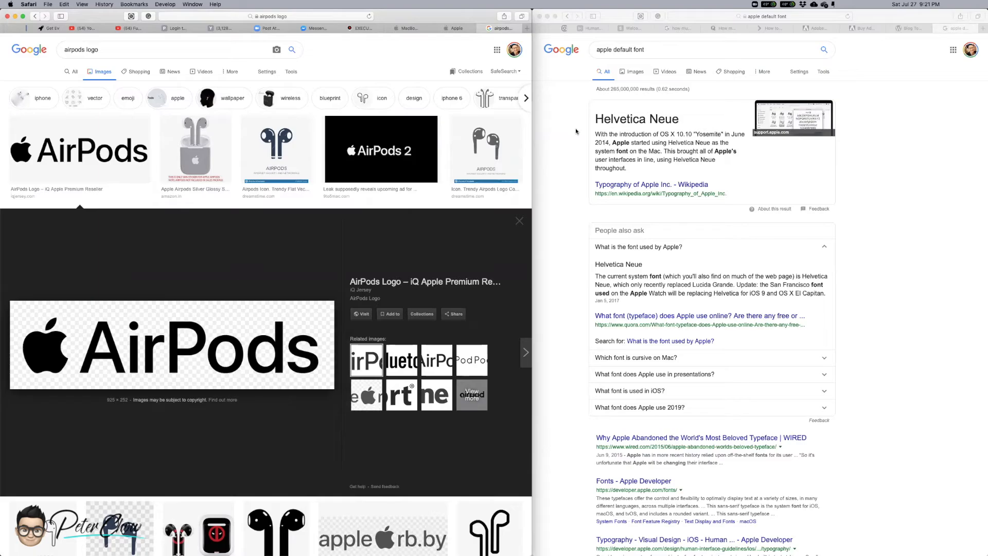
key(ctrl+Left)
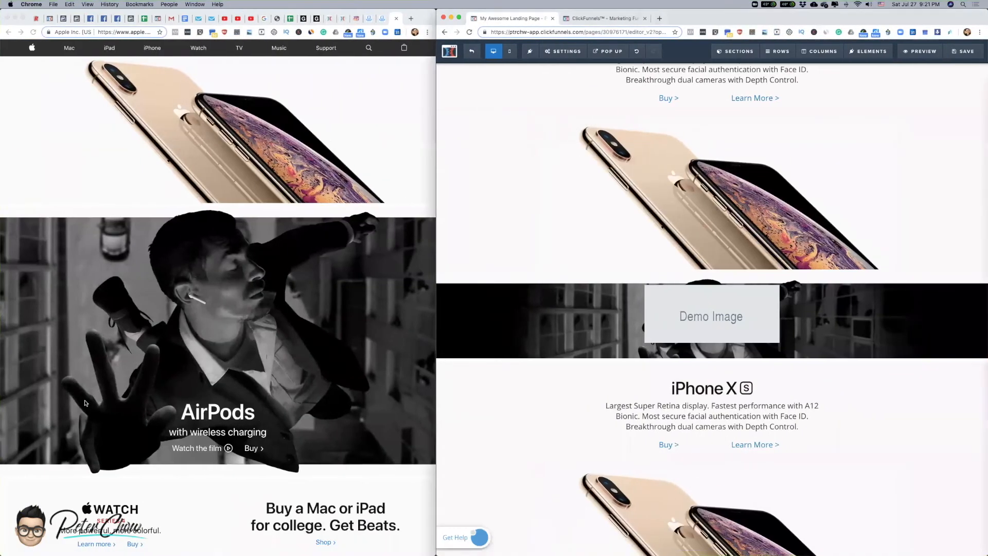
key(ctrl+Right)
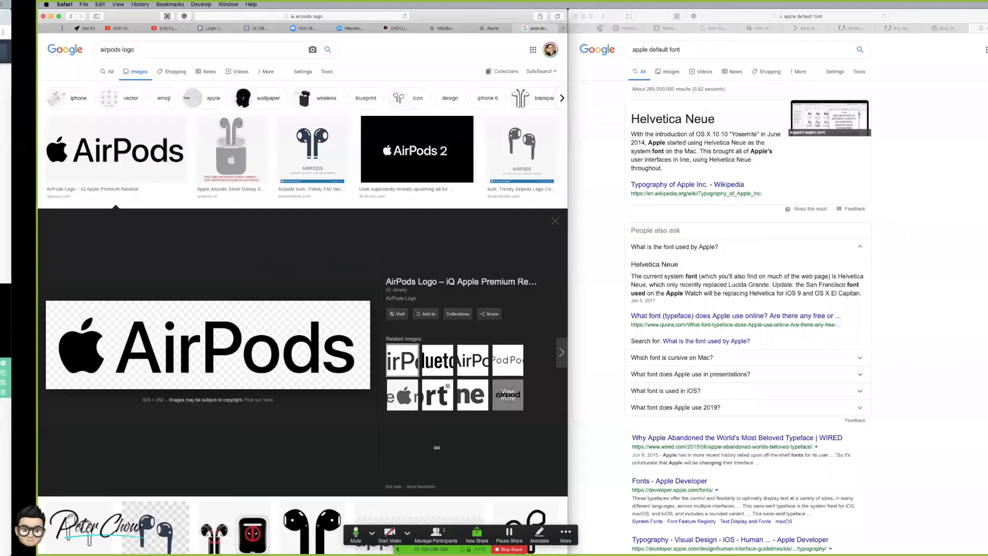
key(ctrl+Left)
key(ctrl+Right)
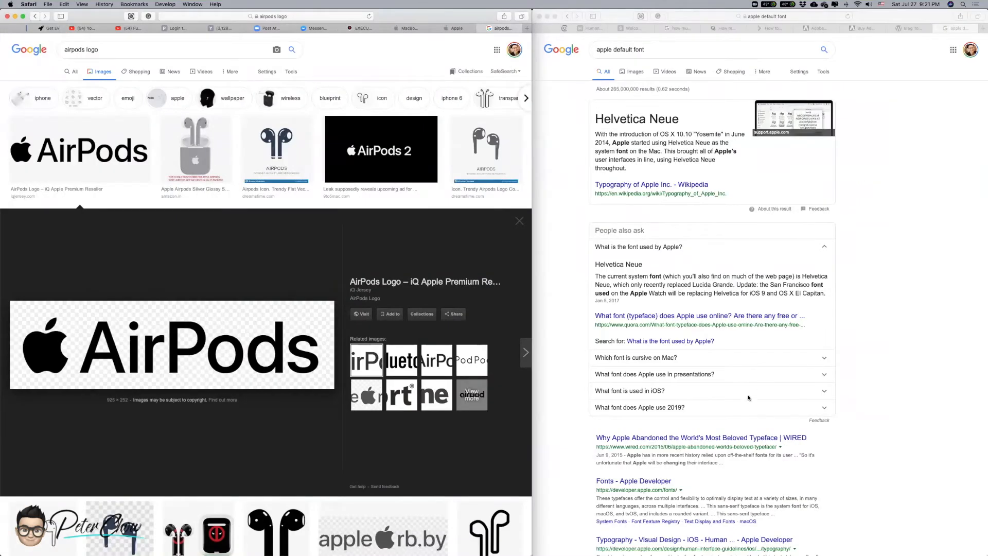
- Switch to Pixelmator, paste the copied logo into a new document using the Clipboard preset, and hide its background layer
key(super+Tab)
key(super+Tab)
key(super+Tab)
key(super+Tab)
key(super+Tab)
key(super+Tab)
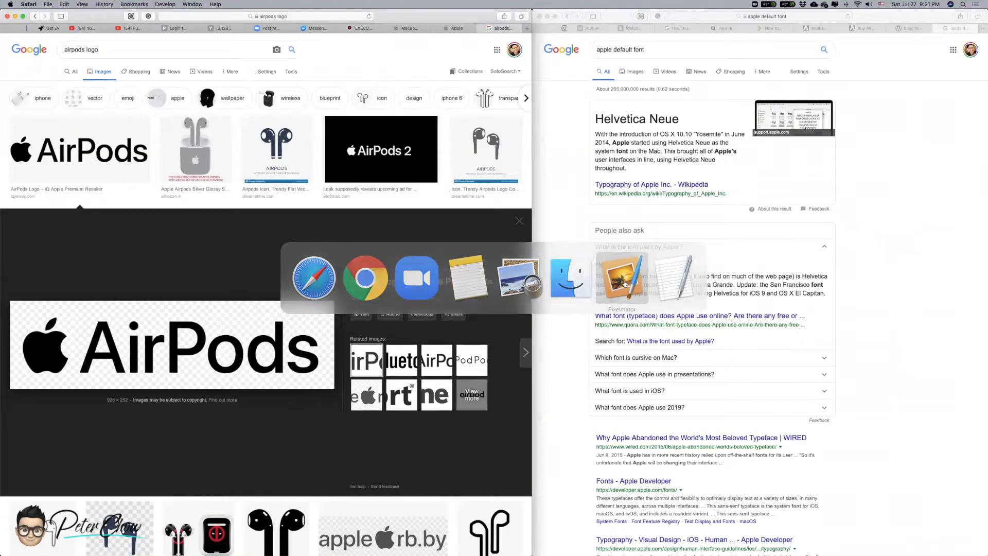
key(super+n)
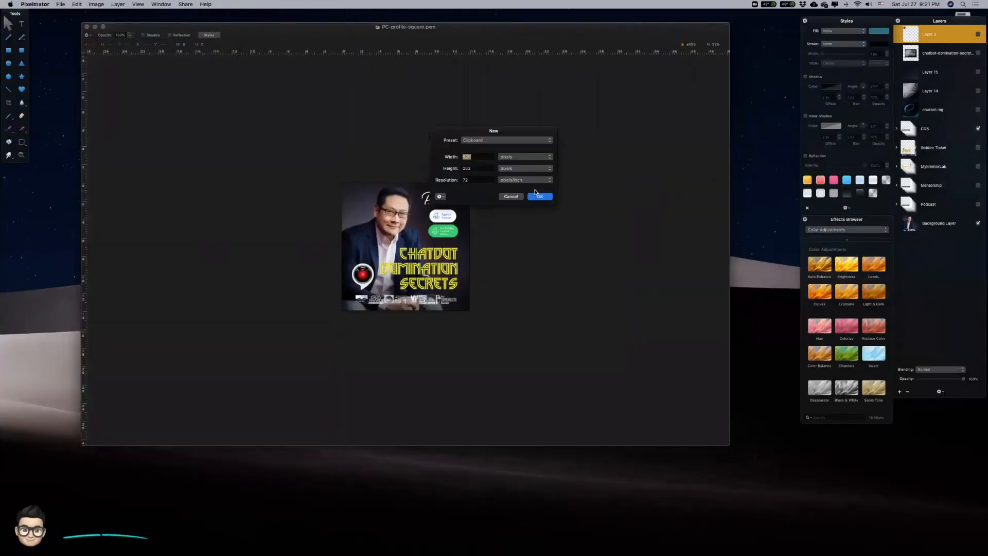
key(Return)
key(super+v)
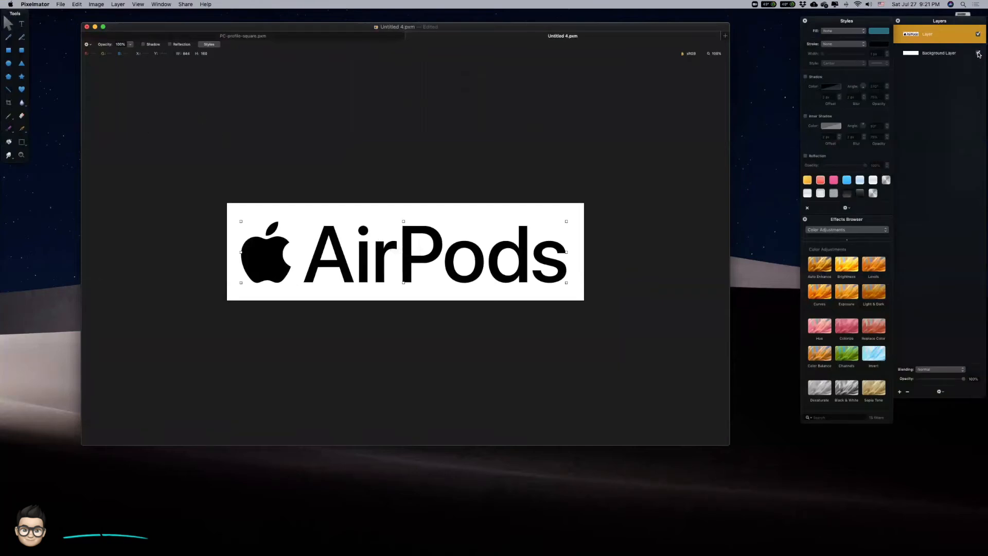
click(978, 53)
- Crop the image tightly around the AirPods wordmark, excluding the Apple symbol, and apply the Invert effect to the lettering
click(11, 105)
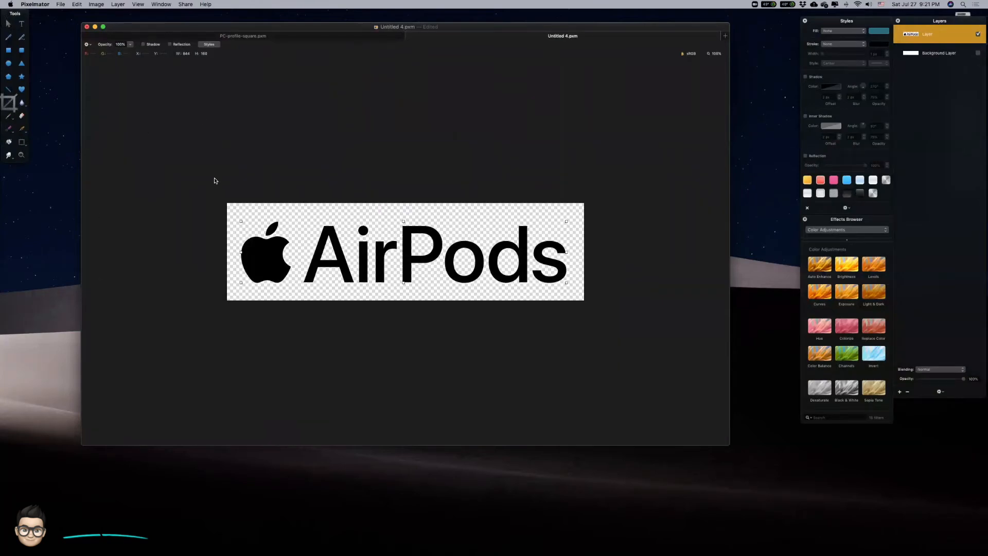
drag(575, 213, 299, 286)
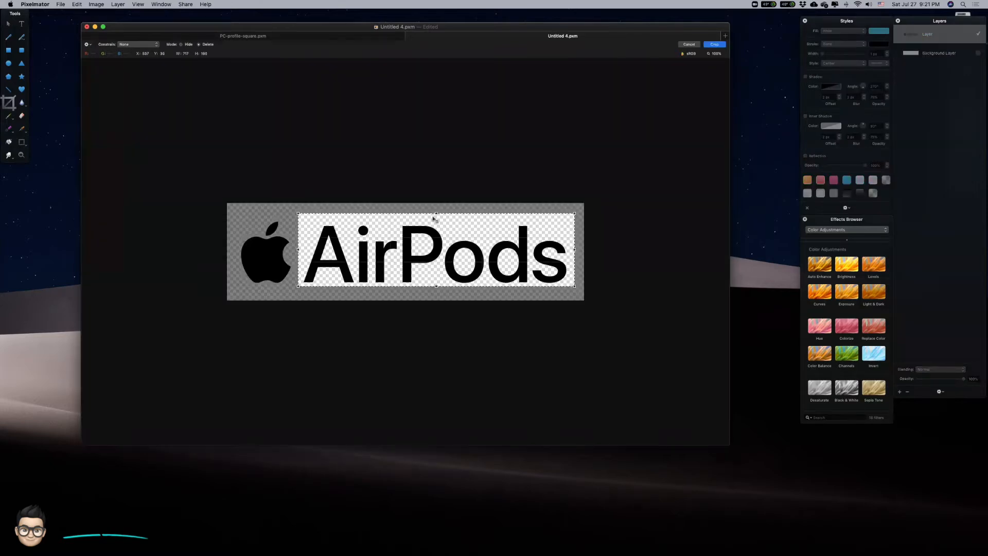
drag(436, 216, 436, 221)
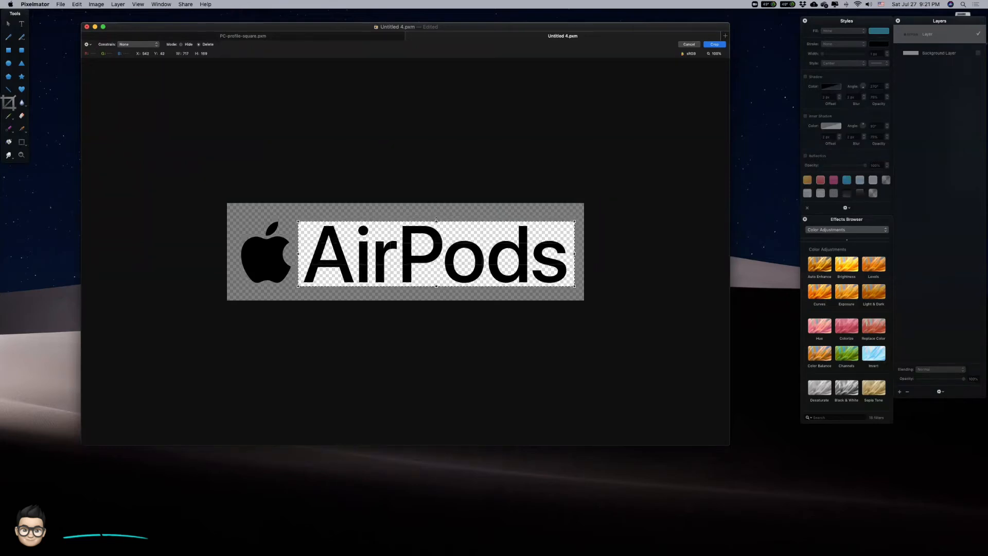
drag(573, 254, 569, 255)
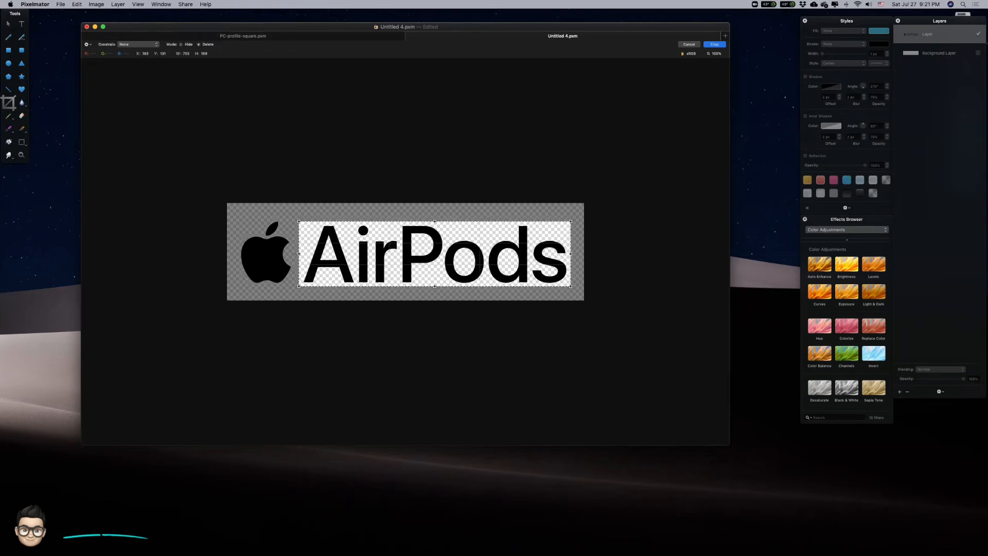
key(Return)
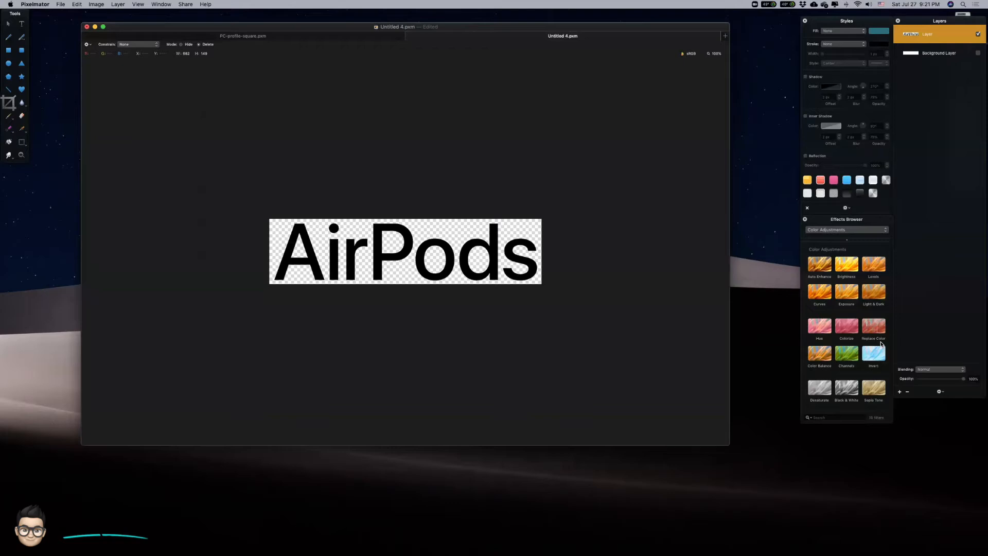
drag(873, 353, 486, 261)
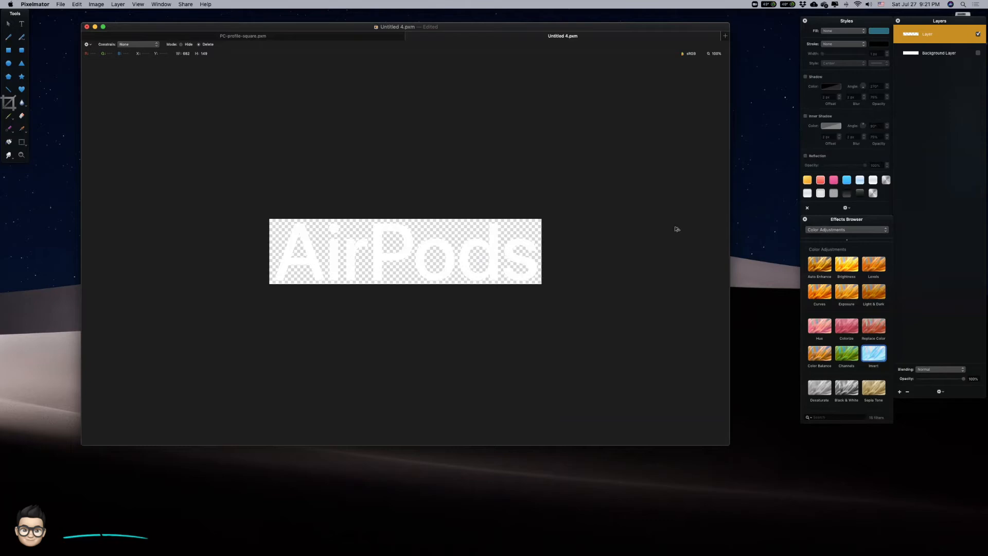
- Save a PNG copy of the wordmark as airpods.png in a new DEMO folder inside the Podcast folder
key(super+shift+s)
click(350, 280)
click(437, 280)
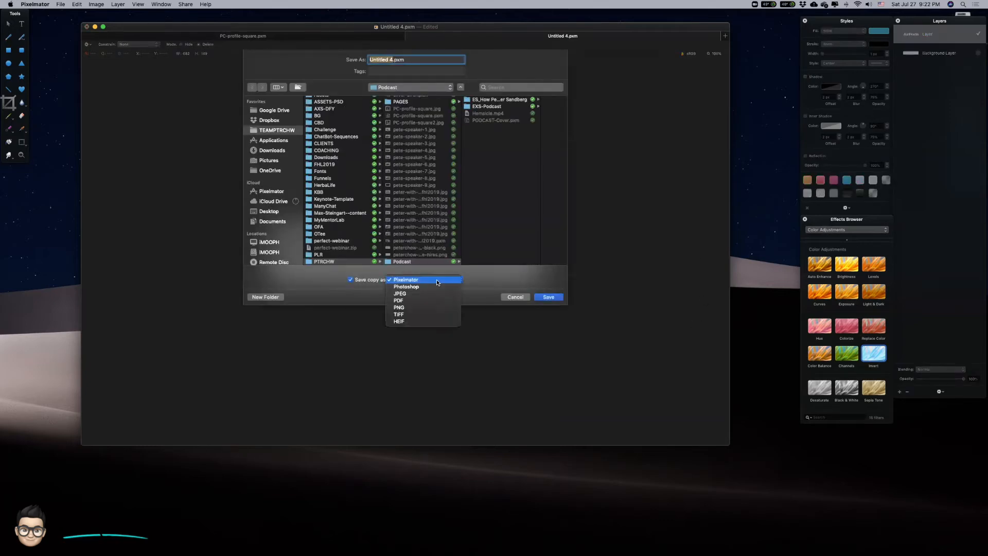
click(417, 308)
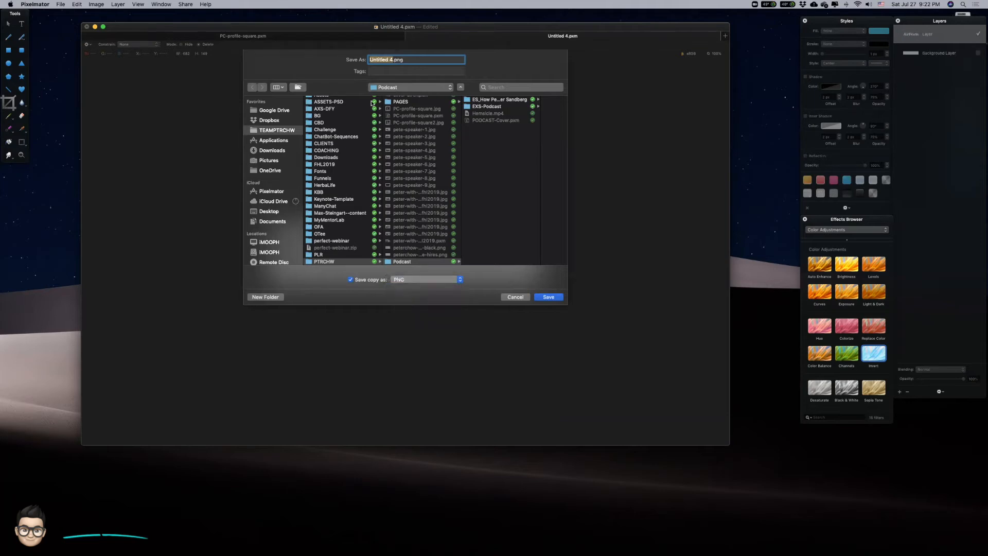
scroll(422, 232, down, 10)
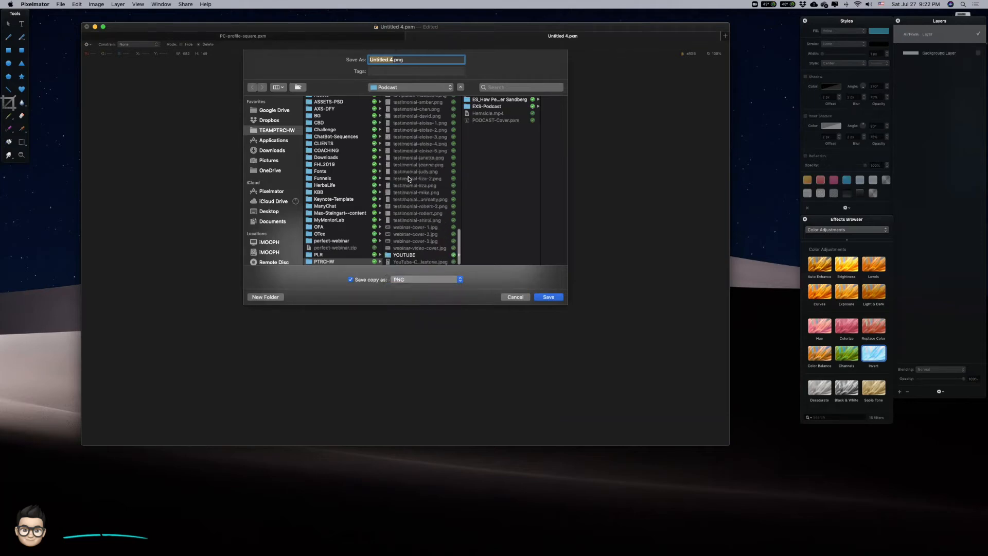
scroll(412, 180, up, 10)
scroll(334, 196, up, 3)
click(265, 297)
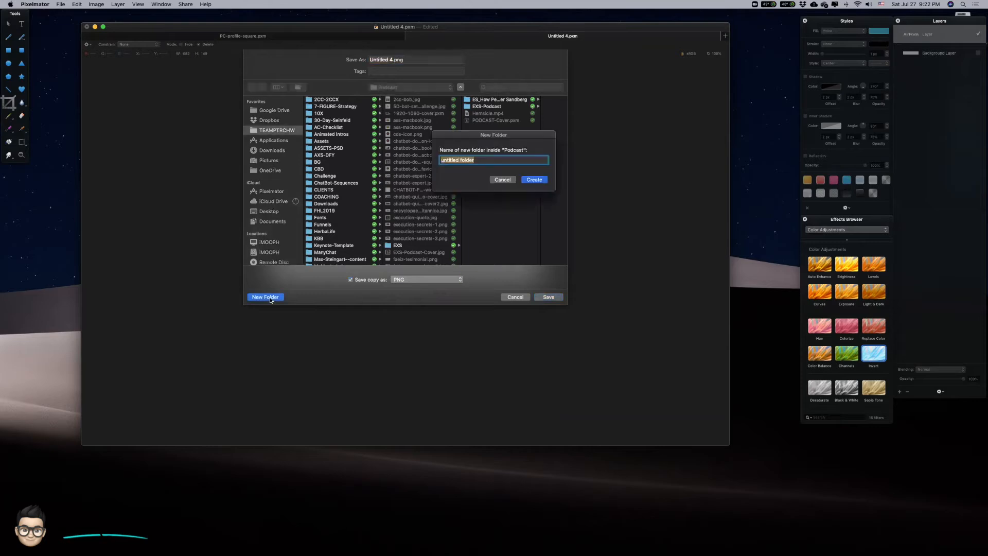
text(DEMO)
key(Return)
text(airpods)
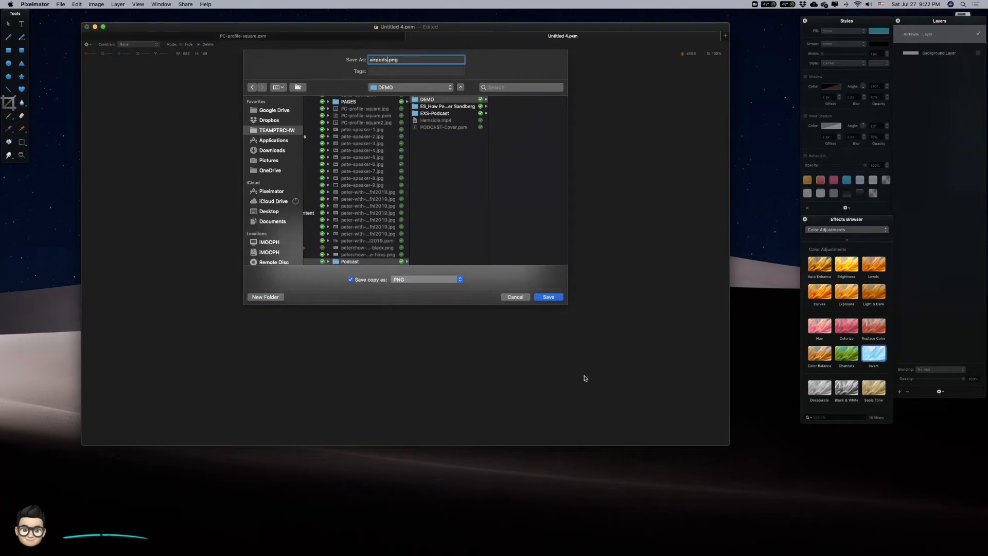
click(550, 299)
- Switch to Chrome and open the image library for the demo image in the AirPods section
key(super+Tab)
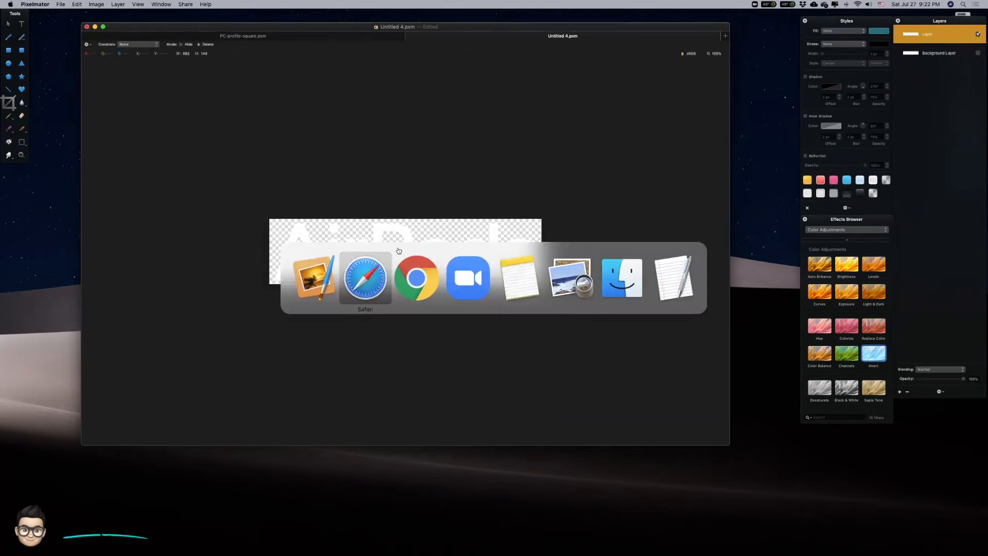
click(427, 288)
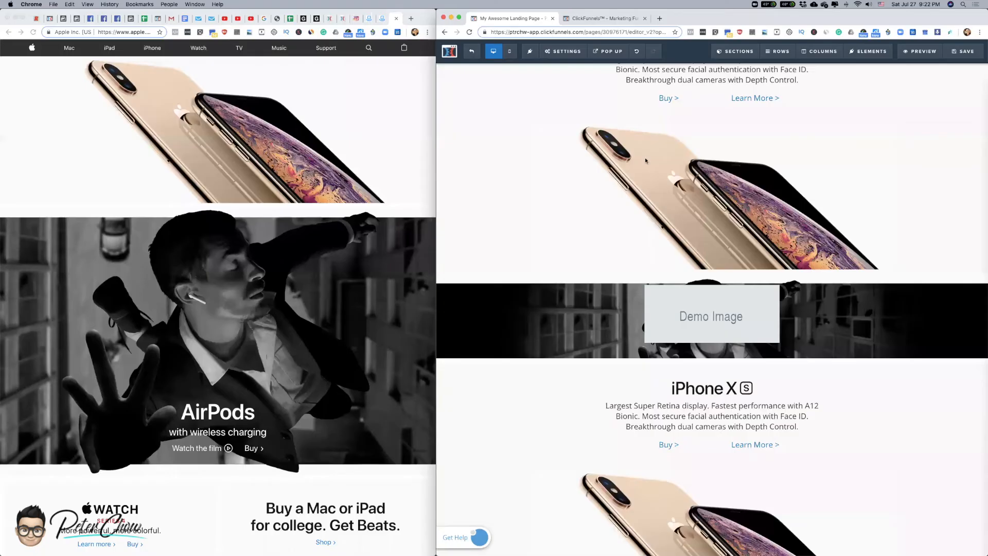
click(710, 322)
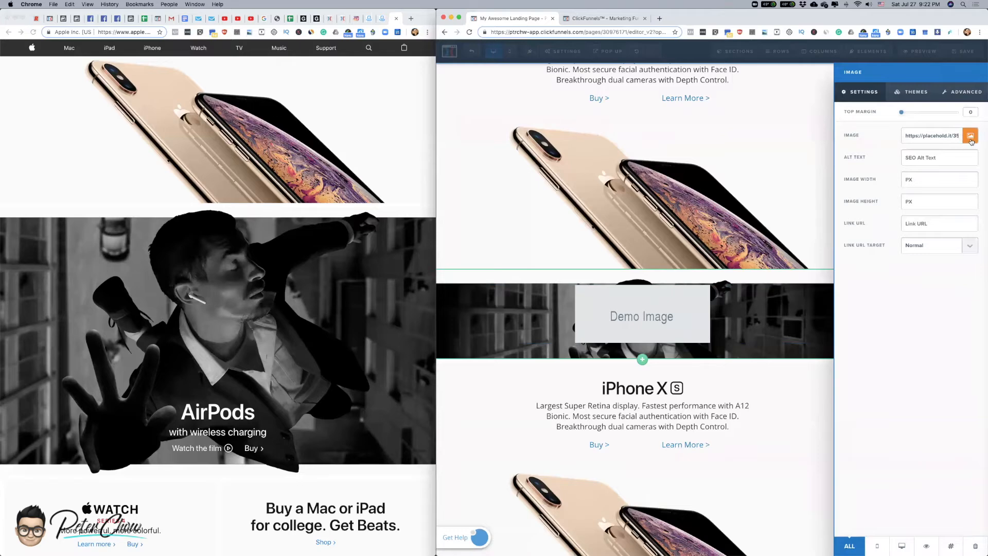
click(970, 136)
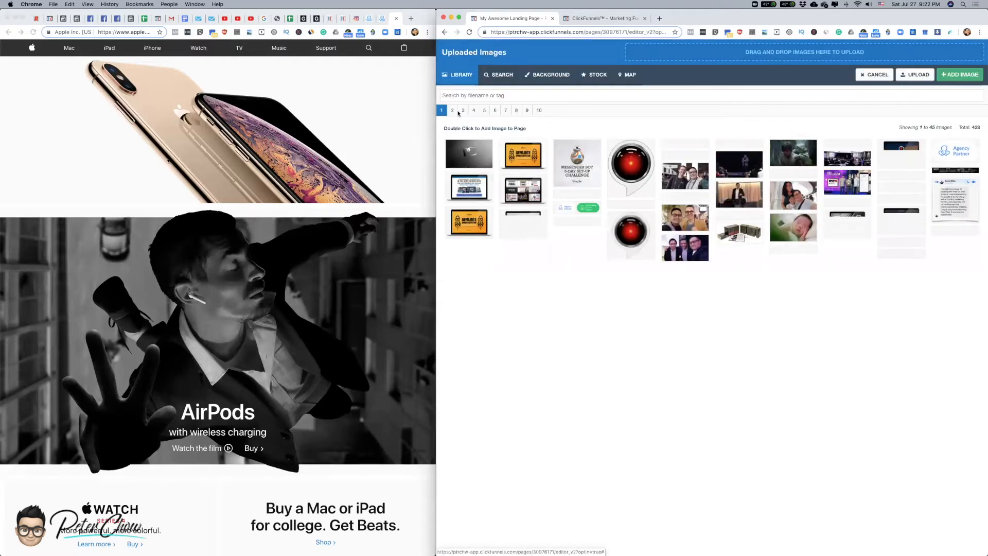
- Upload airpods.png to the image library, locating the file with a search for "airpod"
click(915, 75)
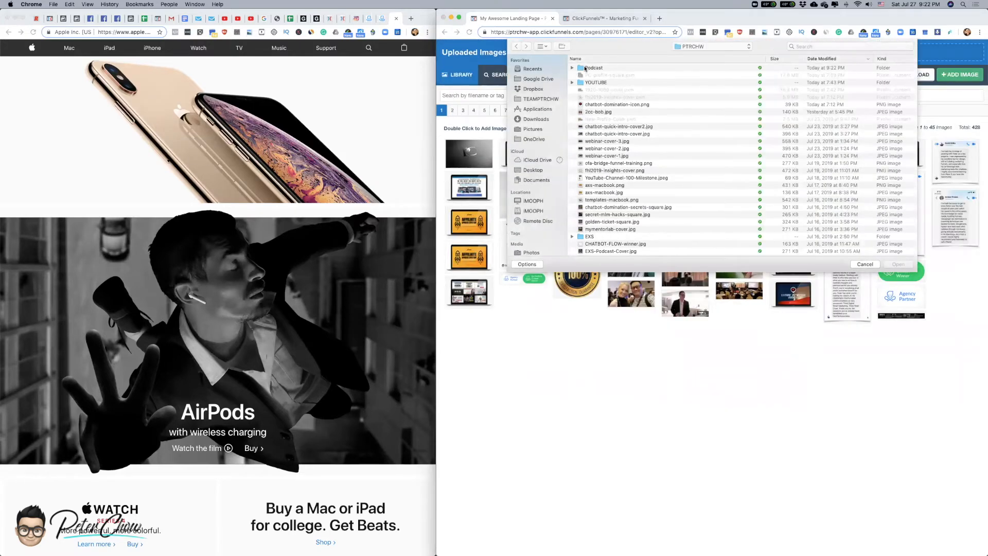
click(595, 69)
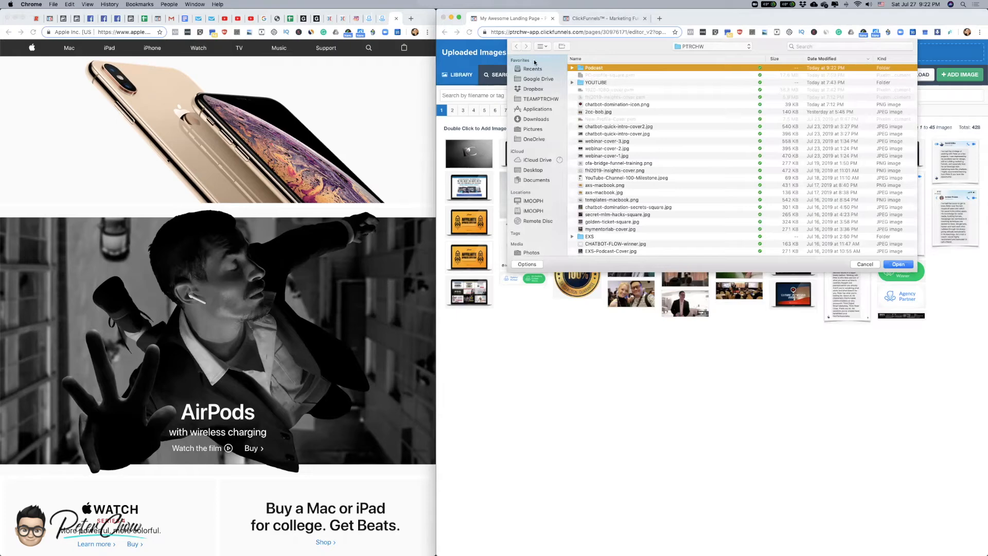
click(881, 48)
text(air)
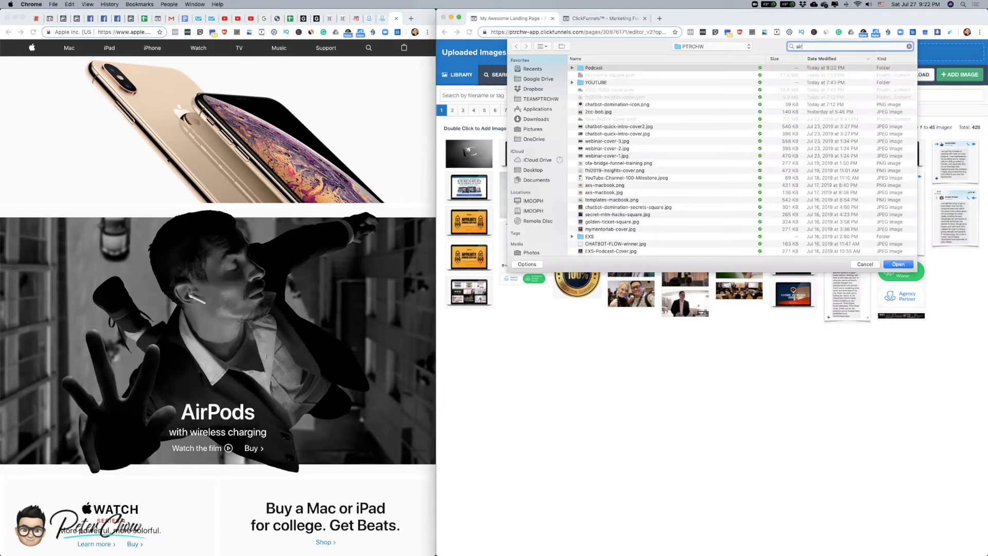
text(pod)
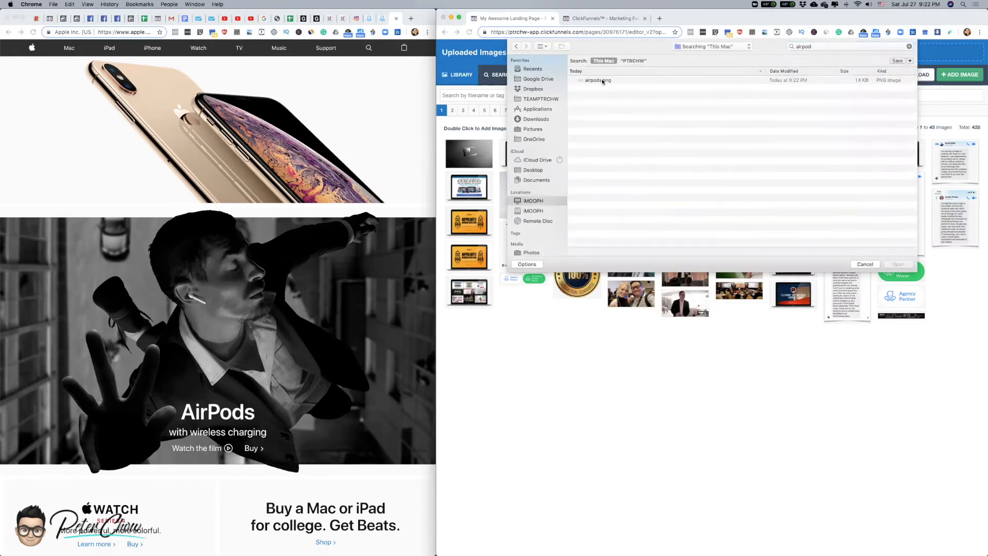
click(602, 80)
click(898, 264)
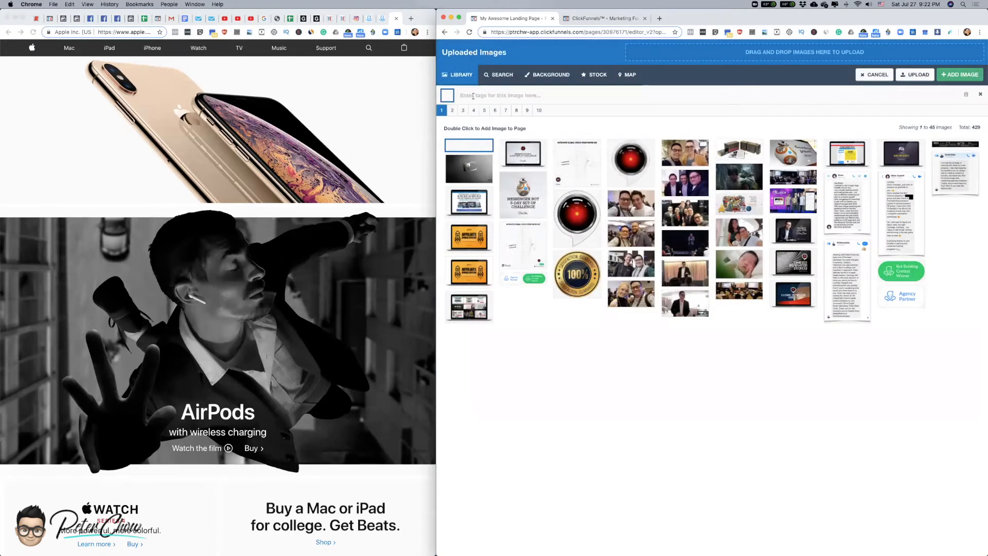
- Tag the uploaded image "airpods" and add it to the page in place of the demo image
click(467, 96)
text(airpods)
click(965, 76)
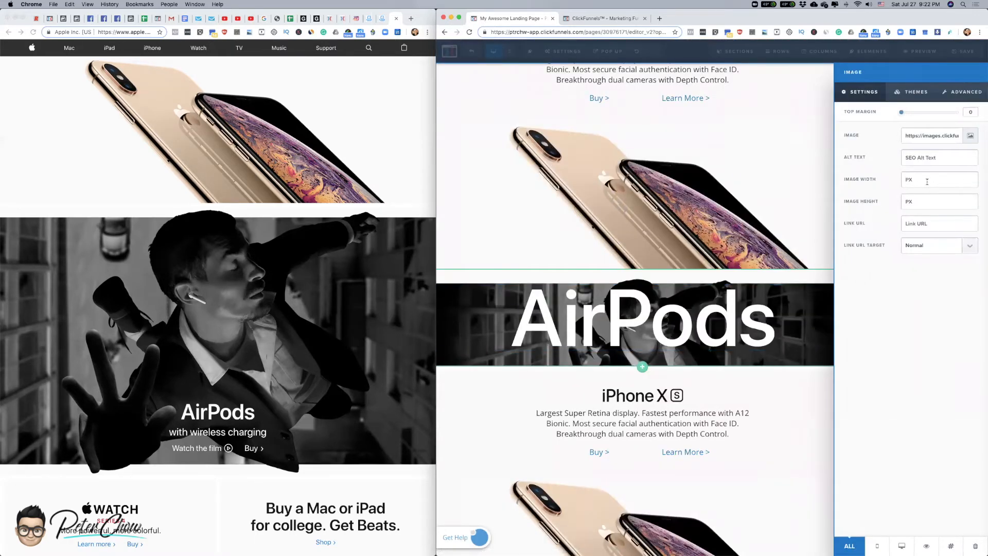
- Set the AirPods image's width to 200 and its top margin to 100, and close its settings
text(200)
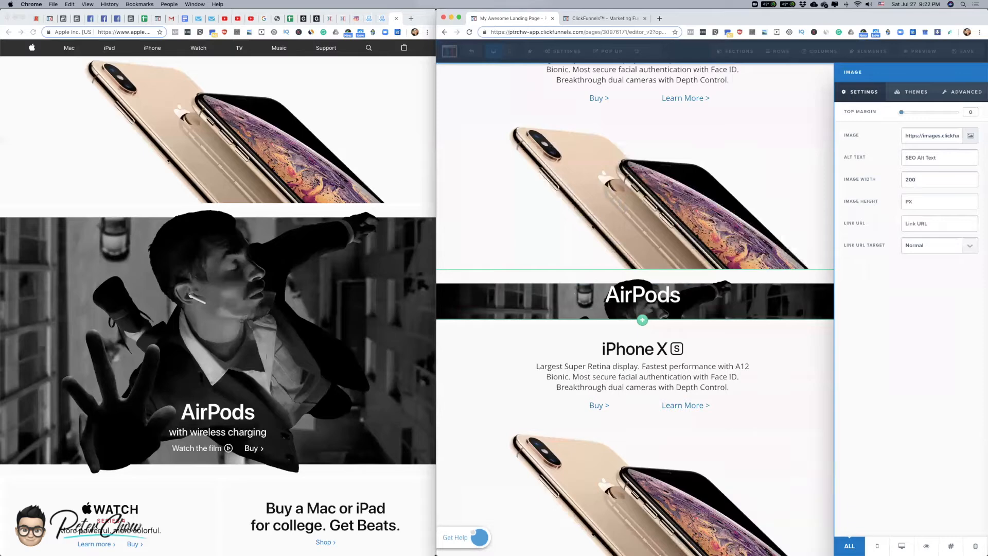
drag(901, 112, 981, 118)
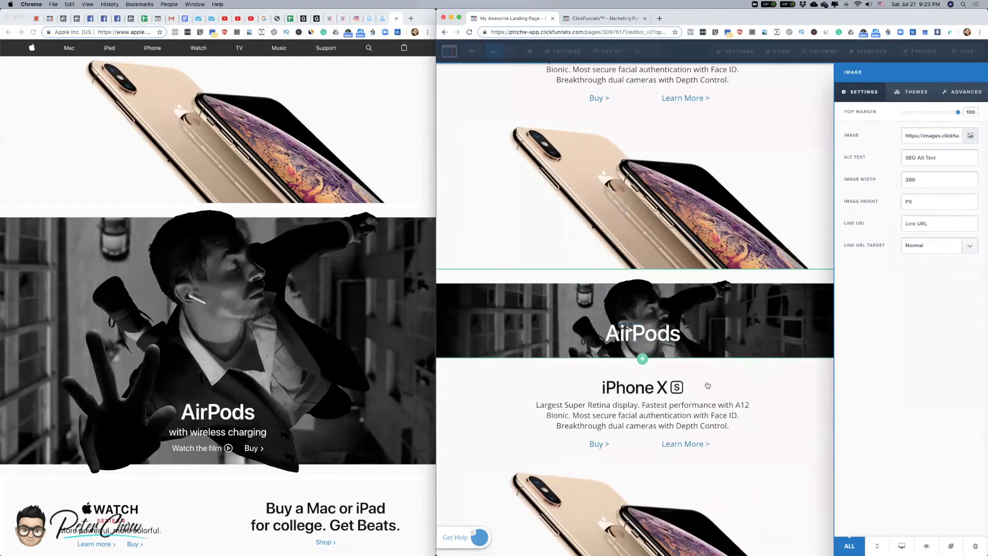
click(808, 365)
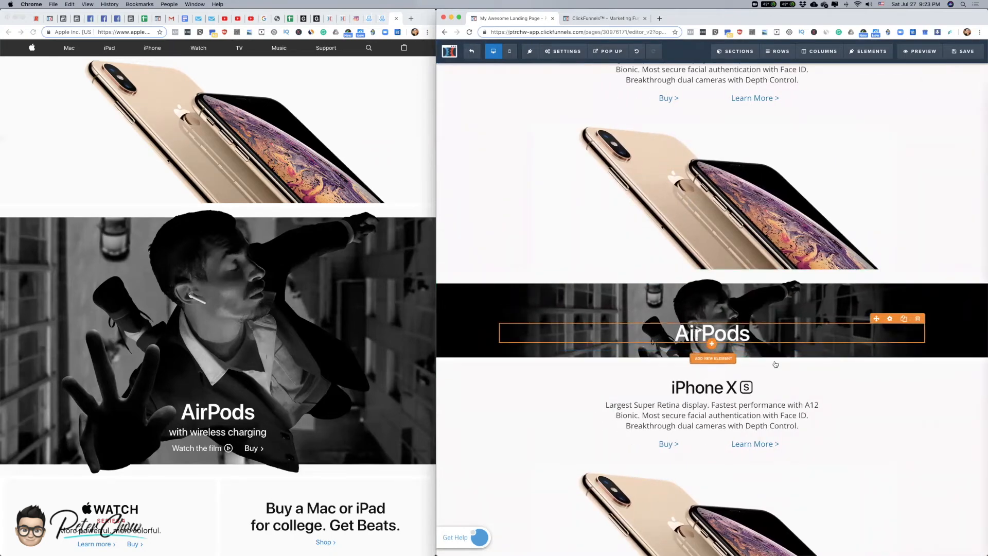
- Add a demo image element above the AirPods wordmark, set its top margin to 100, and close its settings
click(711, 343)
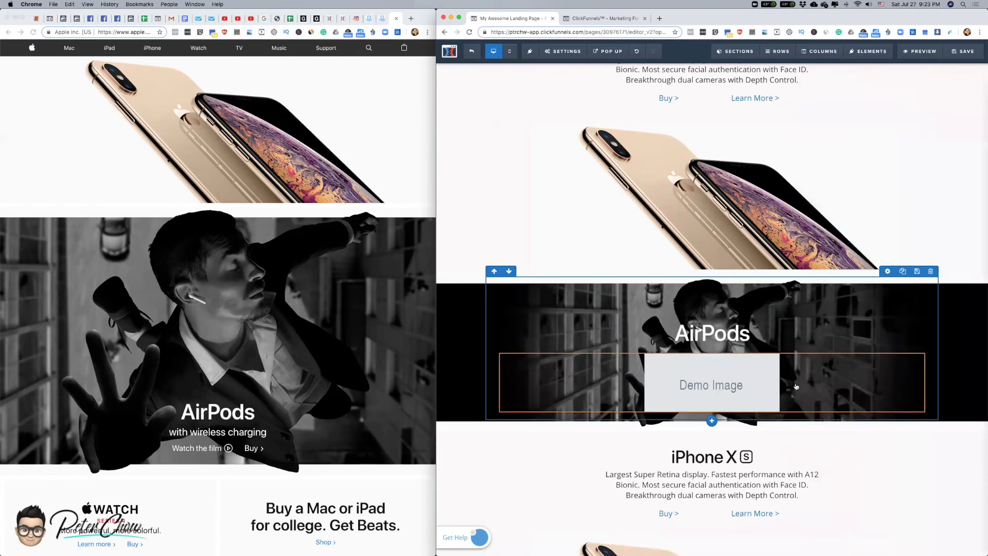
drag(876, 349, 737, 324)
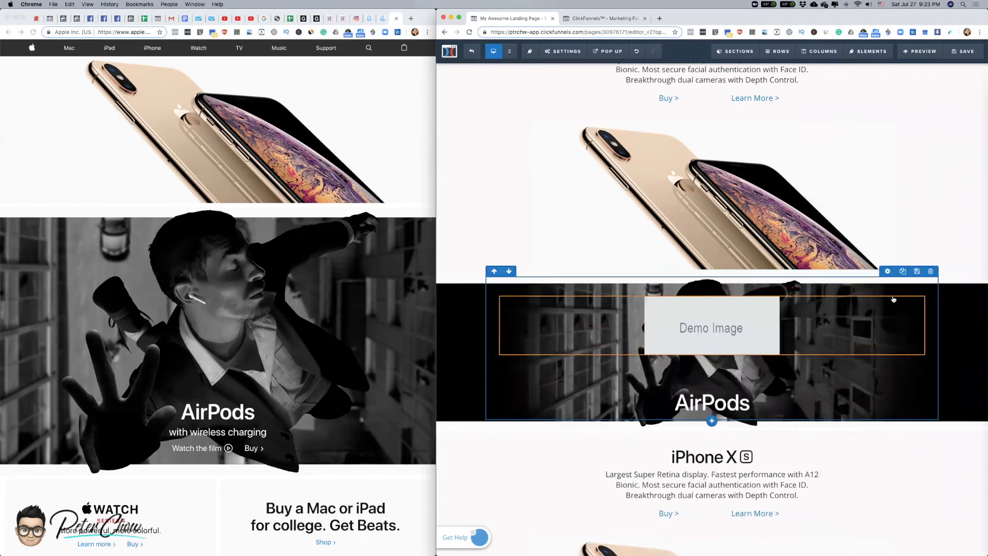
click(889, 292)
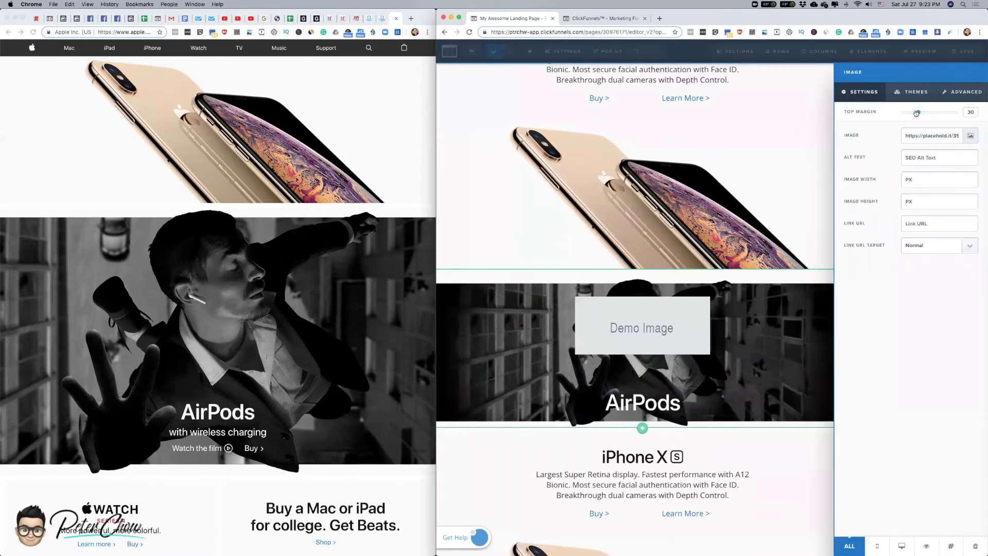
drag(917, 113, 958, 112)
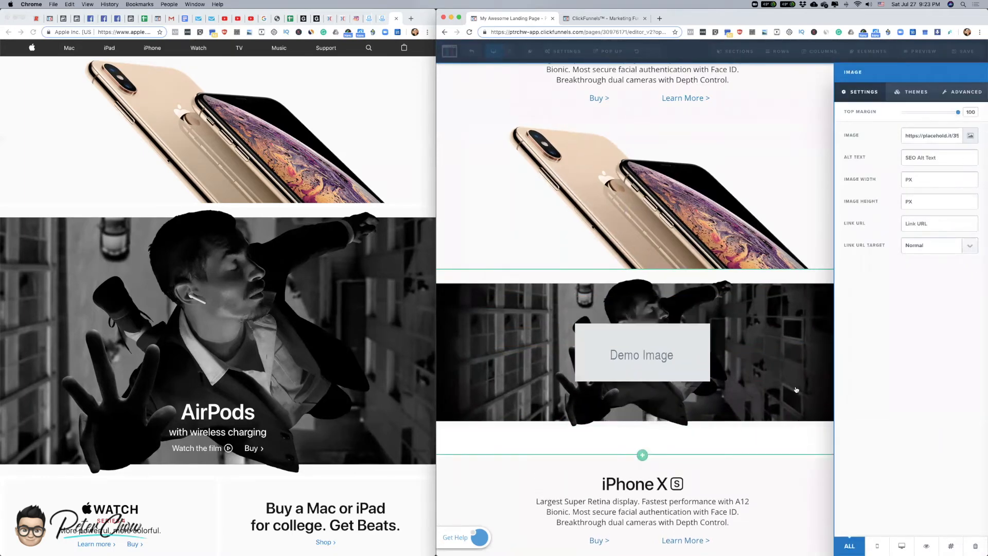
click(778, 425)
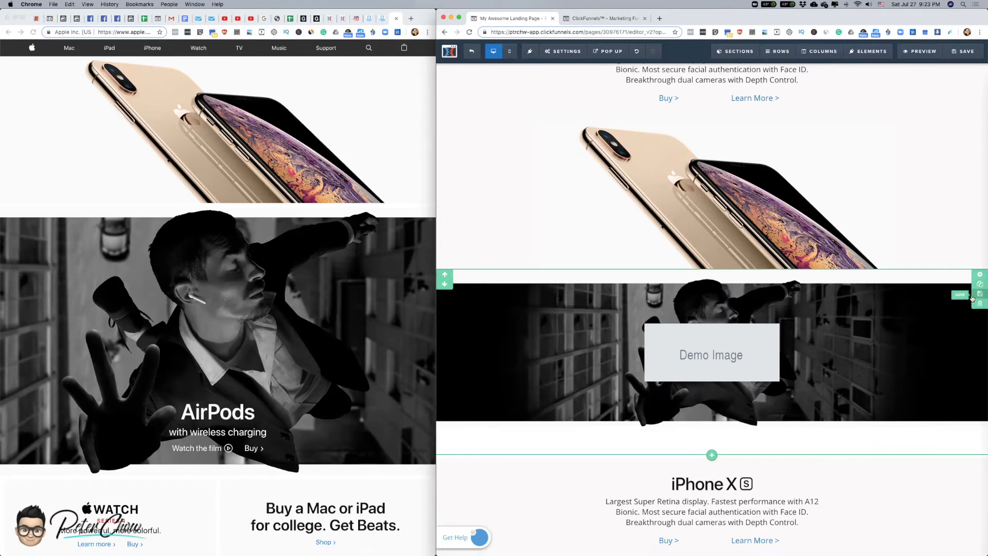
- Set the AirPods section's background image position to repeat horizontally at the top and close the section settings
click(980, 276)
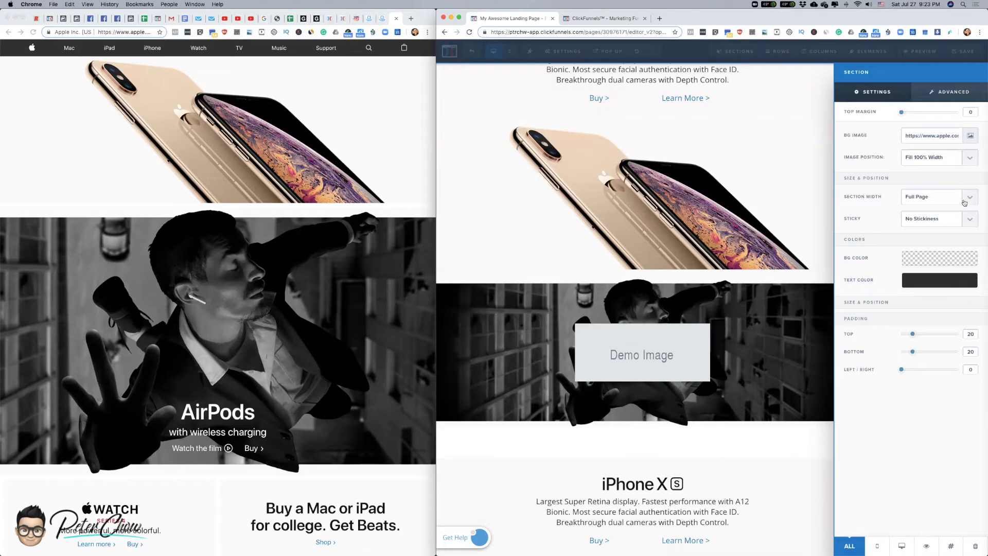
click(971, 156)
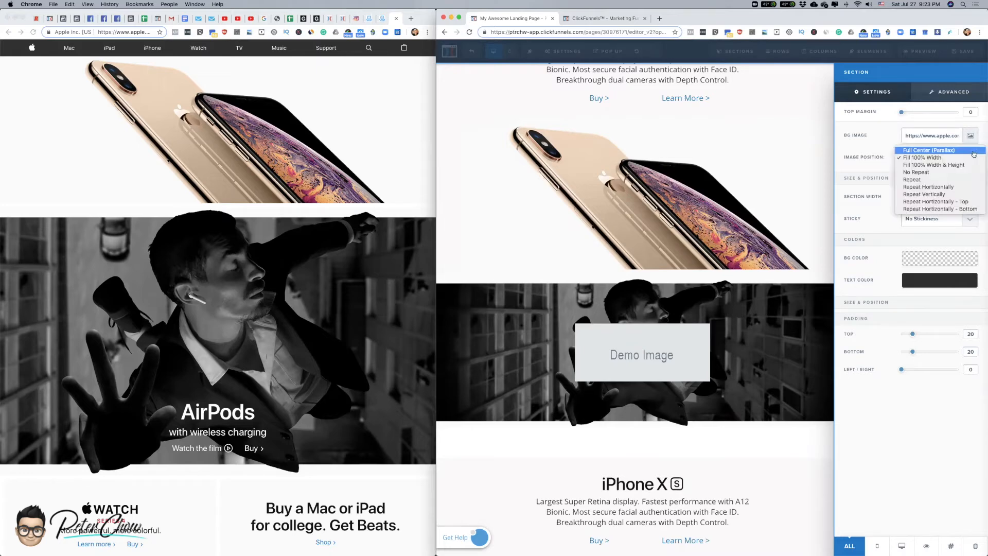
click(961, 203)
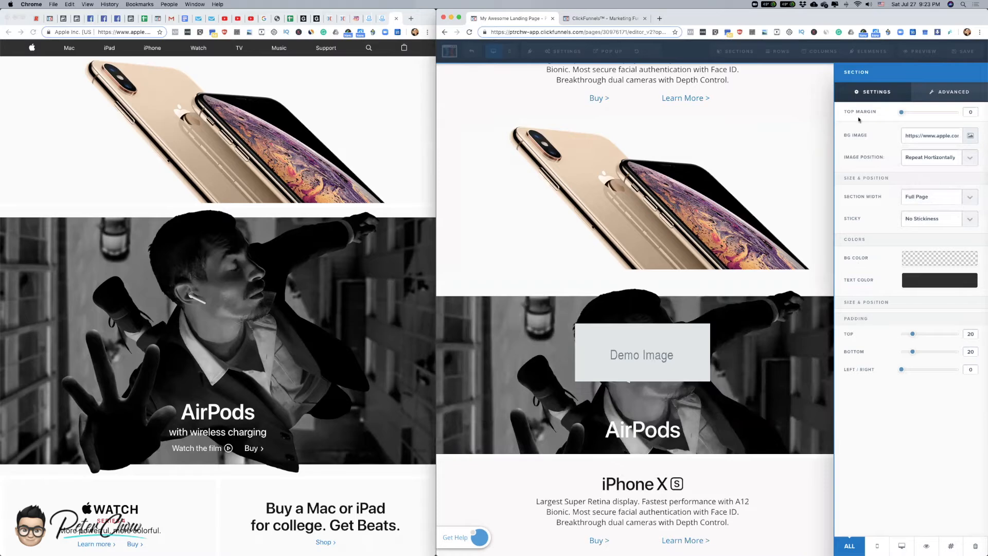
click(462, 187)
- Widen the page editor's browser window slightly over the Apple reference page
drag(437, 190, 386, 194)
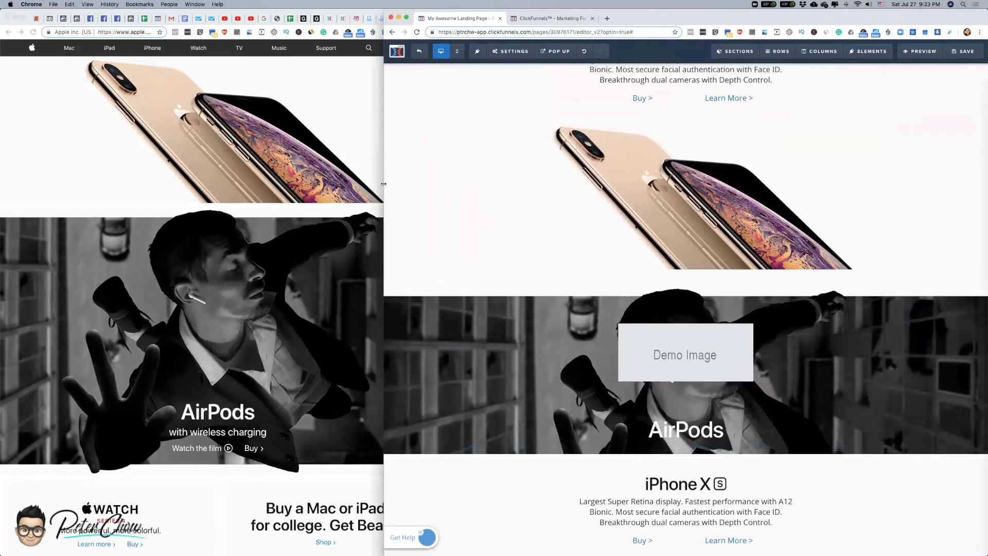
drag(383, 184, 369, 184)
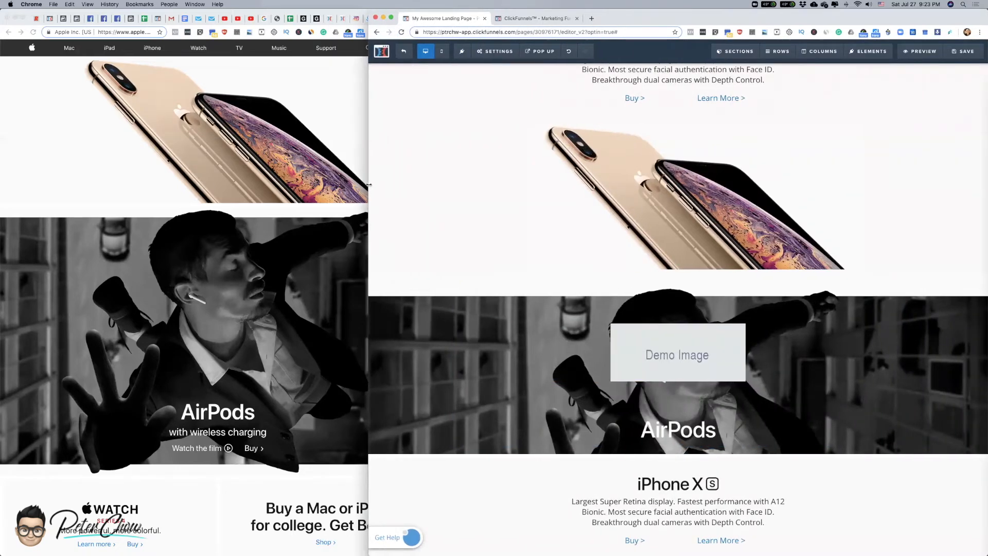
drag(370, 185, 404, 183)
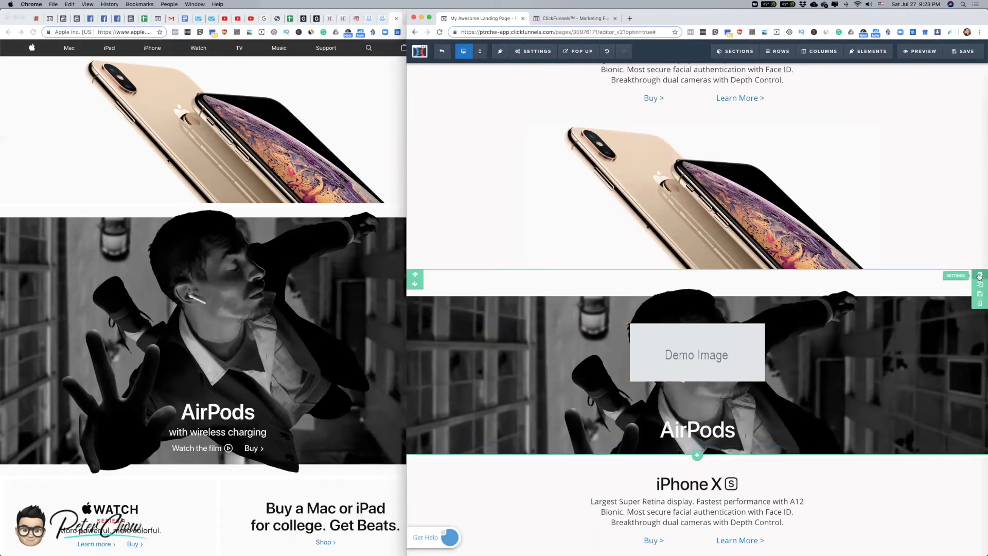
- Set the AirPods section's top padding to 100 and close the section settings
click(979, 276)
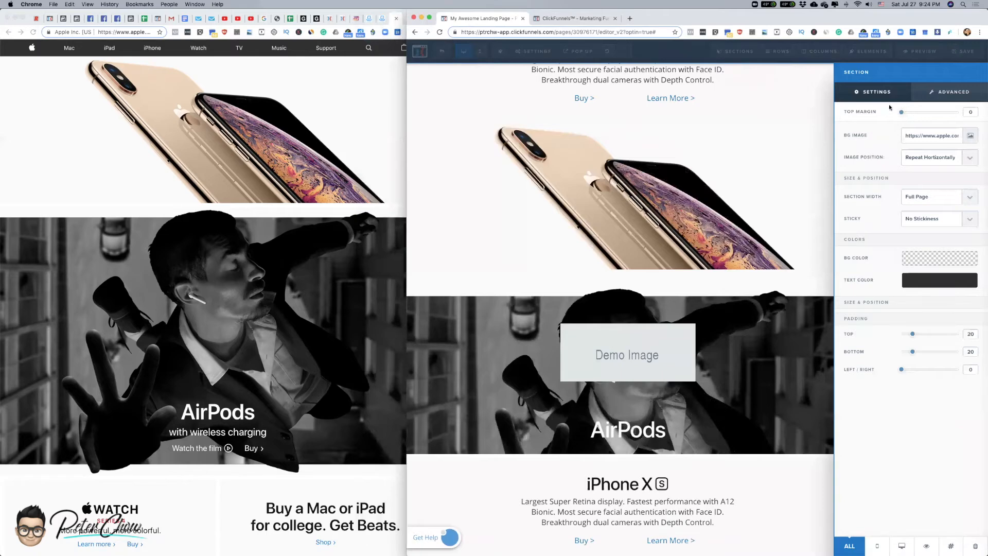
drag(913, 334, 981, 345)
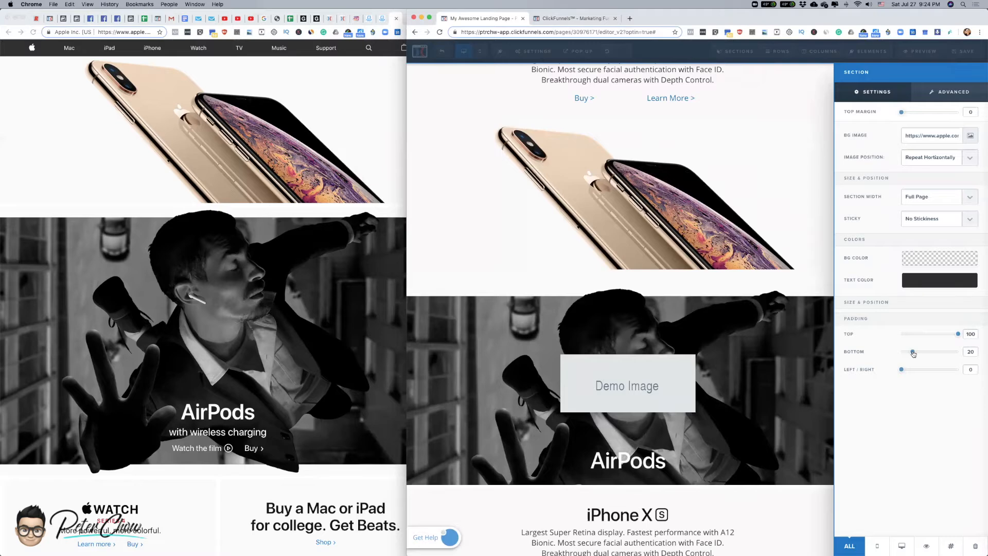
click(817, 328)
- Try a top margin of 500 on the demo image, and delete the demo image from the AirPods section
click(873, 350)
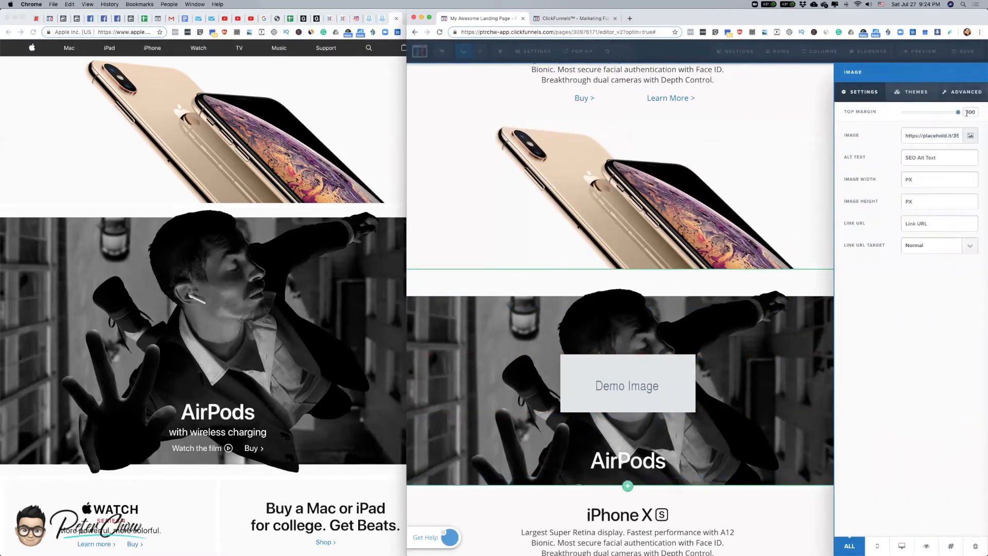
drag(959, 112, 983, 111)
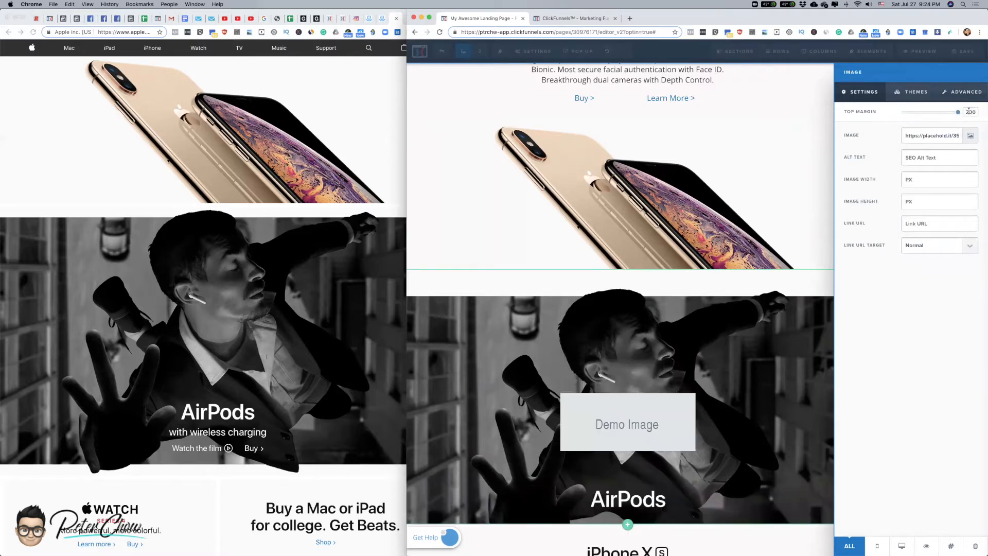
text(5)
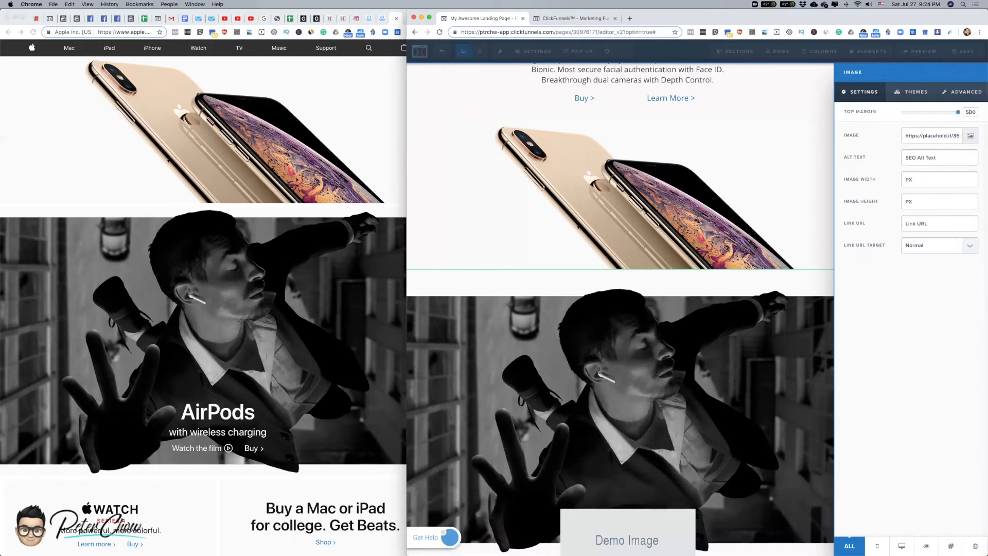
click(797, 496)
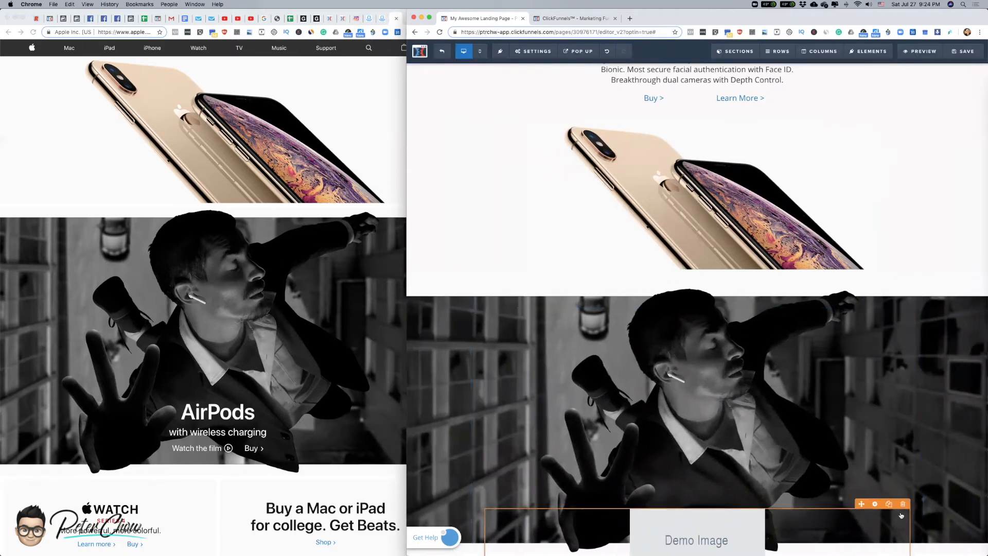
click(902, 505)
key(Return)
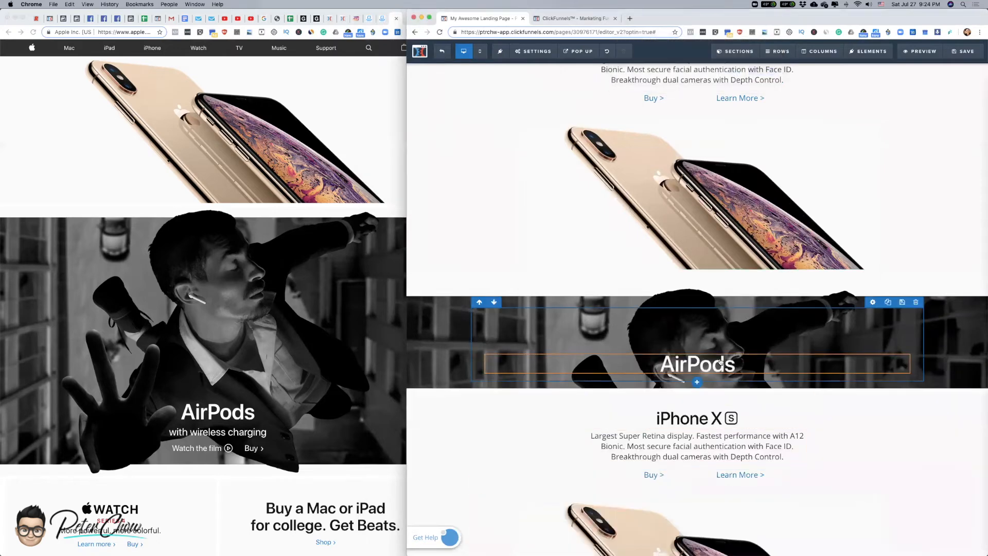
- Adjust the AirPods wordmark image's top margin to 420 and close its settings
click(875, 351)
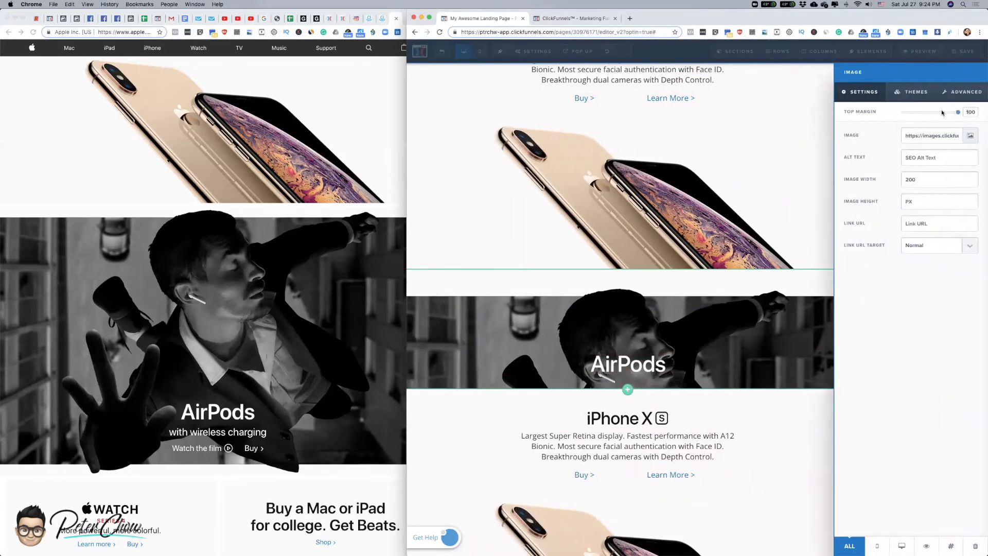
key(Return)
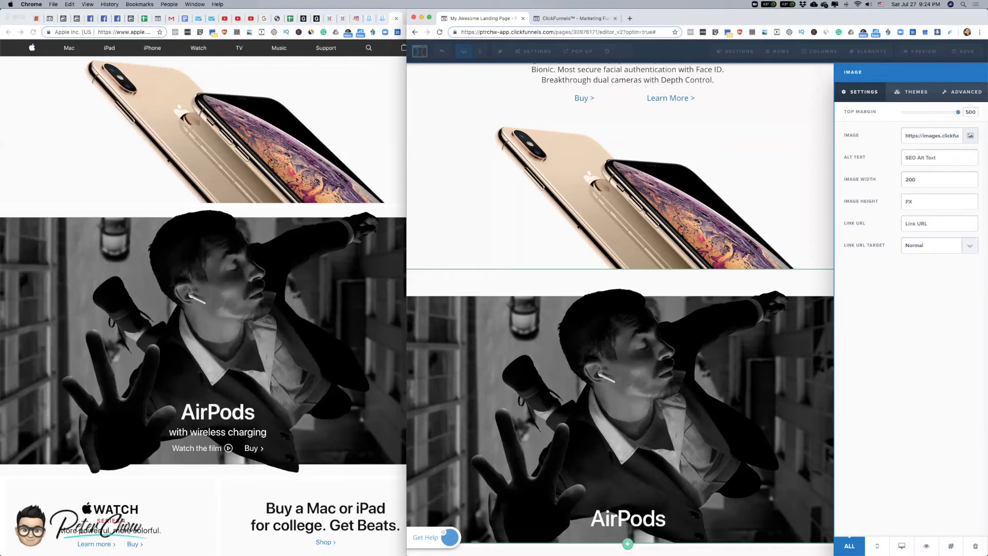
key(BackSpace)
text(4)
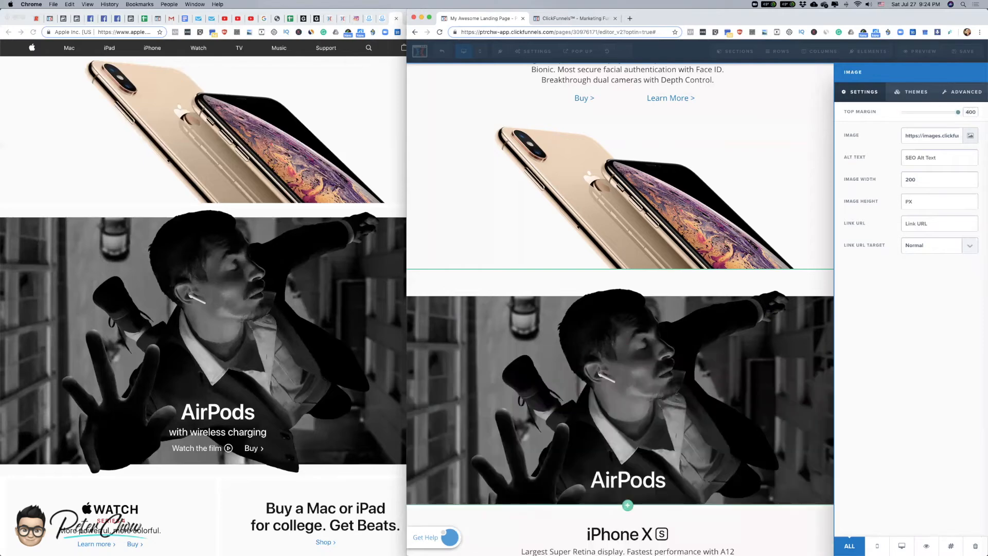
key(BackSpace)
text(5)
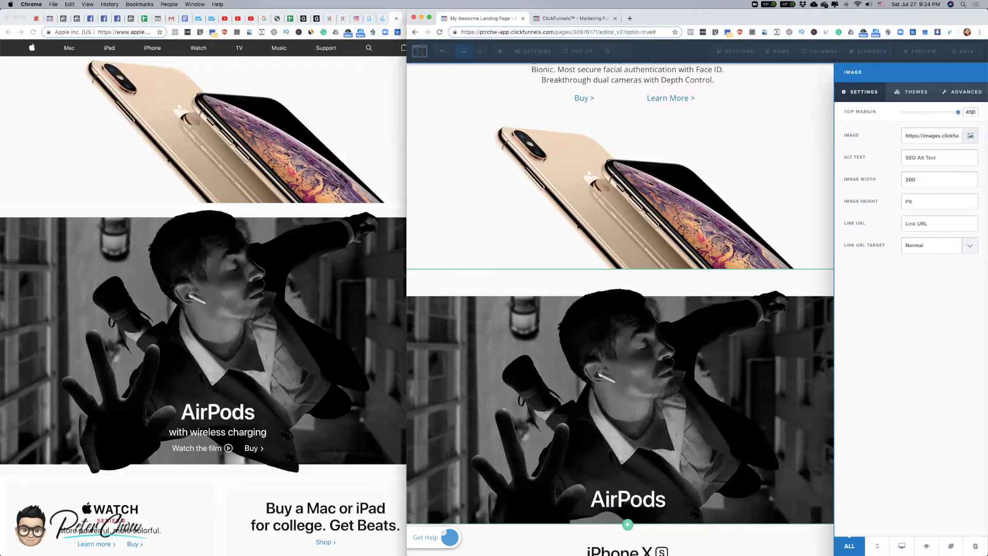
key(BackSpace)
text(2)
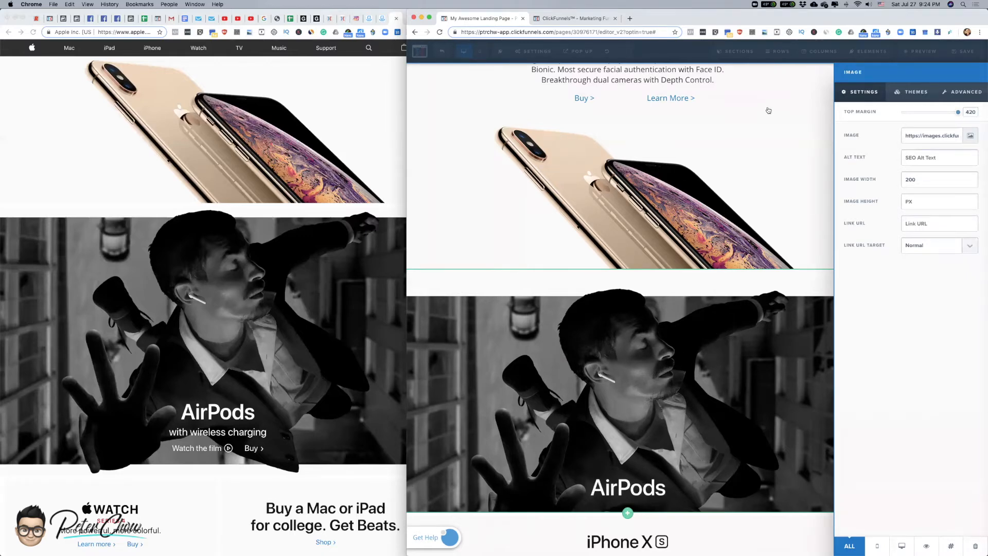
click(749, 109)
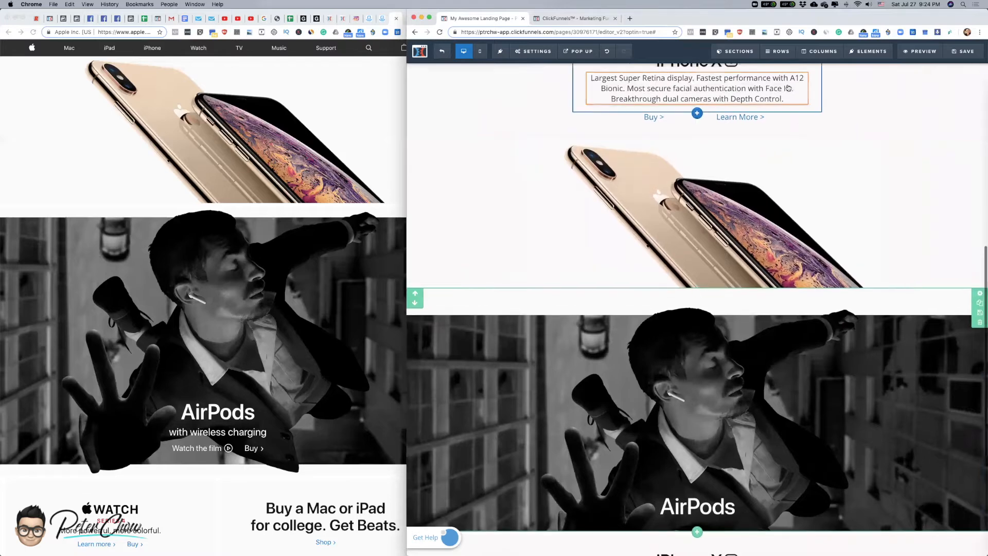
- Duplicate the iPhone description paragraph and move the copy into the AirPods section, directly below the AirPods wordmark
click(792, 79)
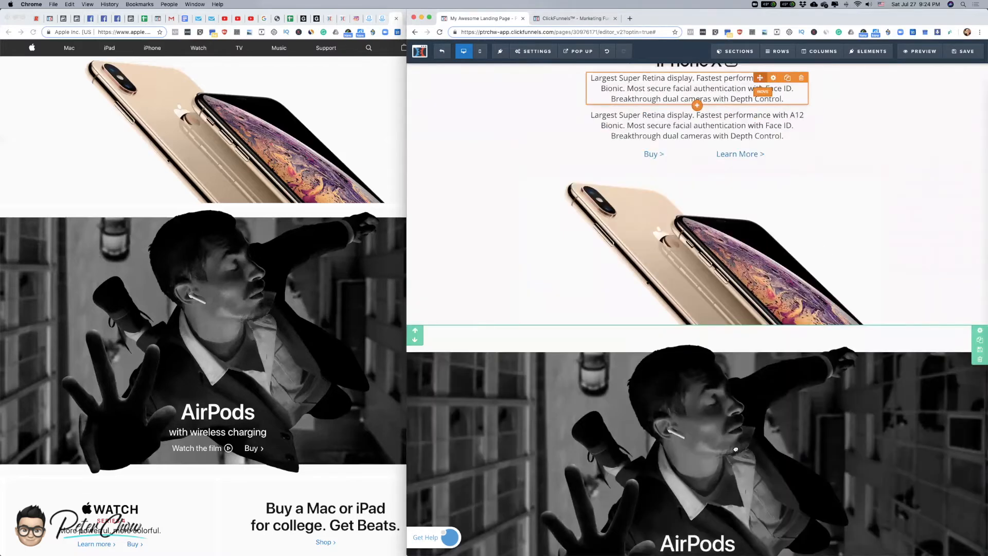
scroll(737, 300, down, 5)
drag(696, 418, 698, 247)
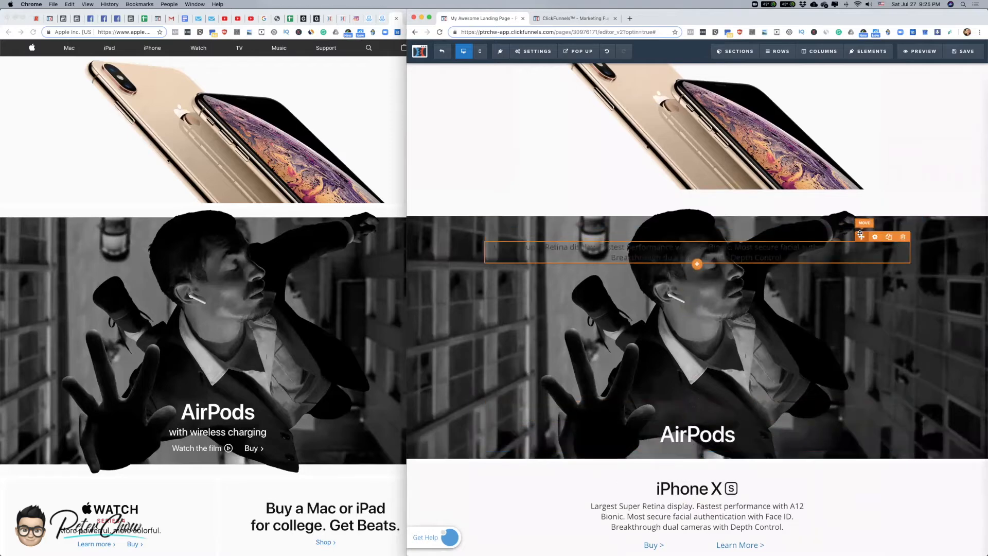
drag(861, 234, 785, 415)
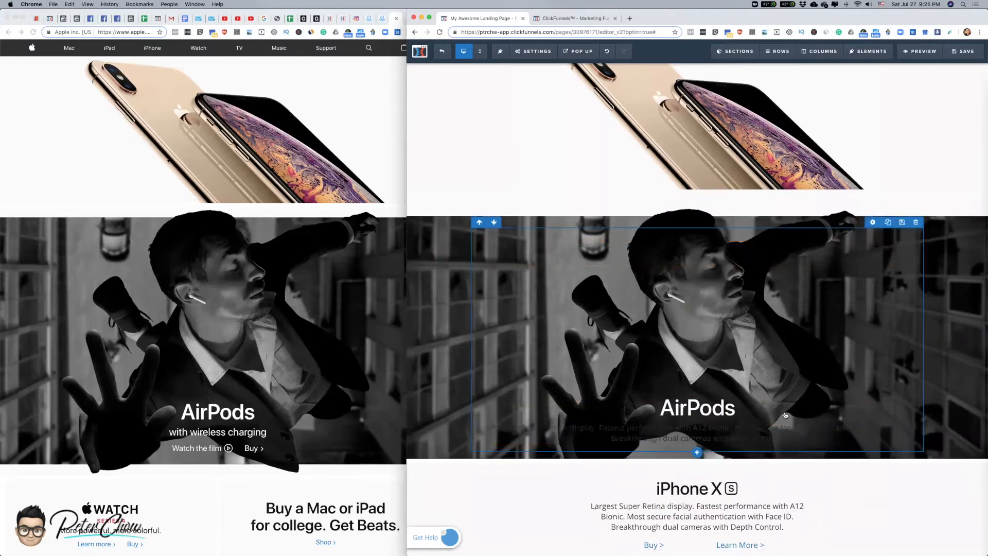
- Set the AirPods row's width to 55% and change the copied sub-headline's text color to white (#ffffff)
click(872, 223)
drag(954, 238, 916, 236)
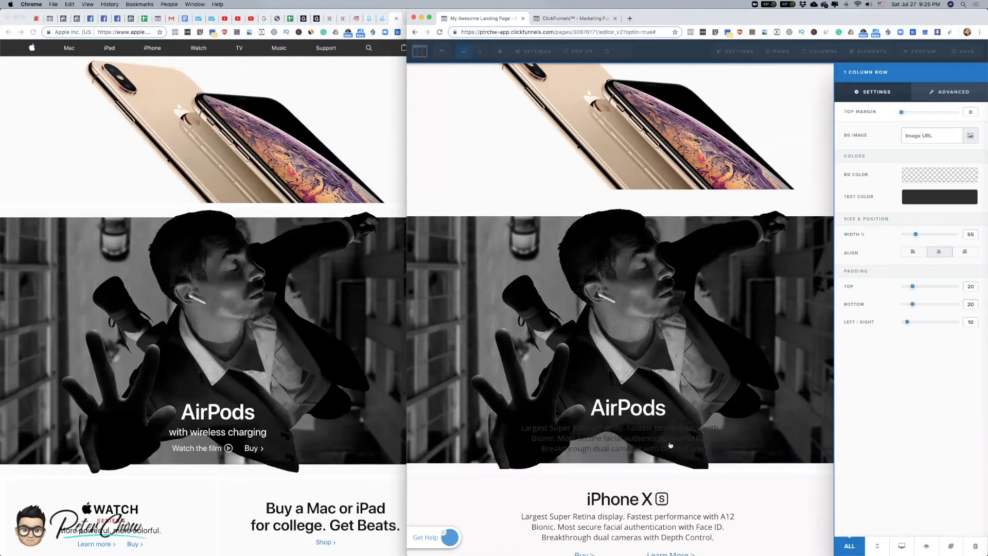
click(670, 445)
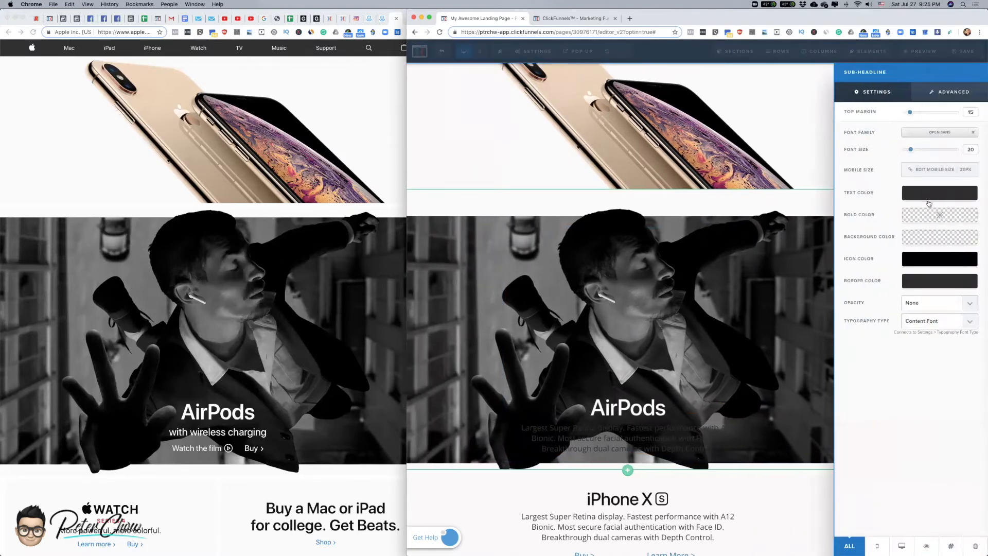
click(934, 194)
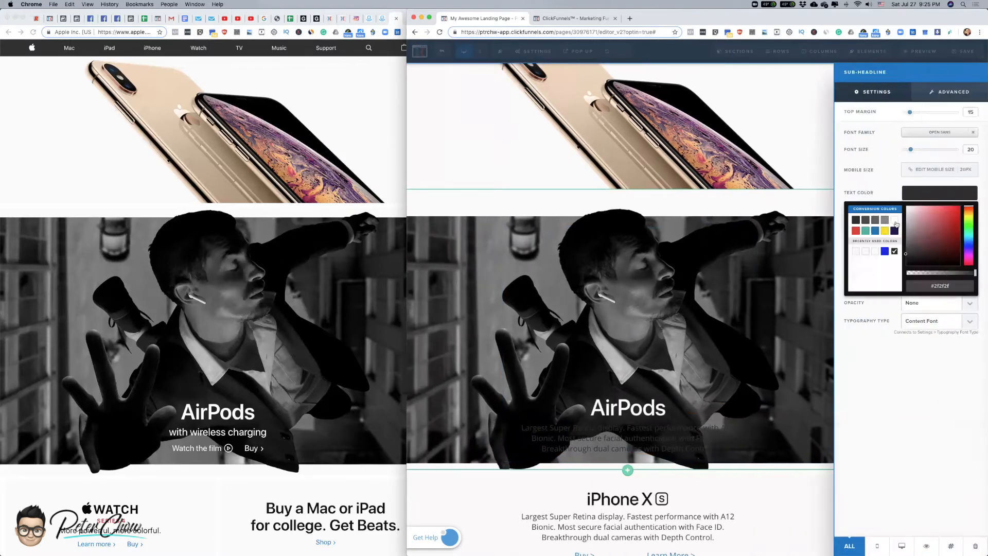
click(893, 221)
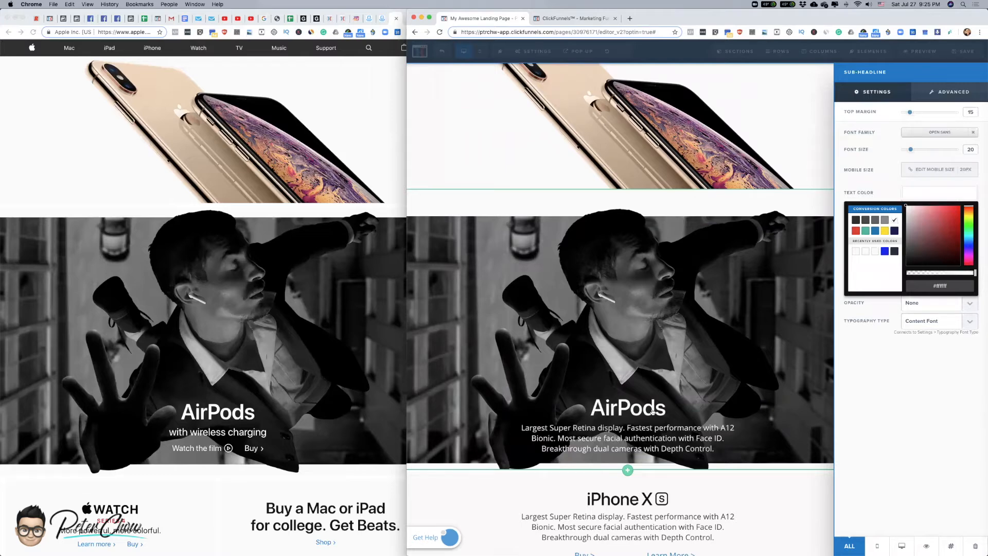
- Replace the copied sub-headline's text with "with wireless charging"
click(637, 435)
key(super+a)
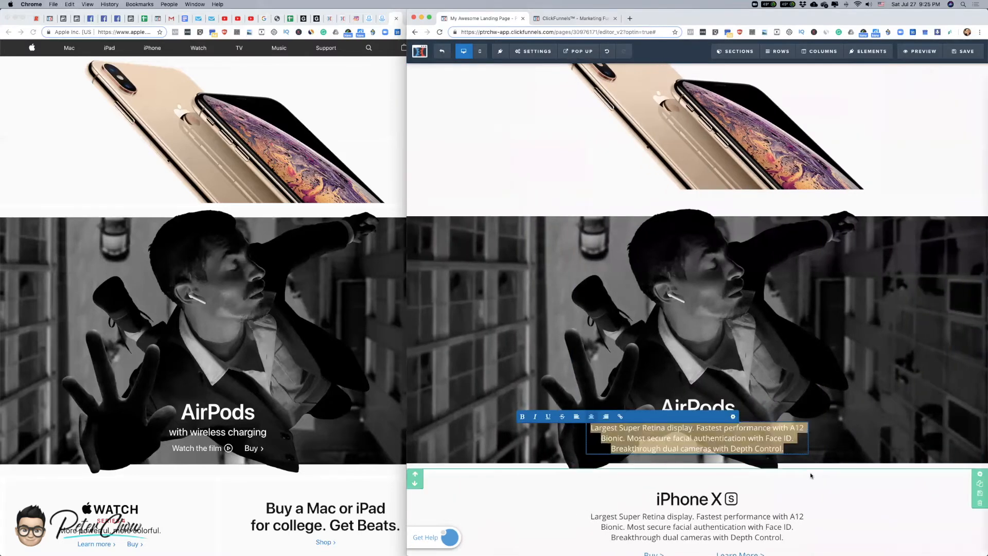
text(with wireless charging)
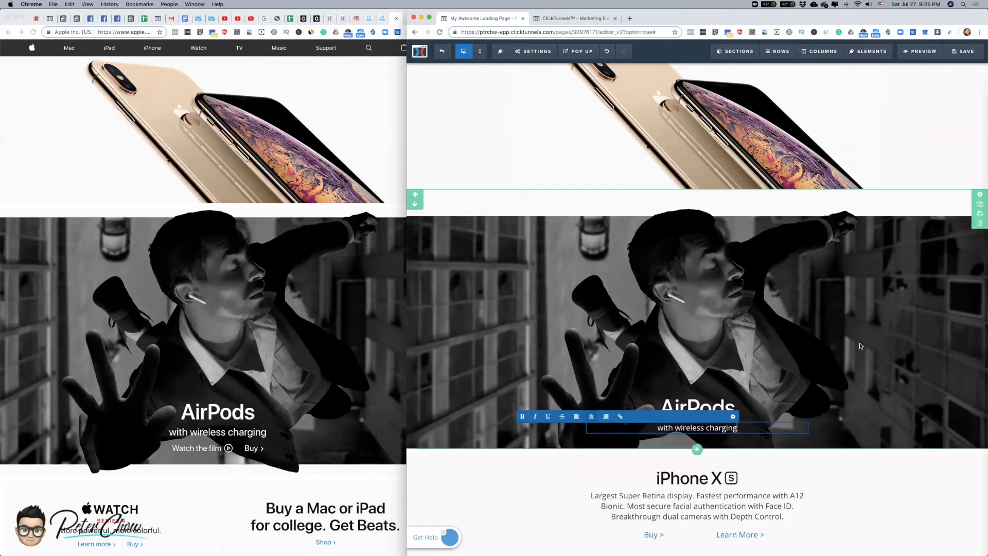
click(808, 469)
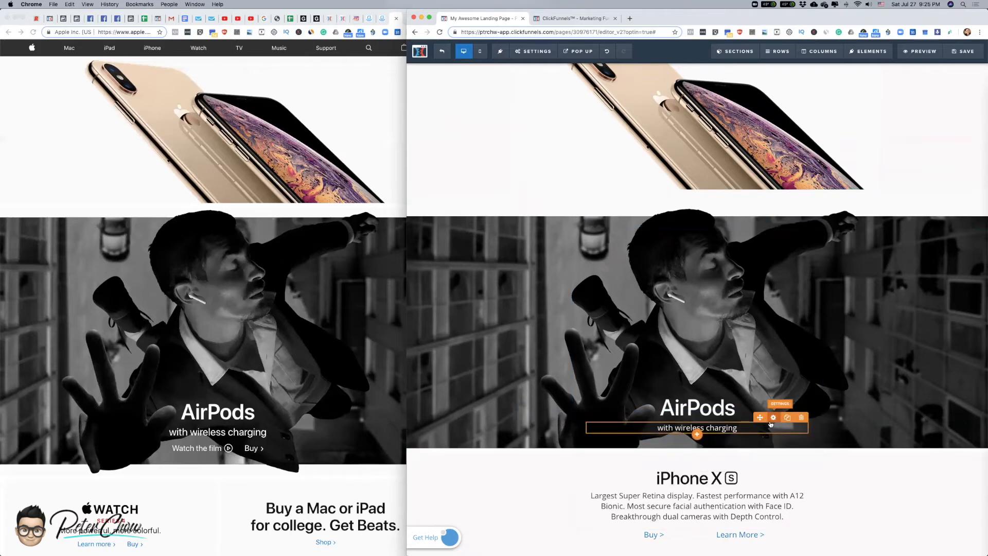
- Set the "with wireless charging" sub-headline's font size to 24 and close its settings
click(770, 419)
scroll(222, 324, down, 5)
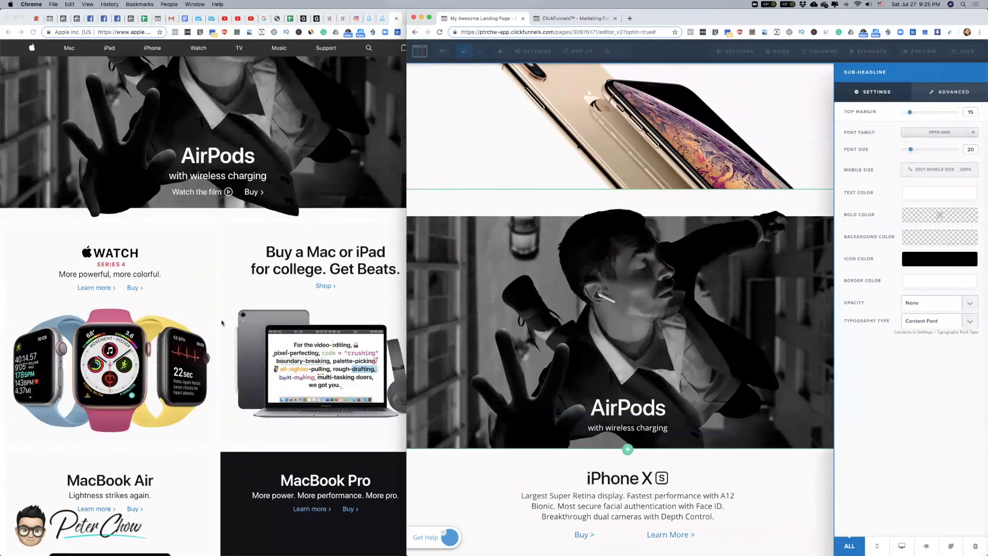
scroll(222, 323, up, 3)
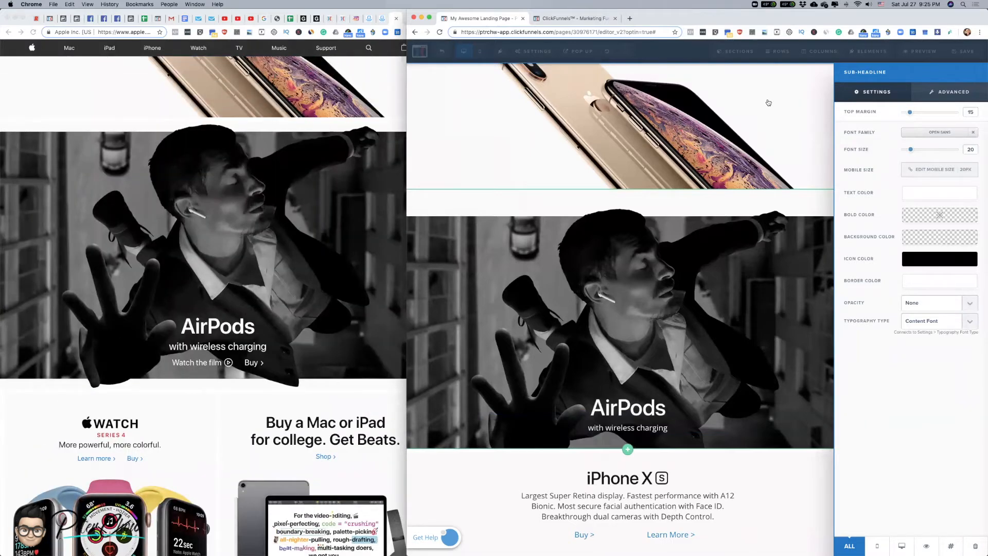
drag(911, 149, 917, 150)
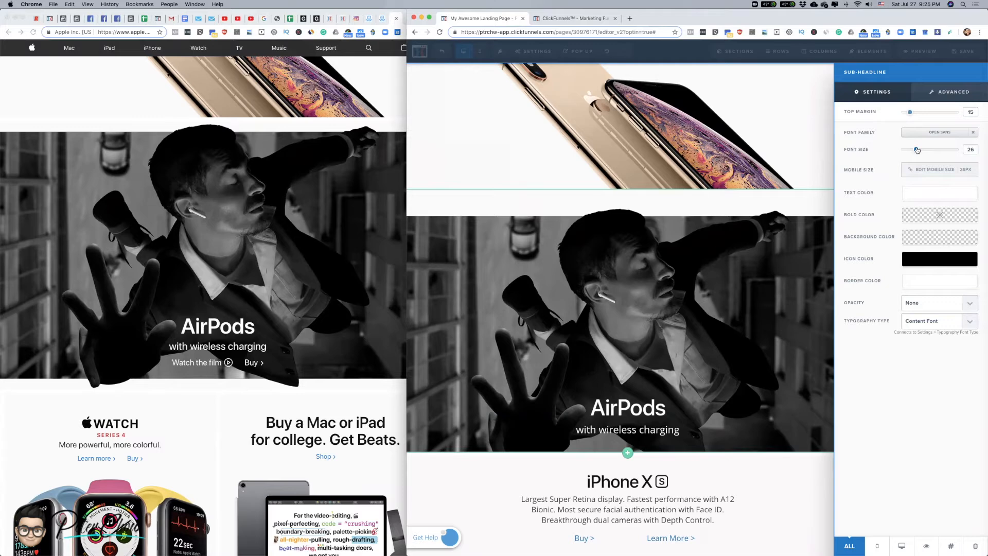
drag(918, 150, 914, 149)
drag(908, 113, 910, 113)
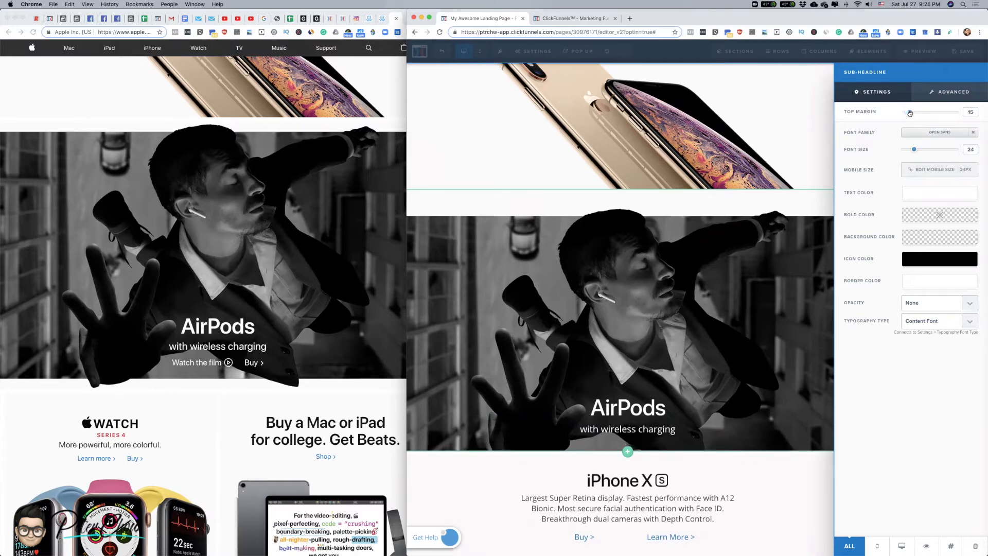
click(752, 234)
- Try placing a copy of the iPhone section's "Learn More >" link below the AirPods sub-headline, and delete the copy
scroll(790, 171, up, 2)
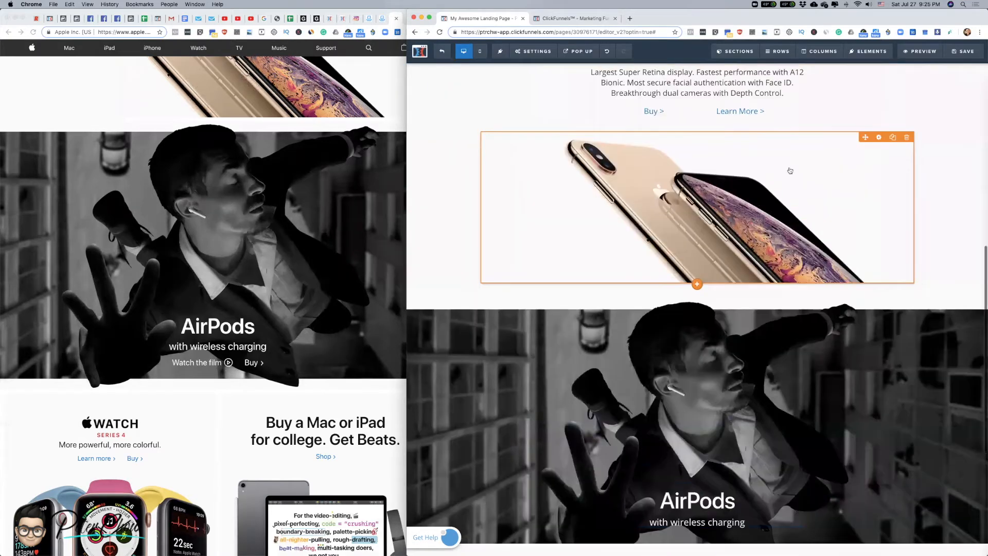
click(753, 101)
drag(726, 100, 741, 488)
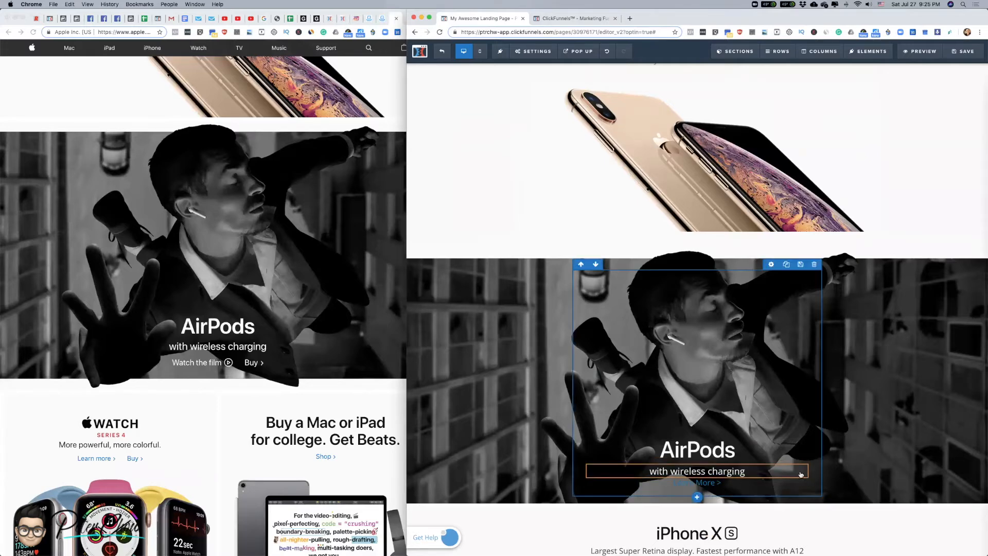
click(801, 472)
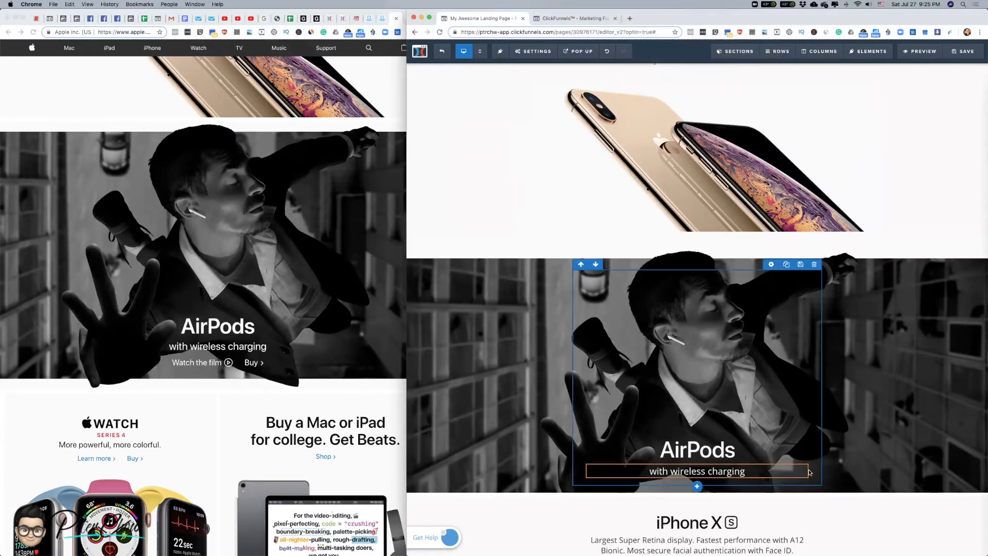
- Clone the iPhone section's row of "Buy >" and "Learn More >" links and move the copy into the AirPods section, directly below the sub-headline
scroll(868, 212, up, 3)
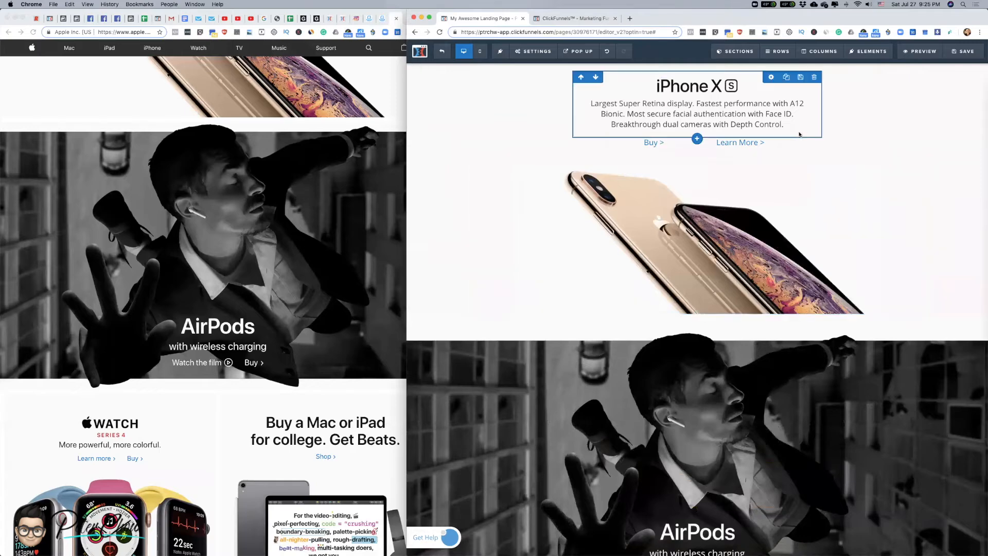
mouse_move(752, 135)
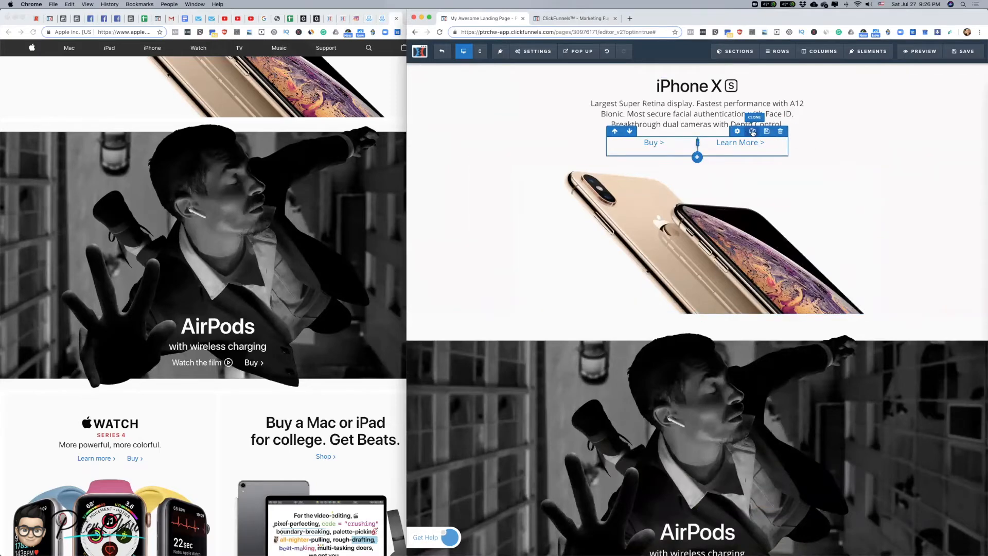
click(752, 132)
scroll(669, 124, down, 2)
click(630, 92)
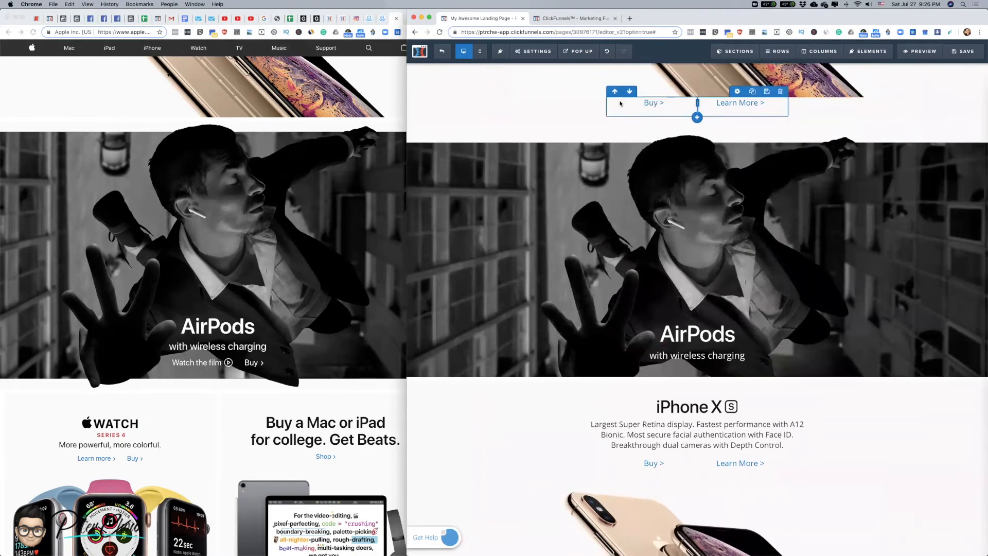
click(629, 91)
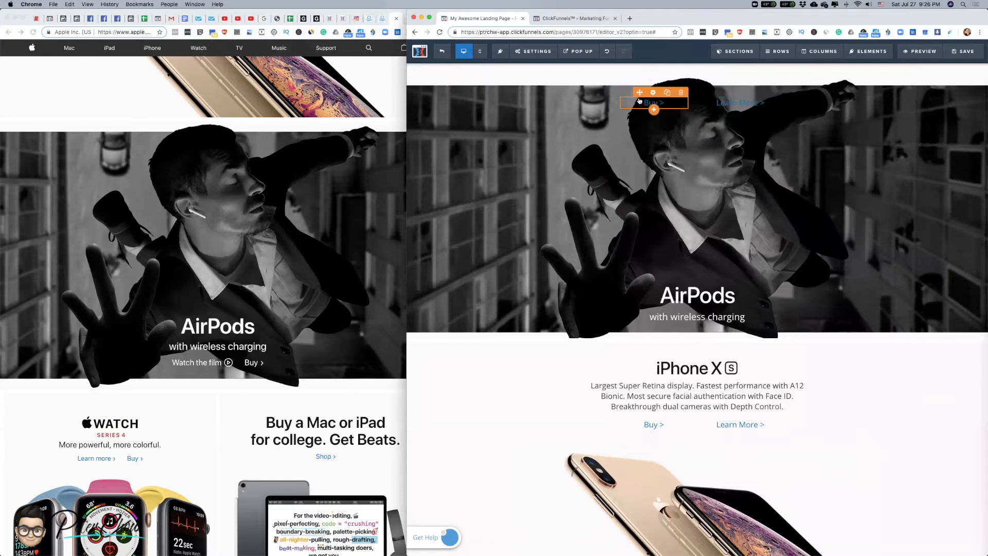
click(629, 92)
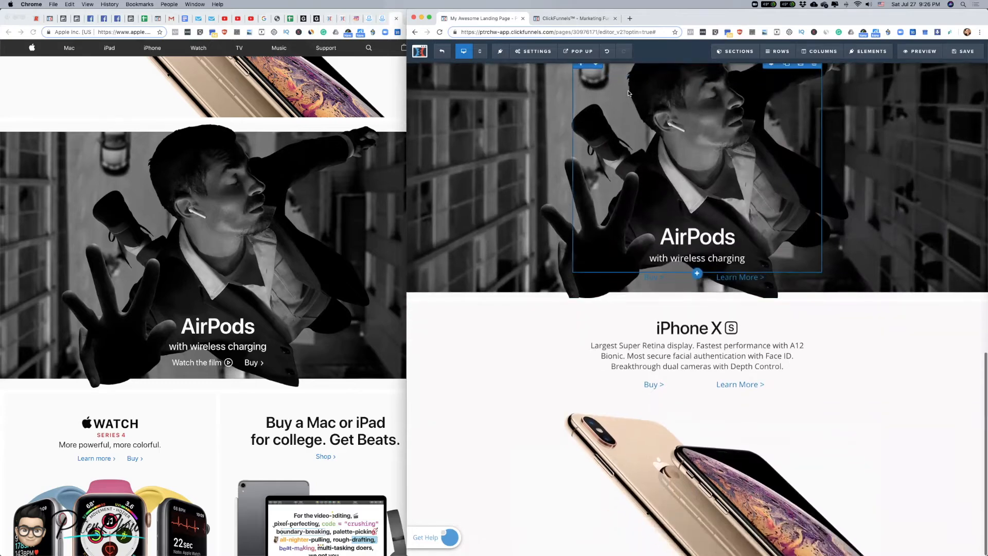
click(616, 267)
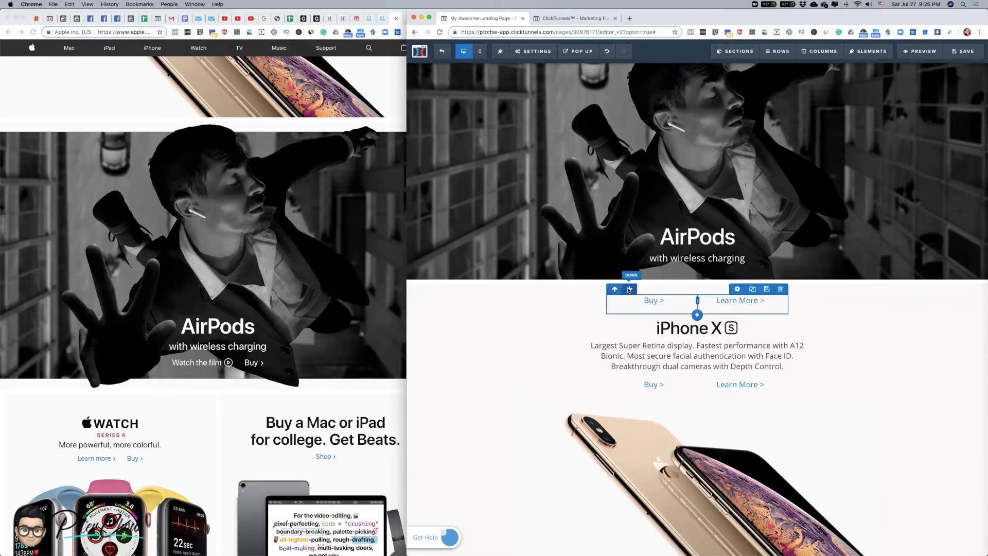
click(629, 289)
mouse_move(623, 379)
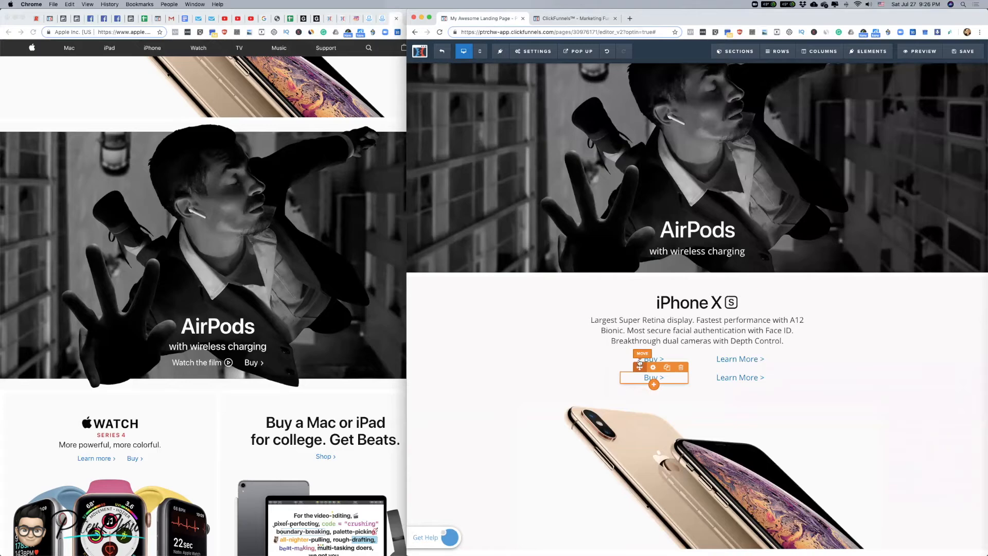
click(614, 349)
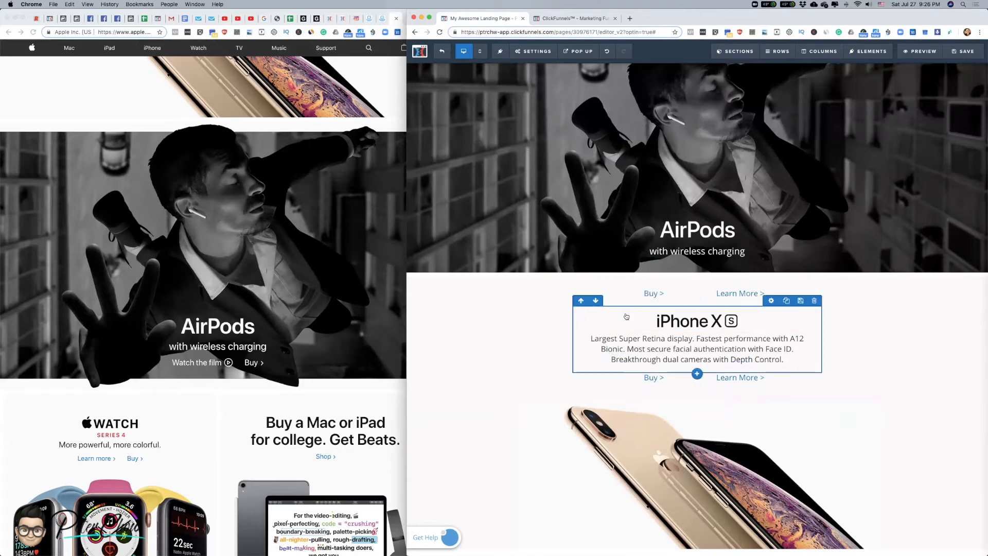
click(615, 283)
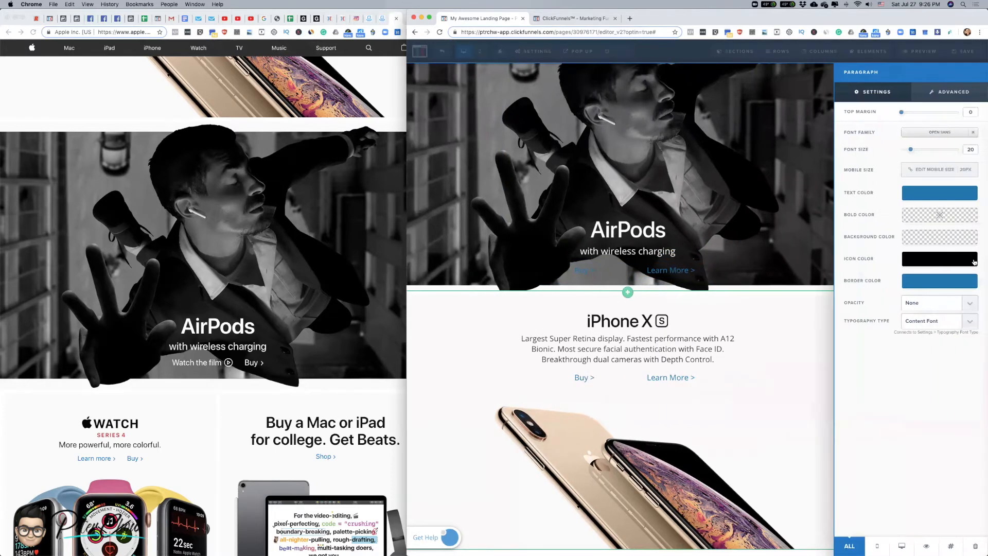
- Set the text color of both links in the AirPods section to white (#ffffff)
click(954, 194)
click(895, 220)
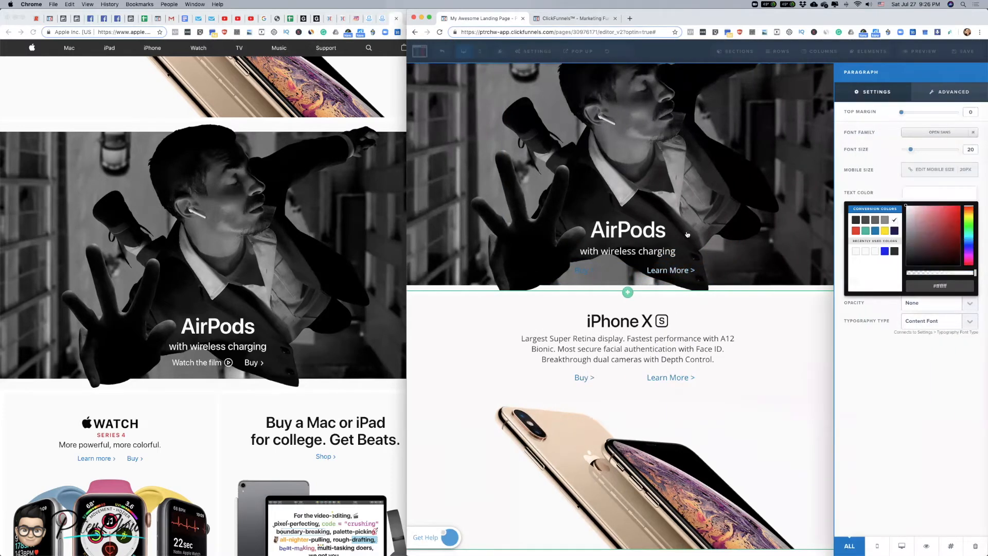
click(579, 272)
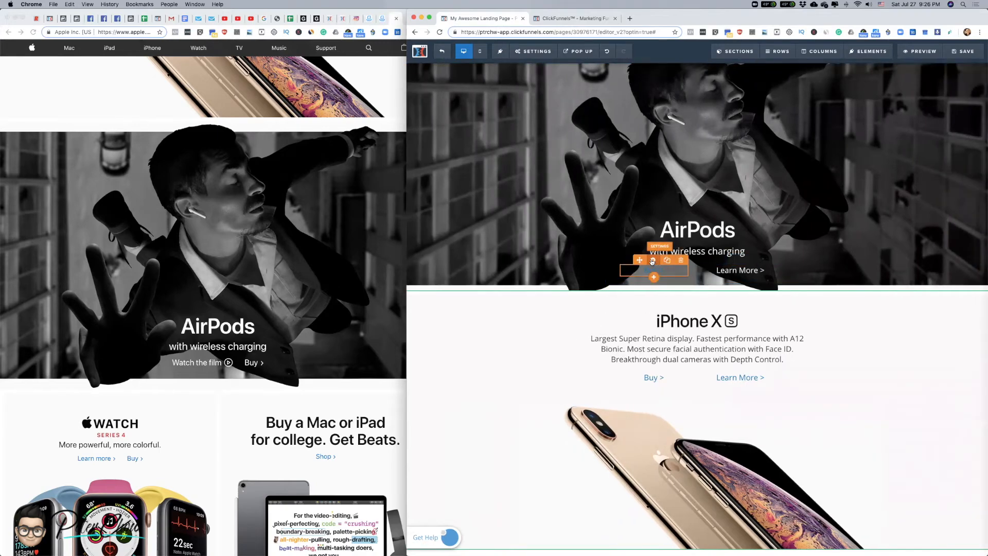
click(664, 262)
click(944, 193)
click(895, 220)
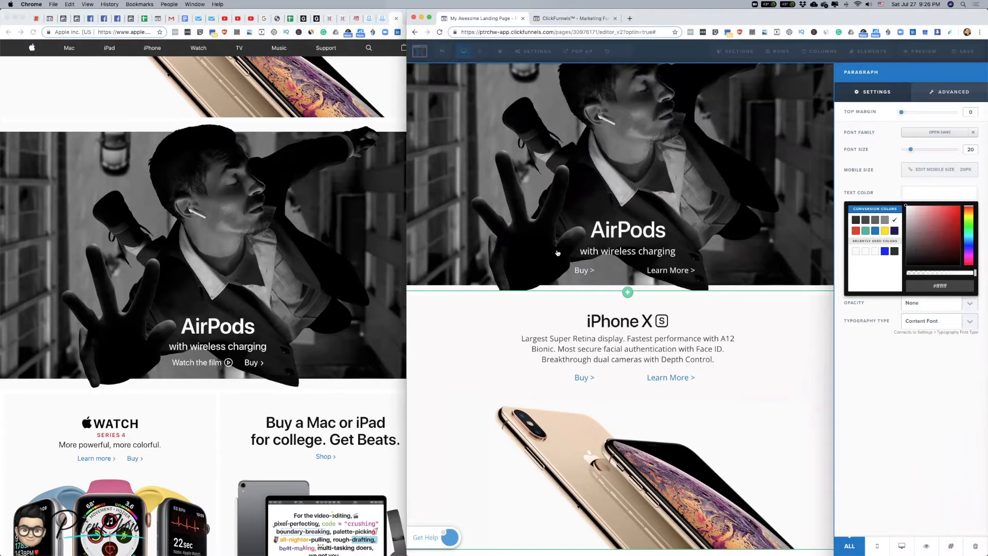
- Replace the word "Buy" in the AirPods section's first link with "Watch the film", keeping the ">" character
click(584, 272)
key(alt+shift+Right)
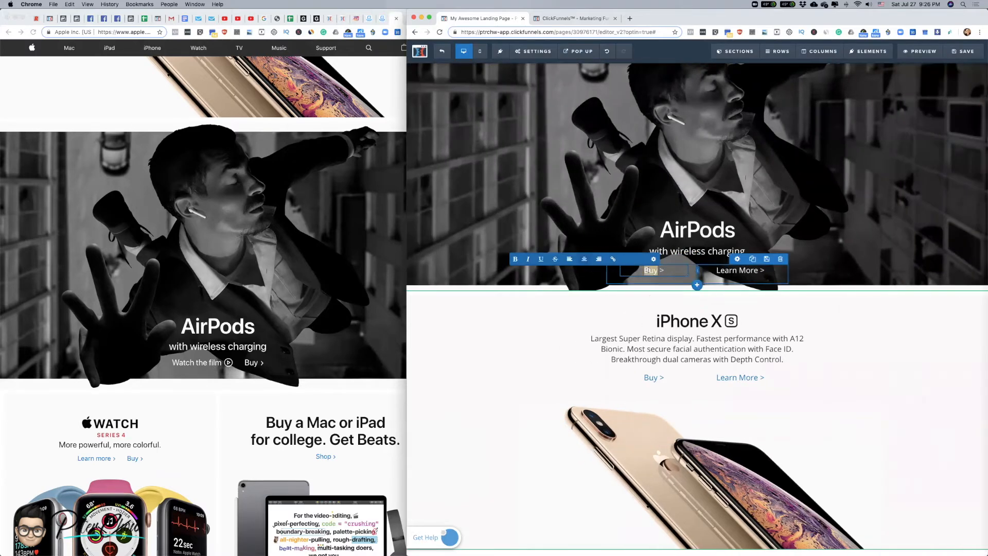
text(Watch the film)
- Try adding the fa-adn icon to the "Watch the film" link, clear the icon and close the paragraph's settings
double_click(681, 270)
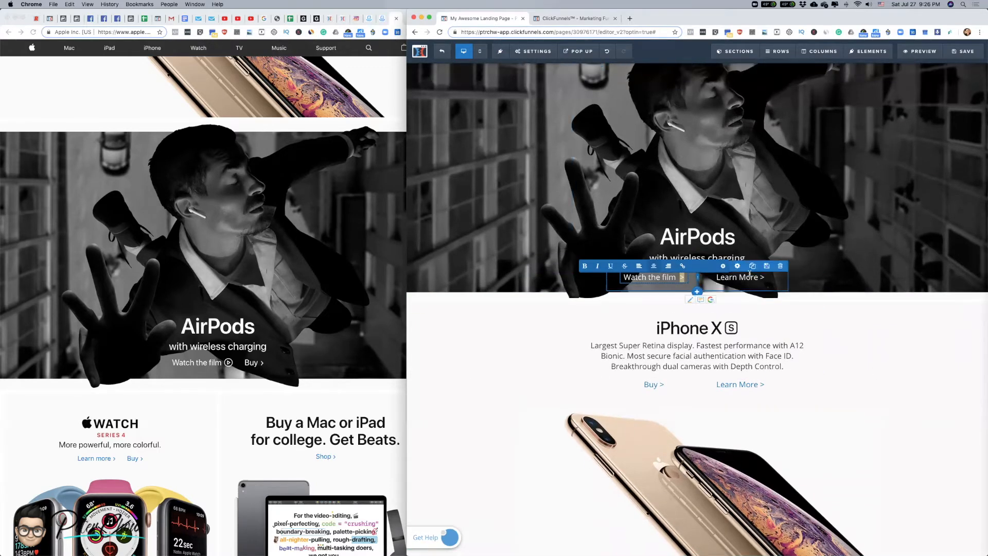
click(722, 267)
click(960, 94)
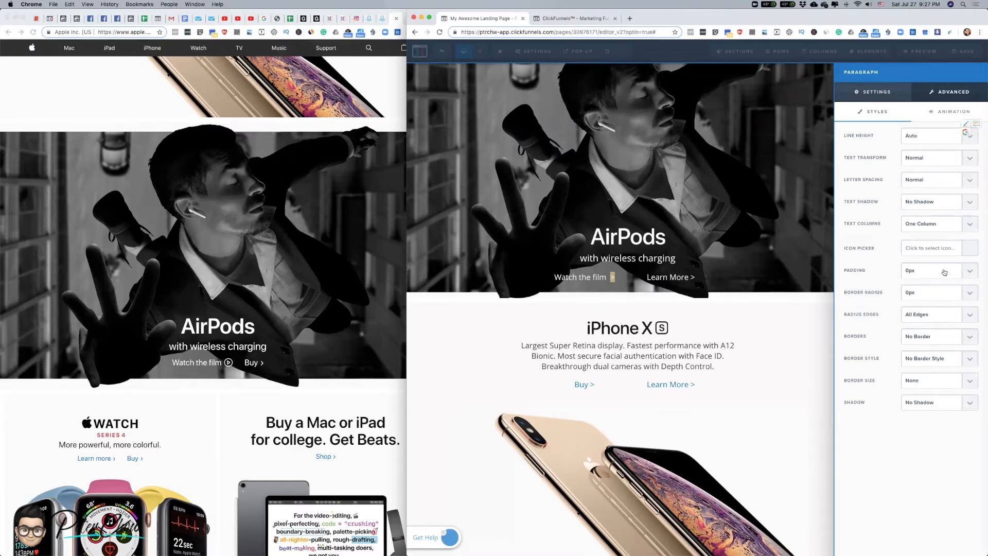
click(934, 248)
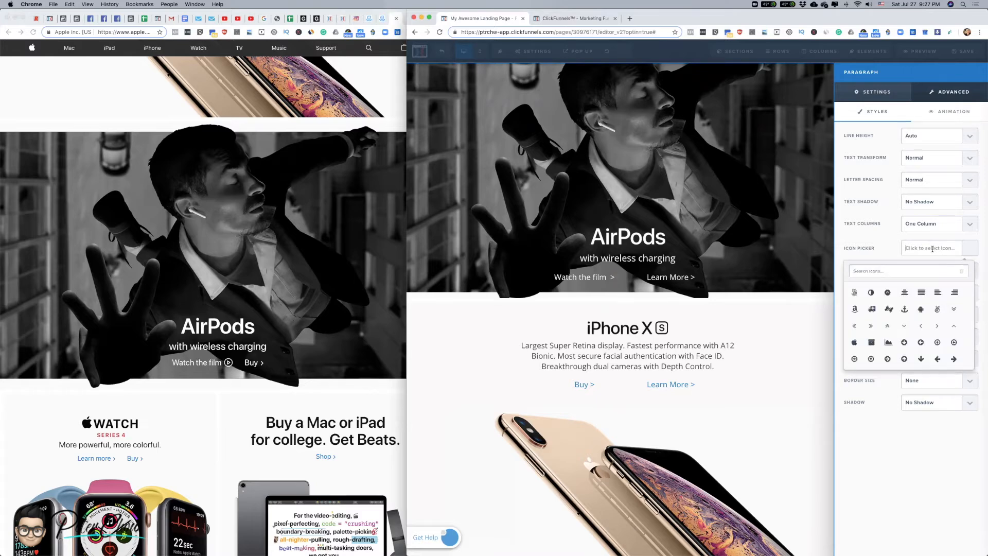
click(889, 292)
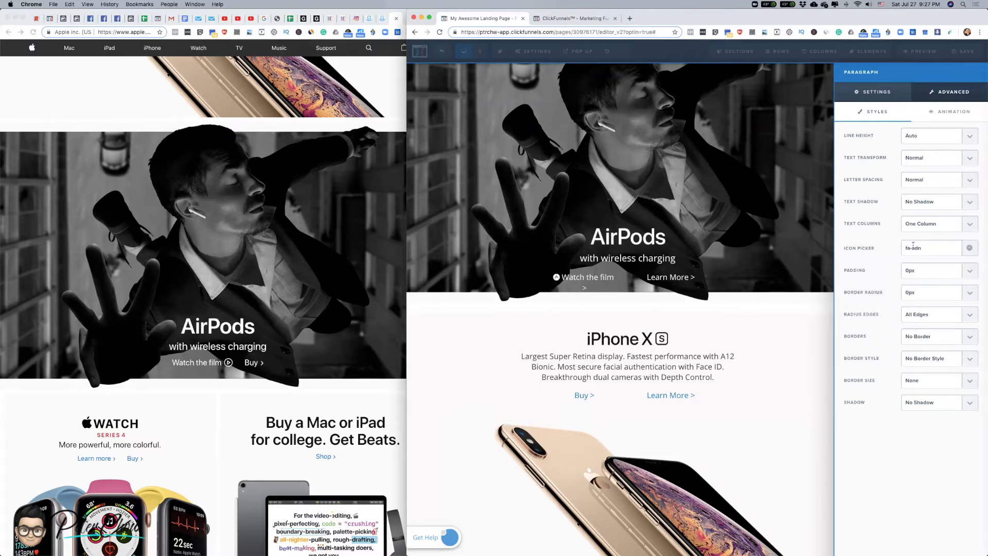
click(951, 248)
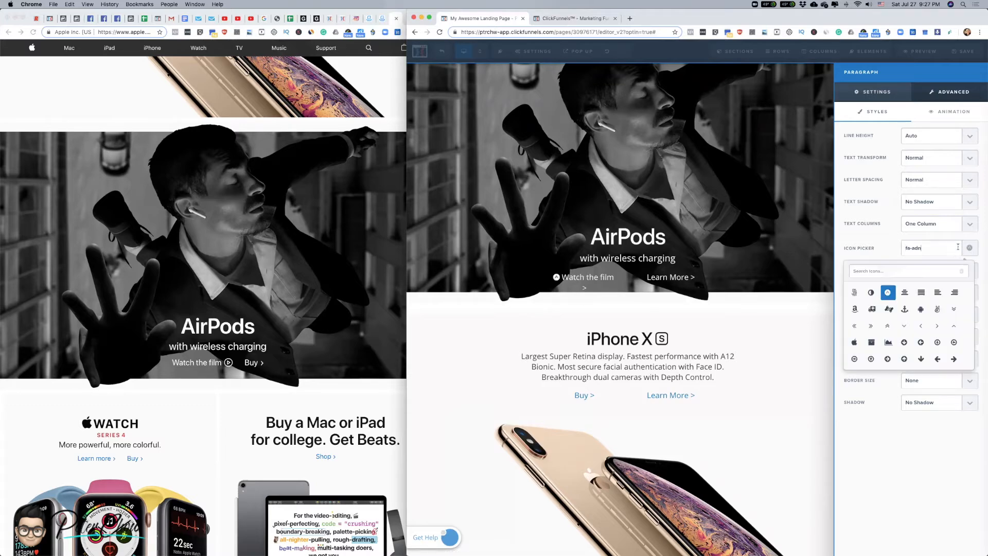
click(962, 272)
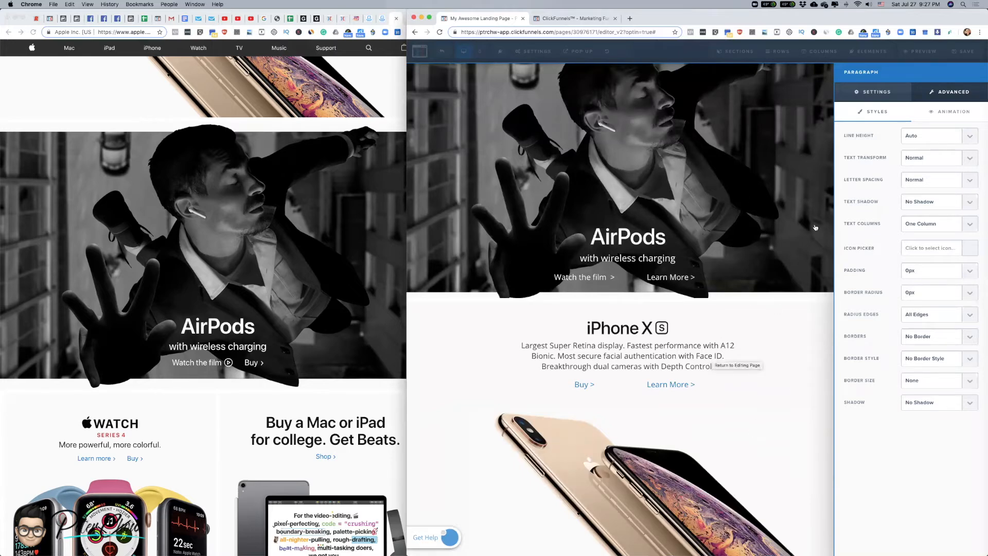
click(819, 286)
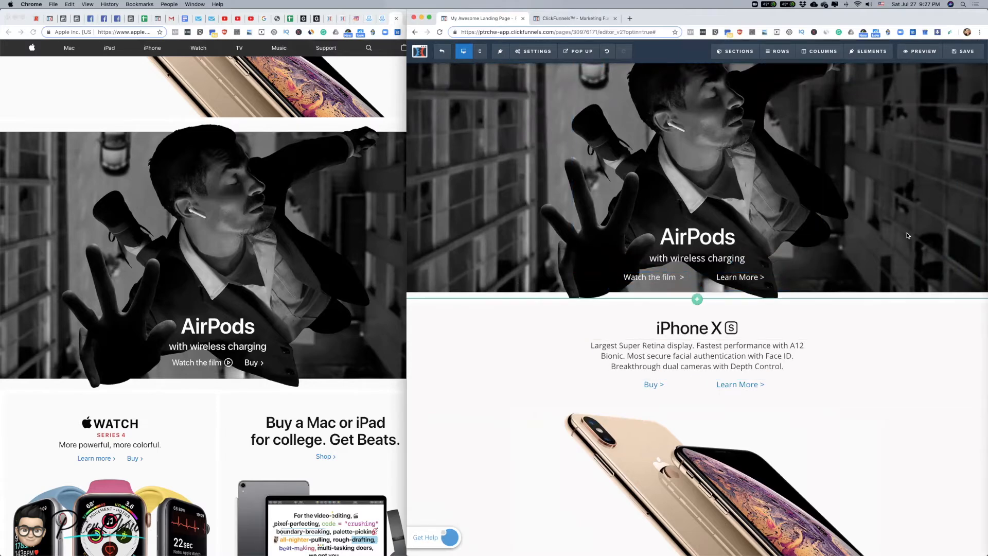
- Set the AirPods section's bottom padding to 35 and close the section's settings
scroll(909, 236, up, 2)
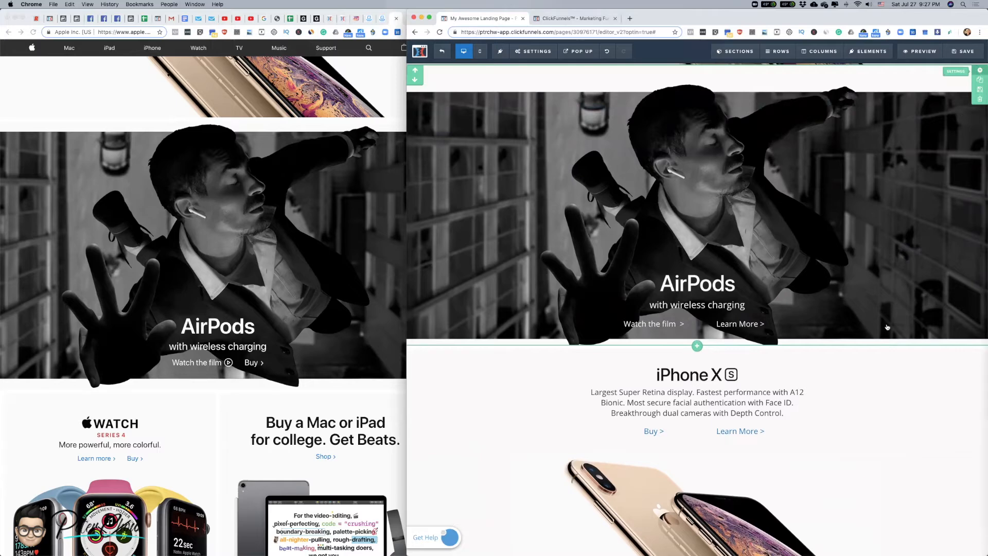
click(888, 327)
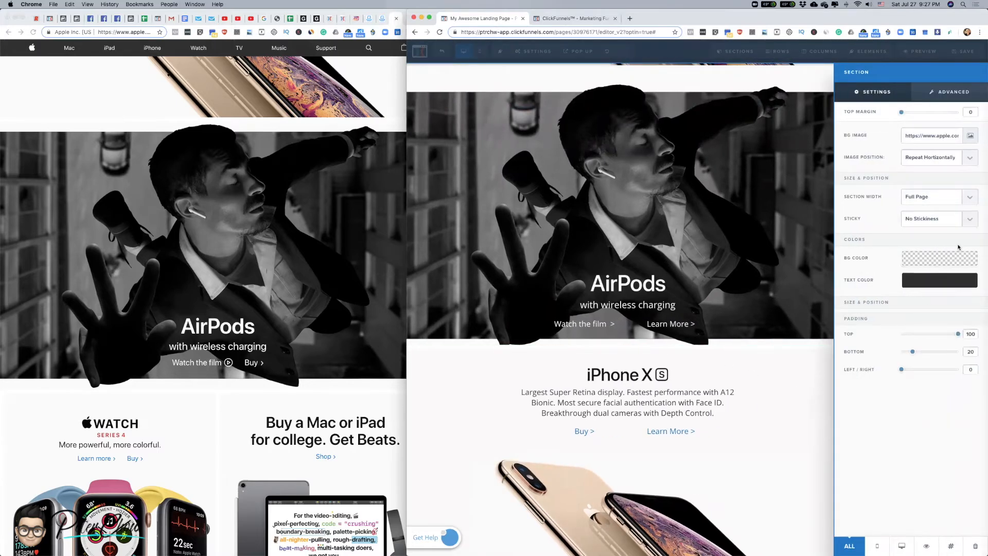
drag(914, 354, 922, 353)
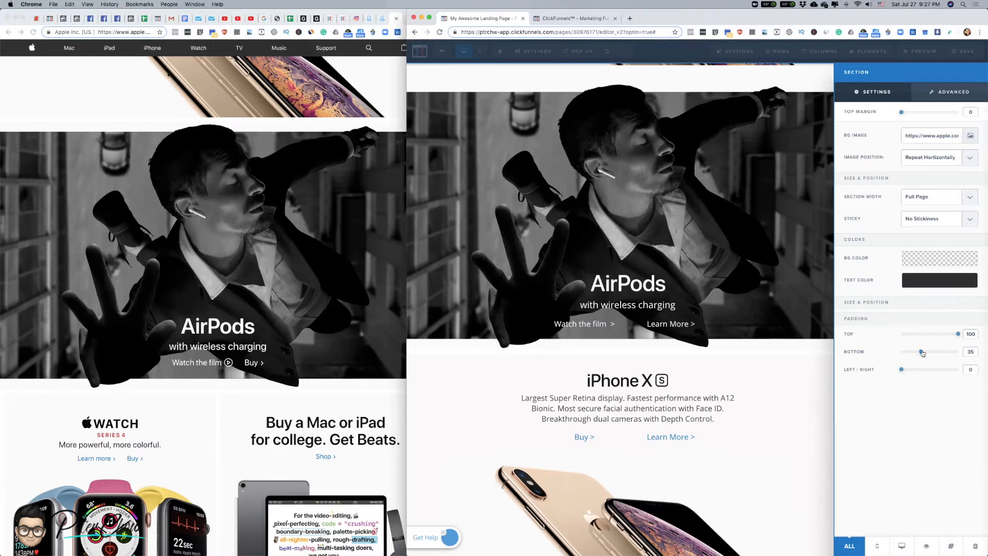
drag(922, 352, 921, 353)
click(799, 372)
- Save the landing page, close the SEO meta data settings, and save the page again
scroll(912, 441, down, 2)
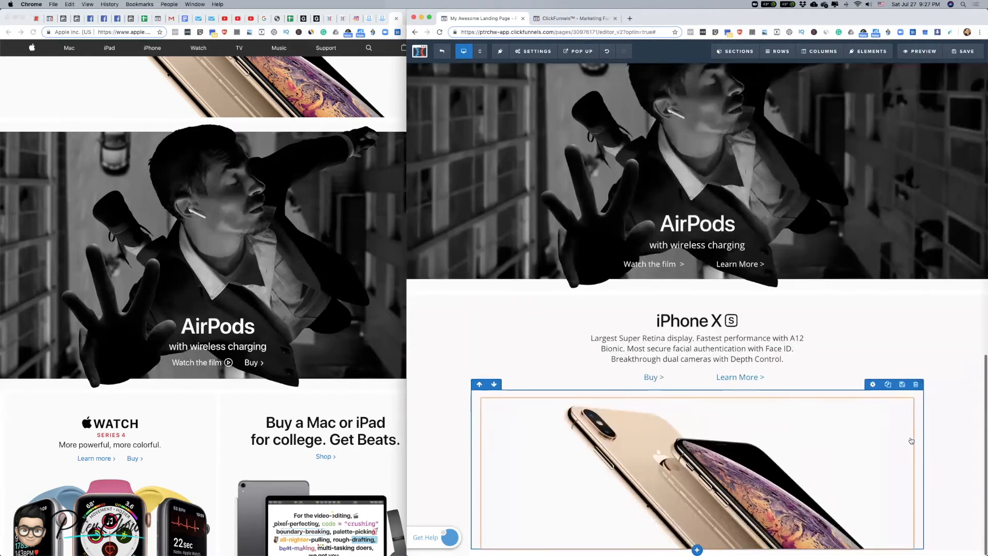
scroll(698, 283, up, 1)
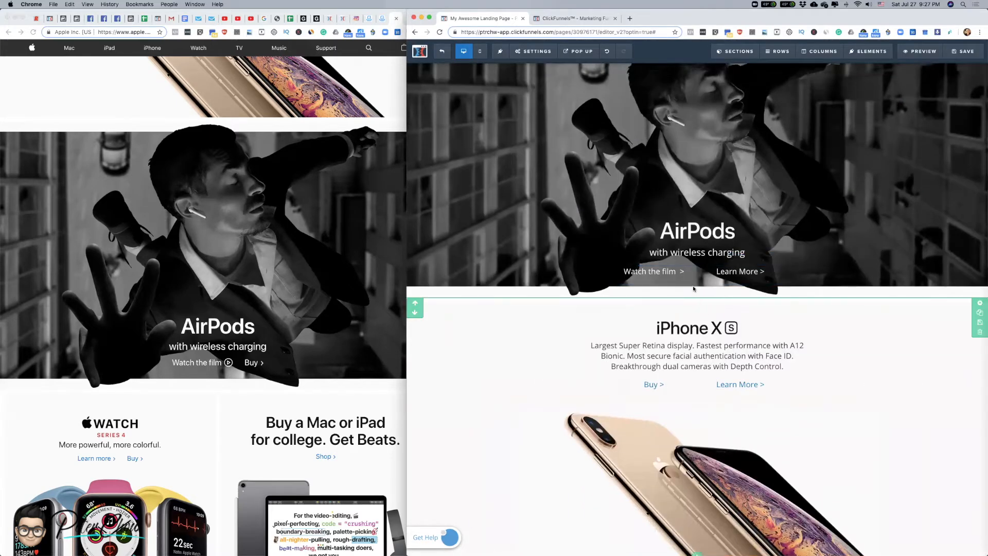
click(966, 53)
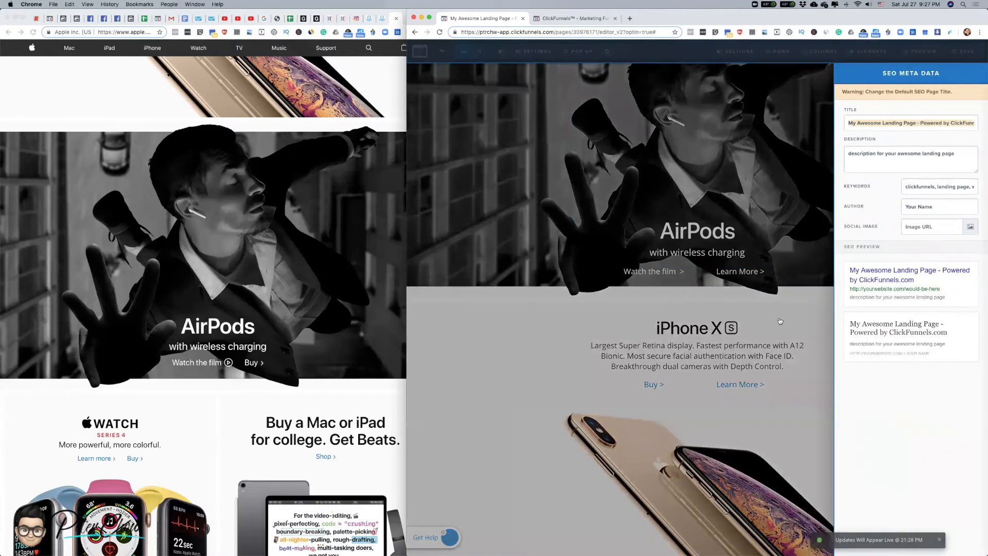
click(780, 322)
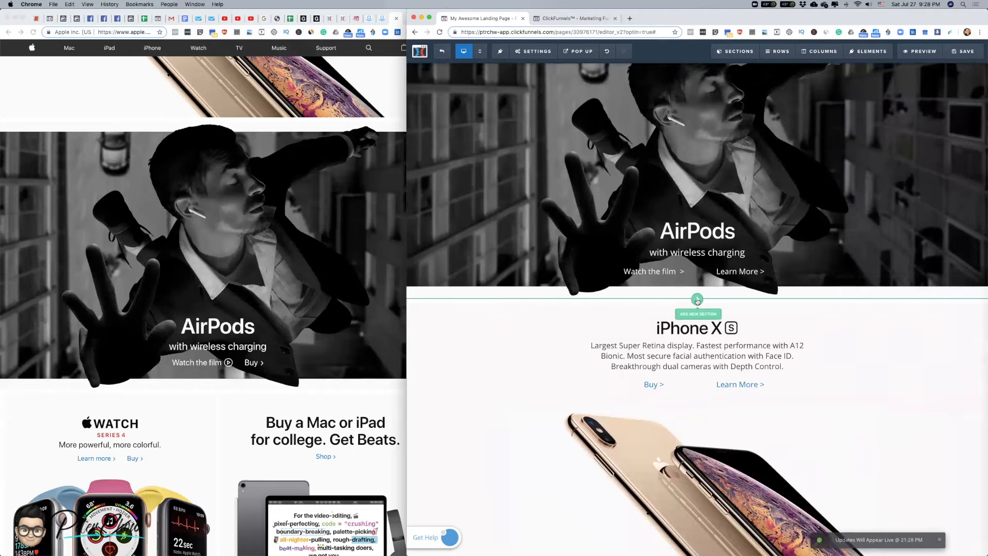
click(965, 52)
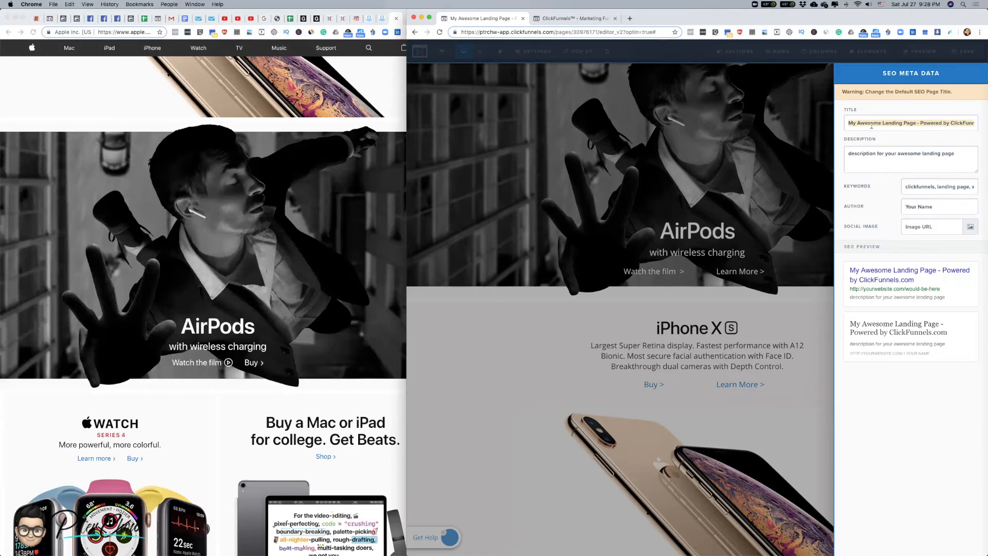
- Set the page's SEO title to "The Apple Website Hack Demo", close the SEO settings and save the page
text(The A)
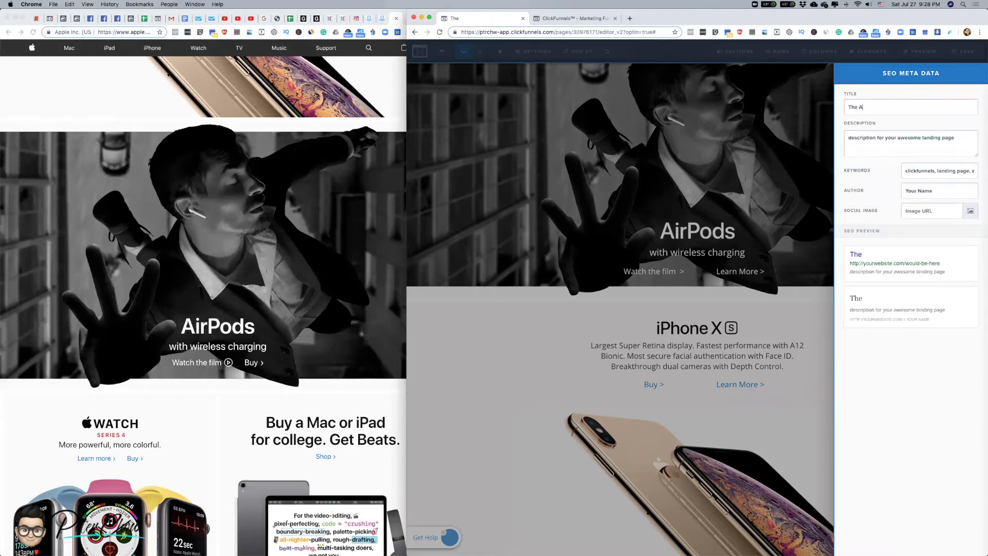
text(pple Website)
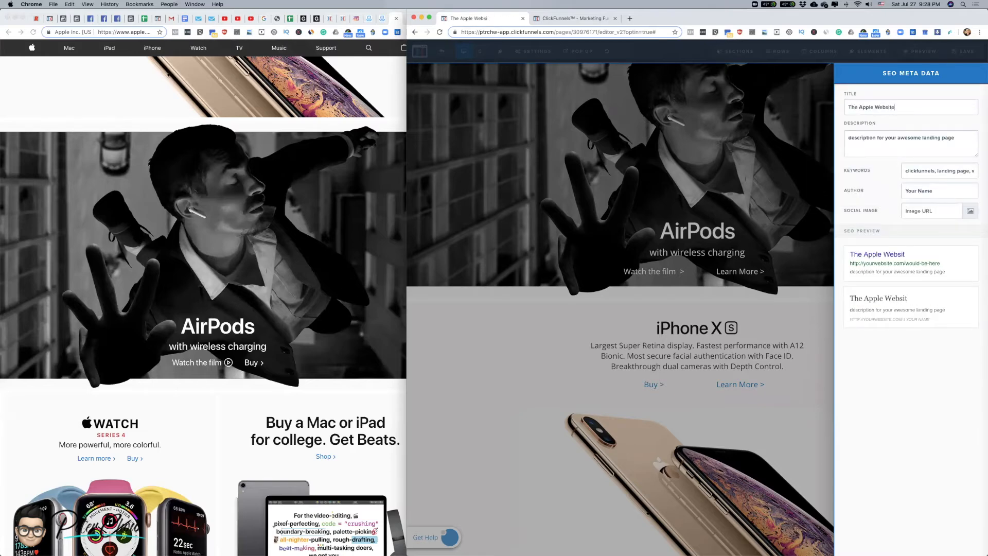
text( Hack Demo)
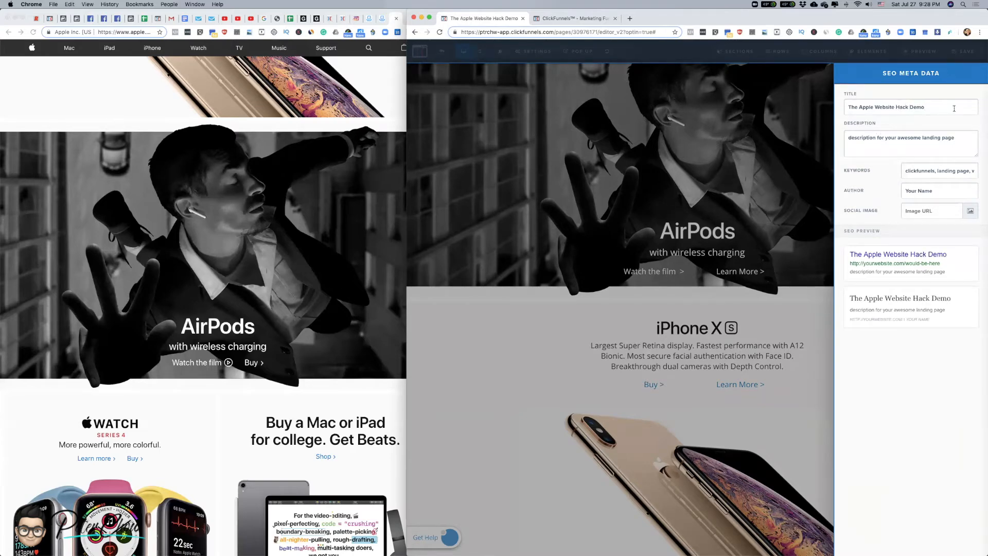
click(654, 195)
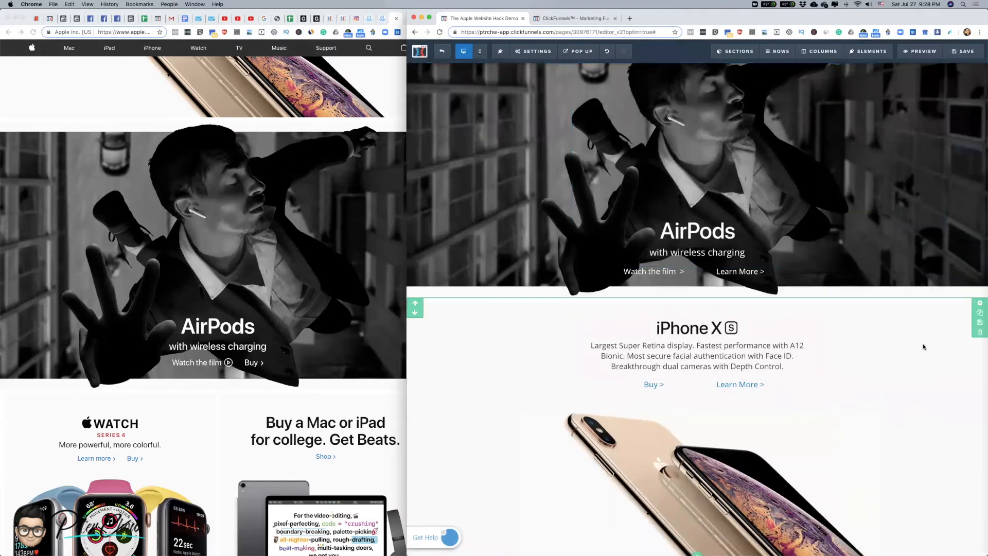
click(966, 51)
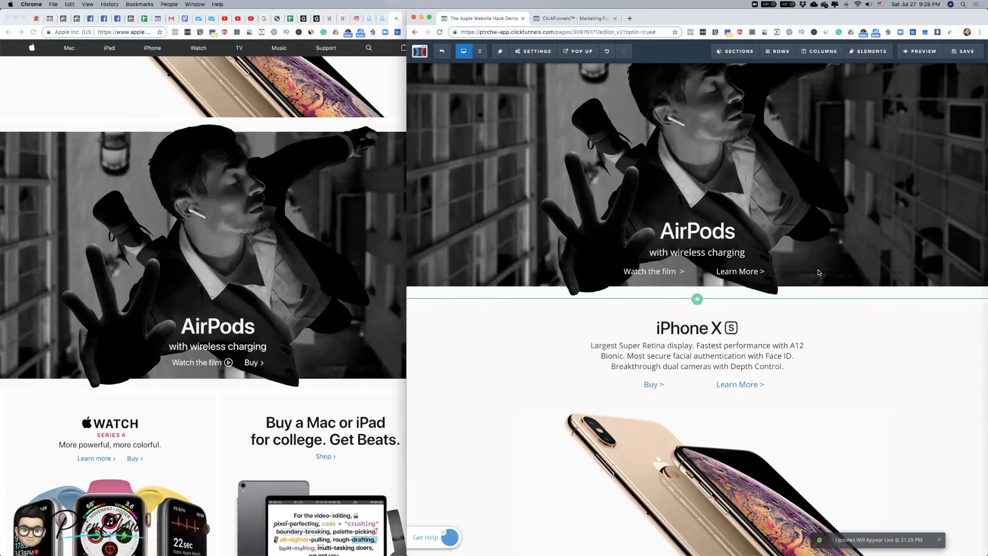
- Try widths of 30% and 35% for the AirPods links row, restore 40%, and close the row's settings
scroll(867, 389, down, 1)
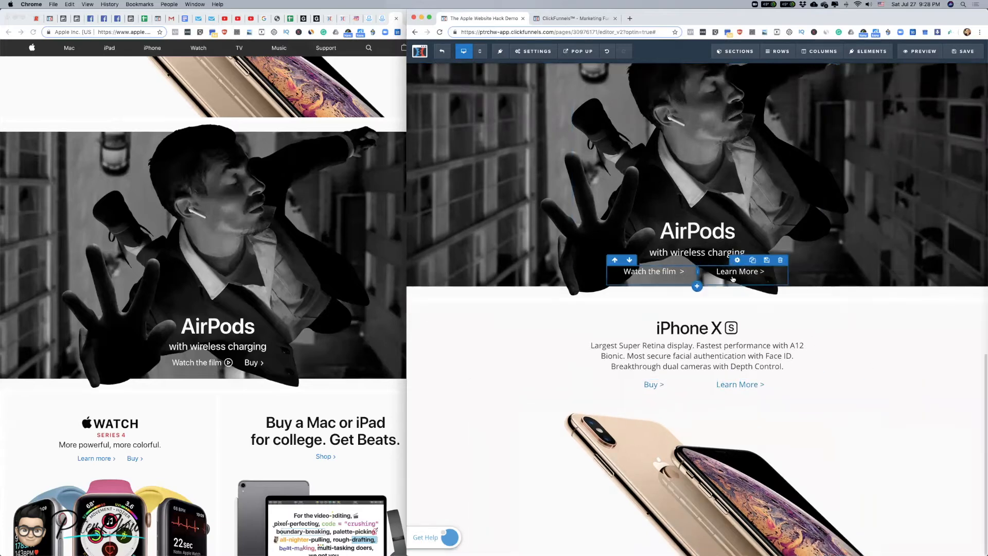
click(739, 261)
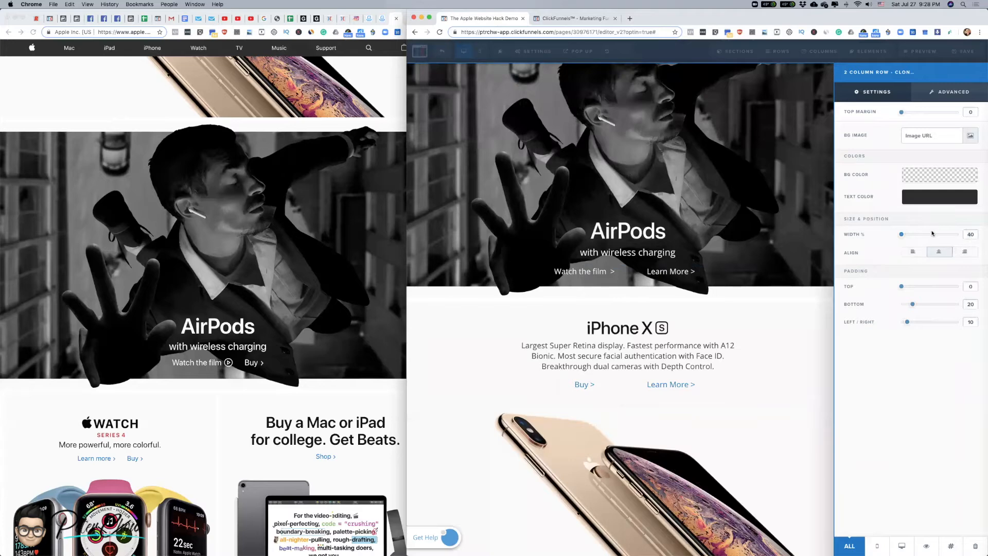
click(970, 234)
key(BackSpace)
text(3)
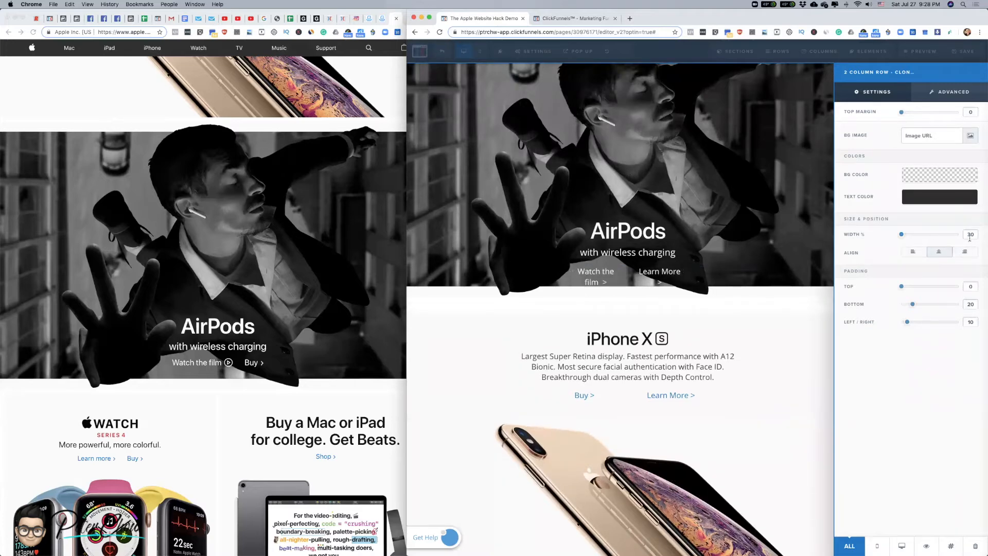
key(BackSpace)
text(5)
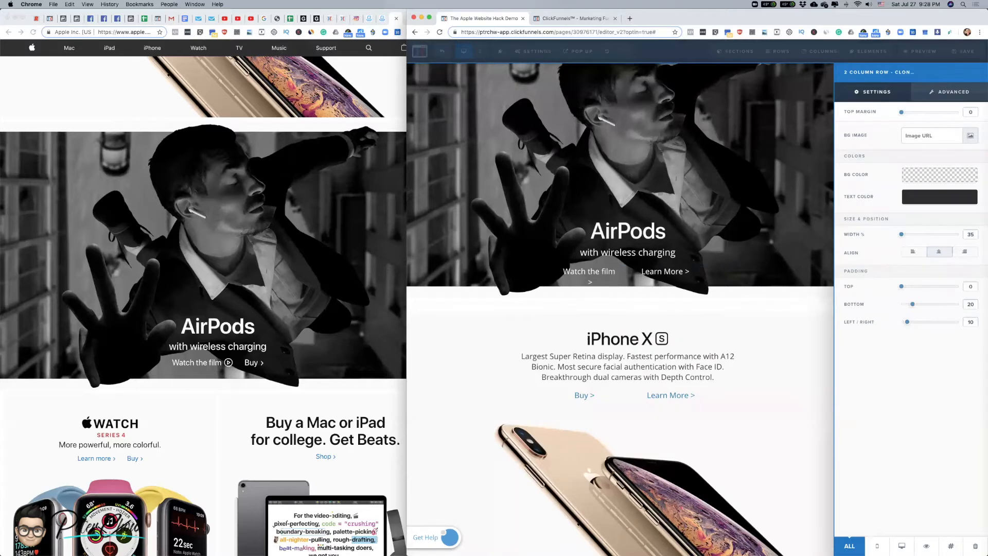
key(BackSpace)
key(BackSpace)
text(40)
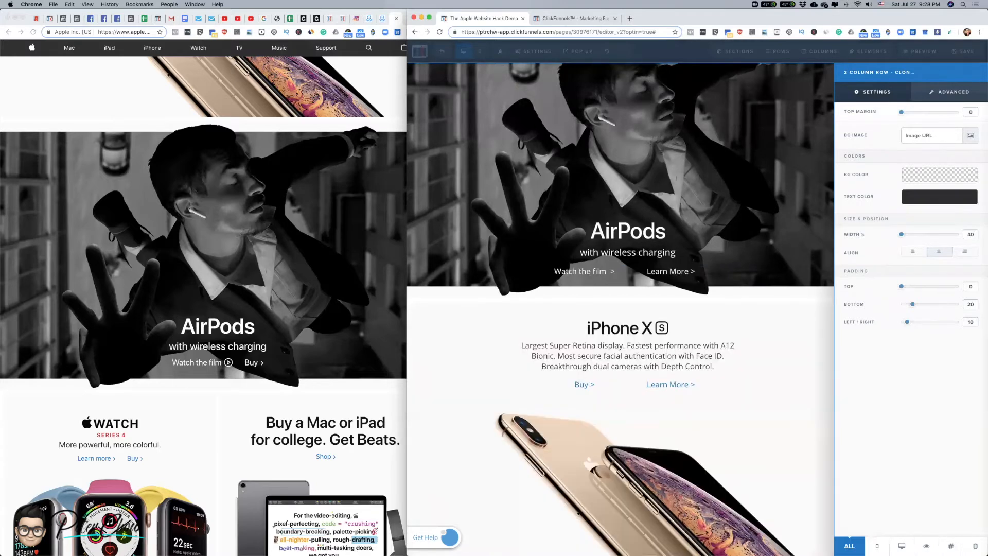
click(760, 419)
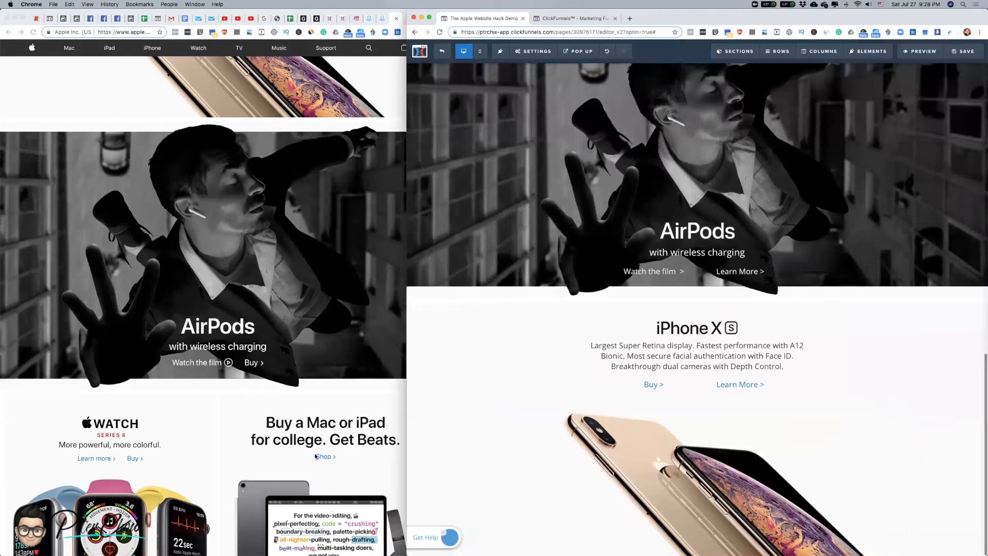
- Add a full-width section directly below the AirPods banner and insert a 2-column row in it
scroll(301, 452, down, 5)
scroll(331, 468, down, 6)
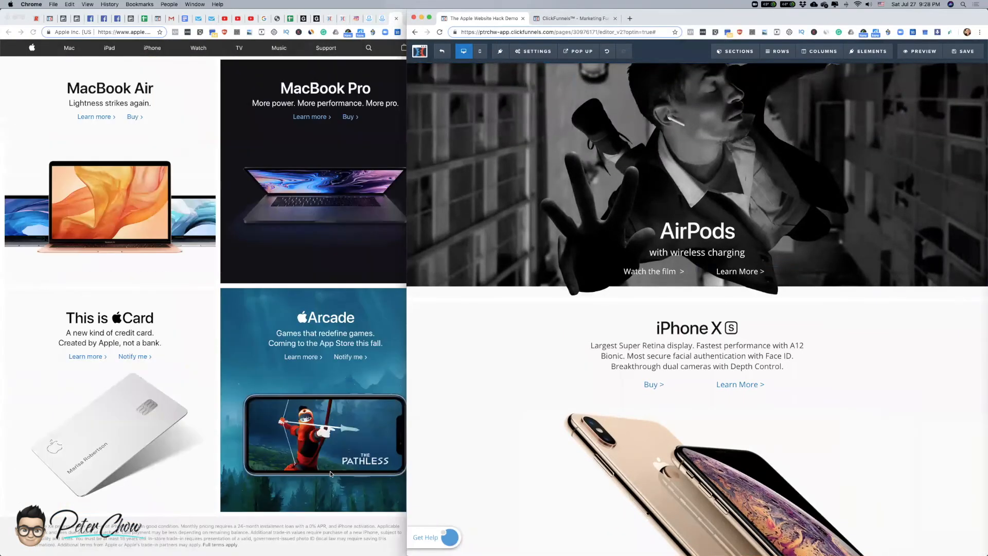
scroll(325, 472, up, 3)
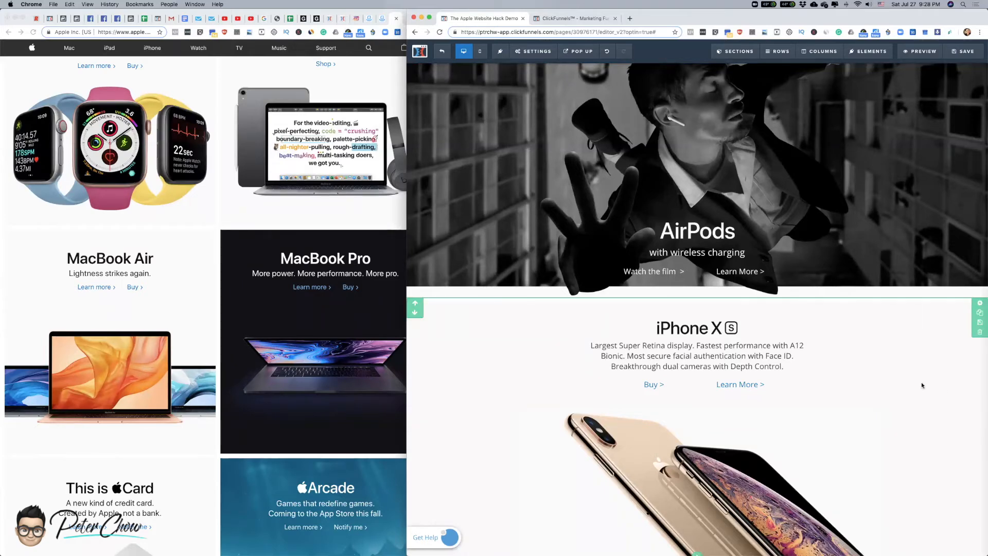
scroll(890, 500, down, 1)
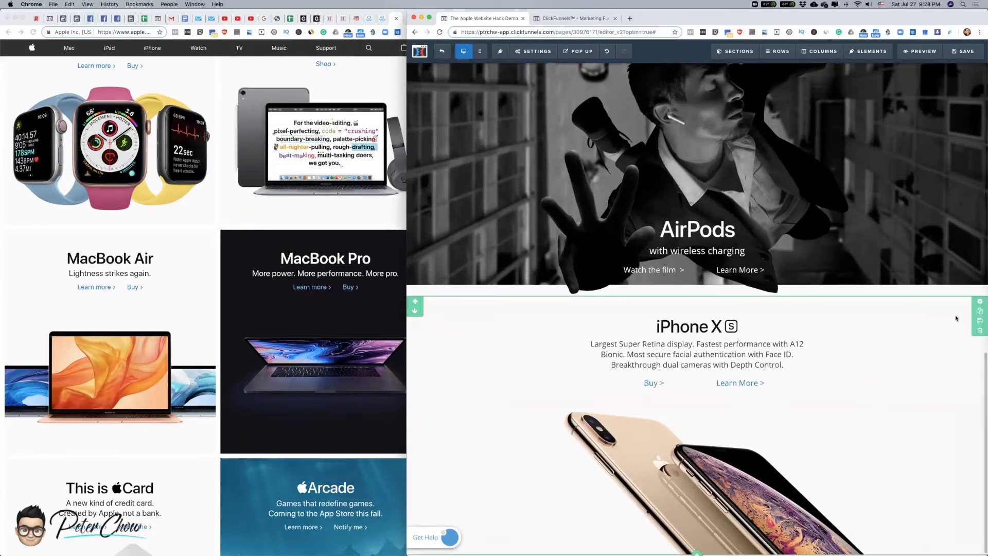
scroll(710, 301, up, 1)
click(698, 301)
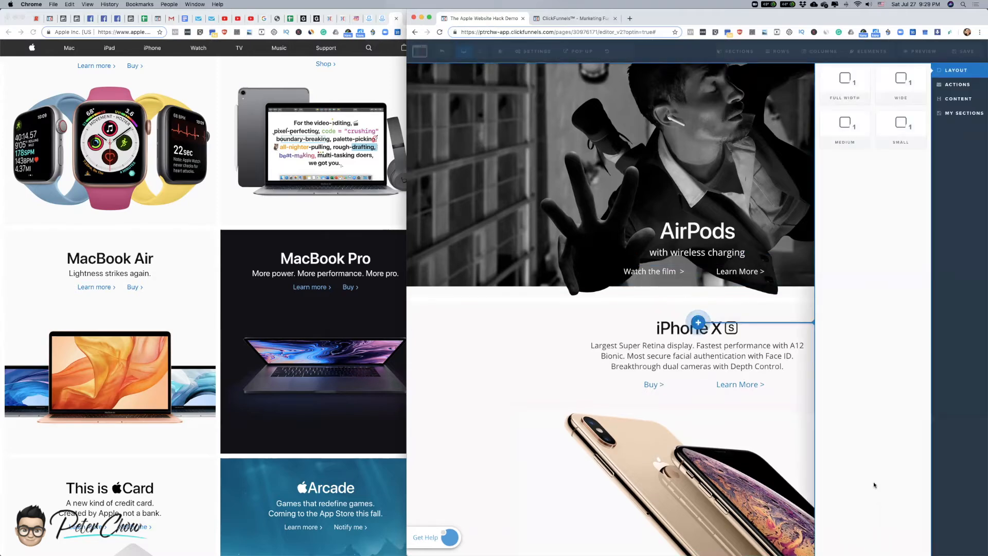
click(896, 78)
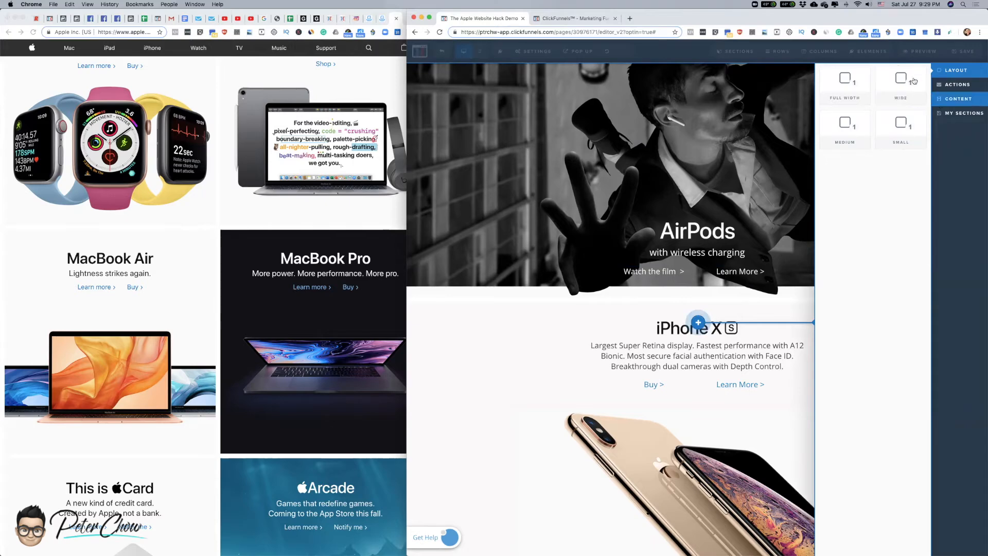
click(845, 83)
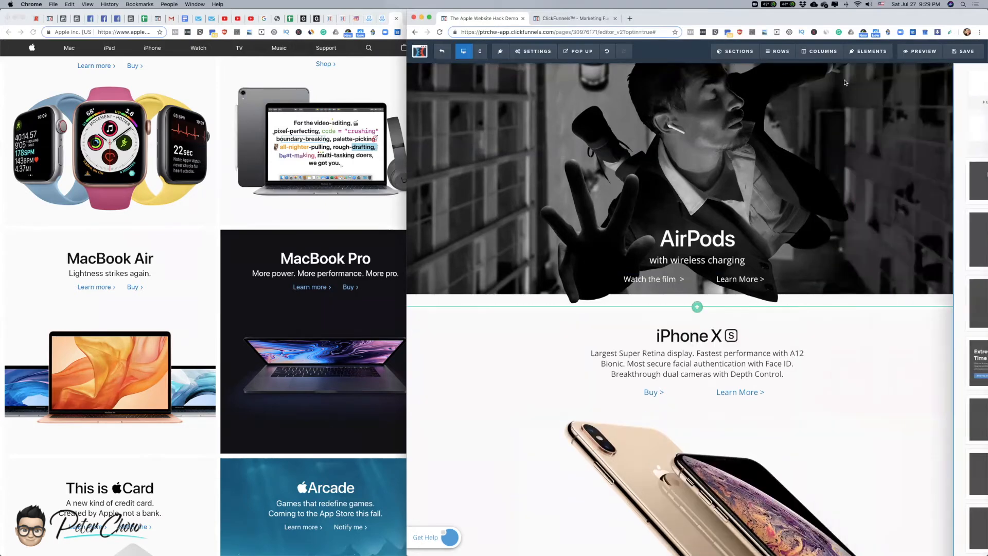
click(697, 308)
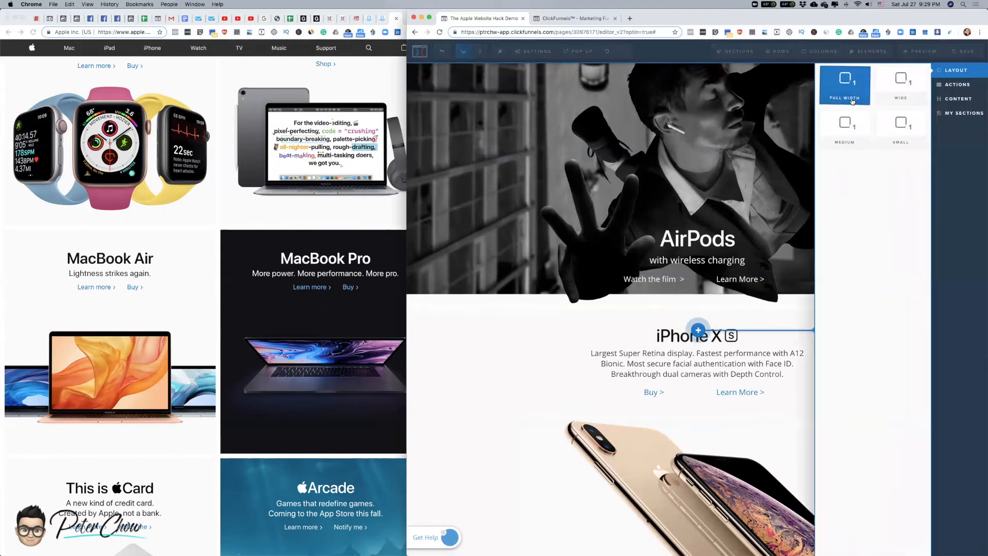
click(854, 89)
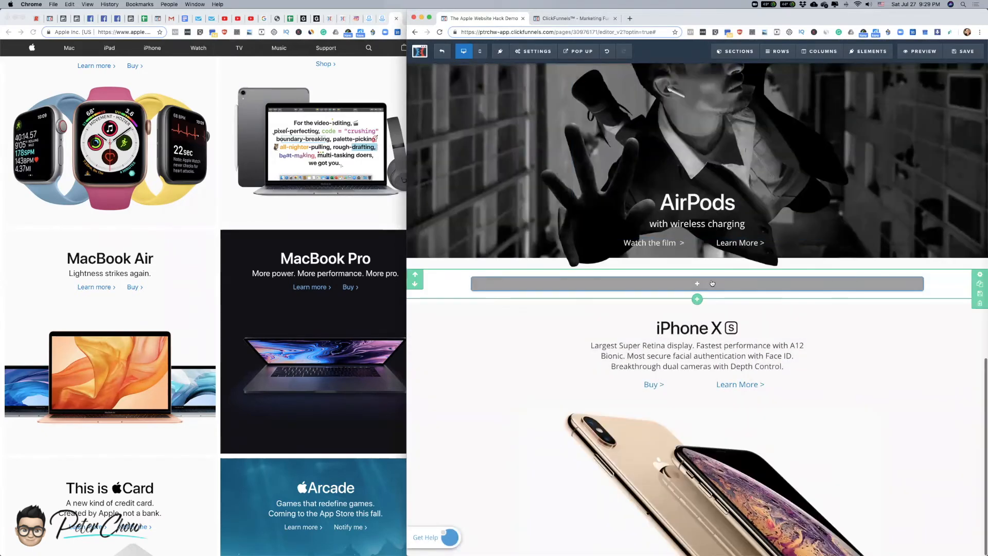
click(701, 284)
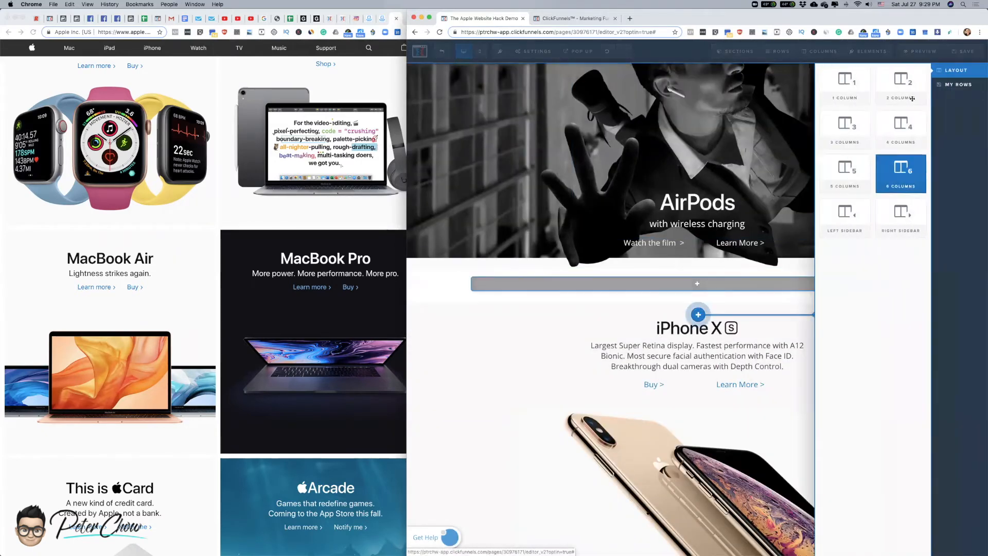
click(901, 77)
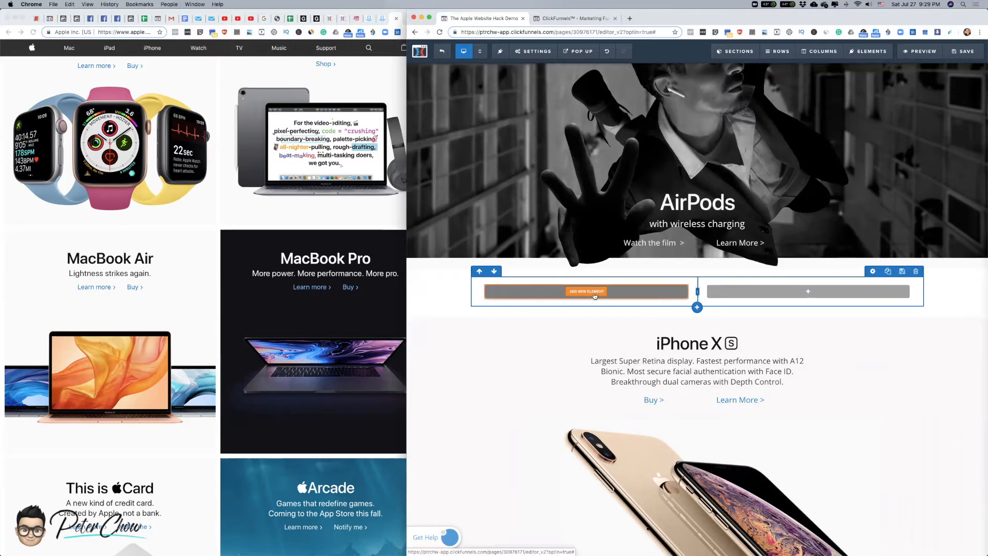
- Add an image element to each column of the new two-column row below the AirPods banner
scroll(163, 217, up, 3)
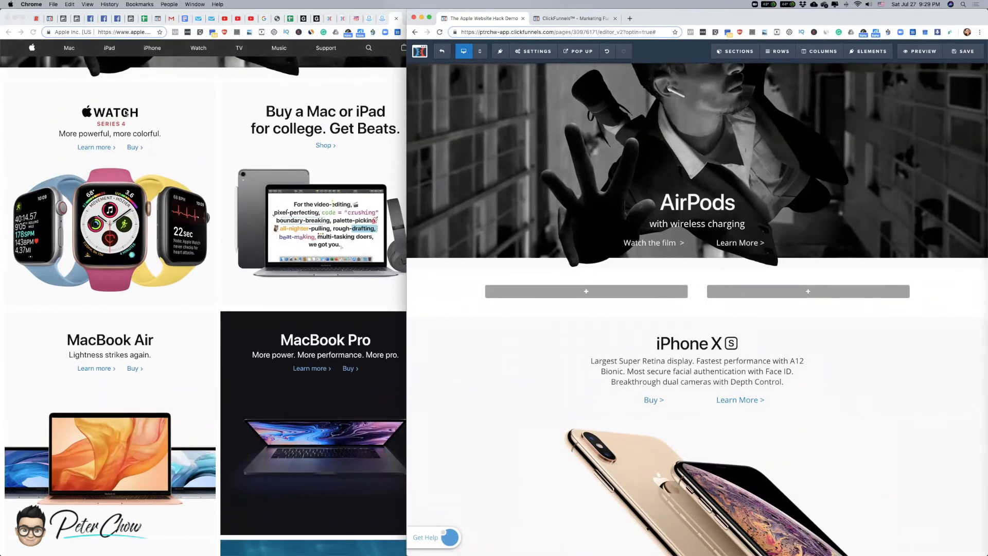
scroll(728, 365, up, 1)
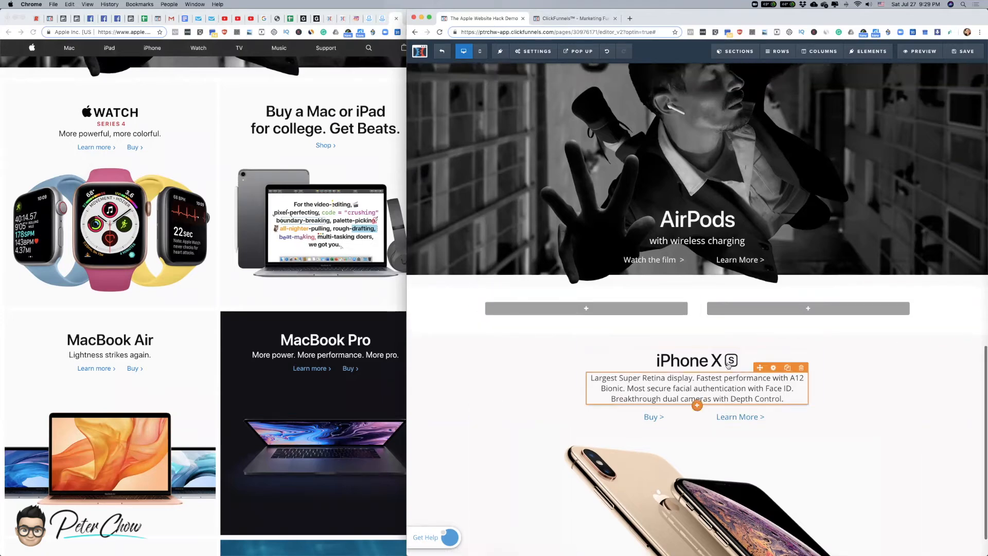
scroll(729, 365, up, 3)
scroll(728, 361, down, 4)
click(589, 281)
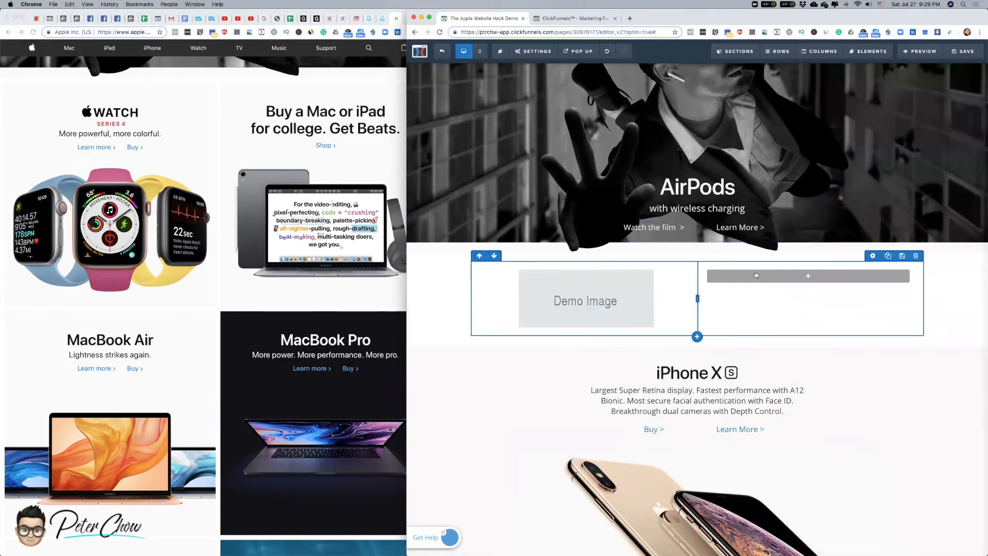
click(667, 264)
drag(639, 264, 841, 303)
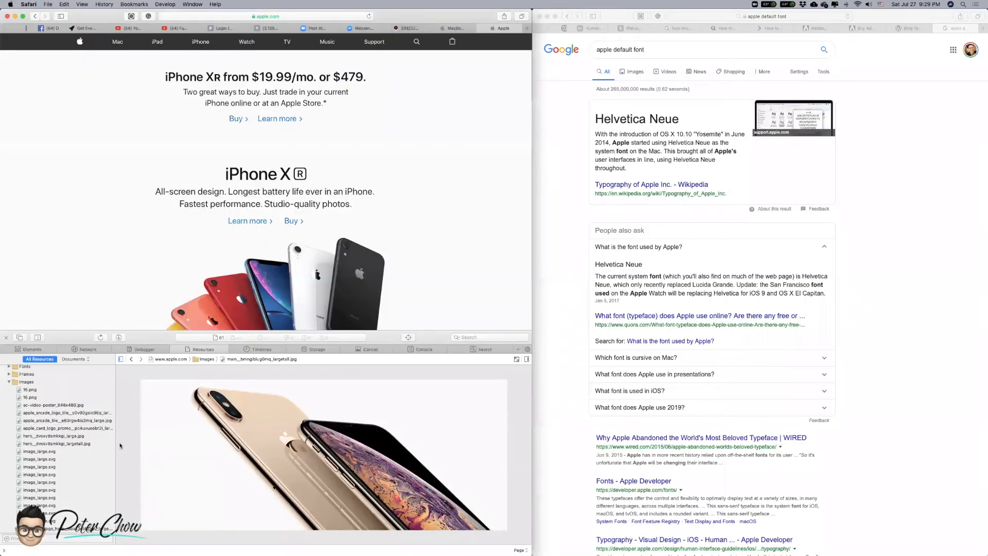
- In Safari, find the Apple Watch tile among the page's image resources, open it in a new tab and copy its address
scroll(67, 494, down, 5)
click(62, 493)
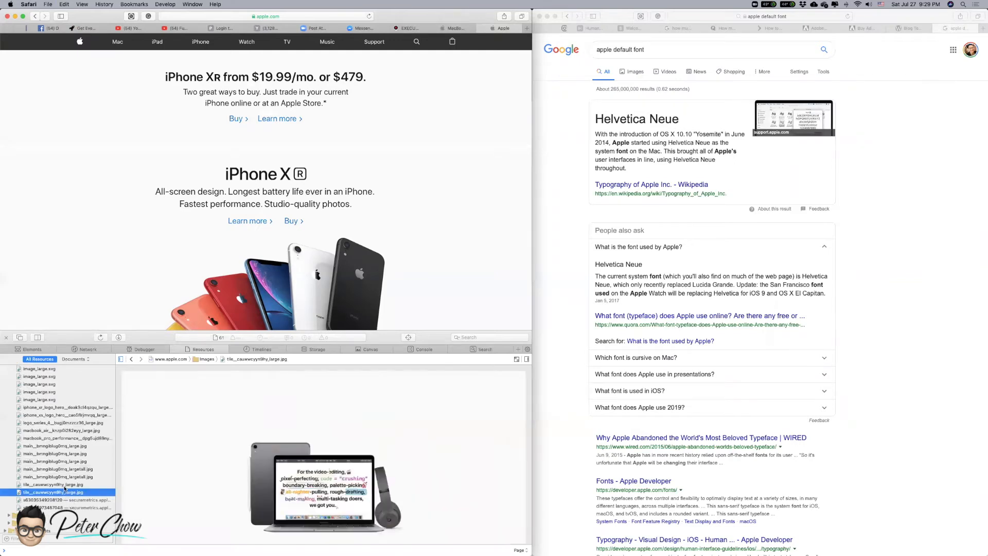
click(66, 486)
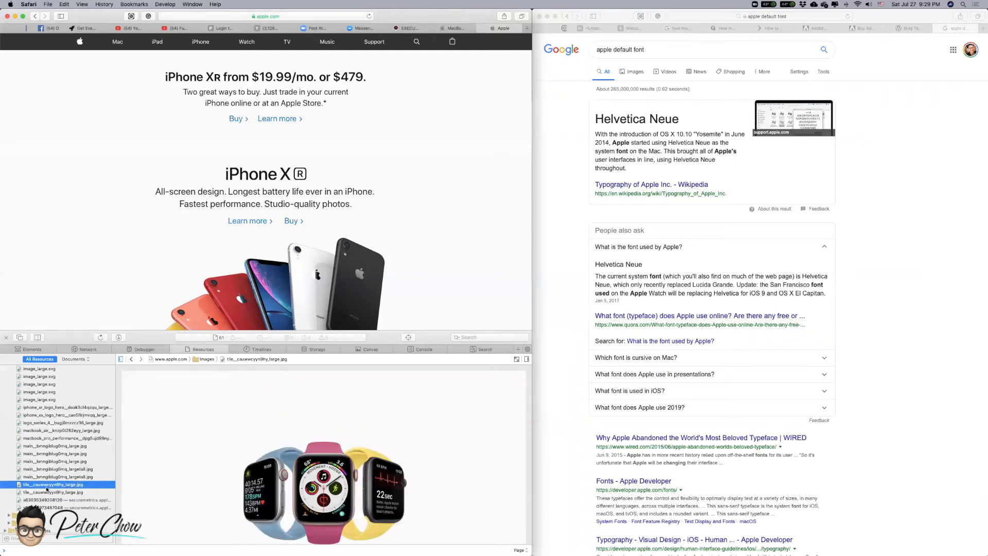
right_click(49, 484)
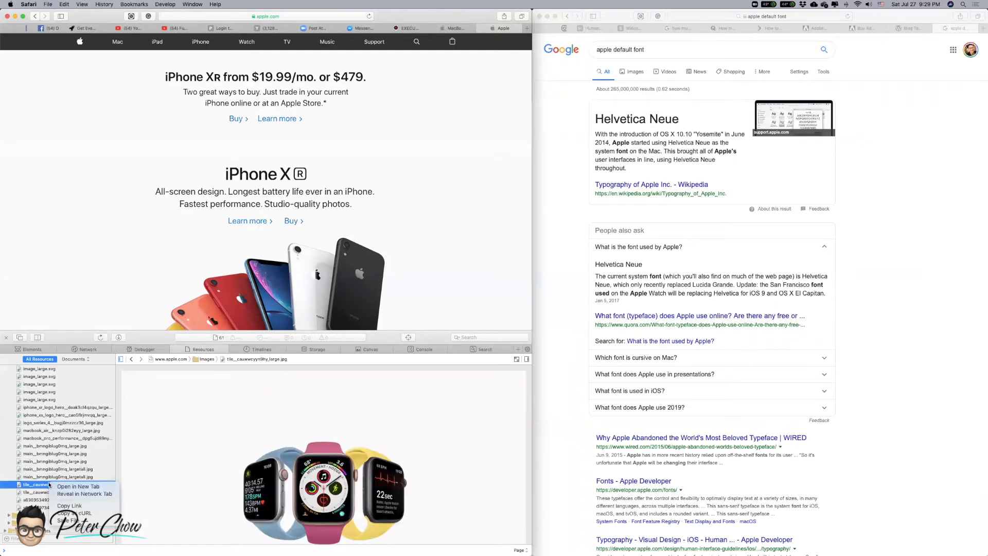
click(78, 486)
click(344, 16)
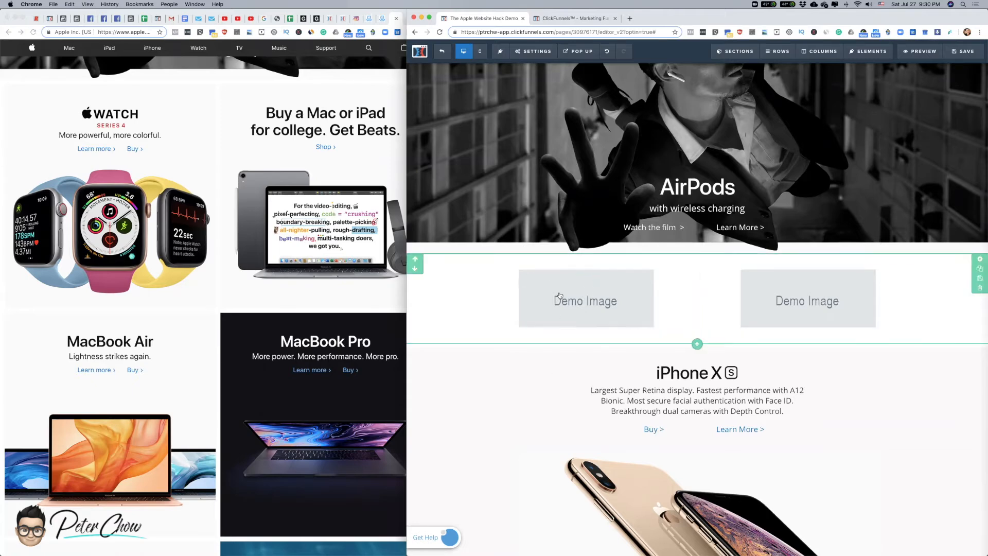
- In the ClickFunnels editor, paste the Watch tile's URL as the background image of the new two-column row's first column and choose its image position
drag(407, 103, 407, 188)
click(656, 282)
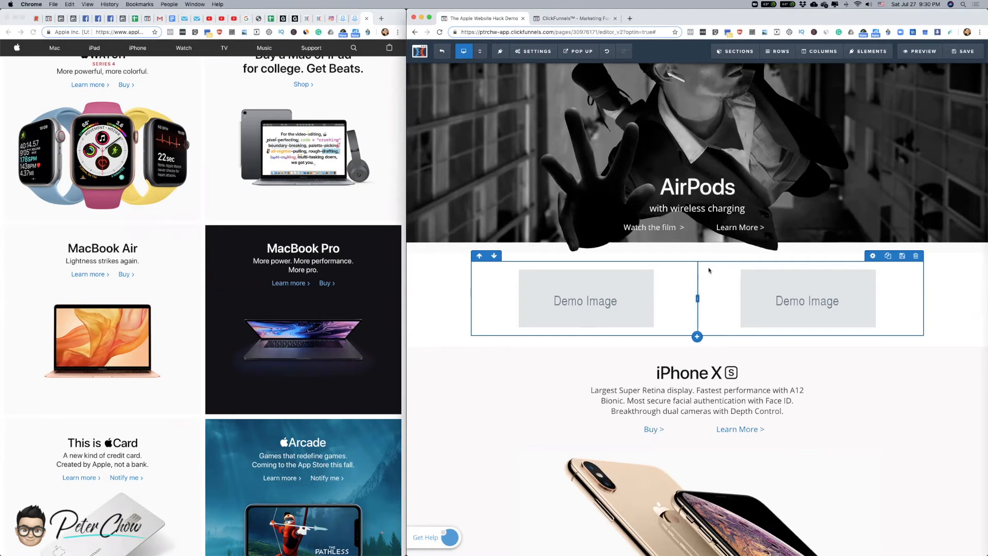
click(820, 52)
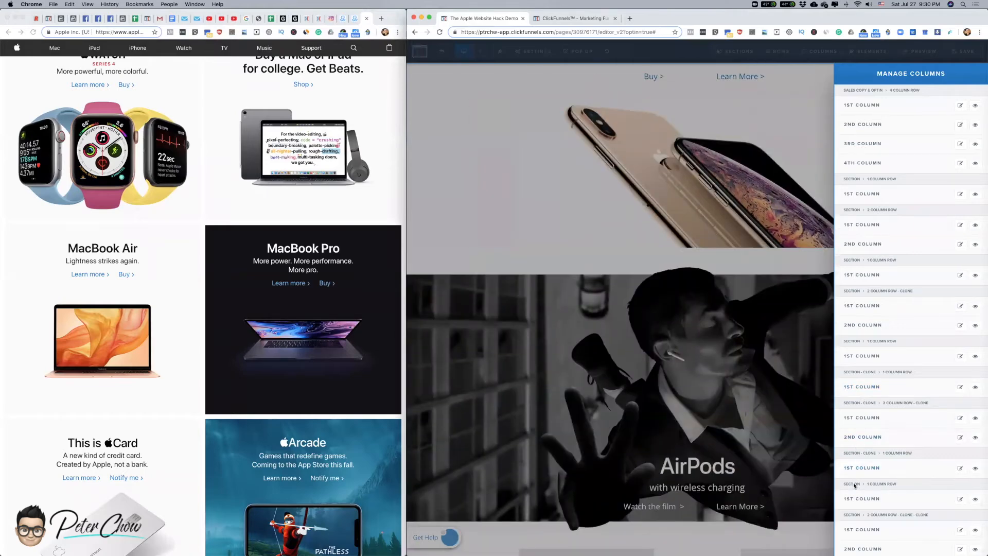
scroll(858, 464, down, 1)
scroll(858, 459, down, 5)
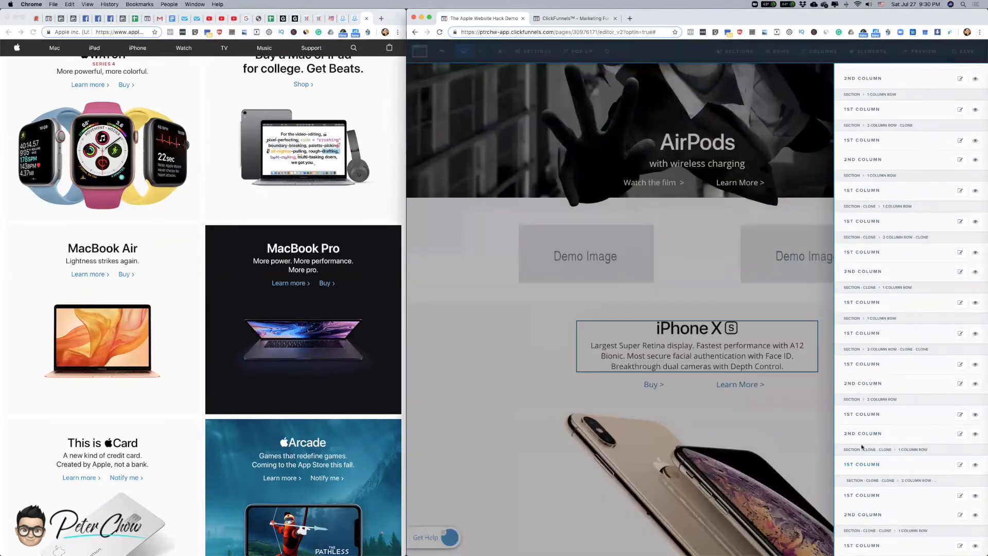
click(861, 415)
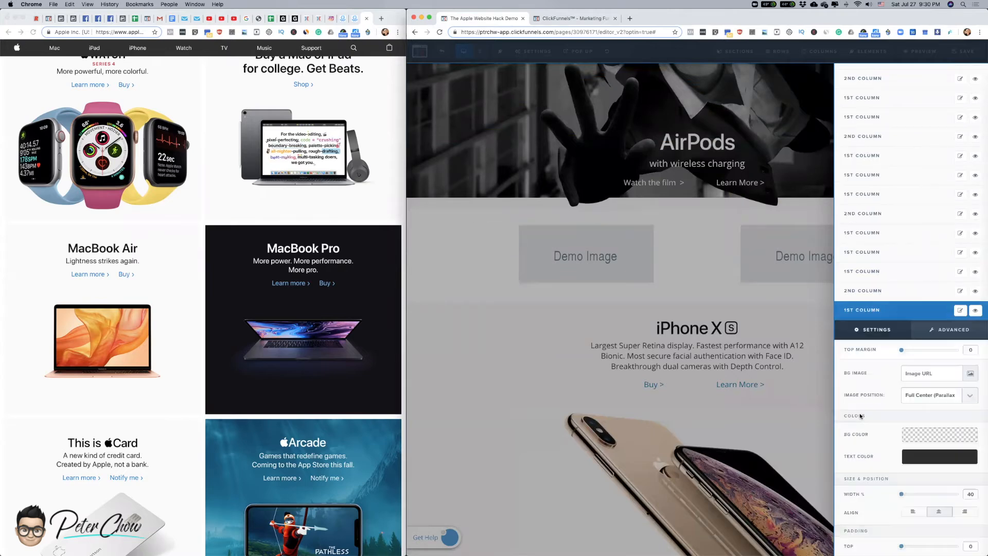
click(929, 374)
key(super+v)
click(971, 395)
click(958, 415)
click(555, 344)
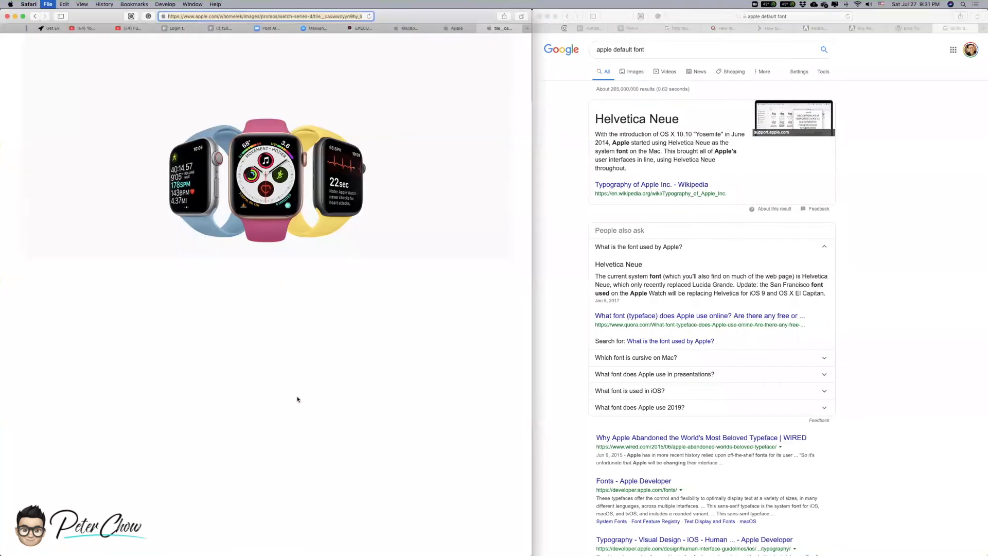
- Back in Safari, close the Watch tile's tab and browse Apple's image resources to locate the Apple Watch Series 4 logo
key(super+w)
click(70, 493)
click(83, 470)
click(79, 462)
click(78, 454)
click(78, 447)
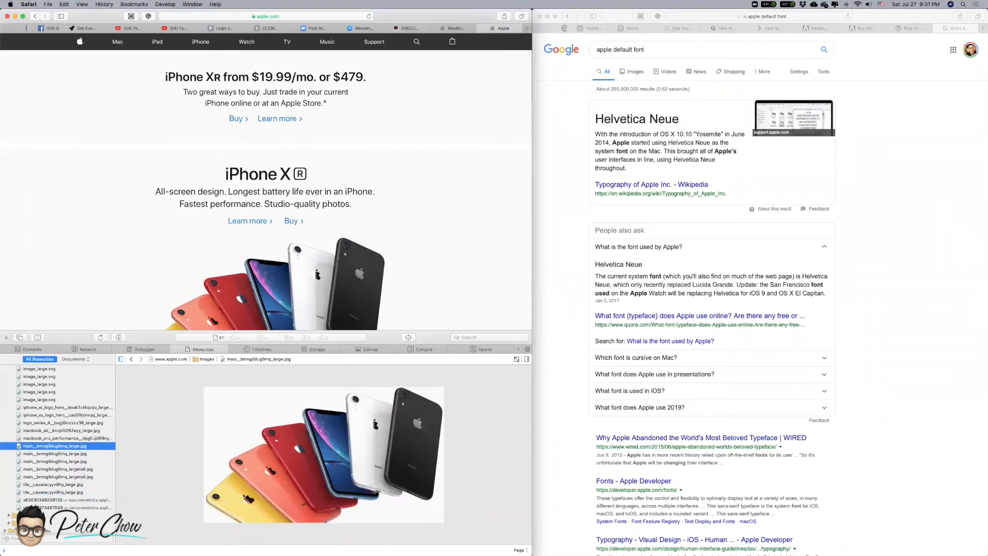
key(Up)
key(Up)
key(Up)
key(Up)
key(Down)
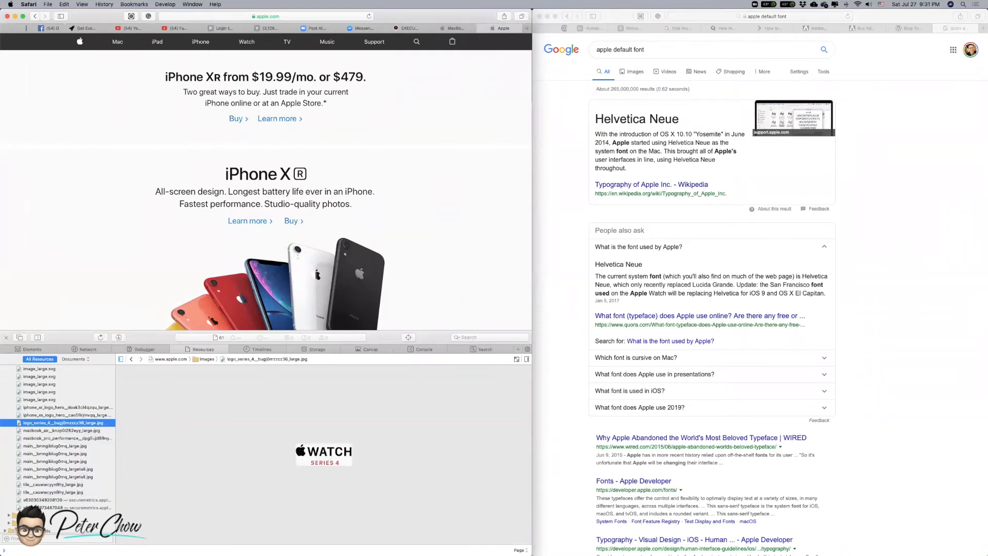
- Open the Apple Watch Series 4 logo image in a new tab and select its full address
right_click(79, 423)
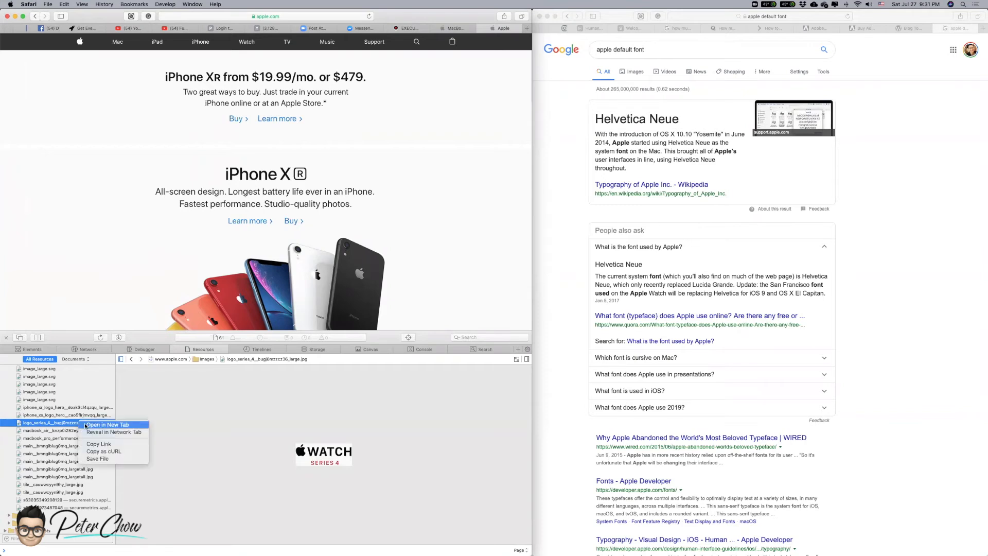
click(86, 426)
click(343, 16)
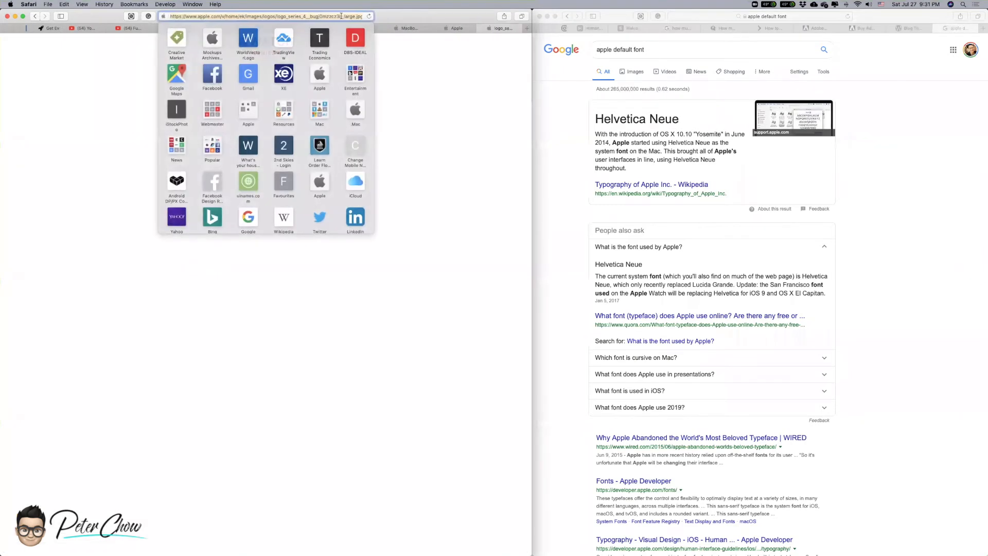
- Switch to the ClickFunnels editor and replace the first demo image below the AirPods section with the copied Apple Watch logo URL
key(ctrl+Left)
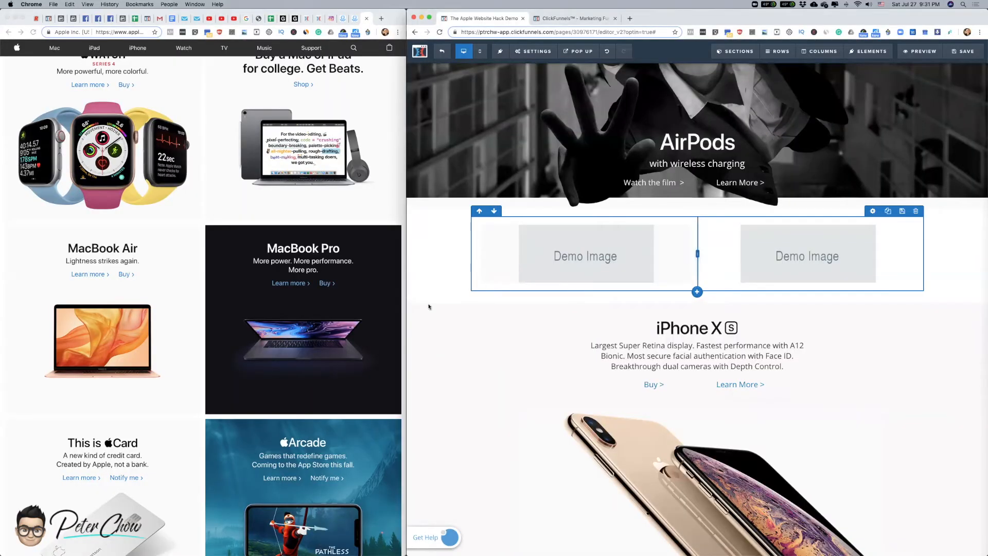
scroll(125, 253, up, 3)
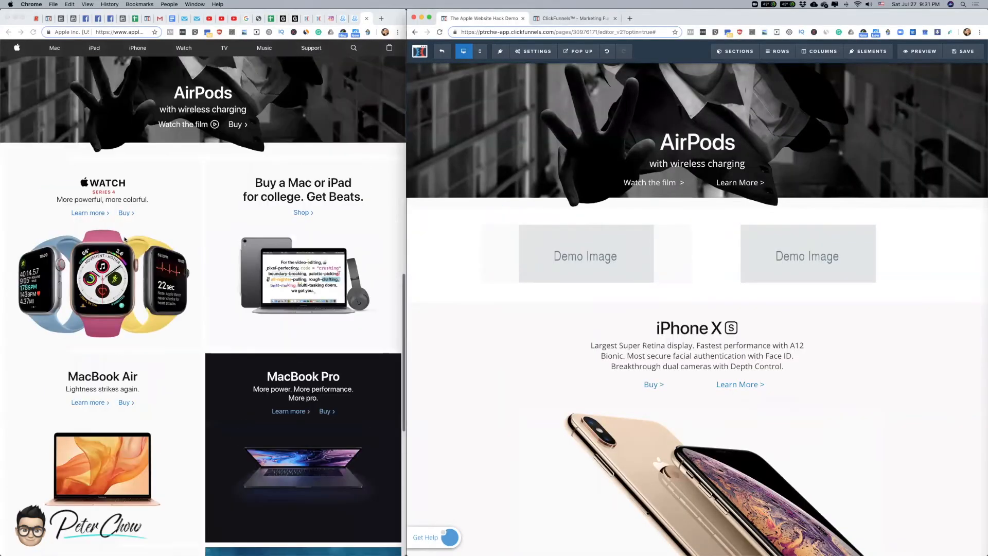
click(607, 239)
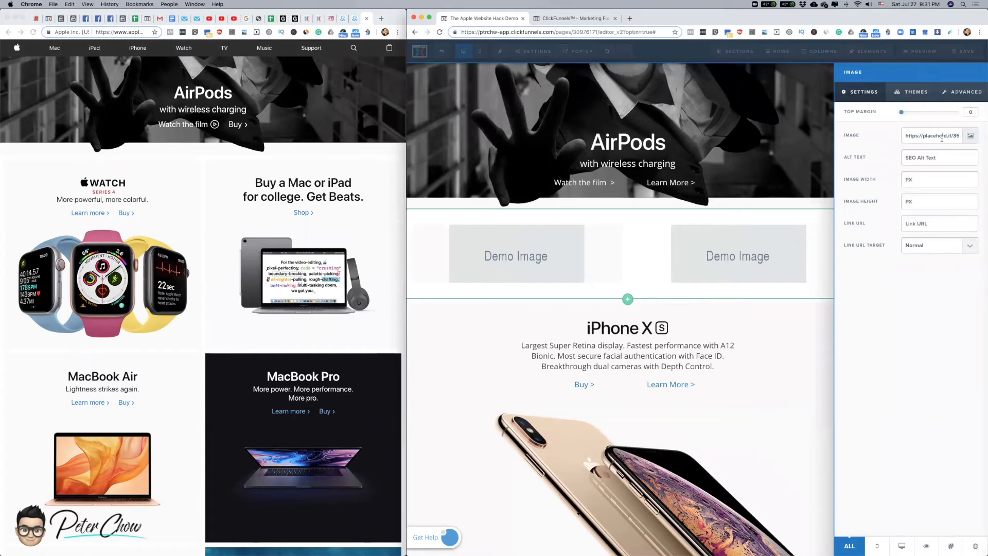
key(super+a)
key(super+v)
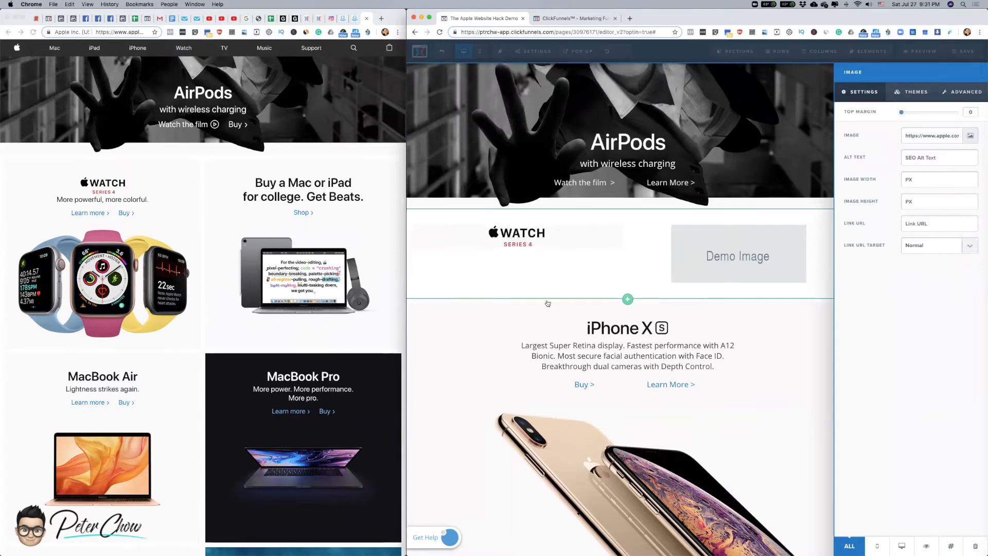
click(607, 240)
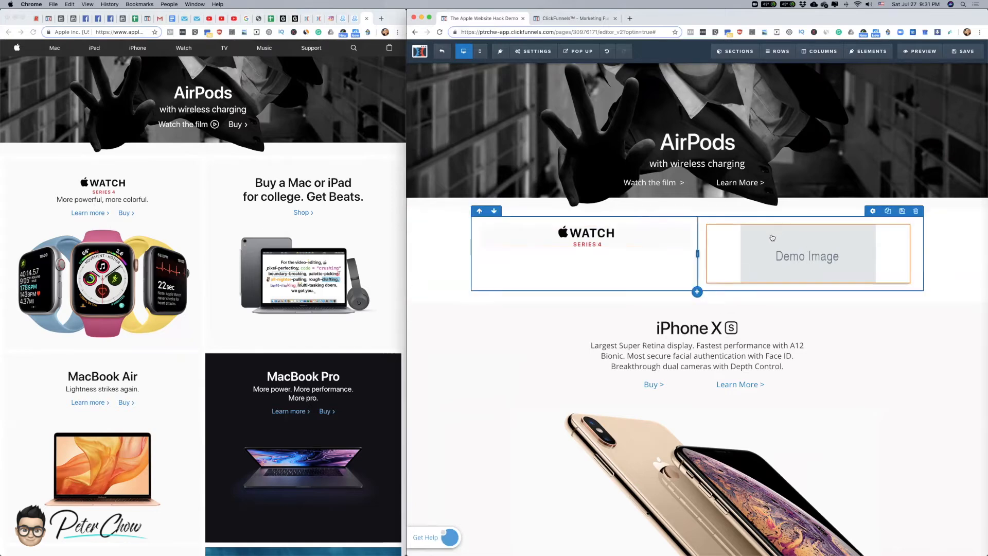
- Clone the iPhone description sub-headline and place the copy directly beneath the Apple Watch Series 4 logo
scroll(665, 236, down, 5)
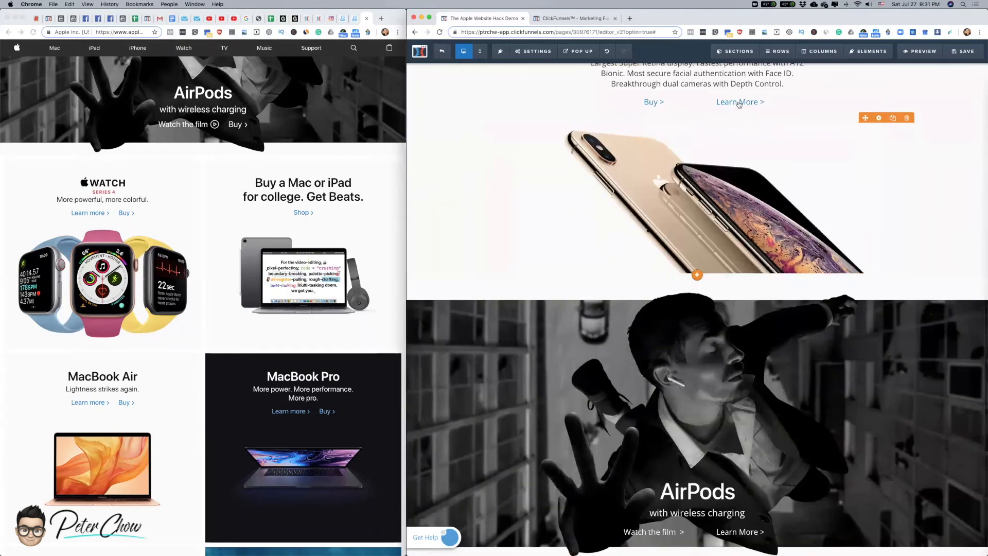
scroll(758, 184, up, 3)
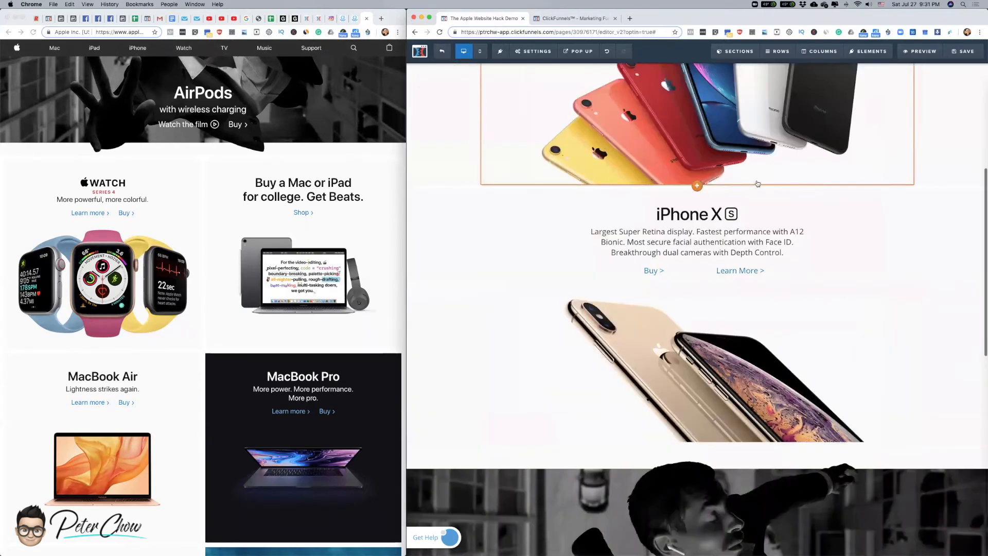
click(788, 221)
scroll(553, 456, down, 6)
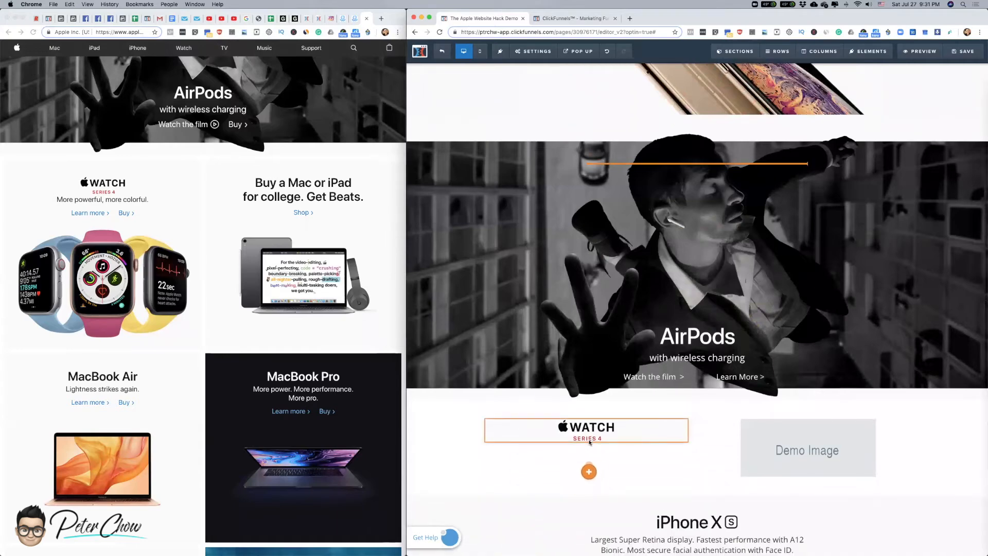
scroll(762, 530, down, 1)
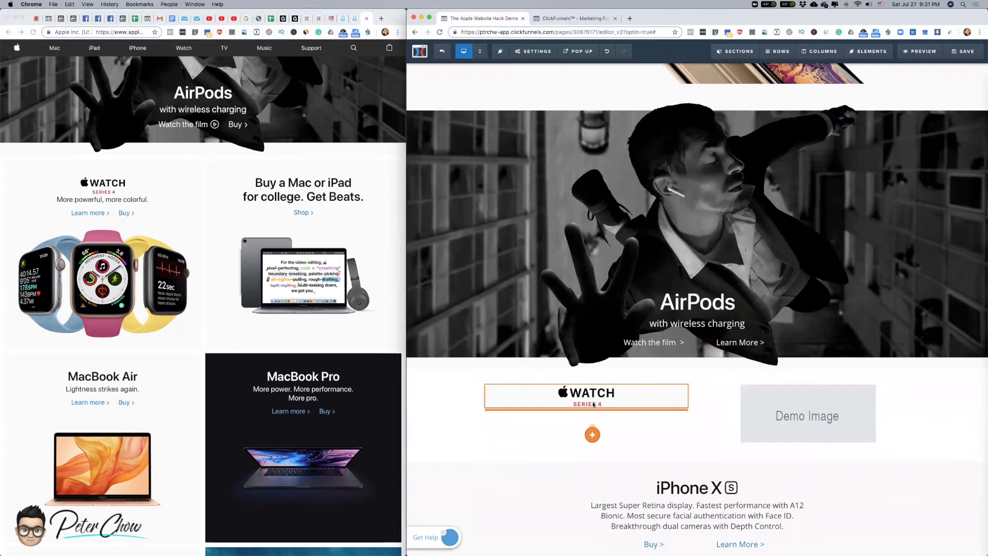
drag(590, 412, 590, 413)
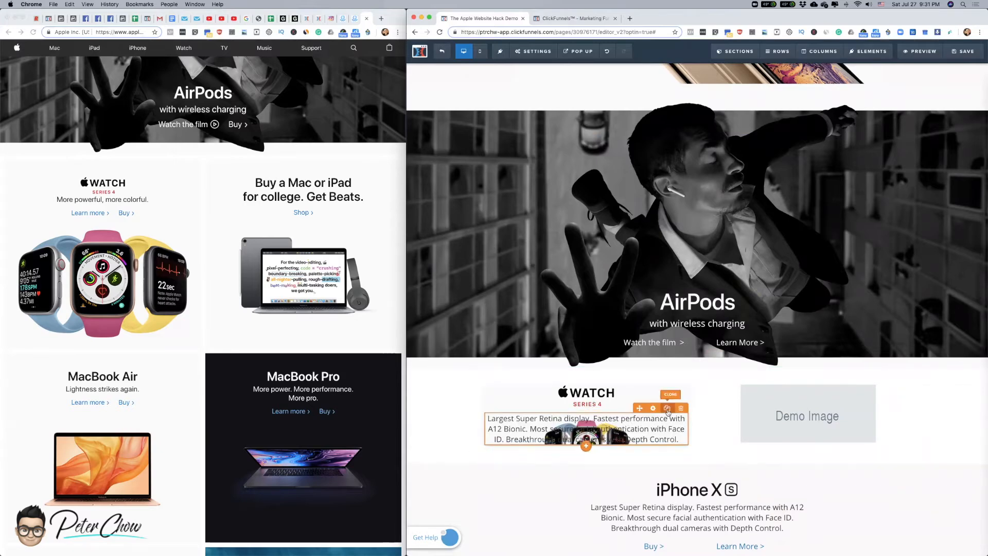
- Replace the copied description under the Apple Watch logo with "More powerful, more colorful."
click(630, 429)
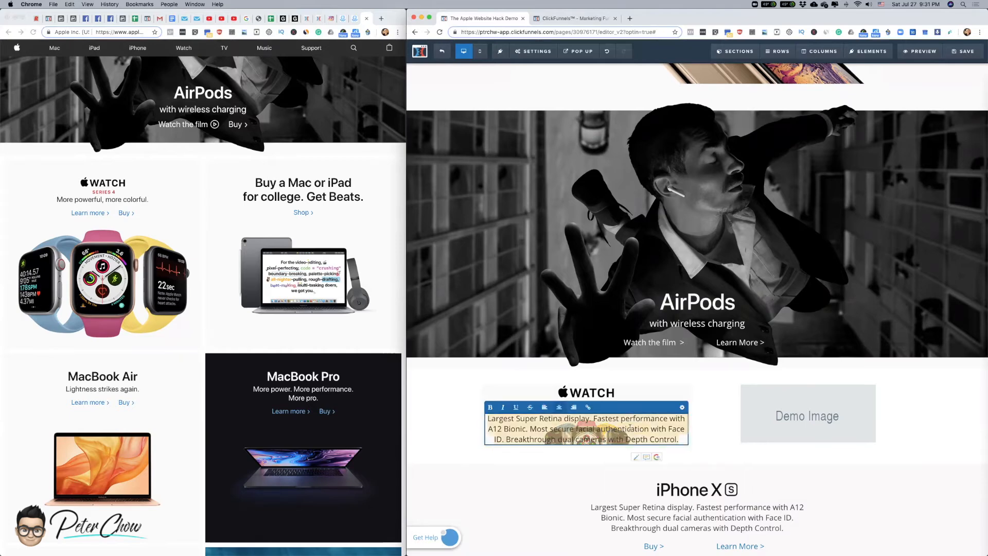
text(More po)
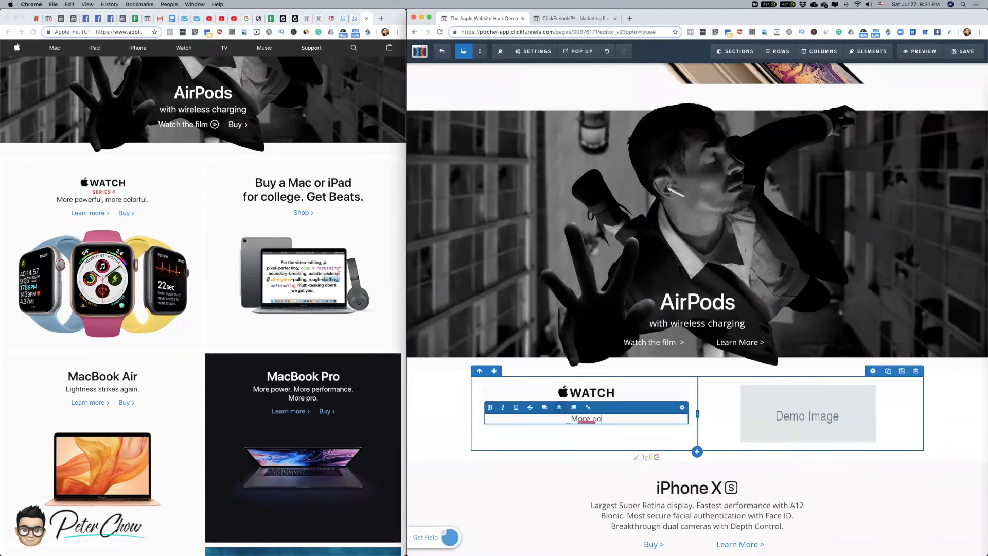
text(werful, more colorful.)
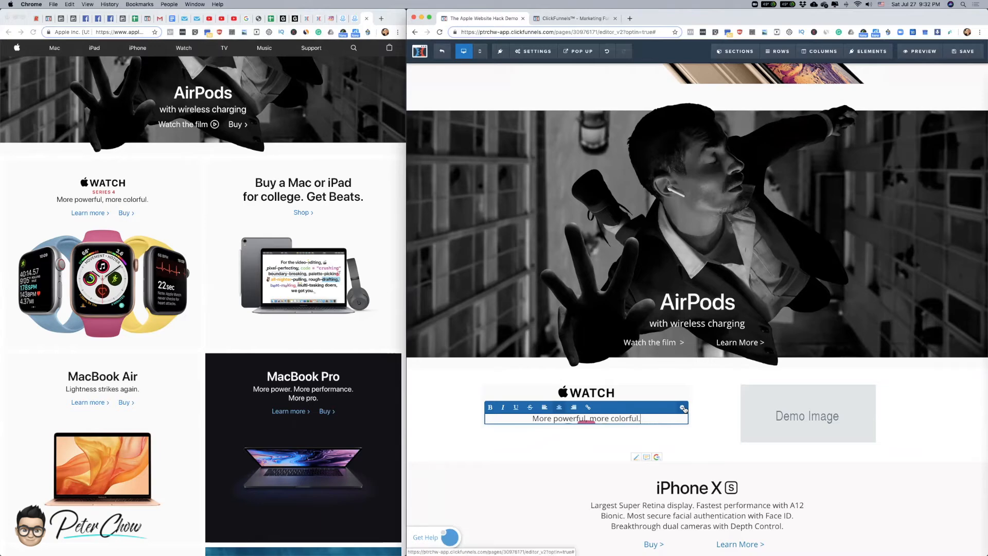
- Clone the iPhone XS row with the Buy and Learn More links and move the copy below the Apple Watch row
scroll(866, 220, up, 10)
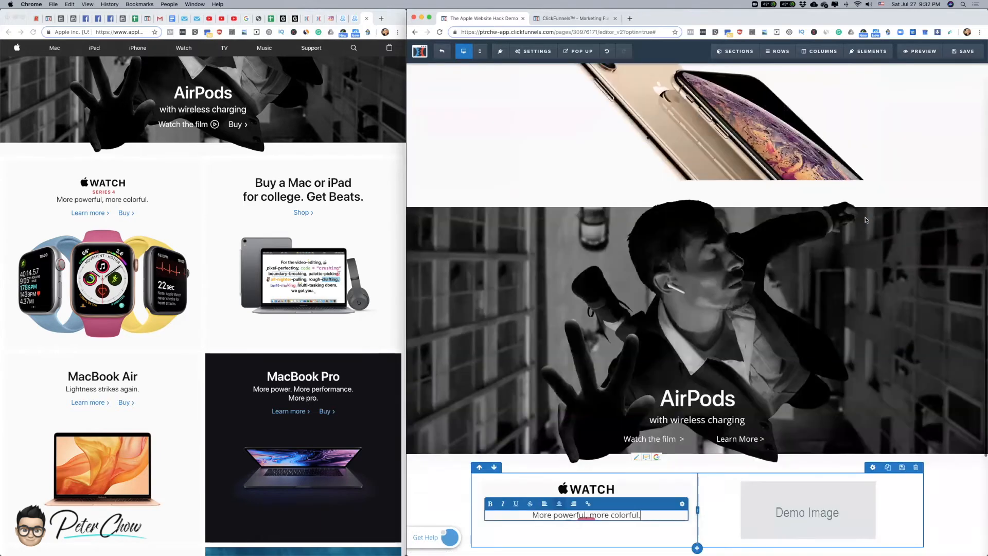
scroll(866, 220, down, 2)
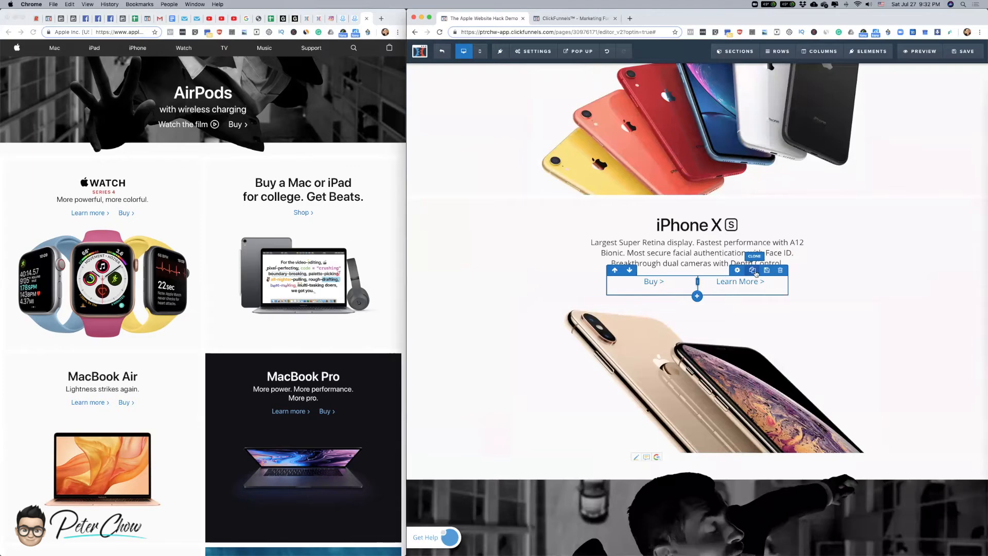
click(753, 270)
scroll(645, 114, down, 4)
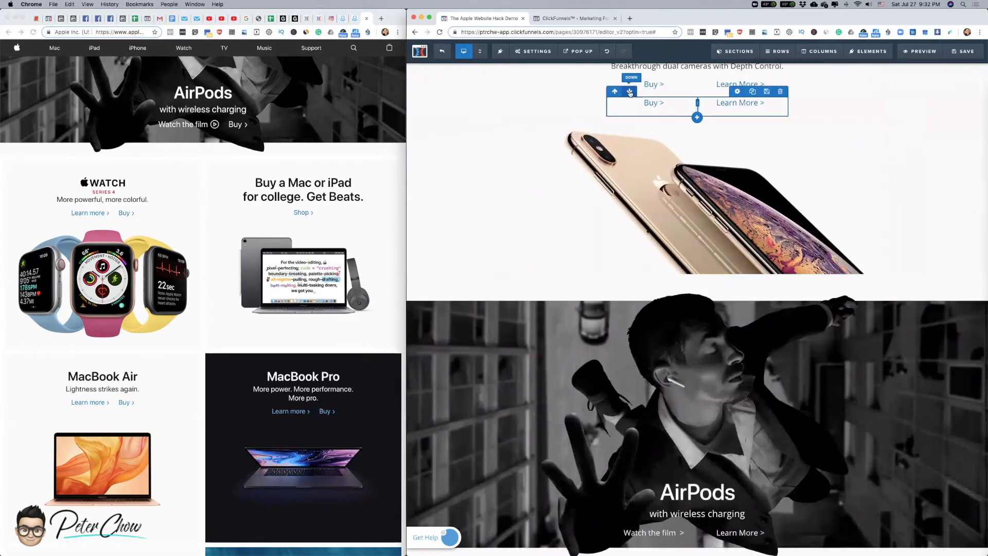
click(631, 93)
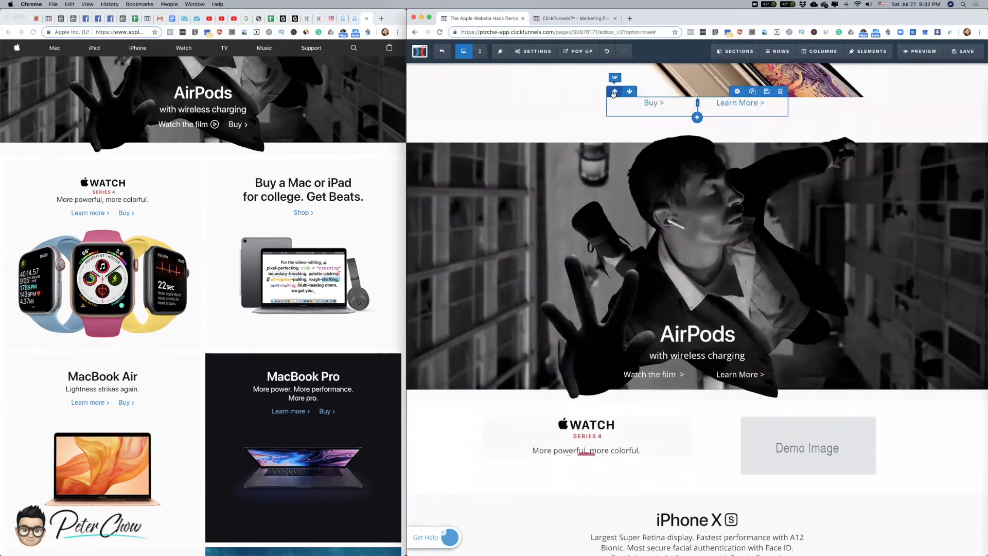
click(628, 91)
click(628, 92)
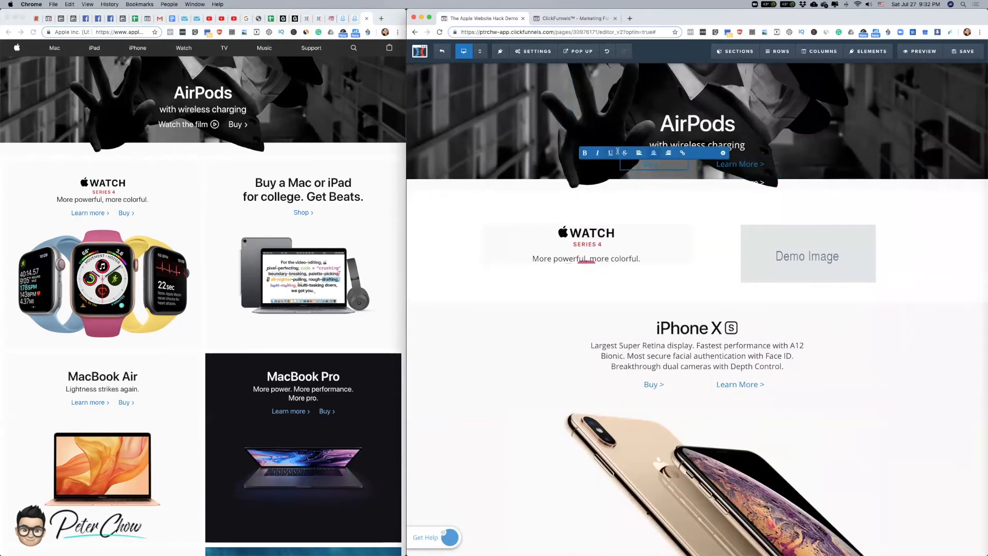
click(627, 155)
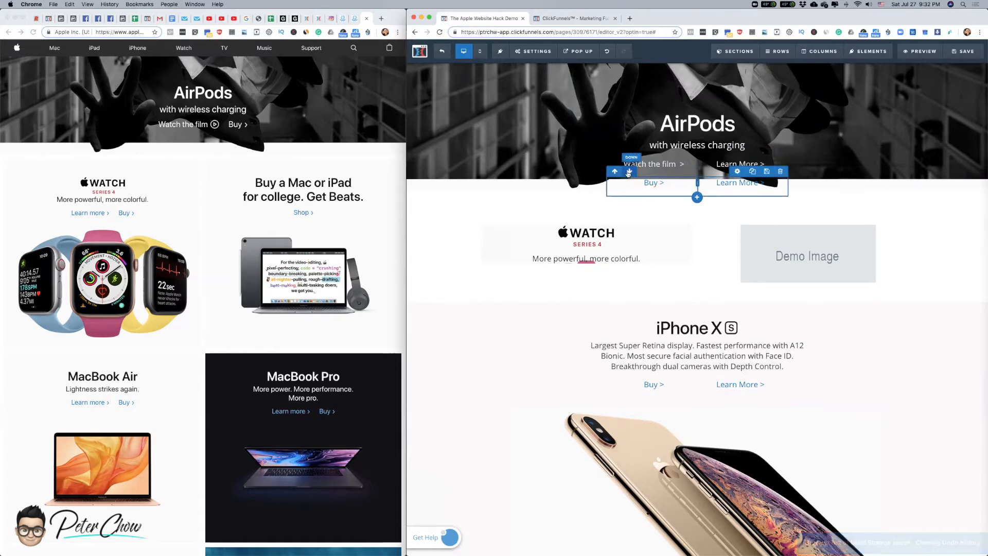
click(628, 194)
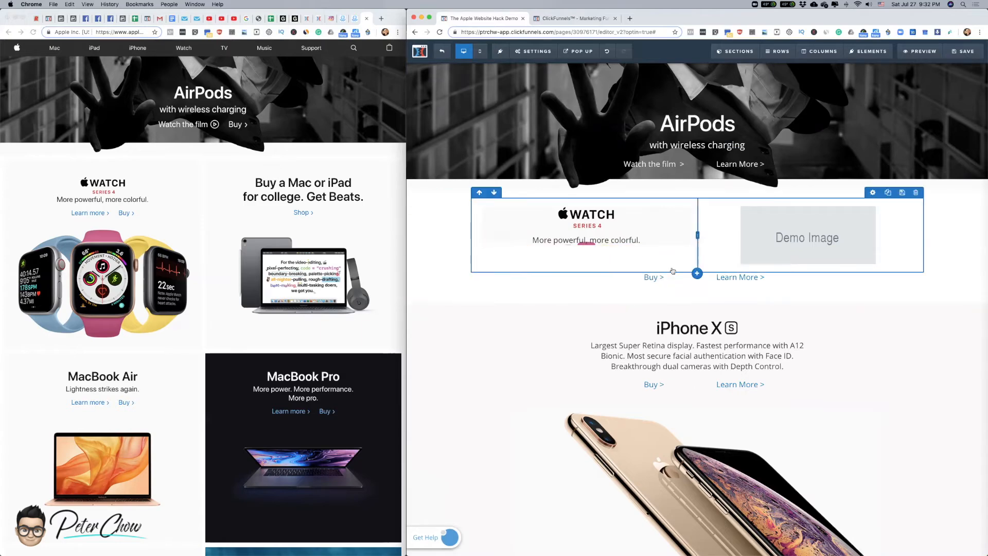
- Move the cloned Buy link beneath the Apple Watch tagline and change its text to "Learn More > Buy >"
drag(645, 277, 586, 252)
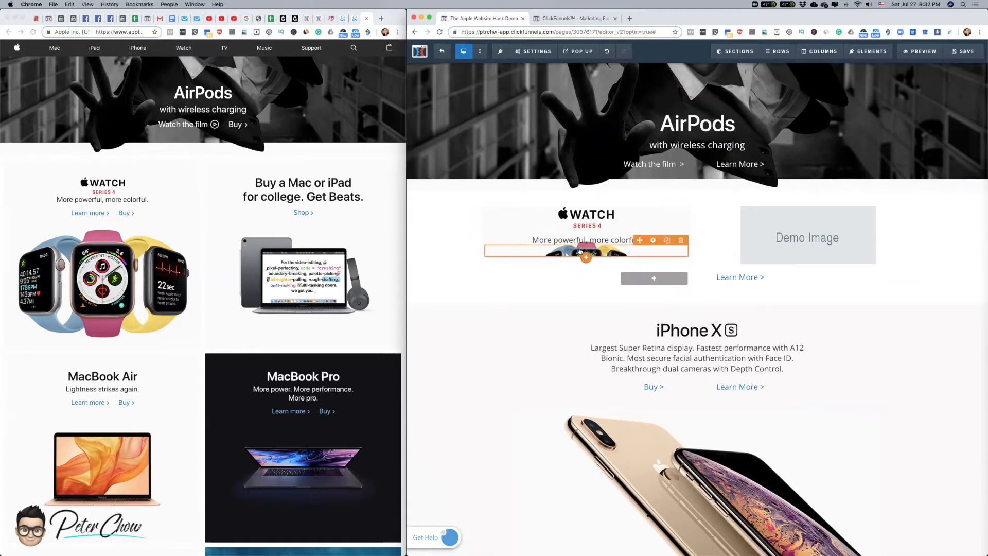
click(579, 251)
double_click(571, 251)
click(572, 250)
text(Learn More > Buy >)
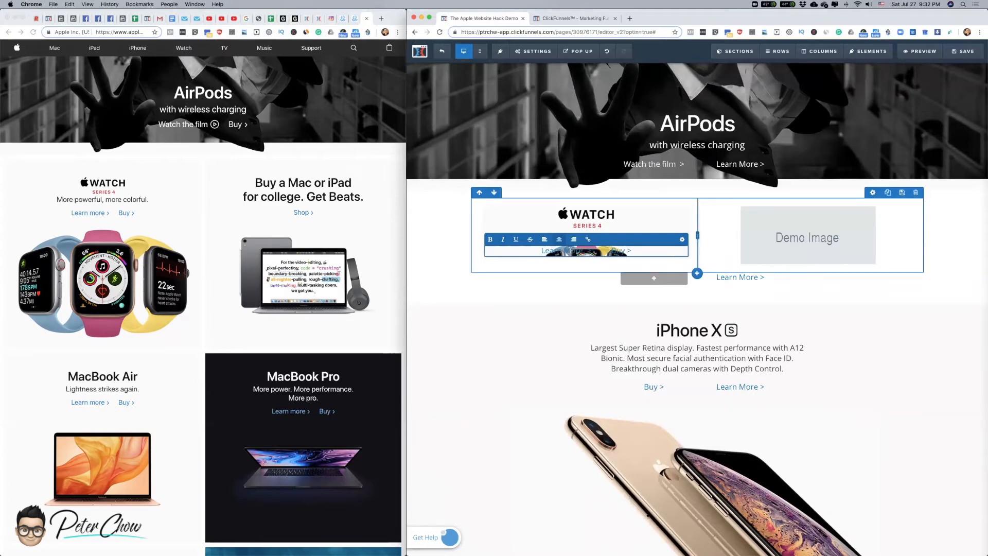
click(535, 327)
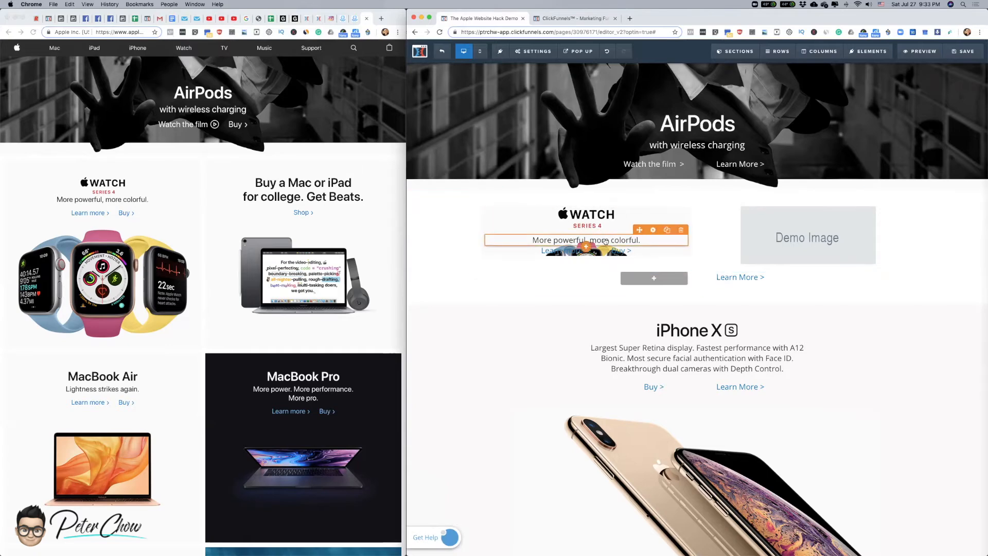
- Set the top margin of the Apple Watch tagline to 0 and of the link line beneath it to 10
click(653, 230)
drag(908, 113, 901, 115)
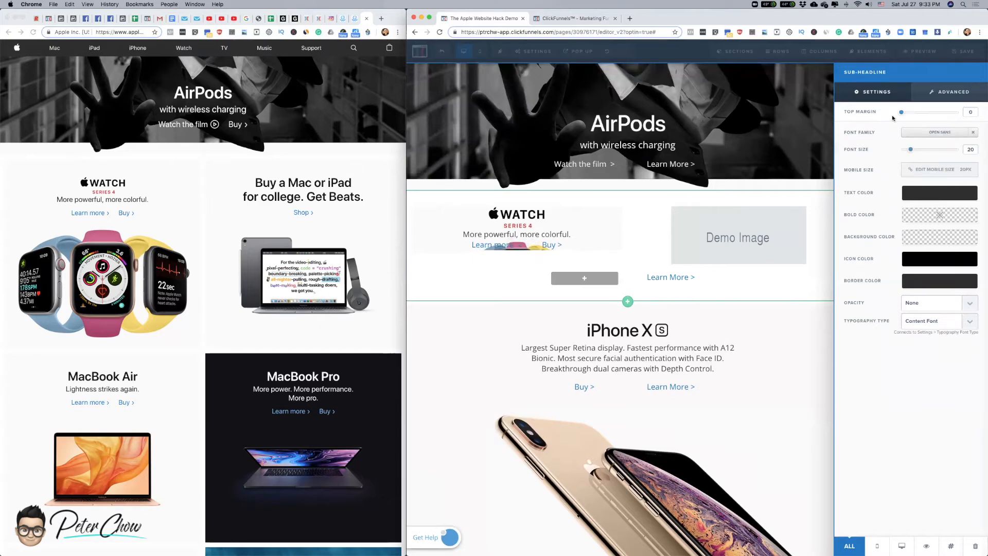
click(568, 249)
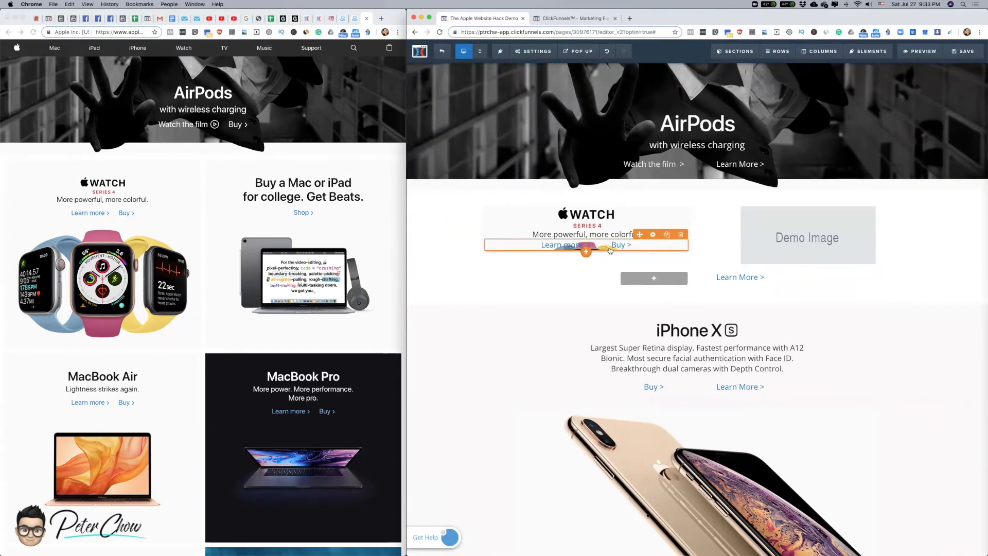
click(653, 235)
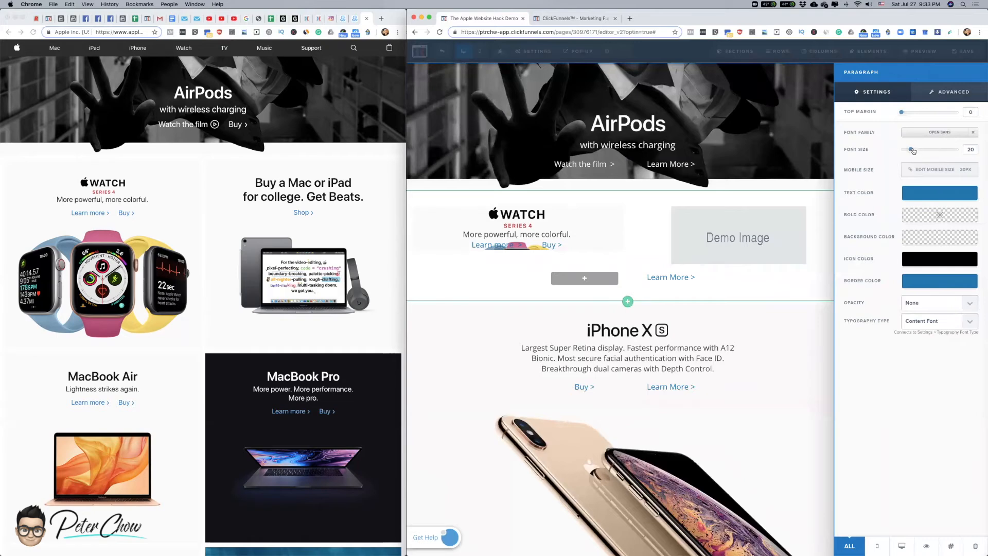
drag(908, 112, 908, 114)
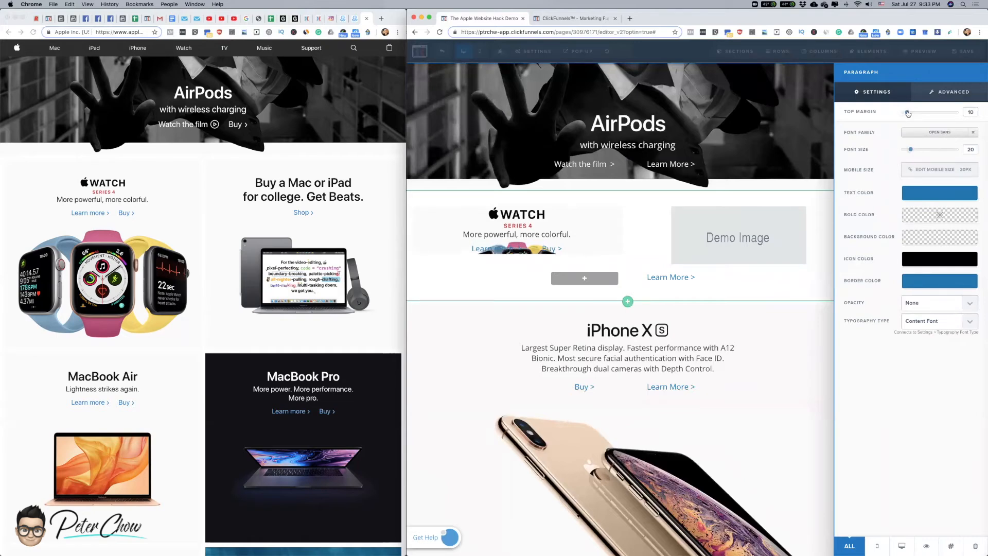
click(600, 220)
- Set the padding of the Apple Watch row's first column to 50 top, 100 bottom and 0 left and right
mouse_move(654, 210)
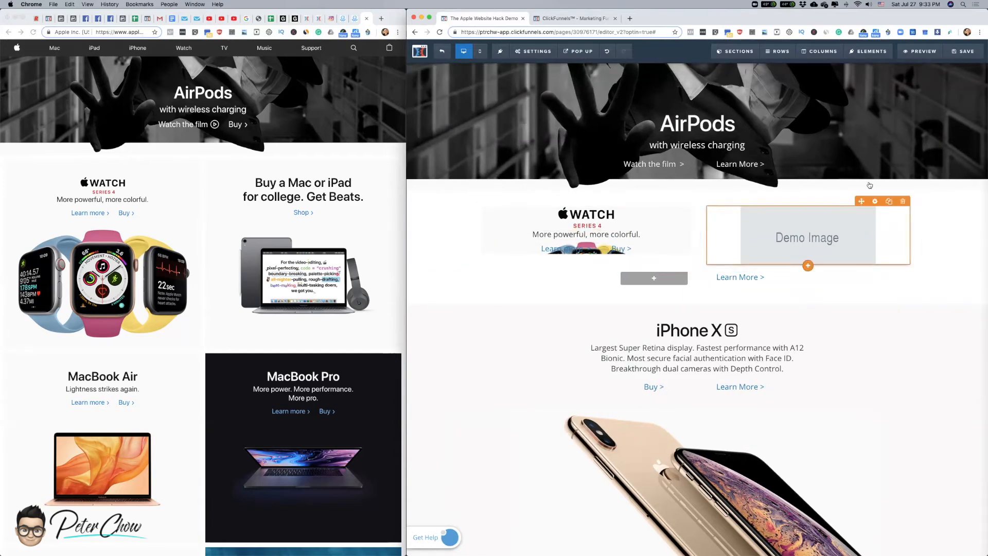
click(820, 51)
scroll(687, 355, down, 5)
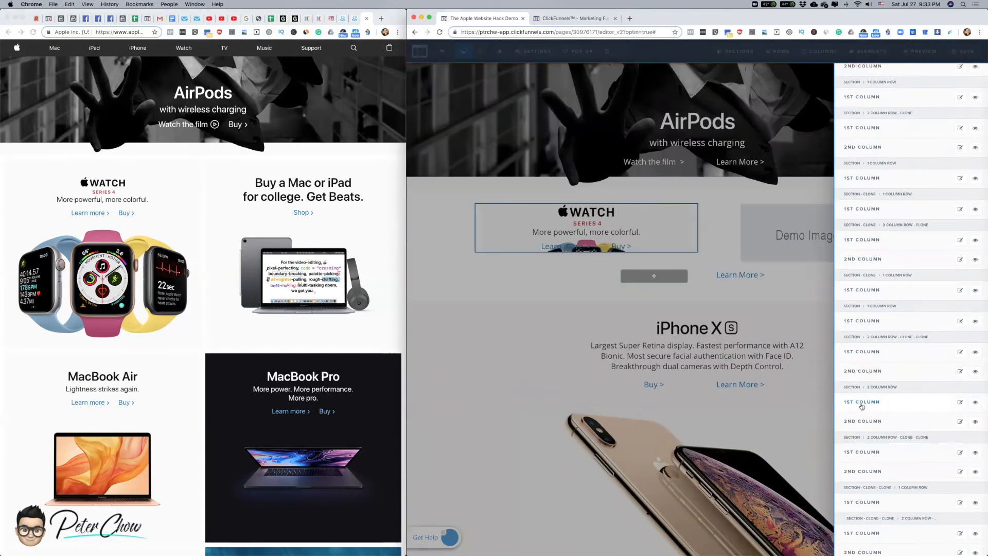
click(862, 406)
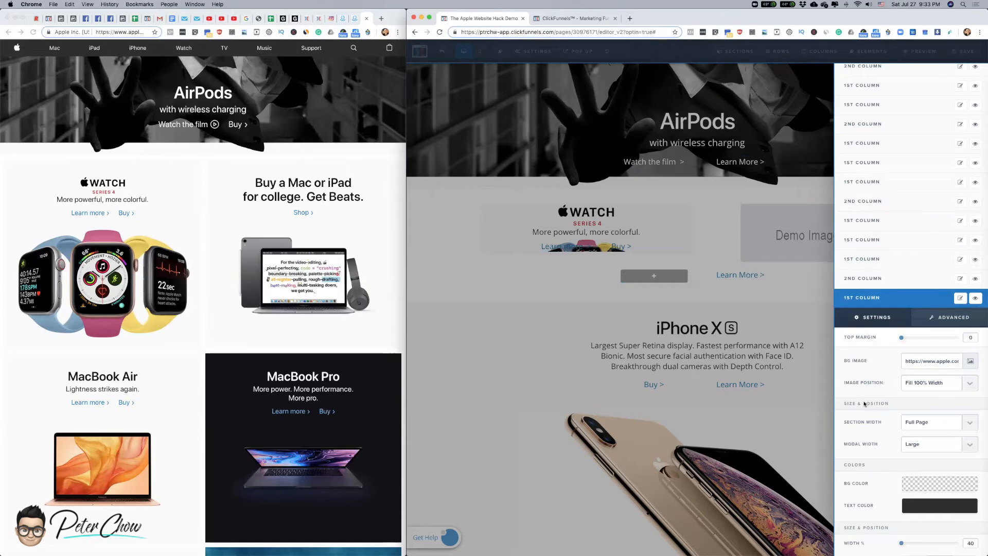
scroll(867, 447, down, 5)
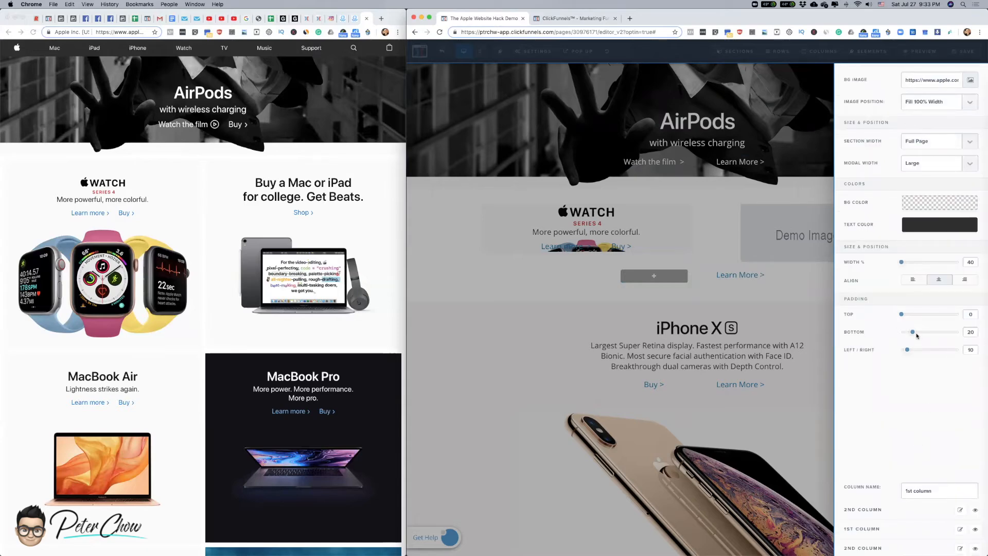
drag(912, 332, 983, 364)
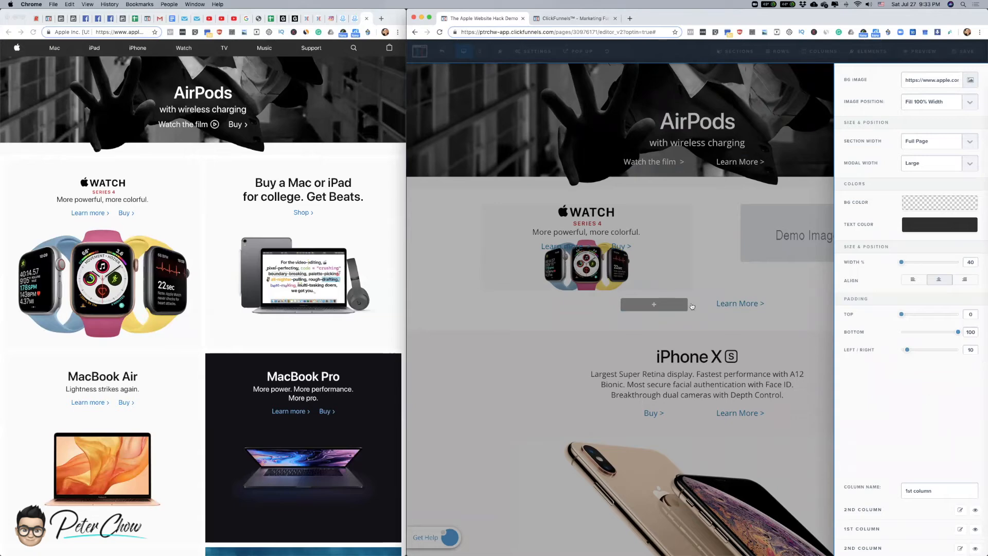
drag(902, 314, 930, 315)
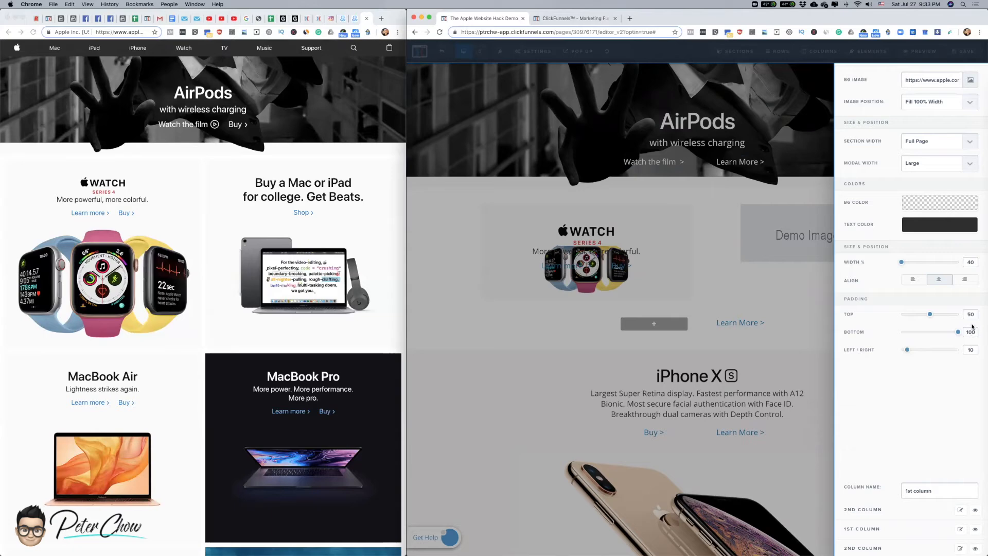
drag(907, 350, 901, 350)
- Try a bottom padding of 500 for the Apple Watch column, and set it back to 100
key(BackSpace)
text(5)
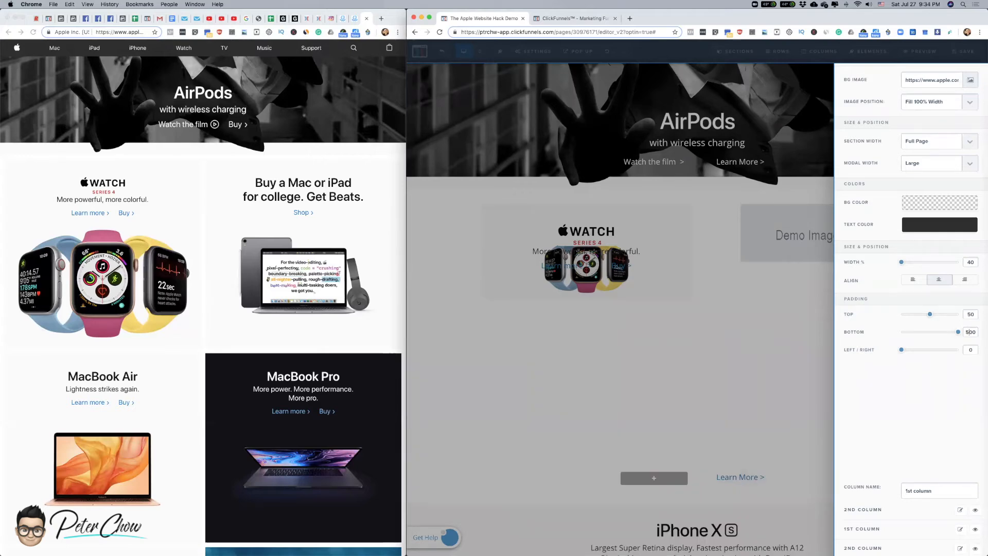
key(BackSpace)
text(1)
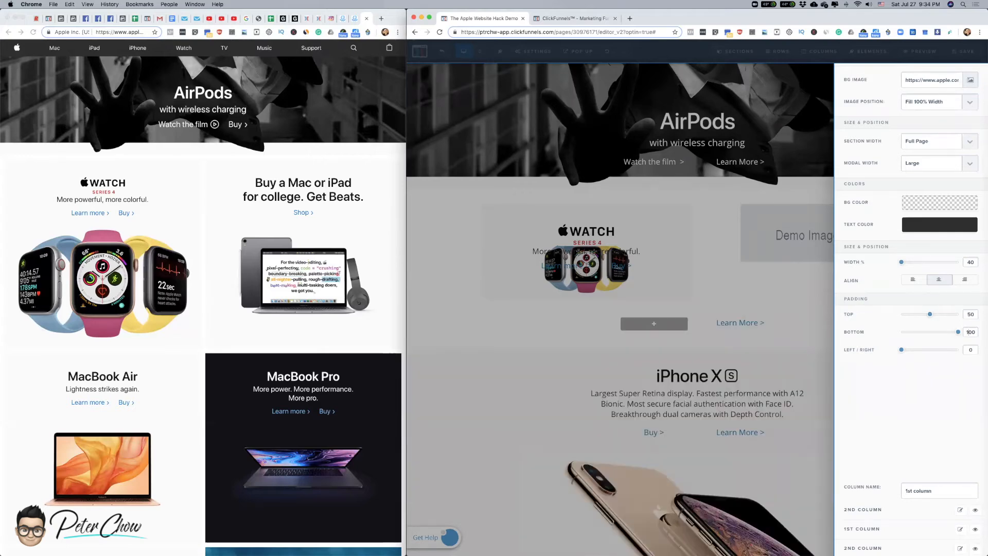
- Try bottom paddings of 200 and 300 for the Apple Watch column, and set it back to 100
key(BackSpace)
text(2)
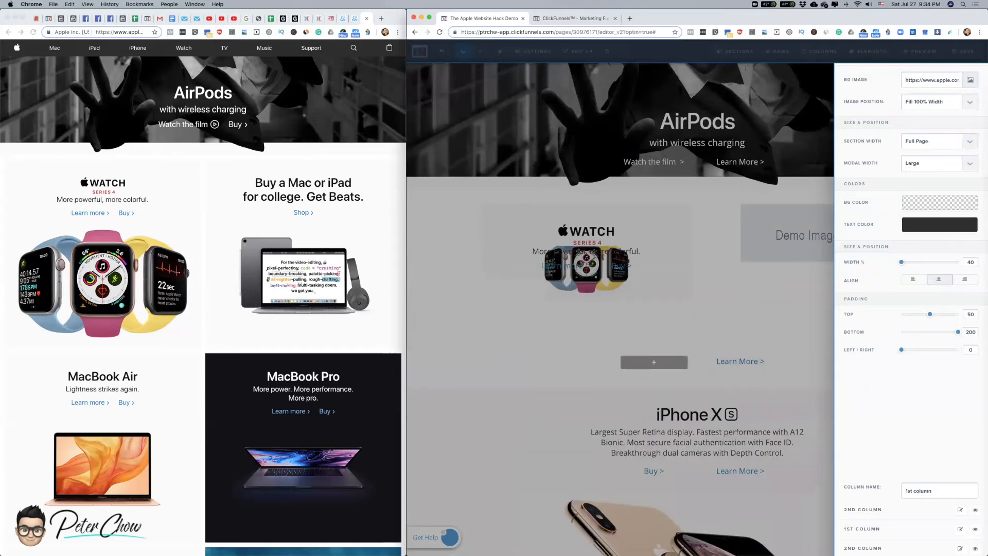
key(BackSpace)
text(3)
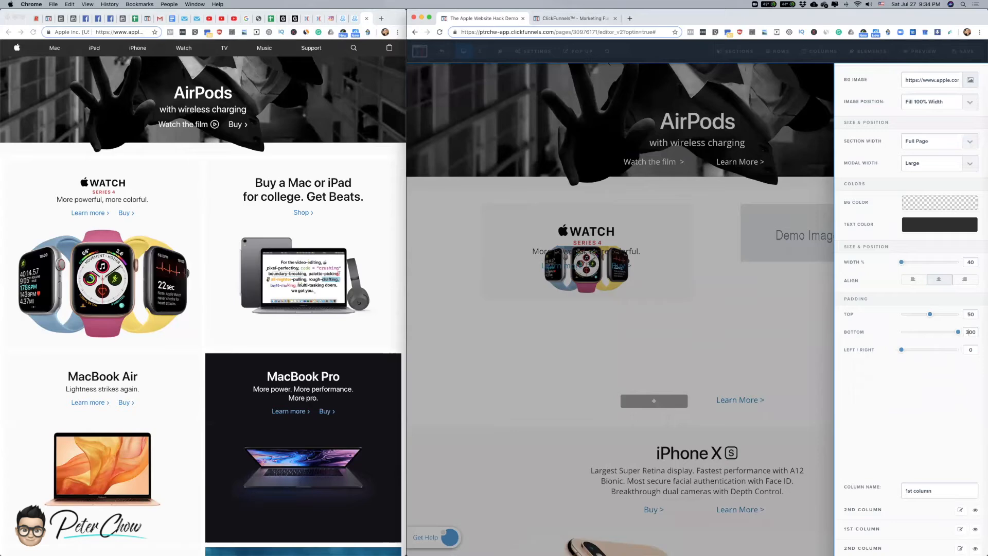
key(BackSpace)
text(1)
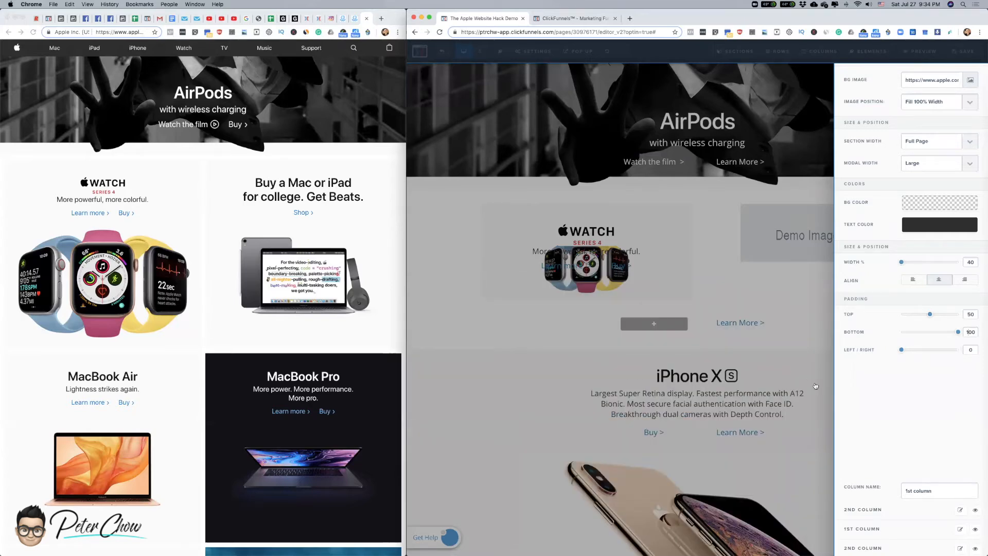
click(506, 335)
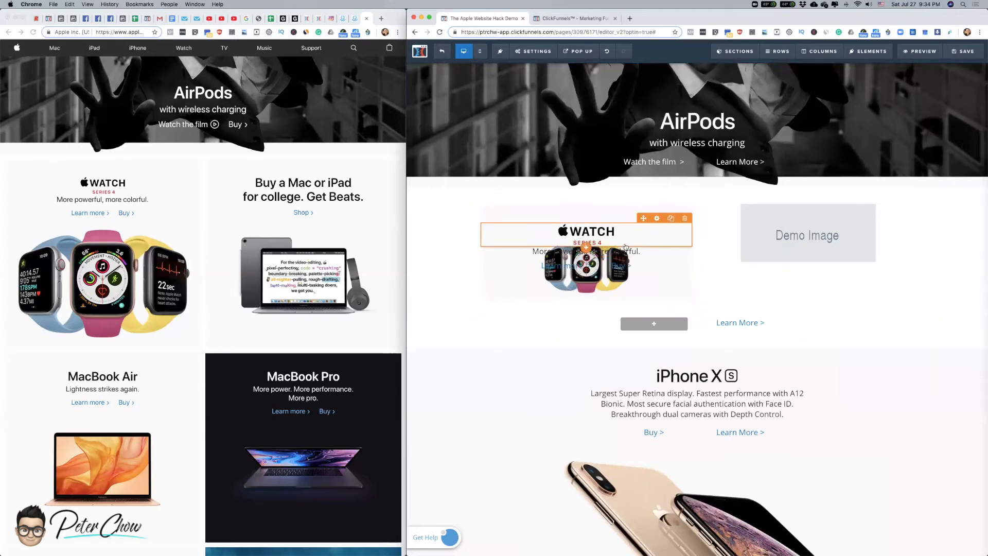
click(658, 219)
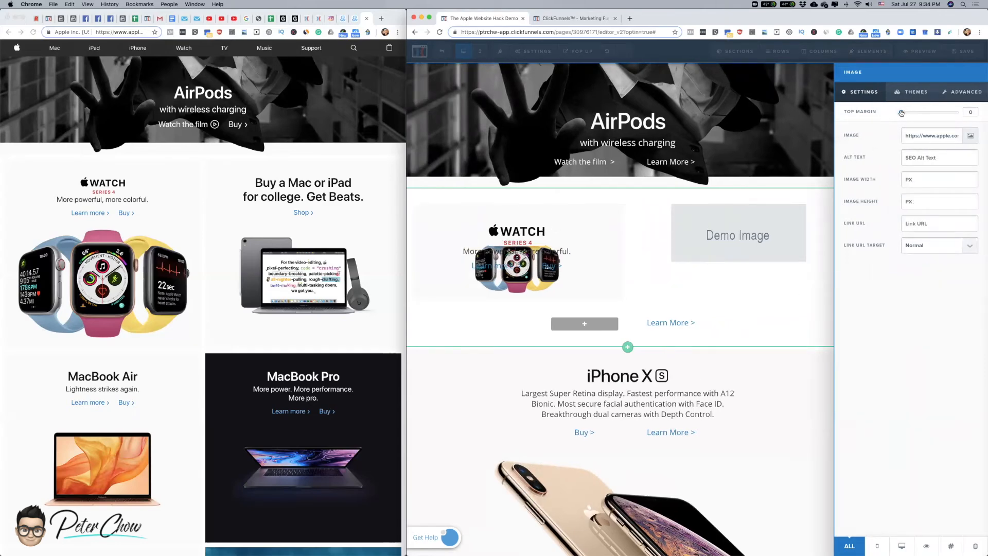
click(581, 264)
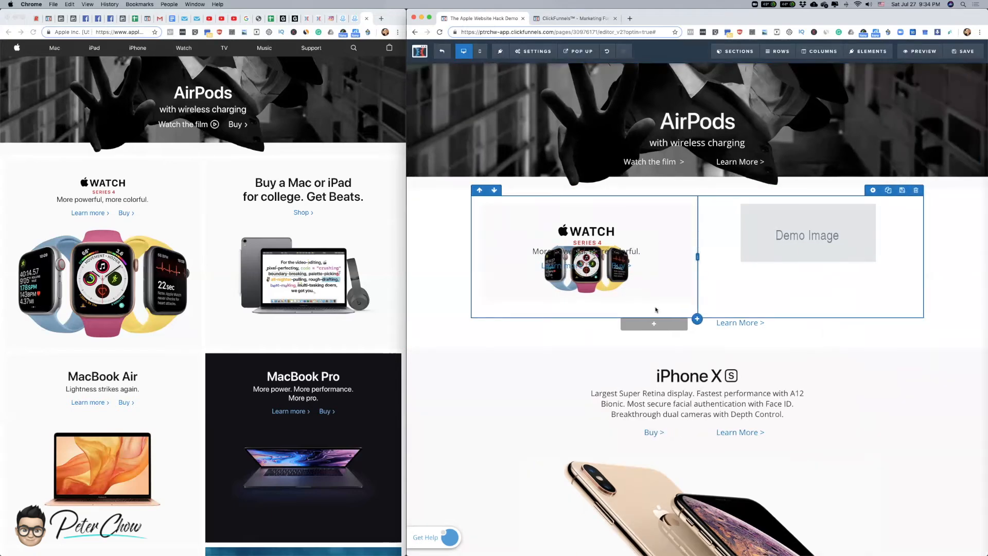
- Set the top padding of the Apple Watch row's first column to 30
click(818, 52)
click(818, 53)
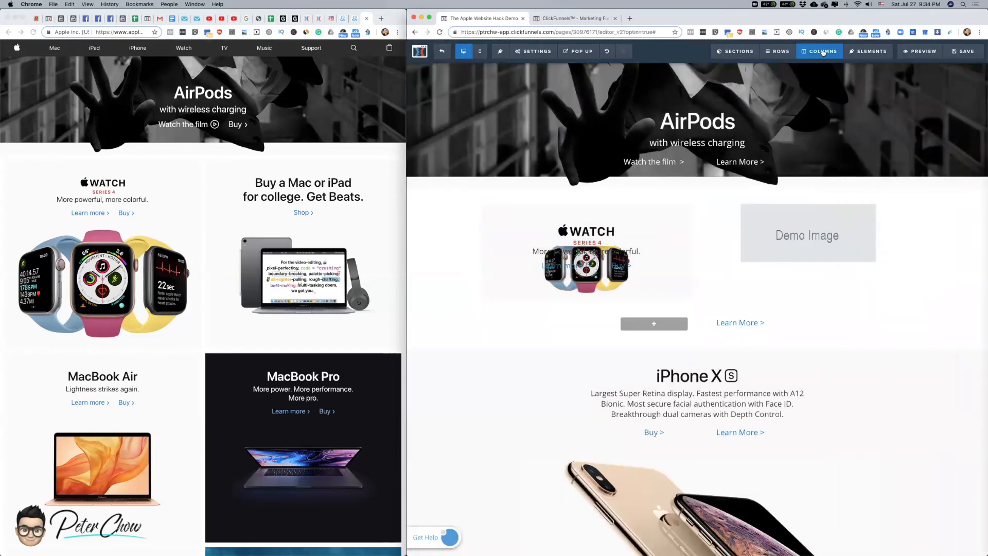
click(823, 53)
scroll(875, 505, down, 5)
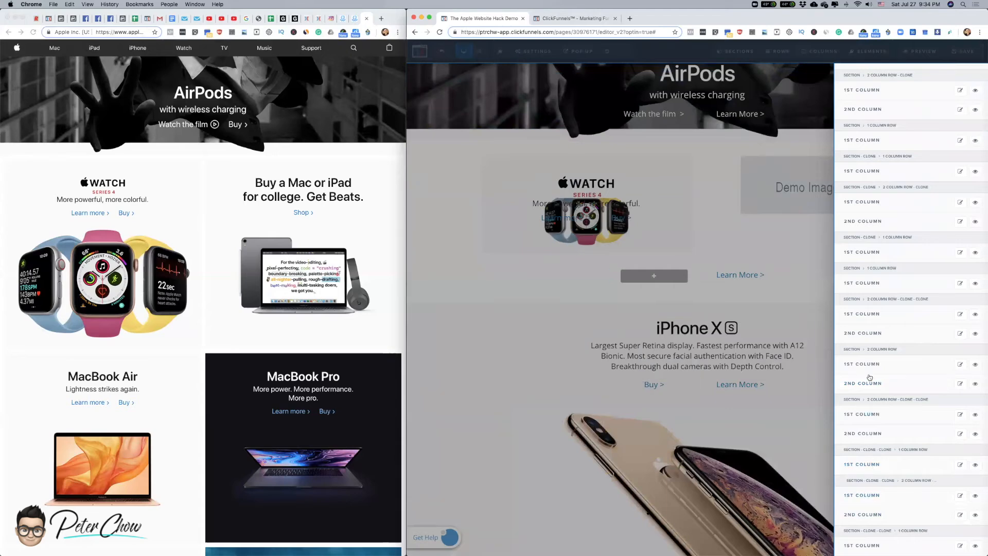
click(870, 365)
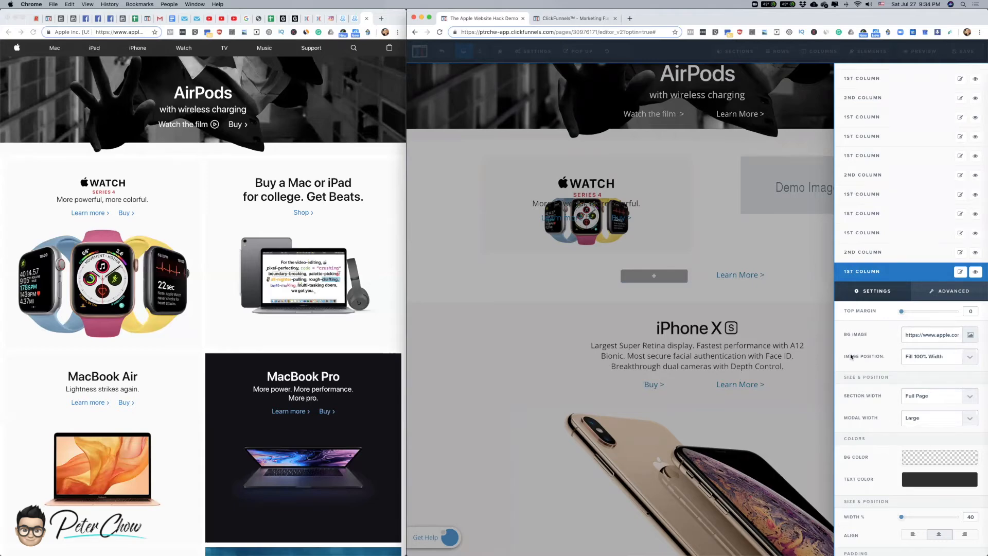
scroll(868, 435, down, 6)
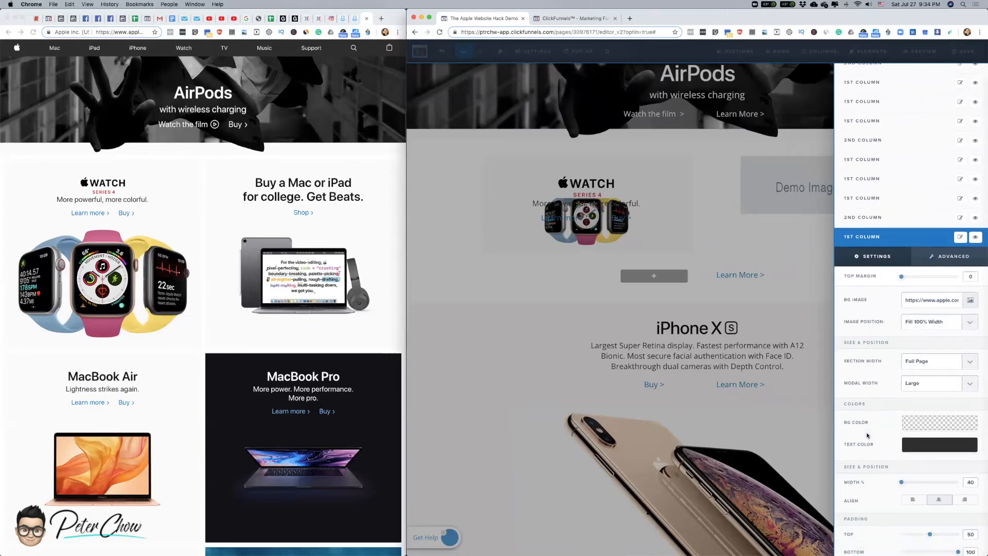
scroll(868, 435, up, 2)
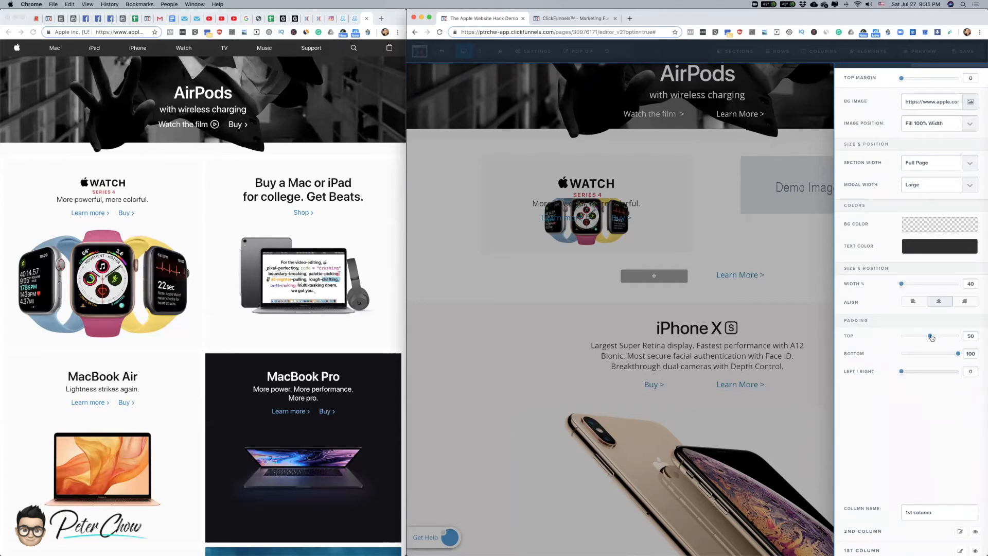
drag(931, 336, 921, 337)
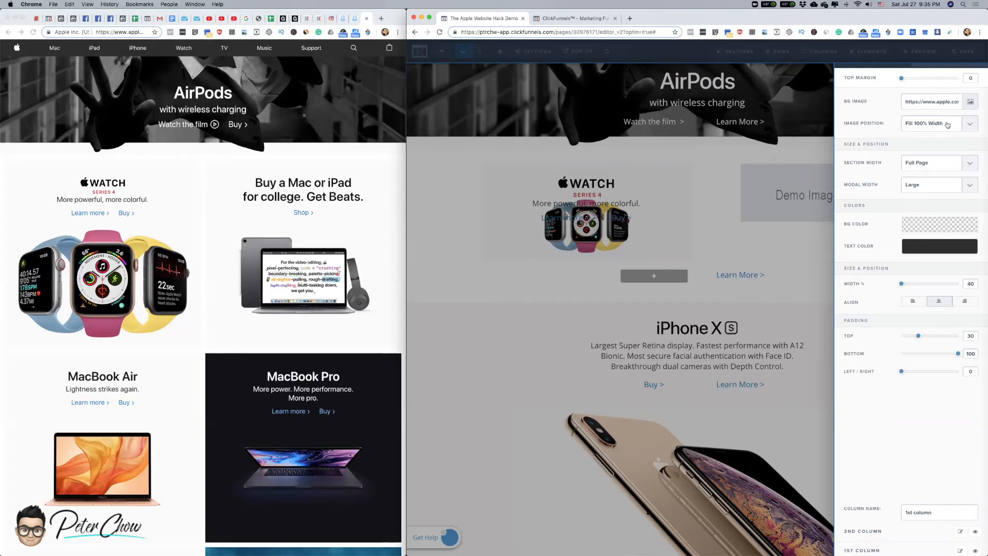
- Set the Apple Watch column's background image position to Repeat Horizontally and its top padding to 65
click(967, 124)
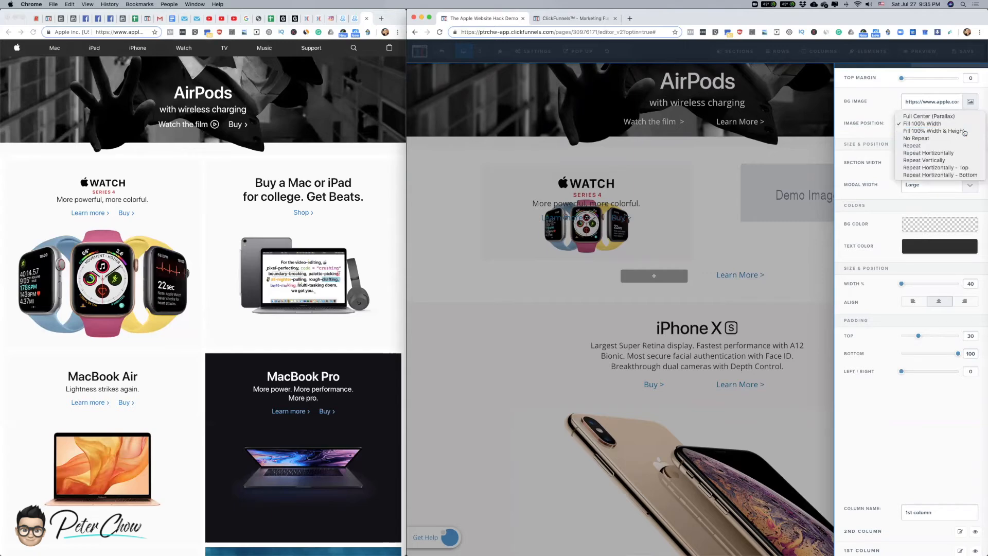
click(964, 132)
click(973, 125)
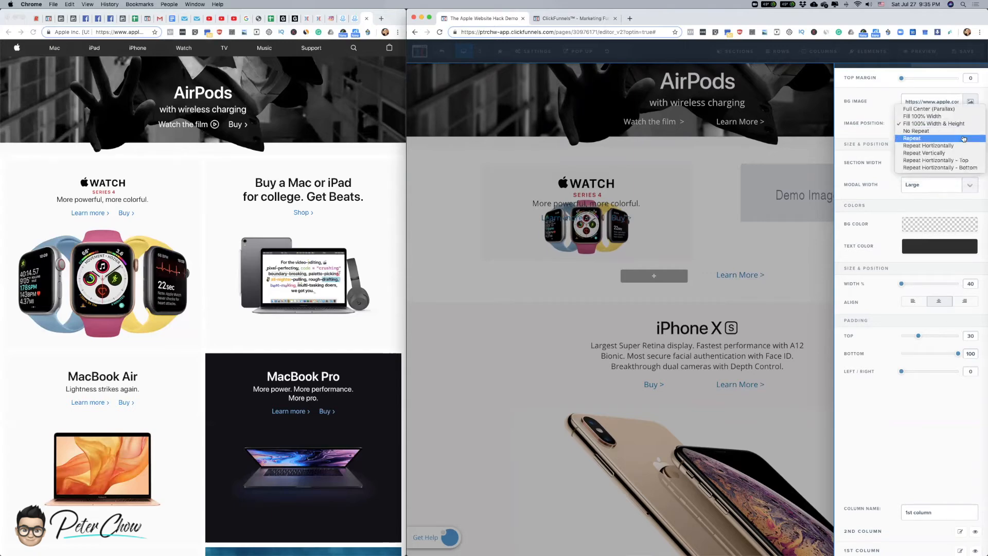
click(962, 147)
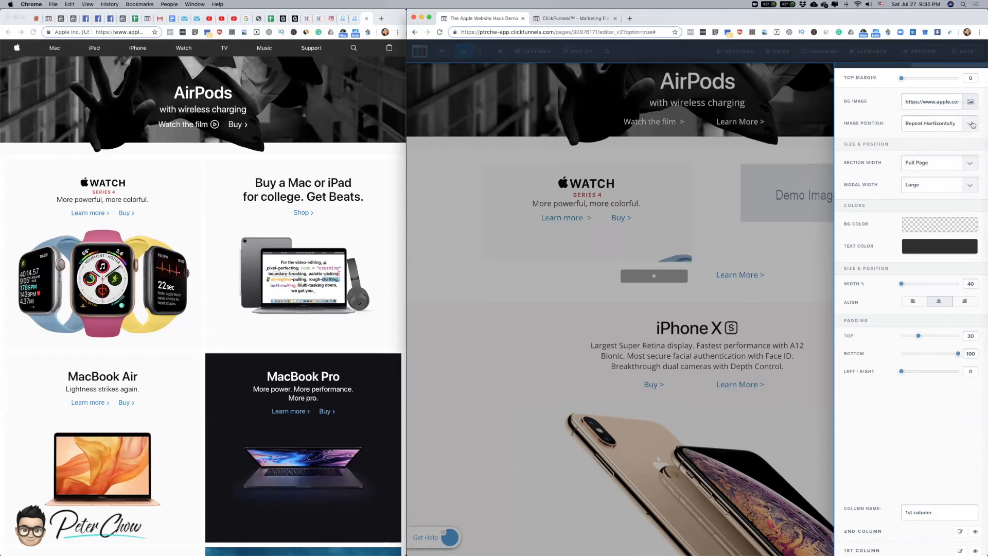
click(973, 125)
click(972, 130)
click(972, 131)
click(971, 124)
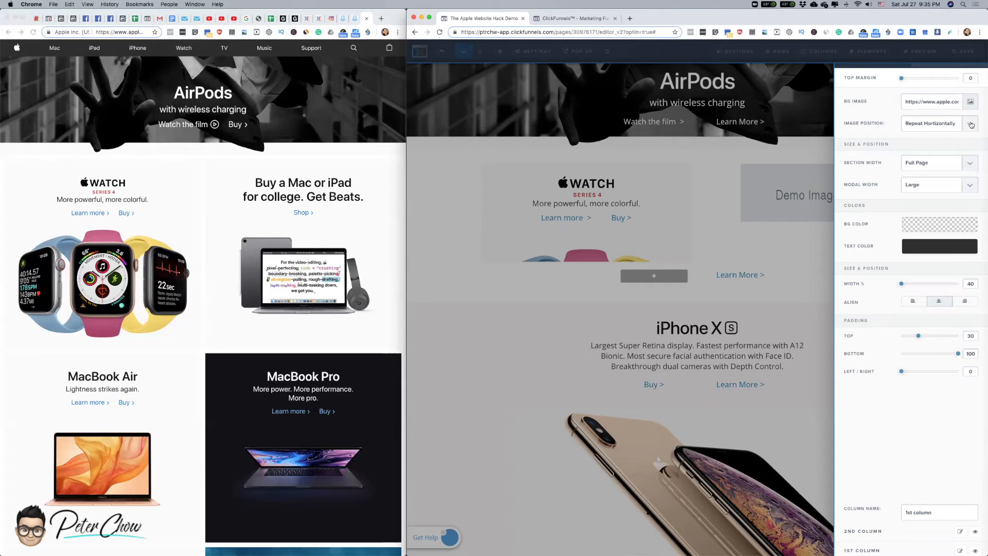
mouse_move(918, 336)
mouse_down()
mouse_move(866, 337)
mouse_move(947, 335)
mouse_move(938, 339)
mouse_up()
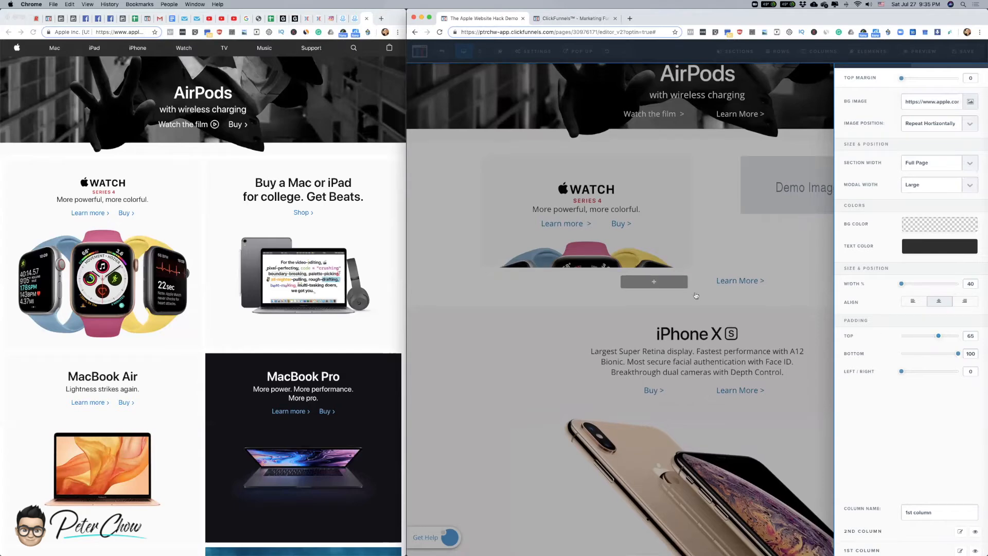
- Set the font size of the "Learn more > Buy >" line under the Apple Watch tagline to 18
click(626, 222)
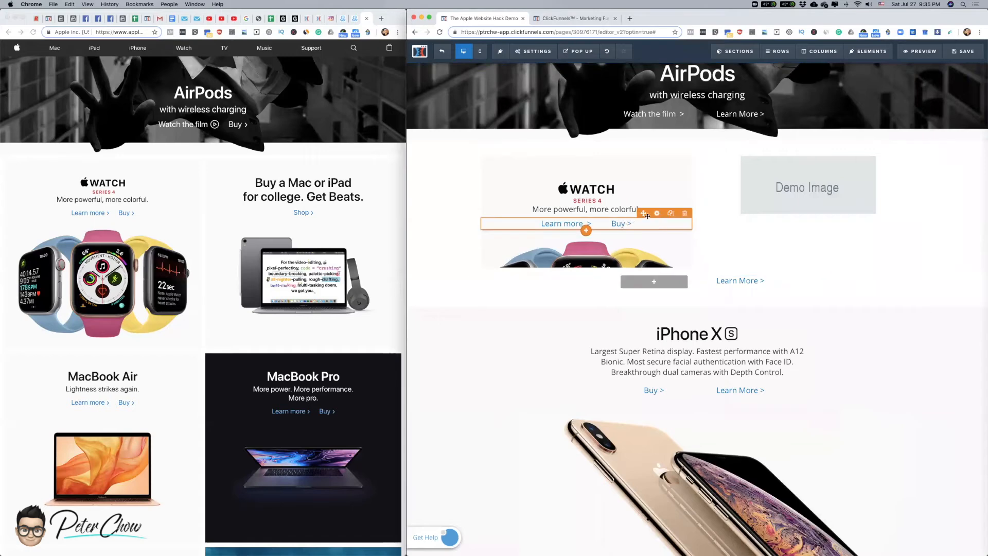
click(655, 218)
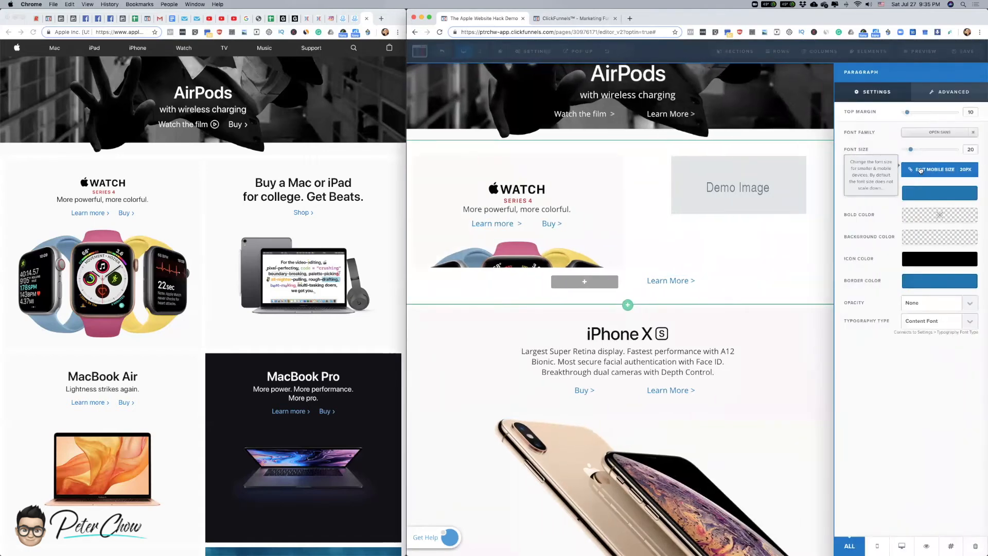
drag(911, 150, 909, 150)
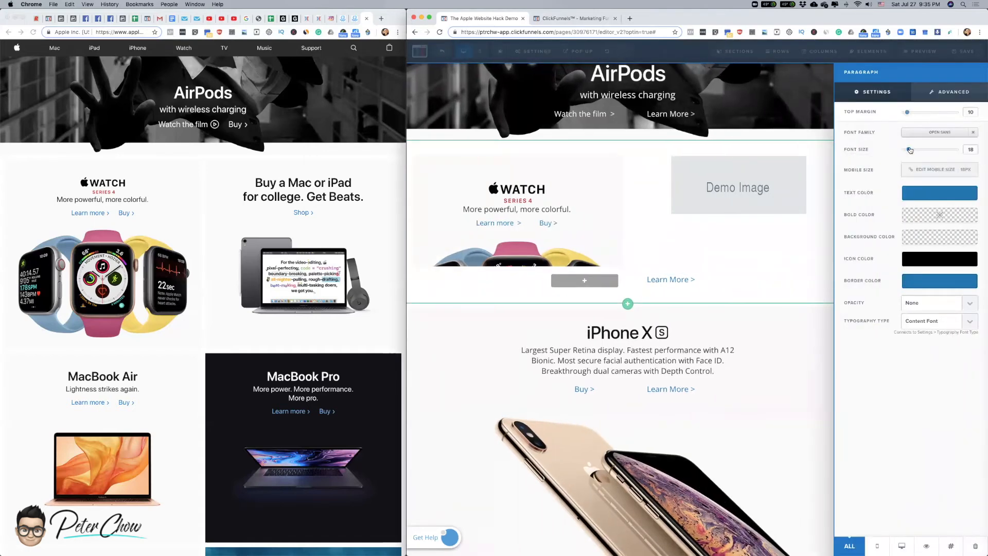
click(784, 252)
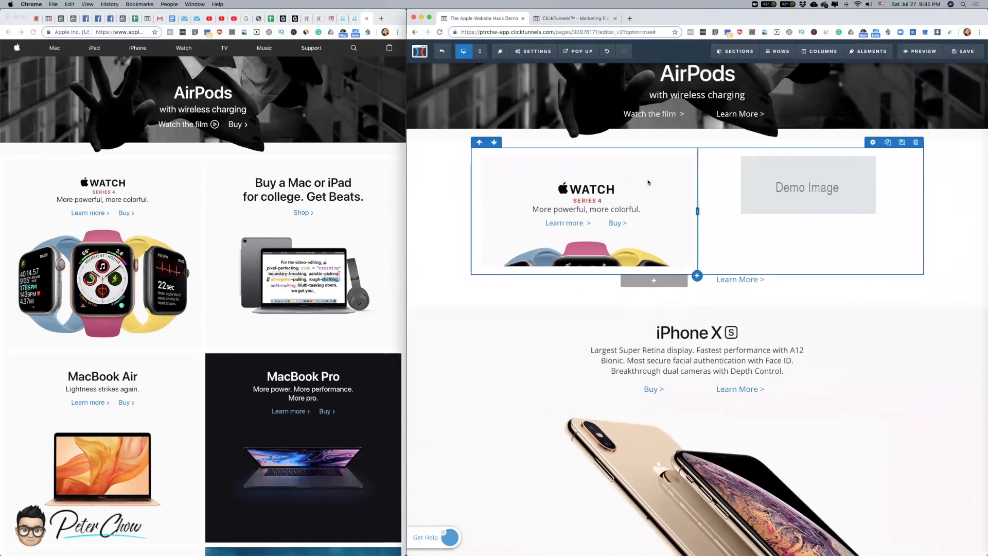
- Set the Apple Watch column's bottom padding to 500 and its width to 100%
click(821, 51)
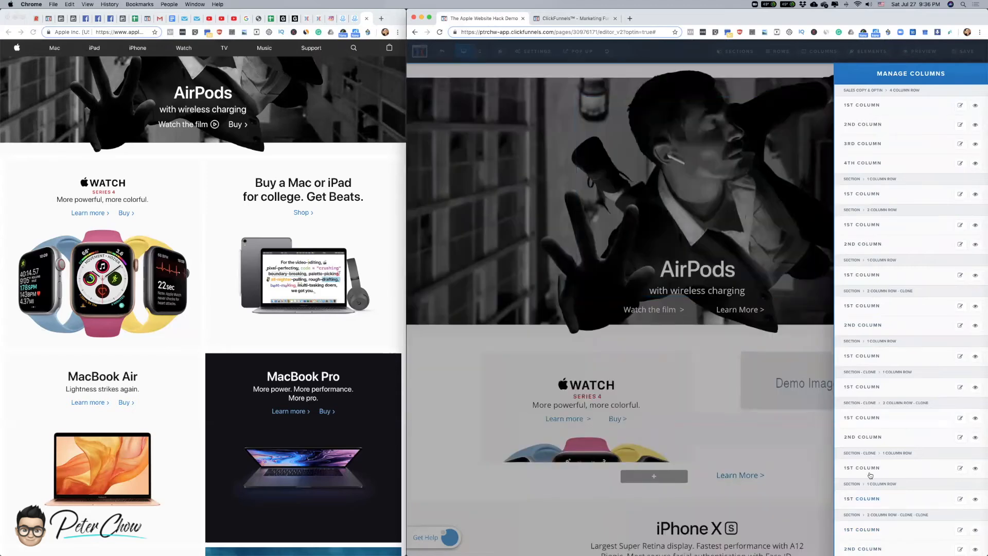
scroll(865, 430, down, 4)
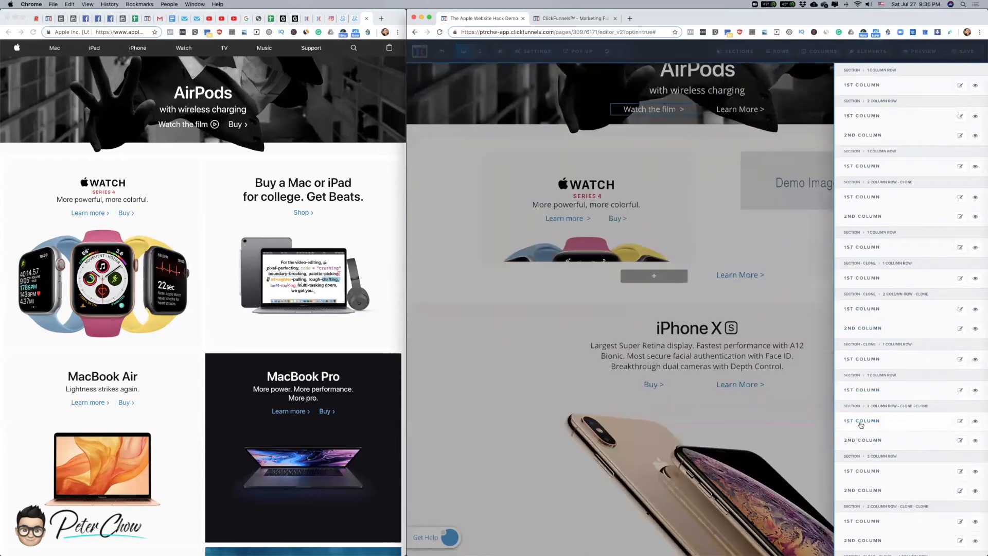
click(866, 471)
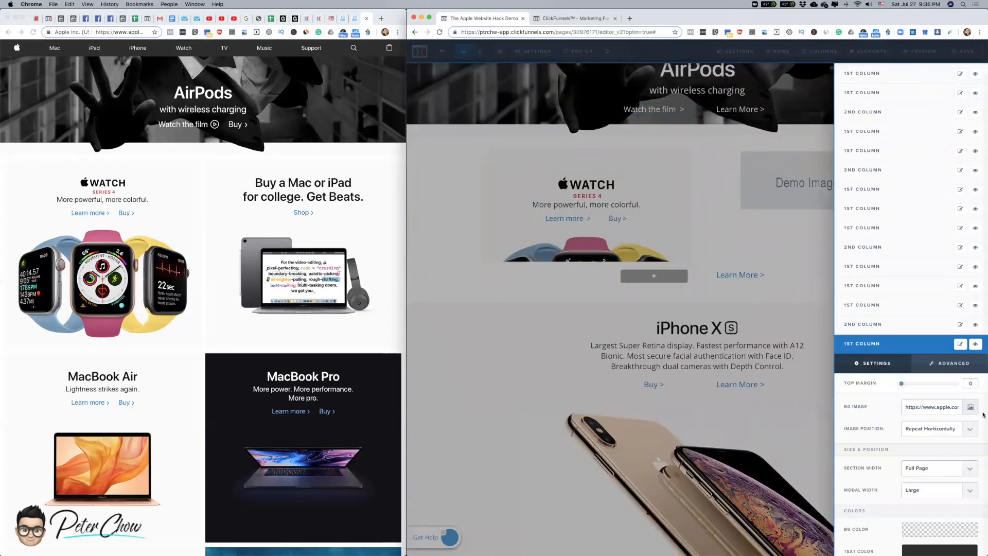
scroll(900, 453, down, 3)
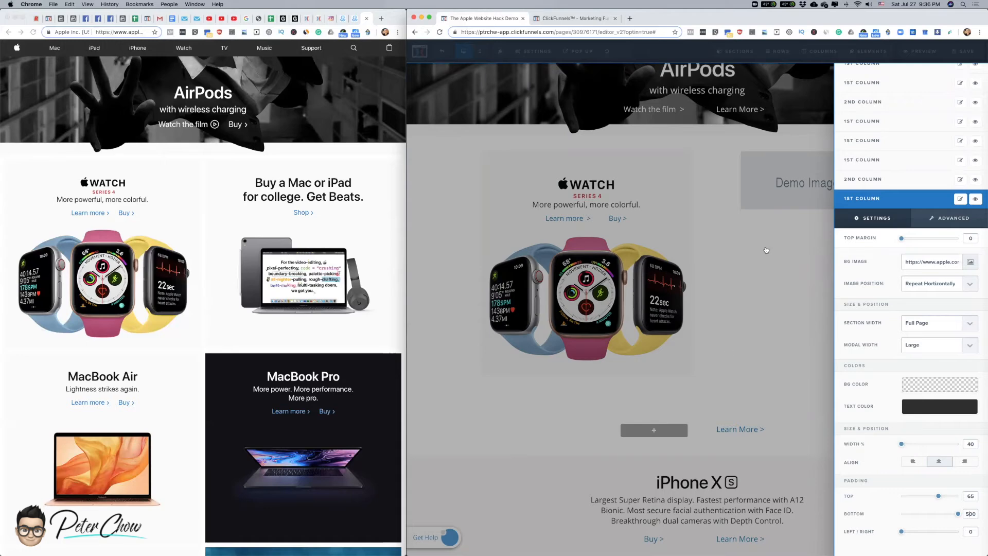
click(902, 445)
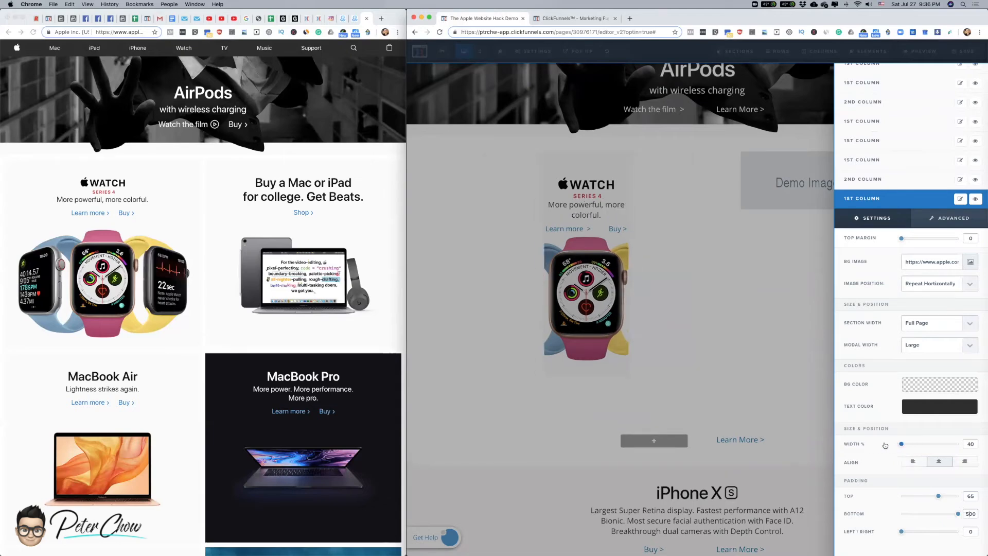
drag(902, 444, 979, 444)
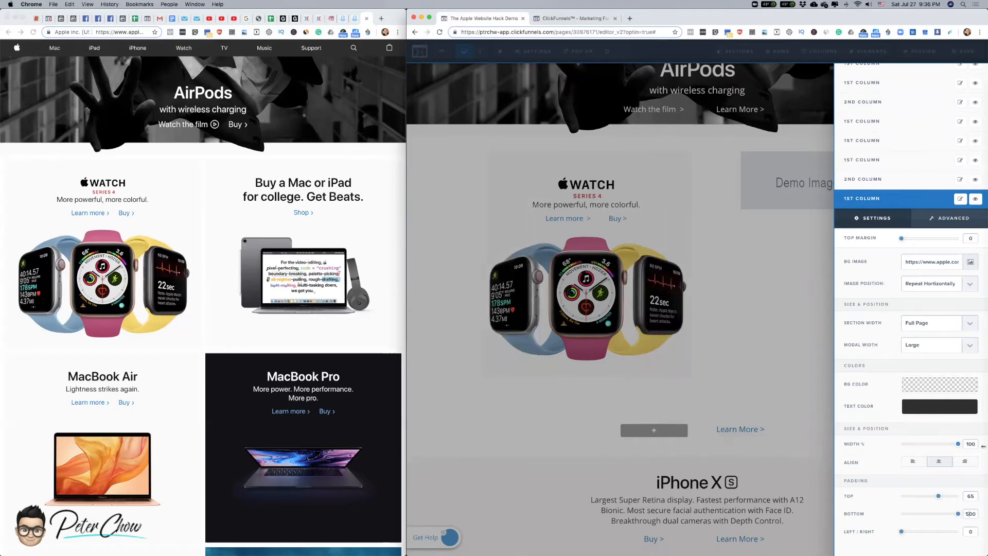
click(707, 304)
- Set the padding of the Apple Watch row's second column to 65 top and 500 bottom
click(830, 54)
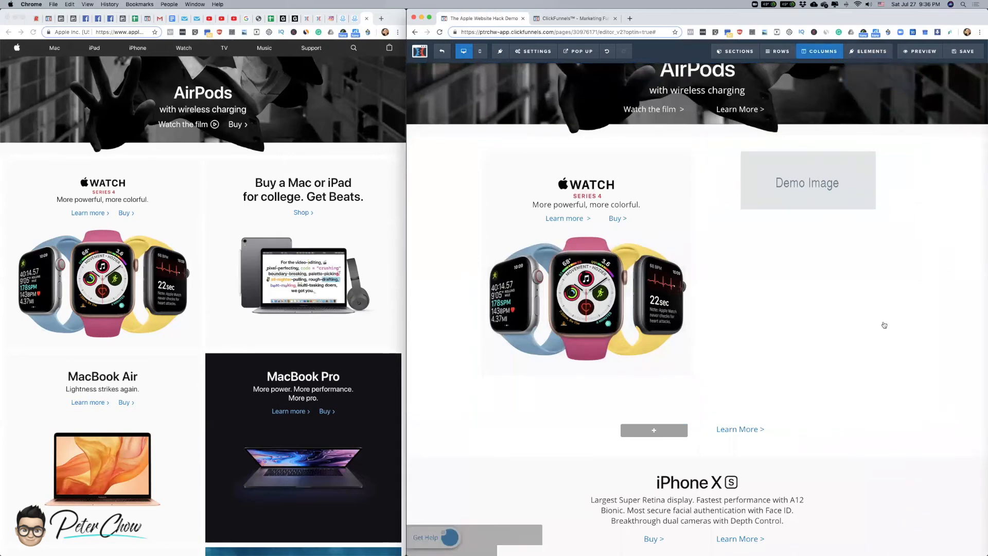
scroll(927, 429, down, 5)
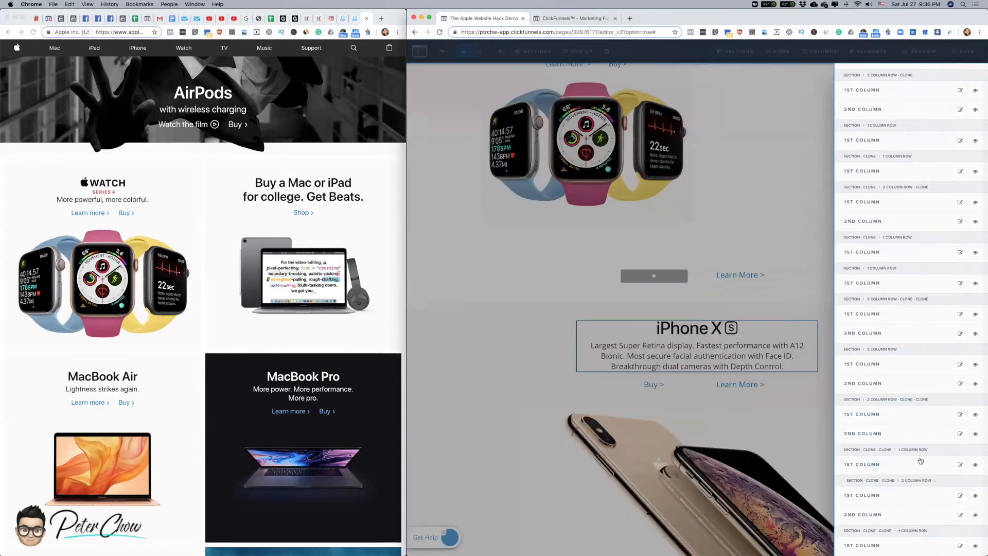
click(871, 383)
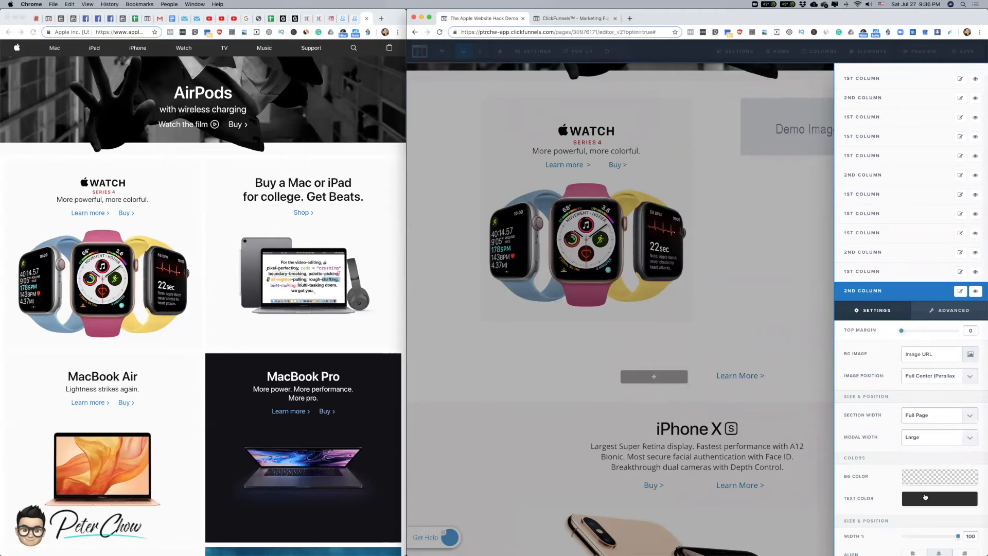
scroll(929, 463, down, 5)
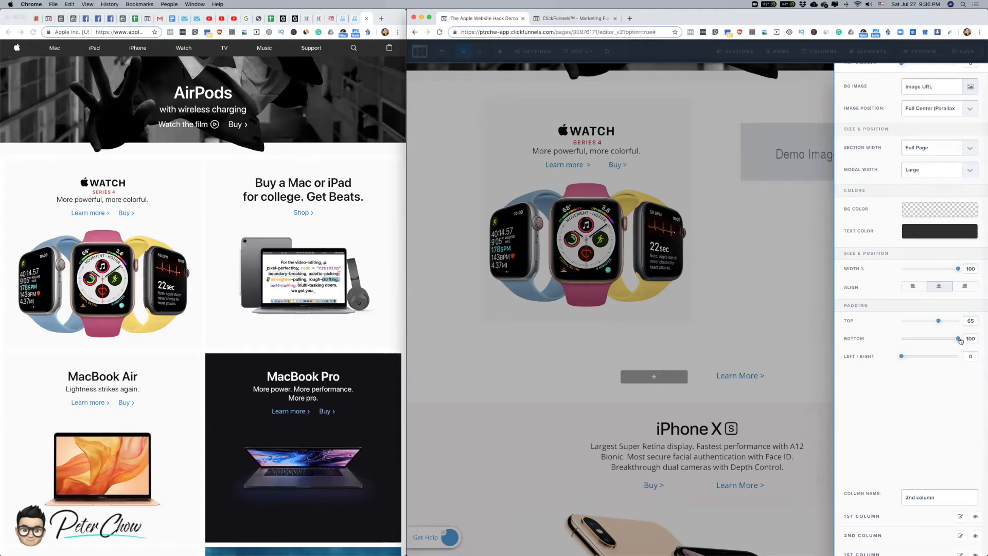
text(5)
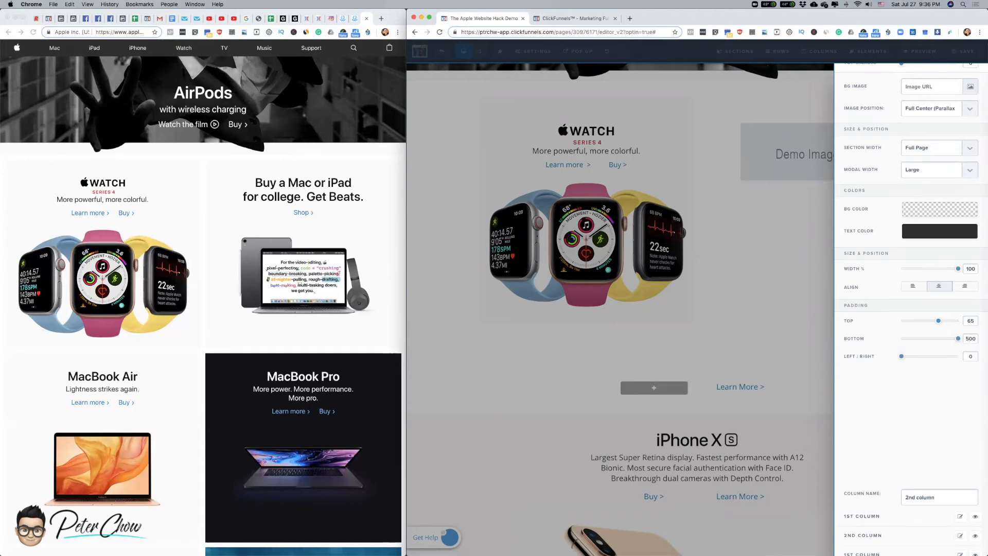
click(747, 235)
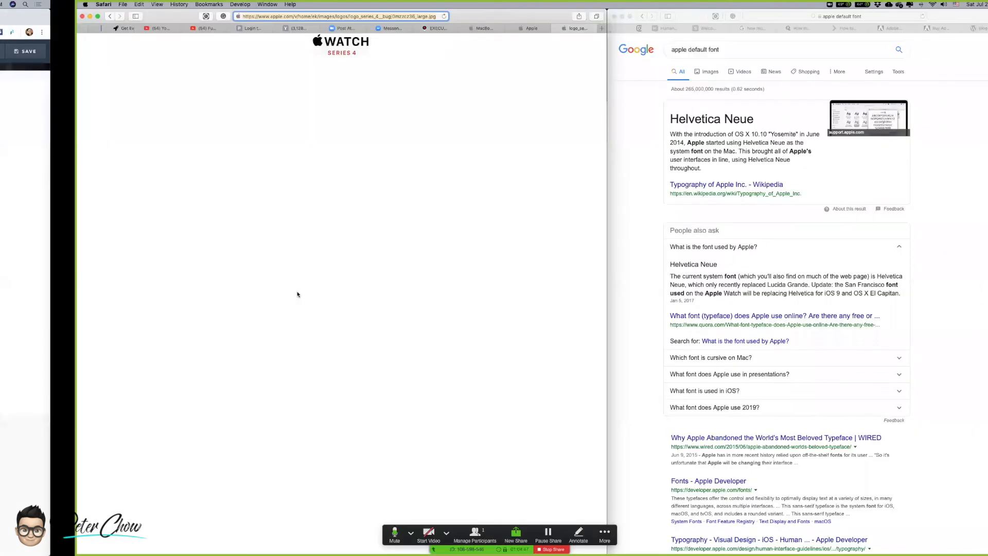
- Close the Apple Watch logo image and browse Apple's page image resources for the Mac, iPad and Beats college tile picture
click(363, 148)
key(super+w)
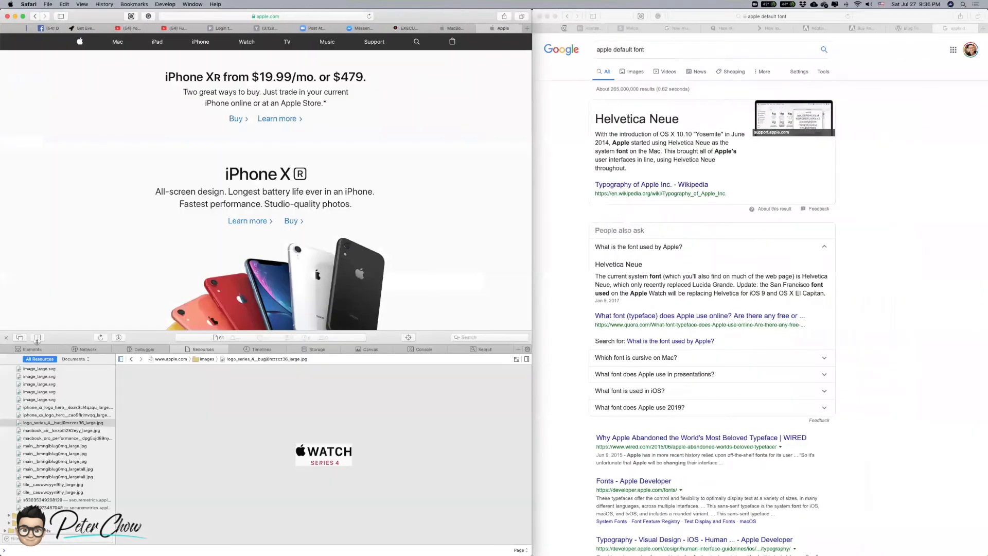
click(60, 431)
key(Down)
key(Down)
key(Down)
key(Down)
key(Down)
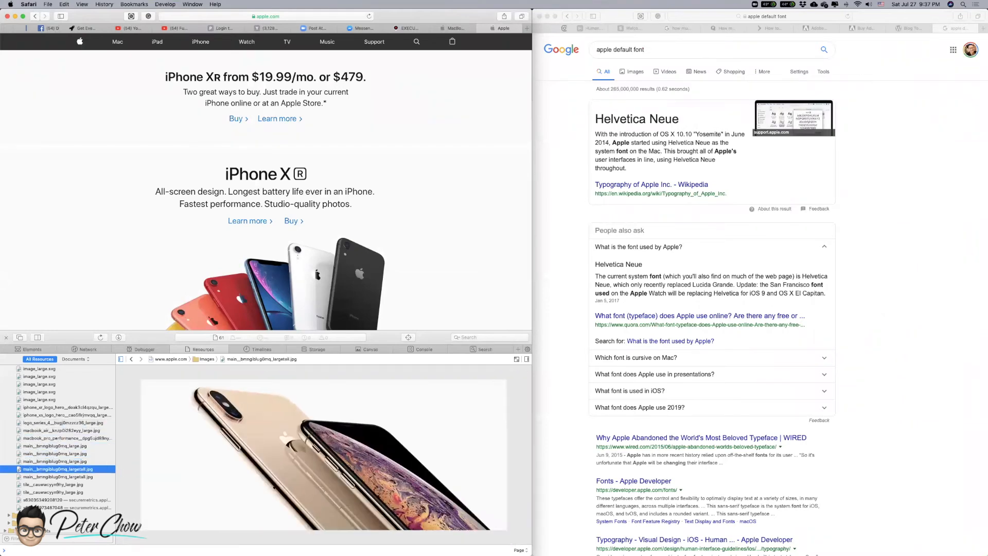
key(Down)
key(Down)
key(Down)
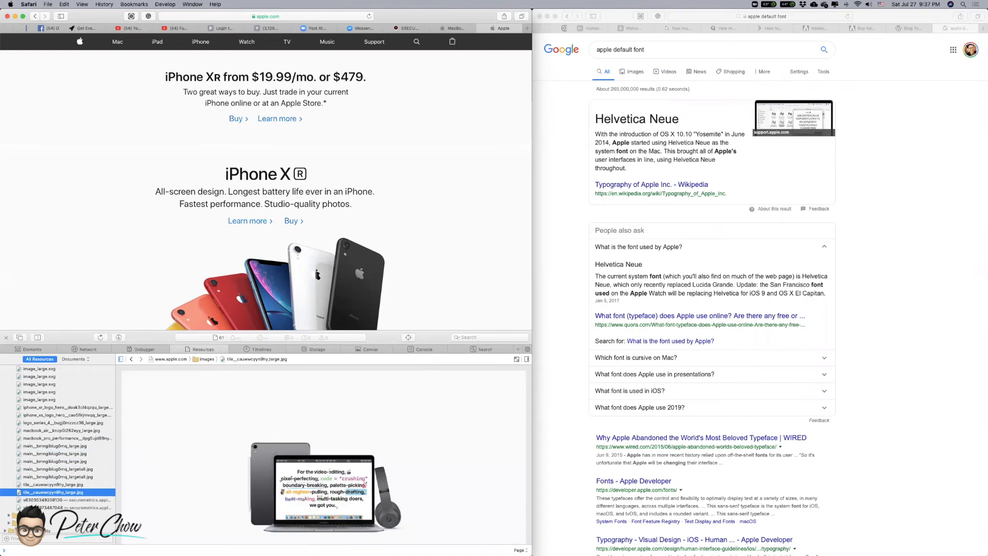
- Open the Mac, iPad and Beats tile image in its own tab and copy its URL
right_click(47, 491)
click(76, 498)
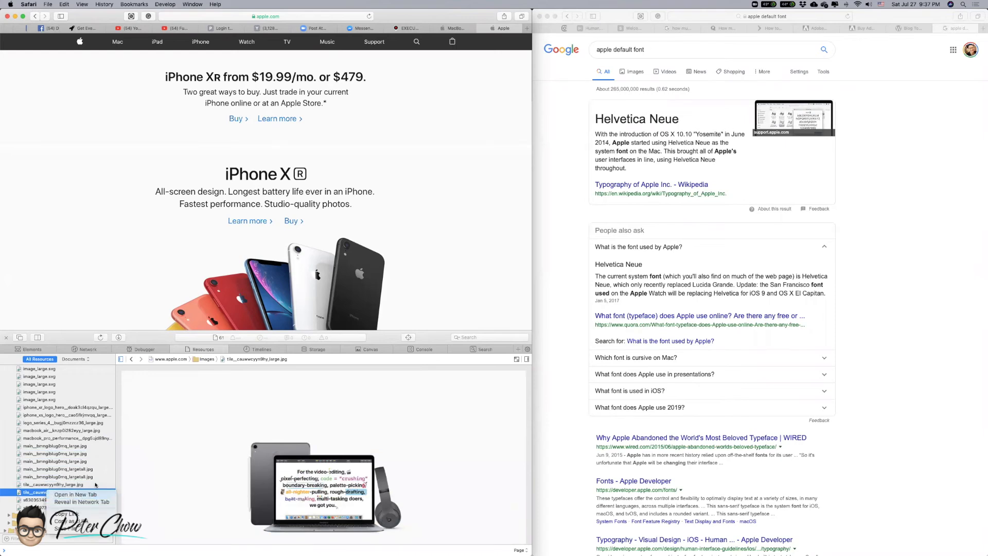
key(super+l)
key(super+c)
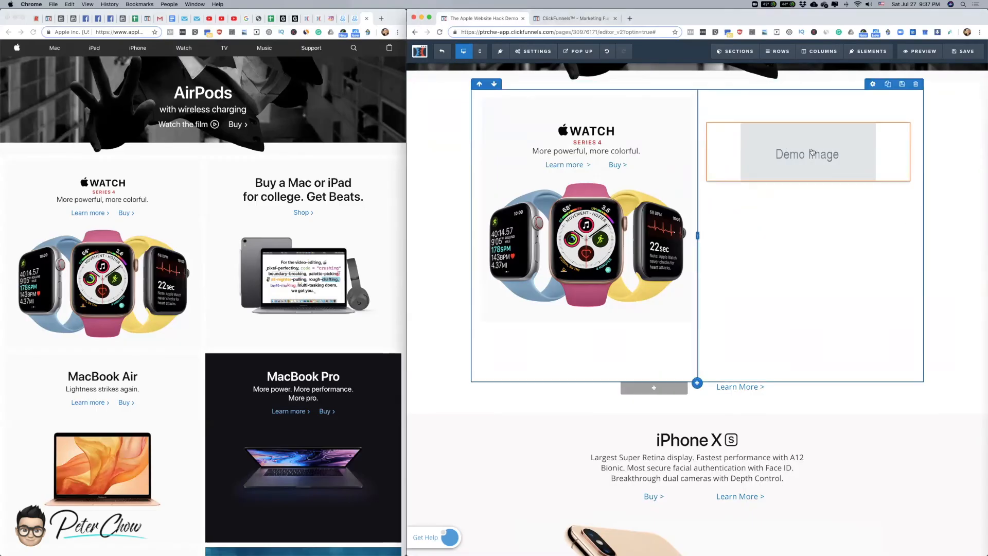
- Set the copied tile image URL as the background image of the second column beside the Apple Watch tile
click(812, 153)
mouse_move(866, 56)
click(838, 52)
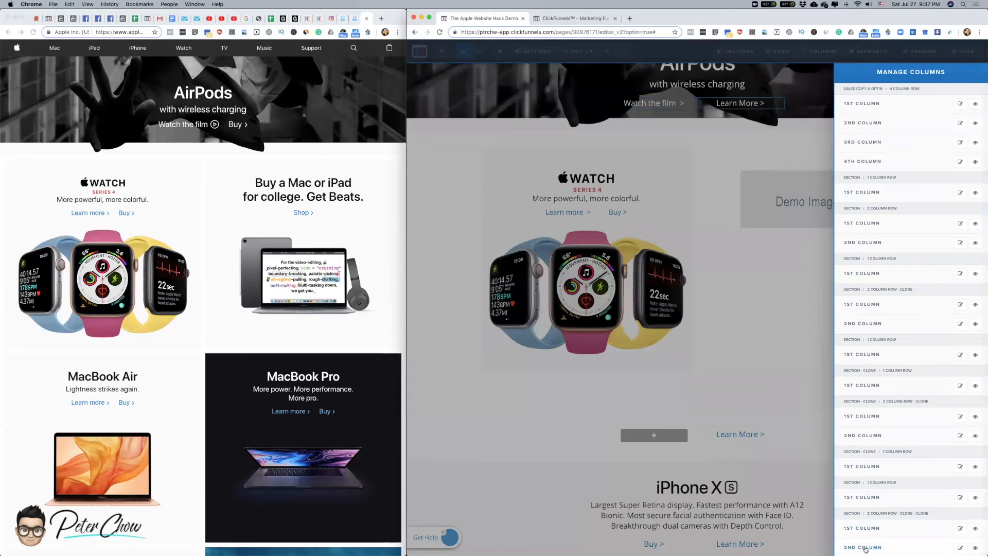
scroll(867, 548, down, 1)
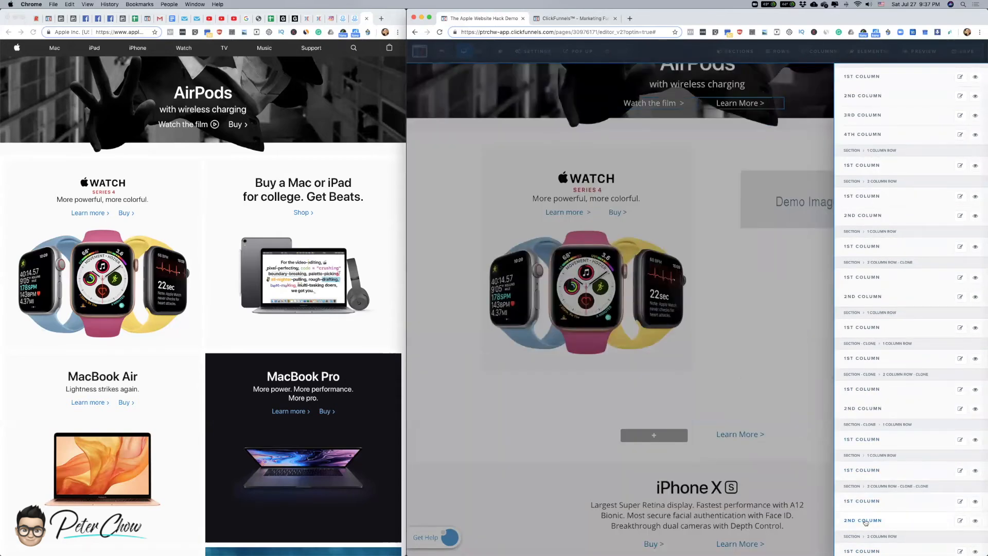
scroll(866, 522, down, 1)
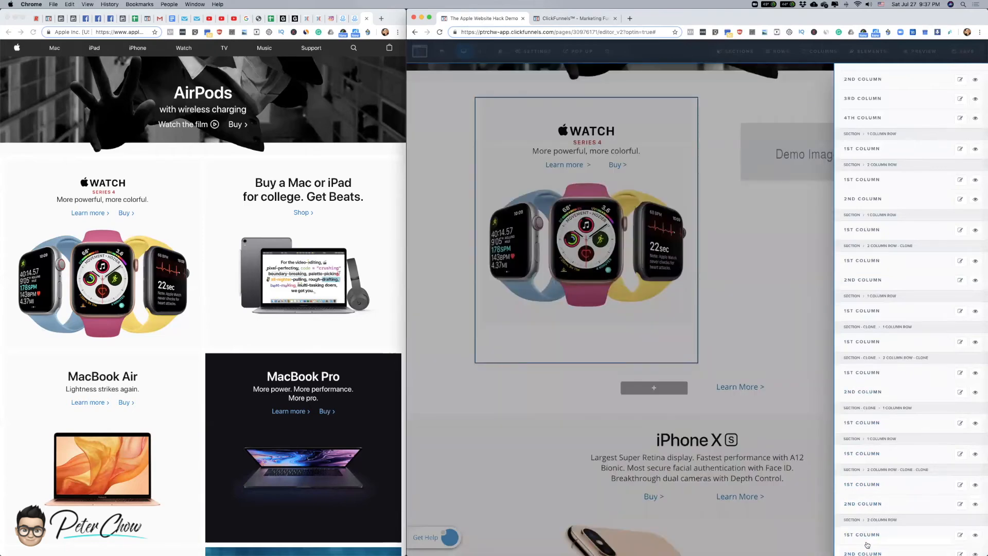
scroll(867, 535, down, 5)
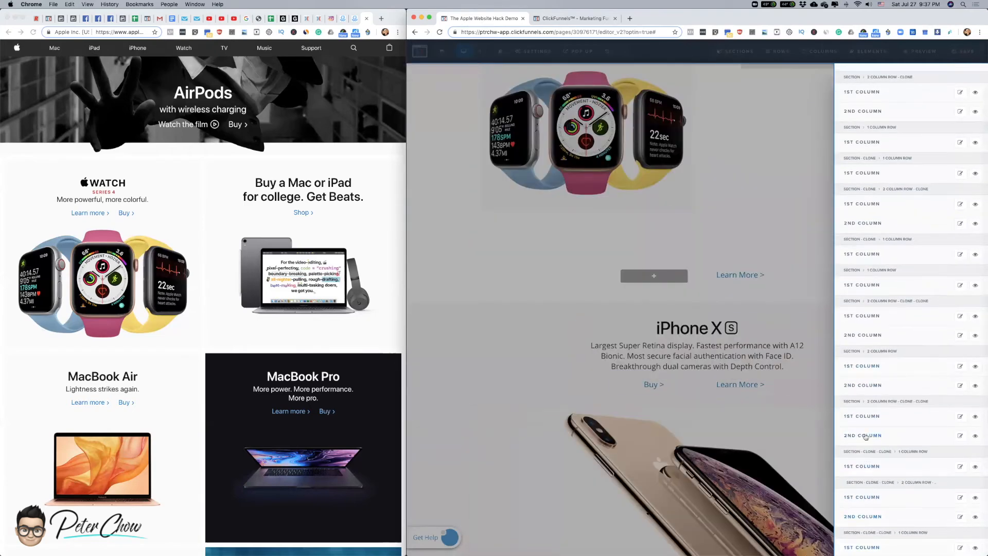
click(867, 386)
click(935, 355)
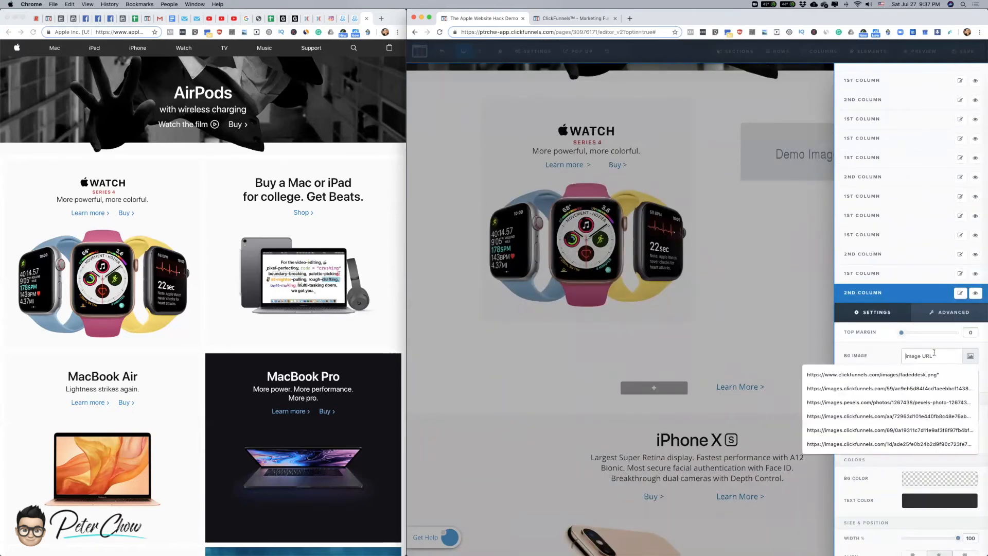
key(super+v)
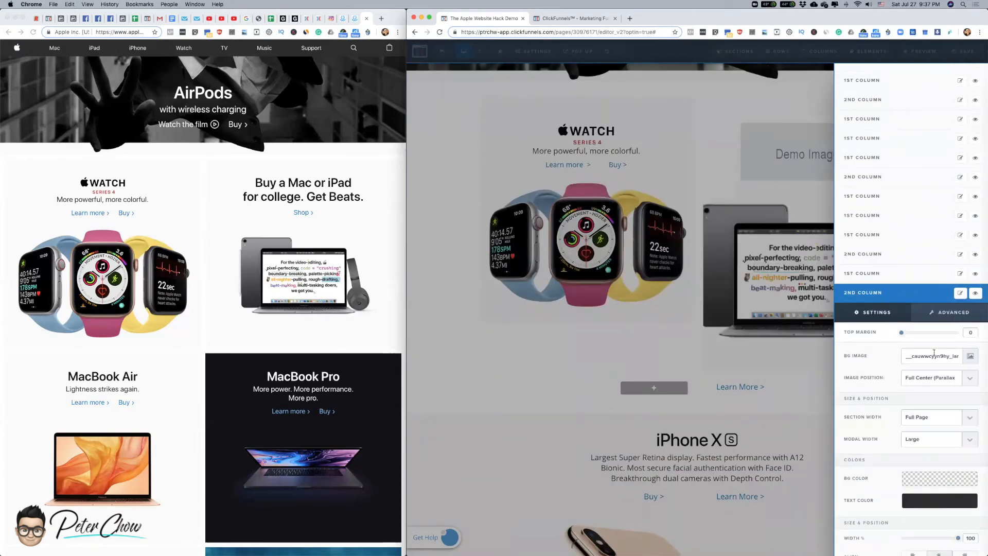
- Set the second column's background image position to Repeat Horizontally - Top
click(974, 380)
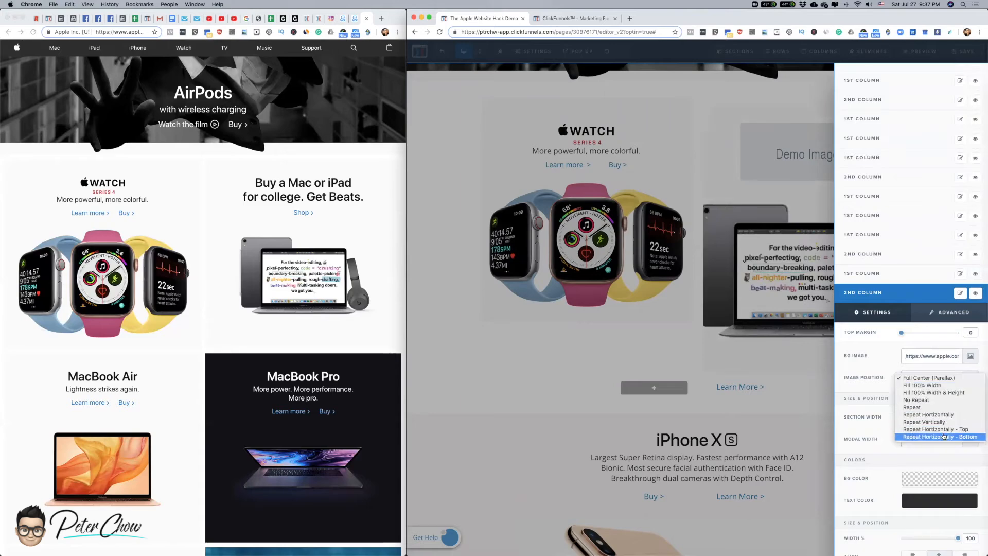
click(942, 415)
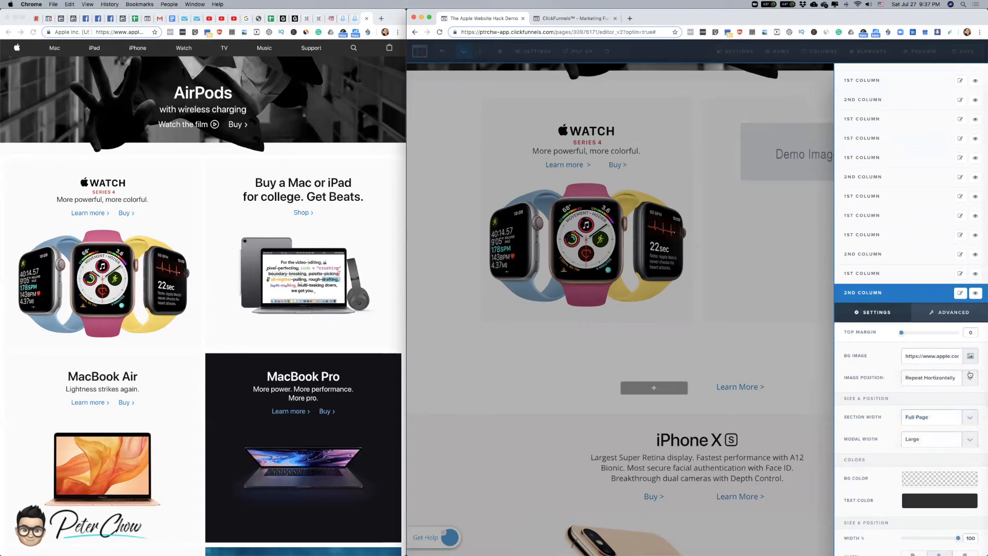
click(970, 375)
click(958, 402)
click(969, 378)
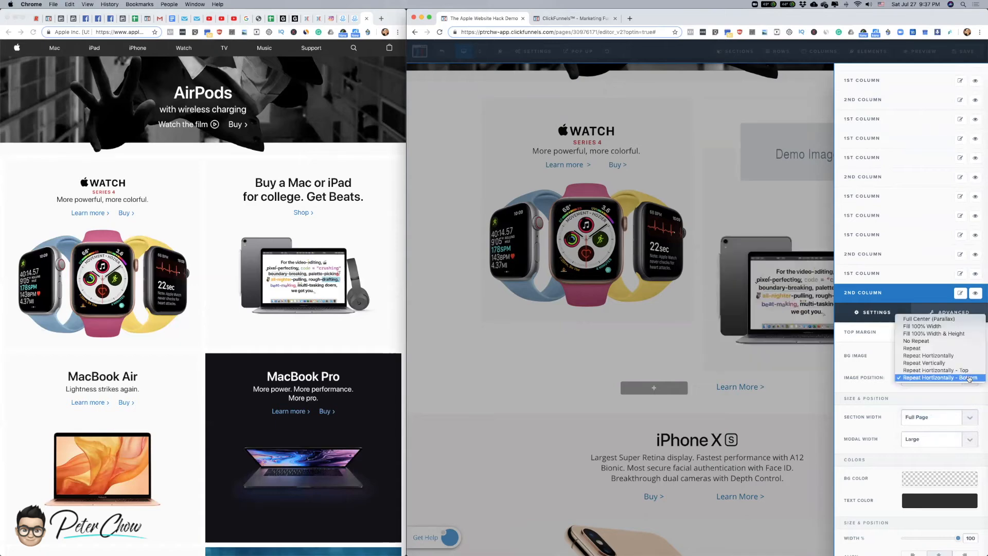
click(968, 370)
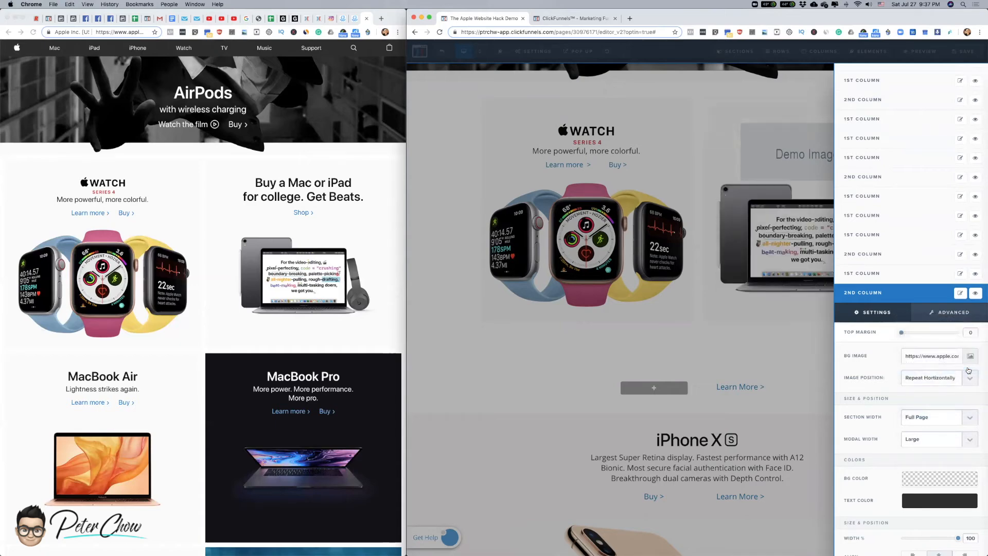
click(309, 185)
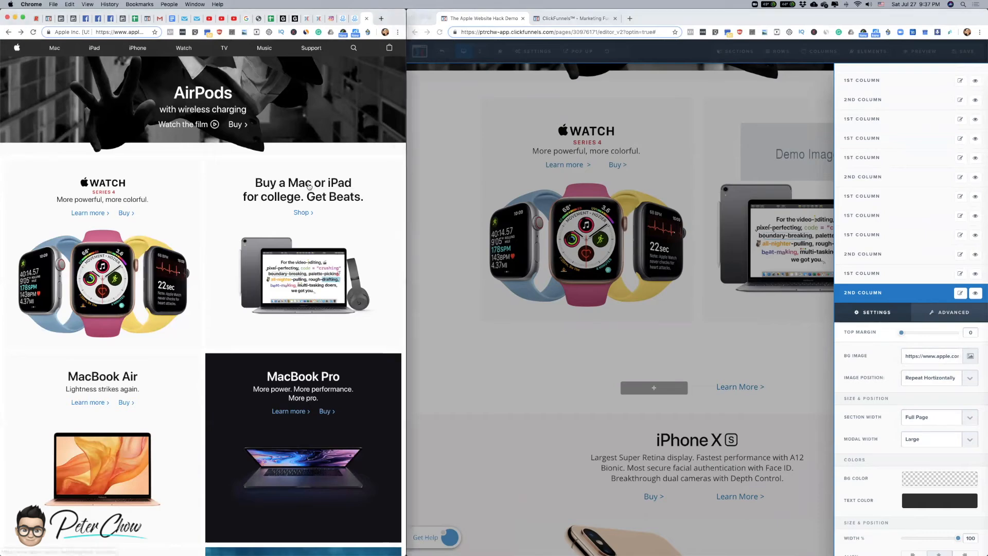
click(400, 242)
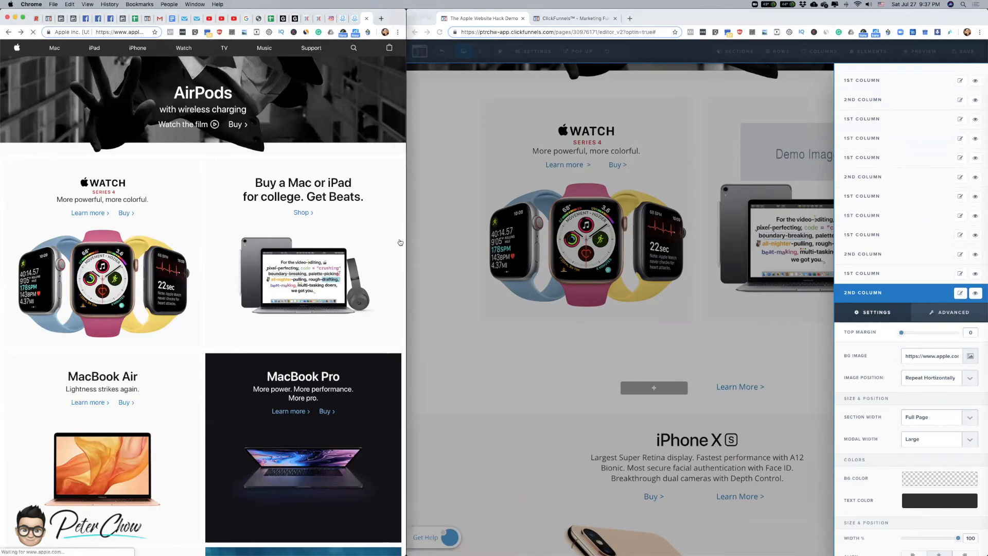
click(8, 32)
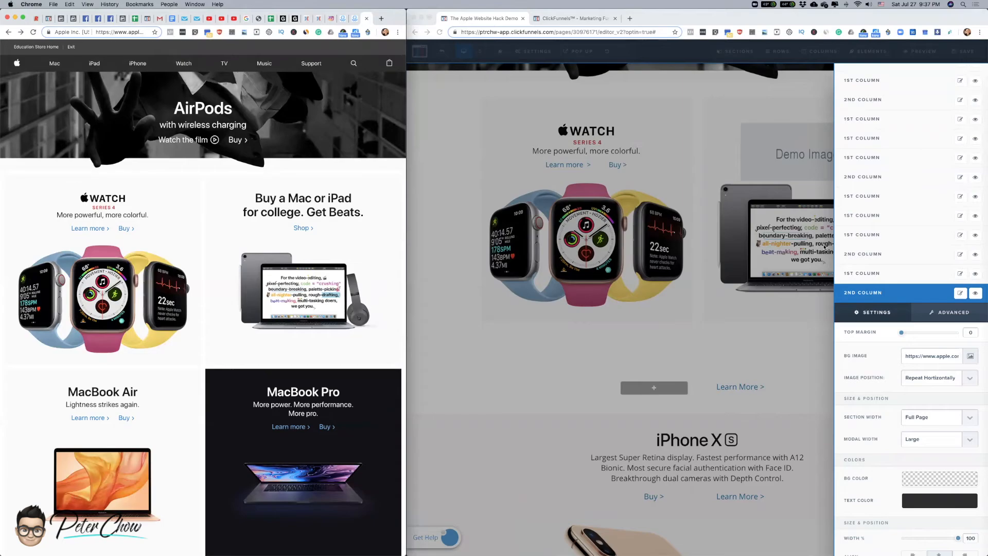
- Switch to Safari and copy the headline "Buy a Mac or iPad for college. Get Beats." from Apple's page
key(super+Tab)
click(363, 353)
key(super+w)
drag(355, 123, 195, 95)
key(ctrl+c)
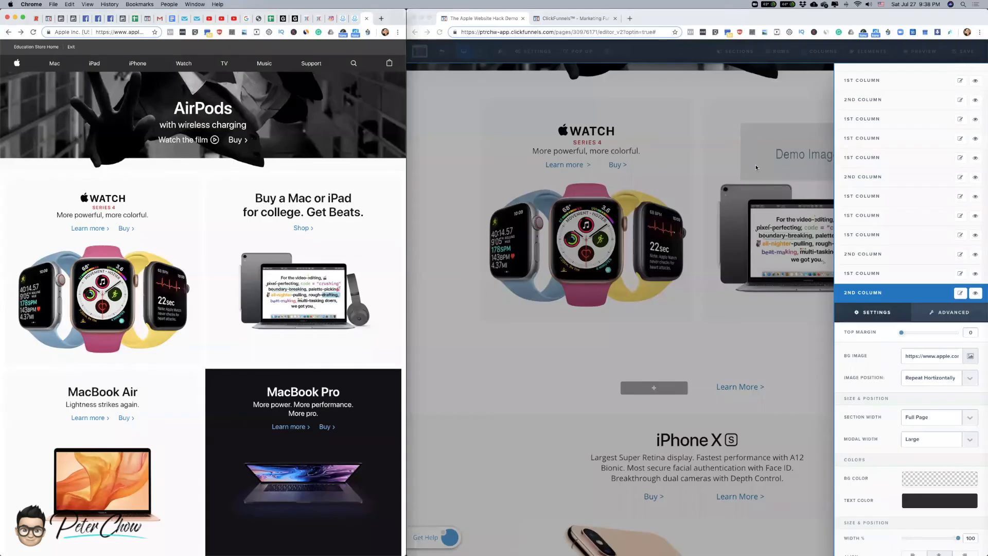
- Add a sub-headline below the Demo Image in the second column with the text "Buy a Mac or iPad for college. Get Beats."
click(829, 164)
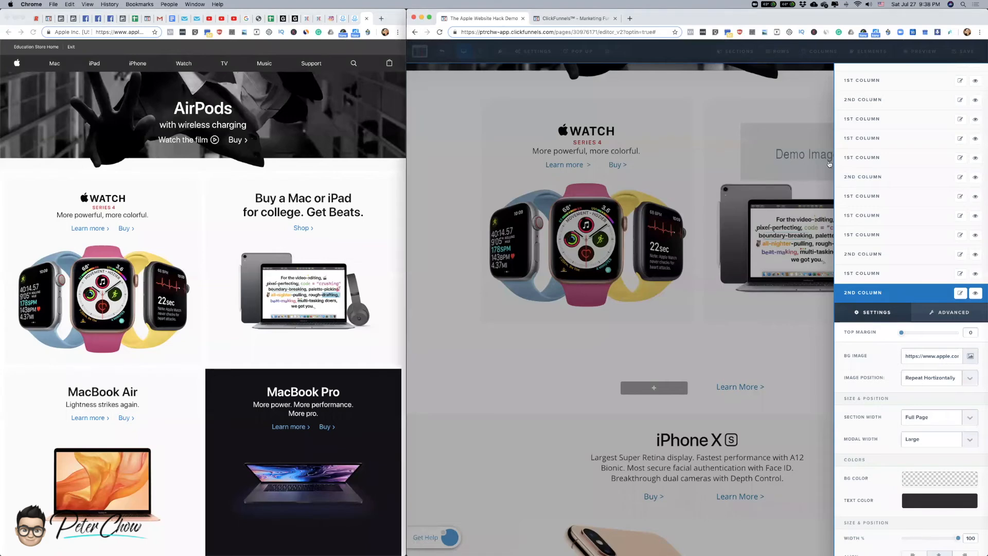
click(786, 91)
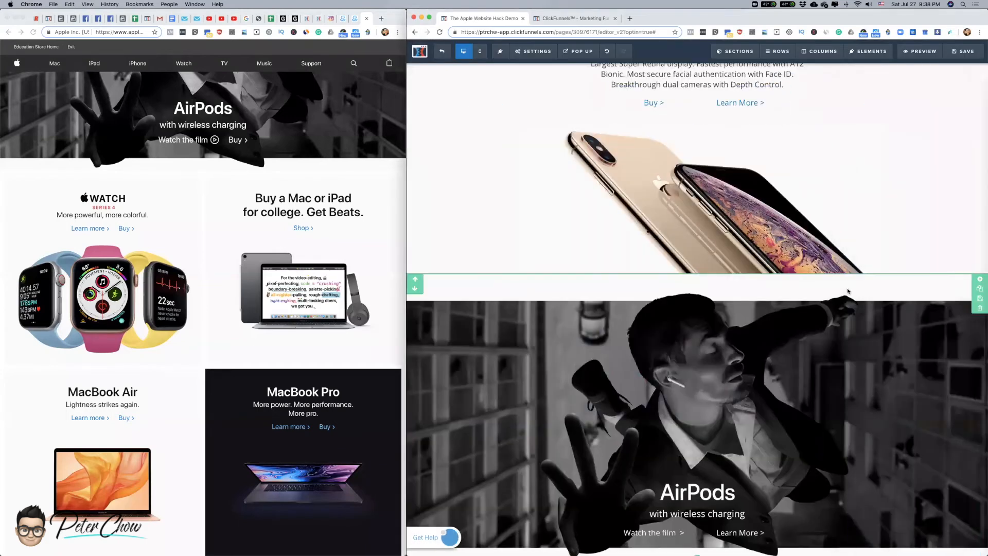
scroll(848, 292, up, 7)
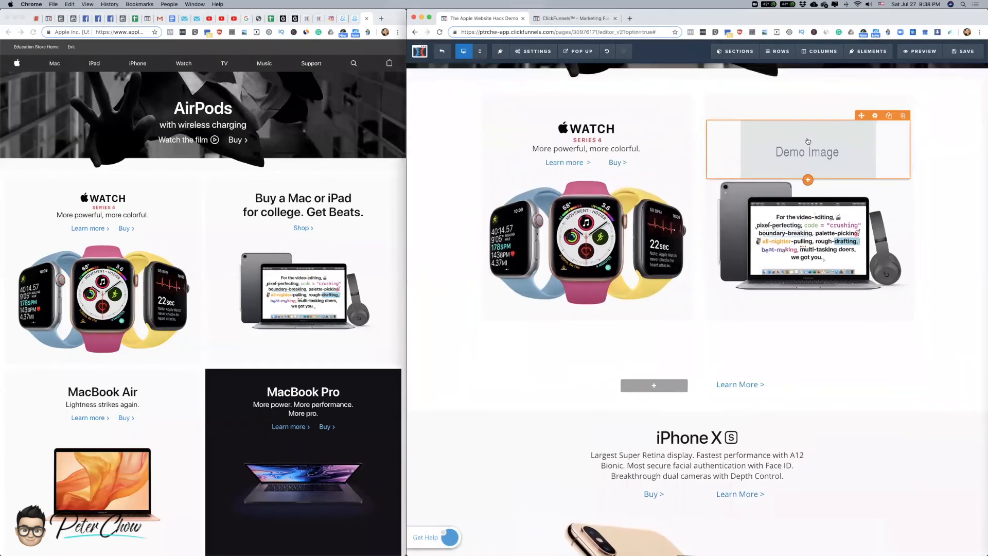
click(808, 180)
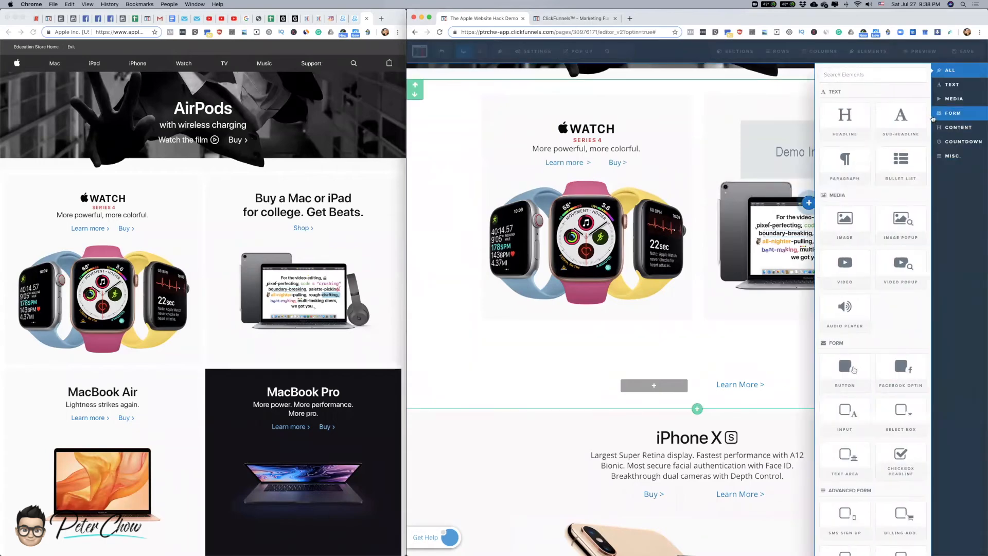
click(901, 117)
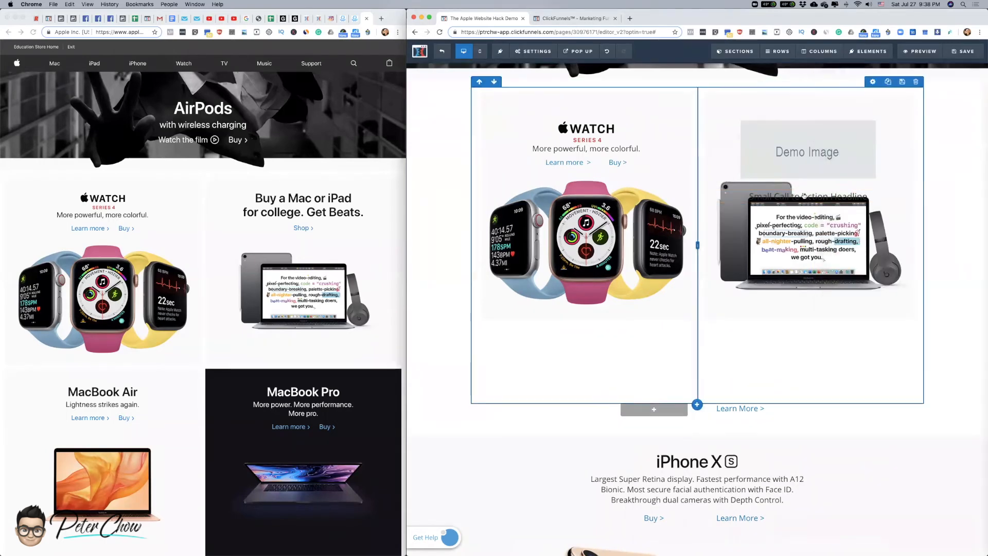
click(804, 196)
key(ctrl+a)
key(ctrl+v)
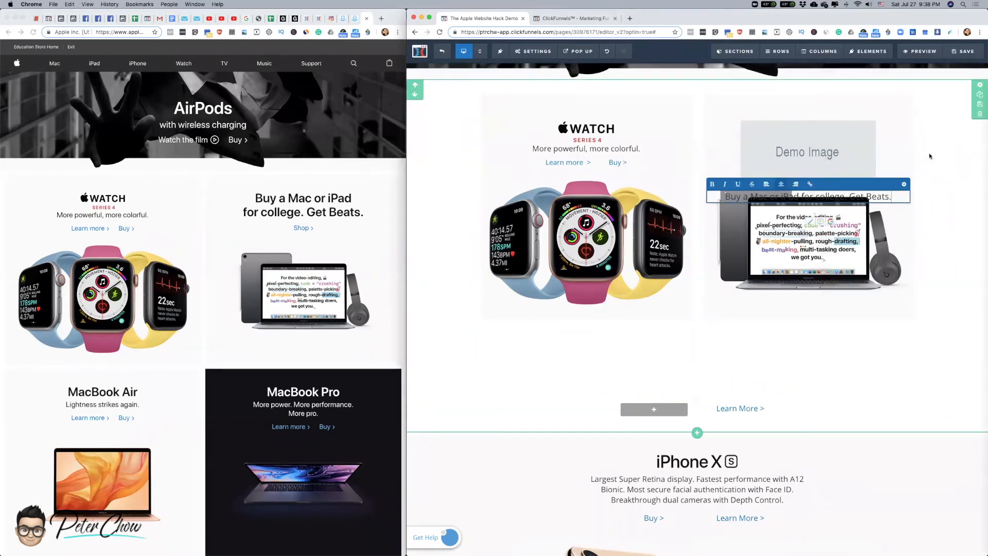
click(930, 156)
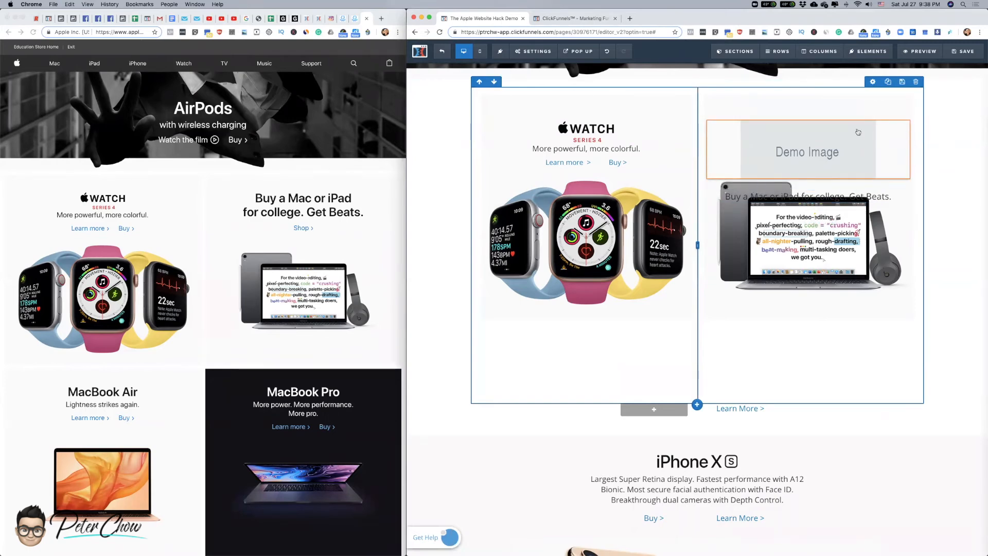
- Delete the Demo Image placeholder above the new sub-headline
click(903, 115)
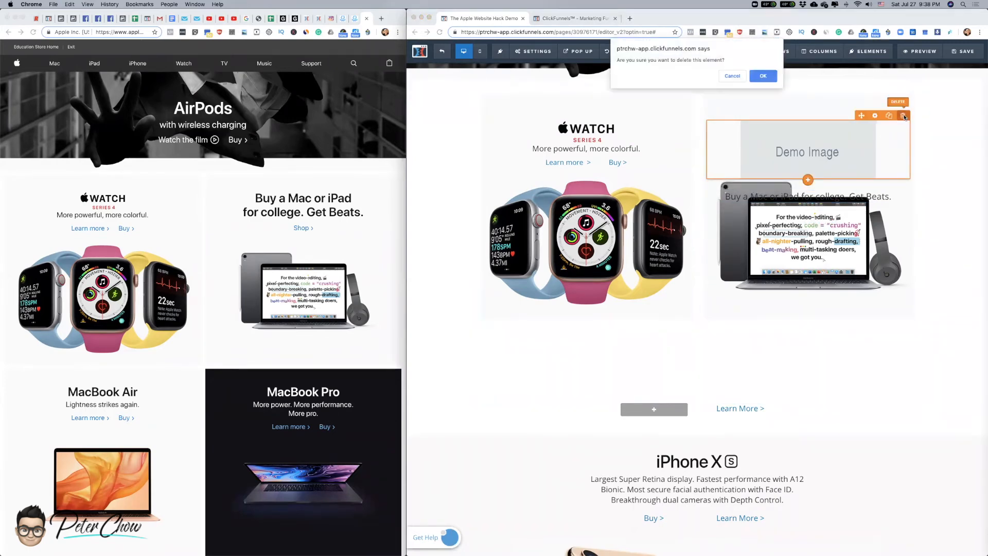
key(Return)
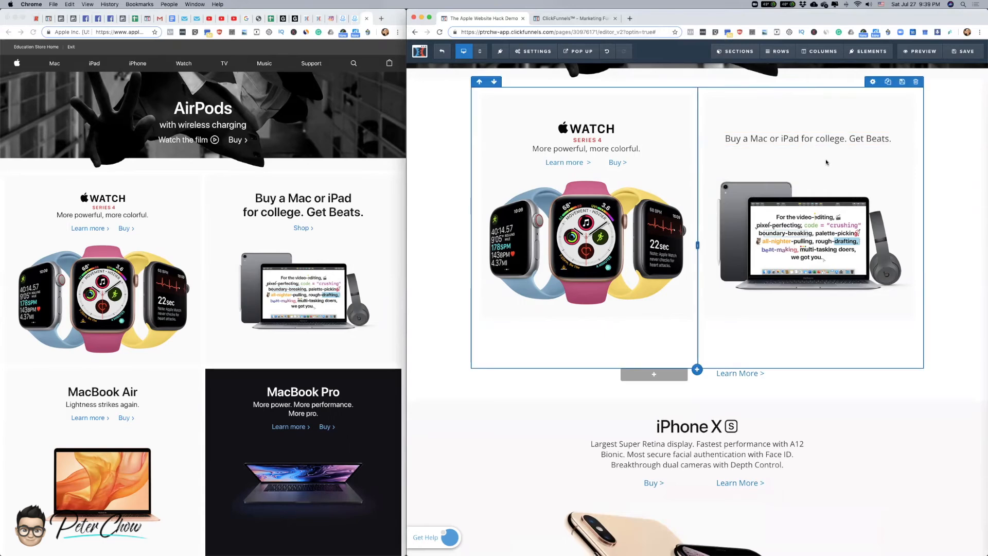
click(812, 140)
click(953, 186)
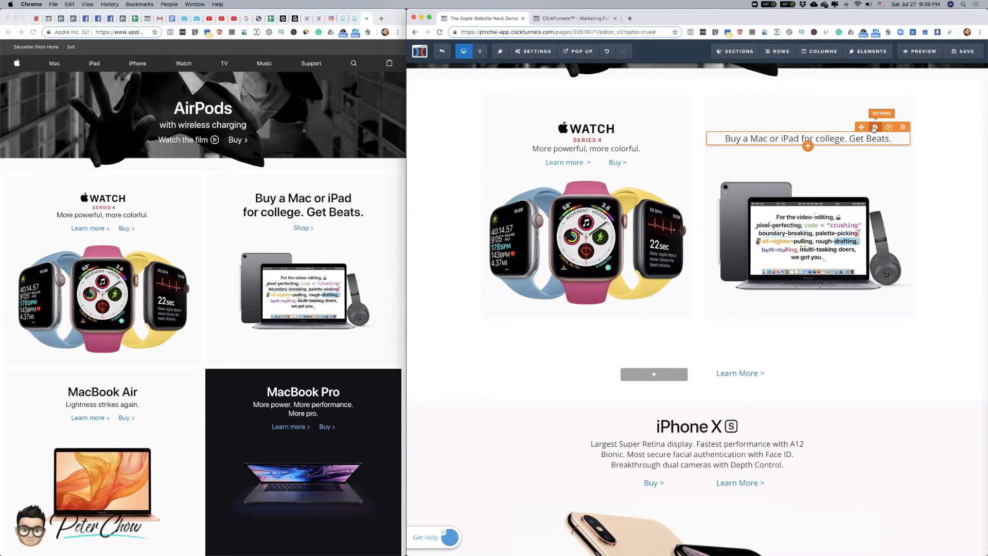
- Make the "Buy a Mac or iPad for college. Get Beats." sub-headline bold and set its font size to 36
click(861, 139)
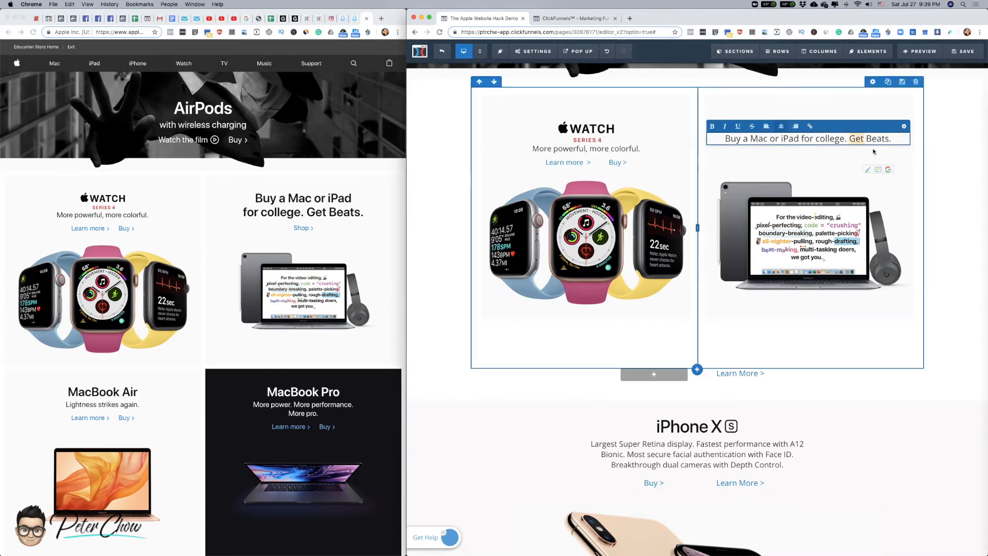
triple_click(890, 140)
key(super+b)
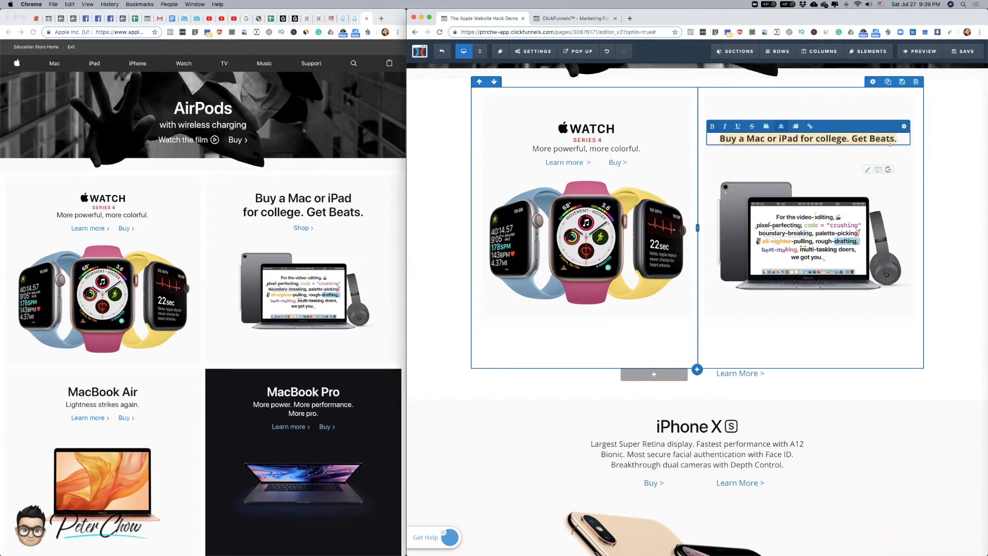
click(904, 127)
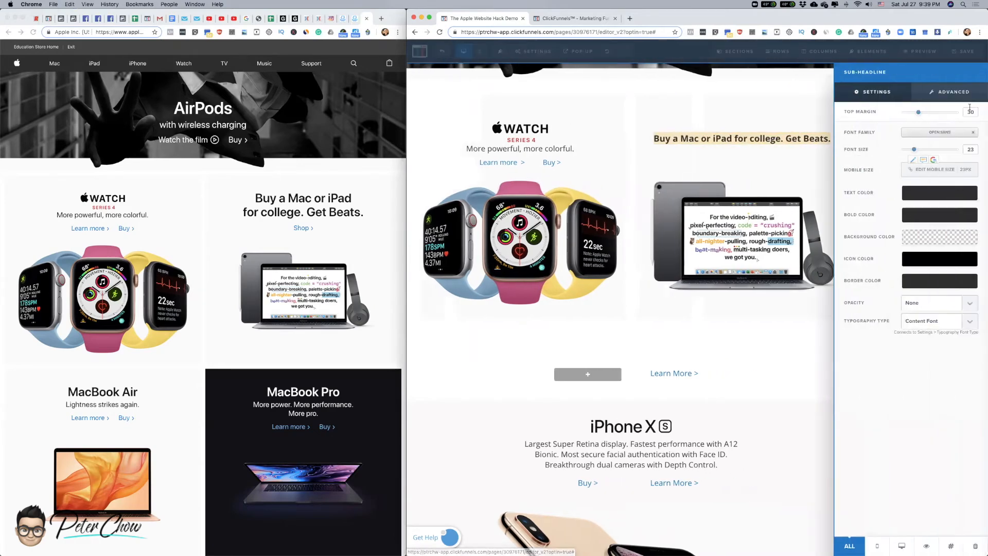
drag(914, 149, 927, 150)
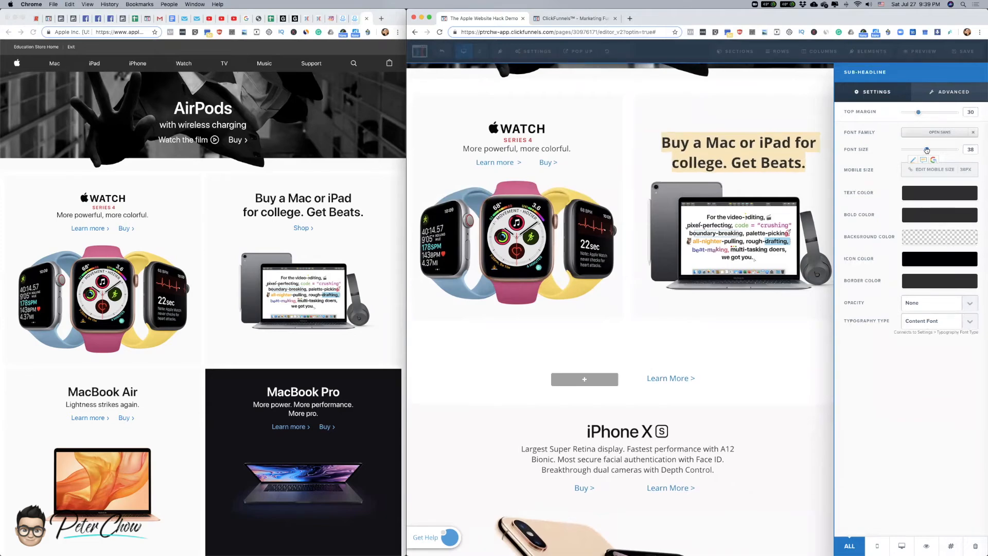
drag(928, 150, 924, 149)
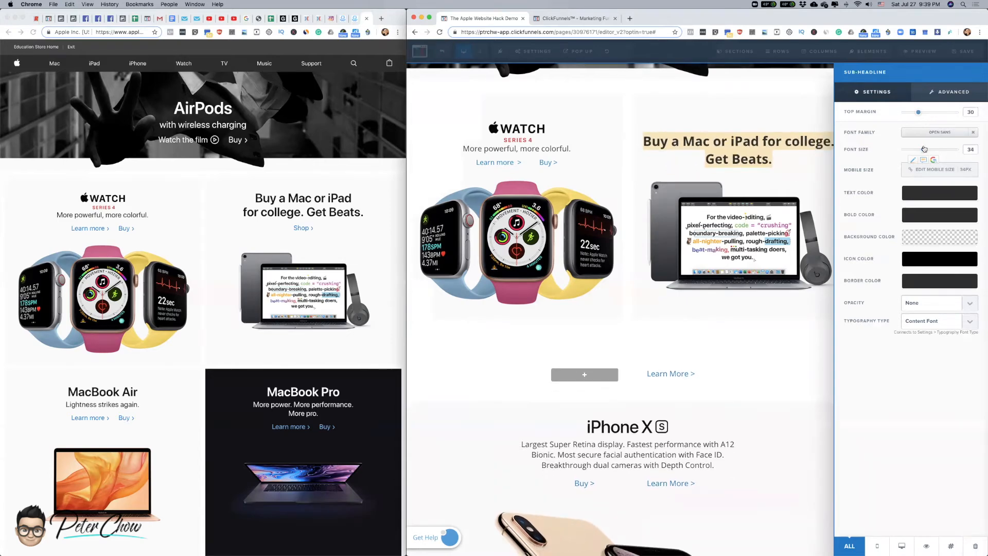
drag(924, 149, 926, 149)
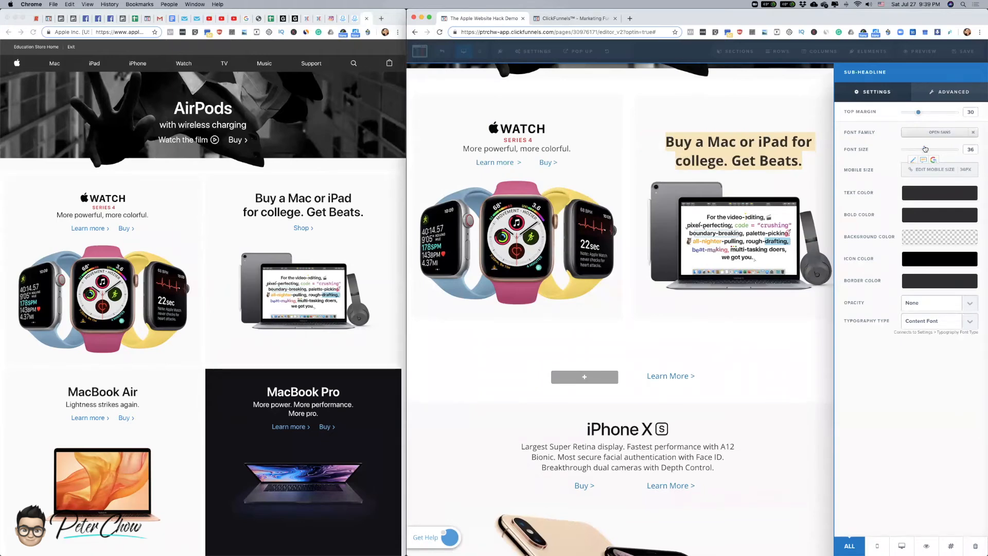
- Try Noto Sans, Lato, Roboto and Source Sans Pro as the font of the Mac or iPad sub-headline
click(938, 132)
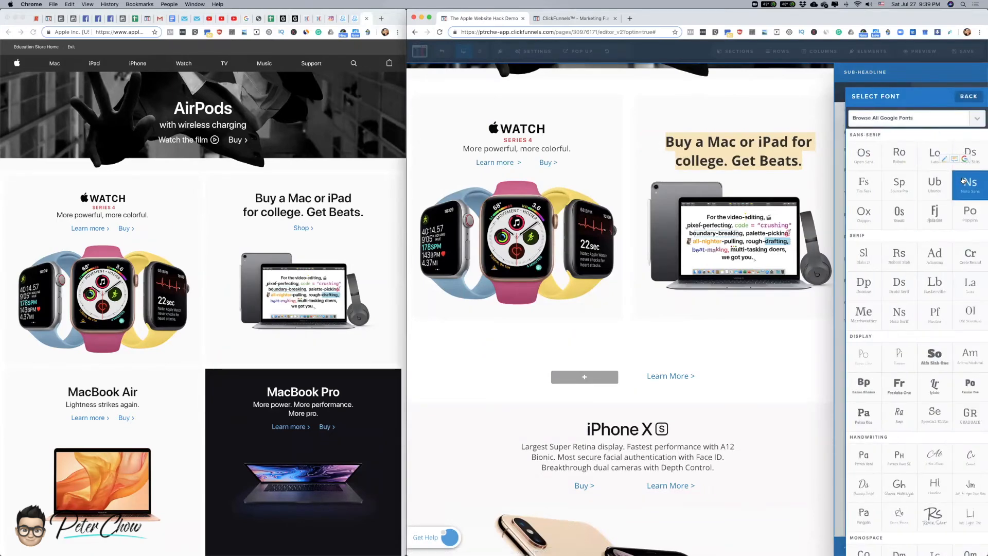
click(968, 182)
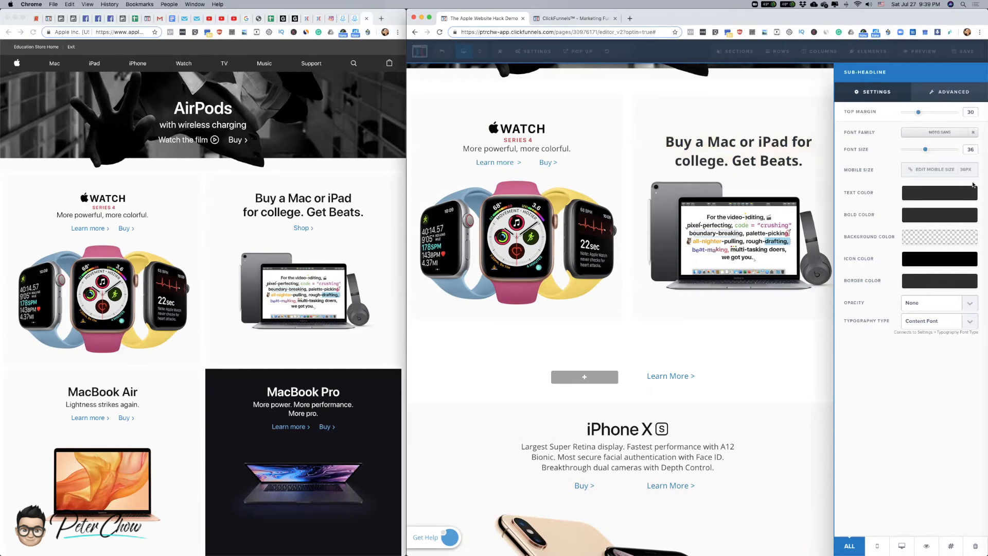
click(946, 136)
click(933, 156)
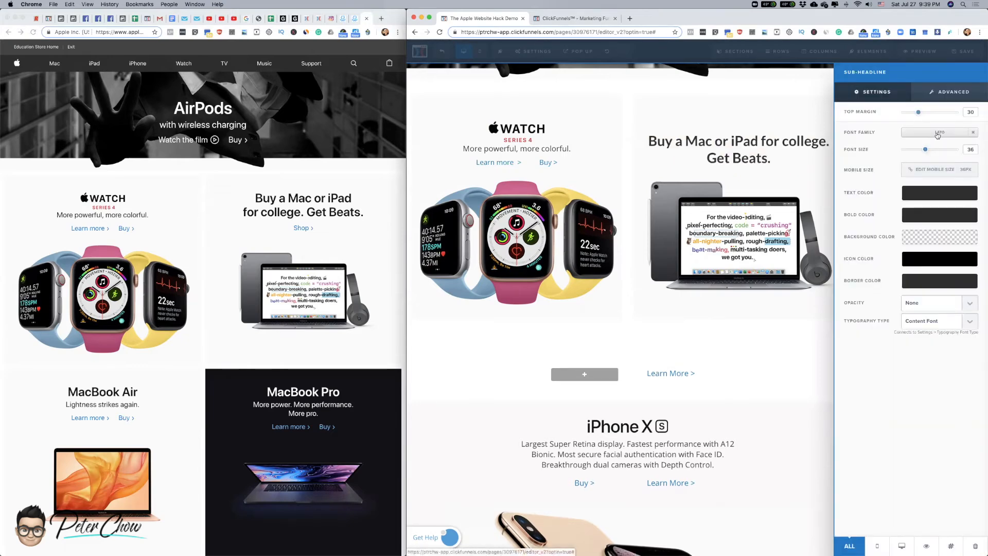
click(938, 136)
click(903, 156)
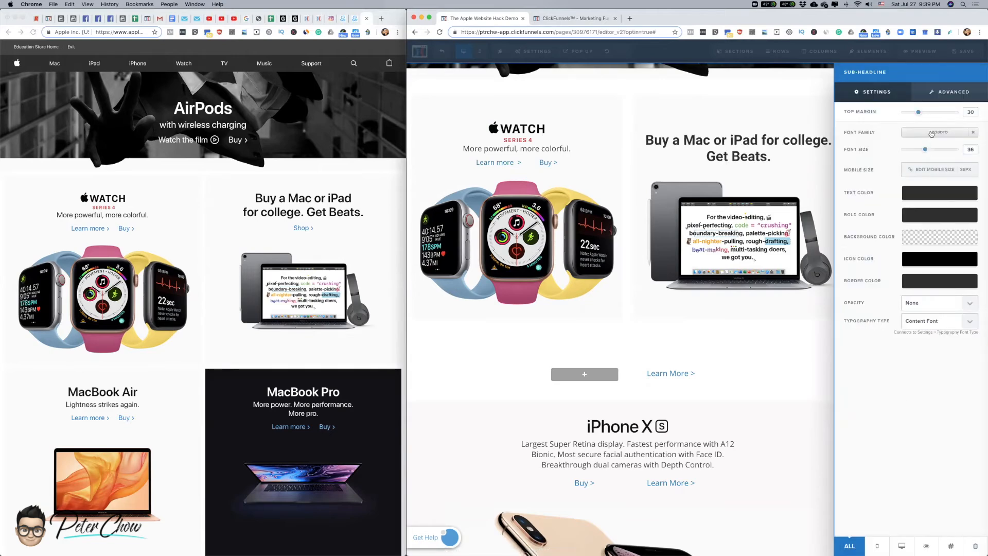
click(929, 135)
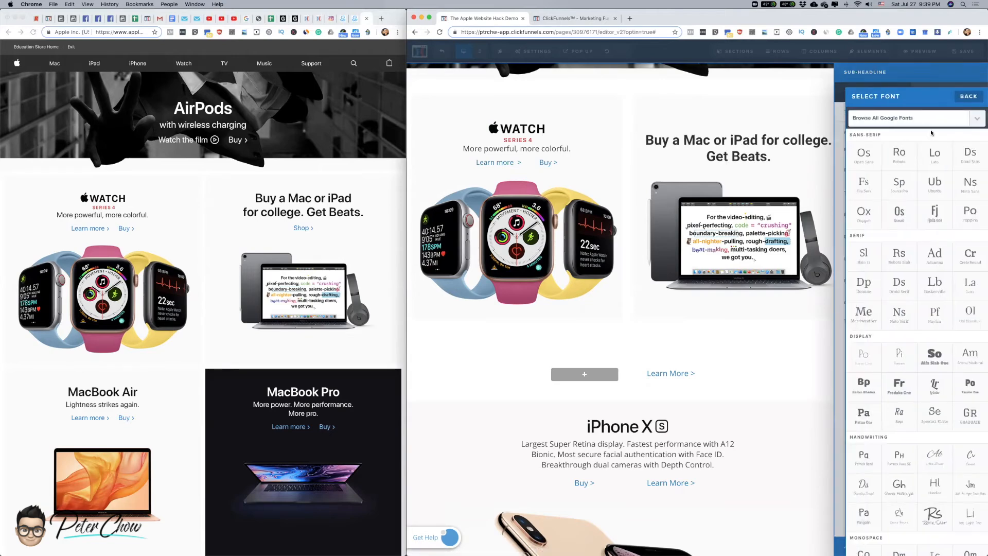
click(898, 183)
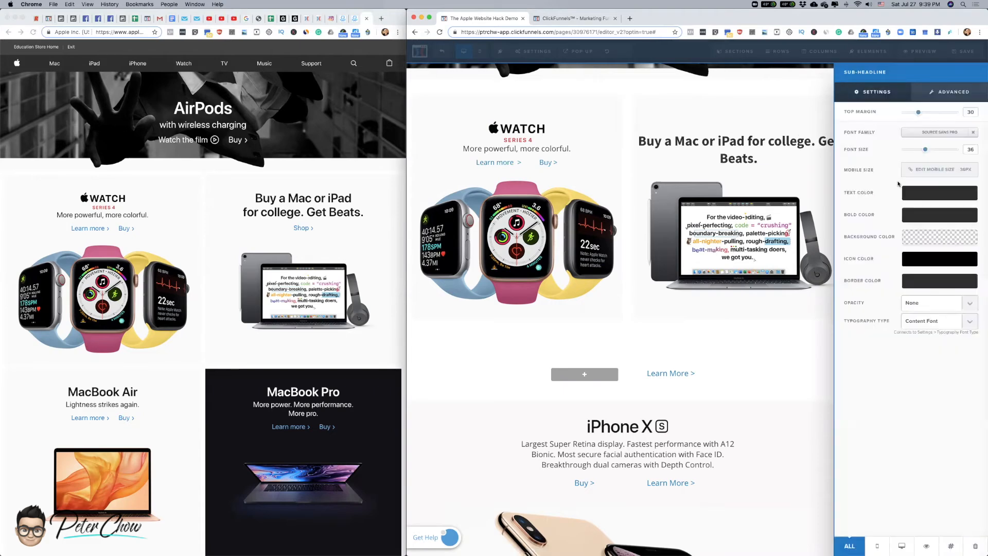
- Set the Mac or iPad sub-headline's font family to Oxygen and its font size to 30
click(932, 133)
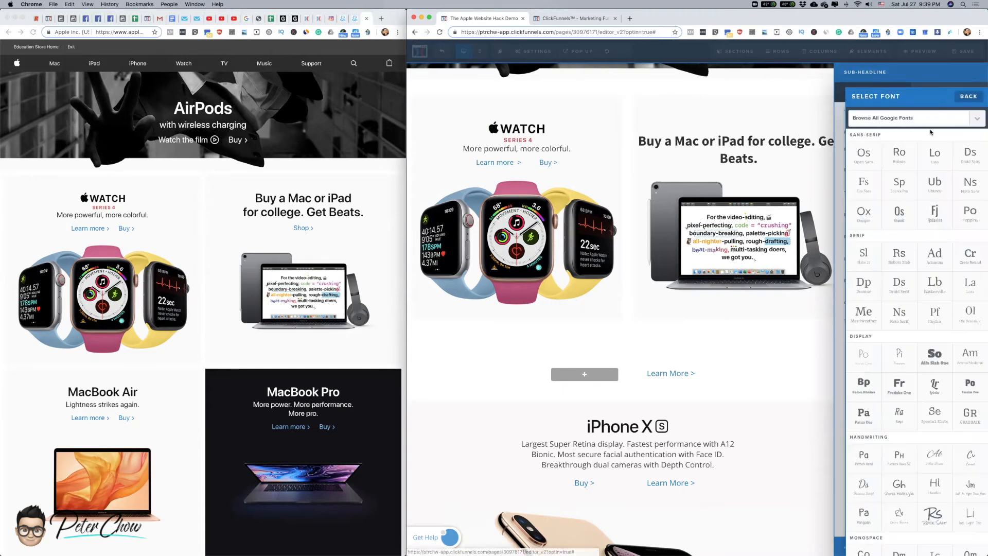
click(874, 214)
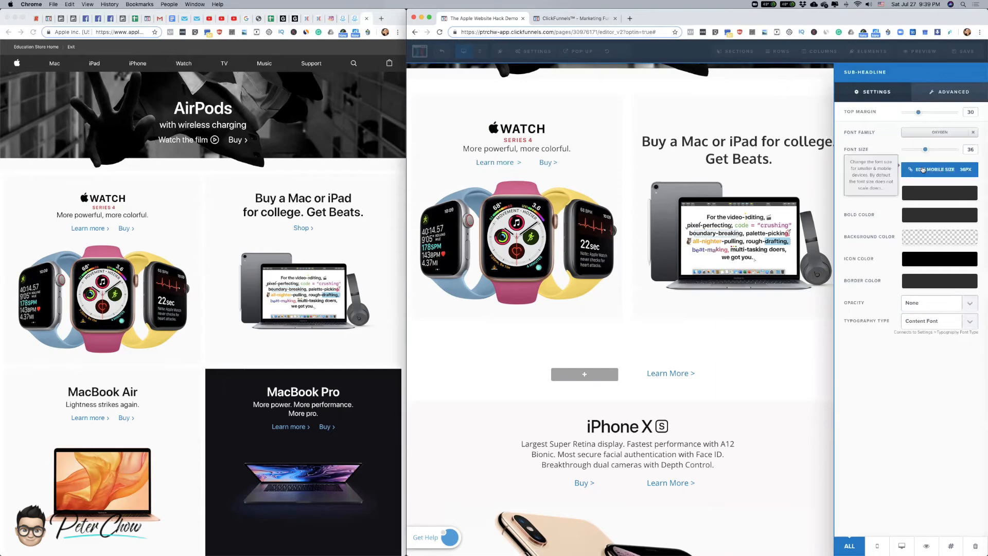
drag(925, 149, 923, 151)
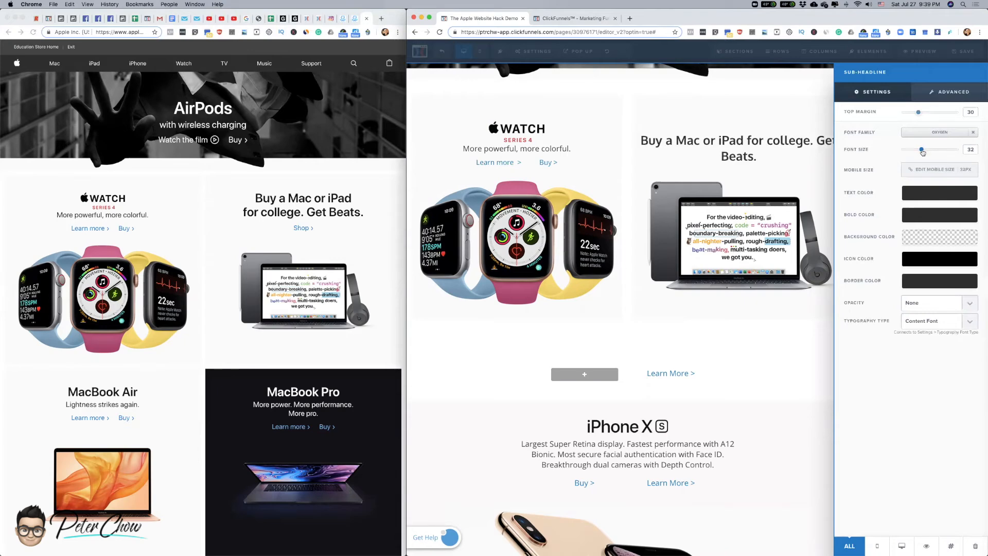
drag(923, 152, 922, 153)
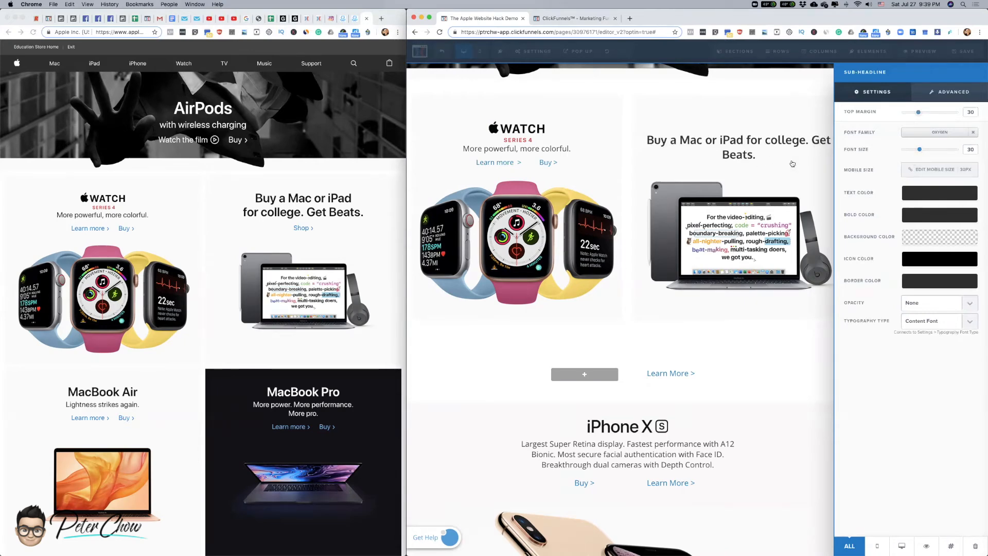
- Break the sub-headline into two lines after "iPad" and set its line height to 1.3em
click(789, 140)
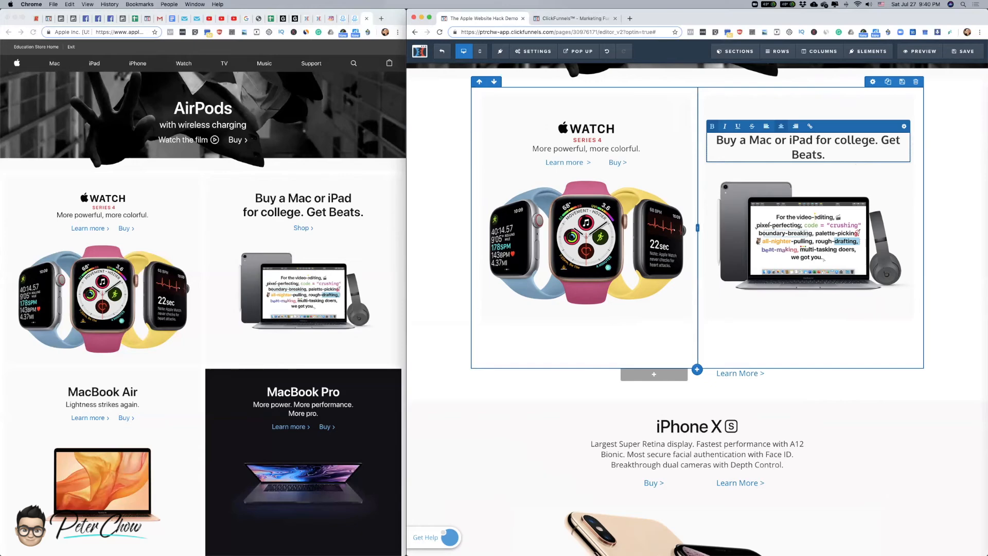
key(shift+Return)
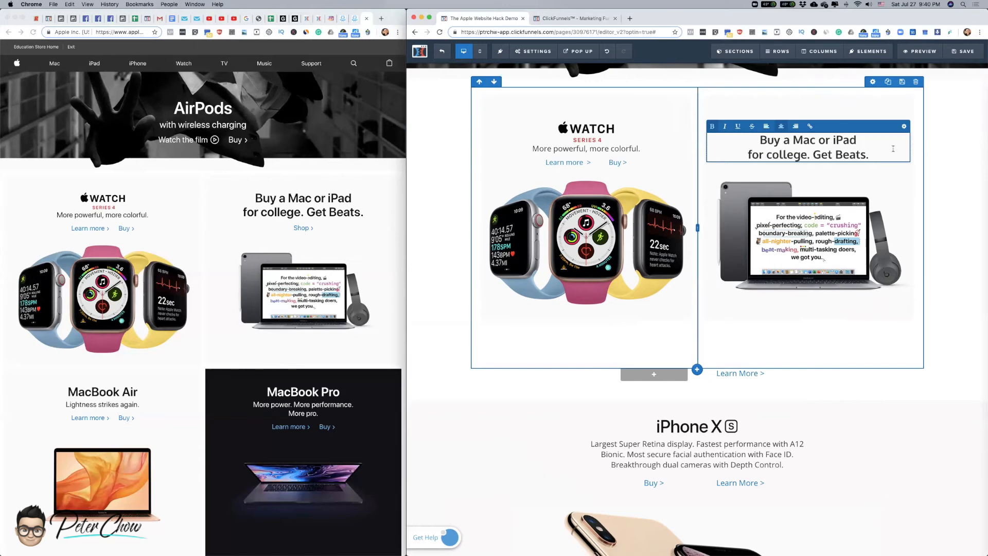
click(905, 126)
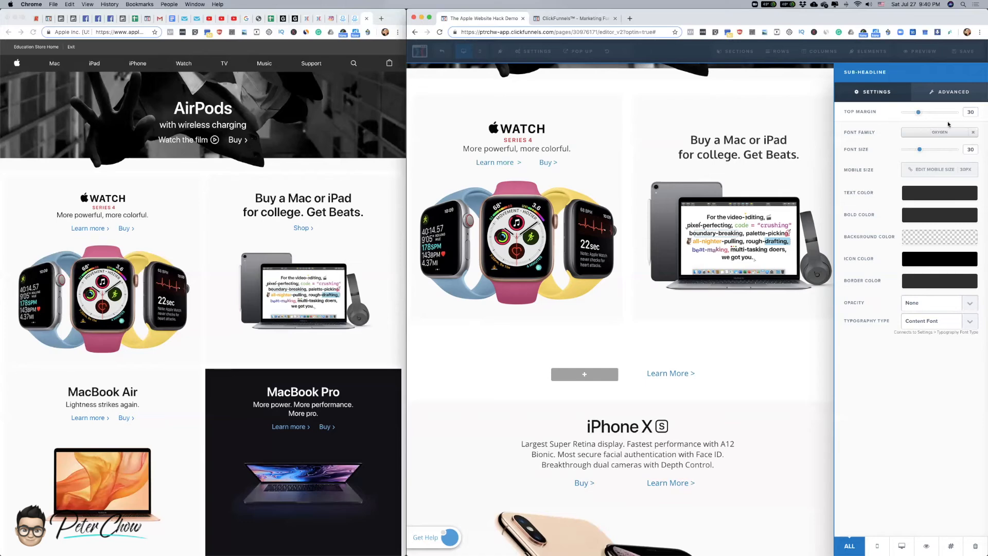
click(954, 92)
click(972, 137)
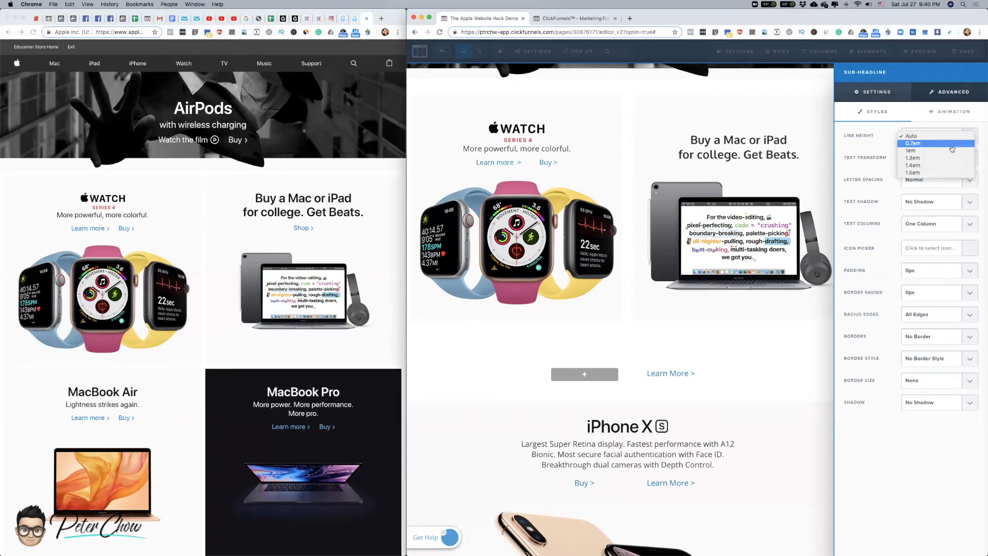
click(946, 161)
click(970, 136)
click(968, 132)
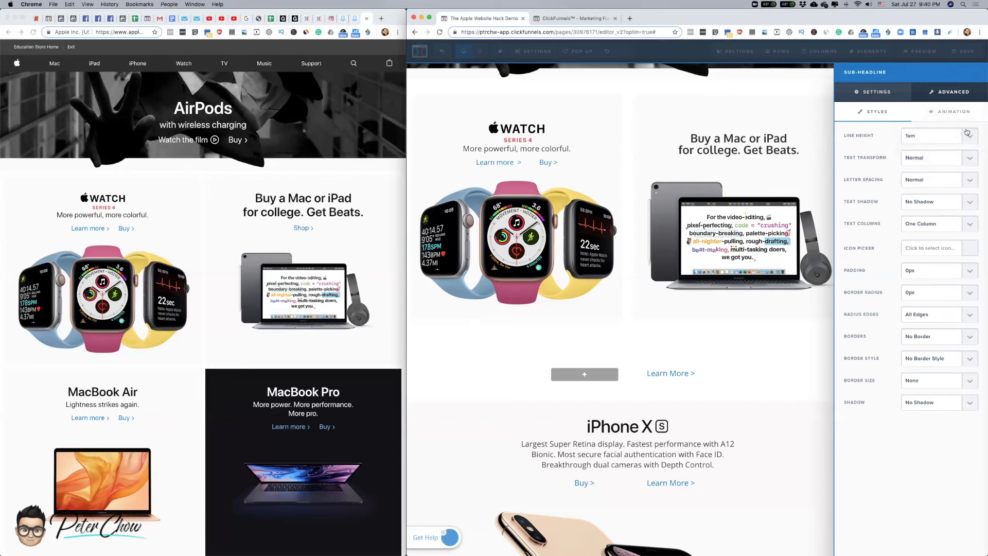
click(967, 132)
click(943, 157)
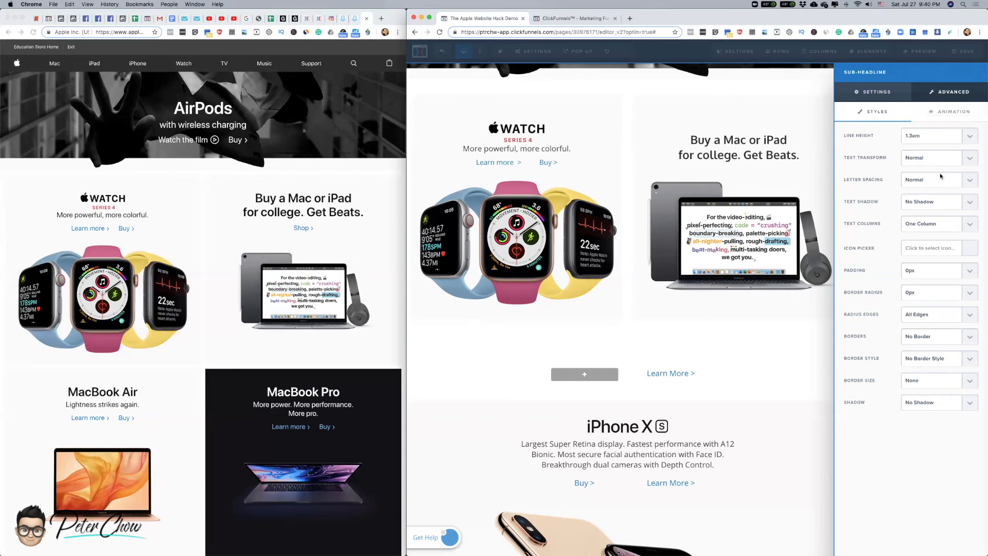
click(792, 177)
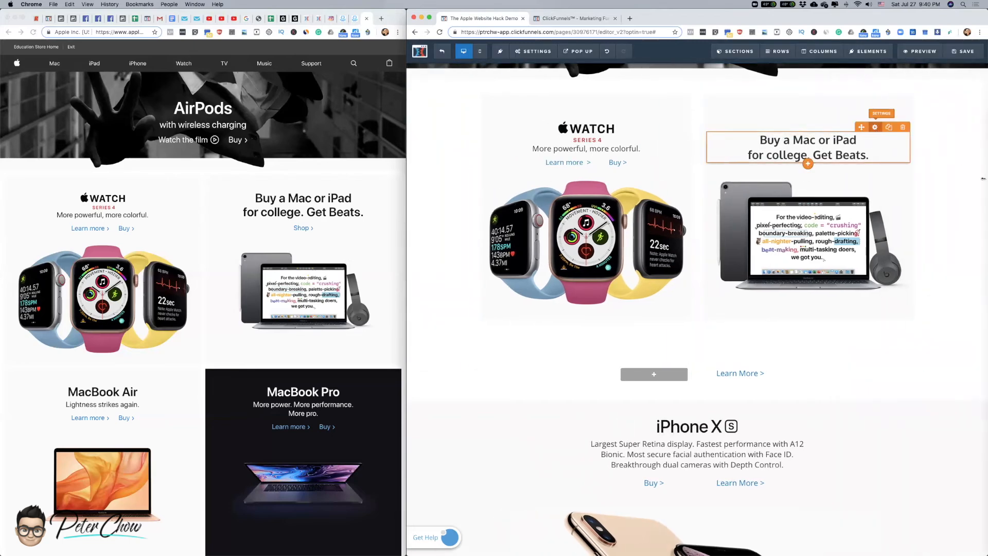
- Set the top margin of the "Buy a Mac or iPad for college. Get Beats." sub-headline to 0
click(875, 127)
drag(916, 113, 900, 115)
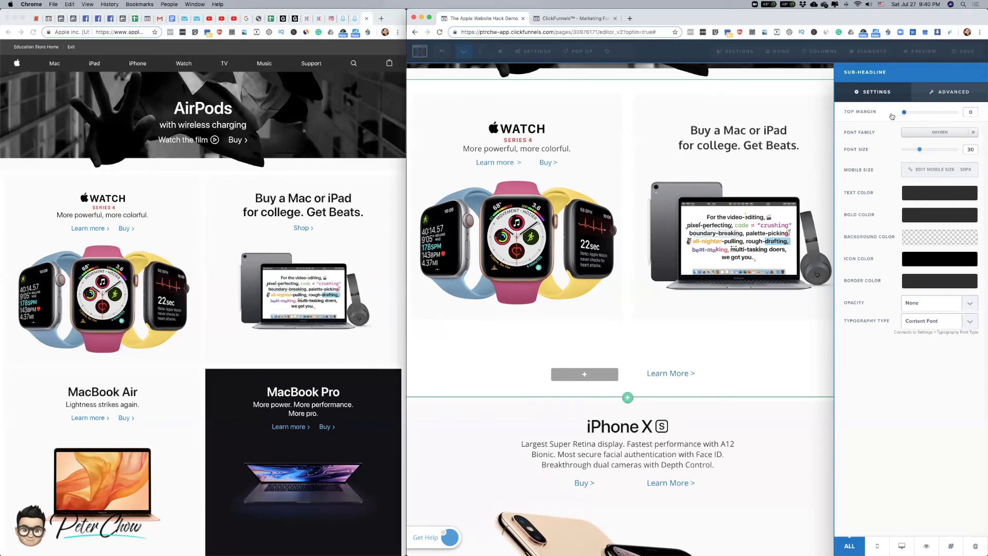
click(792, 110)
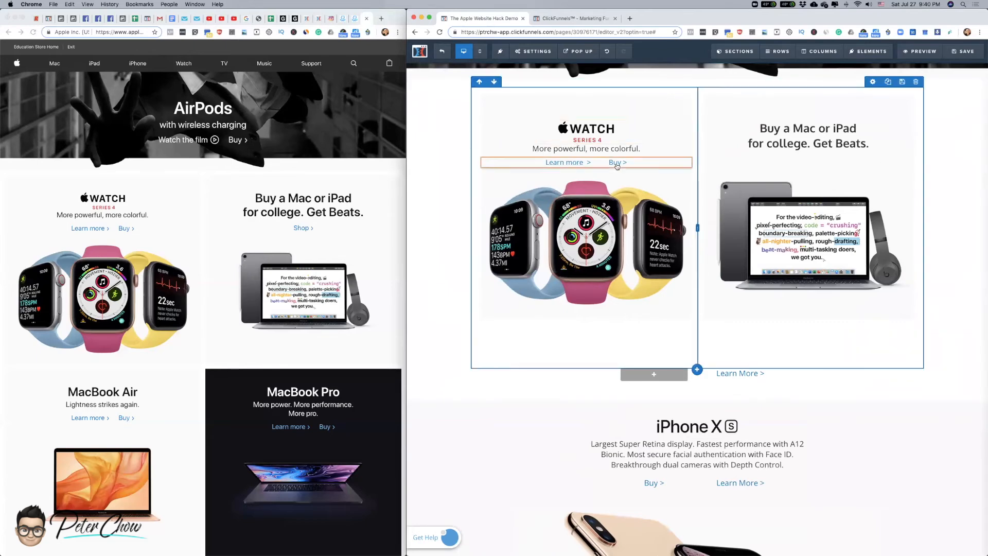
- Clone the Apple Watch tile's "Learn more > Buy >" text and move the copy under the Mac or iPad sub-headline
mouse_move(656, 155)
click(671, 152)
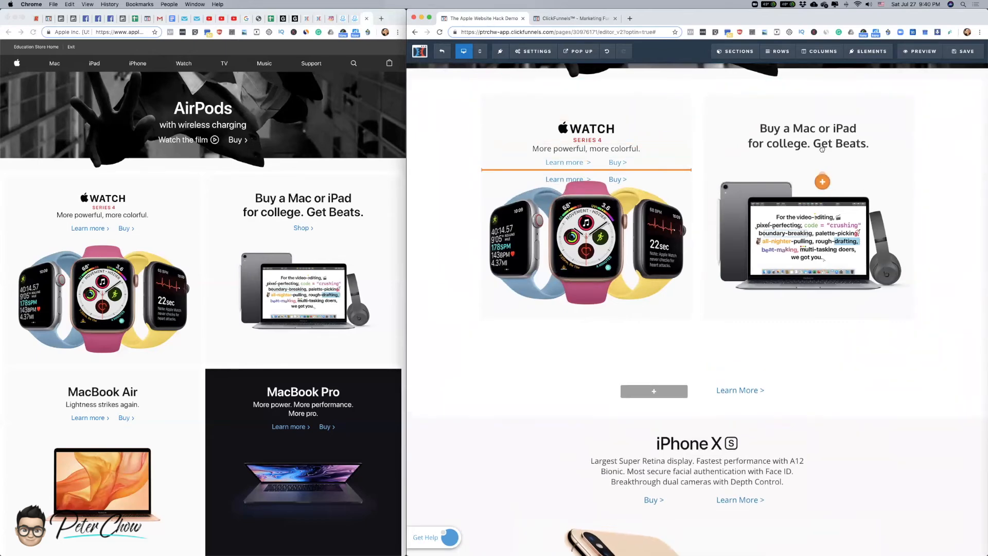
drag(822, 154, 755, 158)
- Replace the copied link text under the Mac or iPad sub-headline with "Shop >"
click(821, 159)
key(BackSpace)
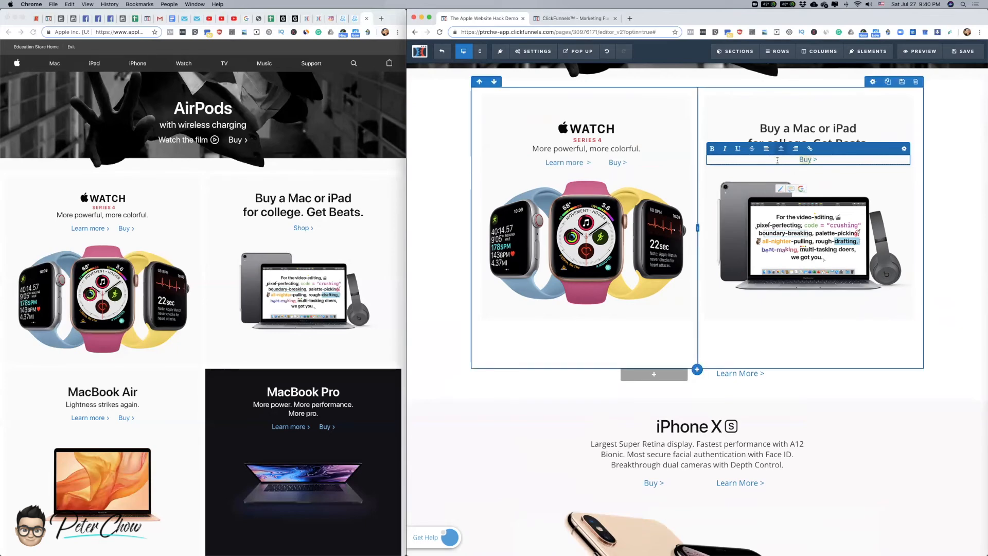
text(p)
- Reduce the left/right padding of the two-column row holding the Watch and Mac tiles to its minimum
click(943, 210)
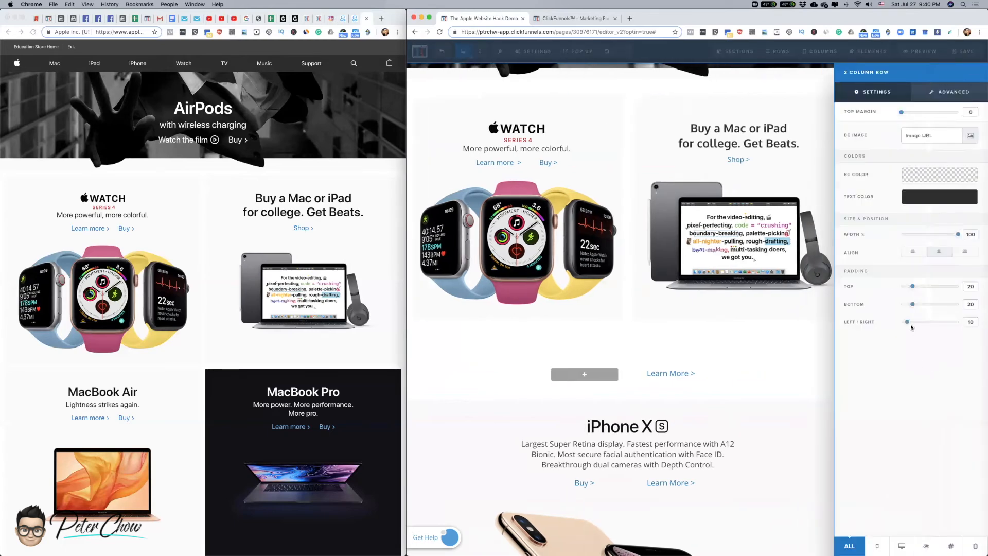
drag(909, 323, 868, 325)
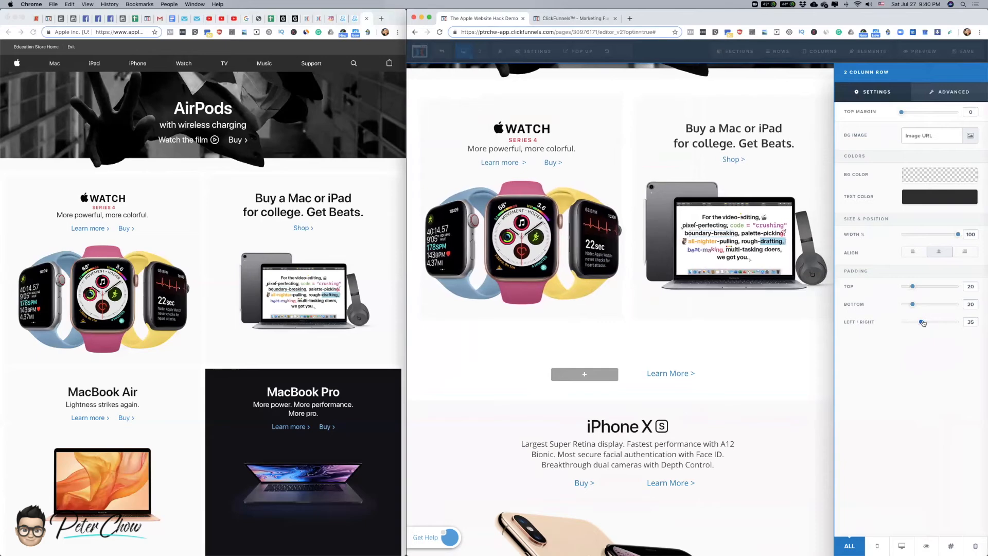
click(793, 346)
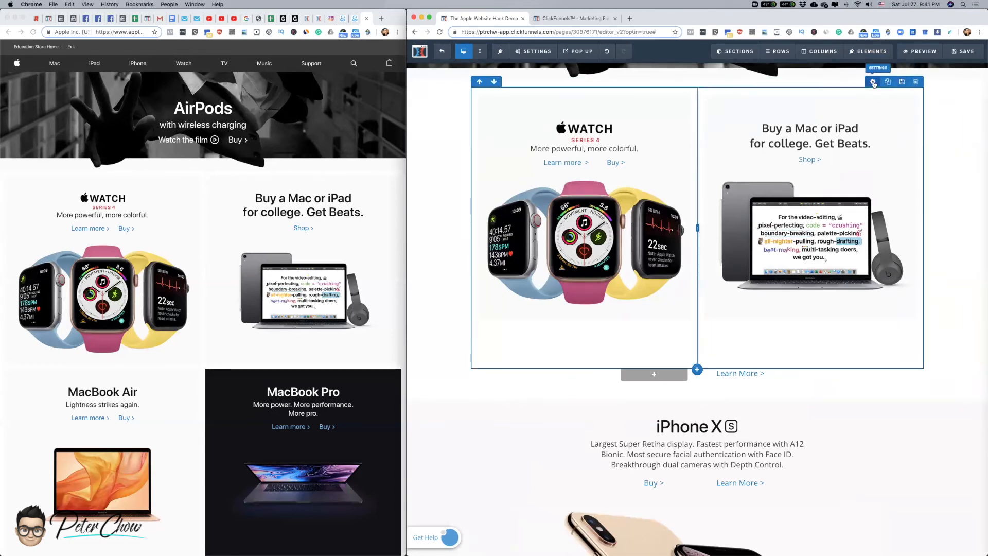
- Examine the two-column row's advanced settings and the Apple Watch column's advanced and general settings for spacing options
click(963, 94)
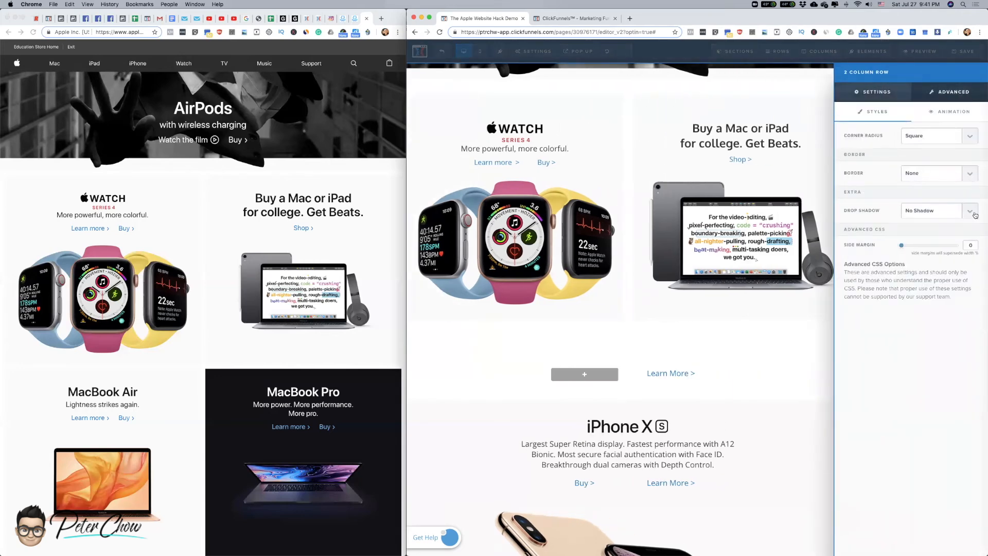
click(827, 95)
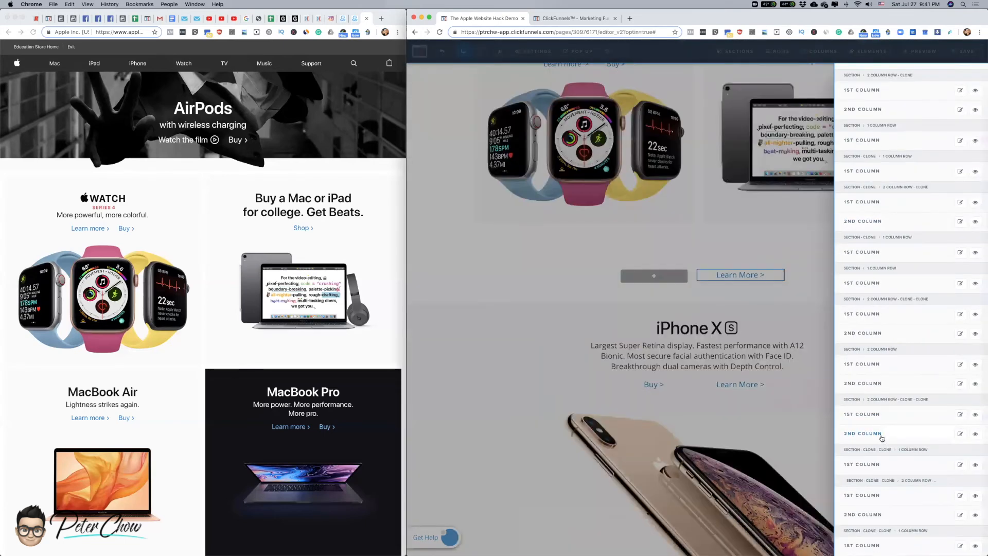
click(876, 367)
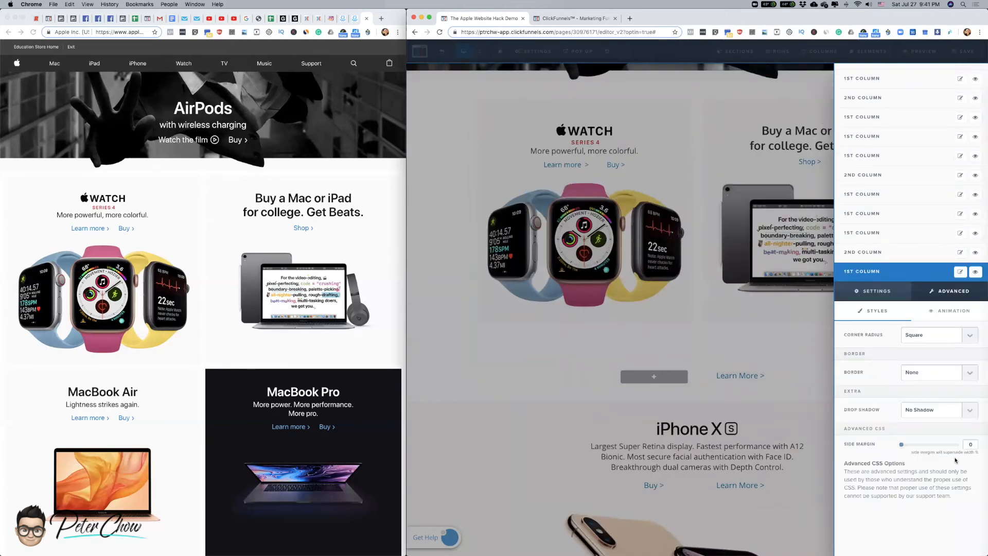
scroll(919, 481, down, 3)
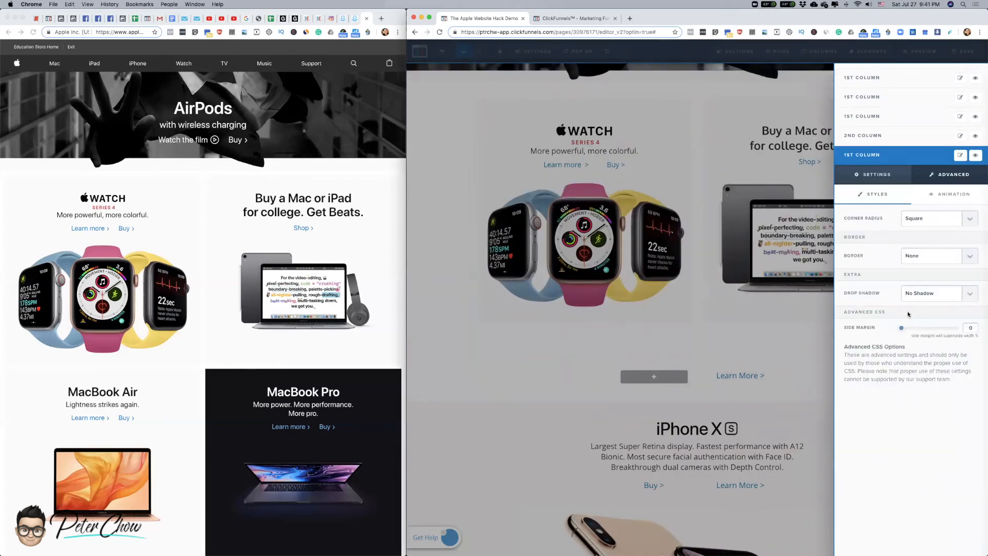
click(874, 175)
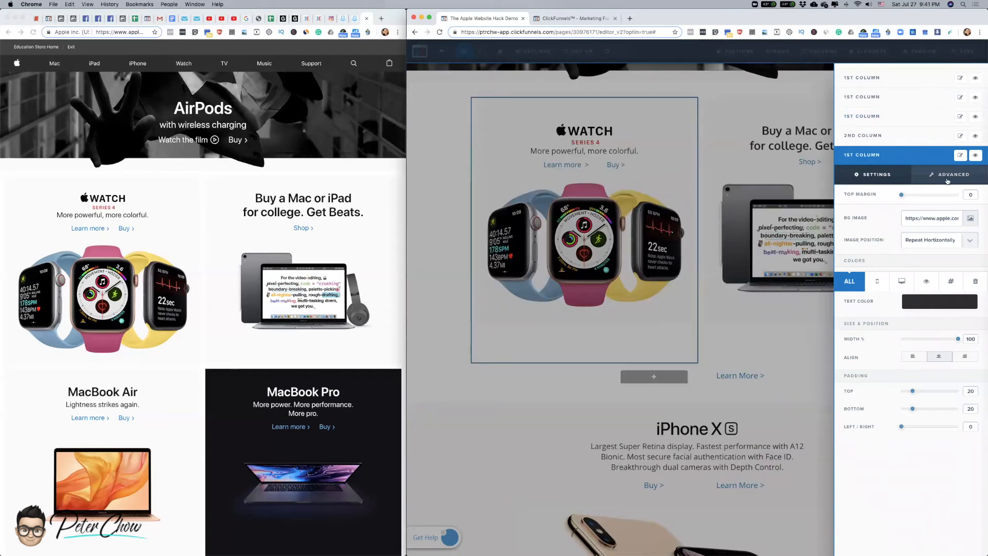
scroll(866, 298, up, 5)
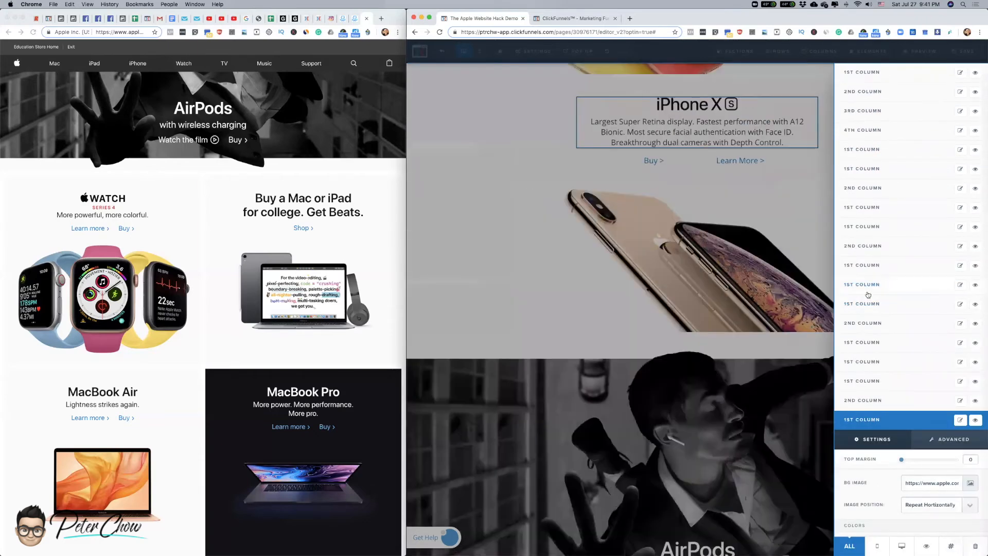
click(779, 257)
- Delete the leftover row with the empty column and the "Learn More >" link below the Watch and Mac tiles
scroll(803, 290, down, 10)
scroll(849, 298, down, 8)
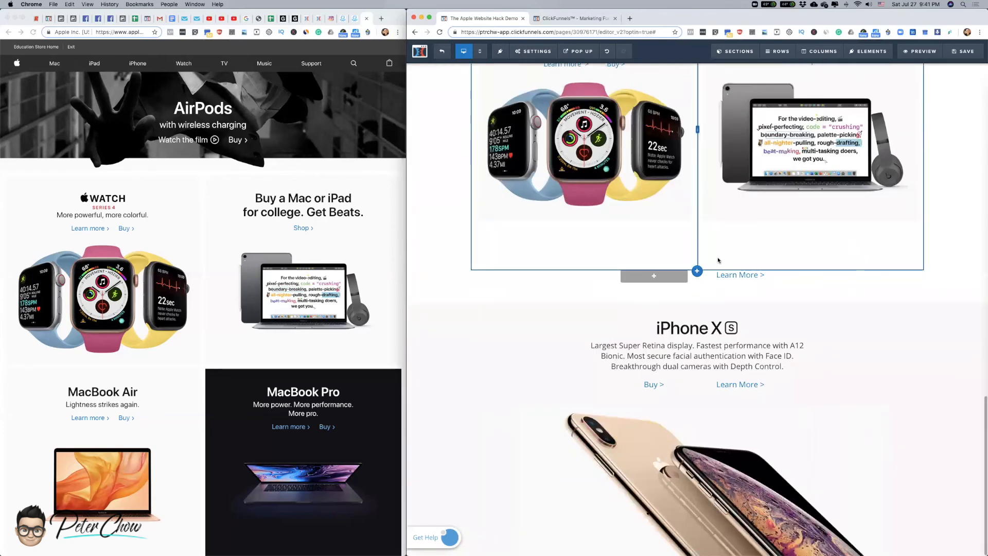
click(783, 275)
key(Return)
- Clone the two-column row containing the Apple Watch and Mac college tiles
scroll(960, 227, up, 2)
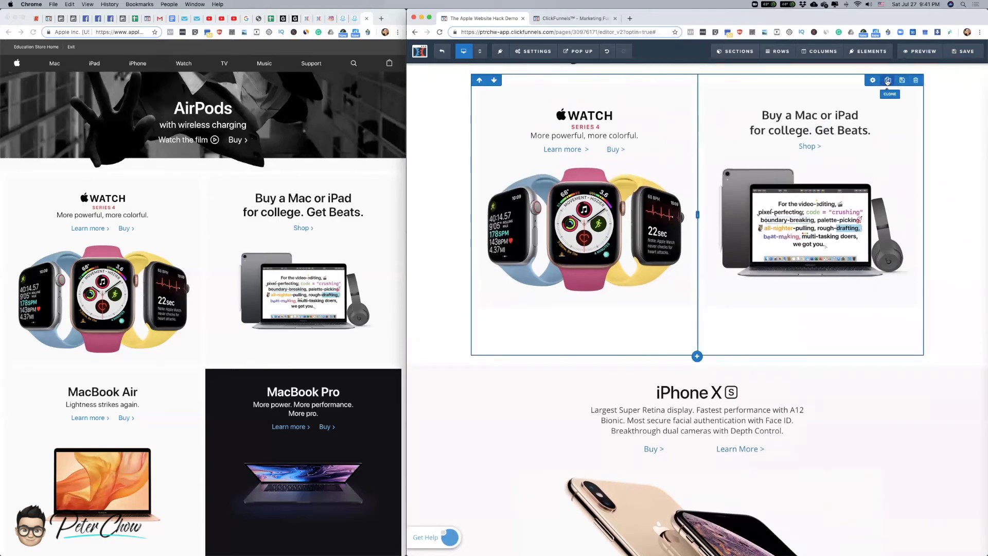
click(888, 85)
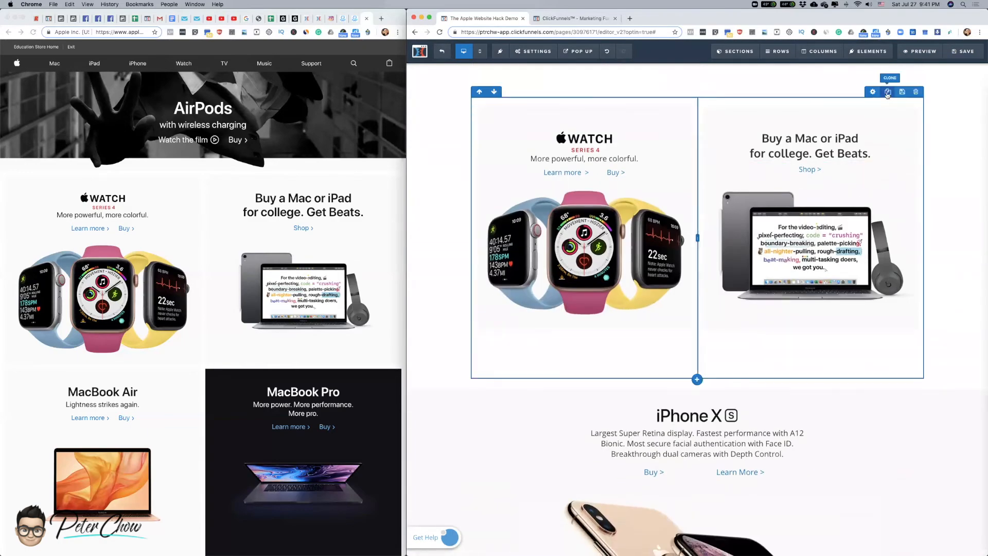
- Compare the cloned row's first tile with the MacBook Air tile on Apple's homepage
scroll(258, 256, down, 5)
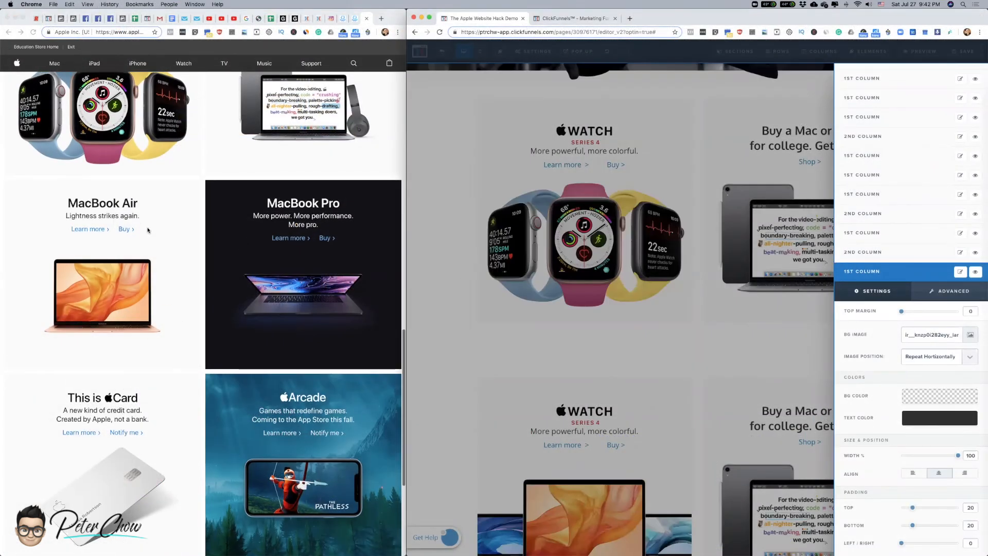
scroll(162, 308, up, 5)
scroll(148, 230, down, 3)
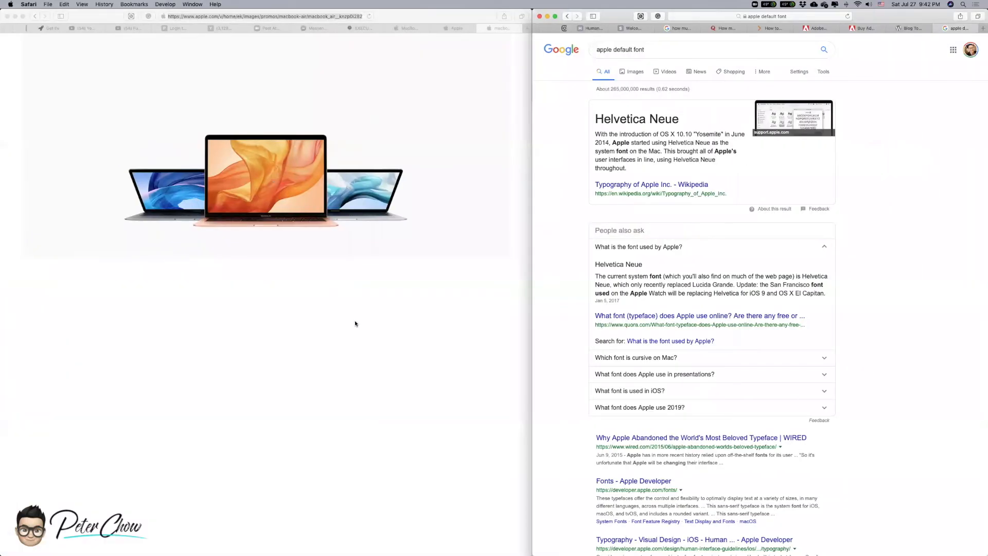
- Switch to Safari, close the MacBook Air image page, and look through the Apple homepage's image resources and tiles for the right artwork
click(355, 324)
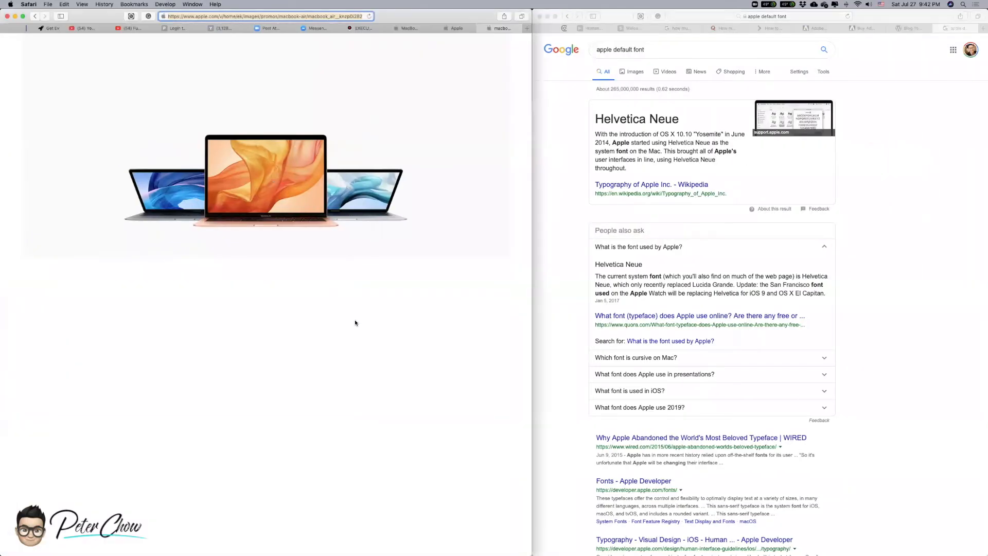
key(super+w)
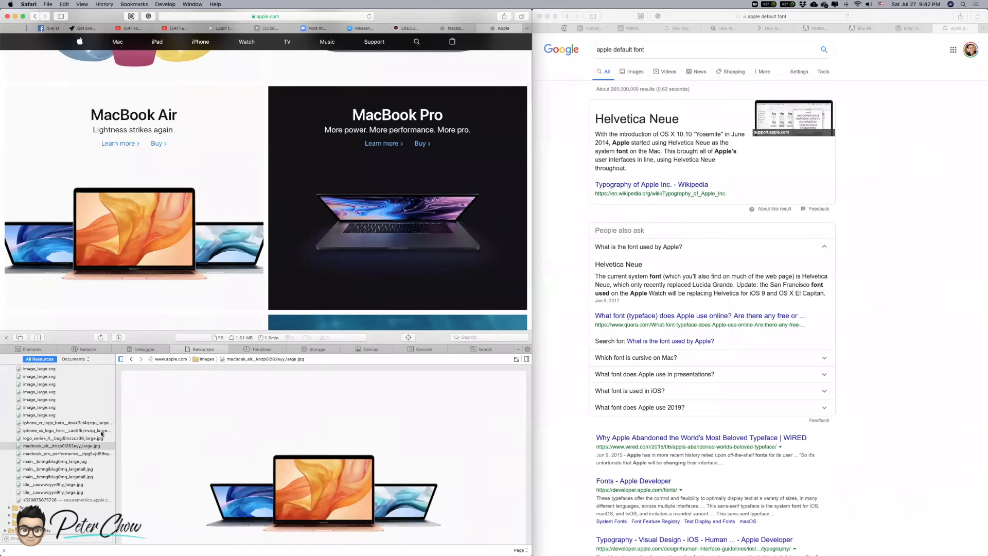
scroll(267, 170, down, 1)
key(Down)
key(Down)
key(Down)
key(Down)
key(Down)
key(Down)
key(Down)
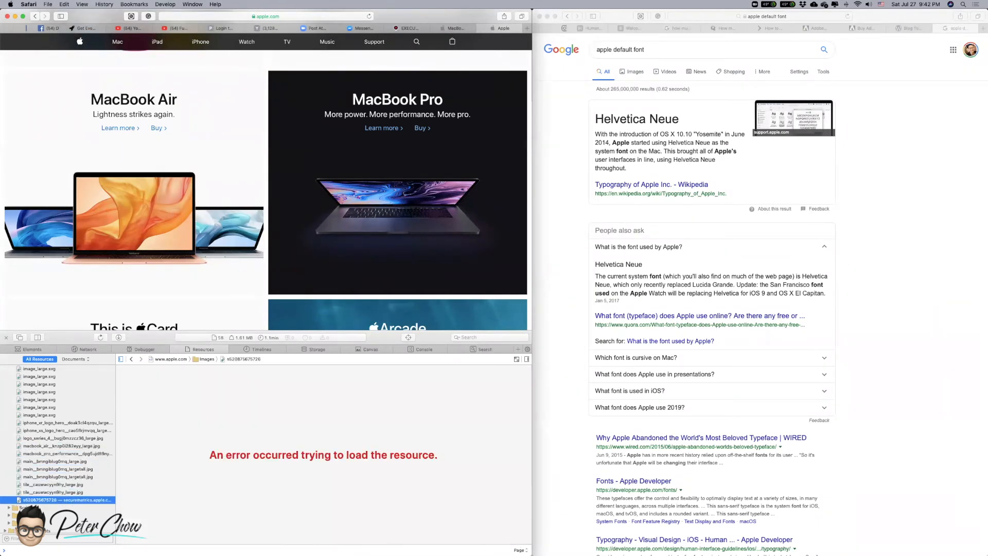
key(Down)
key(Down)
key(Up)
key(Up)
key(Up)
key(Up)
key(Up)
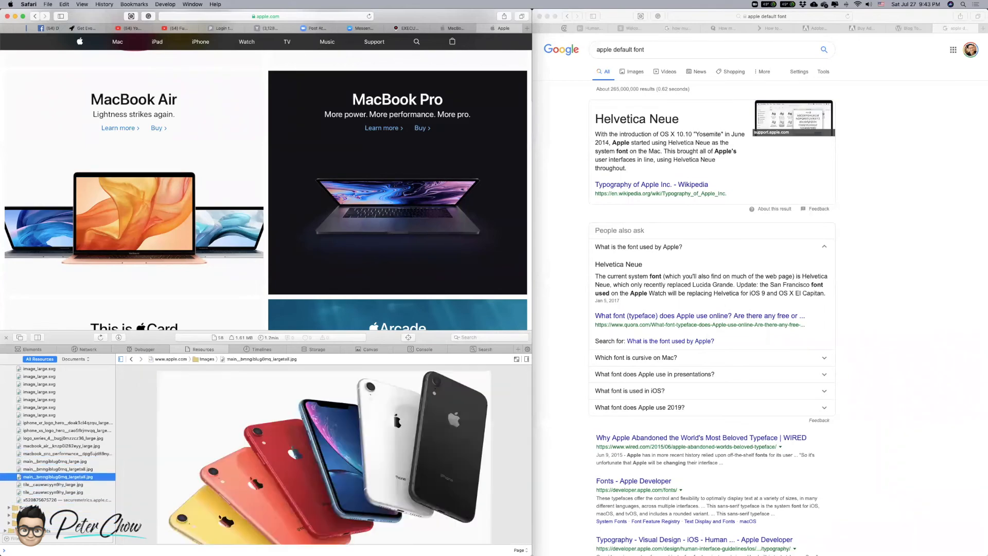
key(Down)
key(Down)
scroll(304, 211, down, 10)
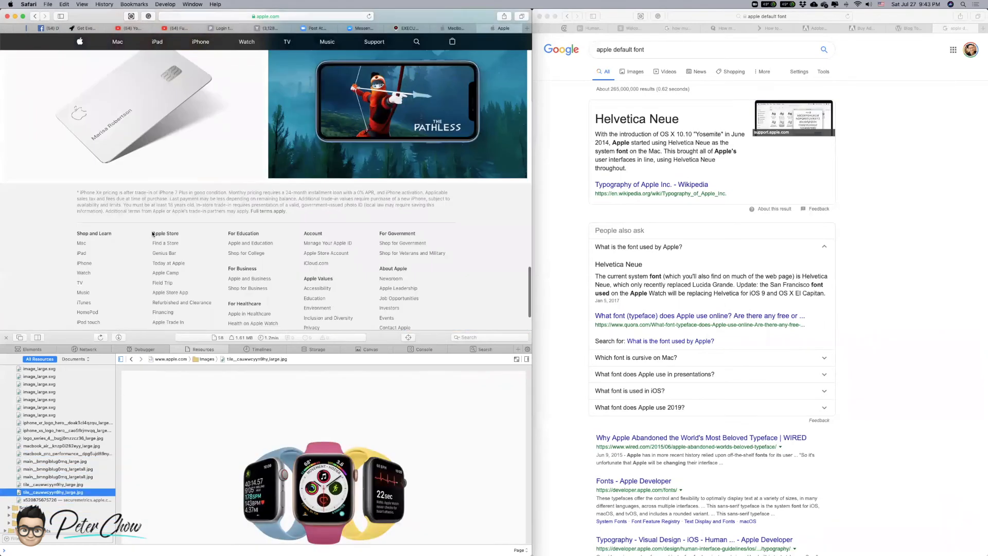
scroll(153, 235, up, 12)
scroll(152, 235, down, 3)
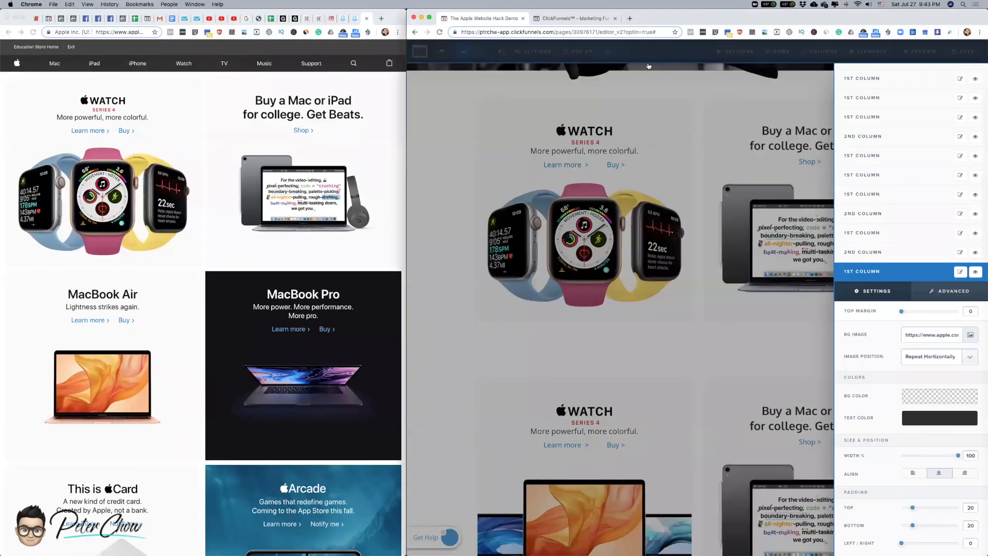
- Widen and narrow the Apple homepage window to examine how the MacBook Air tile's image adapts, returning to the page editor
click(358, 257)
mouse_move(406, 224)
mouse_down()
mouse_move(662, 227)
mouse_move(340, 229)
mouse_move(410, 227)
mouse_up()
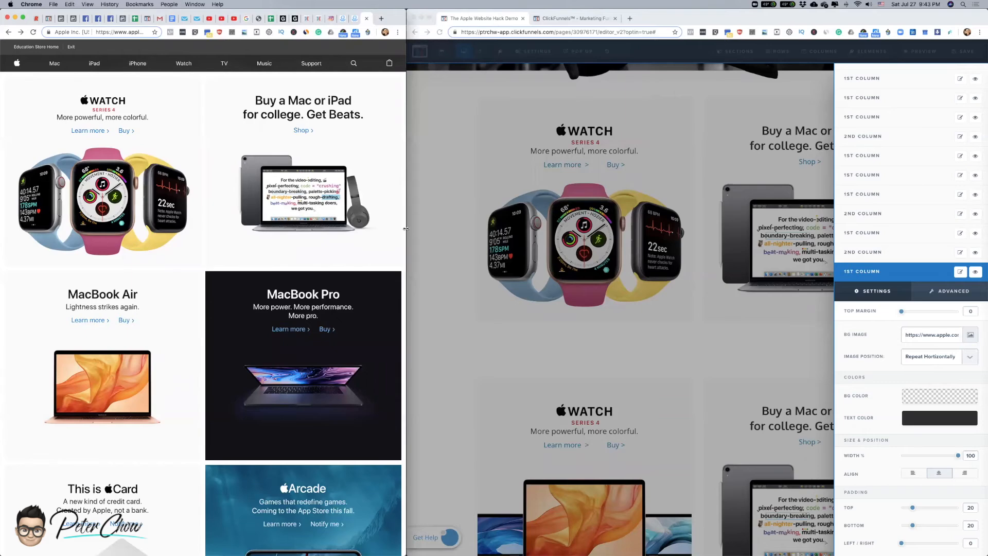
drag(397, 230, 728, 227)
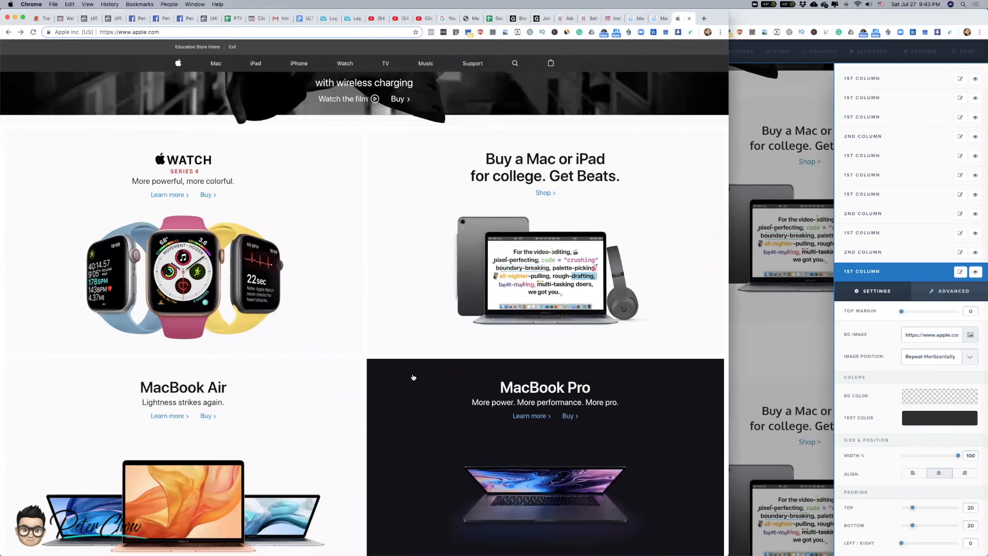
scroll(413, 377, down, 2)
scroll(197, 420, down, 4)
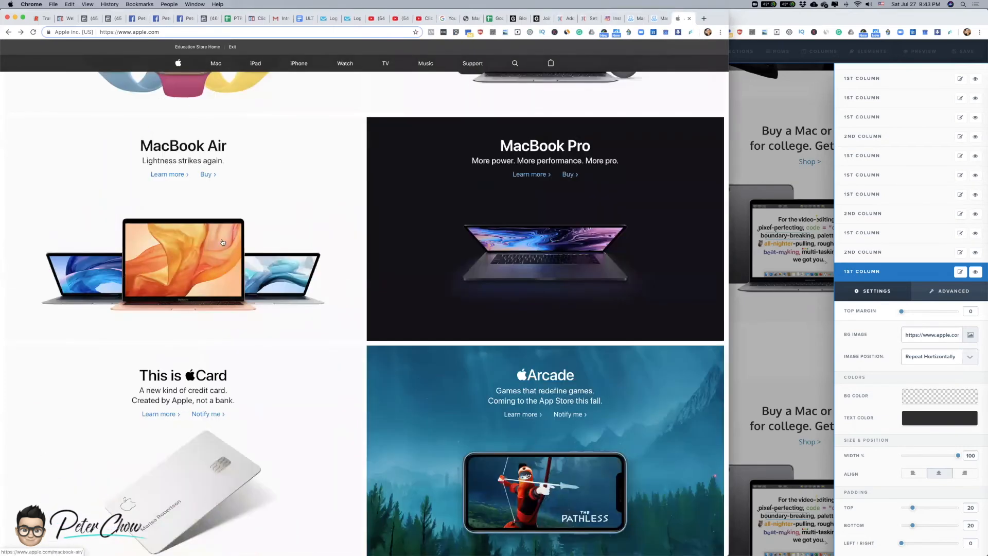
drag(729, 203, 491, 189)
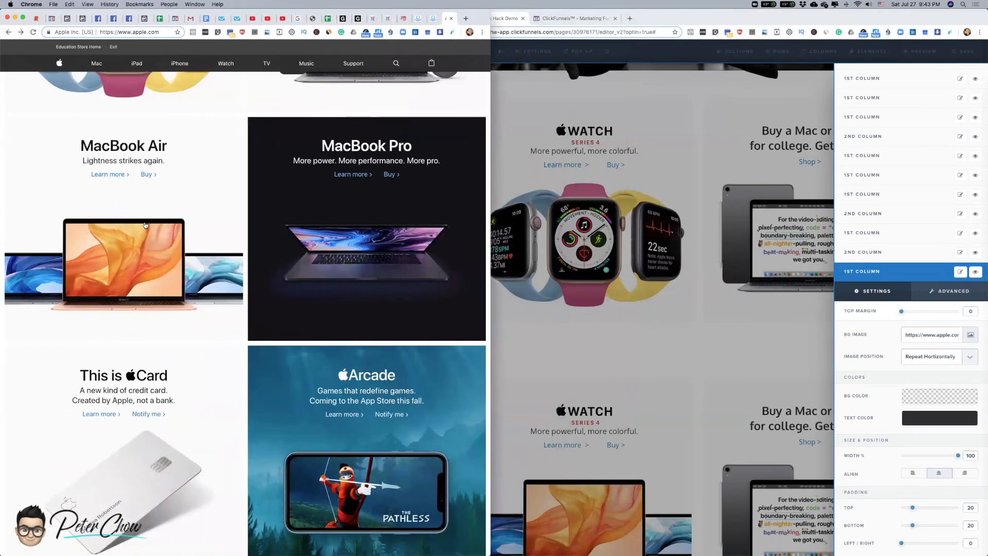
click(726, 386)
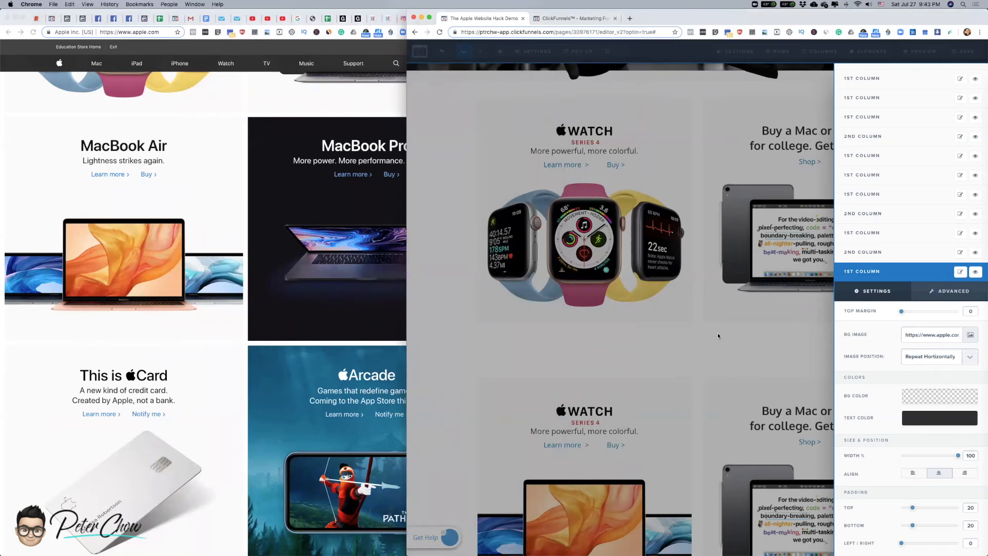
- Close the column settings and delete the Apple Watch Series 4 logo from the MacBook Air tile
click(700, 408)
scroll(646, 325, down, 3)
scroll(646, 325, down, 1)
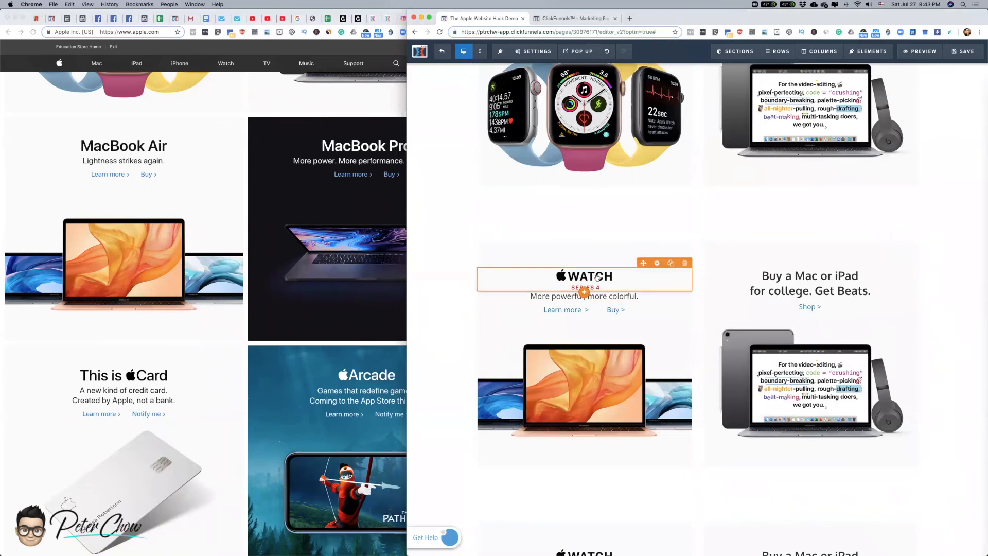
click(684, 263)
click(764, 76)
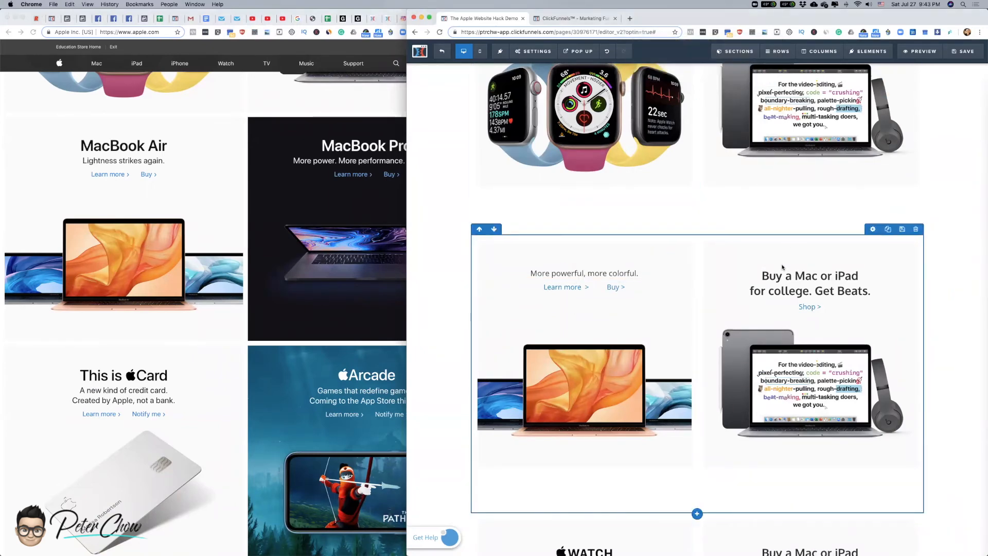
- Clone the "Buy a Mac or iPad for college. Get Beats." headline and move the copy above the MacBook Air tile's sub-headline
scroll(783, 267, up, 6)
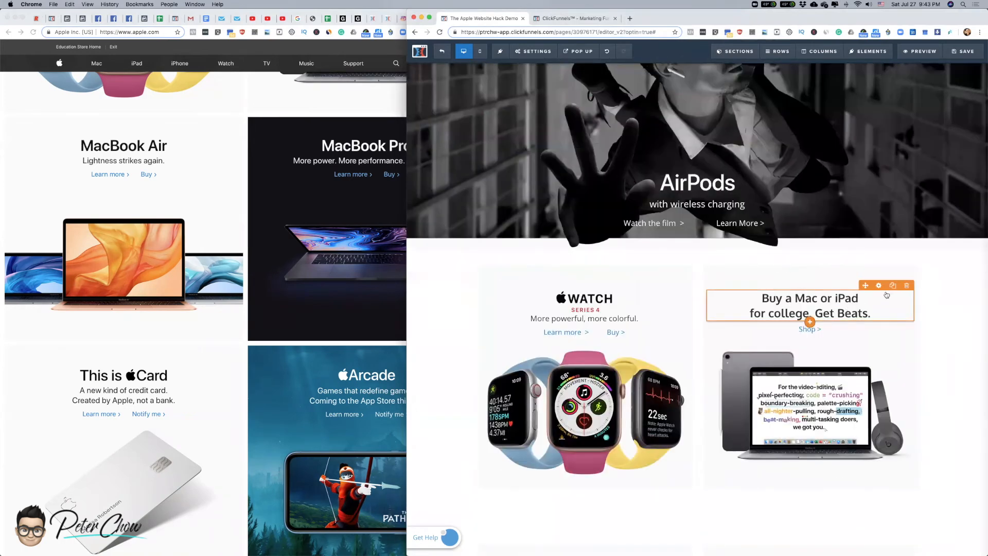
click(894, 286)
mouse_move(866, 286)
mouse_down()
mouse_move(520, 421)
mouse_move(596, 549)
mouse_move(622, 384)
mouse_move(603, 370)
mouse_move(580, 378)
mouse_move(595, 382)
mouse_move(591, 394)
mouse_move(574, 371)
mouse_move(577, 394)
mouse_move(454, 437)
mouse_move(597, 391)
mouse_move(616, 411)
mouse_move(614, 356)
mouse_move(633, 441)
mouse_move(599, 362)
mouse_move(571, 349)
mouse_move(582, 355)
mouse_up()
- Change the copied headline's text to "MacBook Air"
click(588, 357)
key(super+a)
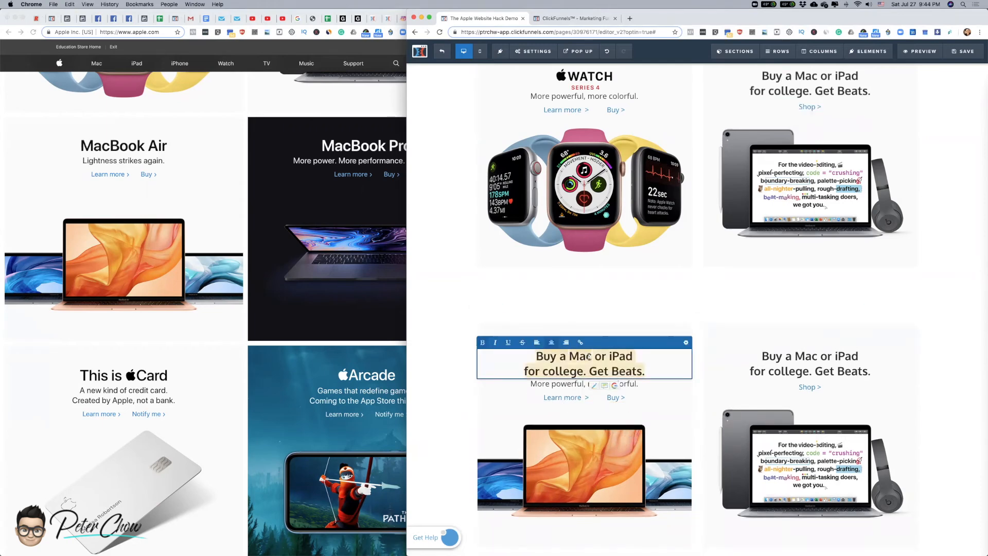
text(Mac)
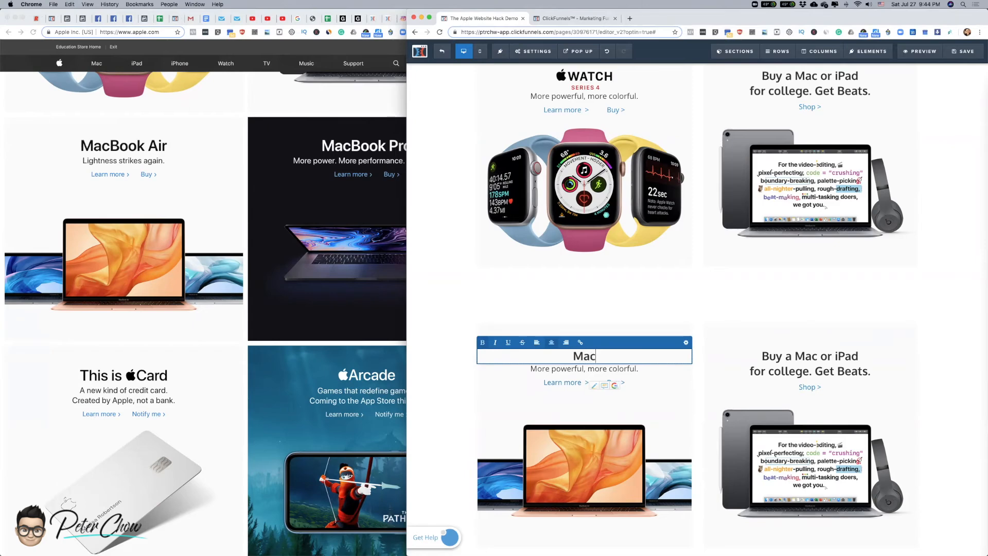
text(Book Air)
click(658, 412)
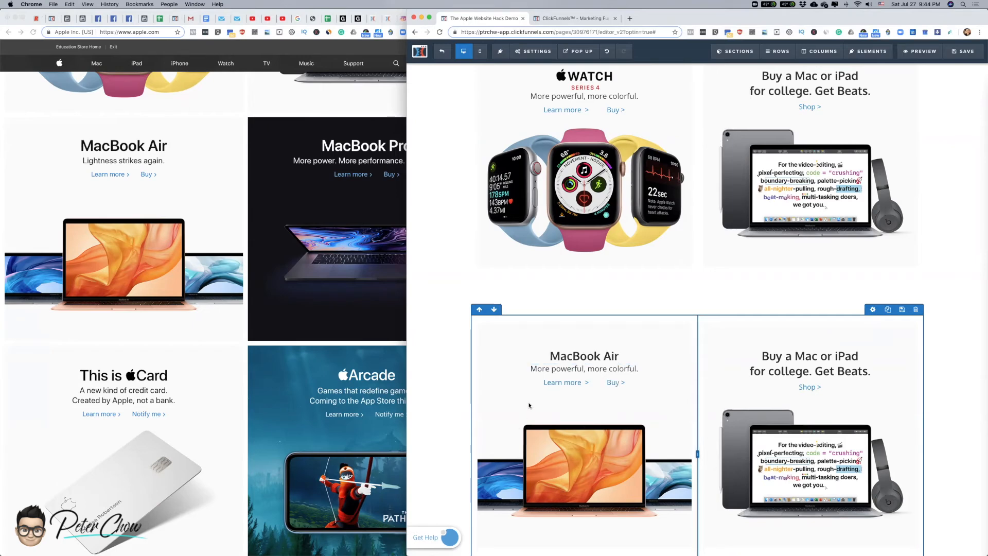
- Replace the MacBook Air tile's sub-headline text with "Lightness strikes again."
double_click(572, 369)
key(super+a)
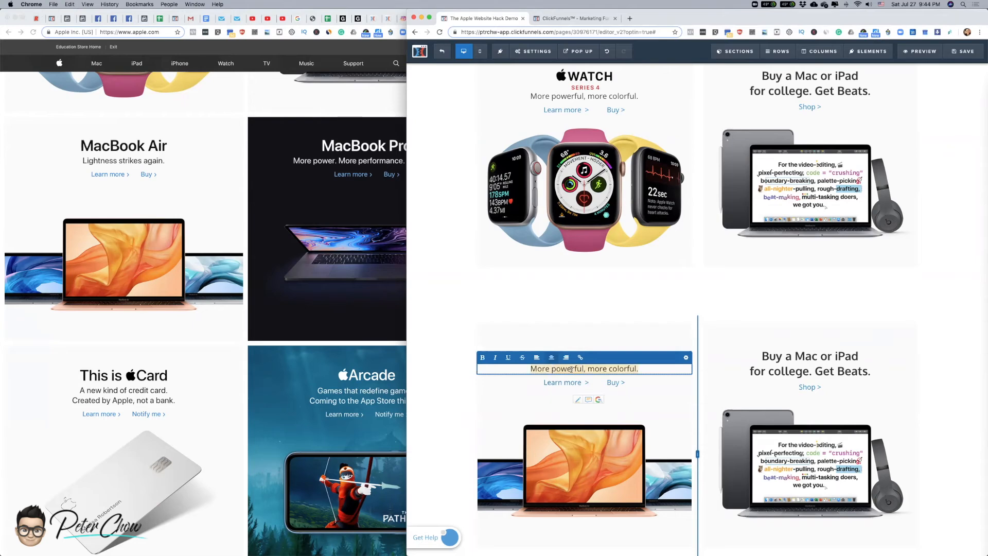
text(Lightness strikes again.)
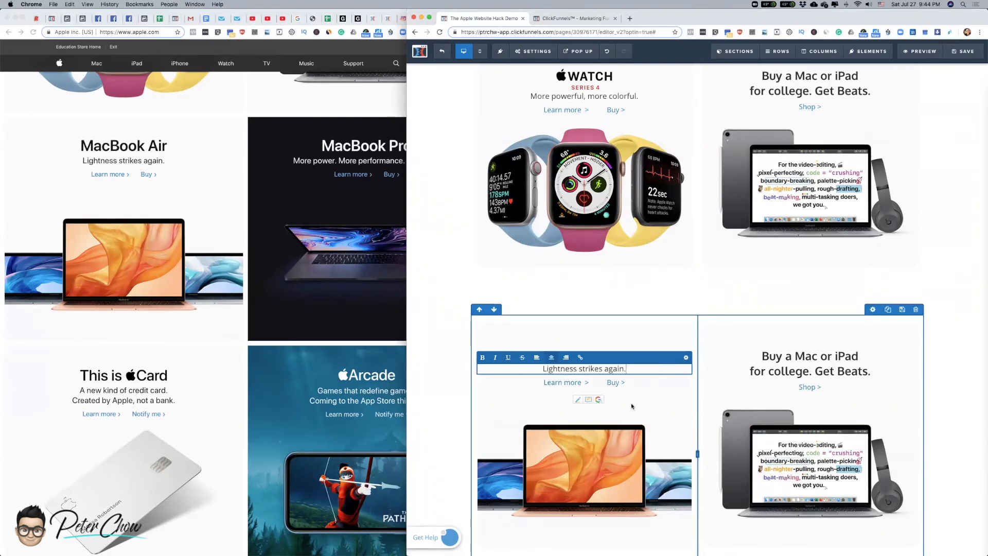
click(621, 407)
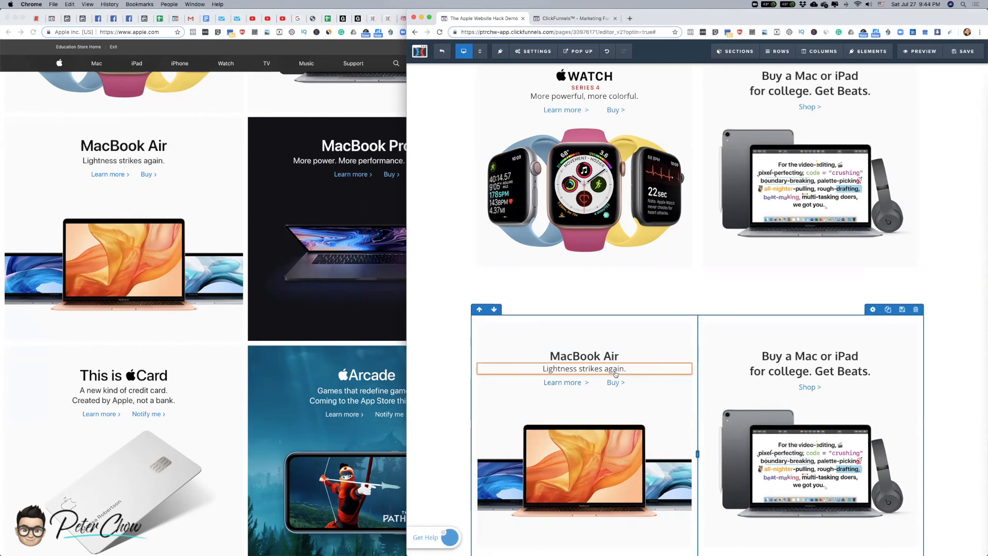
- Reset the "Lightness strikes again." sub-headline's font family to the default font
click(657, 366)
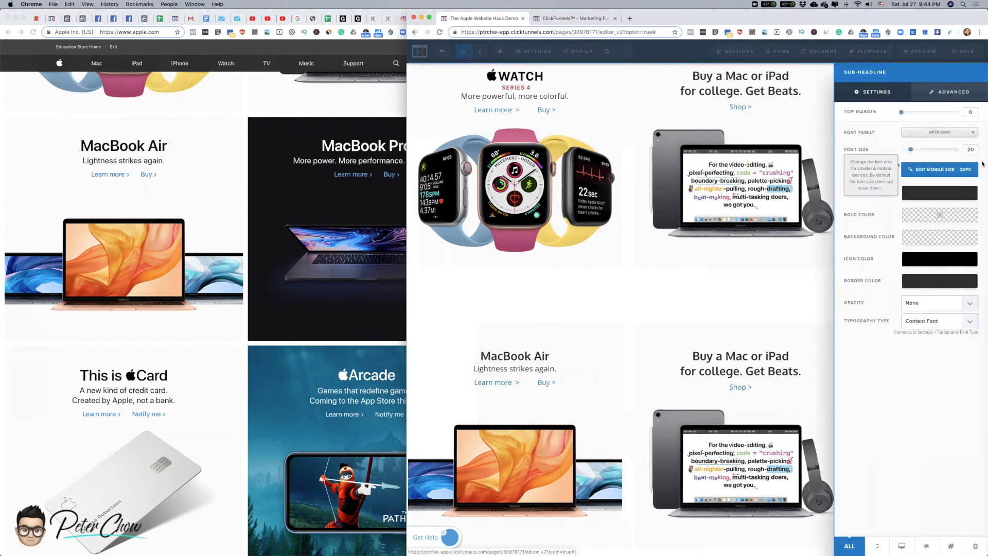
click(974, 132)
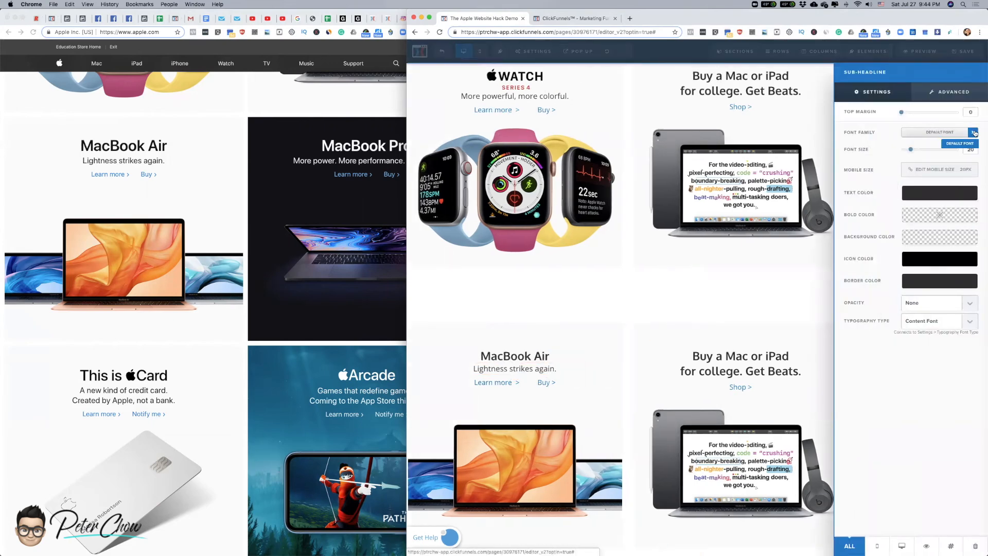
click(600, 370)
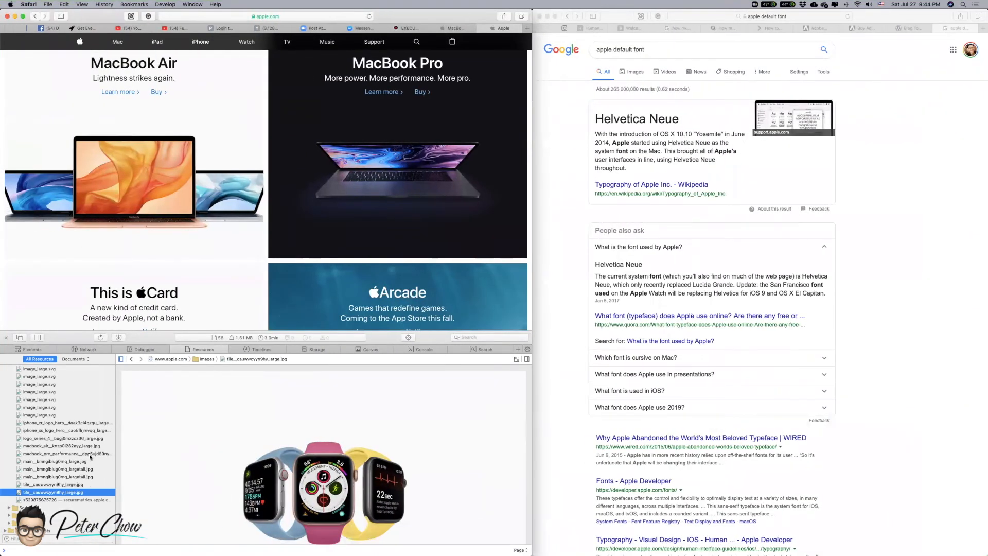
- Open the macbook_pro_performance image from Safari's page resources in its own tab and select its web address
click(92, 453)
right_click(108, 455)
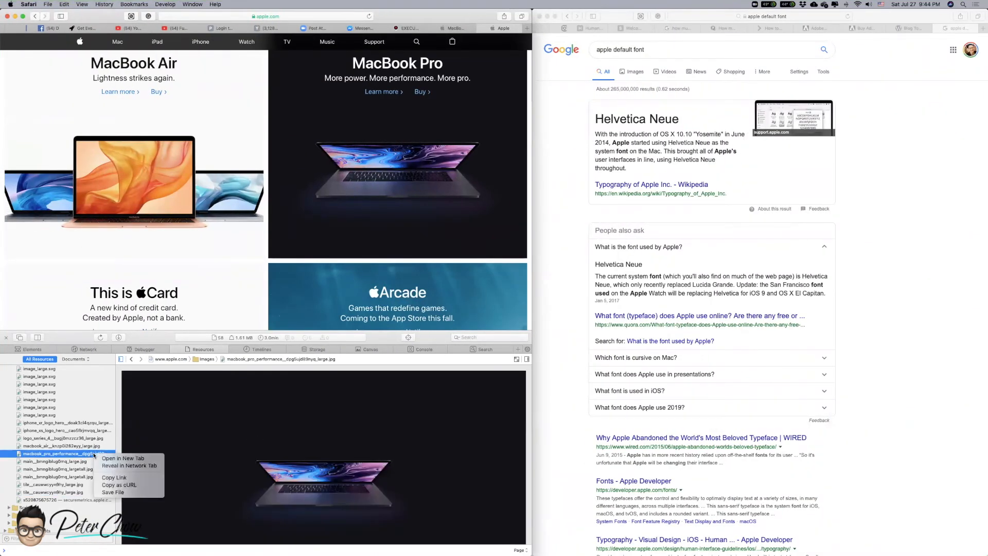
click(121, 461)
click(503, 29)
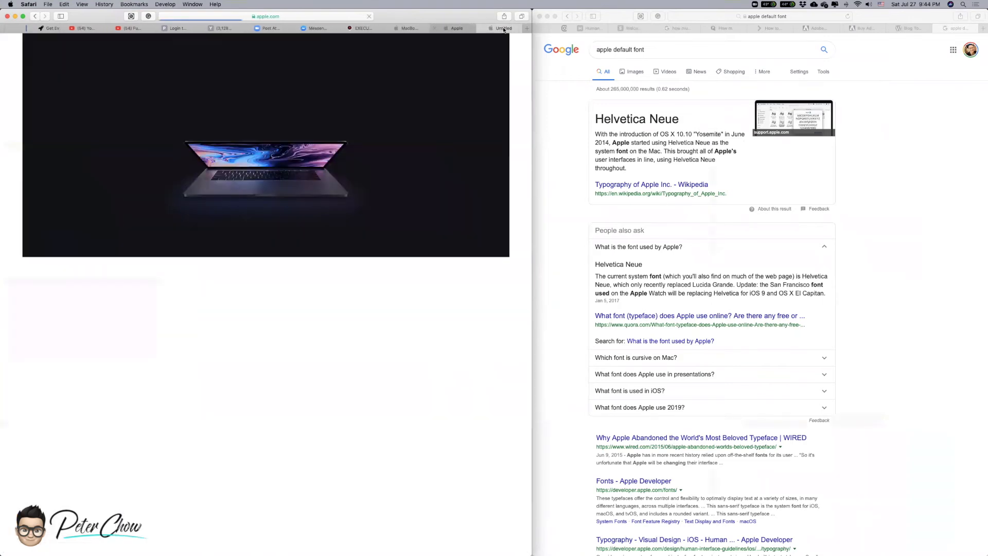
click(336, 17)
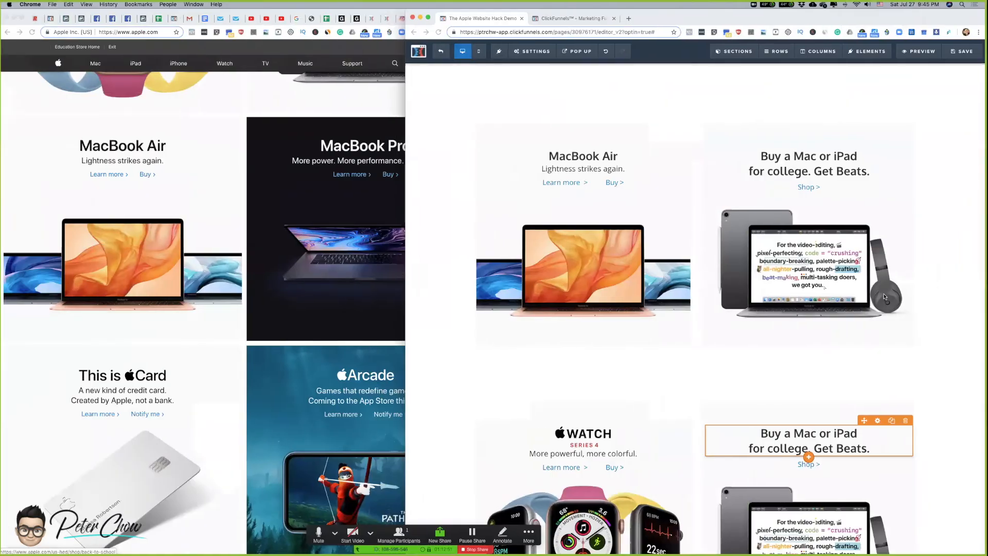
scroll(863, 367, down, 2)
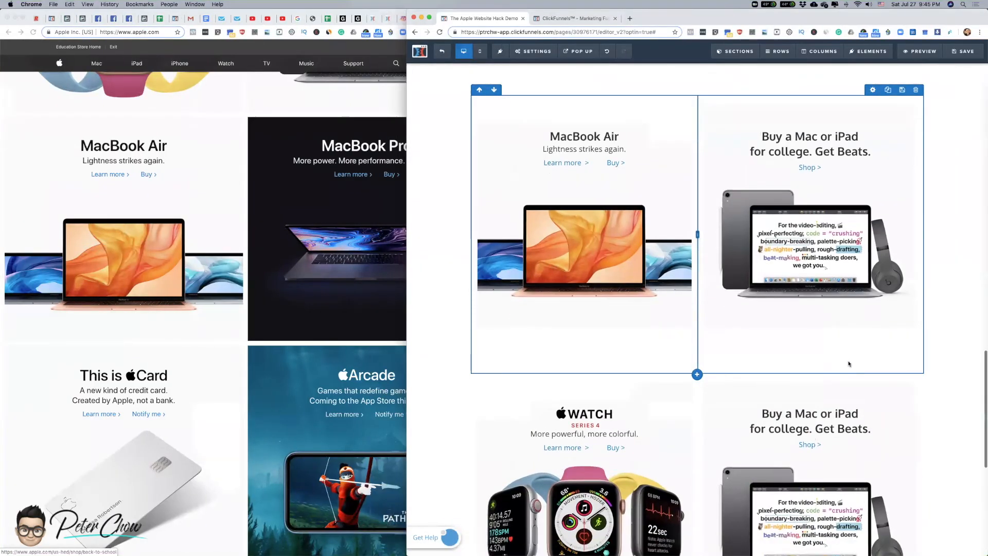
scroll(862, 340, down, 5)
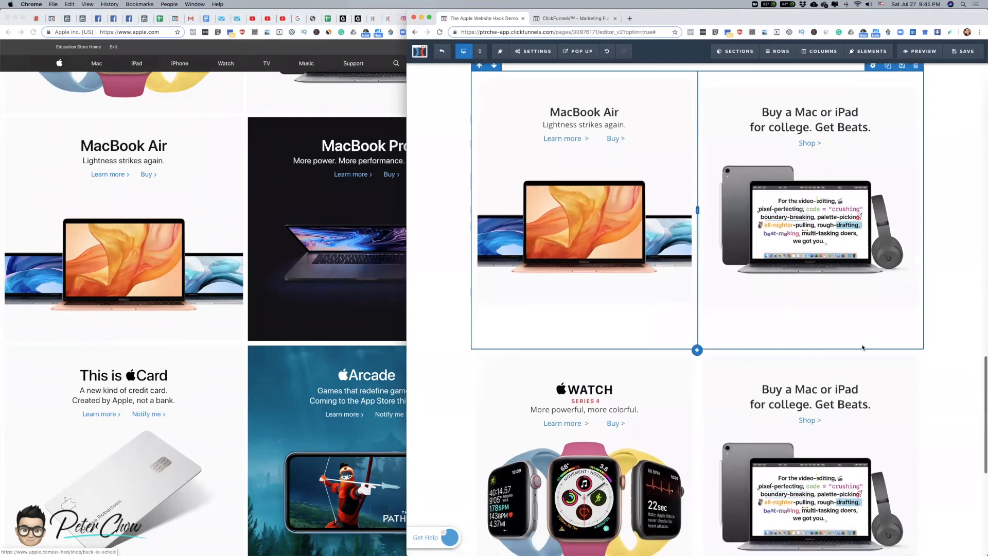
scroll(868, 355, up, 5)
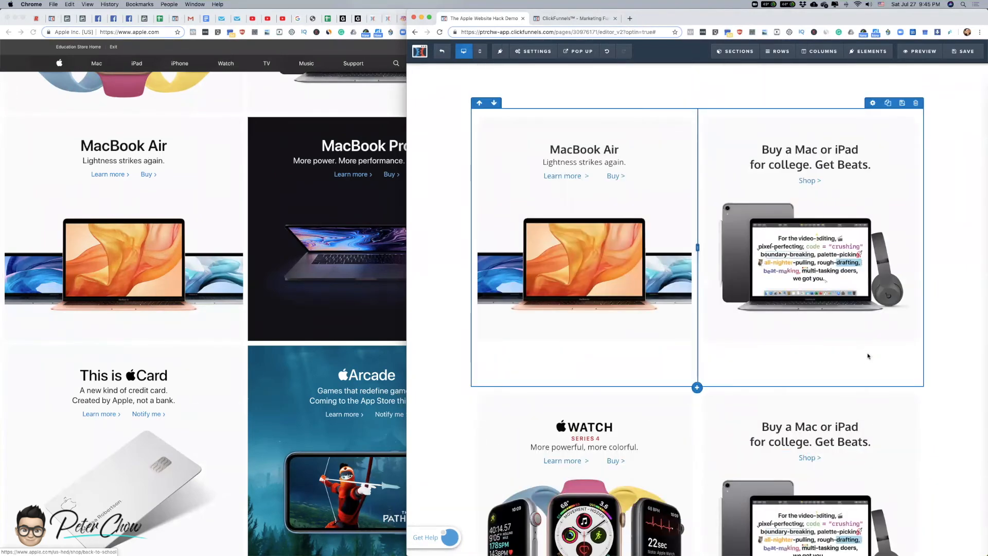
scroll(867, 355, down, 1)
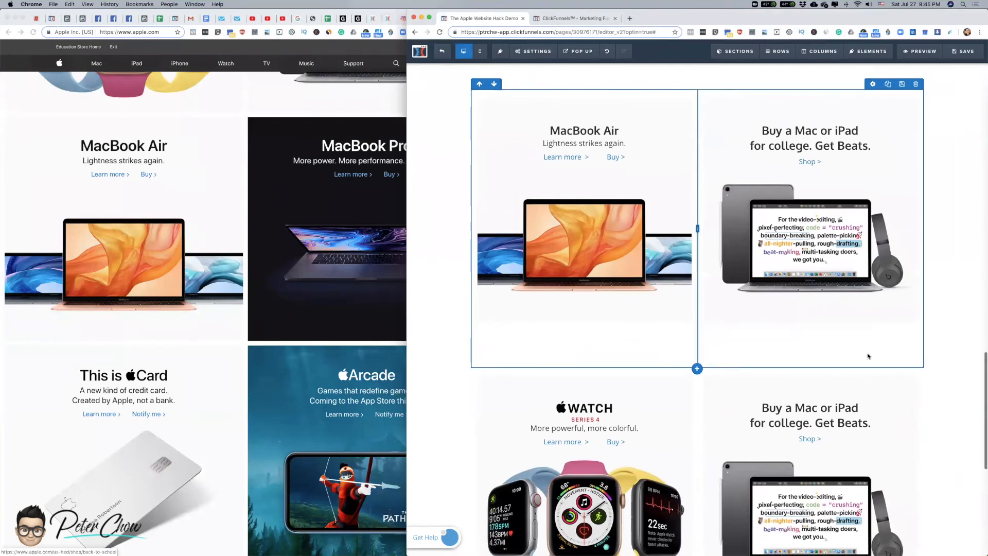
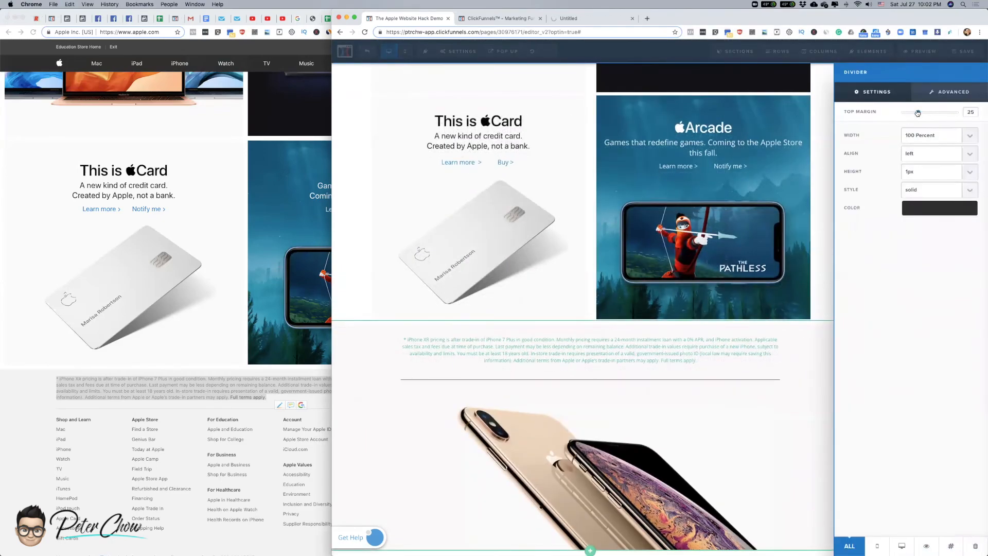
- Set the divider's top margin to 10 and its color to green #42b99f below the footer pricing disclaimer
drag(917, 113, 909, 118)
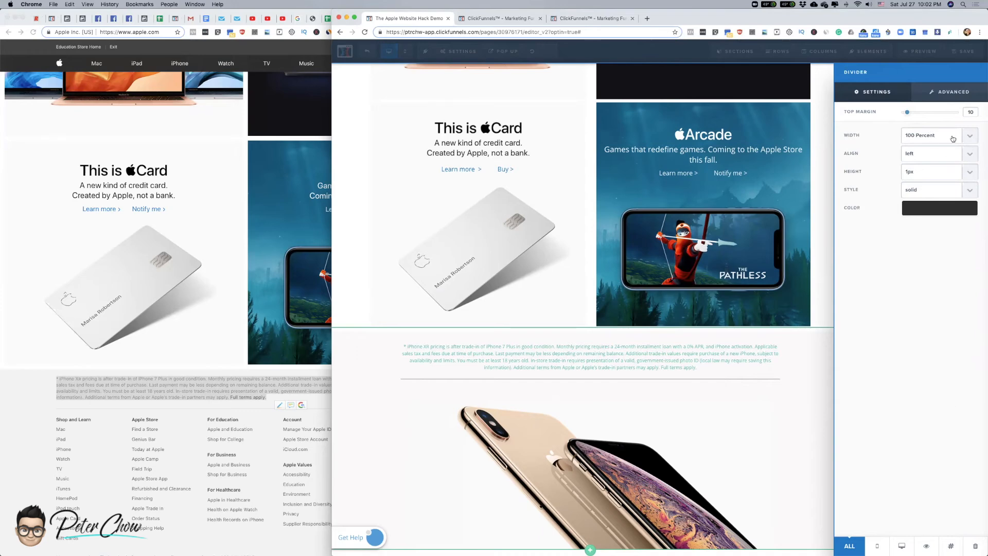
click(949, 211)
click(865, 246)
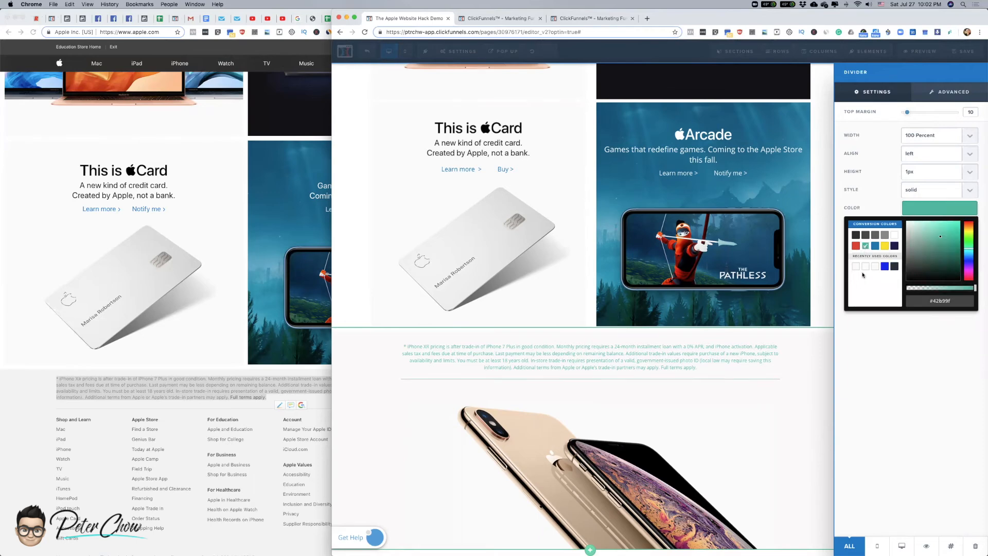
- Change the color of the divider below the pricing disclaimer to a near-white recently used color
click(866, 268)
click(828, 435)
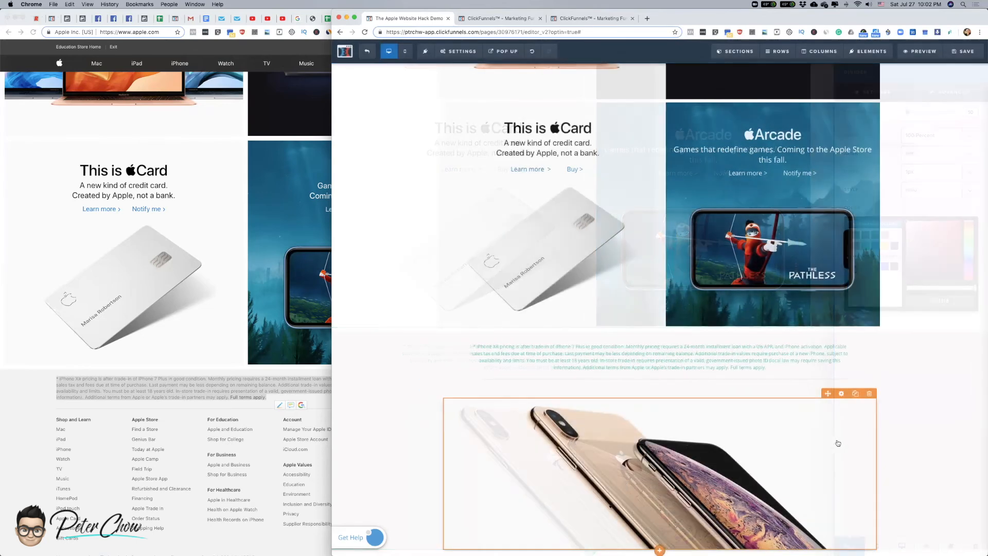
- Compare with Apple's original footer and delete the gold iPhone image below the divider
click(164, 365)
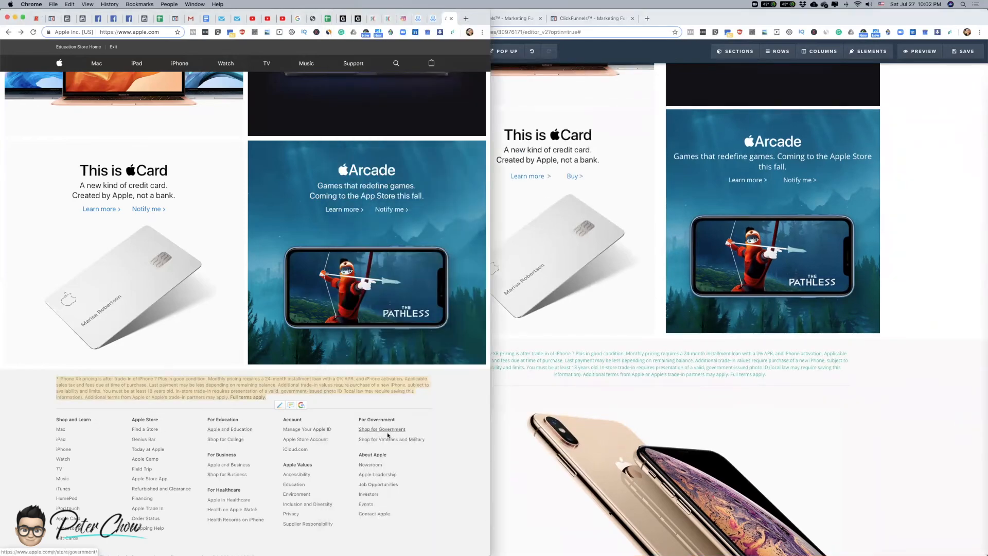
click(734, 472)
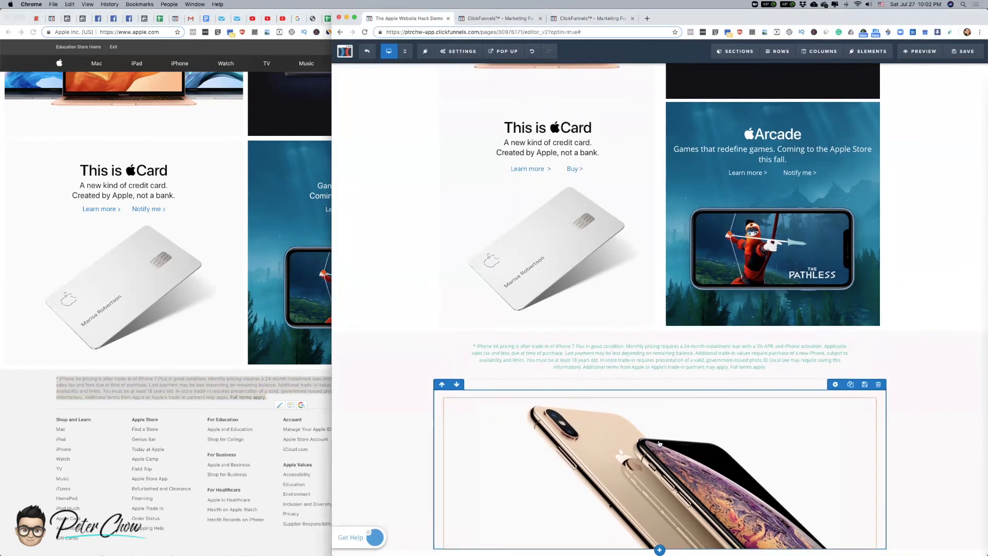
click(871, 394)
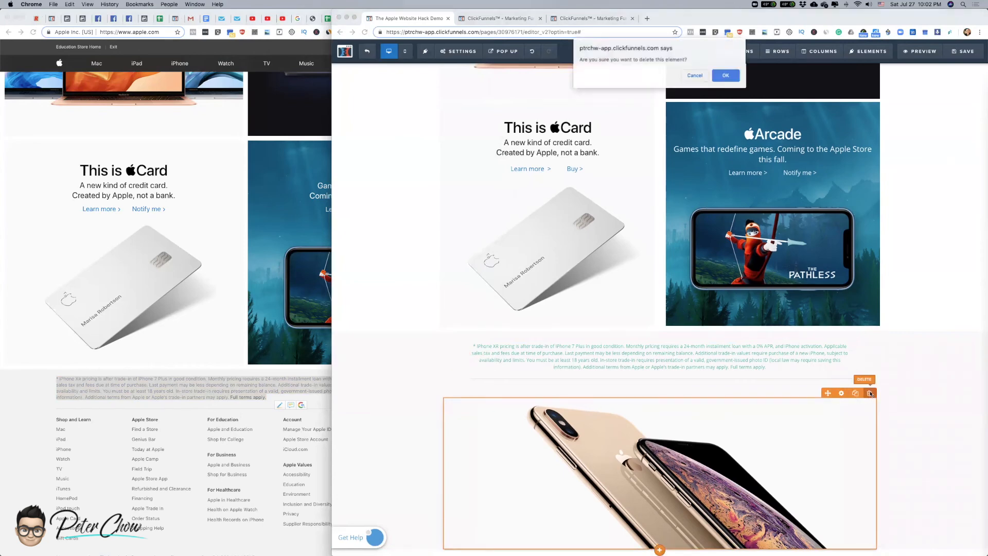
key(Return)
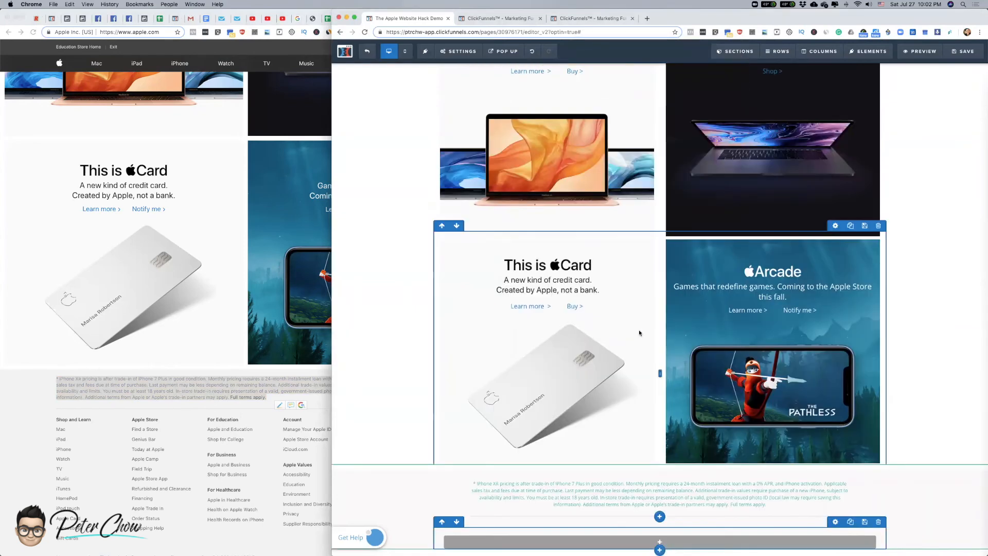
- Build a five-column row of Apple's footer links below the divider, with bold headings such as "Shop and Learn" and "For Government"
scroll(661, 538, down, 1)
click(661, 538)
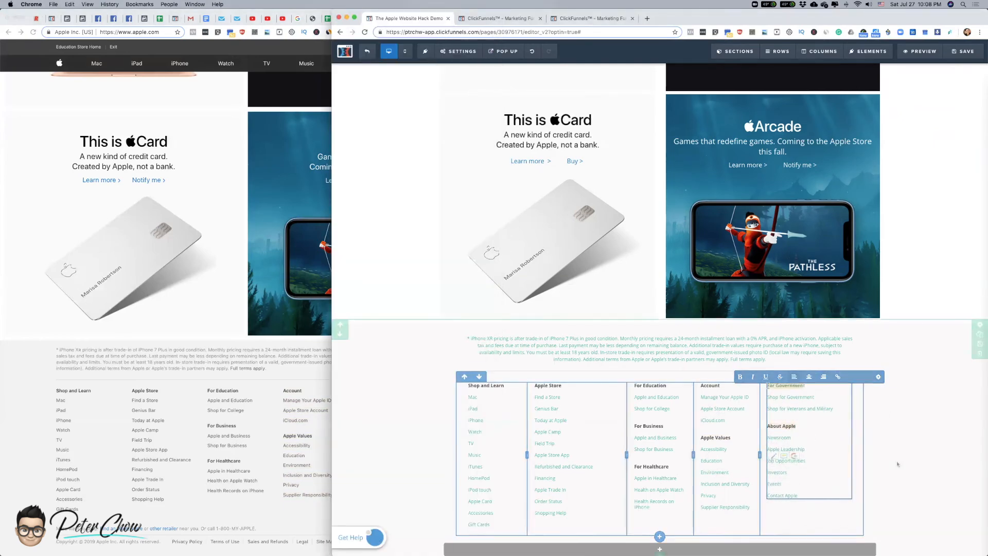
click(902, 460)
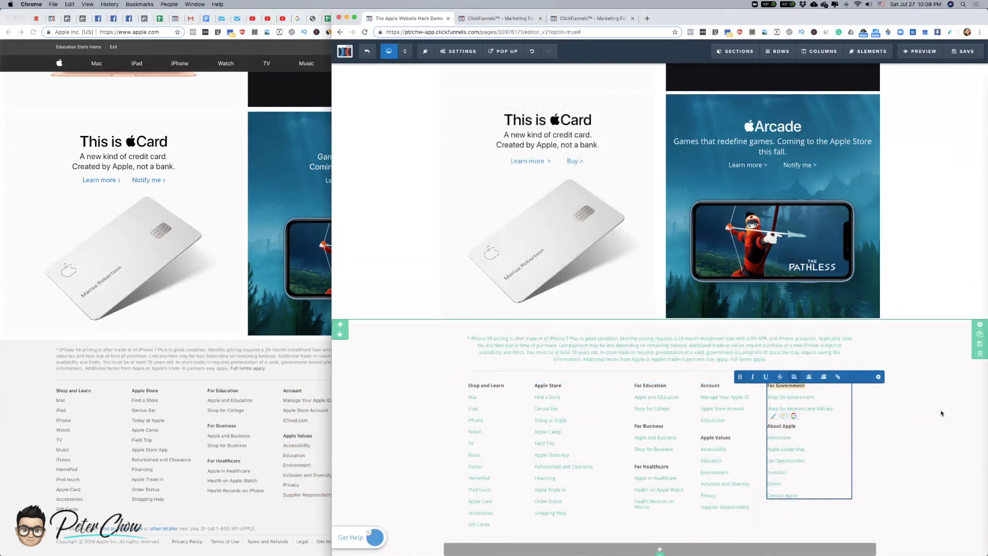
scroll(897, 465, down, 1)
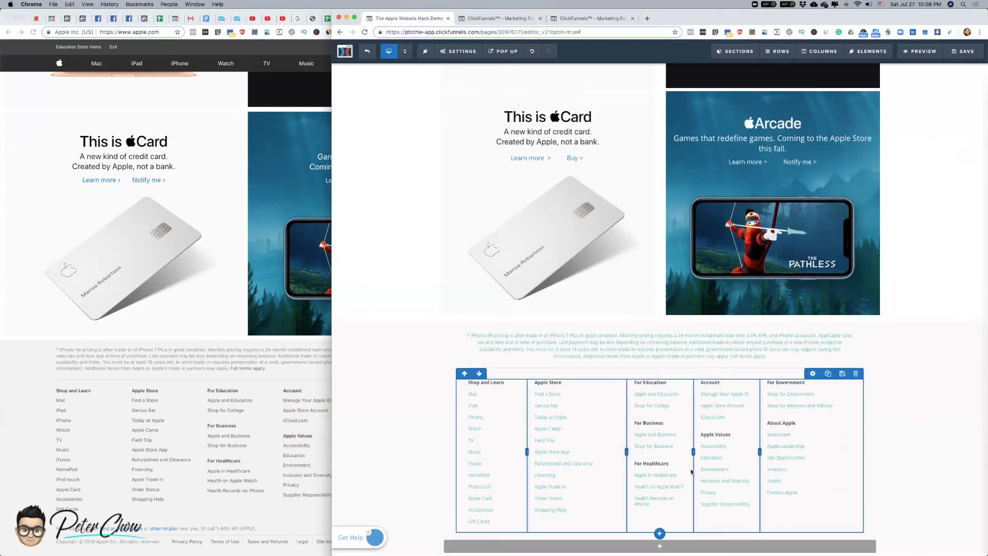
drag(609, 449, 637, 453)
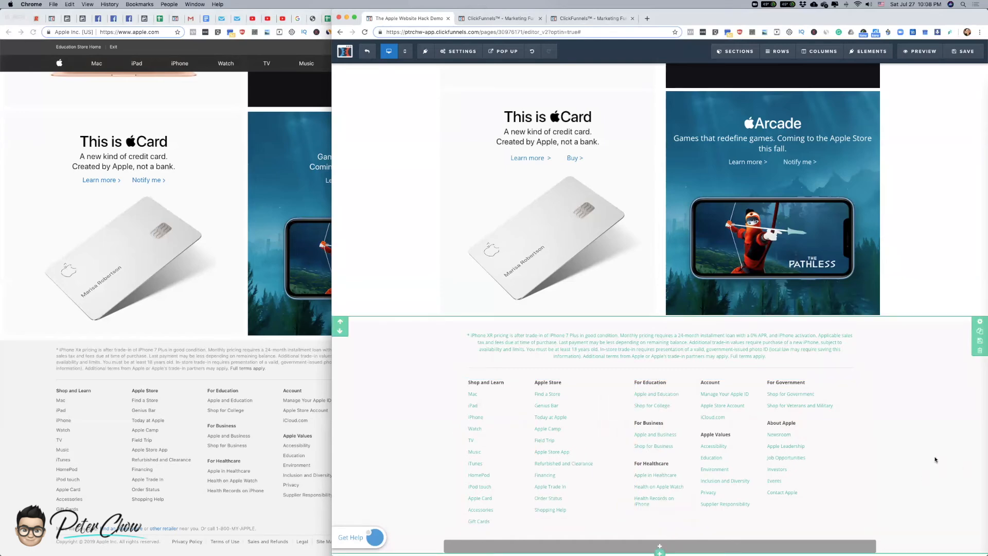
scroll(915, 454, down, 1)
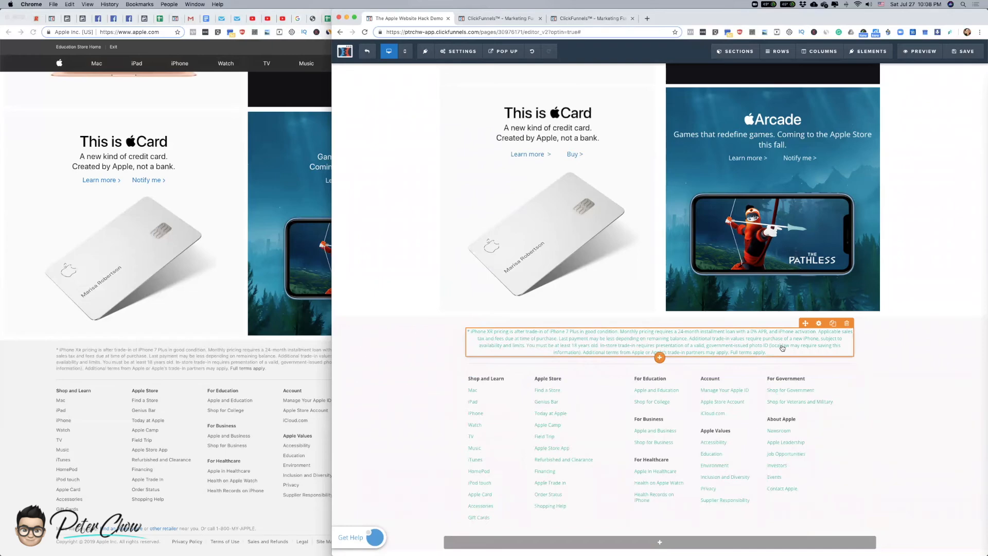
- Duplicate the pricing disclaimer into the empty row below the link columns and replace its text with Apple's "More ways to shop" line
click(833, 323)
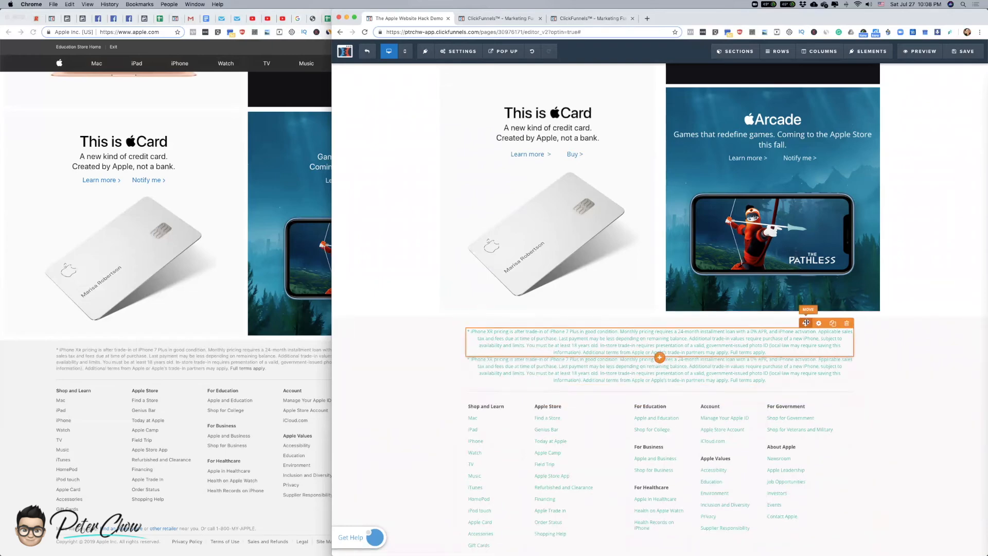
scroll(766, 528, down, 1)
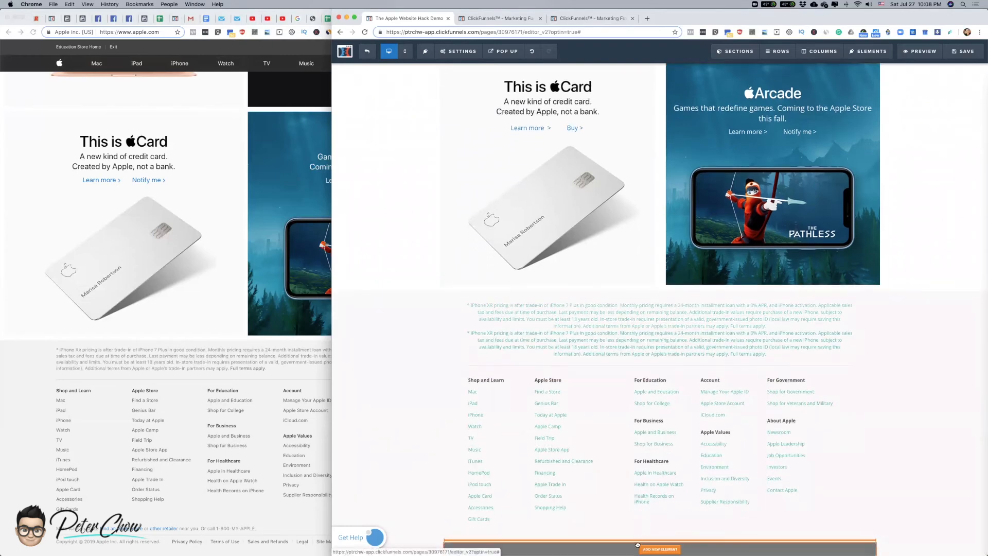
drag(638, 542, 638, 543)
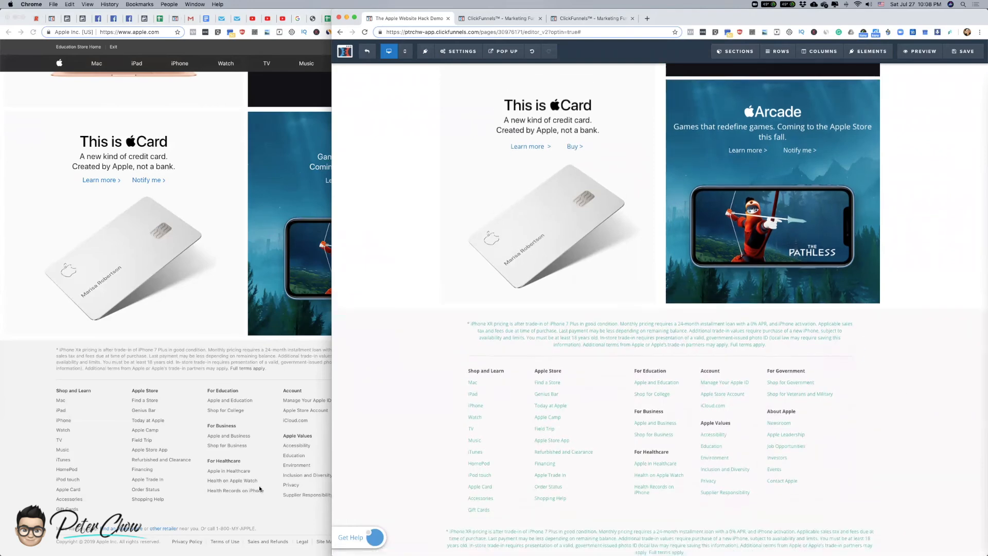
click(268, 532)
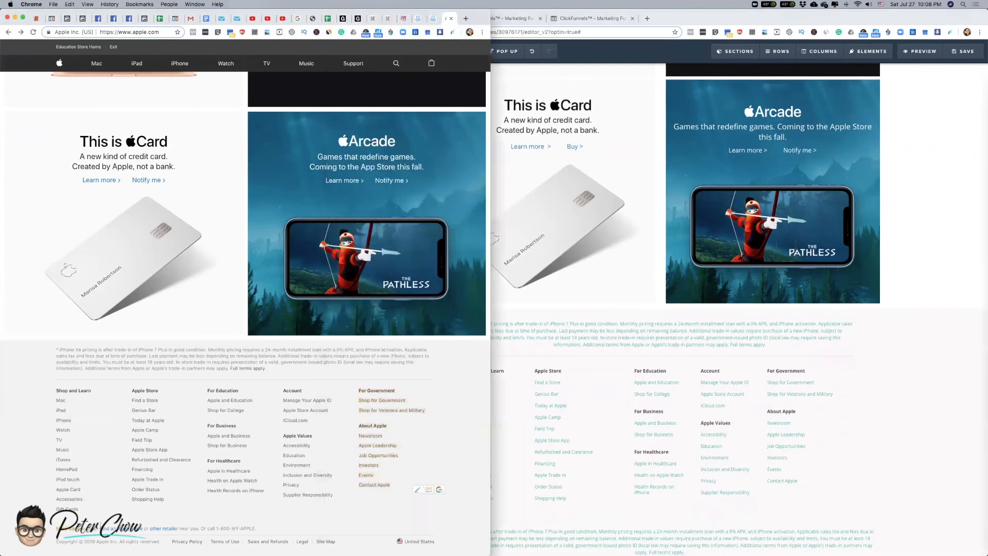
click(600, 538)
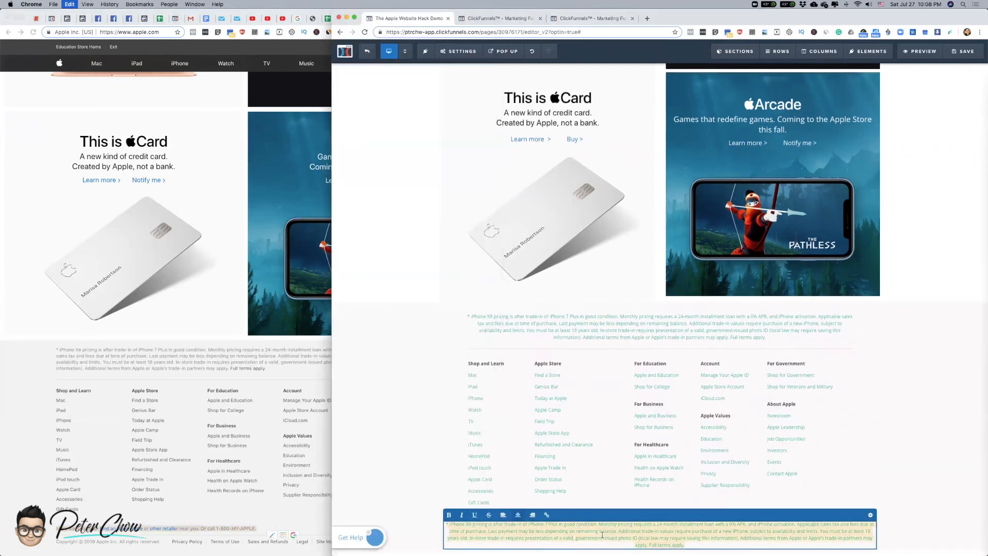
- Set the footer section's bottom padding to 70
click(979, 325)
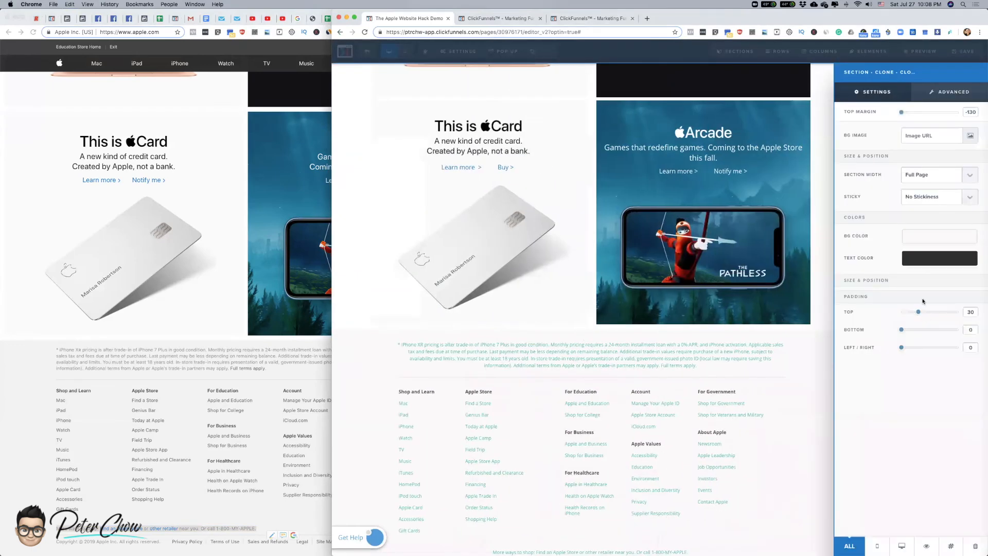
click(776, 458)
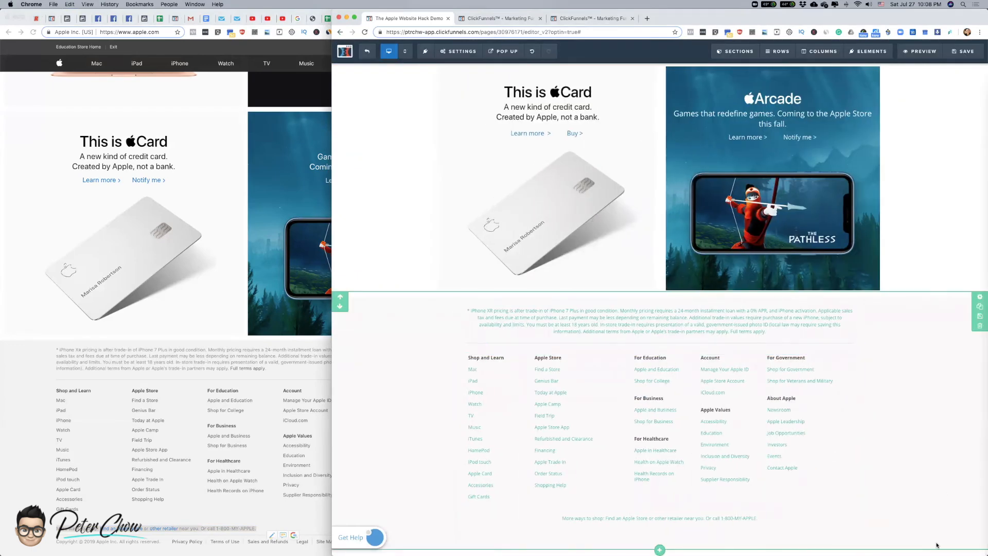
- Left-align the "More ways to shop" line and the pricing disclaimer to match Apple's footer
click(649, 518)
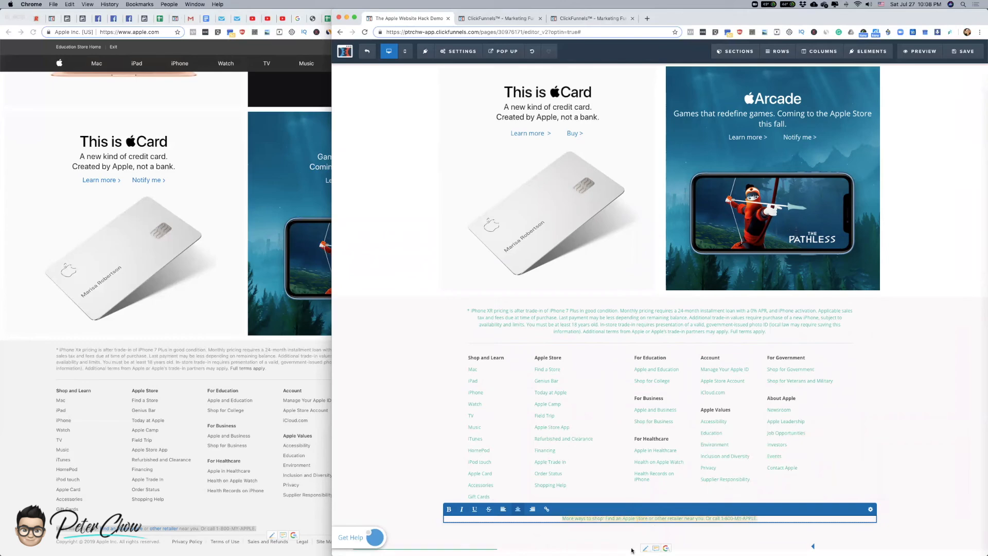
click(503, 515)
click(283, 364)
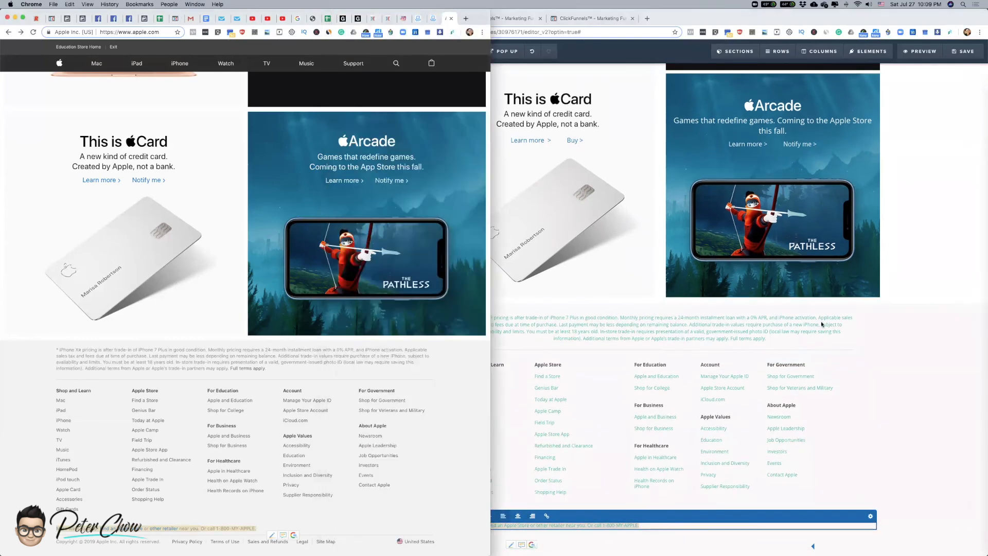
click(824, 323)
click(526, 304)
click(886, 434)
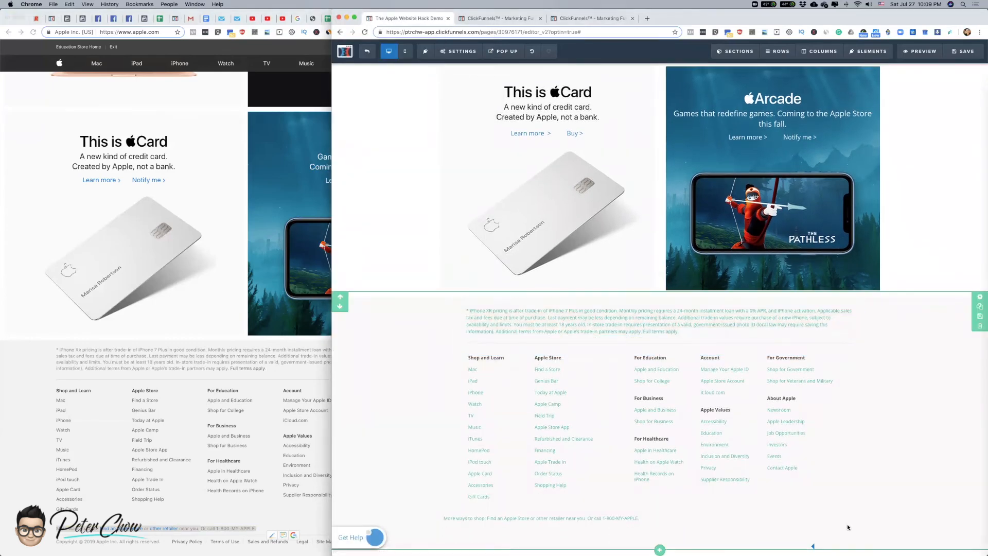
- Increase the footer section's bottom padding beyond 70
click(980, 297)
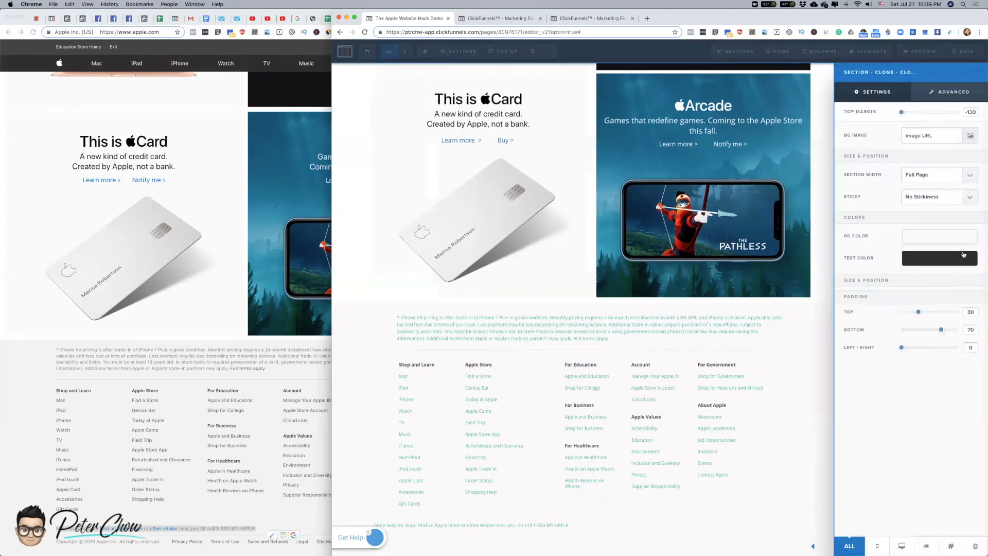
click(793, 462)
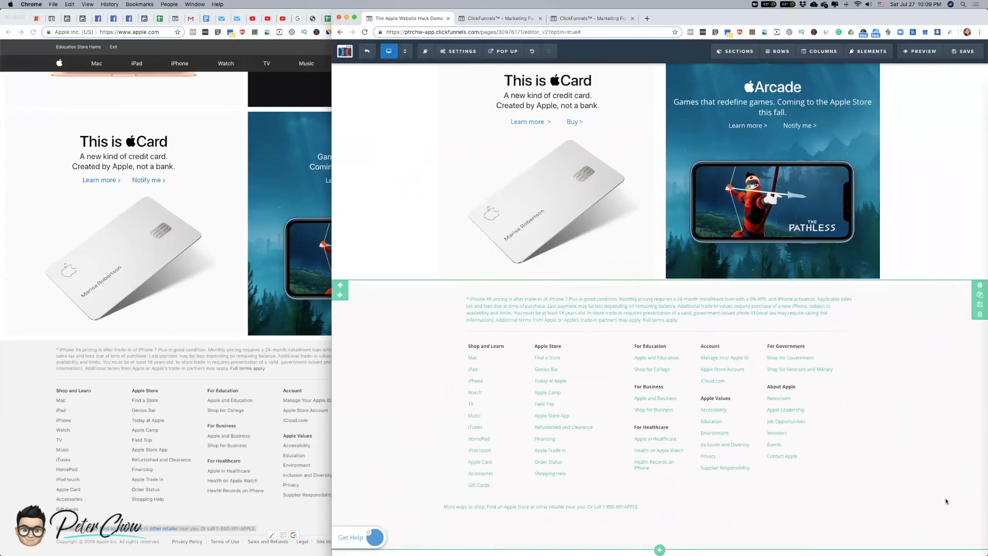
- Set the "More ways to shop" row's width to 90% and the five-column link row's left/right padding to 5
click(835, 495)
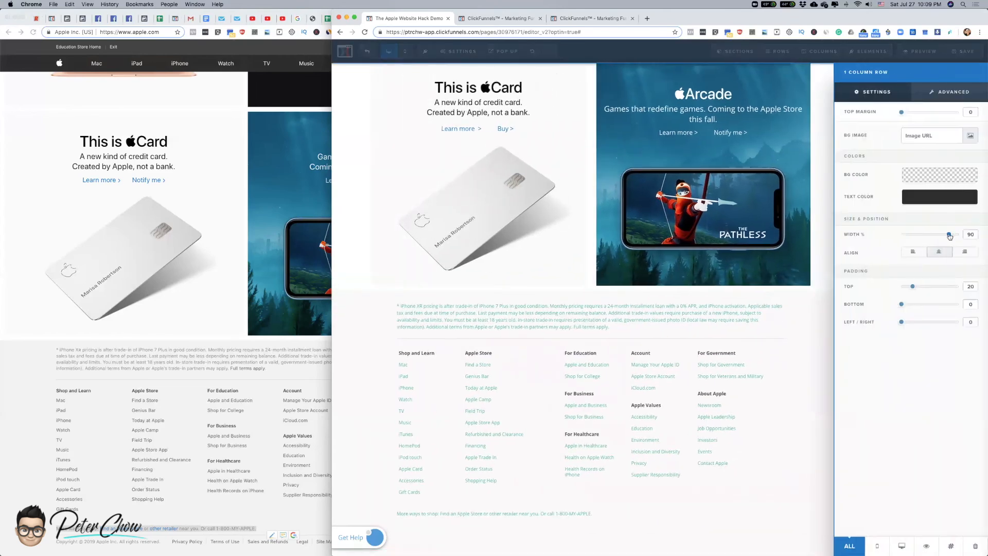
click(800, 355)
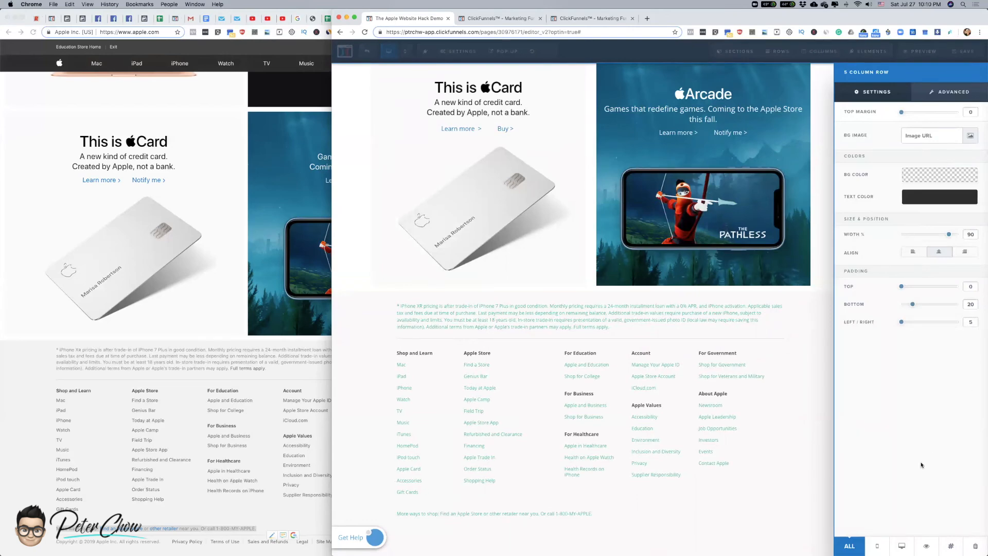
click(812, 464)
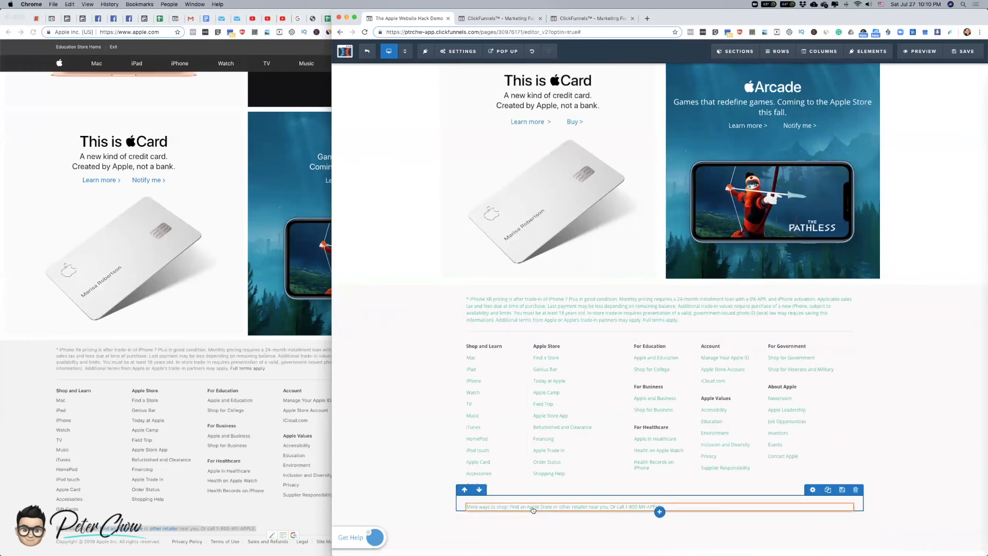
- Turn the words "Find an Apple Store" in the "More ways to shop" line into a link
click(512, 507)
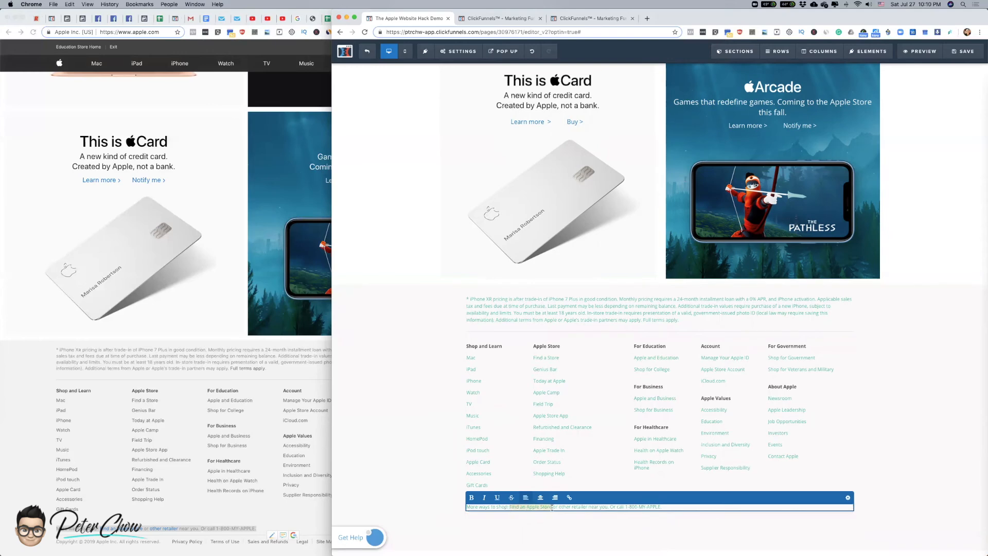
scroll(579, 506, up, 1)
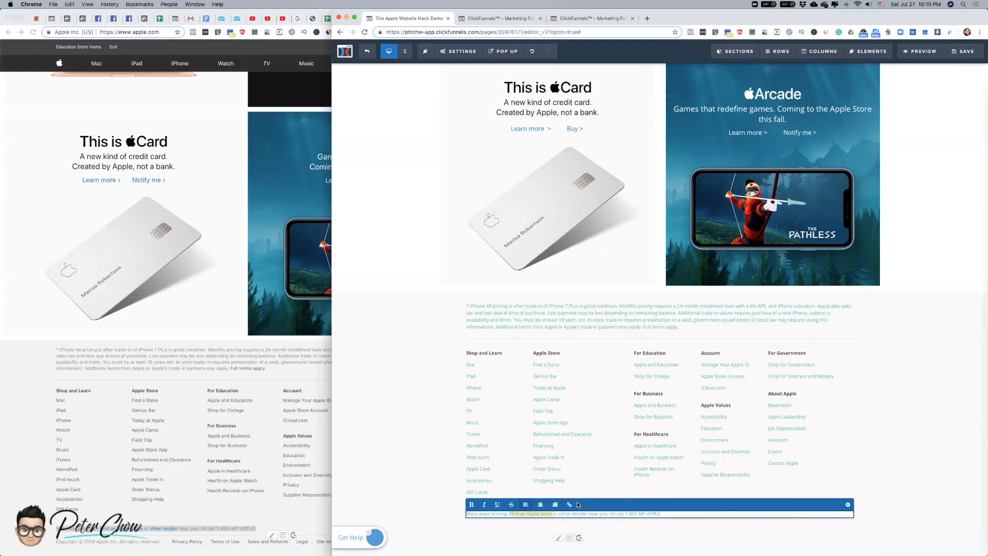
scroll(568, 507, down, 1)
click(538, 485)
scroll(538, 485, up, 1)
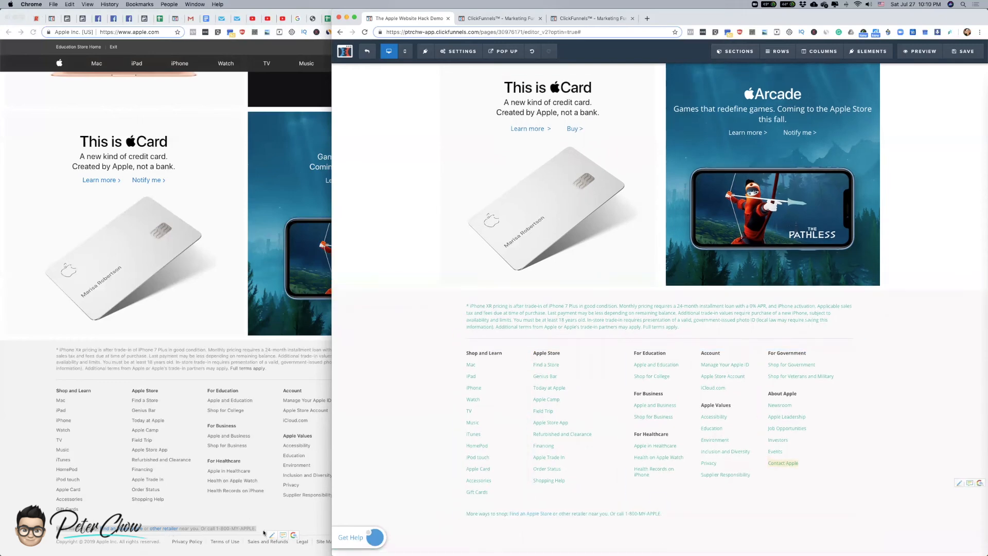
- Turn the words "other retailer" in the "More ways to shop" line into a link
scroll(570, 509, down, 1)
click(570, 508)
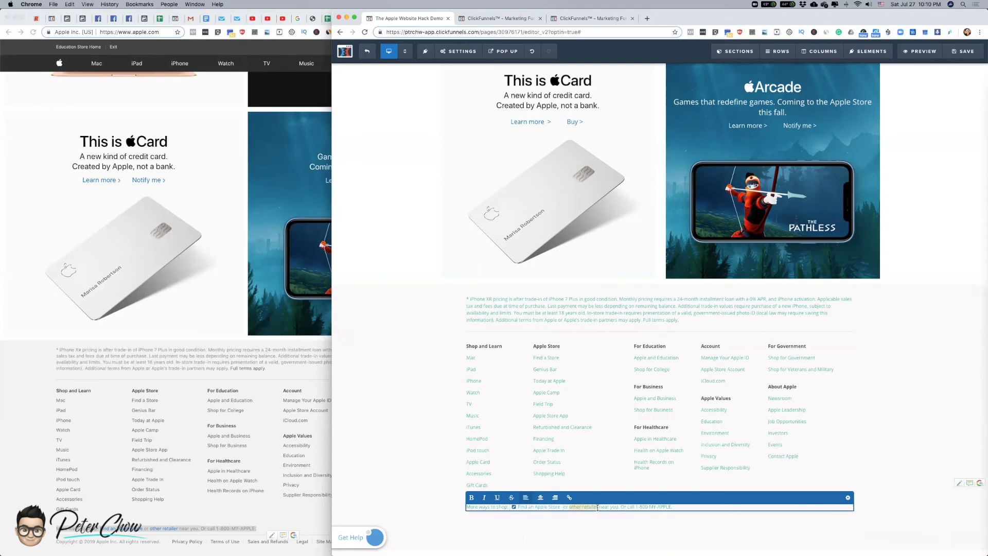
click(571, 503)
drag(965, 398, 944, 414)
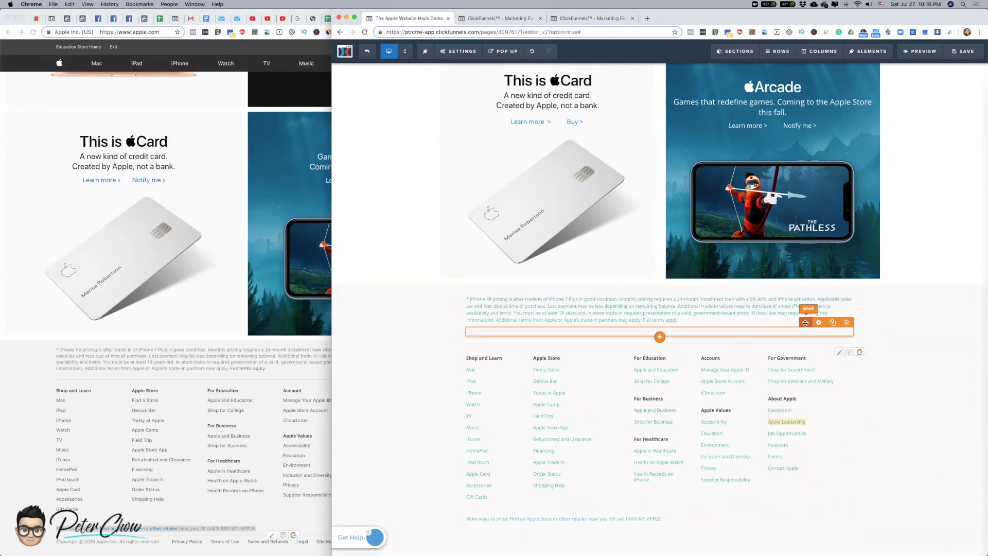
- Duplicate the divider under the pricing disclaimer and move the copy below the "More ways to shop" line
click(833, 323)
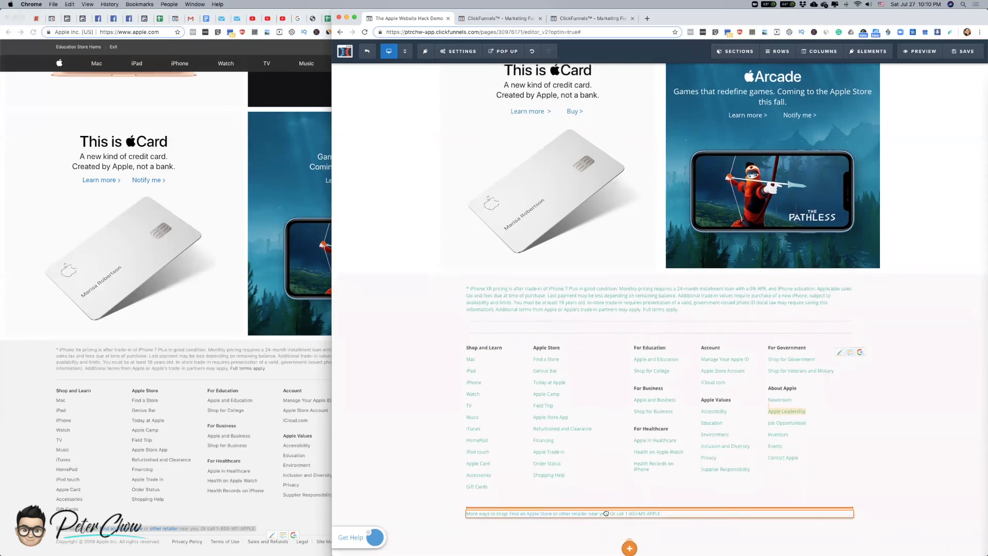
drag(606, 510, 606, 512)
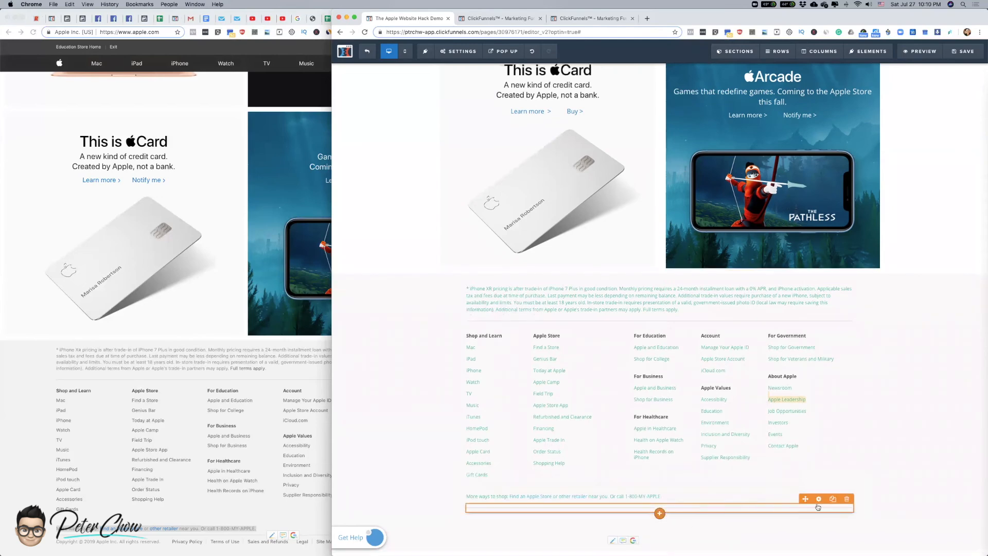
- Reduce the top margin of the divider below the "More ways to shop" line to its minimum
click(819, 500)
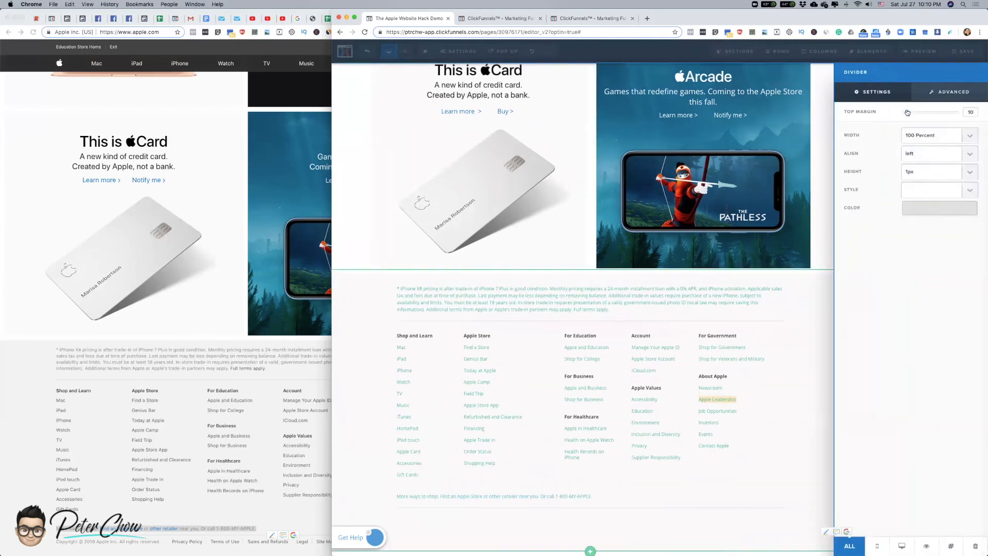
drag(907, 112, 900, 112)
click(816, 431)
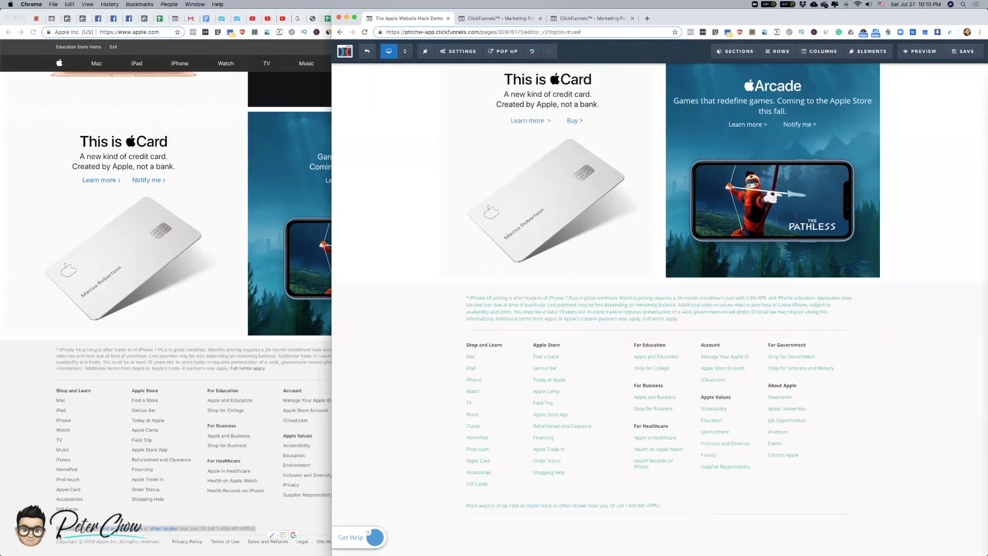
- Add a three-column row containing a copy of the "More ways to shop" text below the divider, and copy the copyright line from Apple's page
click(78, 544)
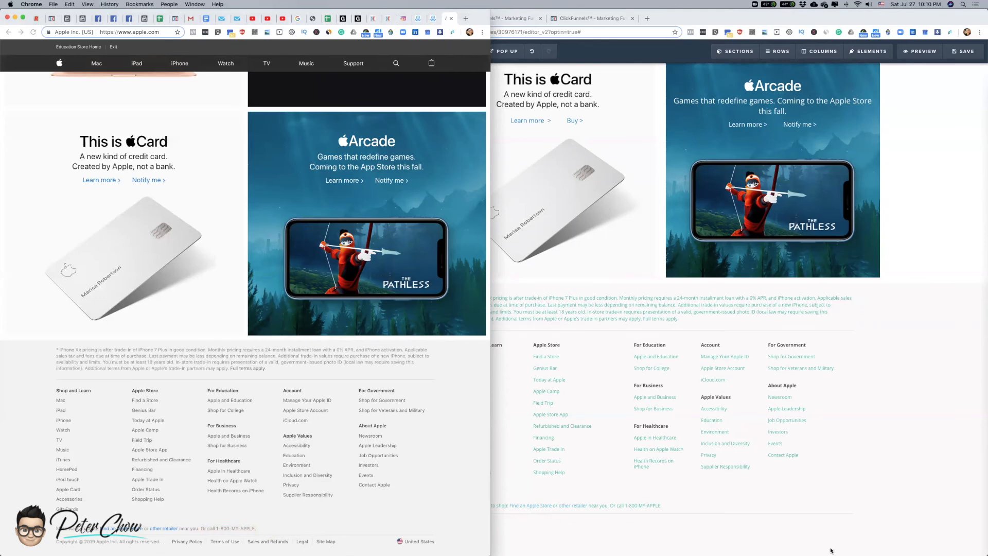
click(910, 446)
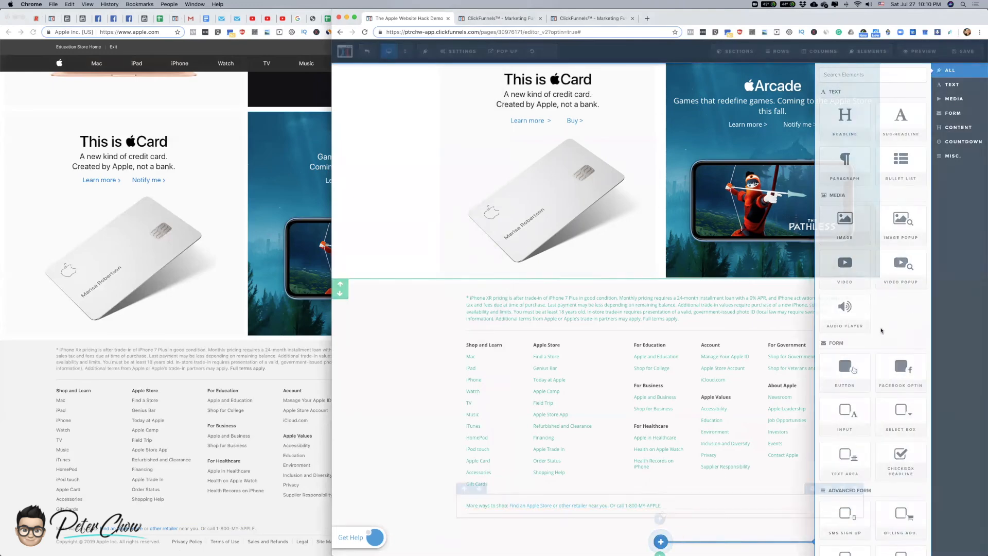
click(663, 527)
drag(56, 541, 161, 542)
key(super+c)
click(566, 448)
scroll(547, 520, down, 1)
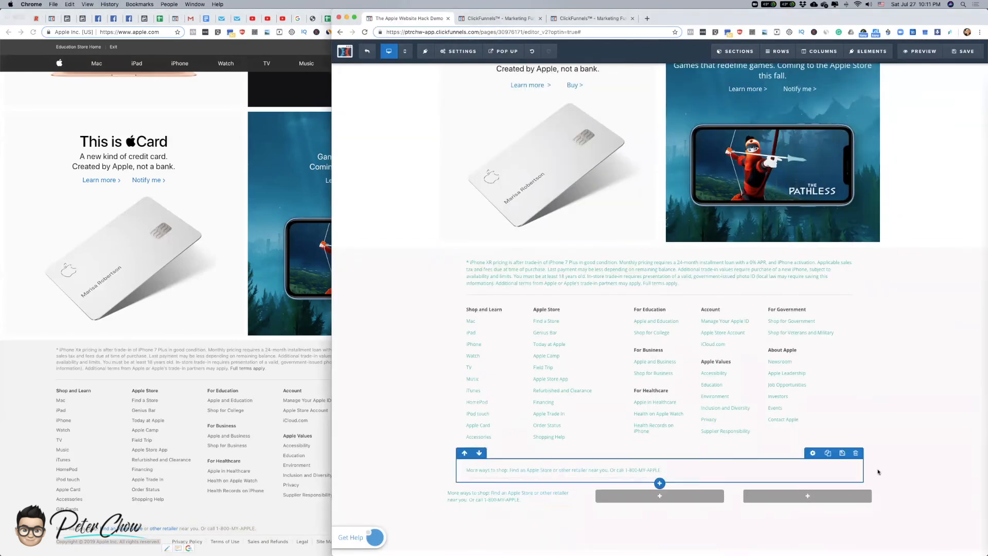
- Set the new three-column row's width to 90% and its top and left/right padding to 0
click(836, 476)
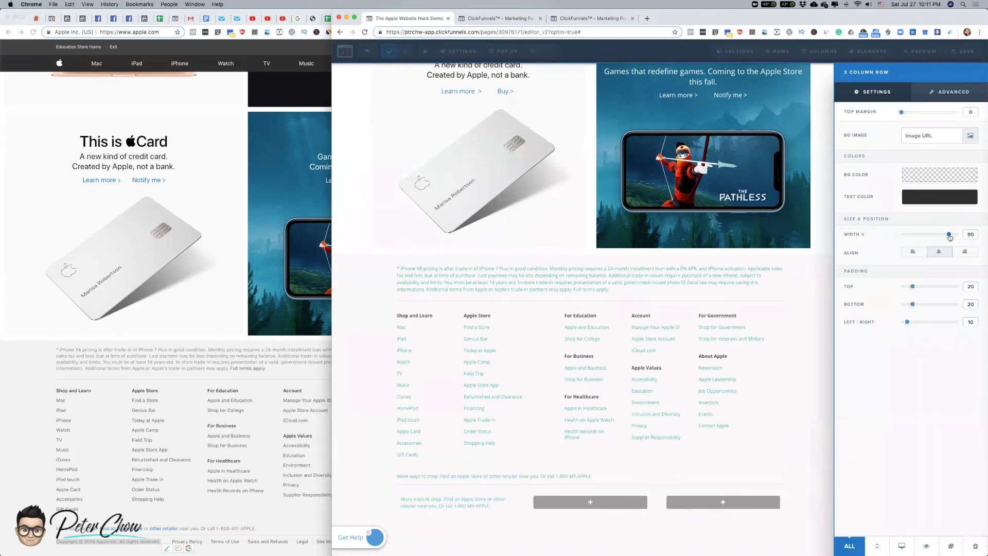
drag(951, 237, 952, 237)
drag(909, 323, 902, 322)
drag(954, 234, 951, 235)
drag(912, 289, 902, 291)
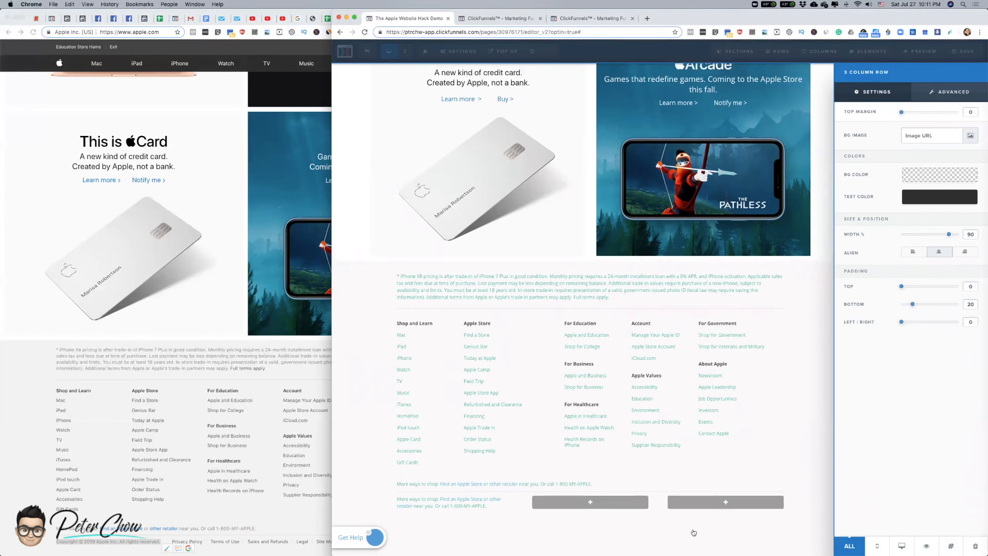
- Replace the text in the row's first column with "Copyright © 2019 Apple Inc. All rights reserved."
click(454, 510)
double_click(488, 501)
key(super+a)
key(super+v)
click(593, 539)
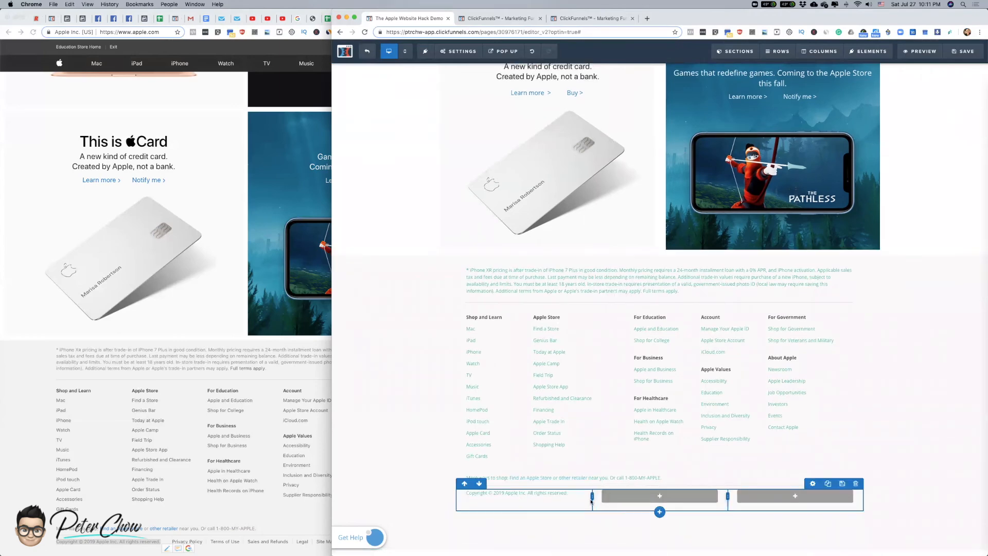
- Fill the row's middle column with the legal links from Privacy Policy to Site Map and its last column with the US flag image
click(289, 523)
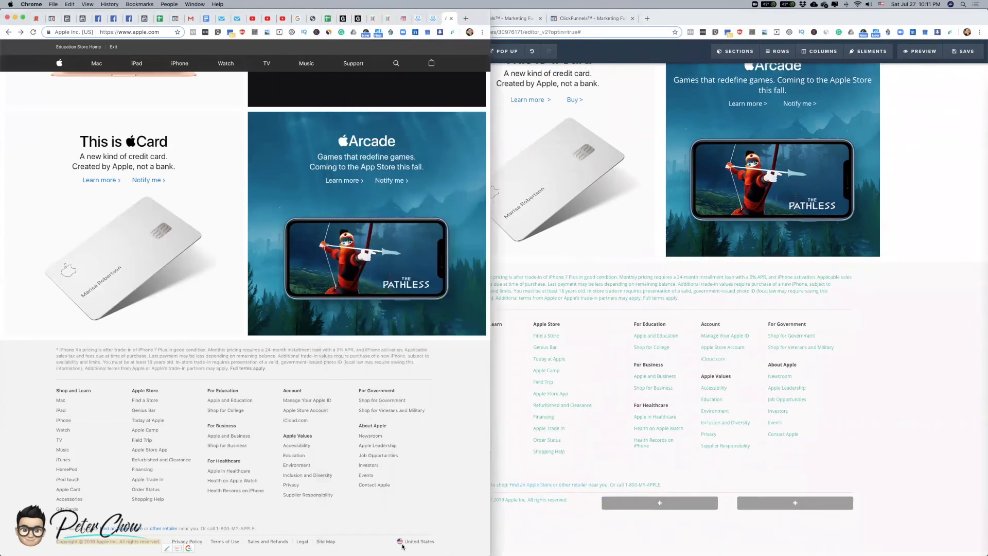
click(585, 536)
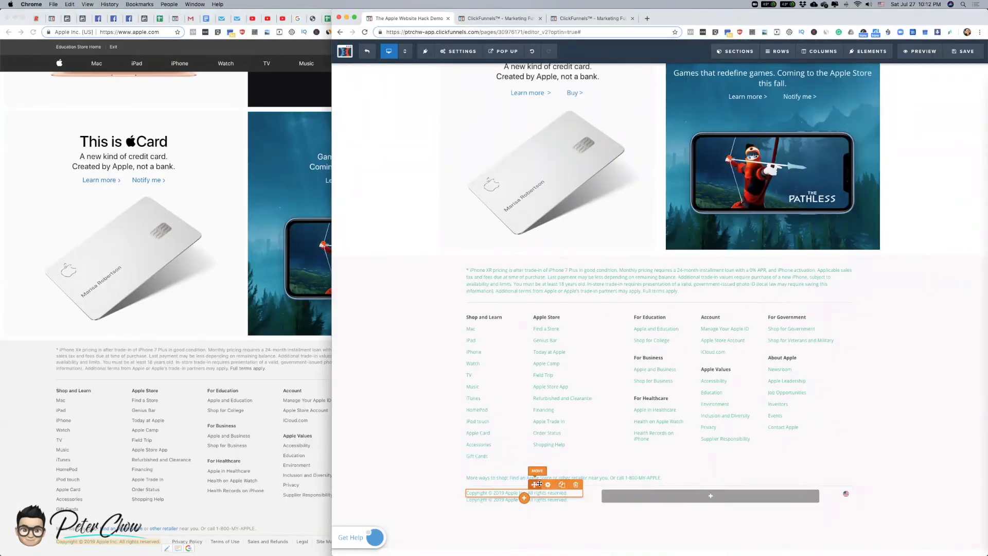
click(669, 498)
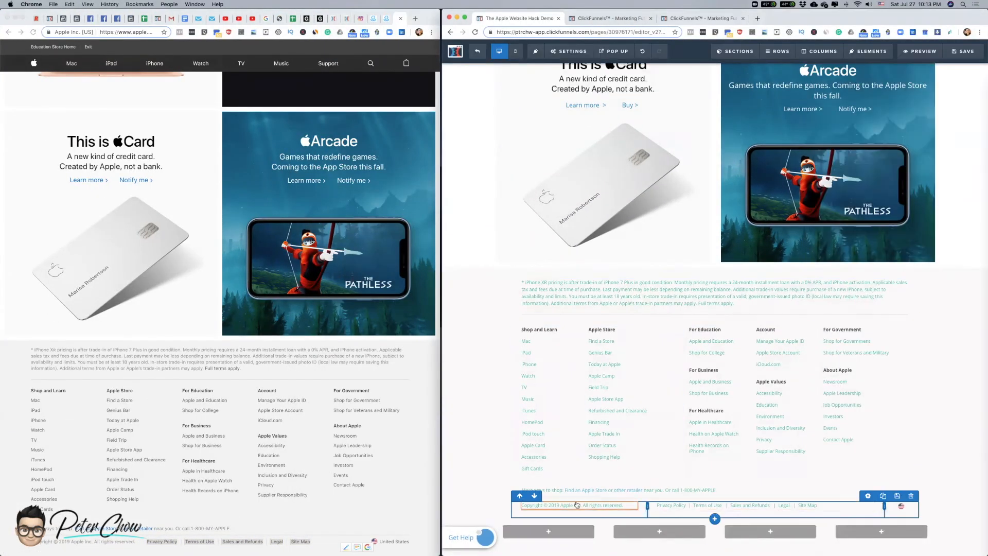
- Move the copyright line, legal links, flag and "United States" text into a four-column row and delete the emptied three-column row
scroll(547, 495, down, 2)
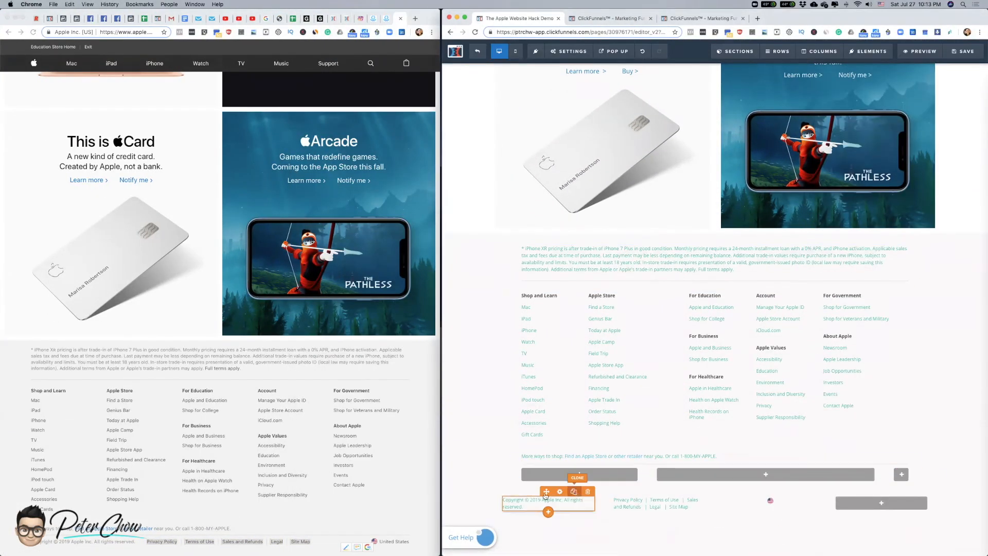
click(911, 461)
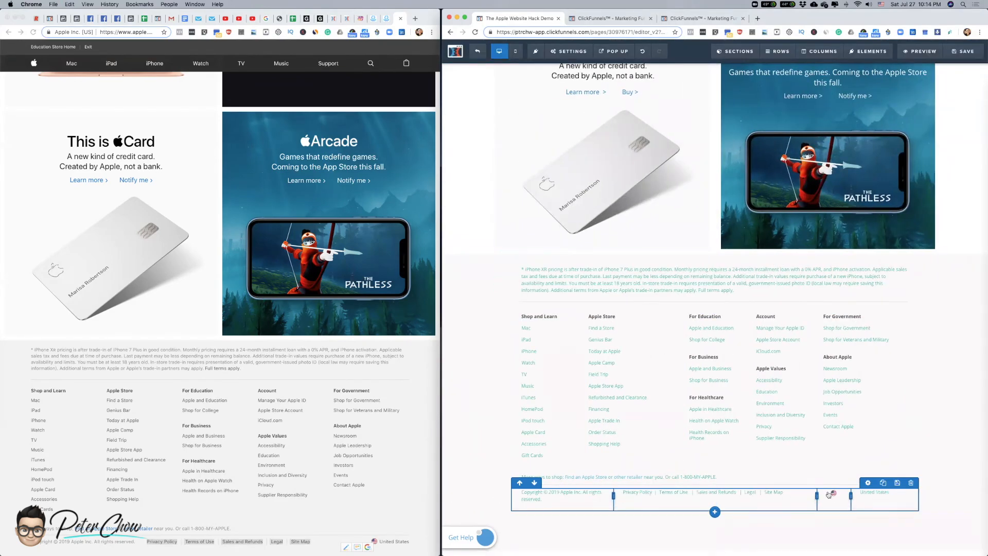
click(867, 483)
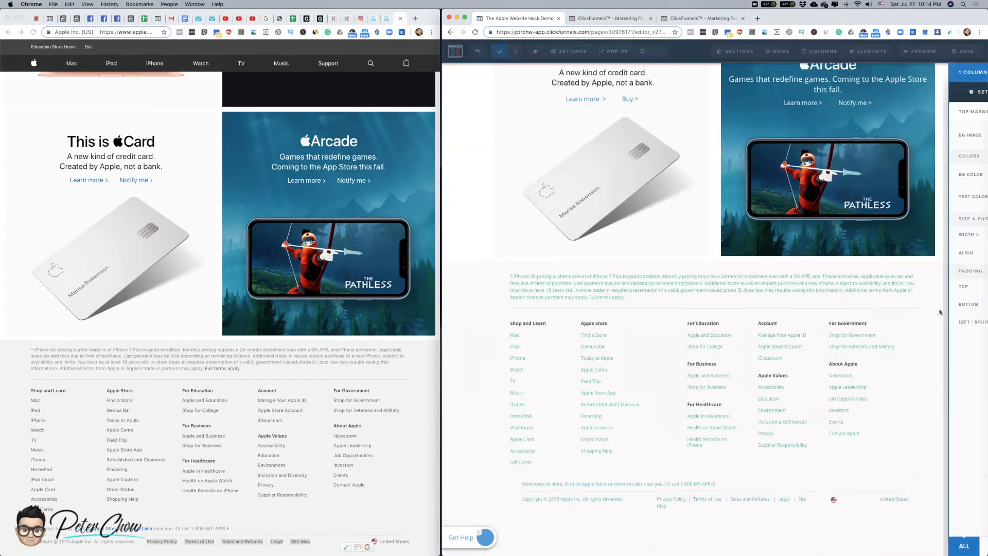
- Adjust the styling of the US flag image and its placement beside the "United States" text in the bottom row
click(839, 500)
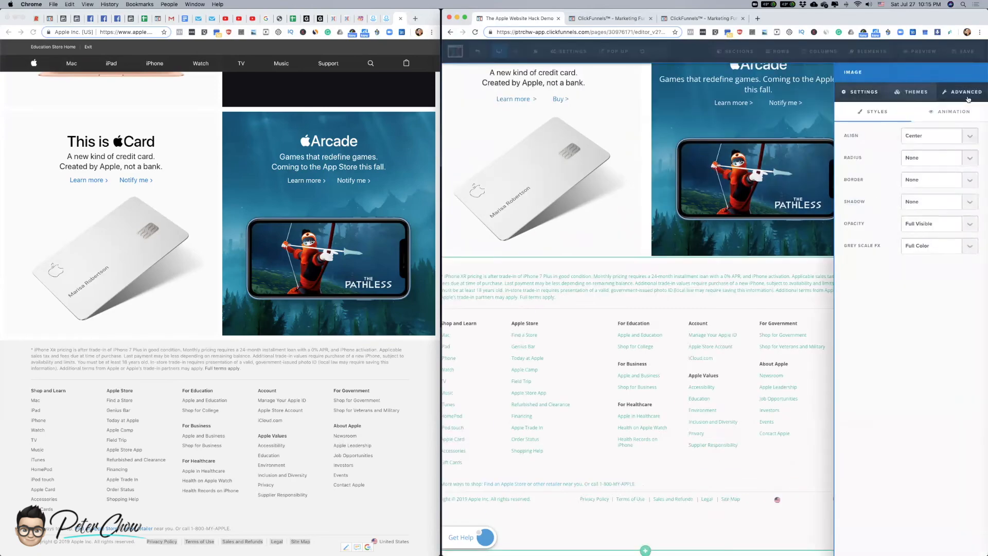
click(792, 458)
click(854, 500)
click(785, 455)
drag(841, 504, 898, 499)
click(898, 499)
click(981, 69)
- Move the copyright line, legal links and "United States" text into the new four-column row below and delete the emptied row
drag(561, 499, 571, 530)
drag(721, 498, 731, 530)
scroll(890, 494, down, 2)
drag(893, 476, 894, 500)
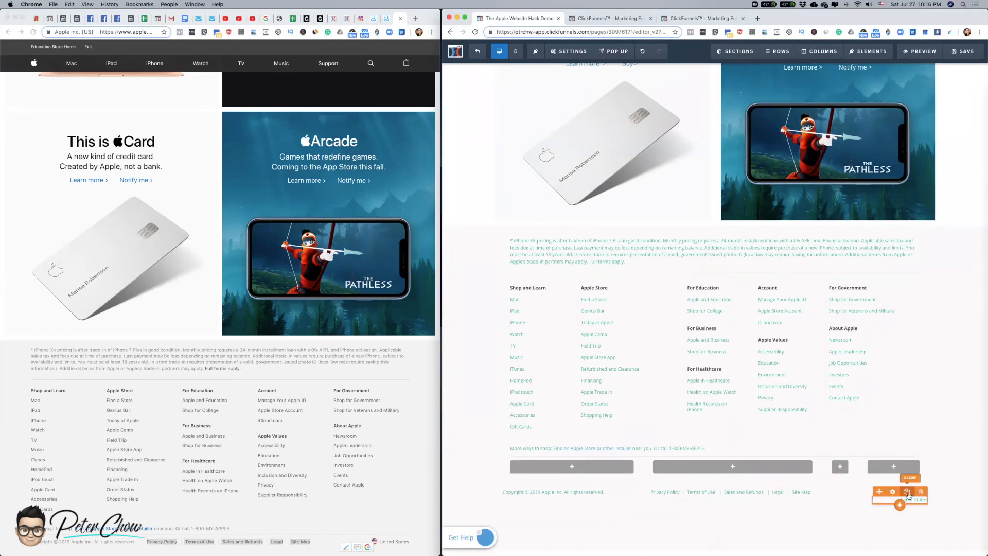
click(921, 453)
- Reduce the top padding of the copyright row to its minimum
click(894, 486)
drag(912, 286, 902, 286)
click(981, 69)
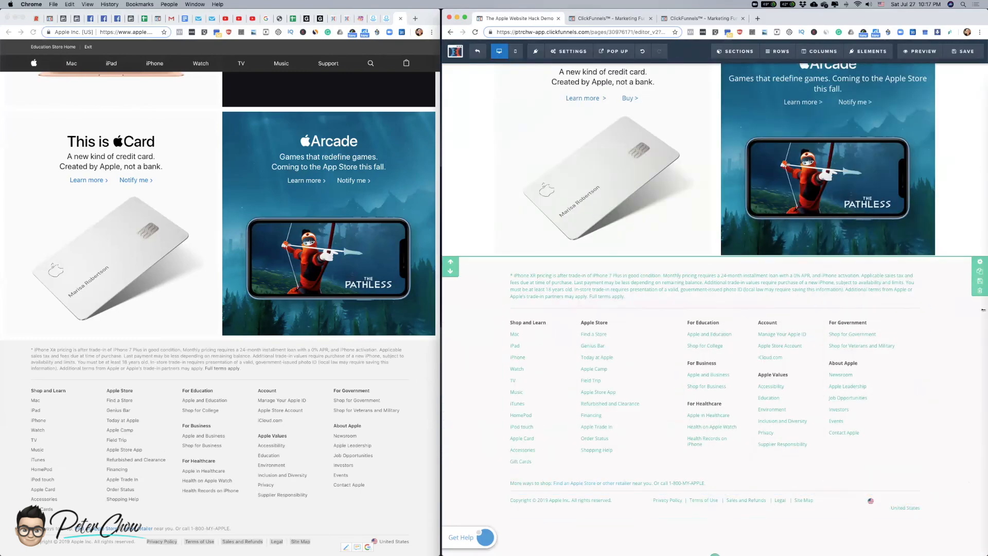
- Set the footer section's bottom padding to 10
click(705, 549)
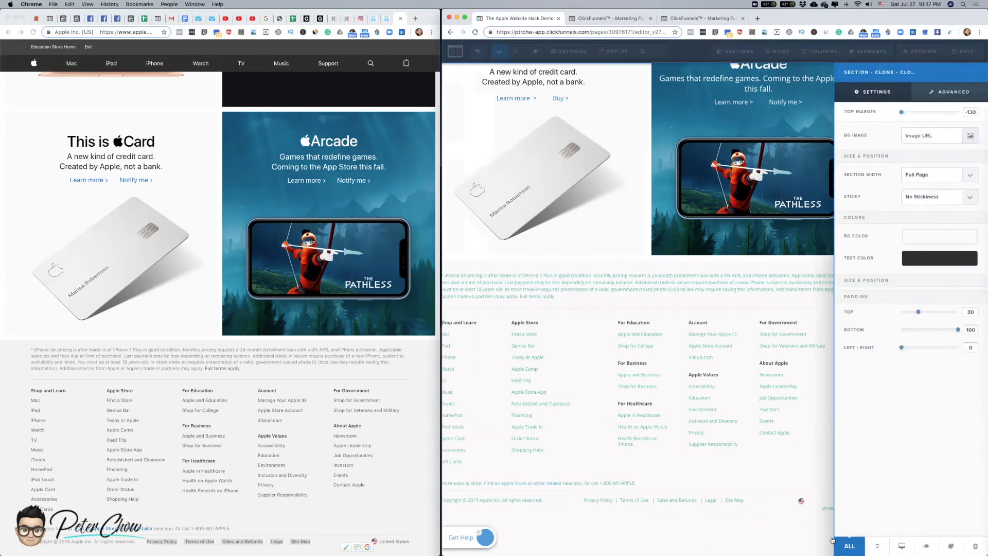
drag(957, 331, 913, 335)
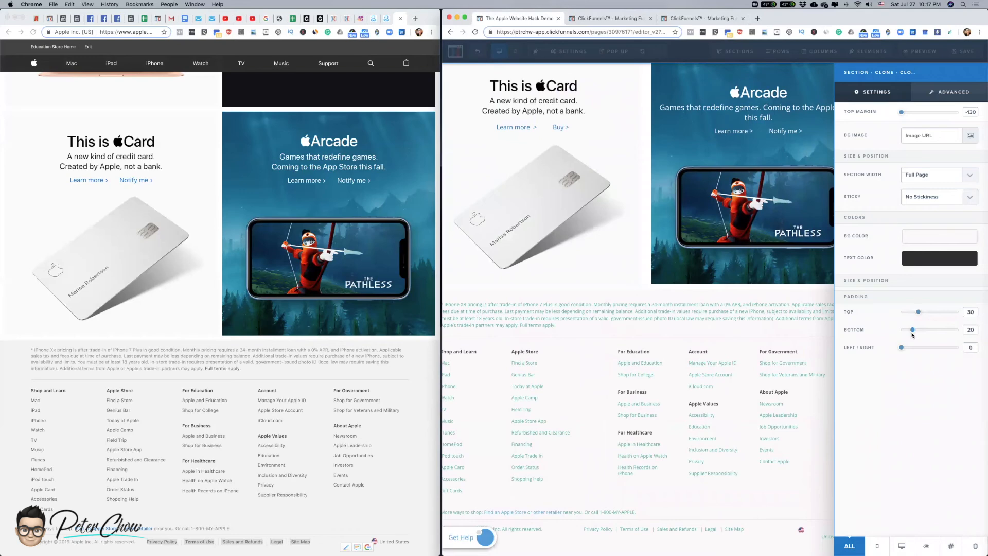
drag(914, 331, 908, 333)
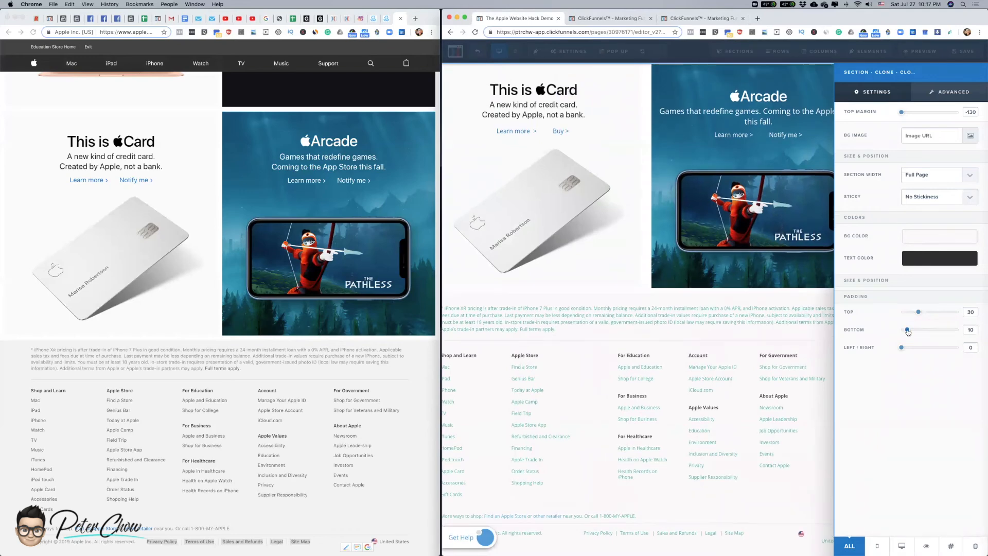
click(772, 402)
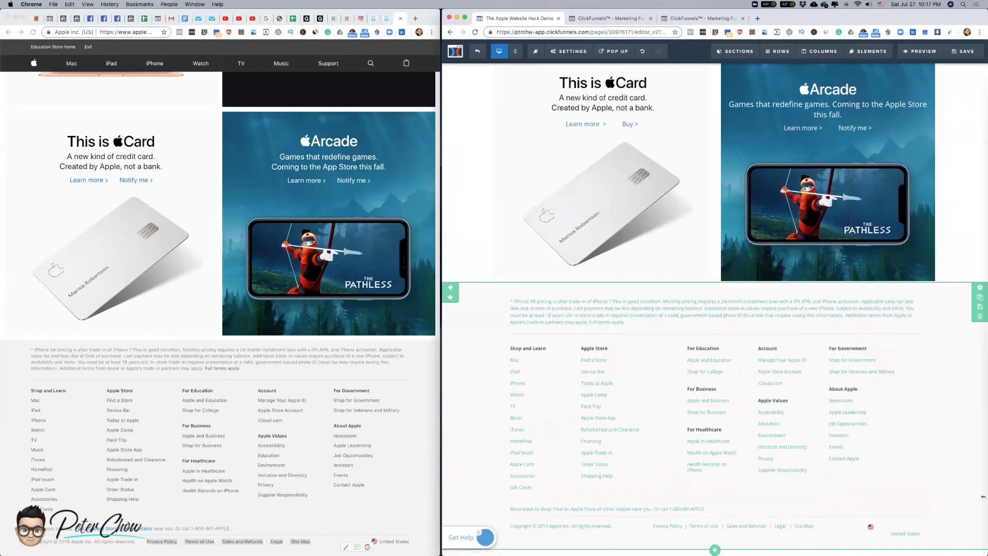
- Review the finished page, open its preview and compare it side by side with Apple's homepage from the header to the AirPods section
scroll(939, 467, up, 20)
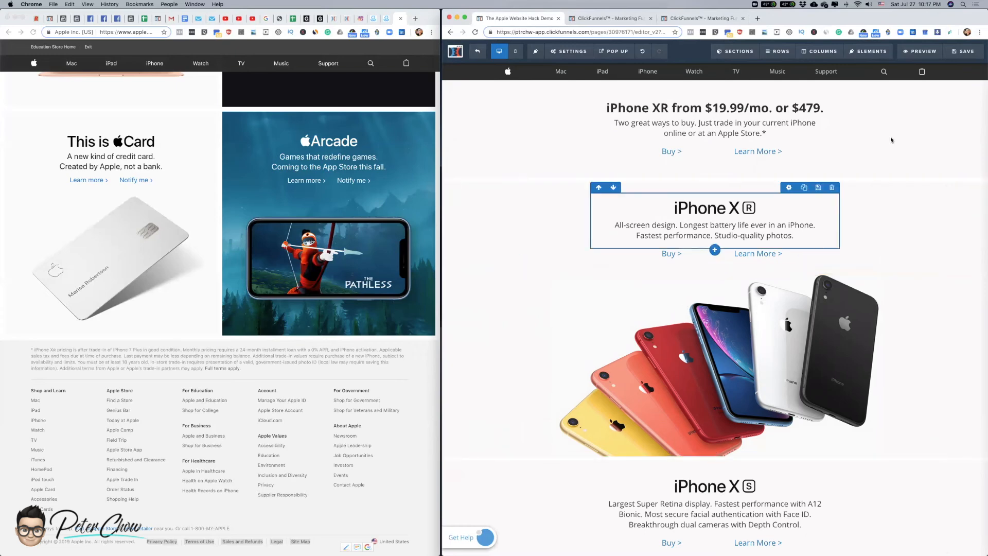
scroll(829, 160, down, 10)
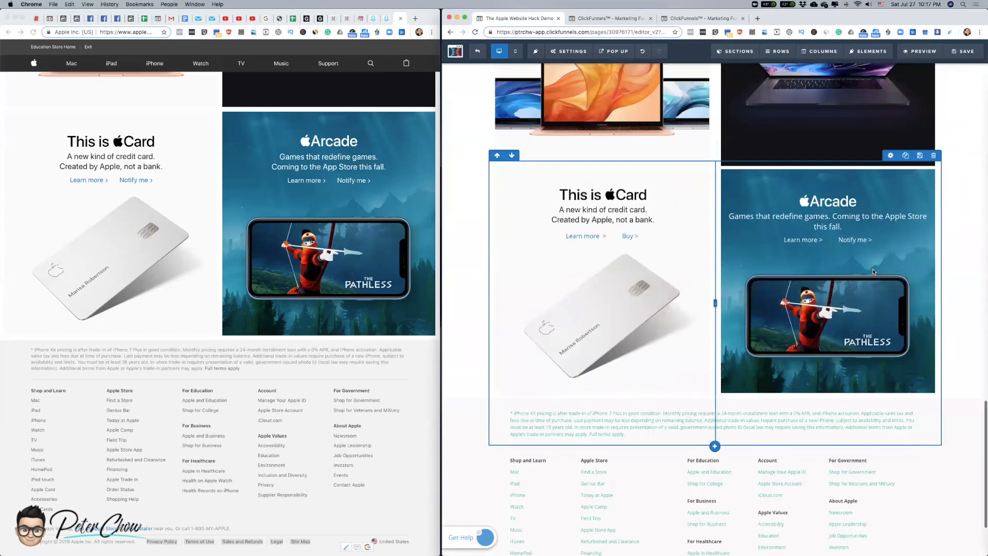
scroll(695, 330, down, 7)
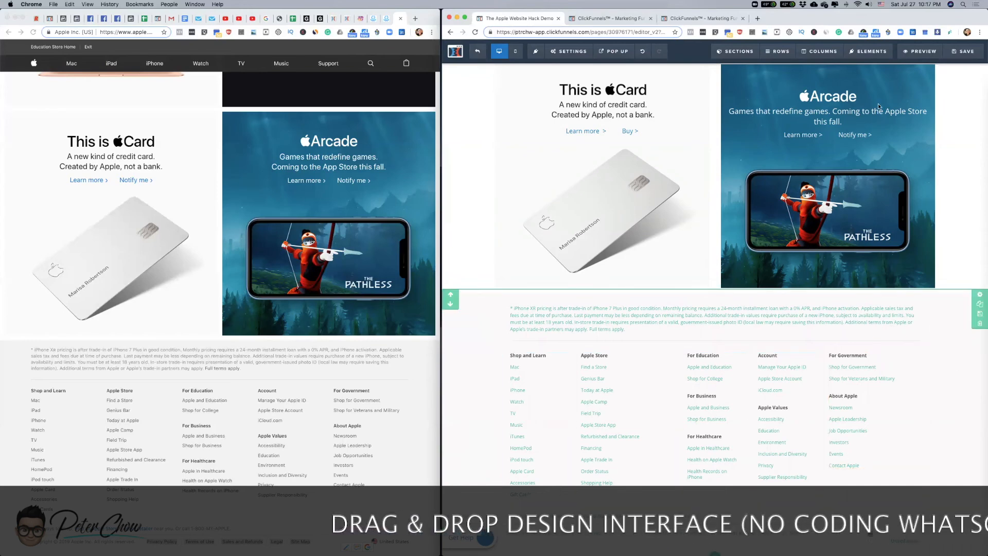
click(921, 51)
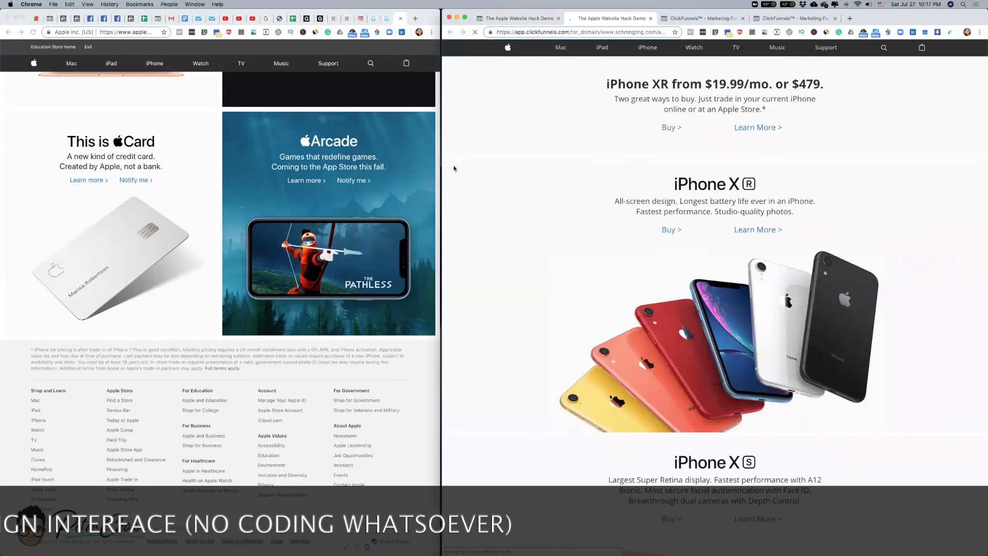
drag(442, 169, 517, 170)
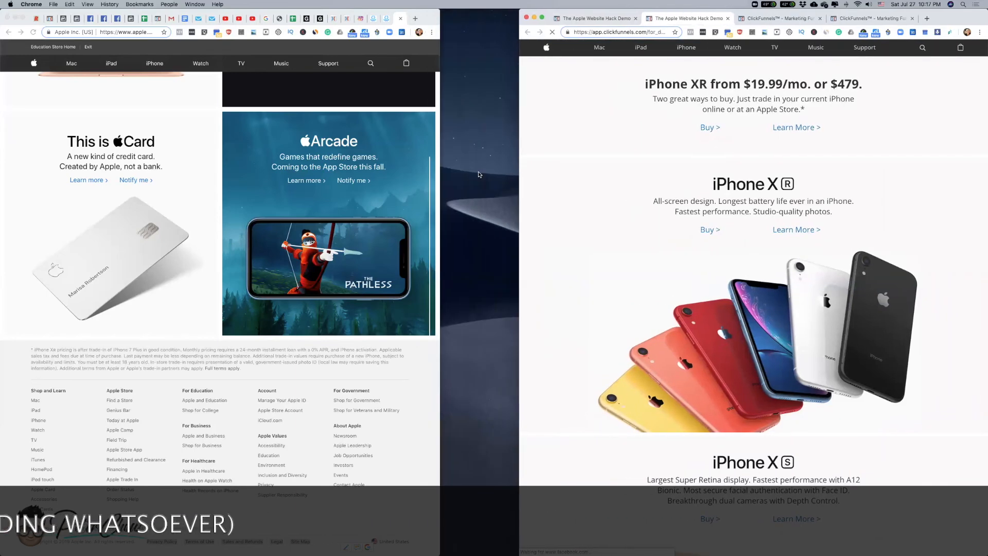
drag(441, 172, 517, 172)
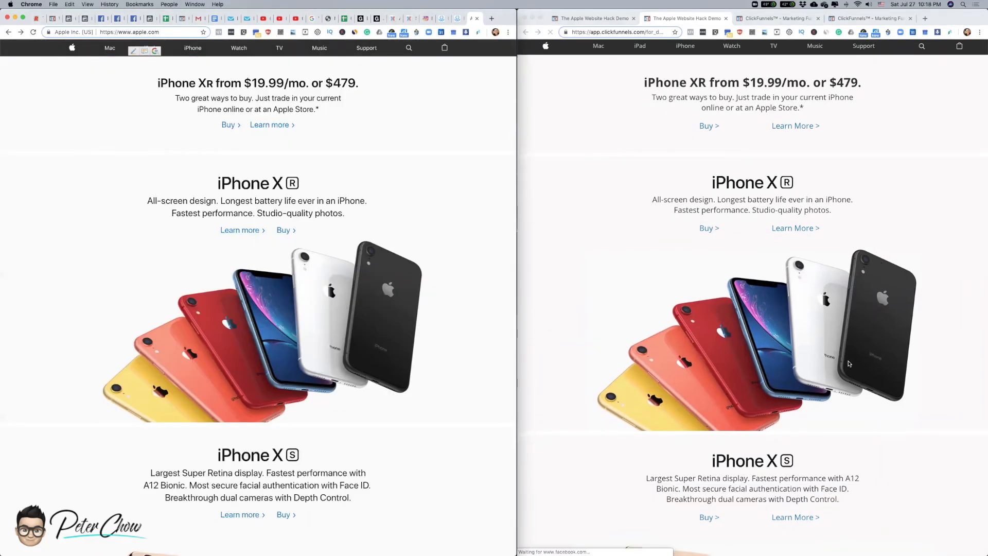
scroll(850, 363, down, 6)
scroll(429, 288, down, 7)
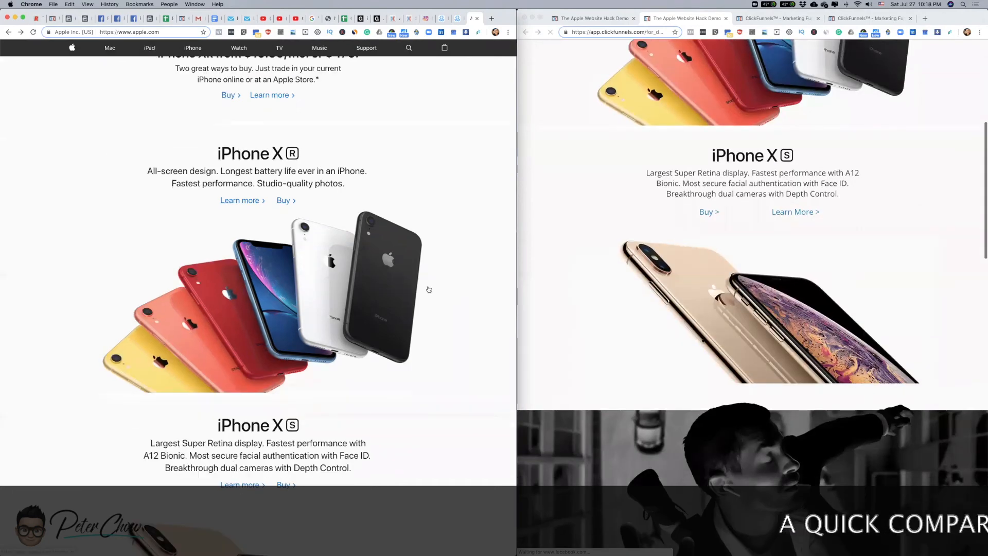
scroll(753, 311, down, 5)
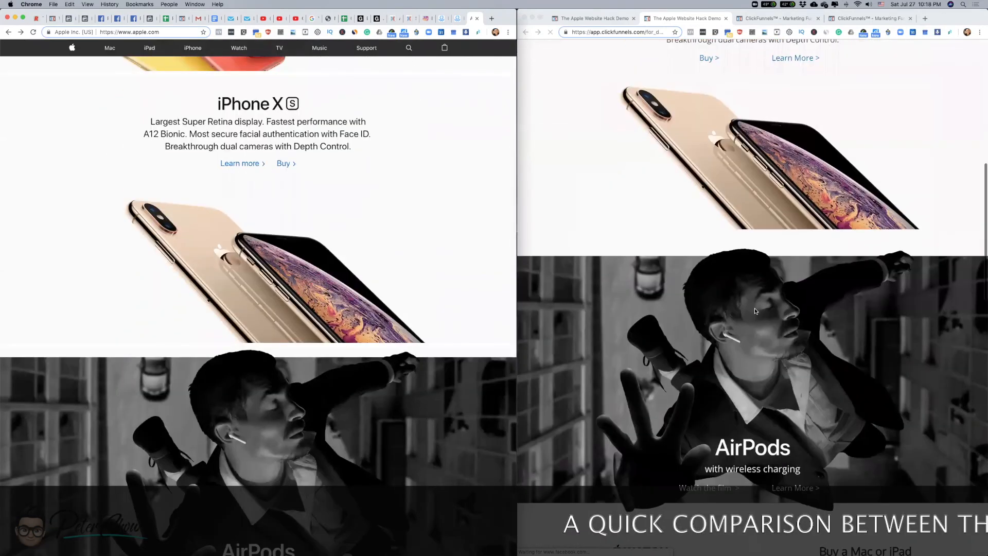
scroll(359, 329, down, 5)
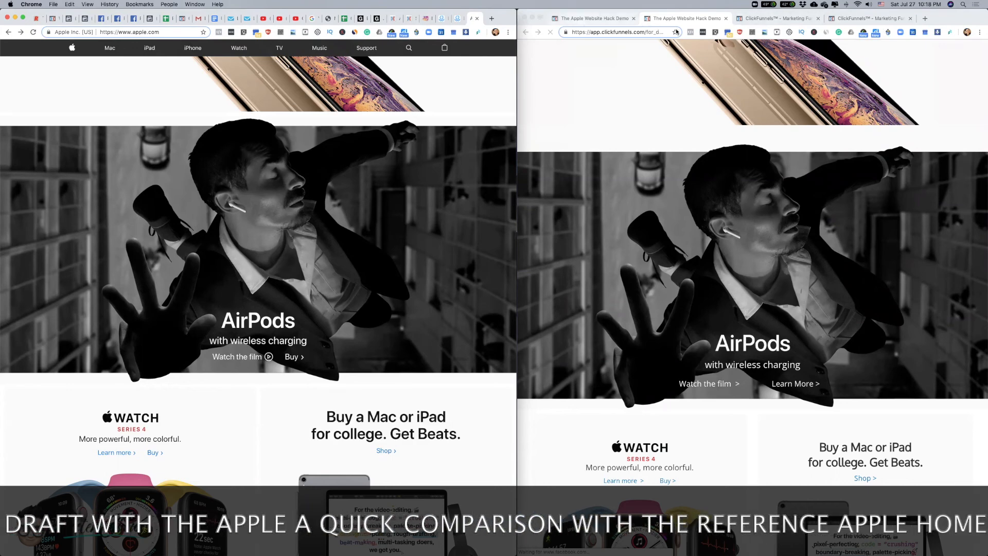
- Return to the page editor and set the AirPods section's top margin to -30
click(581, 16)
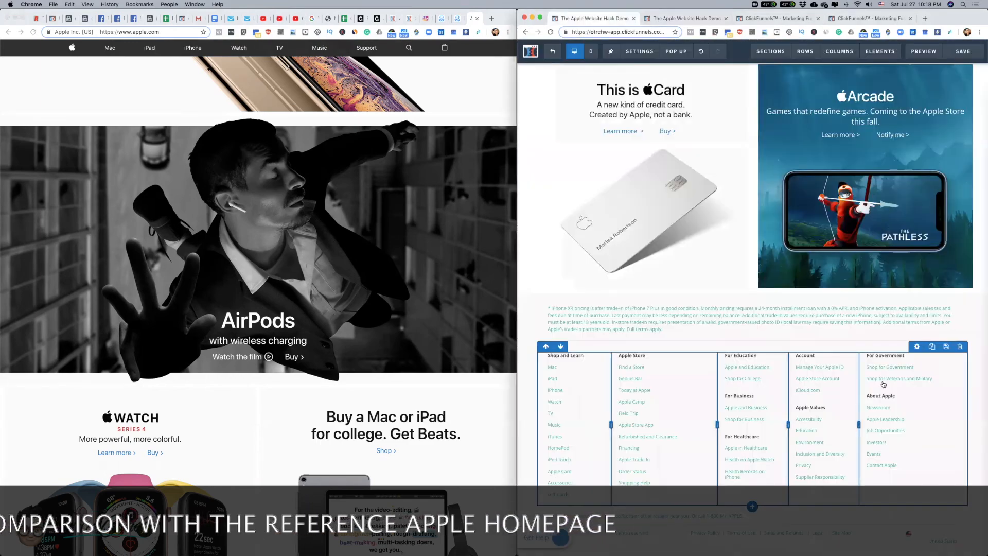
scroll(860, 264, up, 20)
scroll(861, 264, down, 17)
scroll(860, 264, down, 5)
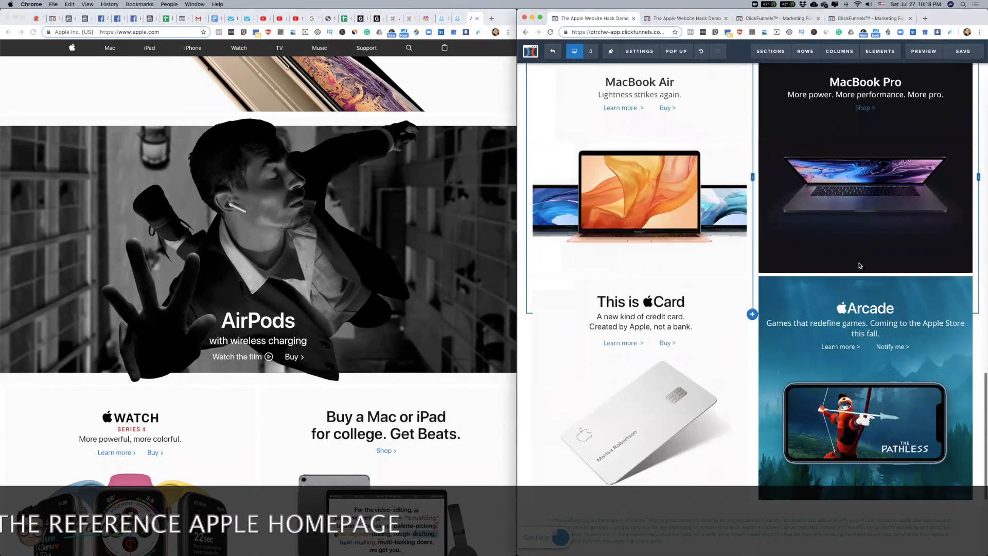
scroll(860, 265, up, 12)
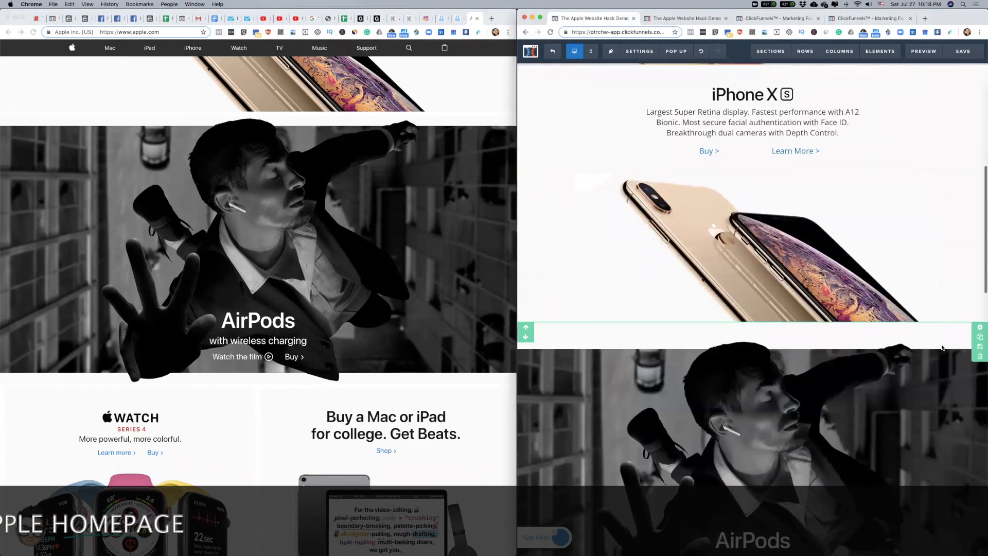
click(981, 330)
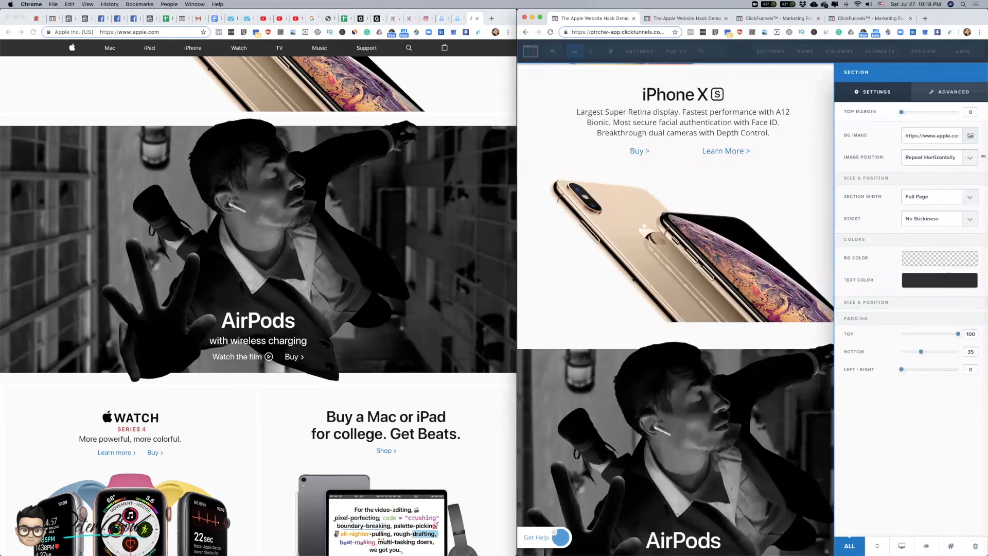
text(-50)
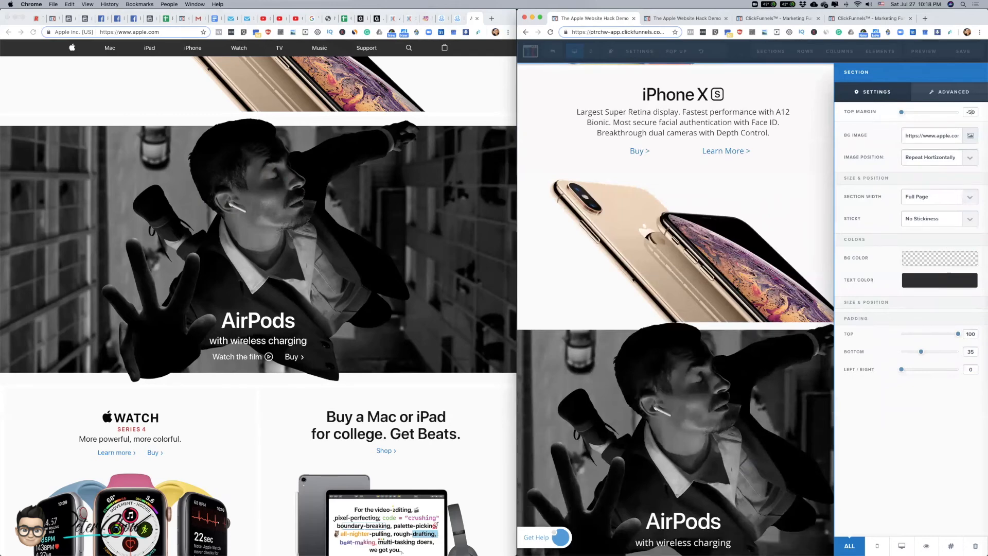
key(BackSpace)
key(BackSpace)
text(20)
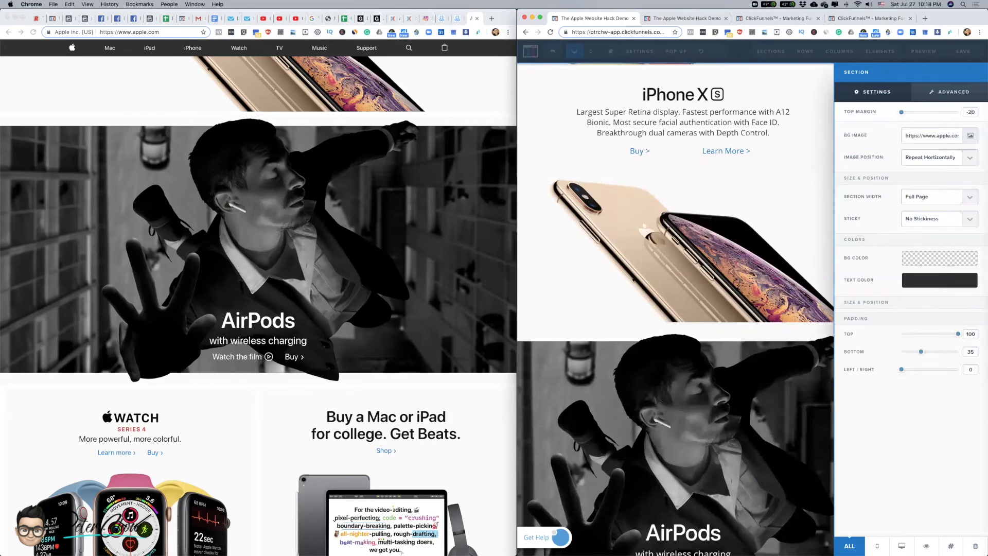
key(BackSpace)
text(1)
key(BackSpace)
text(3)
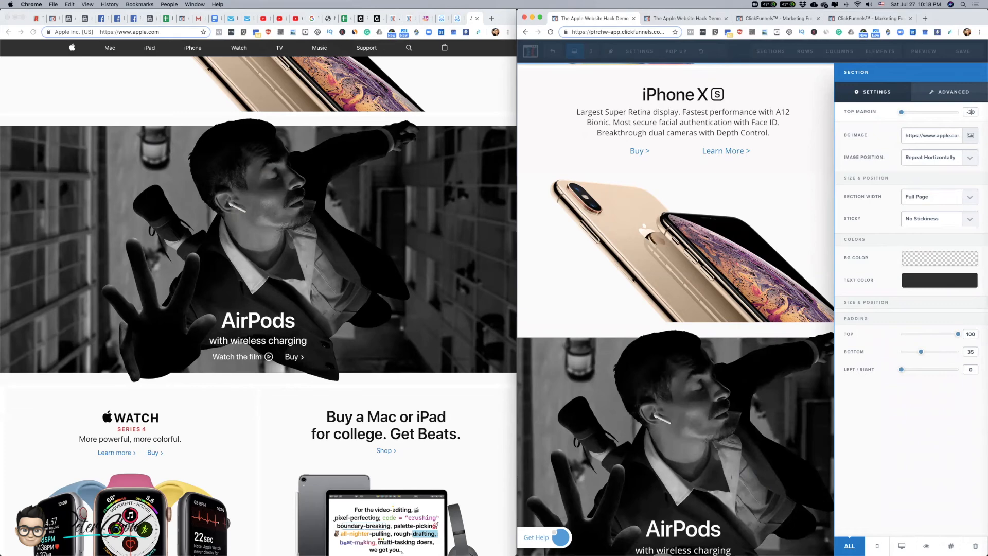
- Fine-tune the AirPods section's negative top margin, close its settings and save the page
text(4)
key(BackSpace)
text(3)
click(779, 194)
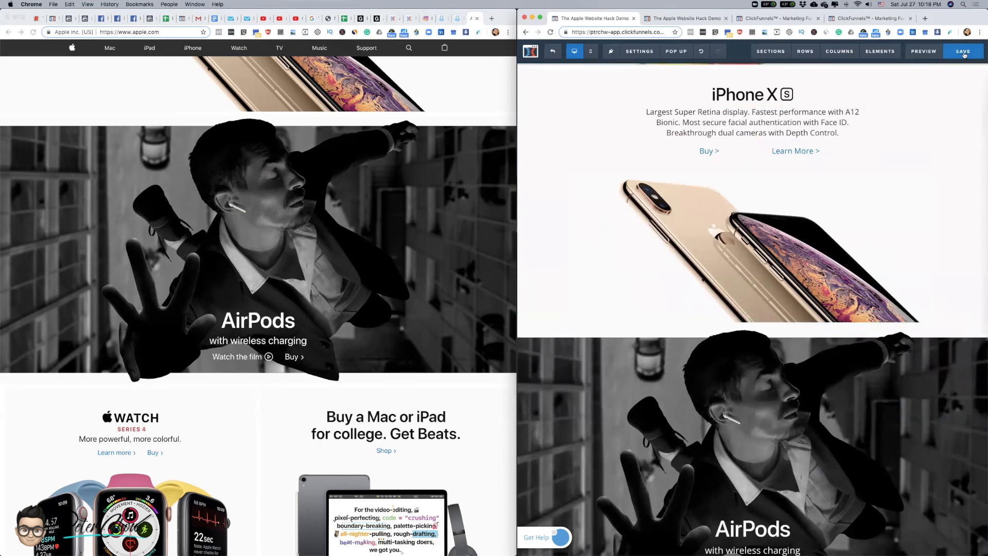
- Compare the page preview with Apple's homepage from the AirPods section down through the Watch, MacBook, Card and Arcade tiles
click(678, 21)
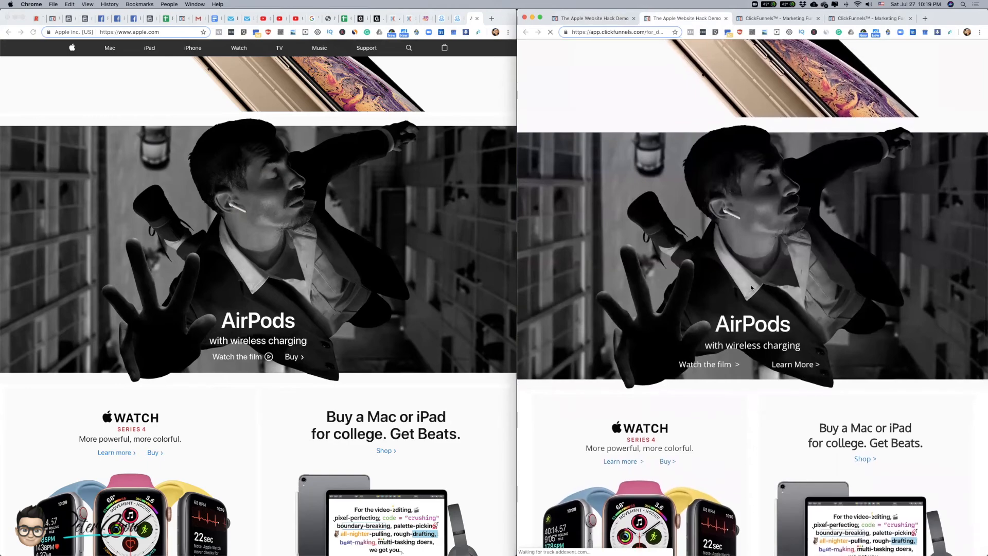
scroll(750, 290, down, 3)
scroll(395, 295, down, 5)
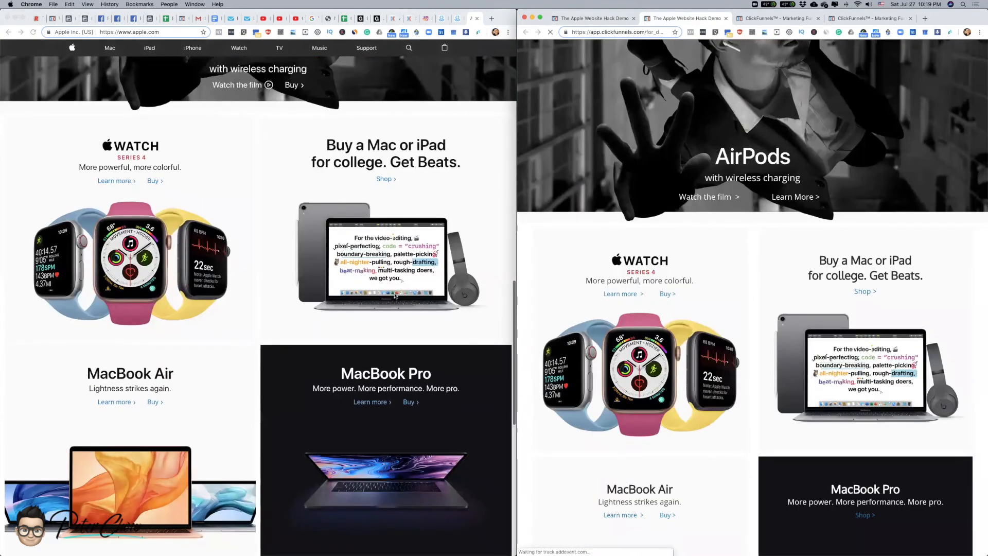
scroll(741, 253, down, 2)
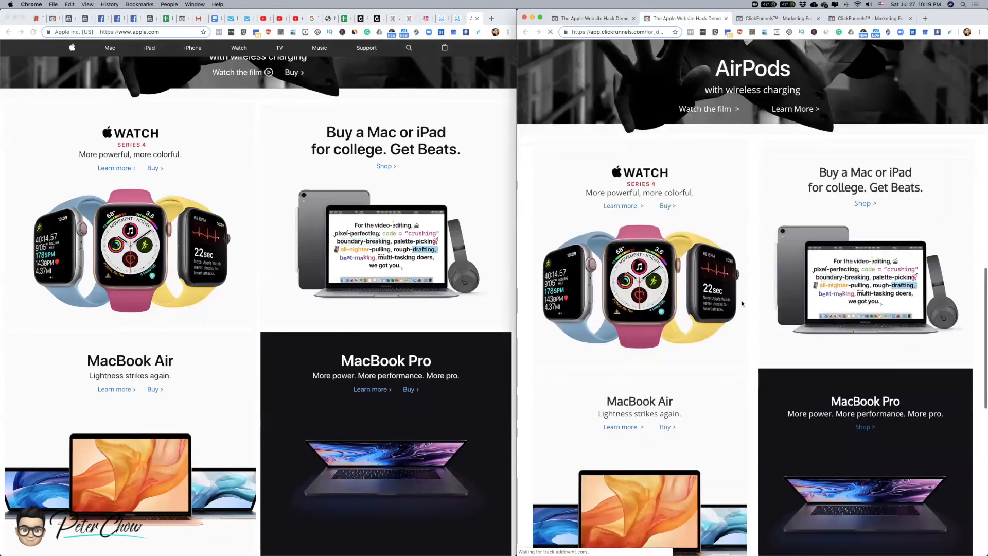
scroll(742, 303, down, 2)
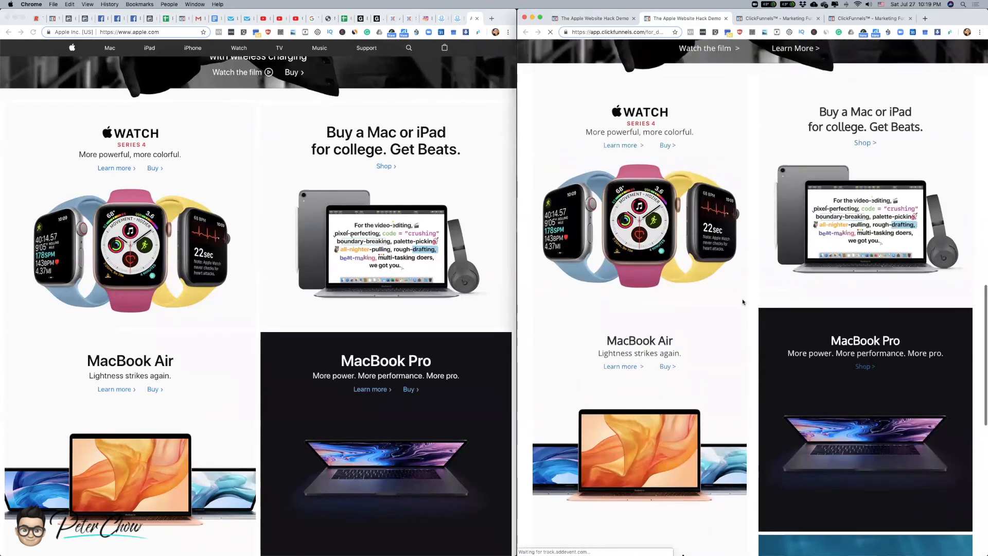
scroll(743, 302, up, 1)
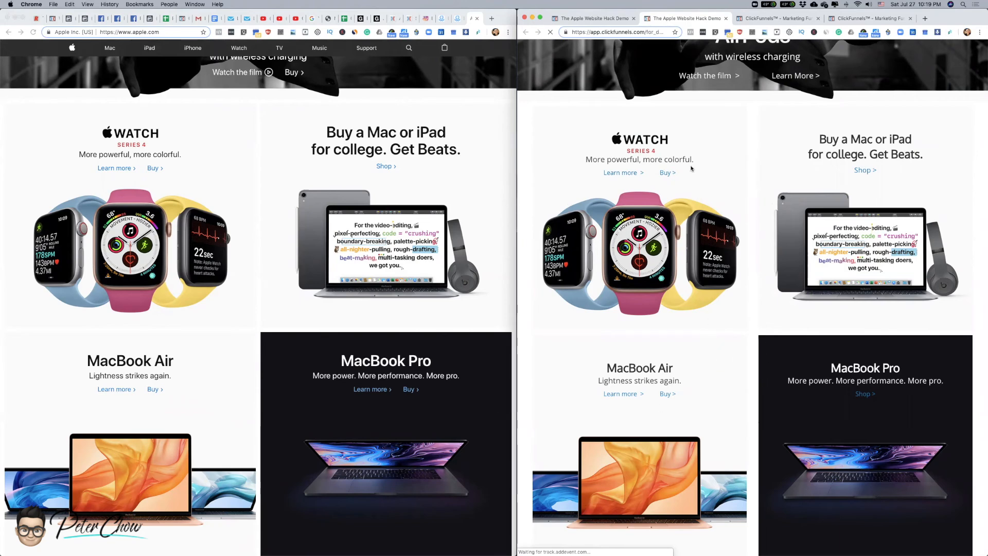
scroll(740, 381, down, 2)
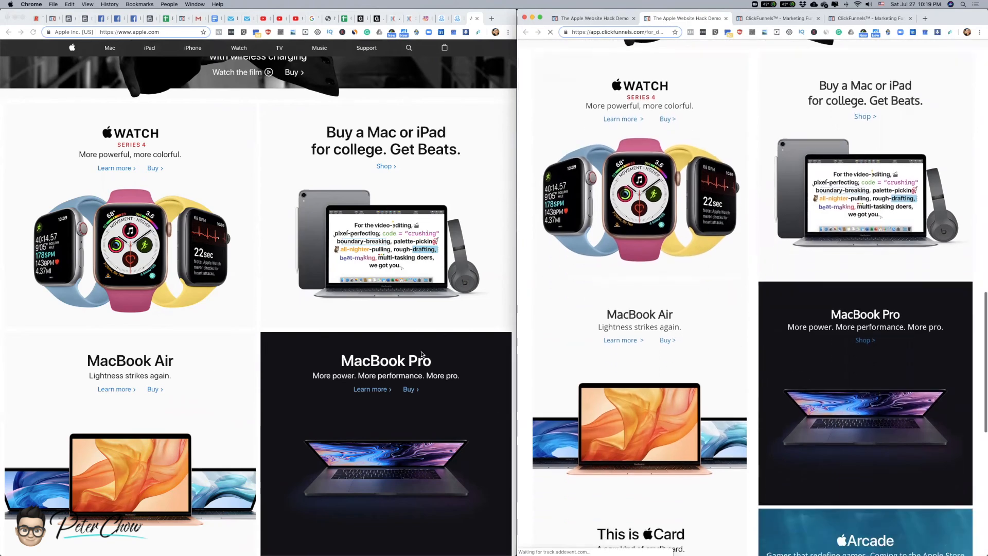
scroll(421, 354, down, 3)
scroll(421, 354, down, 3)
scroll(636, 349, down, 4)
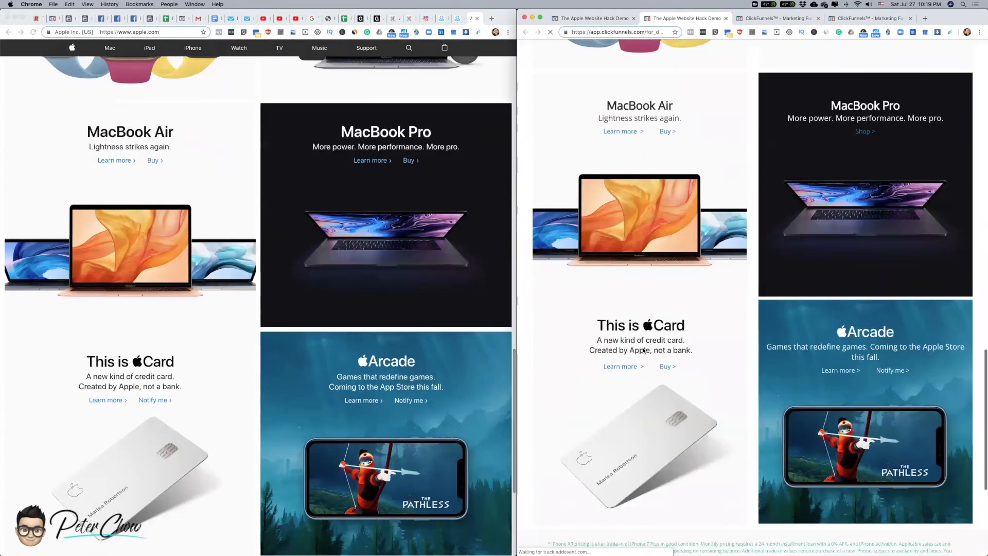
scroll(398, 323, down, 2)
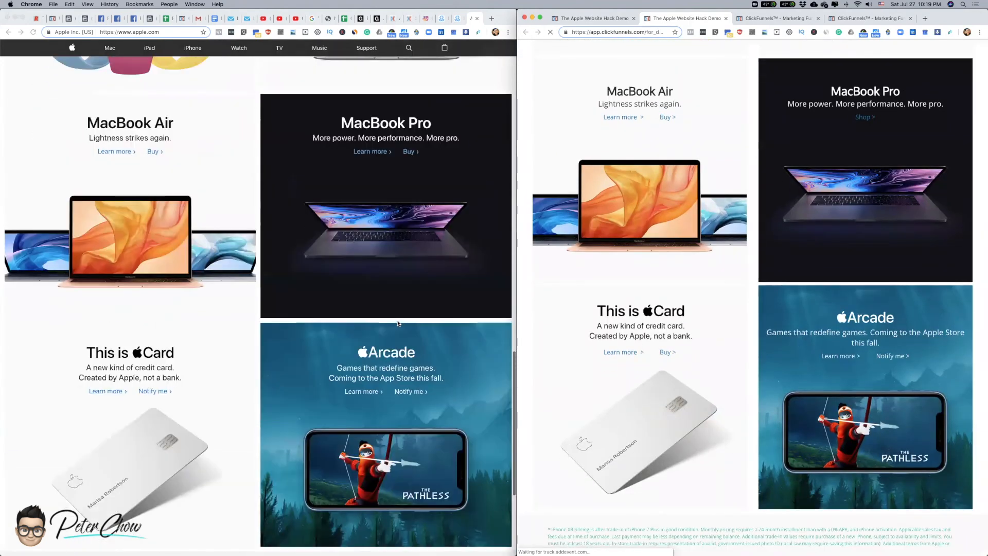
scroll(398, 323, up, 1)
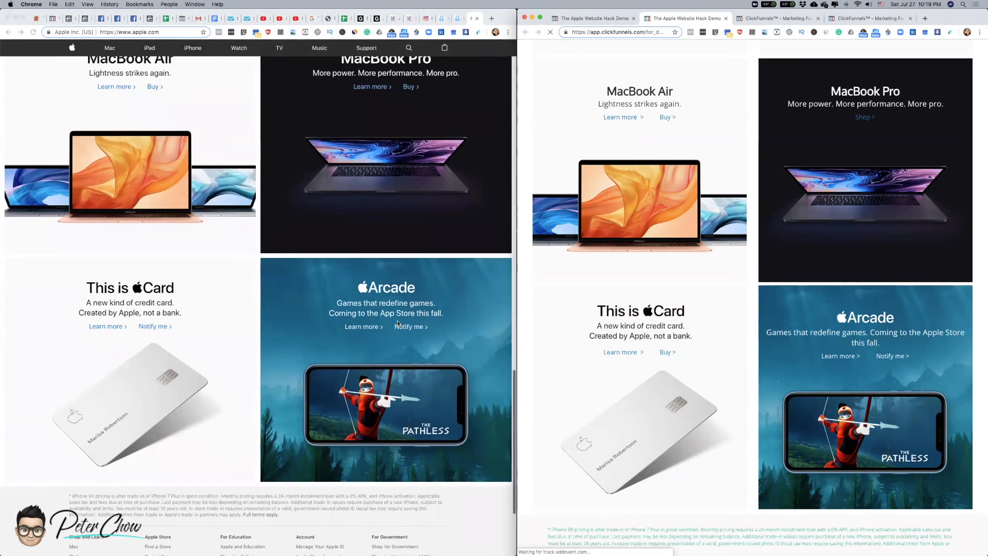
scroll(398, 324, up, 1)
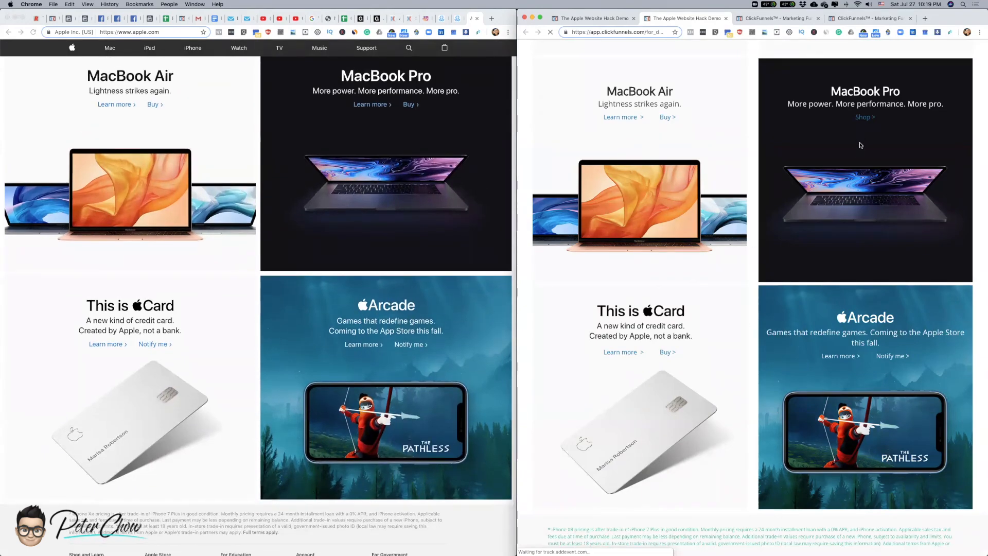
scroll(447, 226, up, 5)
scroll(919, 213, up, 5)
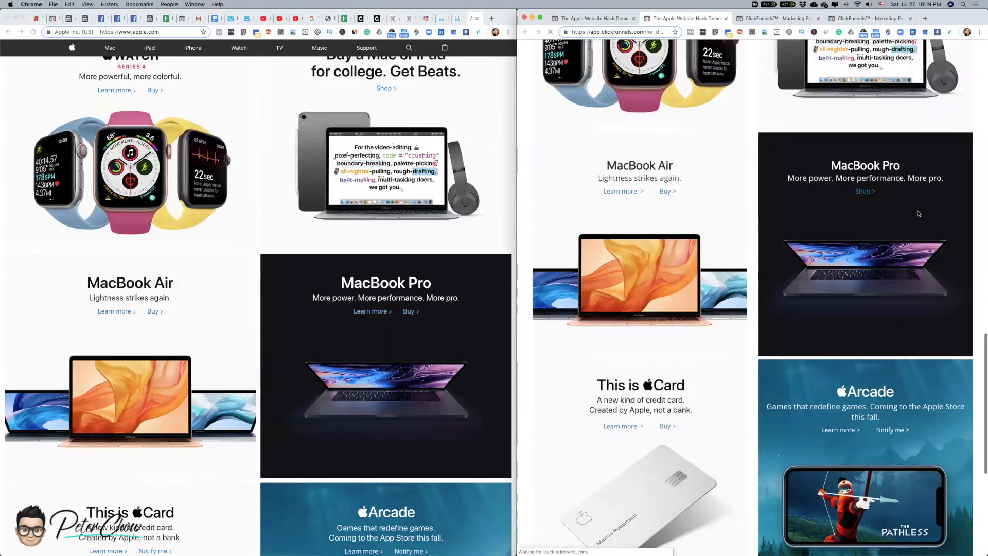
scroll(919, 214, down, 4)
scroll(398, 323, down, 2)
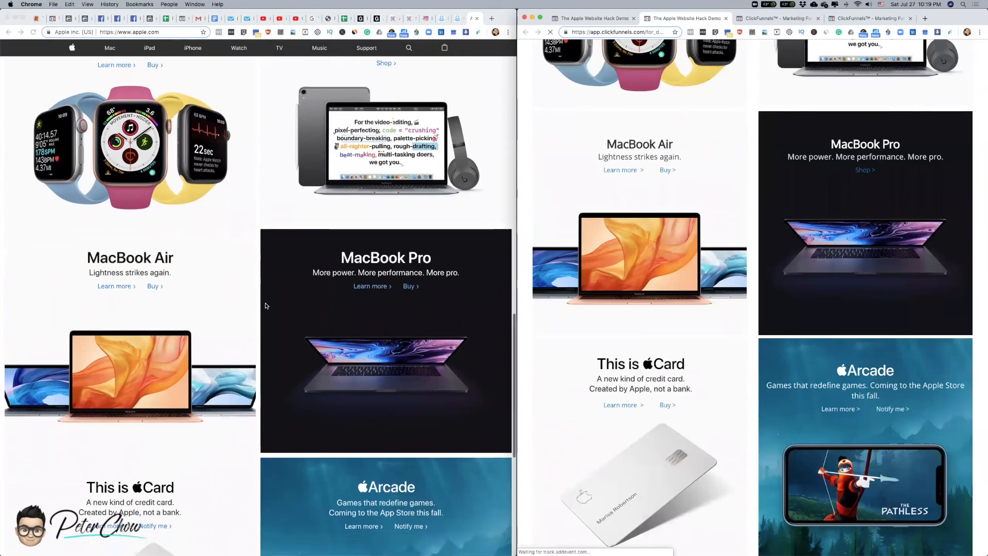
- In the page editor, replace the MacBook Pro tile's Shop link with a copy of the MacBook Air tile's Learn more and Buy links
click(607, 19)
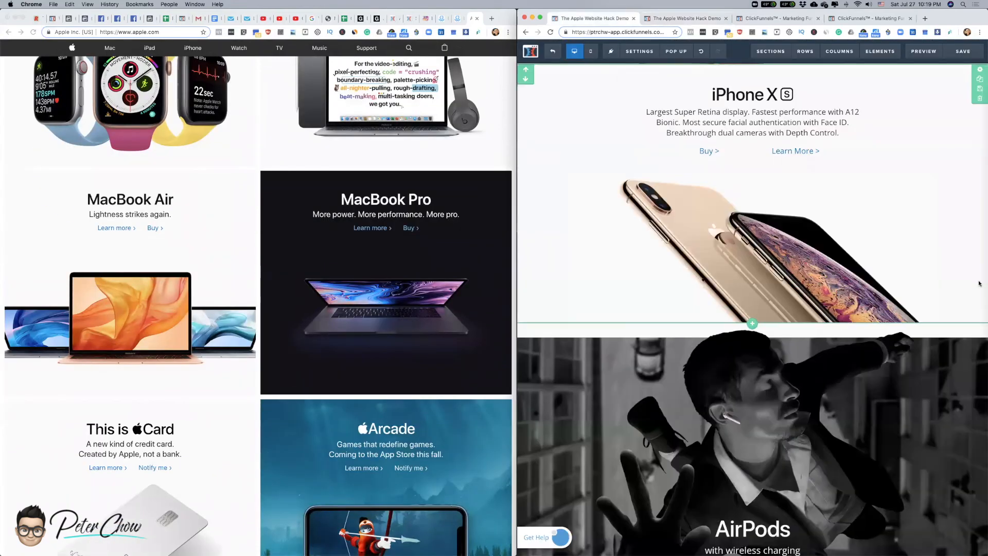
scroll(910, 377, down, 15)
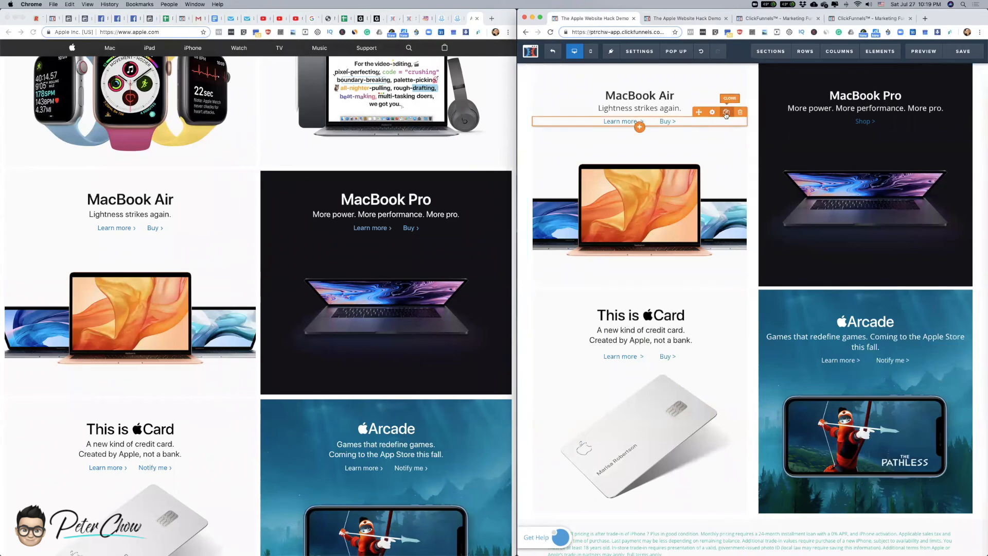
click(726, 112)
drag(699, 111, 884, 129)
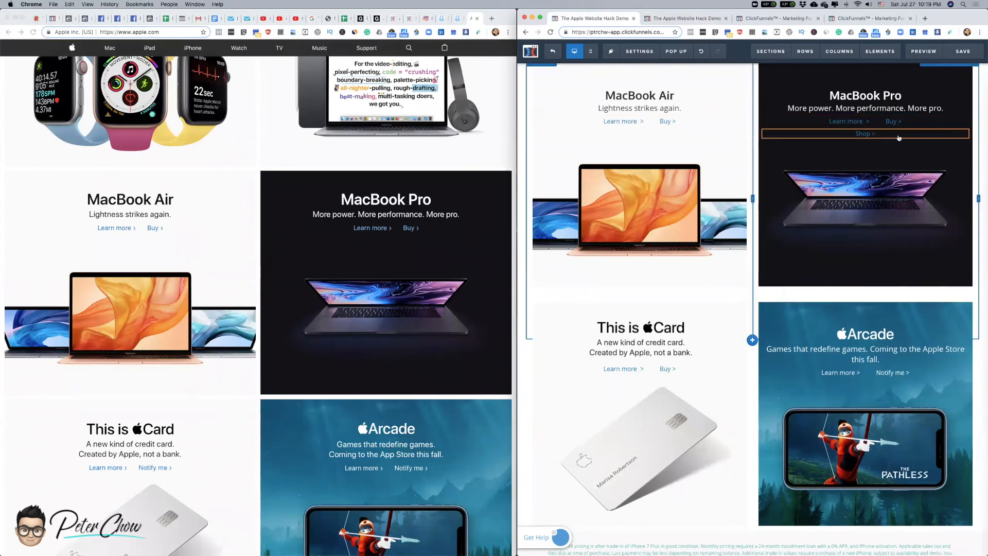
click(962, 125)
key(Return)
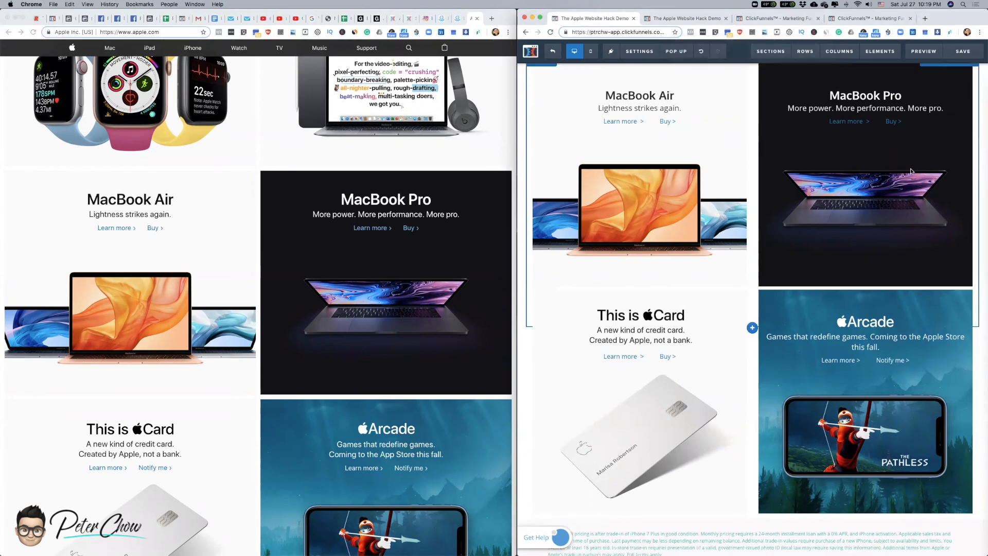
- Compare the lower tiles in the preview with Apple's and break the Arcade tile's text onto a new line before "Coming to the Apple Store"
click(680, 20)
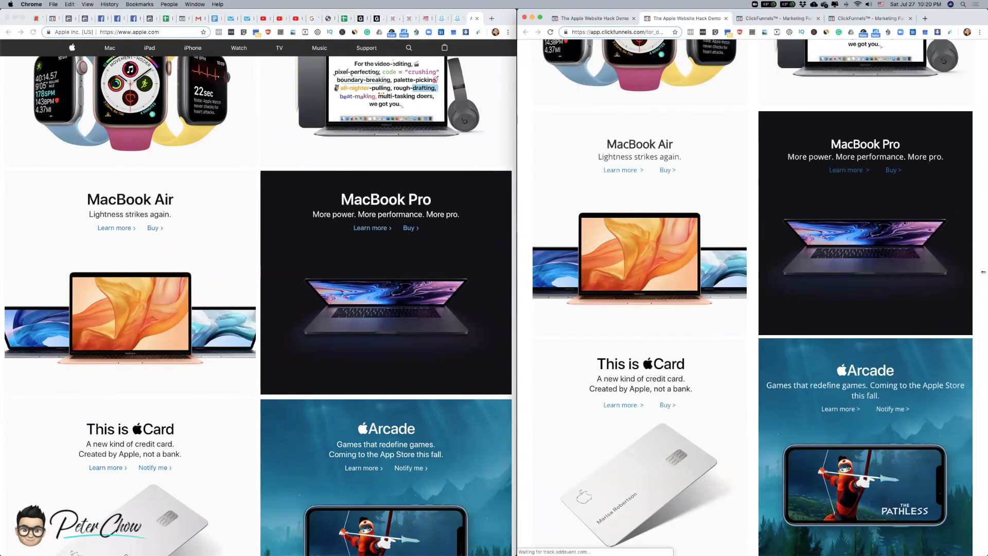
scroll(653, 373, down, 5)
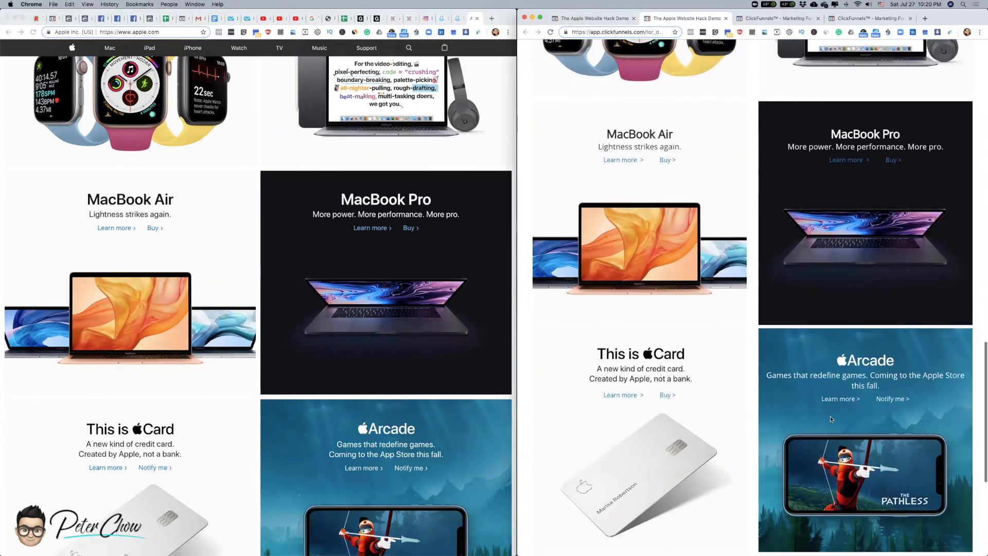
scroll(383, 350, down, 1)
scroll(382, 350, down, 5)
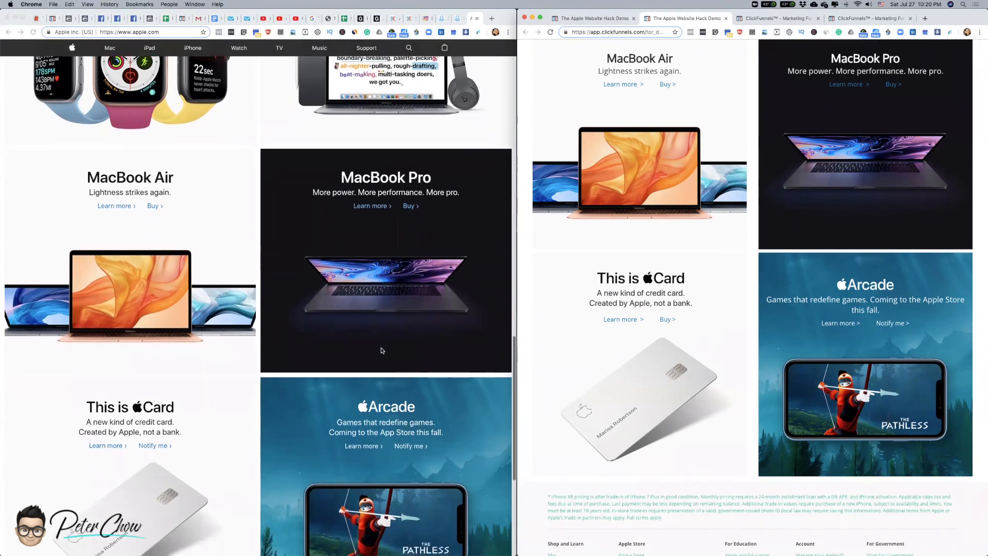
scroll(382, 350, down, 1)
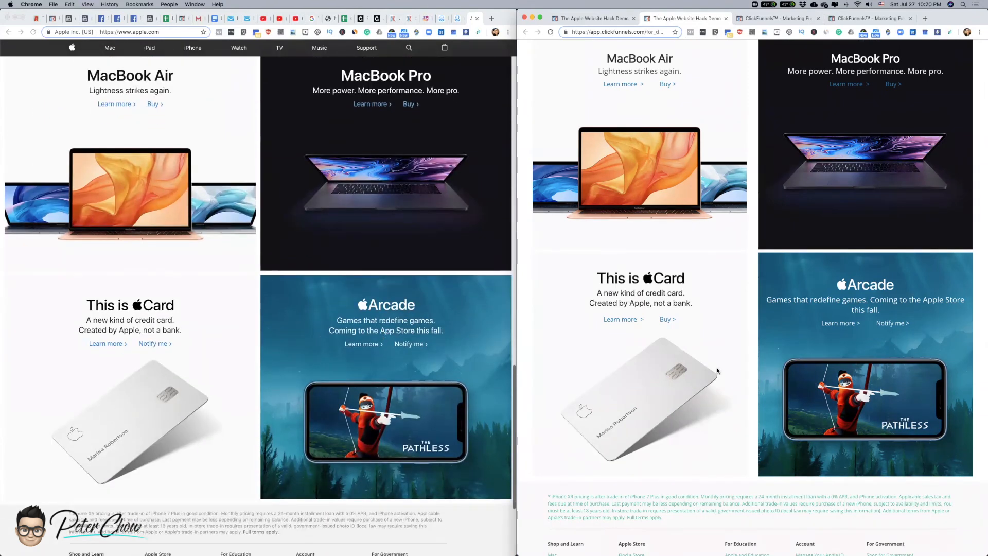
scroll(978, 338, down, 1)
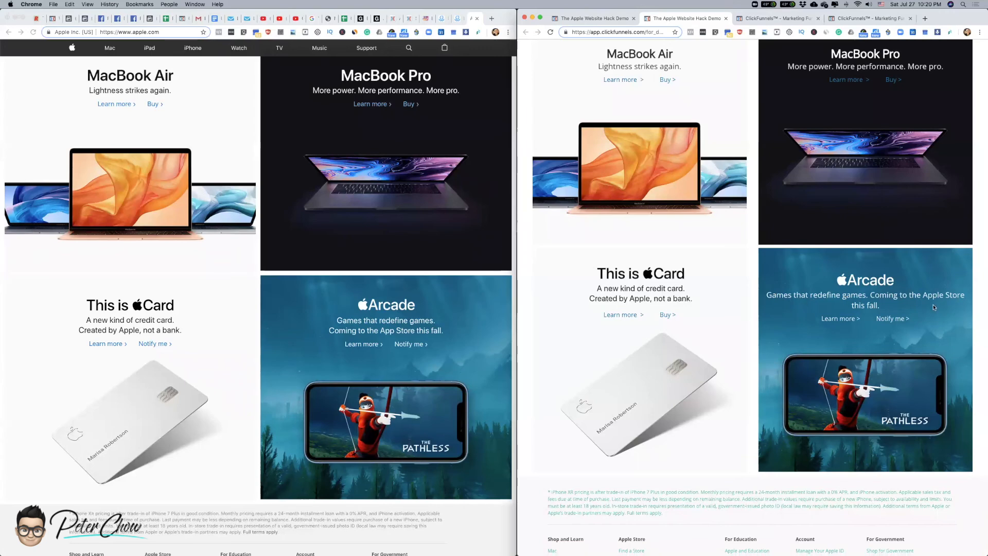
click(592, 18)
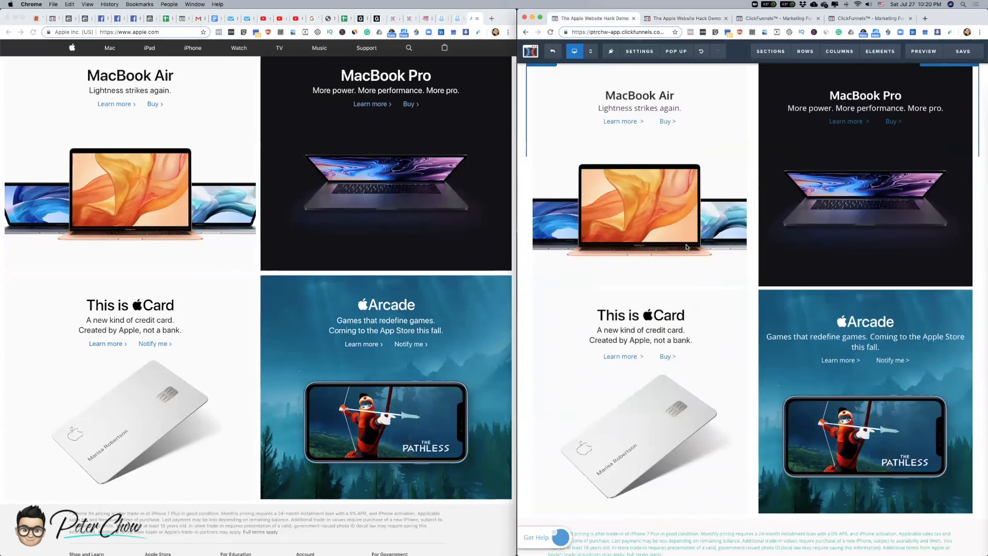
click(866, 338)
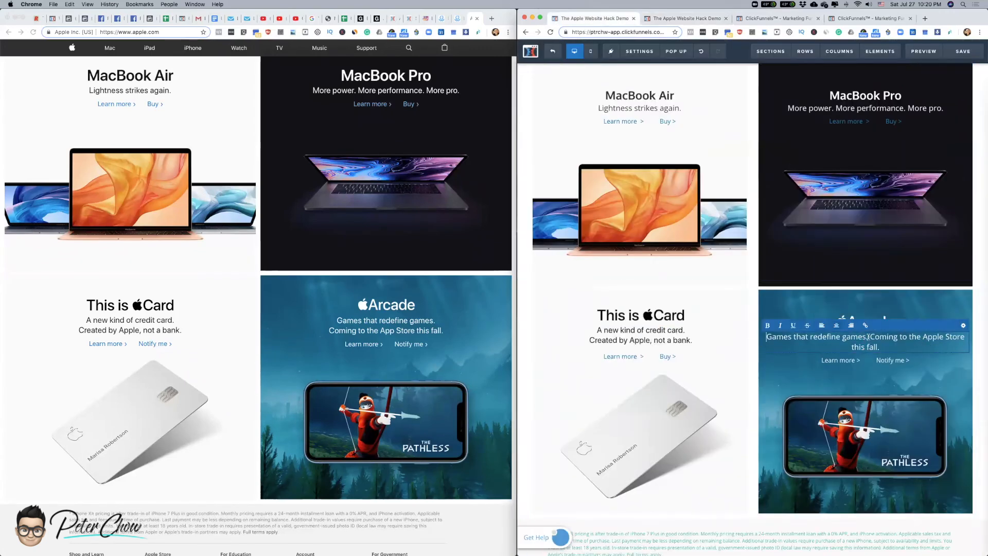
key(shift+Return)
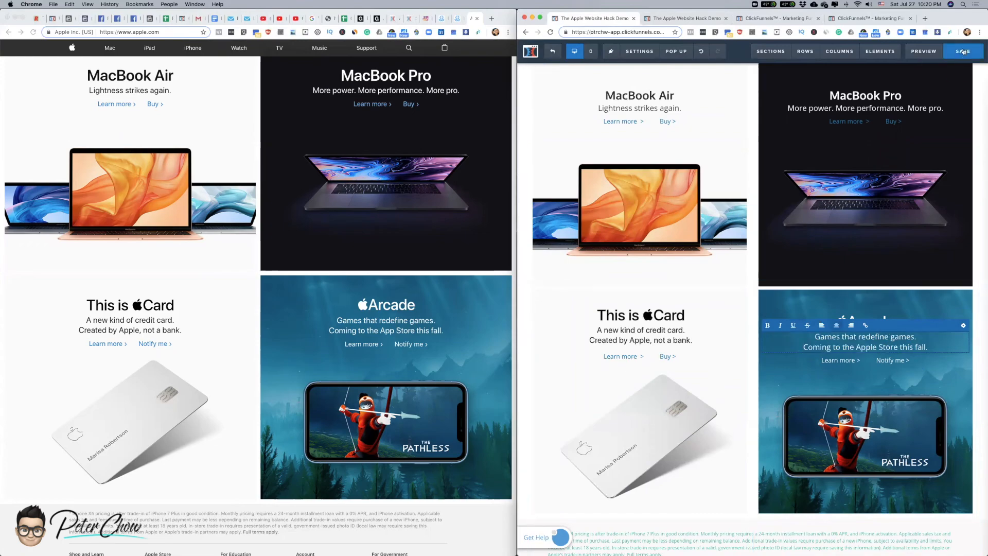
- Compare the preview's footer with Apple's and set the footer disclaimer's text color to gray #888888 in the editor
click(679, 19)
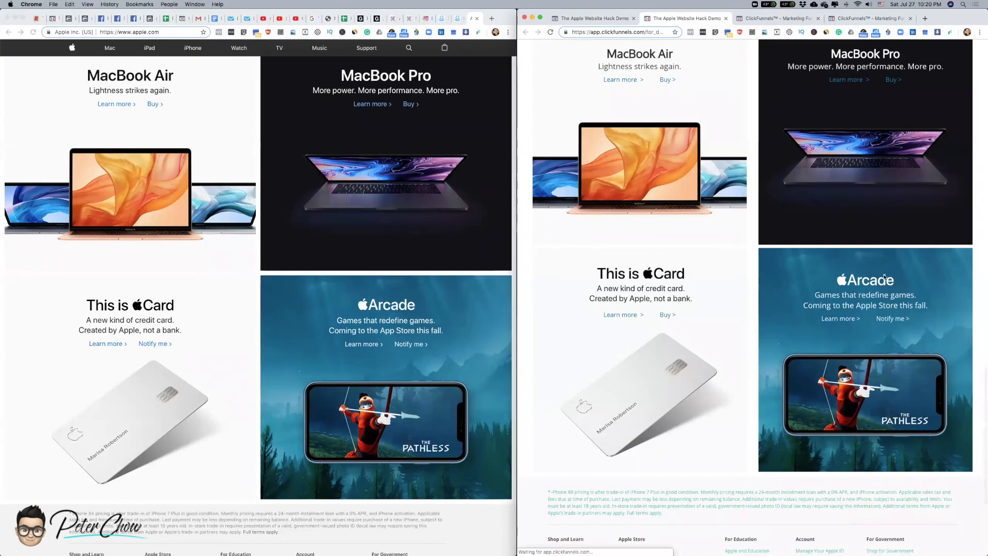
scroll(523, 308, down, 4)
scroll(257, 303, down, 5)
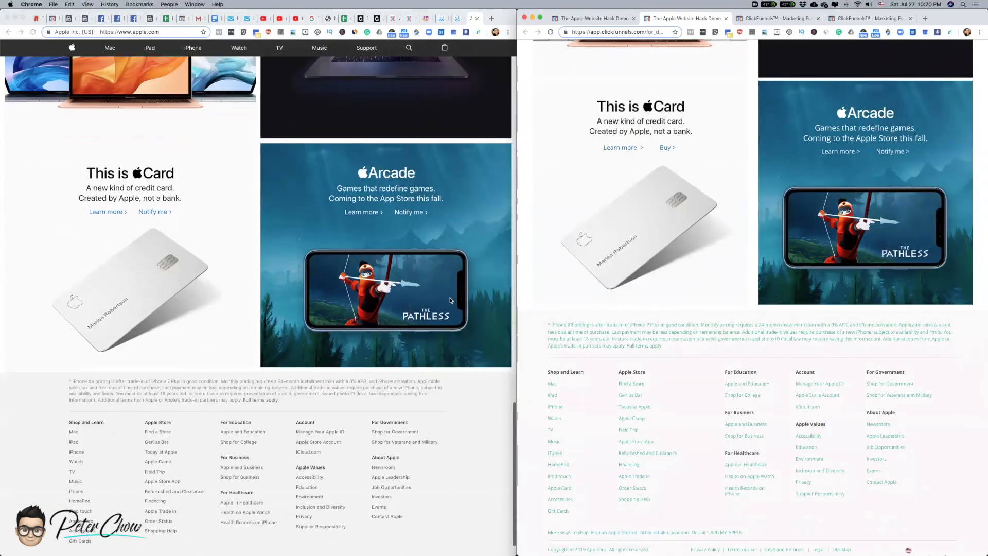
scroll(856, 305, down, 1)
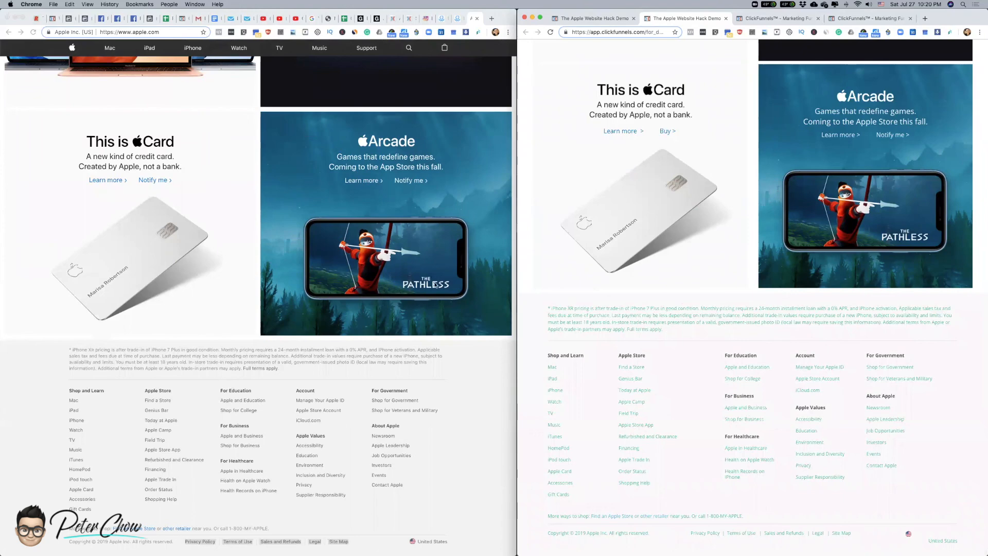
scroll(773, 310, up, 1)
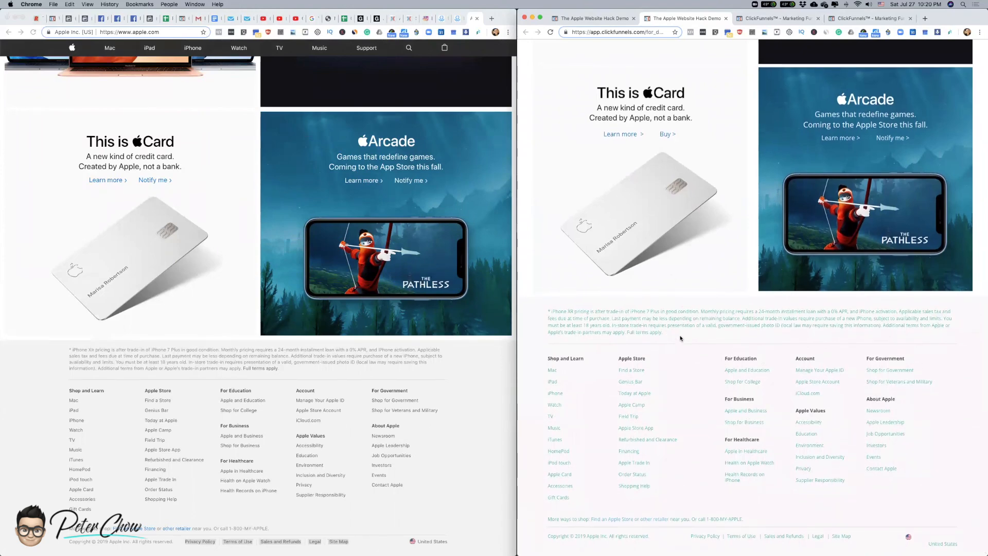
click(593, 19)
scroll(768, 405, down, 3)
scroll(768, 405, down, 3)
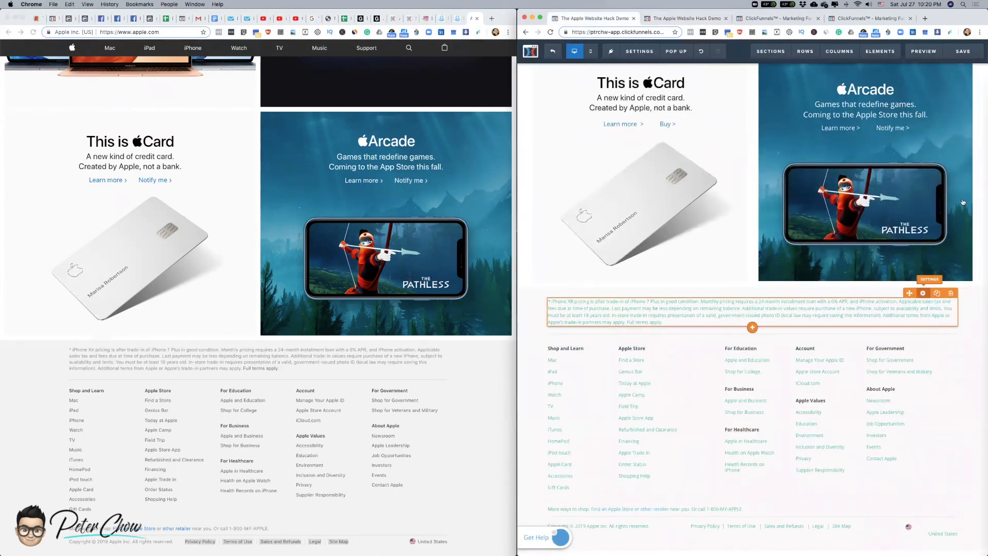
click(923, 293)
click(950, 194)
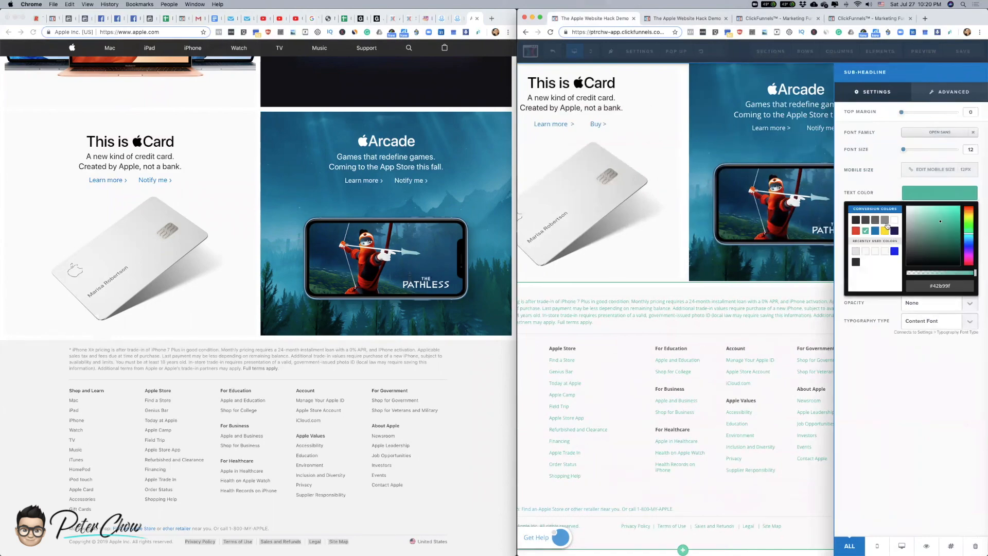
click(885, 220)
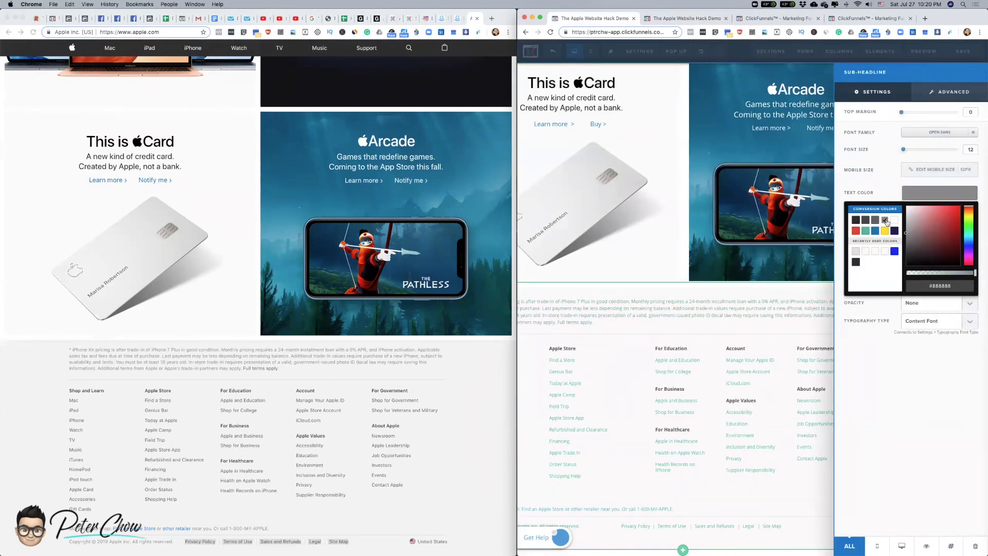
- Set the text color of the footer's For Government, Account and For Education columns to gray #888888
click(797, 311)
click(923, 340)
click(939, 193)
click(885, 220)
click(790, 353)
click(937, 194)
click(937, 194)
click(718, 354)
click(940, 193)
click(885, 219)
- Apply gray #888888 to the Apple Store and Shop and Learn columns and the footer text below them
click(647, 354)
click(940, 193)
click(885, 220)
click(576, 354)
click(948, 194)
click(885, 220)
click(745, 510)
click(940, 193)
click(885, 219)
- Check the footer in the preview, then turn the disclaimer's "Full terms apply." into a link with a darker link color in the editor
click(674, 18)
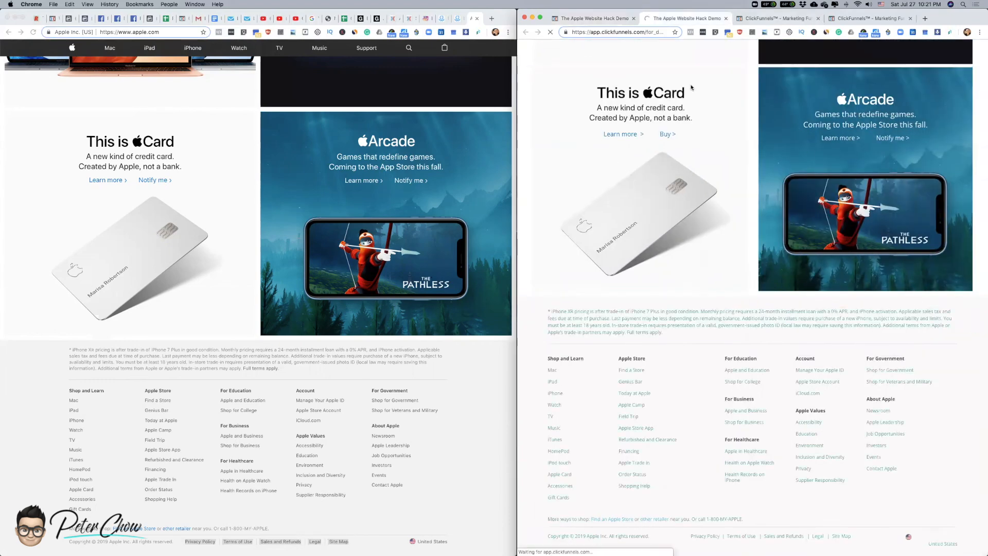
click(588, 19)
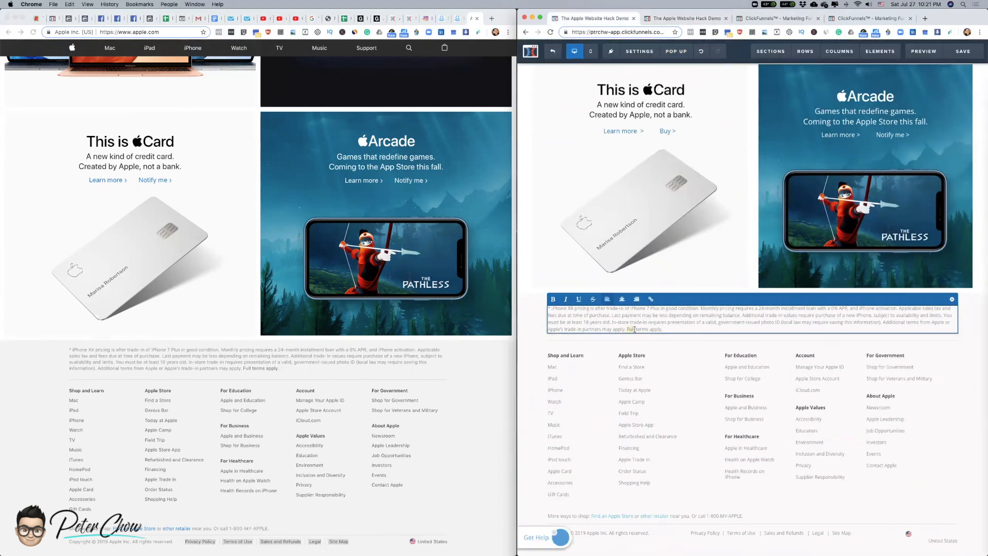
drag(627, 328, 670, 330)
click(651, 299)
click(677, 300)
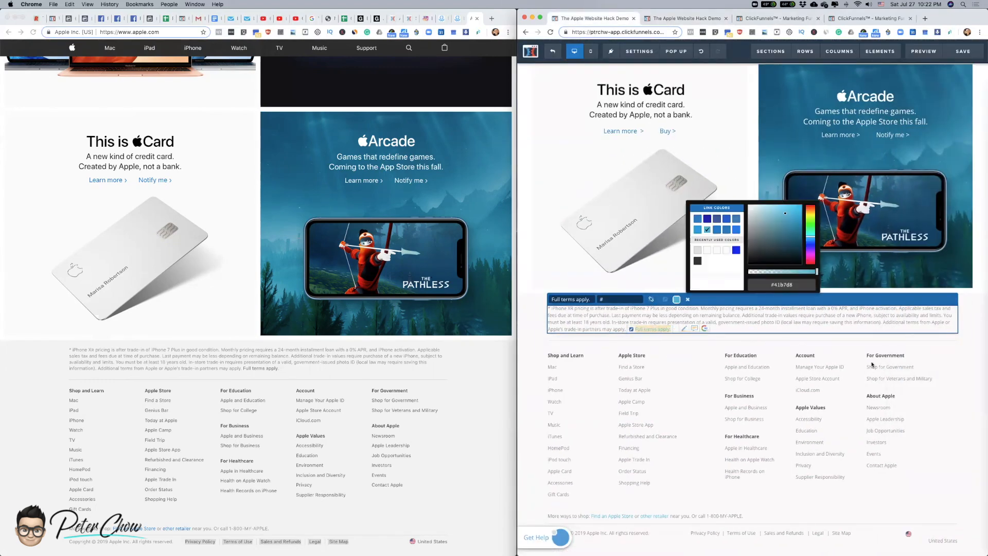
click(783, 284)
- Set the text color of the footer's Apple Store and For Education columns to the darkest gray conversion swatch
click(597, 340)
click(597, 377)
click(940, 193)
click(858, 222)
click(690, 378)
click(940, 193)
click(858, 221)
- Apply the same dark text color to the Account and For Government columns and the remaining footer text, and save the page
click(761, 378)
click(939, 193)
click(859, 222)
click(818, 378)
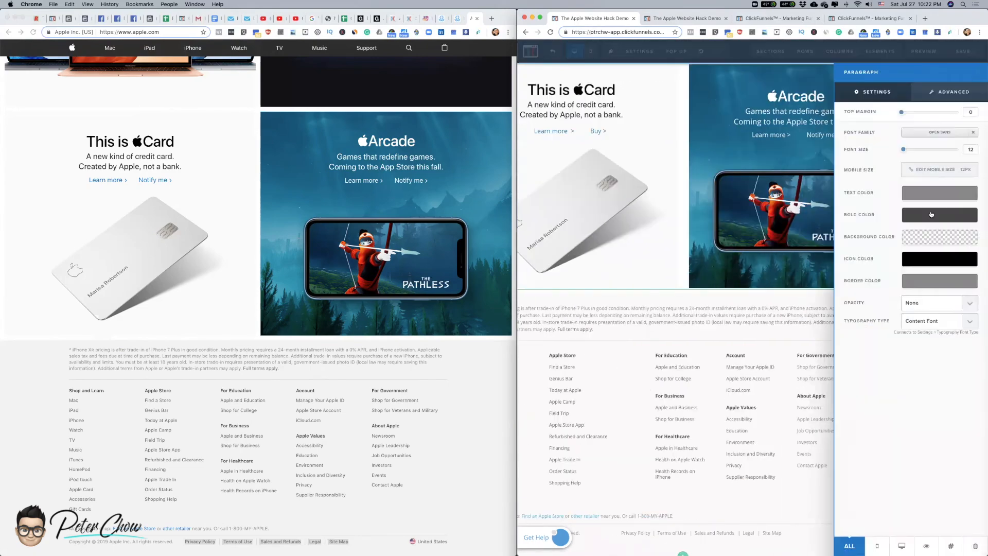
click(940, 193)
click(858, 221)
click(810, 298)
click(963, 51)
click(923, 507)
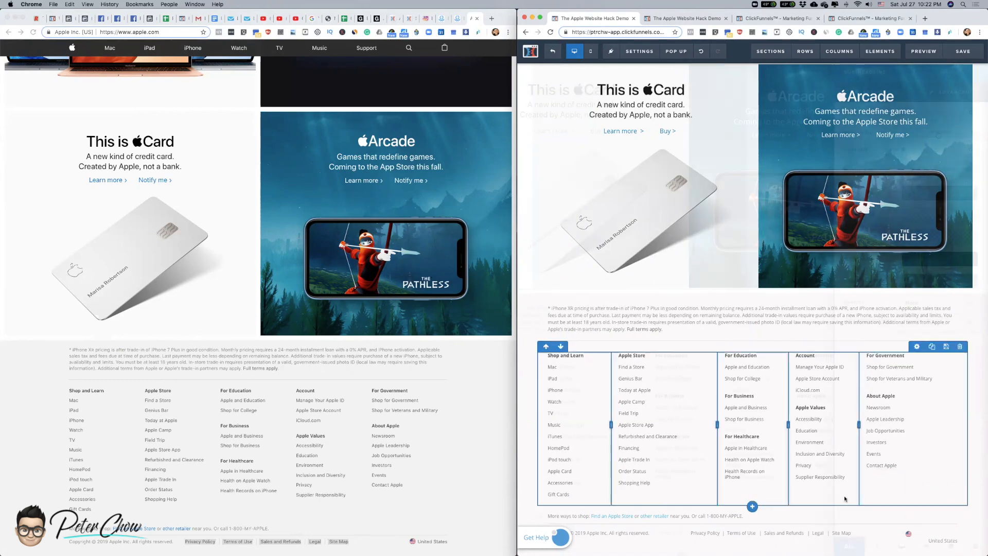
click(936, 196)
click(857, 221)
click(687, 331)
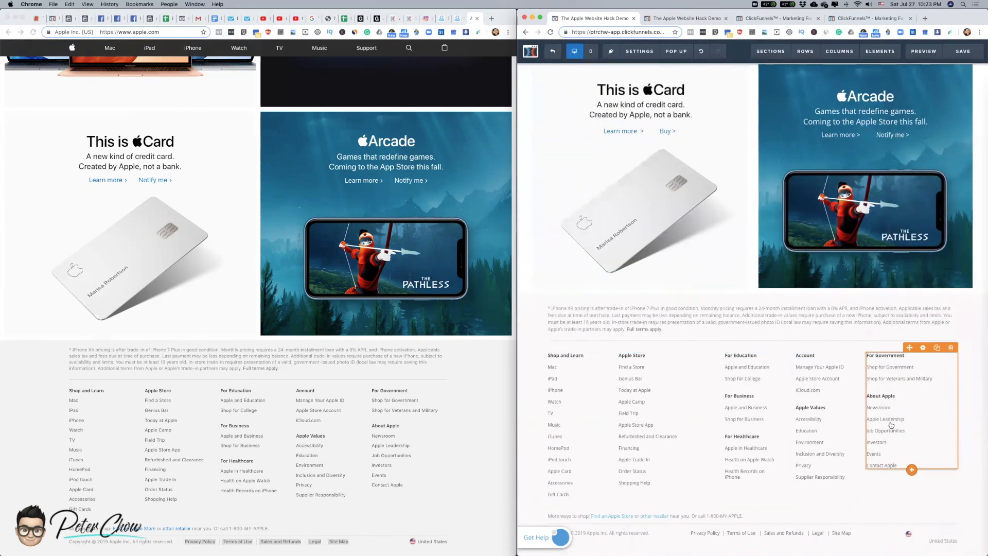
click(960, 52)
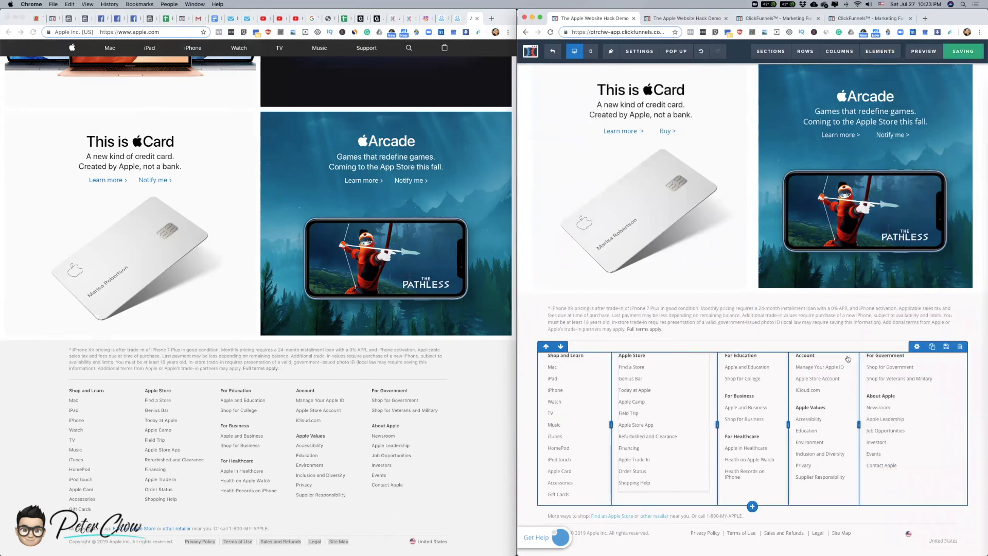
- Reload the preview and compare it with Apple's homepage from the top iPhone sections down to the footer
scroll(294, 356, up, 20)
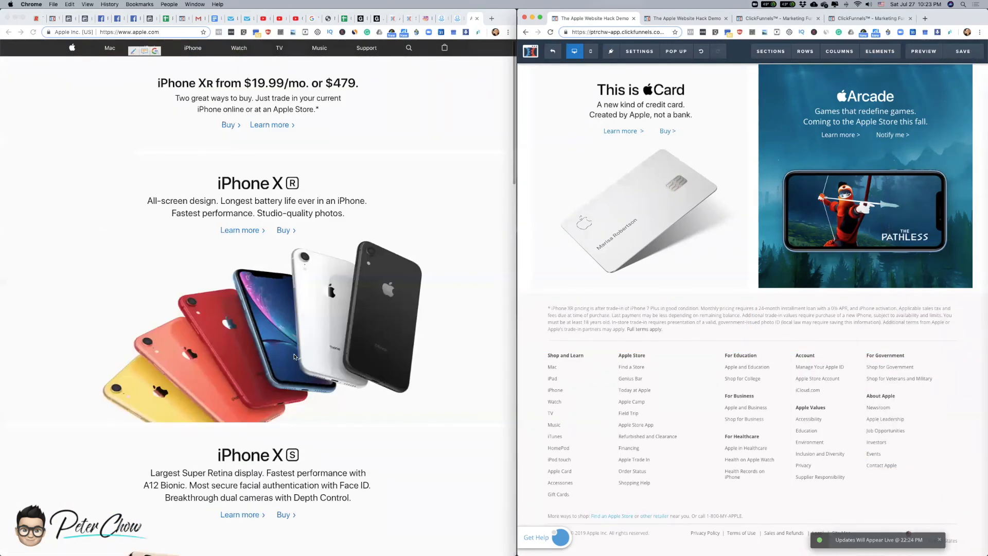
scroll(694, 280, up, 20)
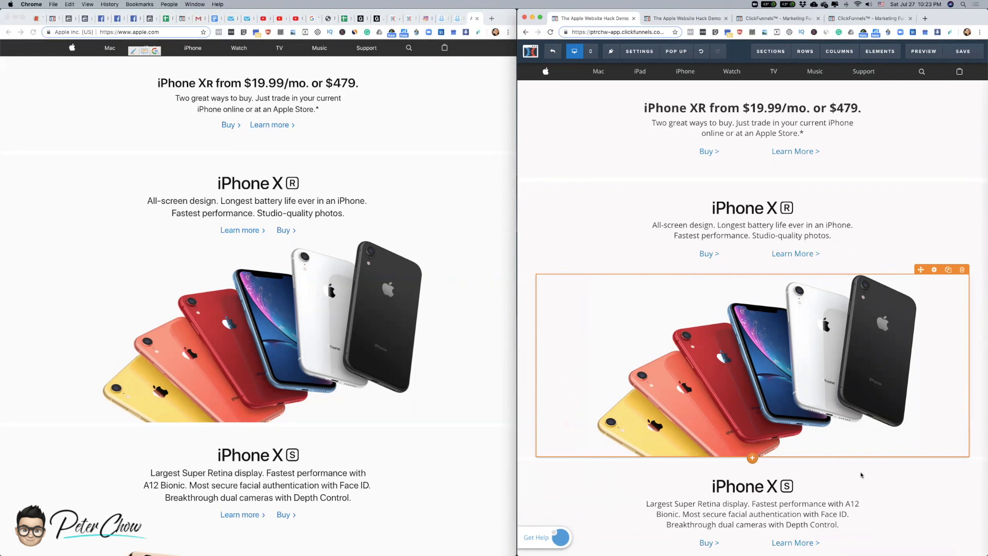
scroll(943, 286, down, 2)
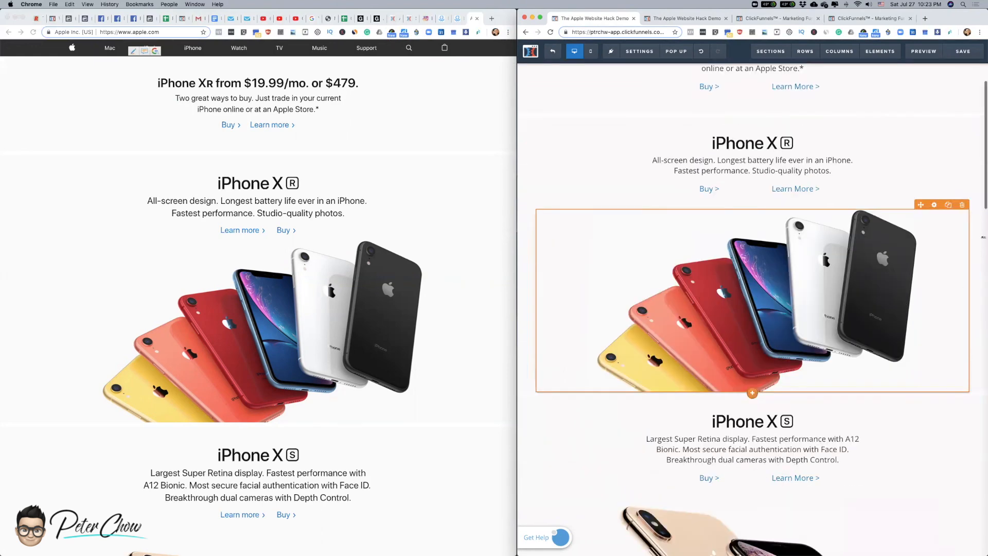
click(687, 18)
key(super+r)
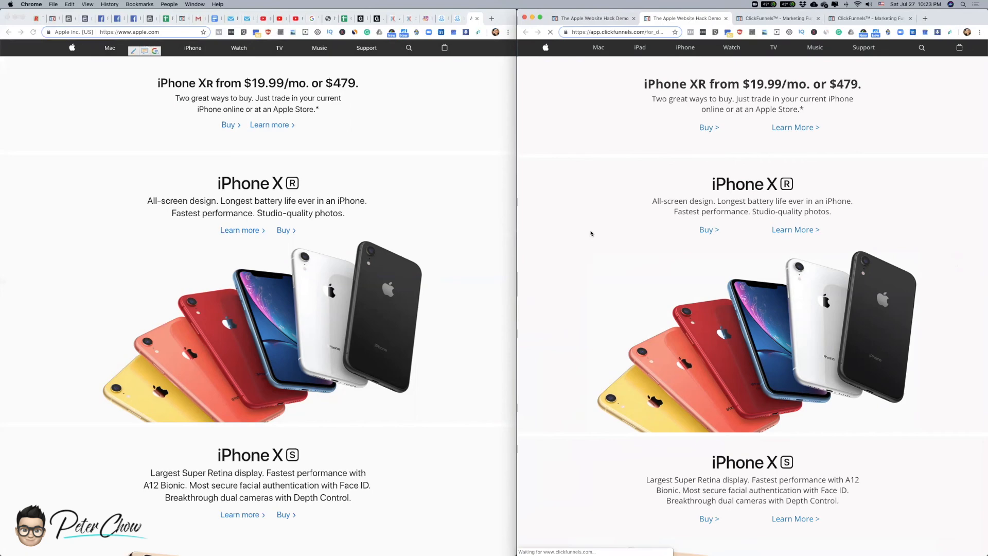
scroll(568, 266, down, 10)
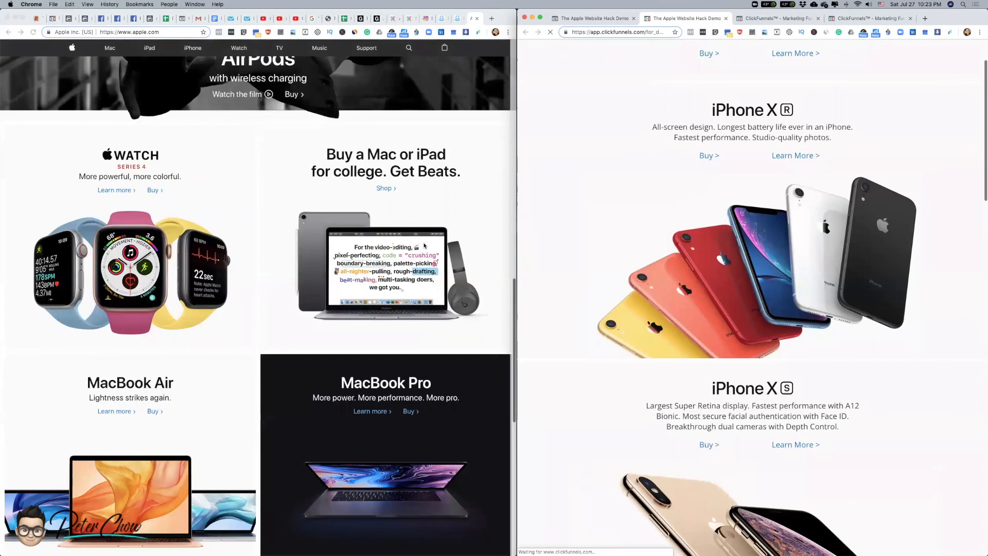
scroll(757, 281, down, 10)
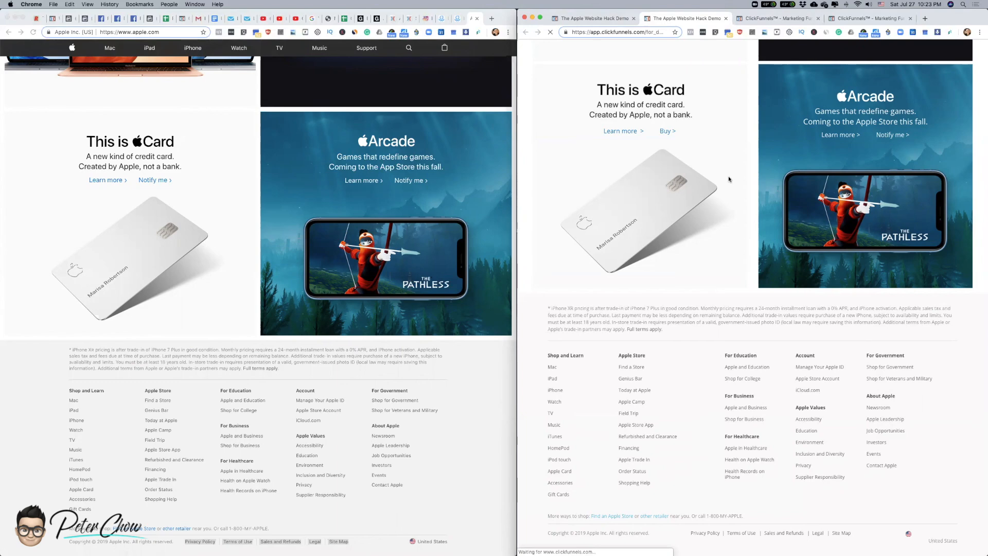
scroll(729, 179, up, 20)
scroll(380, 171, up, 20)
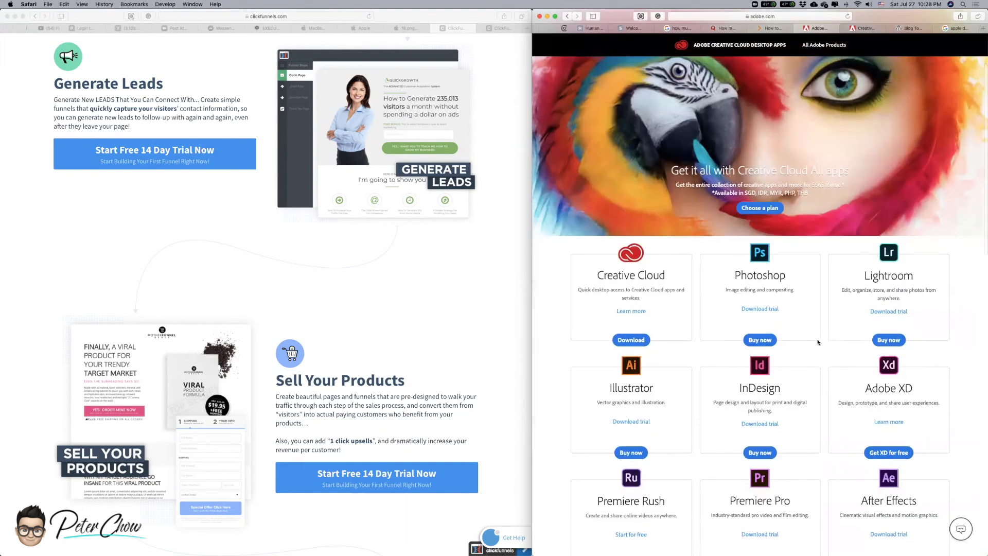
- Switch to Safari and examine the app tiles on Adobe's Creative Cloud desktop apps page
scroll(818, 342, down, 1)
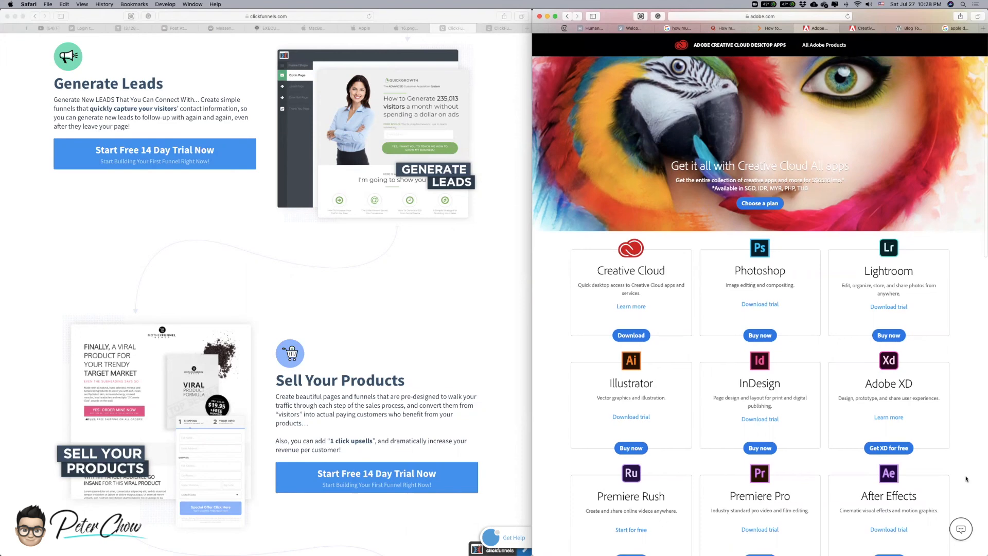
scroll(965, 476, down, 5)
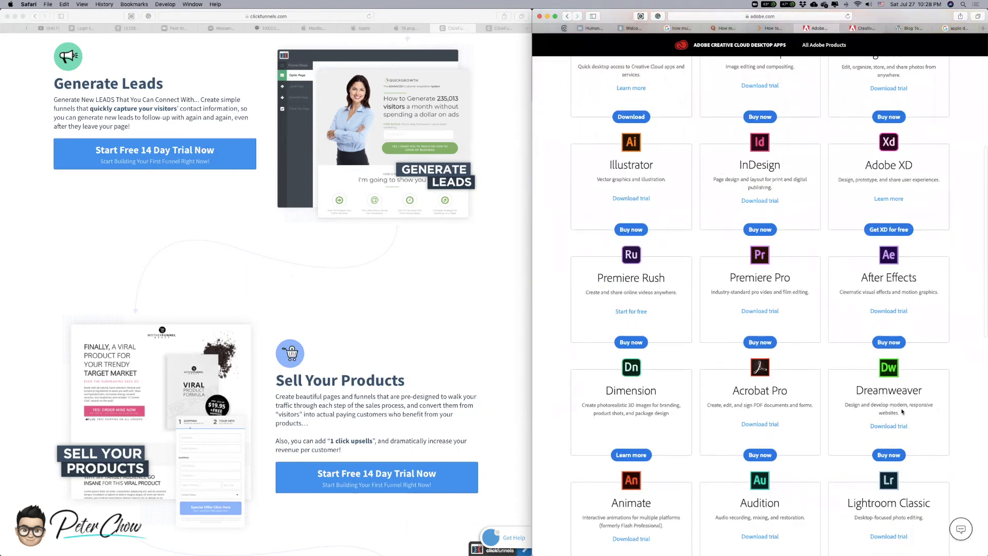
scroll(929, 427, up, 1)
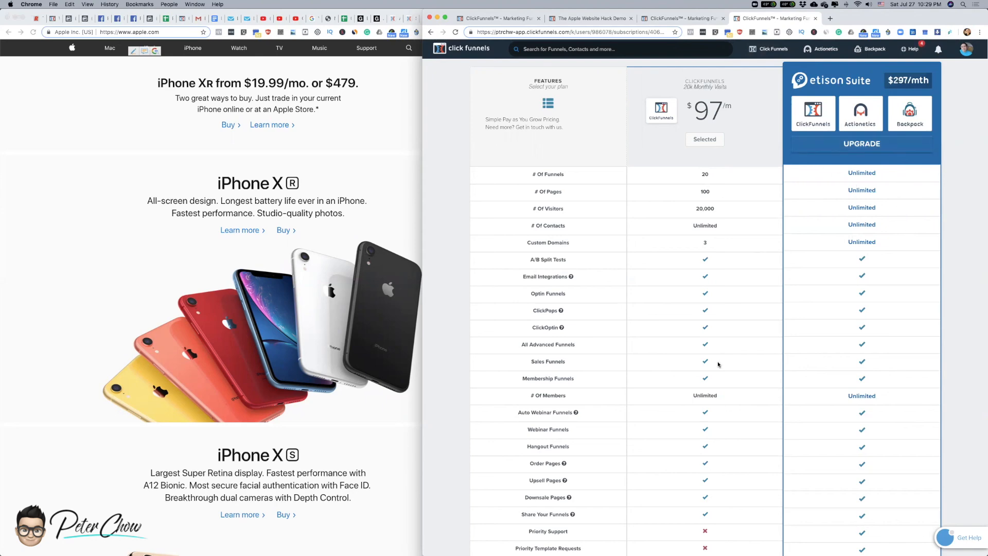
- Compare the features of the $97 ClickFunnels plan and the $297 Etison Suite plan in Chrome
scroll(739, 355, down, 5)
scroll(741, 358, down, 5)
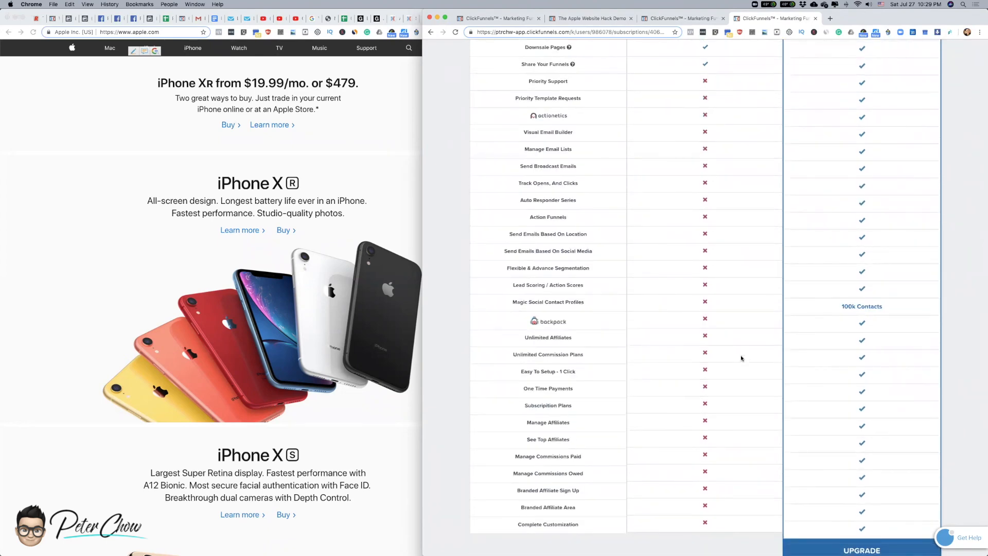
scroll(741, 358, up, 10)
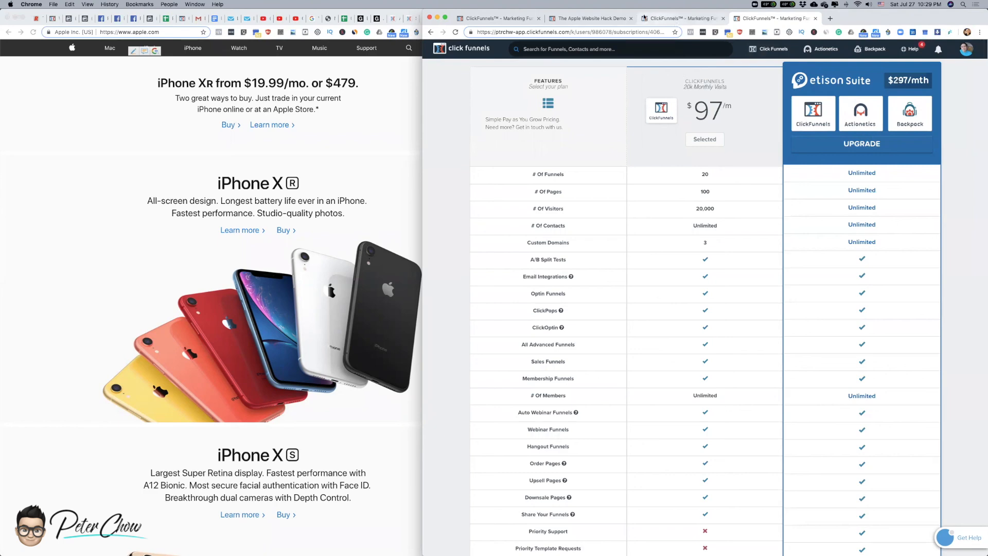
- Go to the list of all funnels and open "CHATBOT DOMINATION | Membership Funnel" in a new tab
click(496, 18)
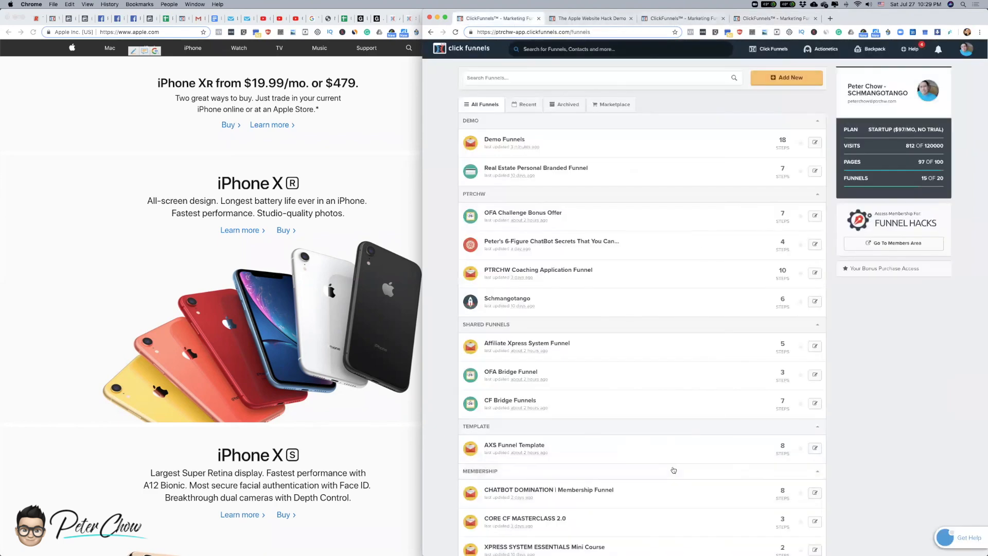
scroll(684, 465, down, 2)
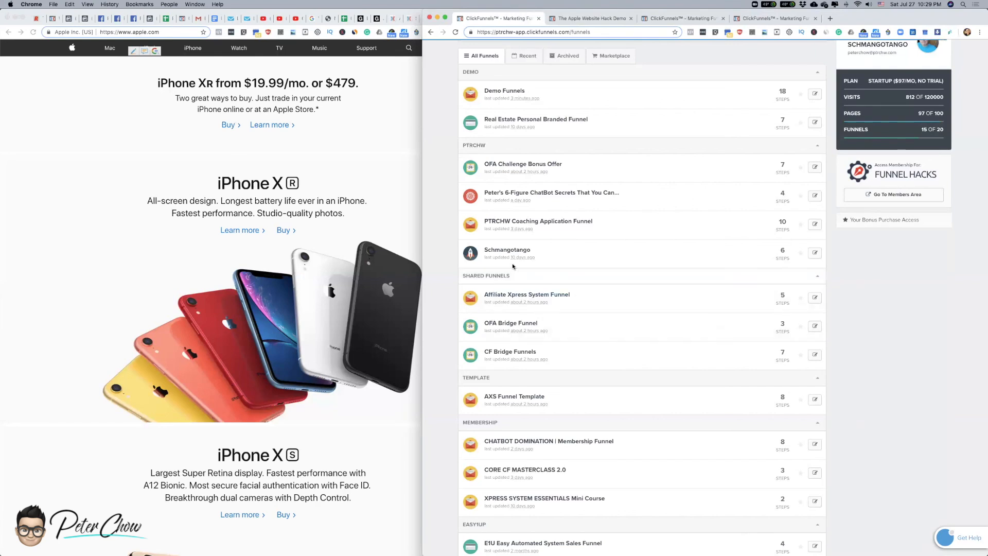
right_click(525, 442)
click(547, 411)
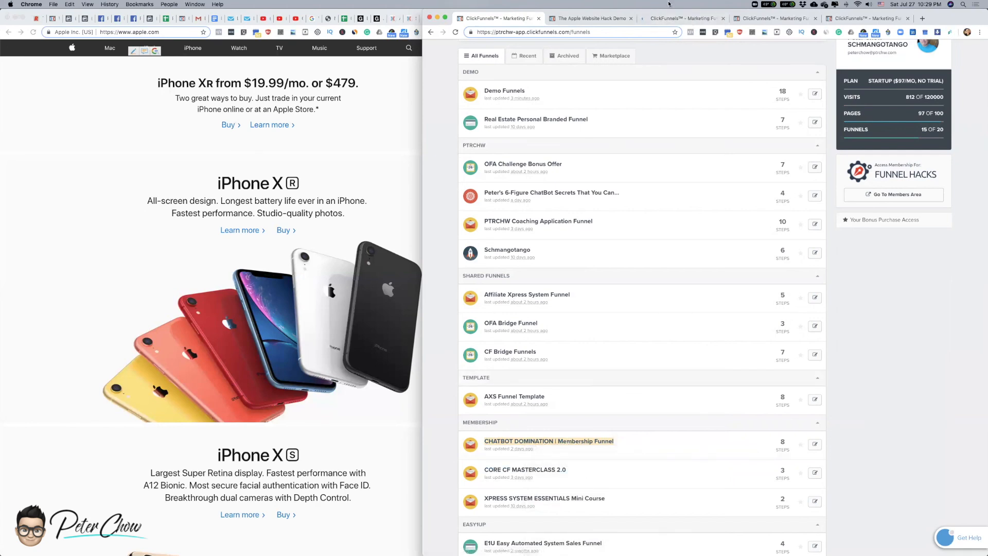
click(671, 18)
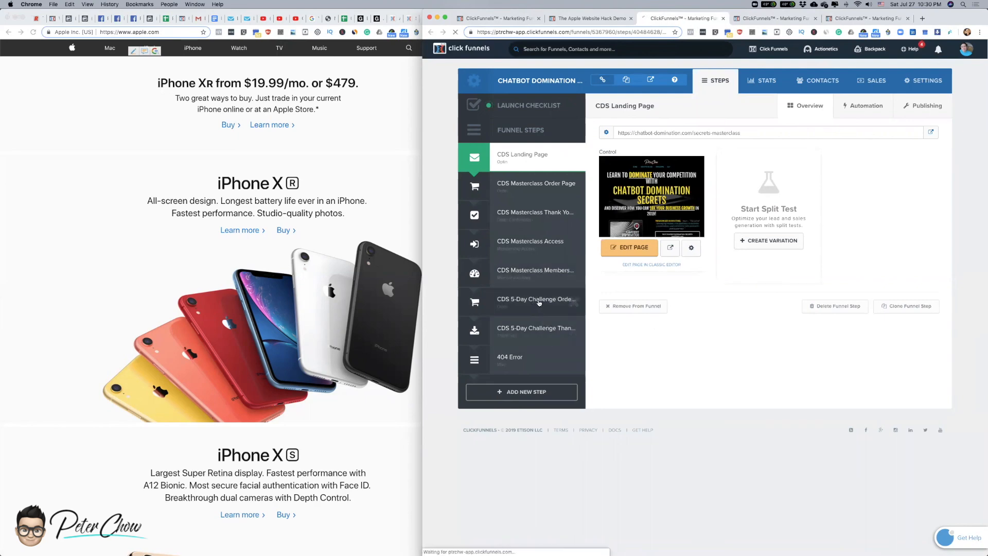
- Review the membership funnel's CDS 5-Day Challenge order step and the lesson modules in its CDS Masterclass membership area
click(546, 304)
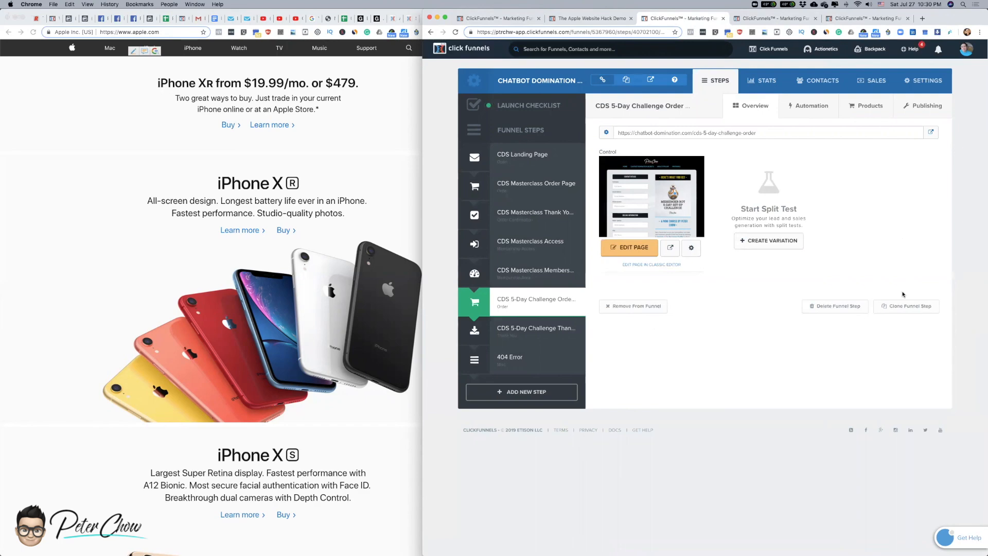
click(533, 213)
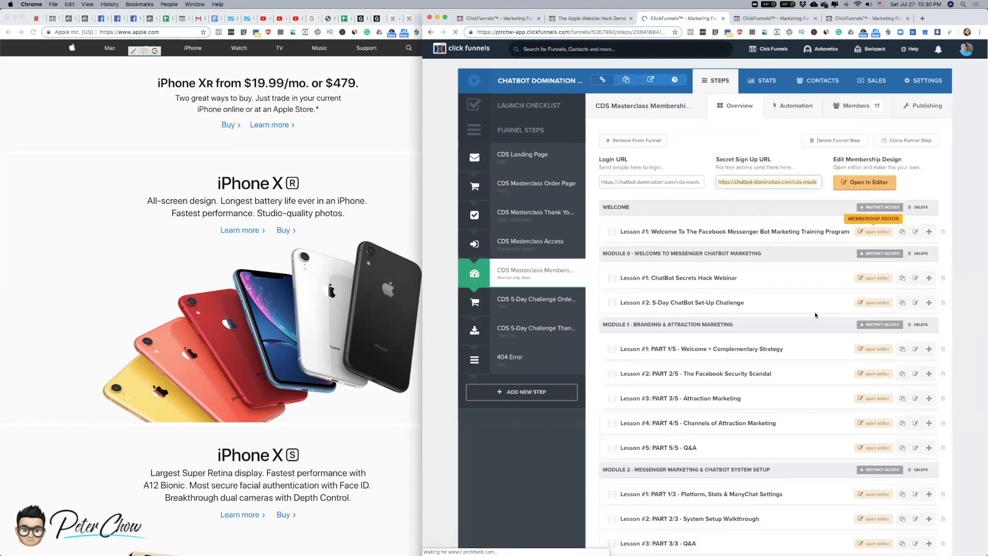
scroll(815, 315, down, 7)
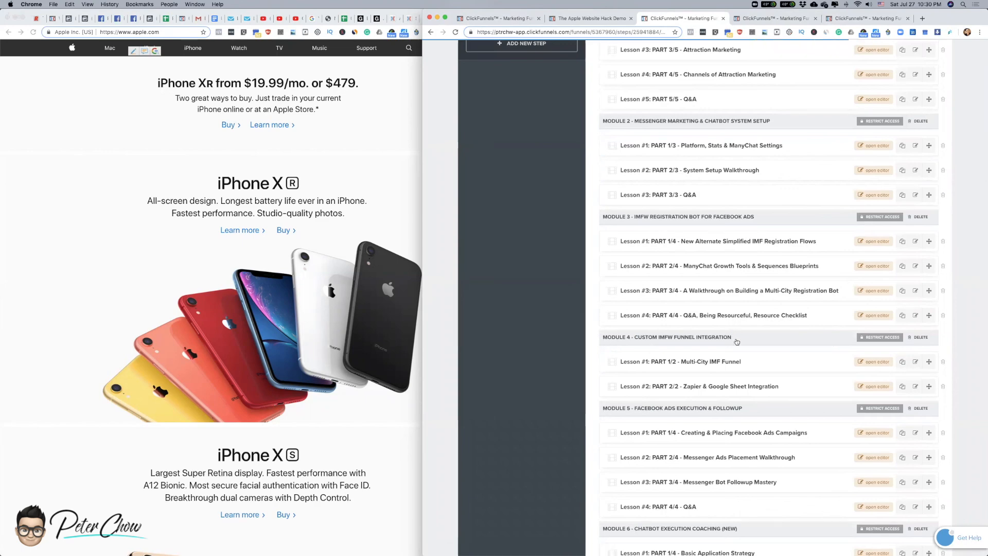
scroll(779, 419, up, 3)
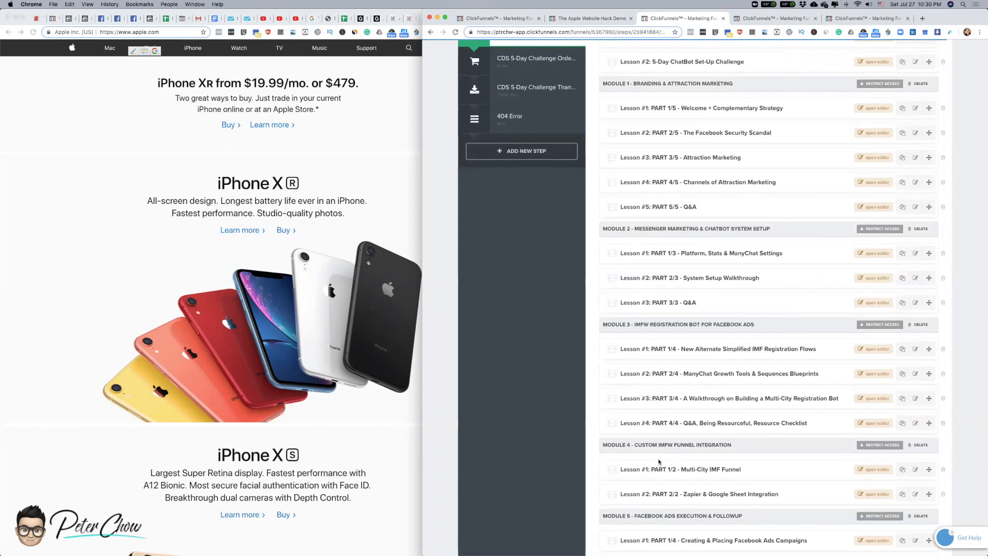
scroll(801, 470, up, 10)
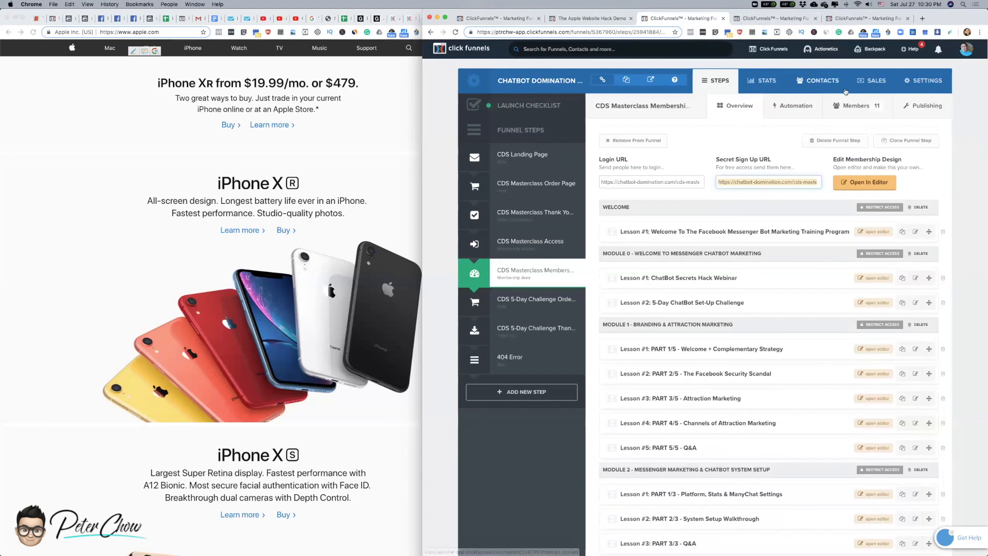
mouse_move(769, 53)
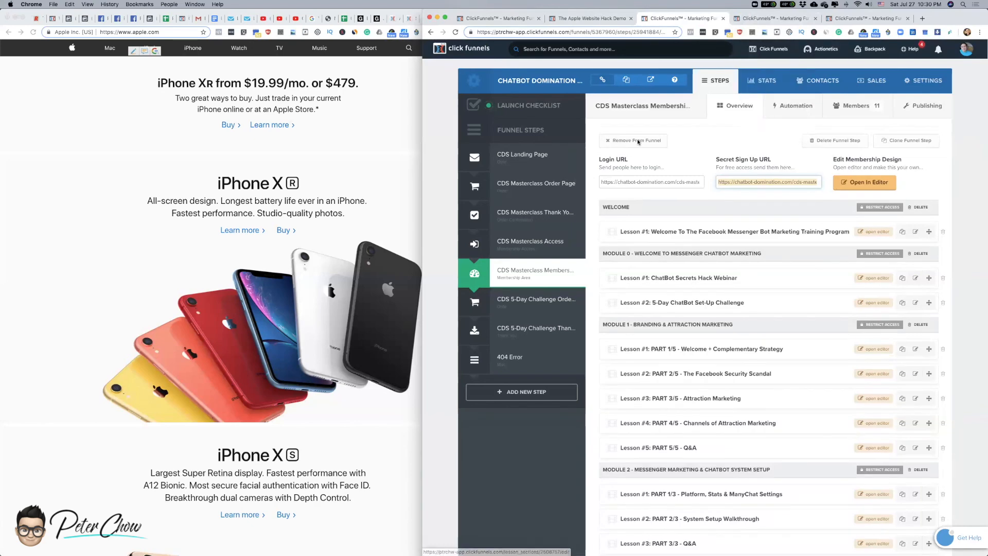
- Return to the funnel list, open the 6-Figure ChatBot Secrets funnel and examine the automation emails of its webinar registration step
click(515, 20)
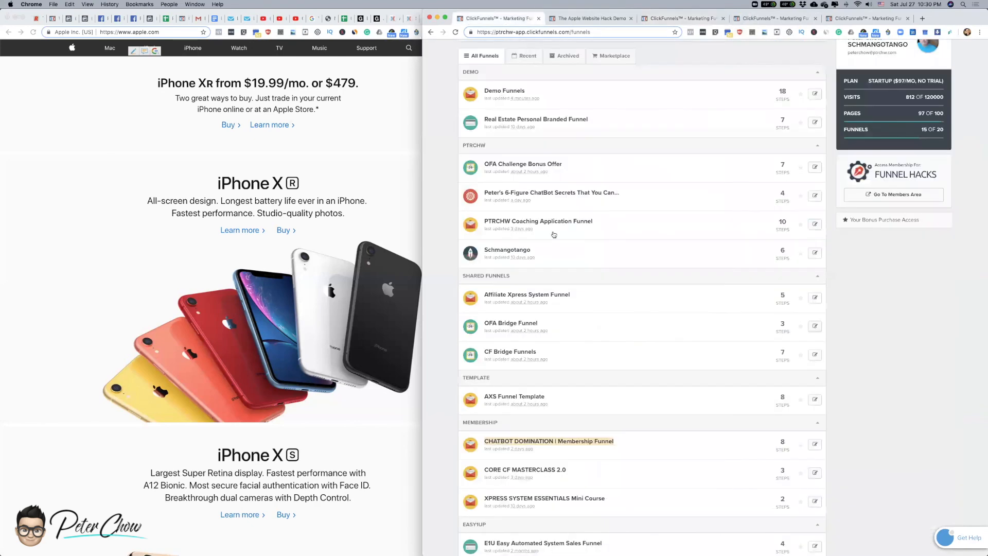
scroll(689, 296, up, 2)
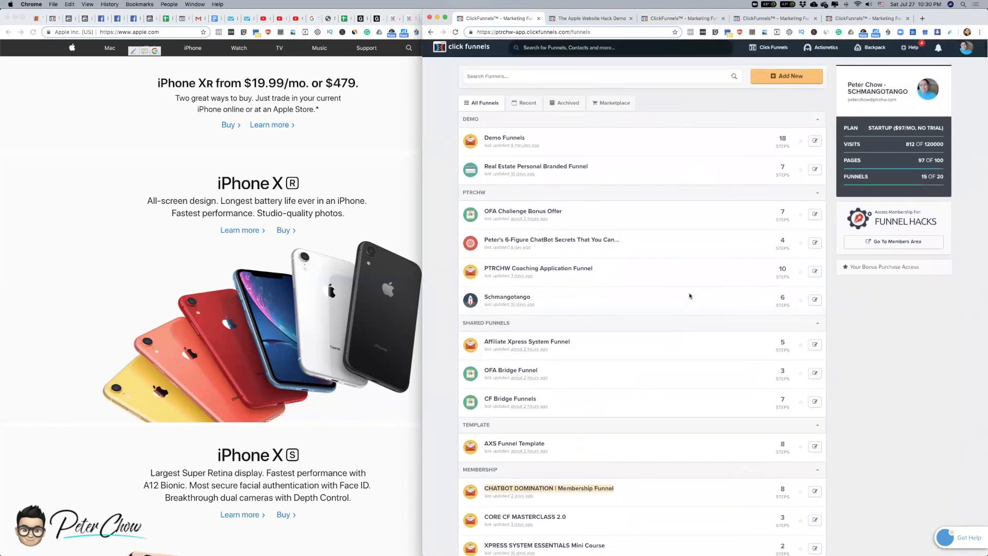
scroll(696, 316, down, 1)
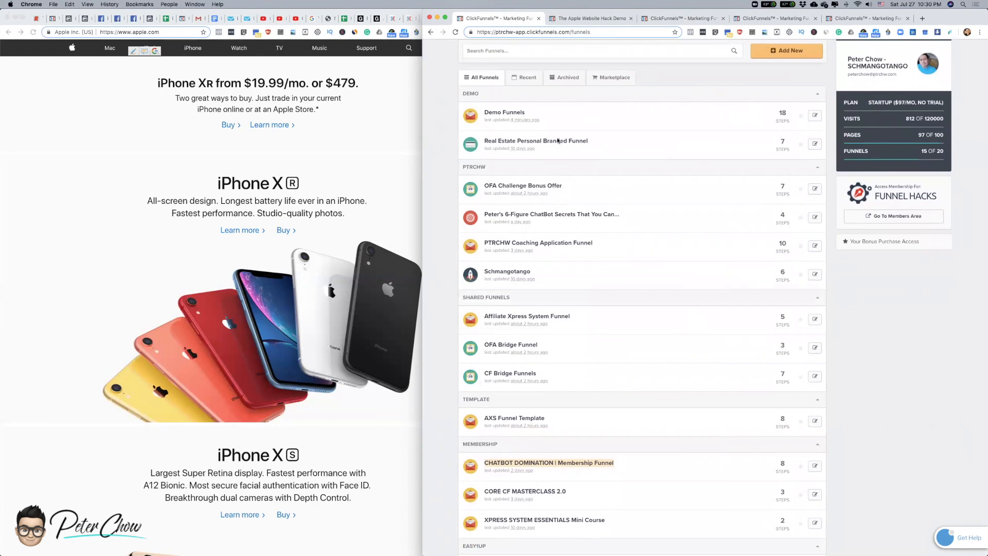
click(506, 215)
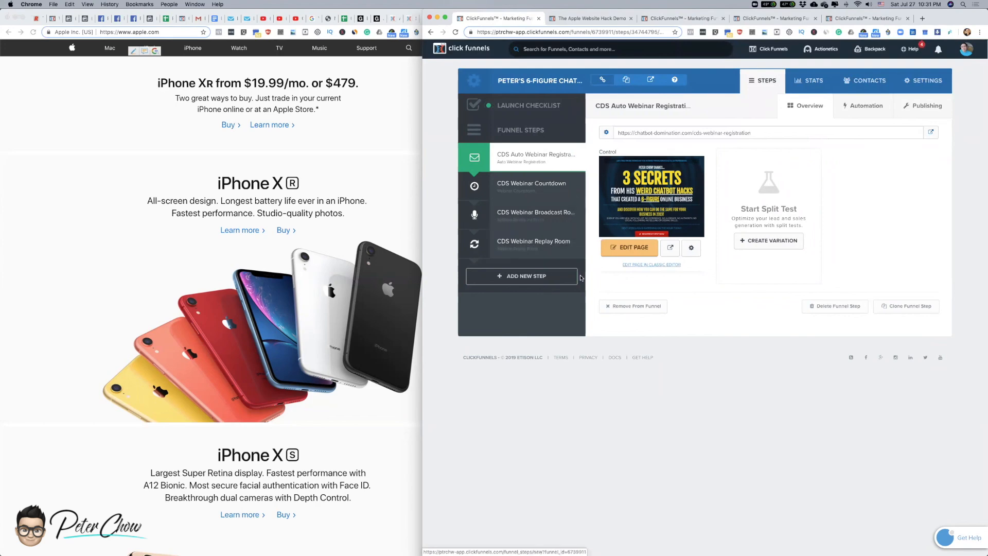
click(867, 106)
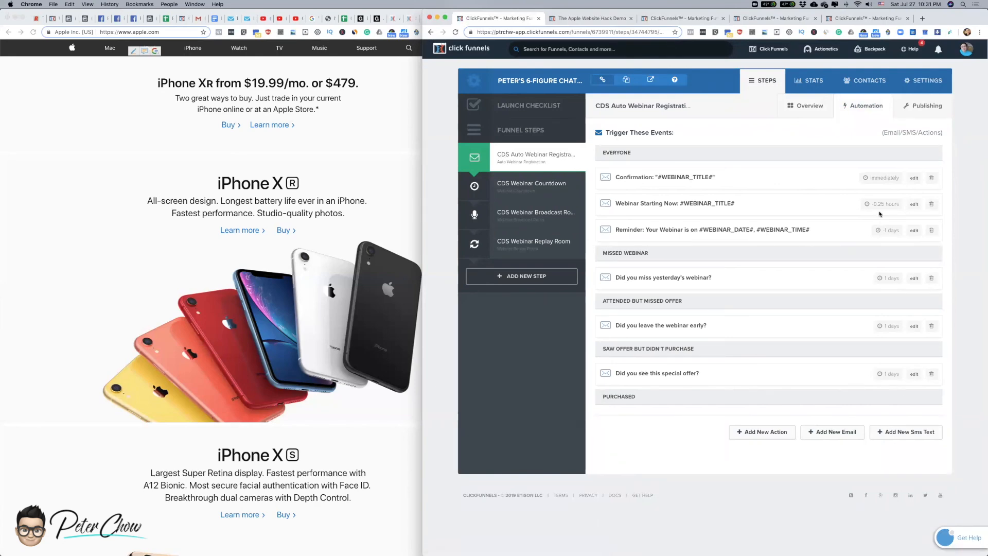
click(520, 243)
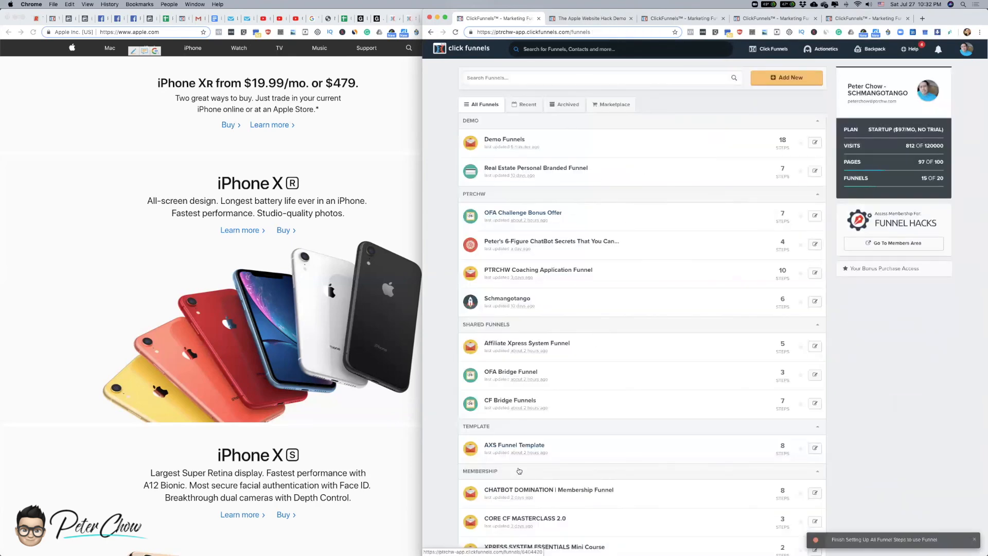
- View the rest of the funnel list and shift the ClickFunnels window's edge so Apple's site and ClickFunnels share the screen about equally
scroll(617, 411, down, 3)
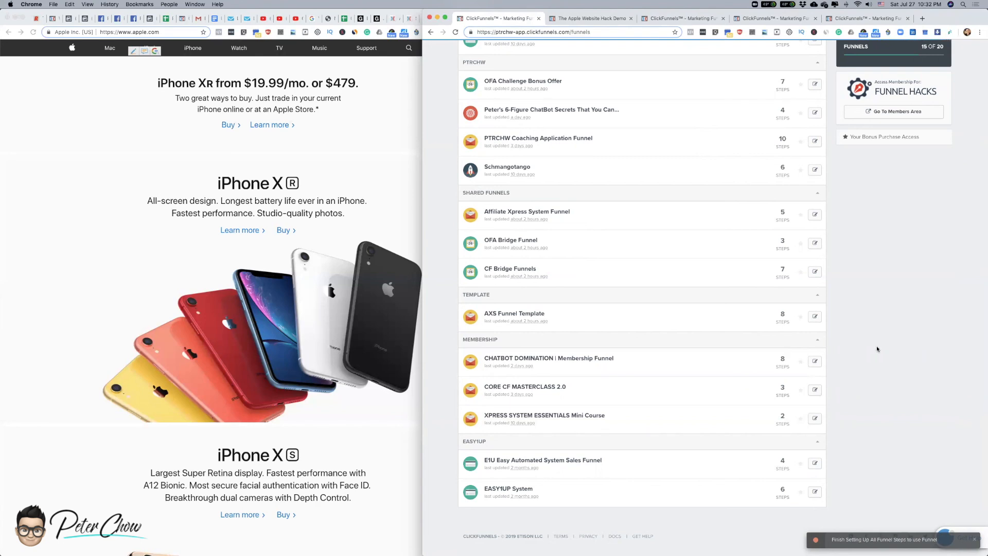
drag(423, 216, 514, 219)
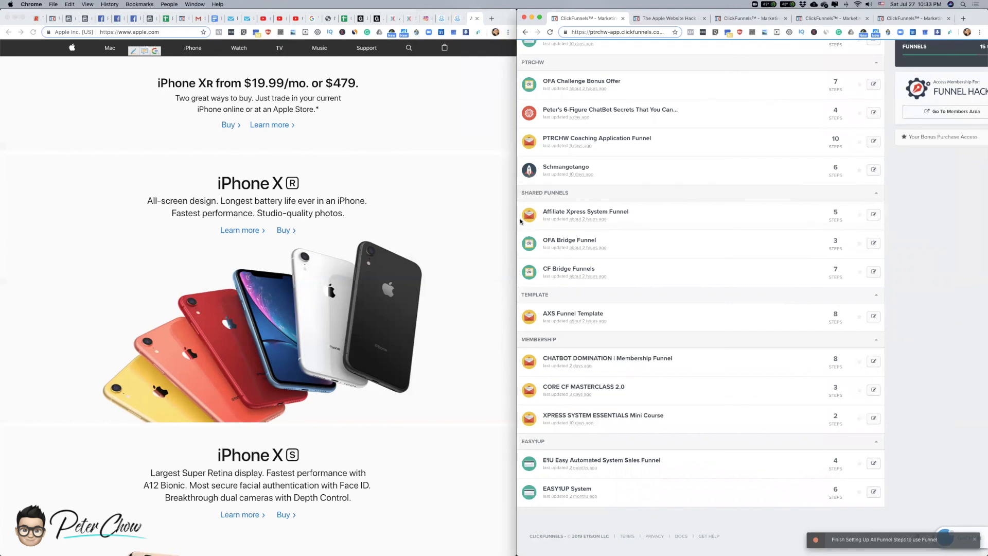
click(482, 150)
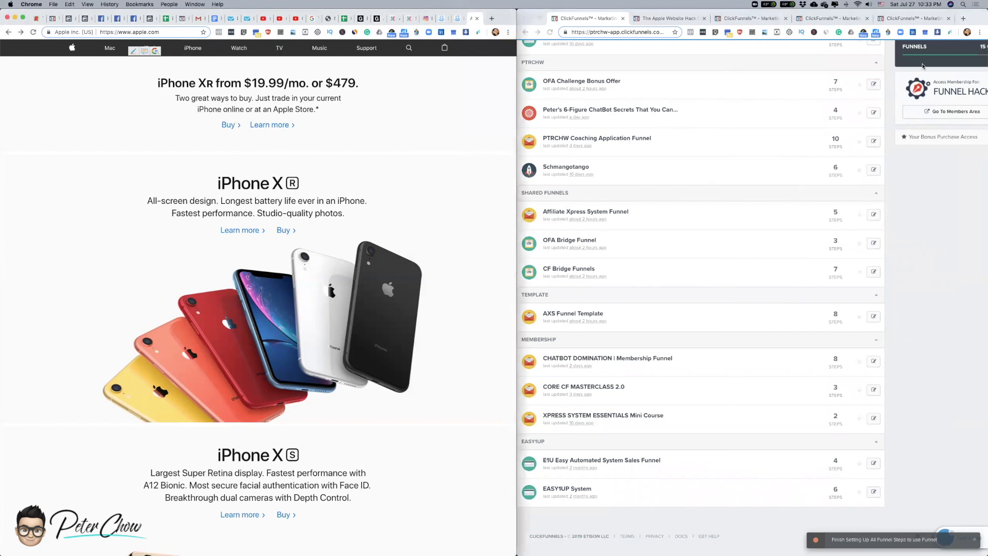
- Bring up "The Apple Website Hack Demo" page and compare it with Apple's original homepage from the iPhone XR section down to the footer
click(909, 18)
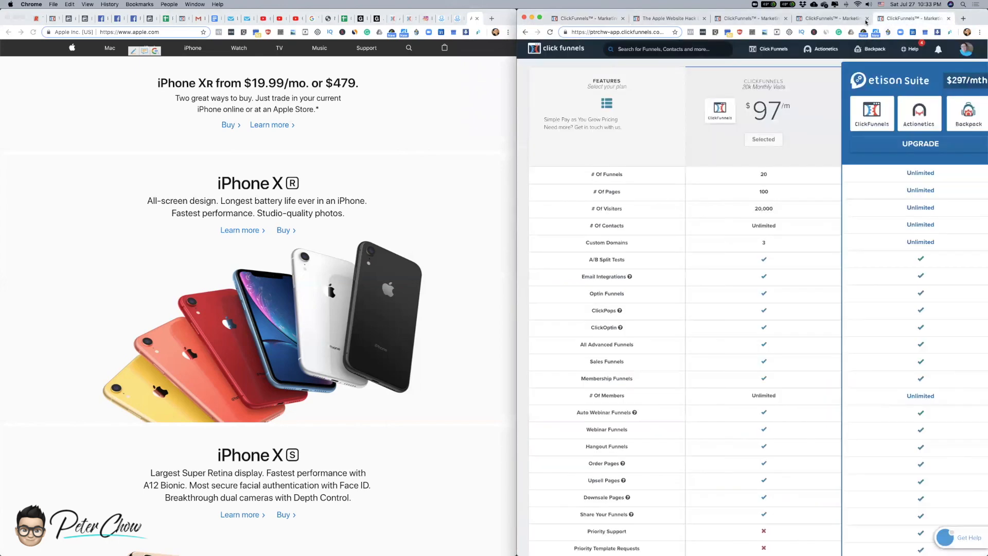
click(676, 18)
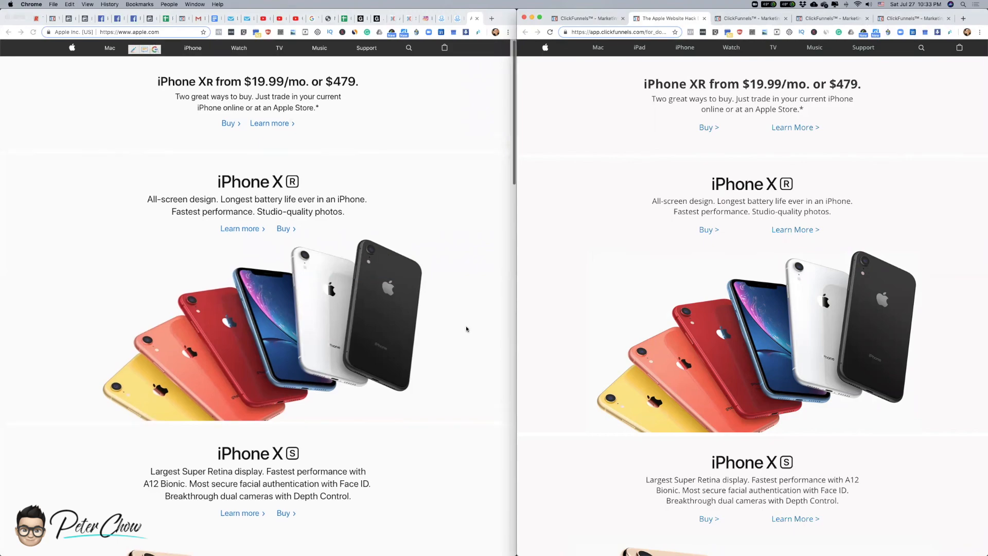
scroll(468, 326, down, 5)
scroll(335, 318, down, 10)
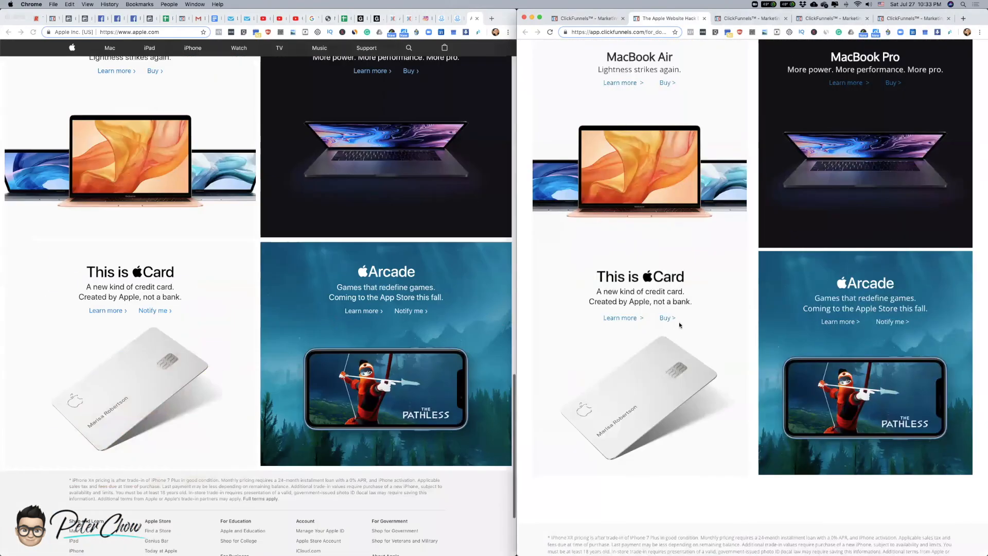
scroll(282, 325, down, 3)
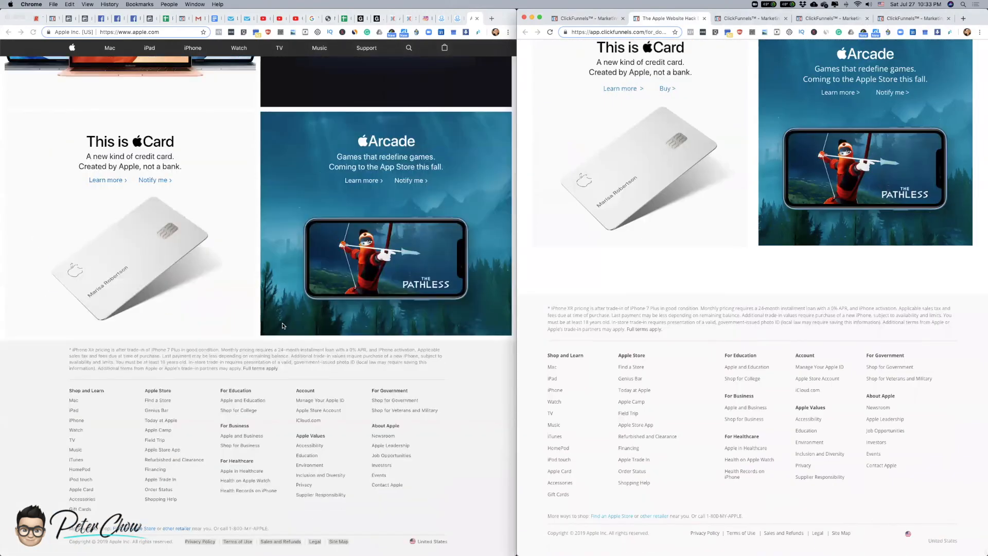
scroll(282, 323, up, 10)
scroll(759, 307, up, 10)
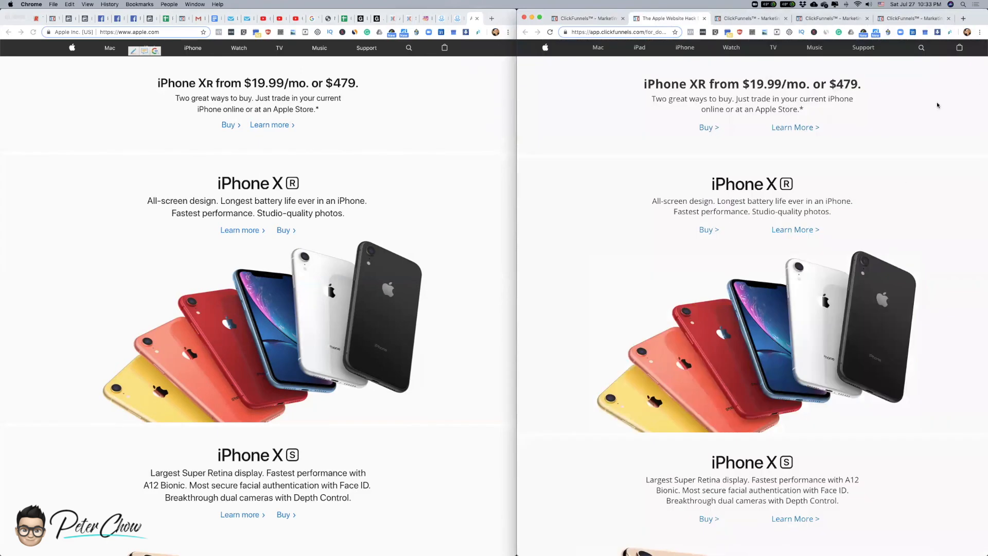